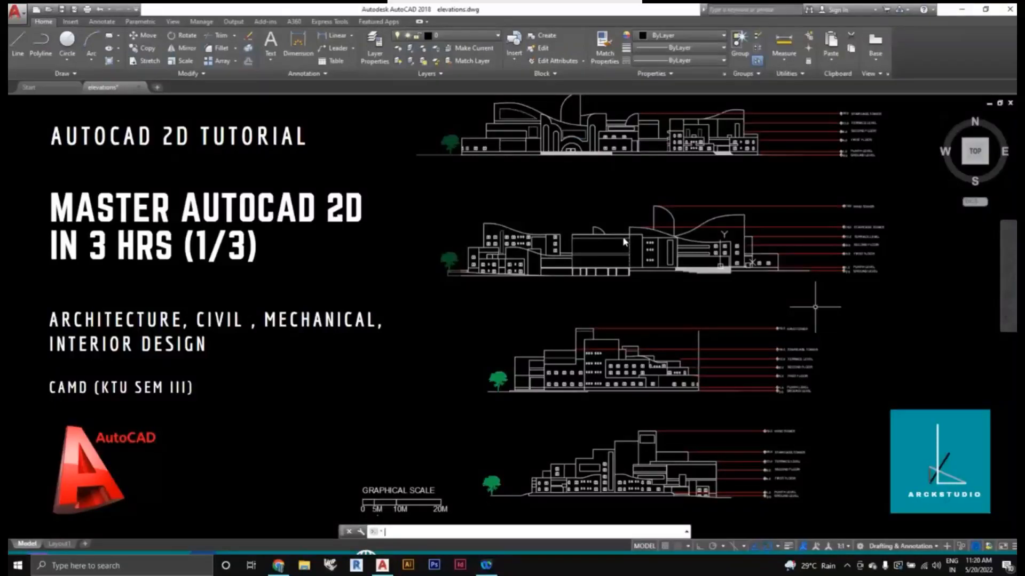
pyautogui.click(595, 132)
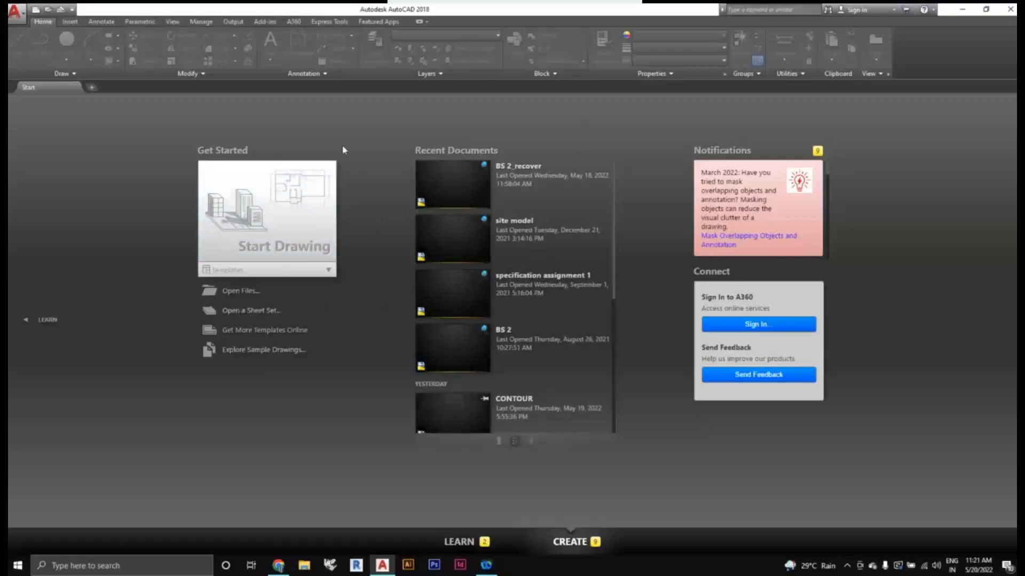
# Step: Start a new blank drawing from the start page with the default template
pyautogui.click(327, 271)
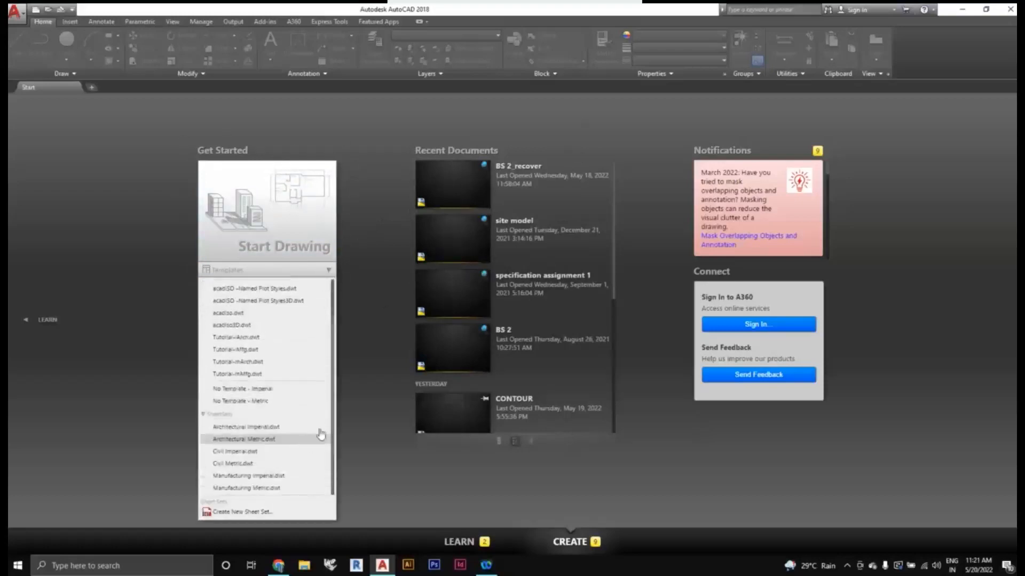
pyautogui.click(363, 376)
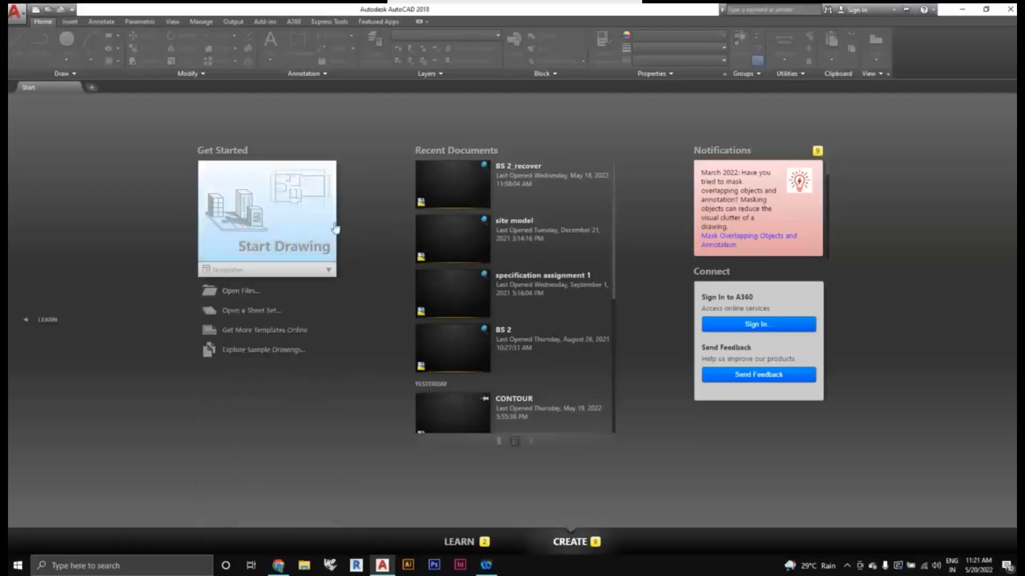
pyautogui.click(302, 228)
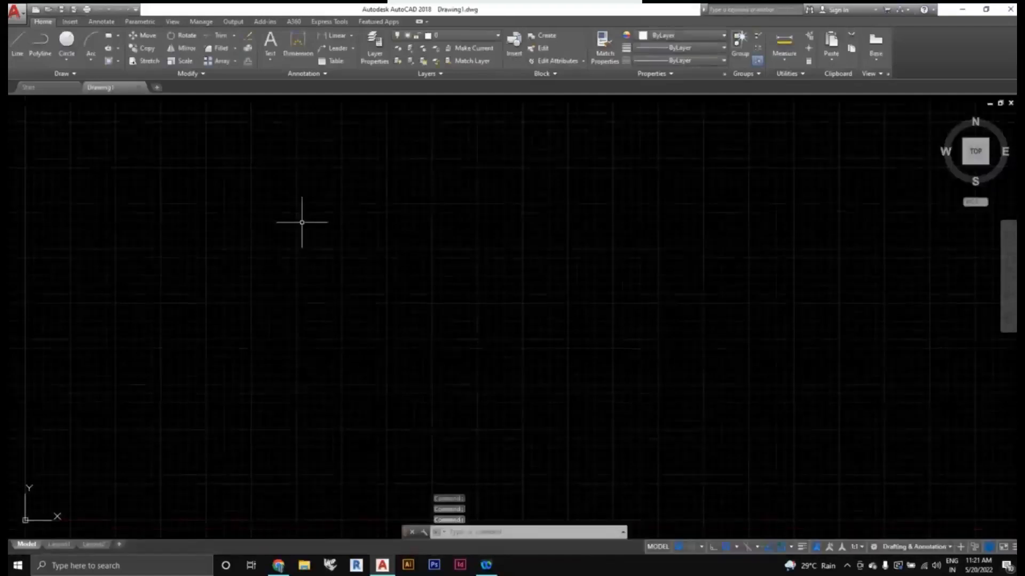
pyautogui.moveTo(304, 222)
pyautogui.mouseDown(button='middle')
pyautogui.moveTo(462, 258)
pyautogui.moveTo(397, 267)
pyautogui.mouseUp(button='middle')
pyautogui.scroll(-2, 427, 275)
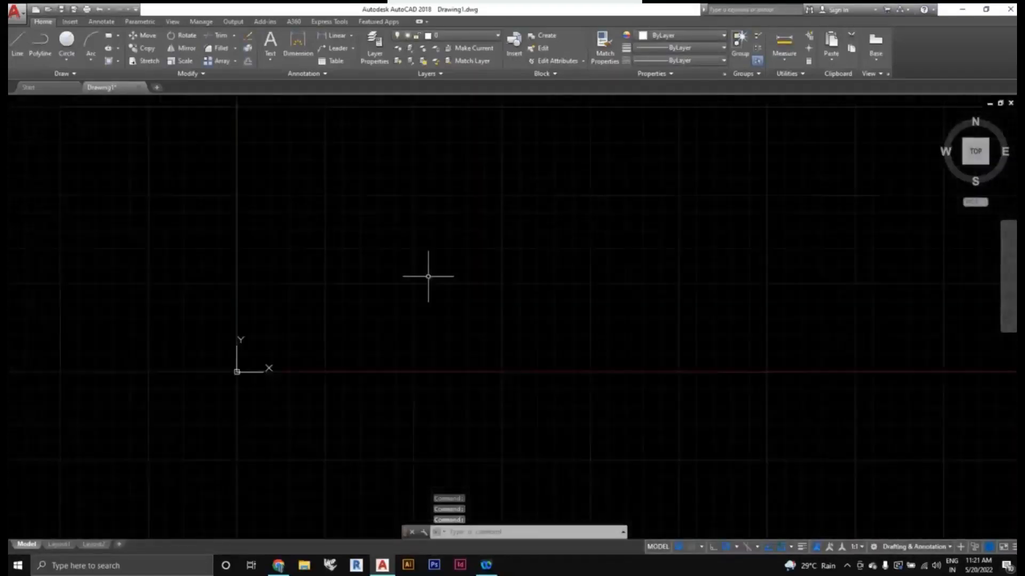
pyautogui.scroll(1, 378, 306)
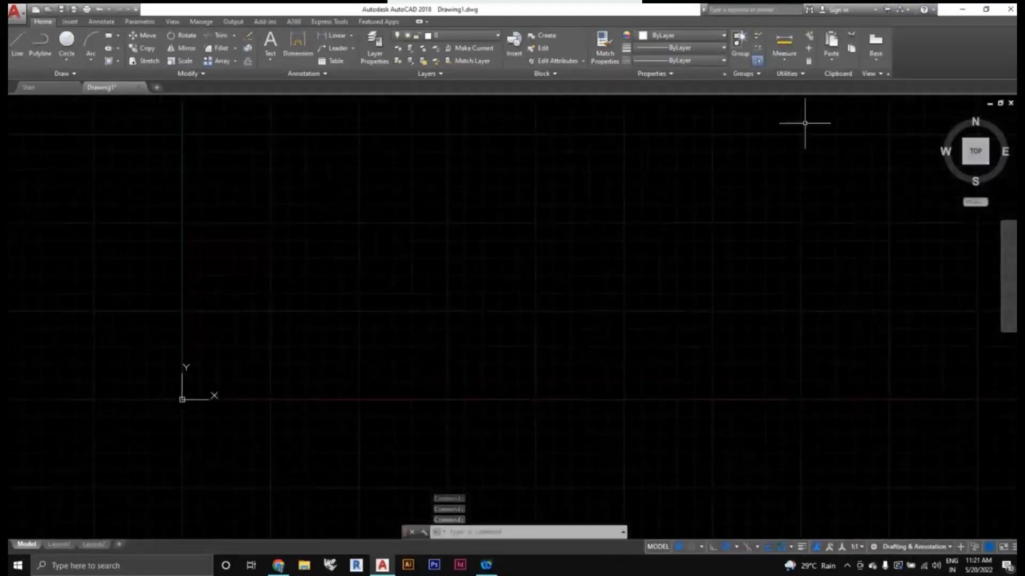
pyautogui.moveTo(1008, 148)
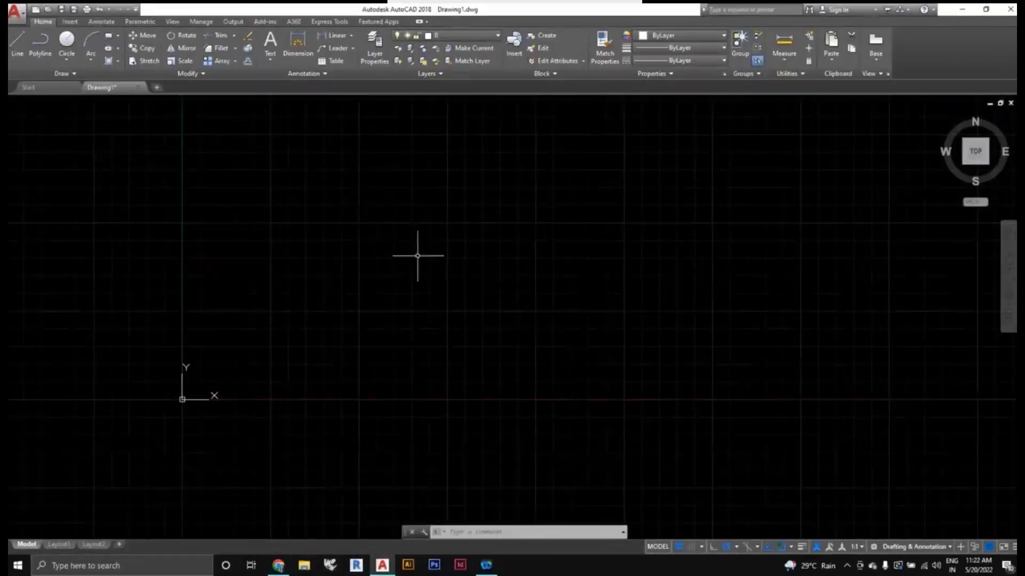
pyautogui.scroll(1, 387, 276)
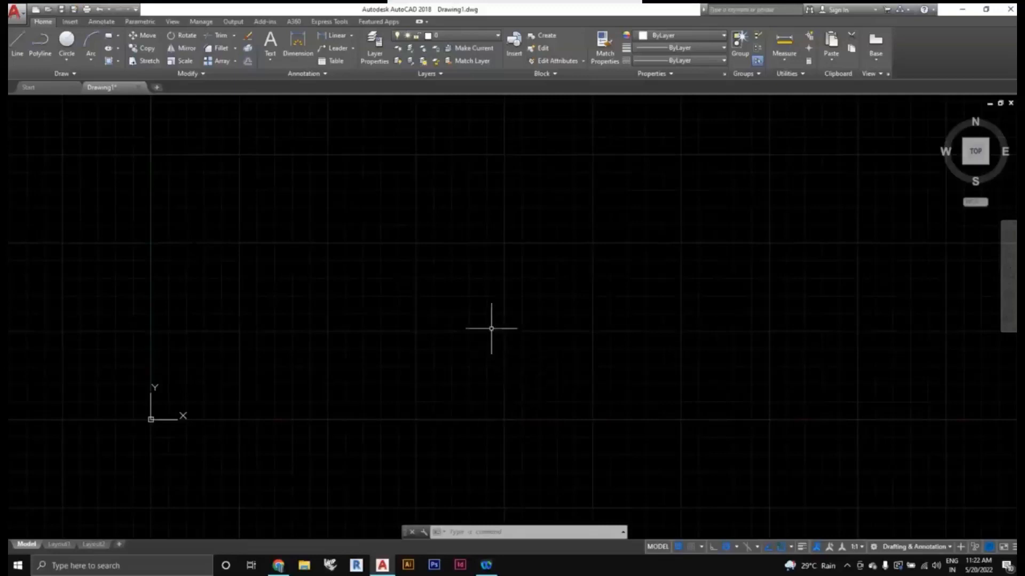
pyautogui.moveTo(517, 350); pyautogui.dragTo(494, 359, button='middle')
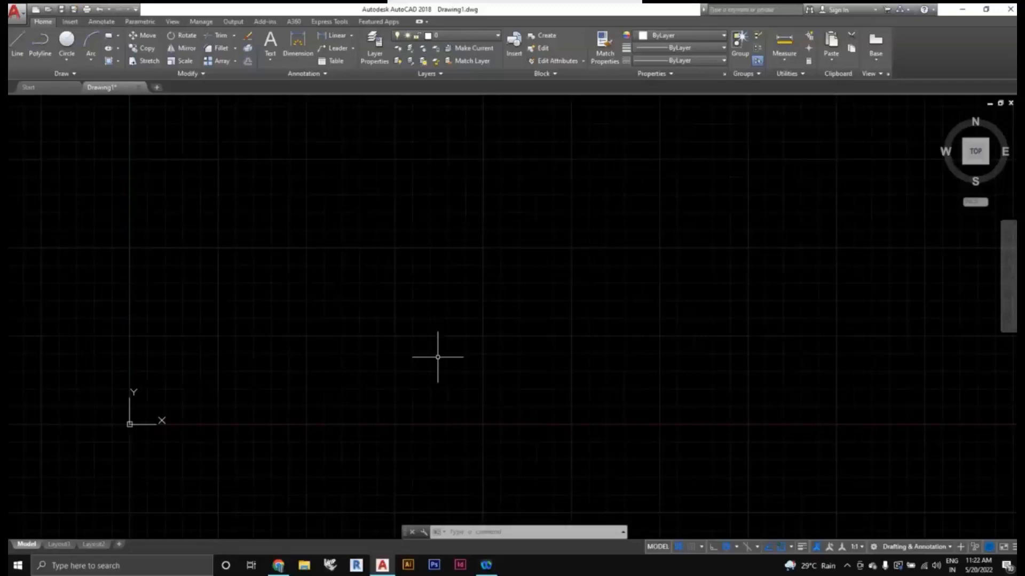
# Step: Set the drawing units to a decimal length precision of 0.00 and an insertion scale of millimeters
pyautogui.write('UNI')
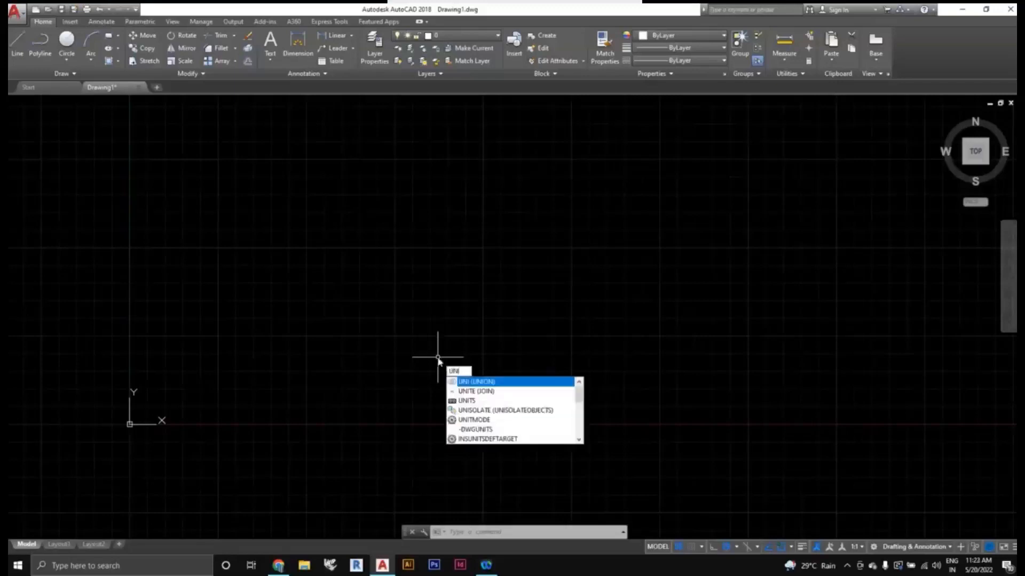
pyautogui.write('T')
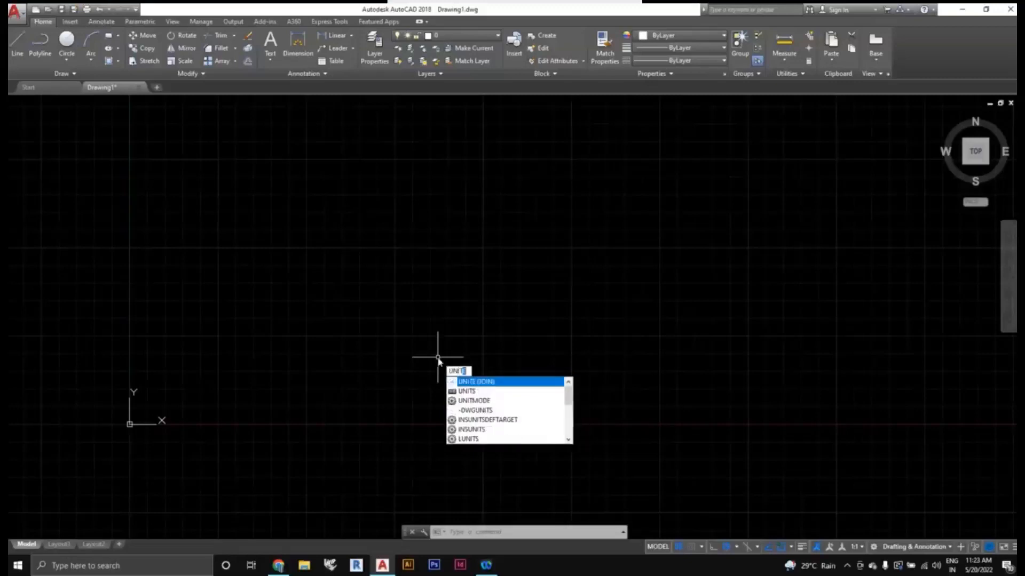
pyautogui.write('S')
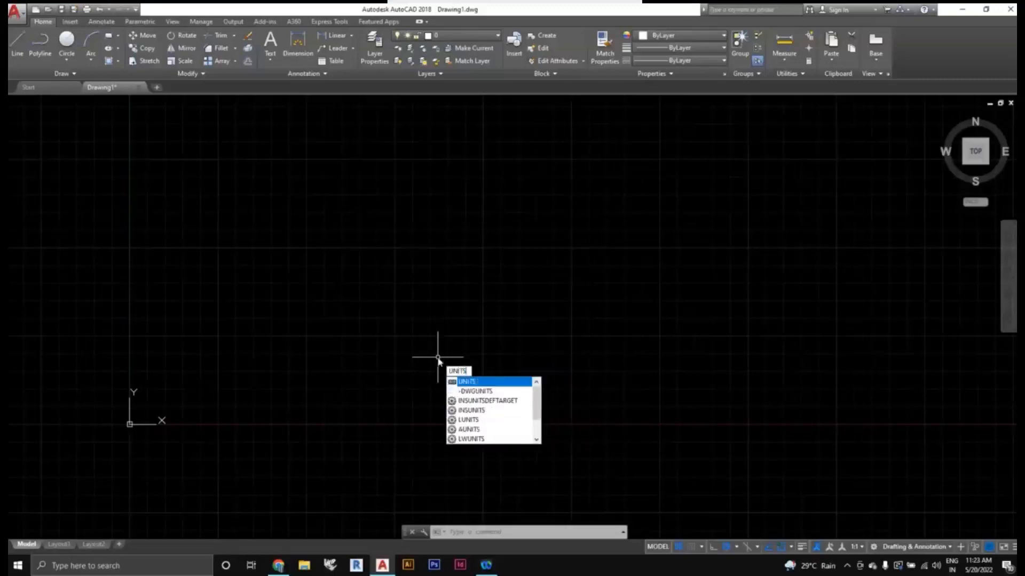
pyautogui.press('Return')
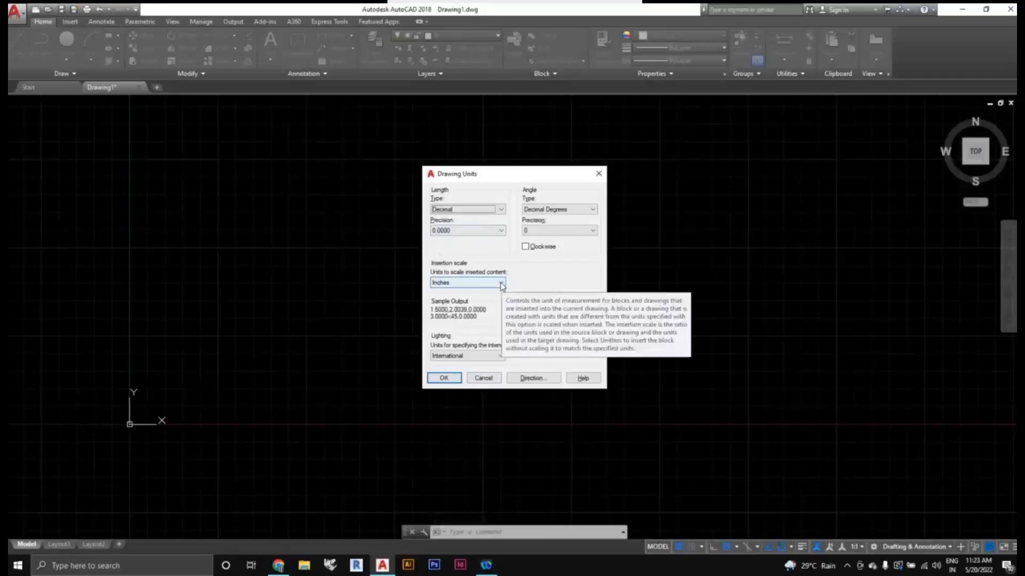
pyautogui.click(501, 284)
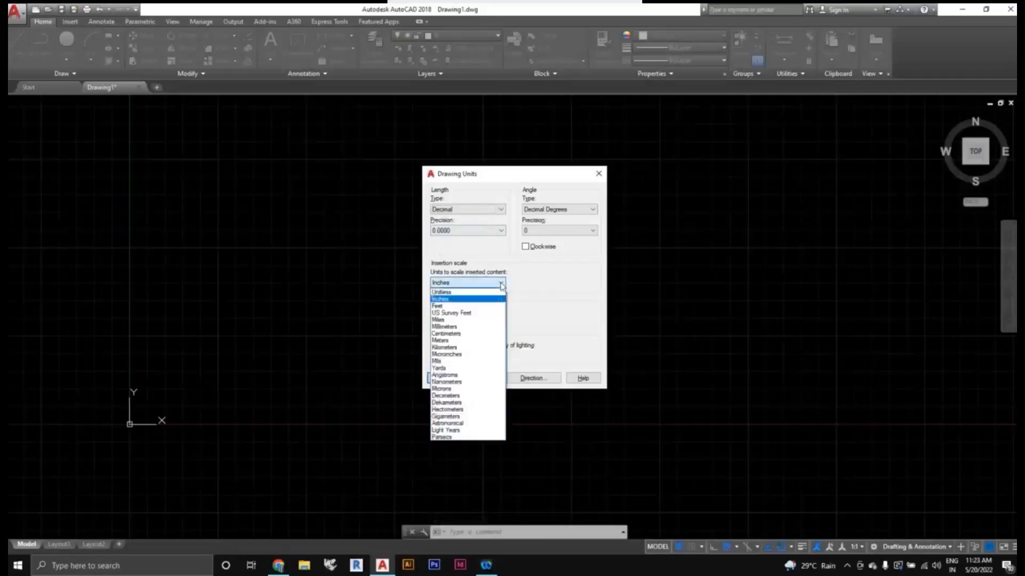
pyautogui.click(494, 322)
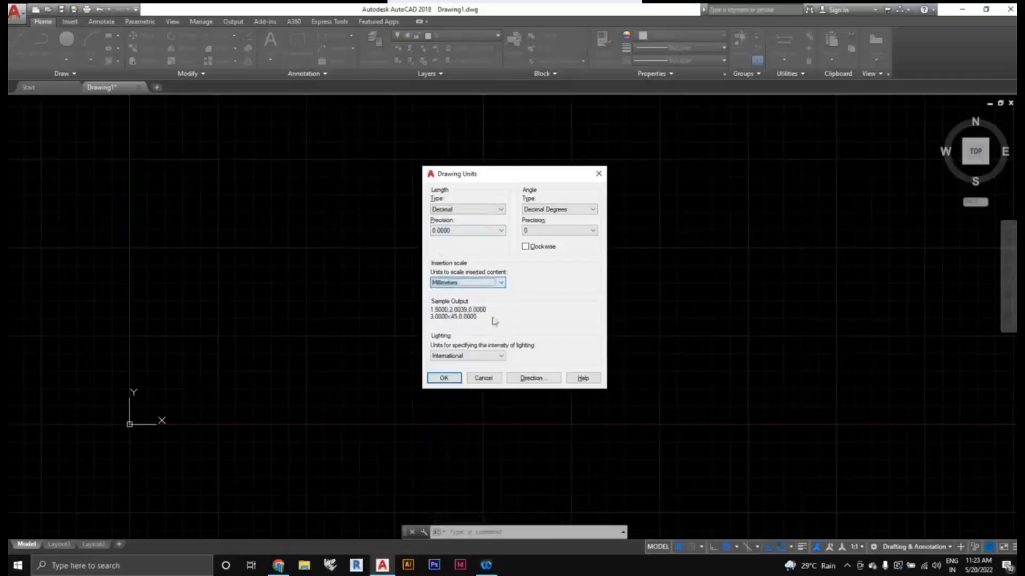
pyautogui.click(486, 234)
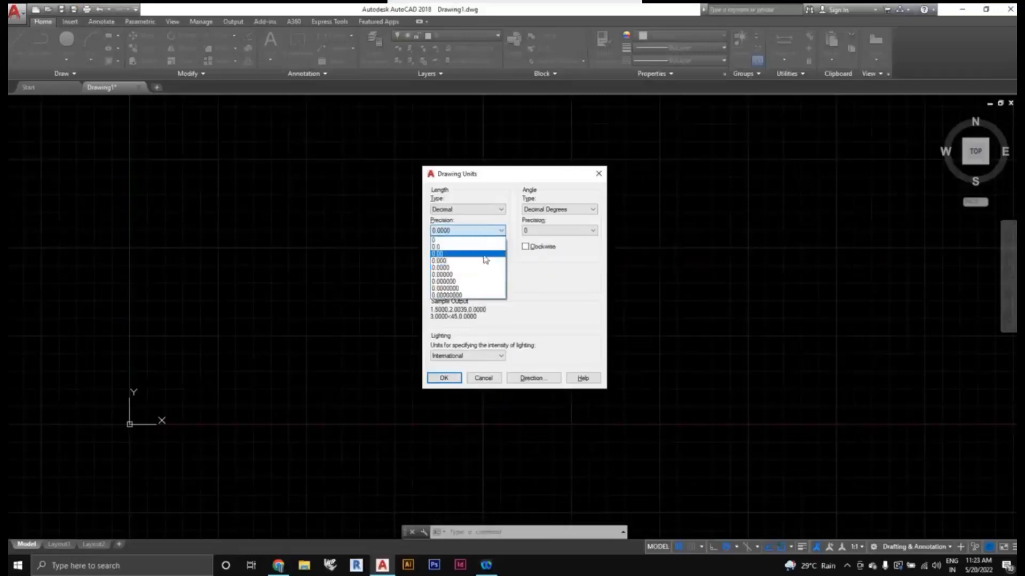
pyautogui.click(485, 254)
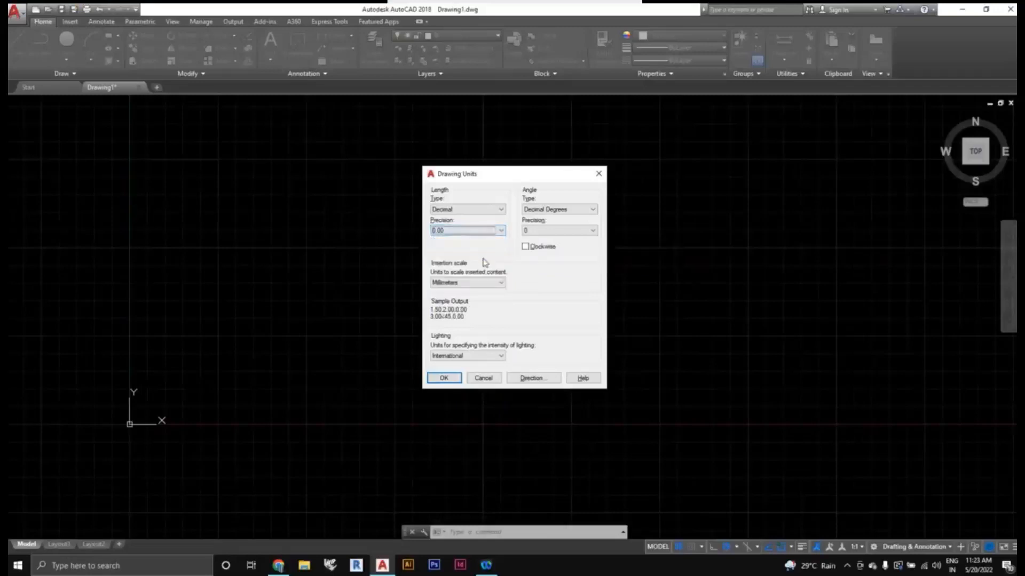
pyautogui.click(450, 380)
pyautogui.scroll(-2, 461, 303)
pyautogui.moveTo(459, 303)
pyautogui.mouseDown(button='middle')
pyautogui.moveTo(421, 331)
pyautogui.moveTo(356, 328)
pyautogui.moveTo(469, 372)
pyautogui.moveTo(441, 357)
pyautogui.mouseUp(button='middle')
pyautogui.scroll(2, 363, 326)
pyautogui.scroll(-2, 462, 358)
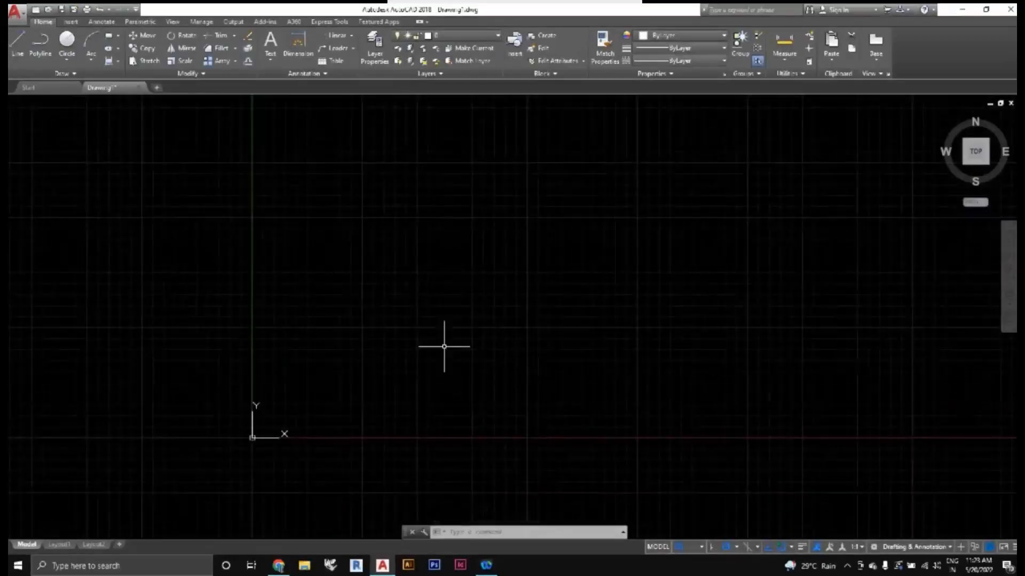
pyautogui.moveTo(506, 357); pyautogui.dragTo(487, 359, button='middle')
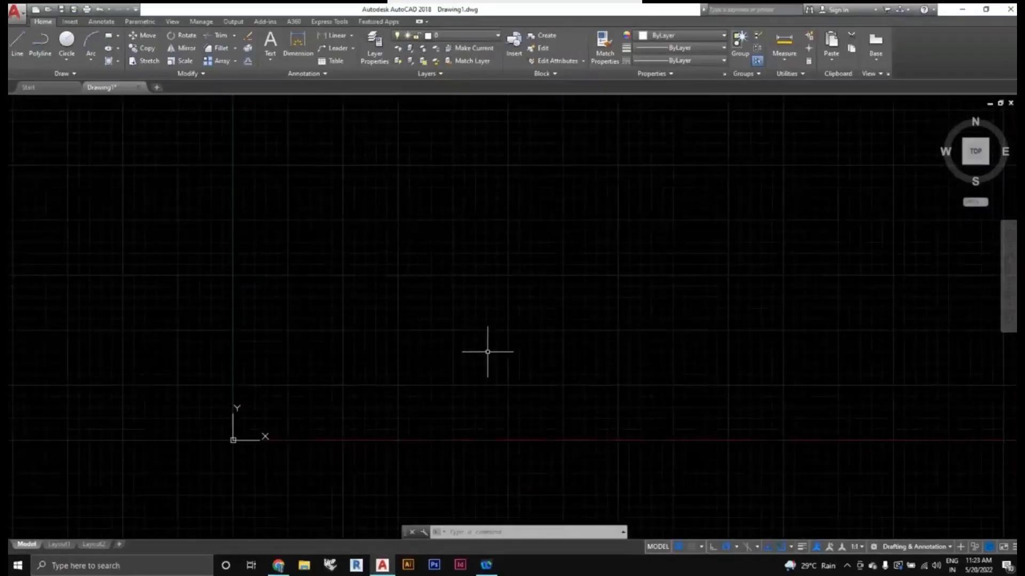
pyautogui.scroll(4, 487, 352)
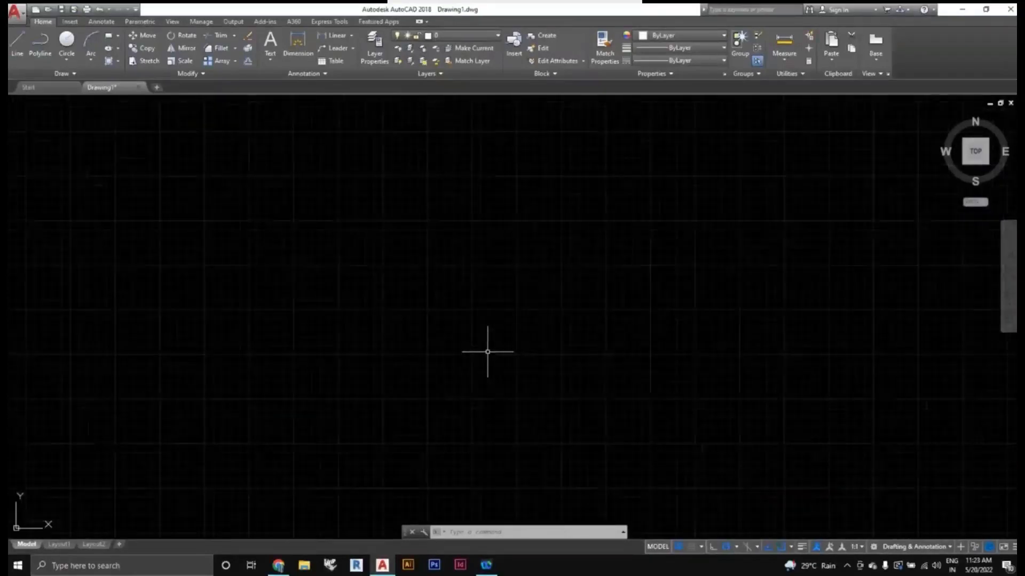
pyautogui.scroll(-3, 488, 352)
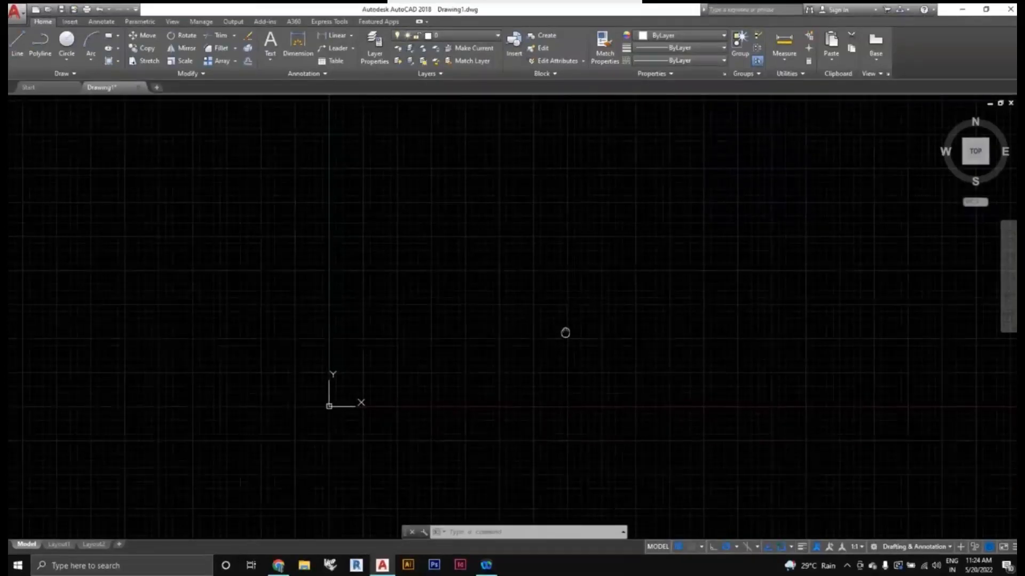
pyautogui.moveTo(565, 332)
pyautogui.mouseDown(button='middle')
pyautogui.moveTo(234, 325)
pyautogui.moveTo(713, 315)
pyautogui.moveTo(234, 315)
pyautogui.moveTo(724, 314)
pyautogui.moveTo(702, 130)
pyautogui.moveTo(679, 432)
pyautogui.moveTo(644, 303)
pyautogui.moveTo(613, 271)
pyautogui.moveTo(485, 321)
pyautogui.moveTo(530, 340)
pyautogui.mouseUp(button='middle')
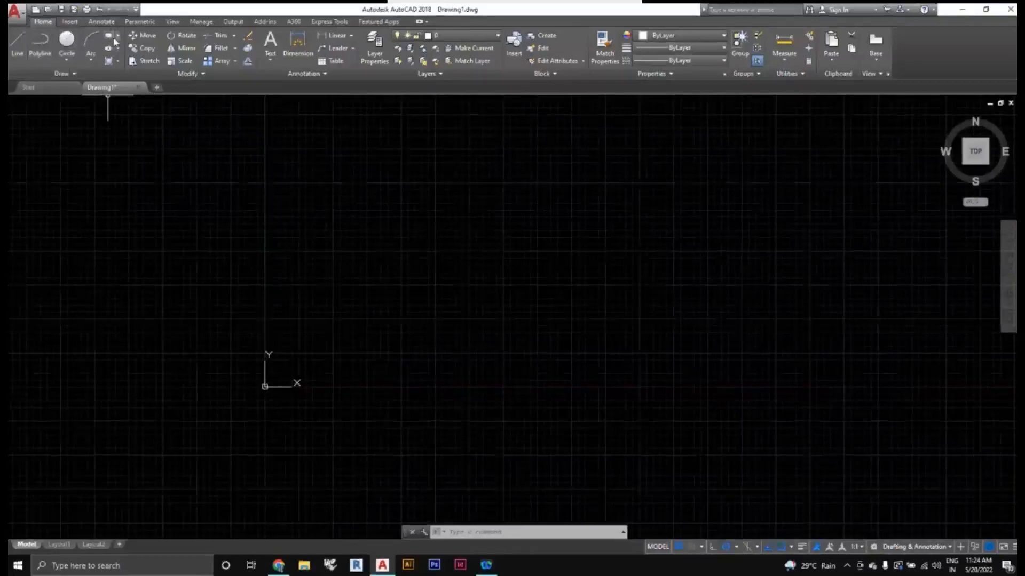
# Step: Draw a short horizontal line segment a little above the X axis, near the drawing origin, with the Line command
pyautogui.click(17, 44)
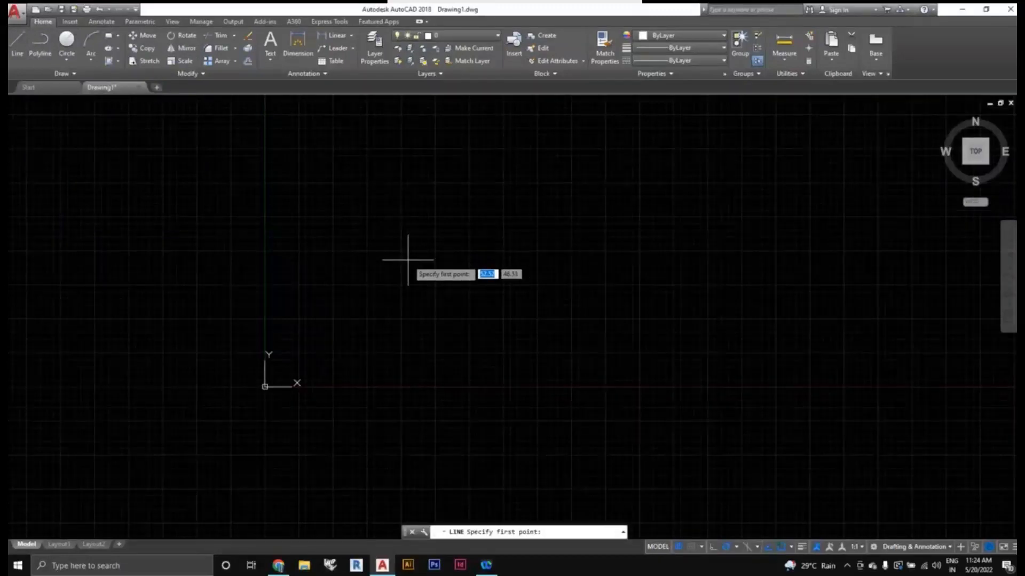
pyautogui.press('Escape')
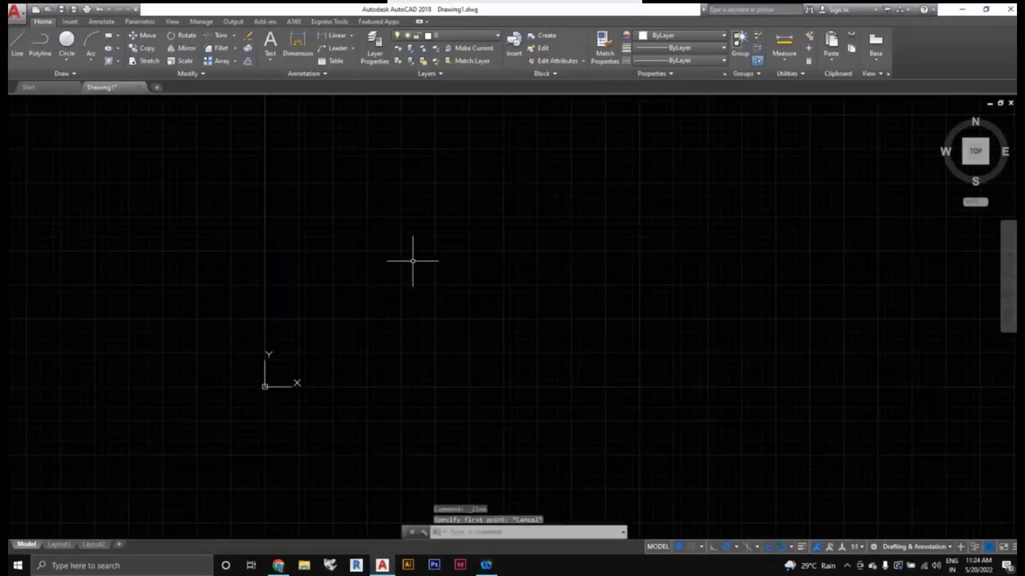
pyautogui.write('L')
pyautogui.press('Return')
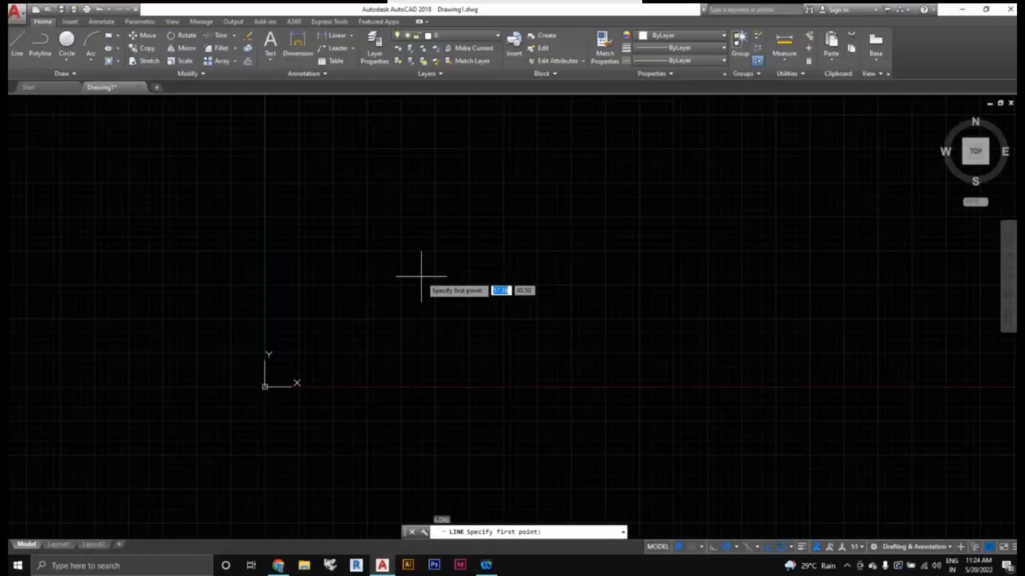
pyautogui.click(408, 338)
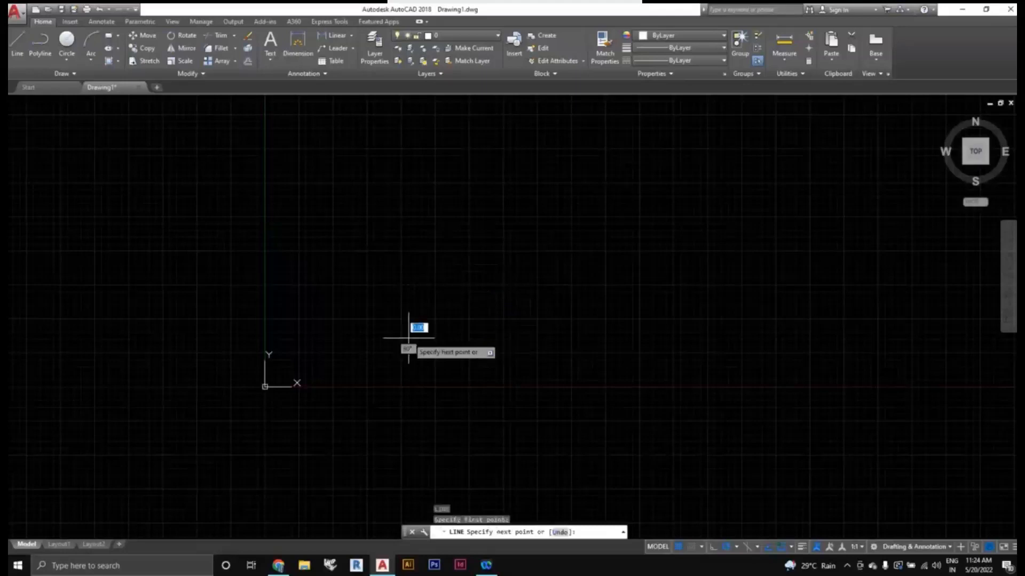
pyautogui.click(575, 338)
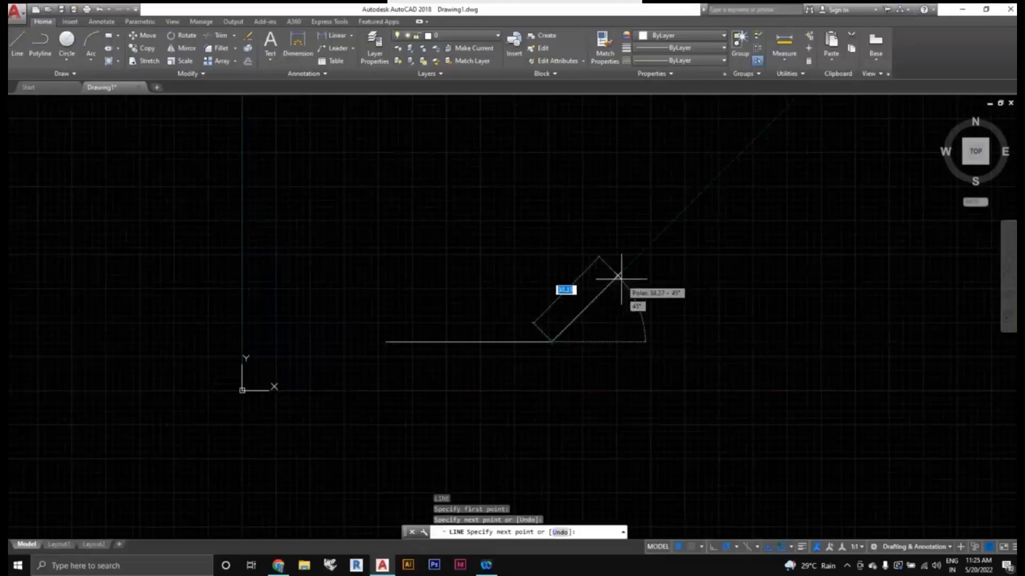
# Step: Continue the line from the horizontal segment's end with a 3000 mm segment at 45° and finish the Line command
pyautogui.write('6000')
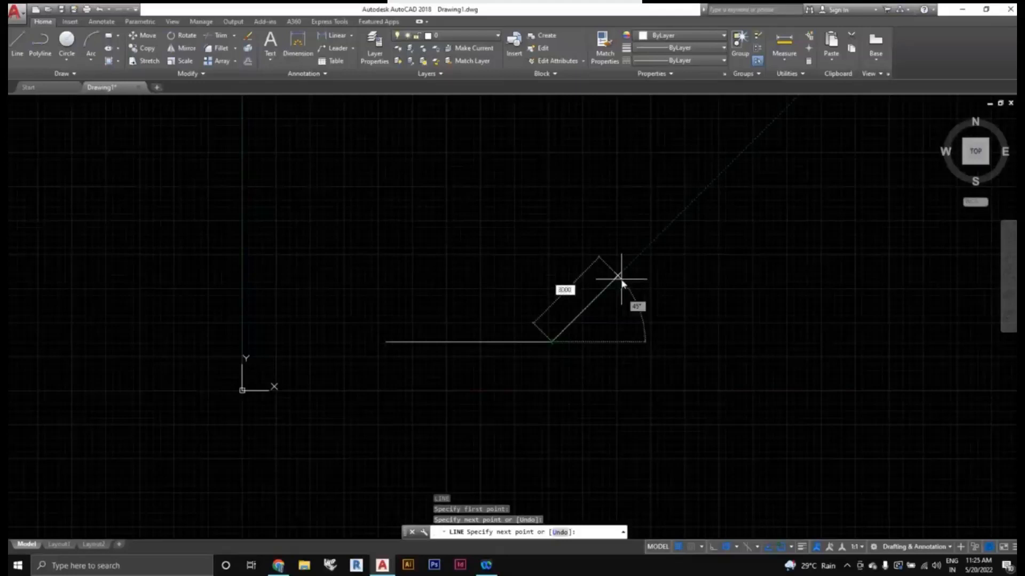
pyautogui.press('Return')
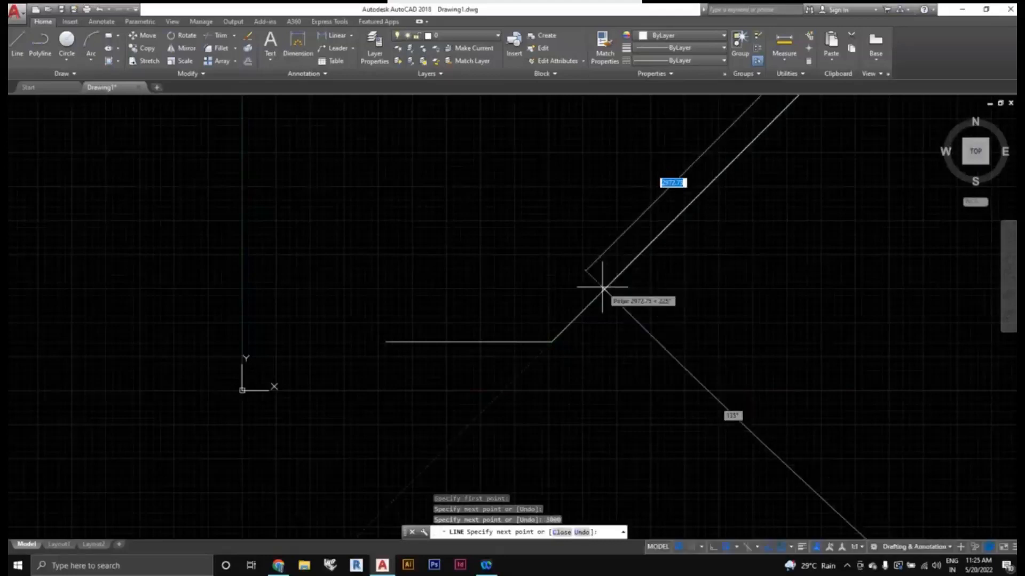
pyautogui.press('Return')
pyautogui.scroll(-8, 678, 327)
pyautogui.moveTo(723, 329); pyautogui.dragTo(586, 387, button='middle')
pyautogui.scroll(-3, 693, 348)
pyautogui.scroll(2, 612, 366)
pyautogui.scroll(-2, 620, 355)
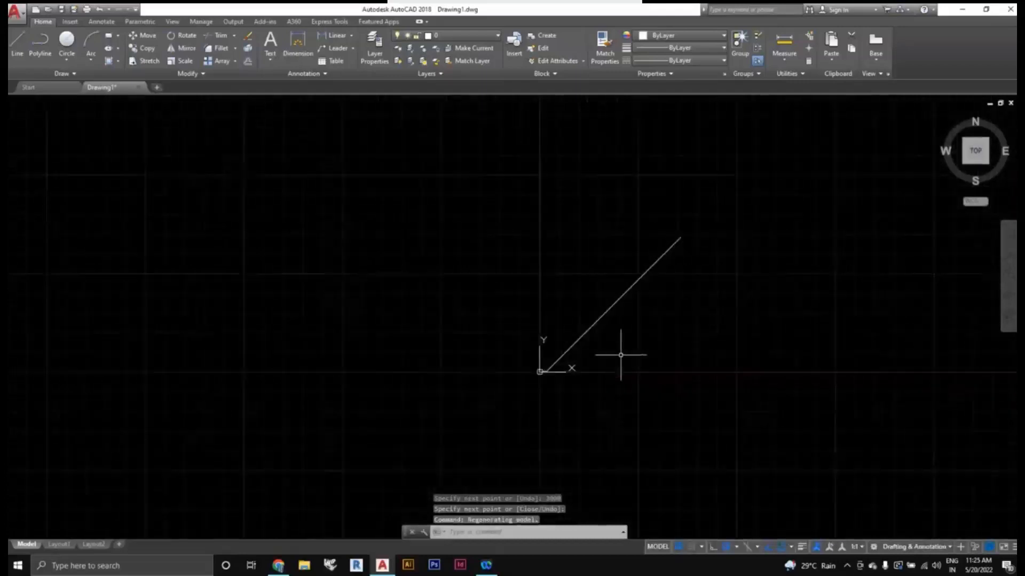
pyautogui.scroll(2, 607, 333)
pyautogui.moveTo(630, 331); pyautogui.dragTo(584, 345, button='middle')
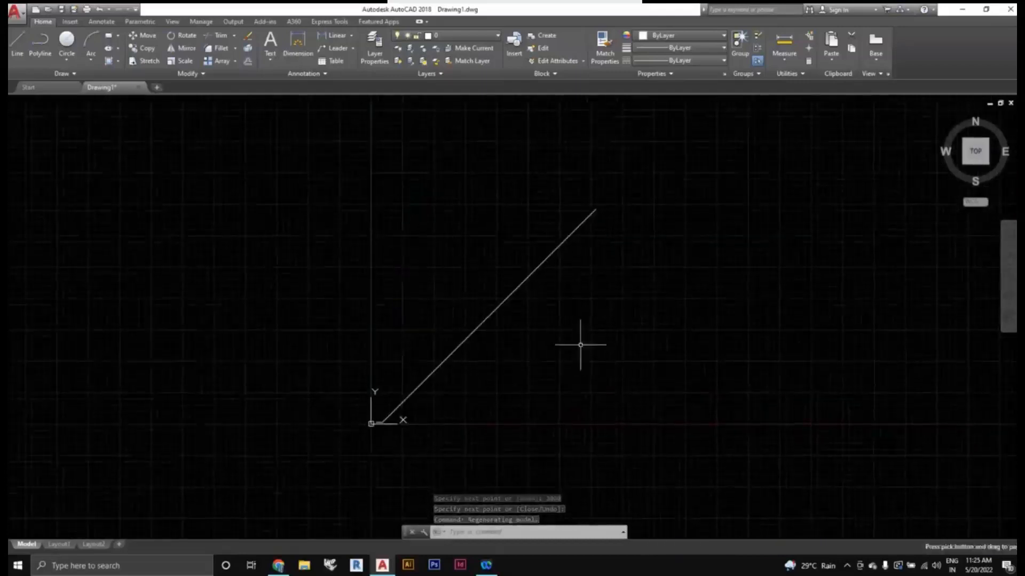
# Step: Select and delete the 3000 mm line inclined at 45°
pyautogui.click(590, 418)
pyautogui.moveTo(682, 395); pyautogui.dragTo(657, 382, button='middle')
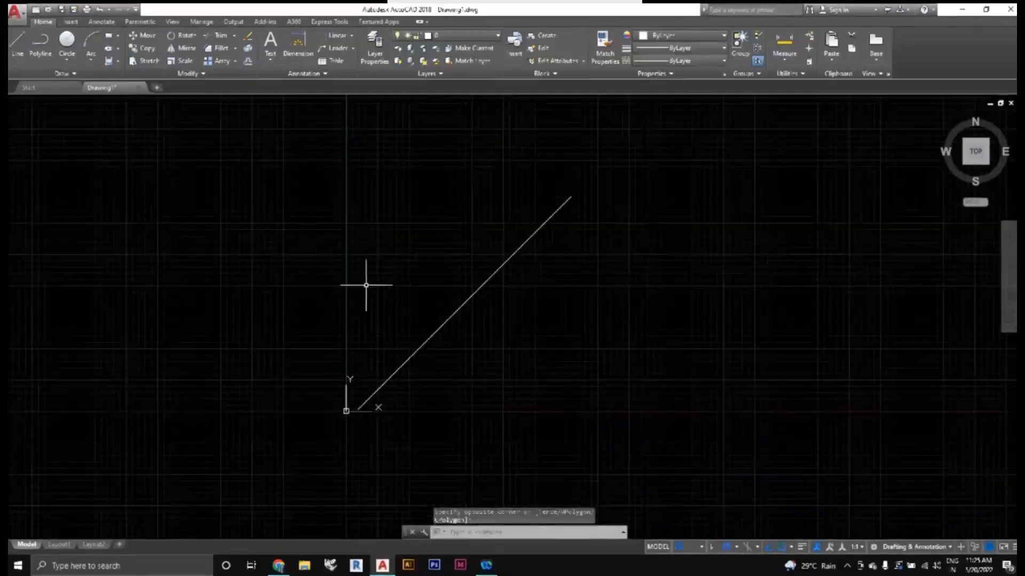
pyautogui.click(501, 414)
pyautogui.click(411, 355)
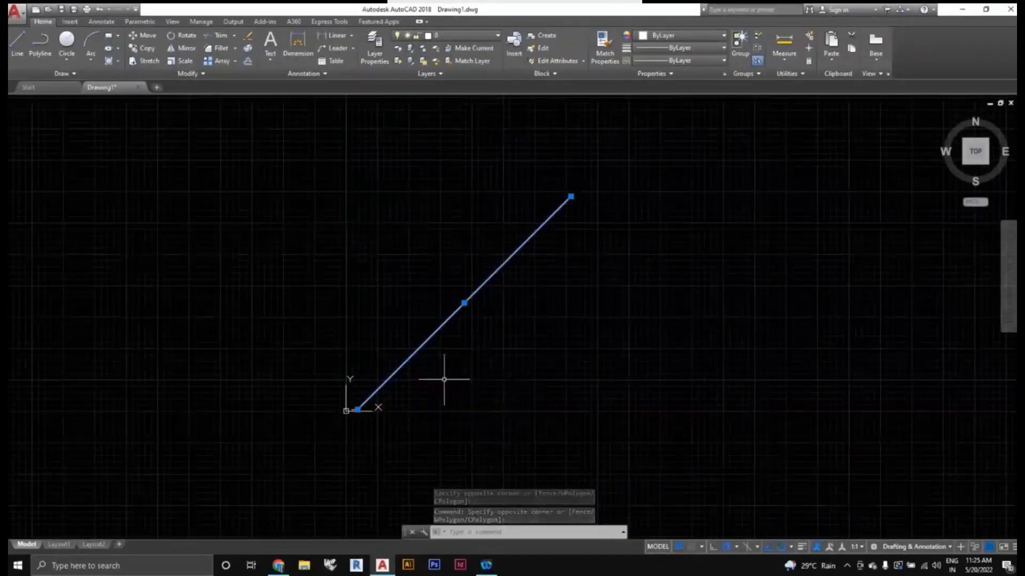
pyautogui.press('Delete')
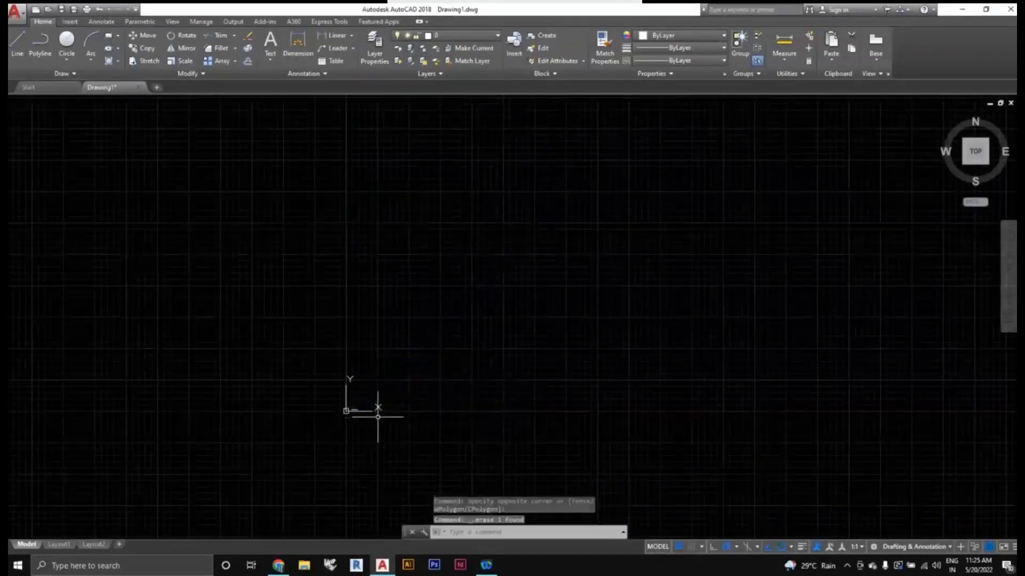
pyautogui.scroll(2, 464, 378)
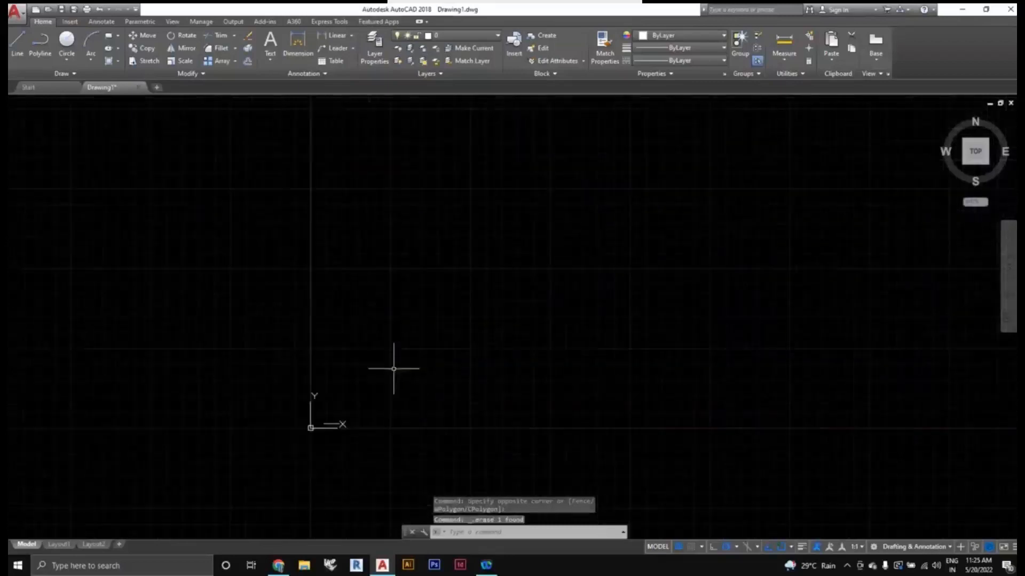
# Step: Select and delete the short horizontal line near the drawing origin
pyautogui.click(366, 438)
pyautogui.click(324, 423)
pyautogui.moveTo(421, 339); pyautogui.dragTo(357, 316, button='middle')
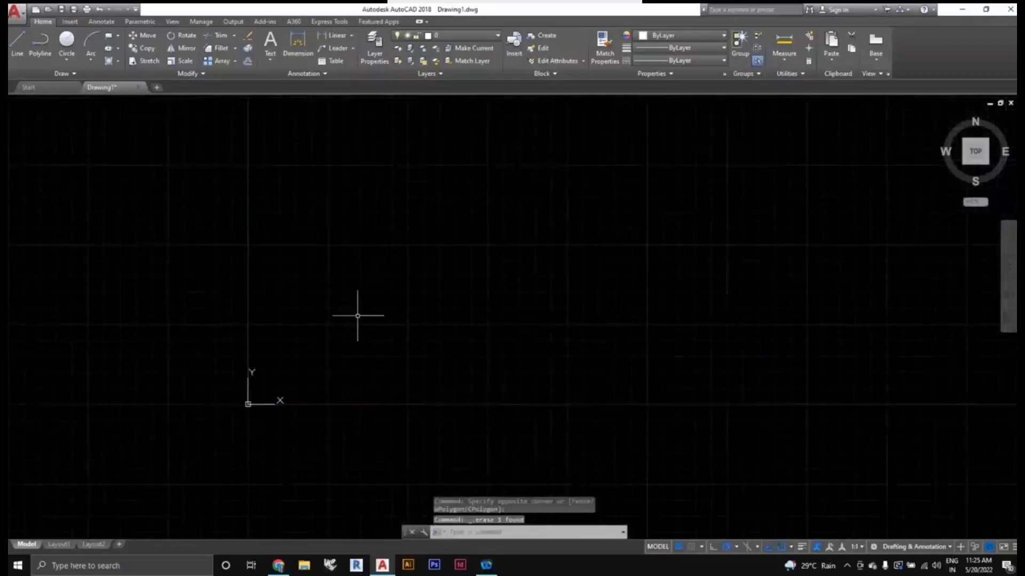
# Step: Draw an open stepped polyline of five segments descending from the upper area above the X axis, and finish the Polyline command
pyautogui.click(41, 46)
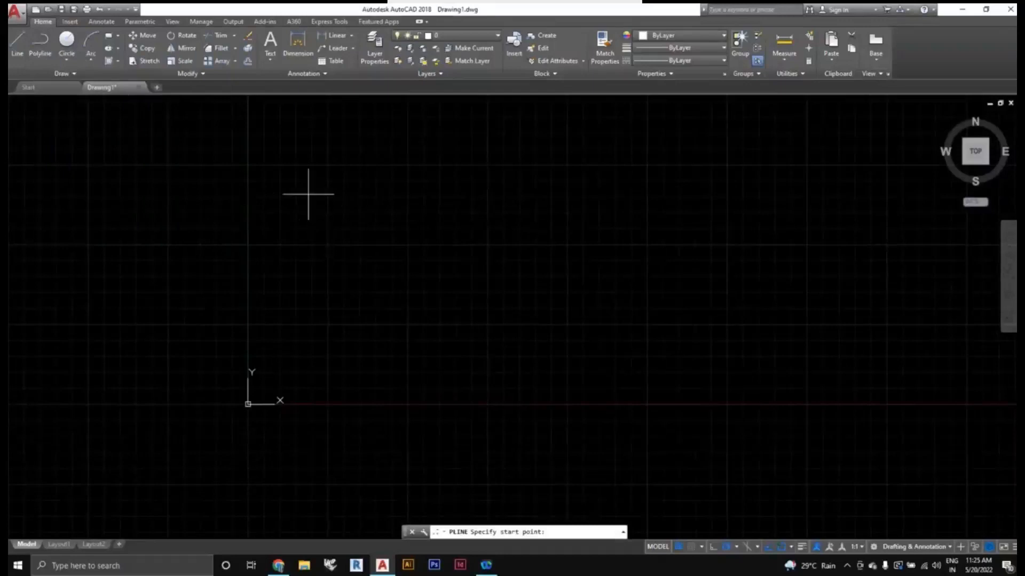
pyautogui.click(309, 194)
pyautogui.click(418, 195)
pyautogui.click(419, 267)
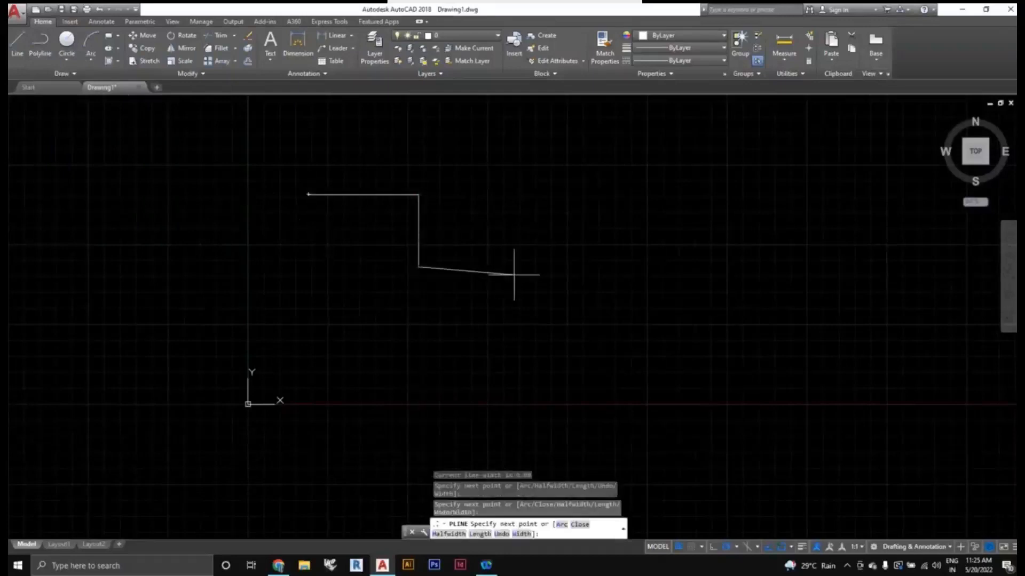
pyautogui.click(514, 275)
pyautogui.click(545, 331)
pyautogui.click(671, 331)
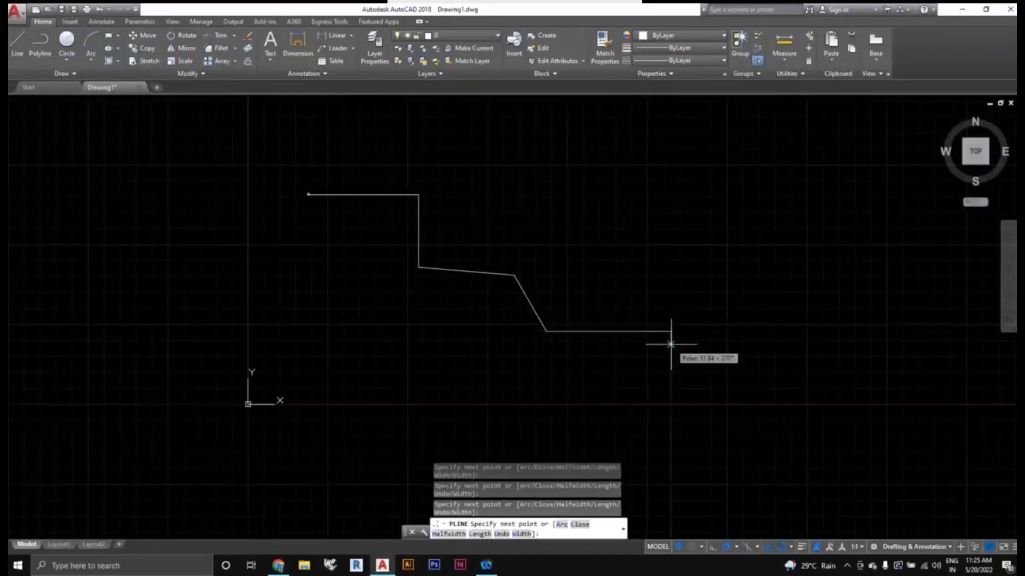
pyautogui.press('Return')
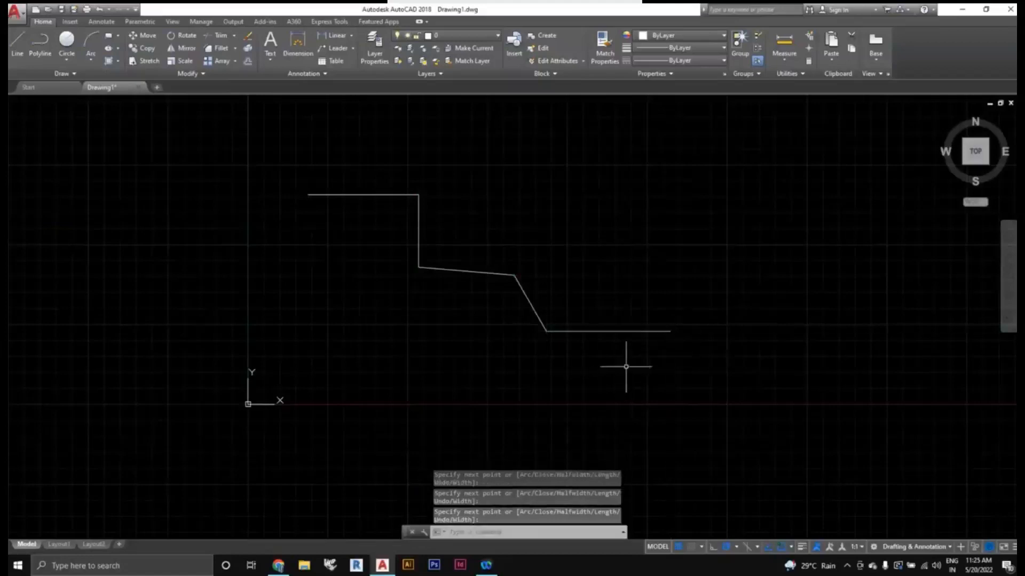
# Step: Select the stepped polyline with a crossing selection over its last segment to inspect its grips, and clear the selection
pyautogui.click(667, 370)
pyautogui.click(641, 322)
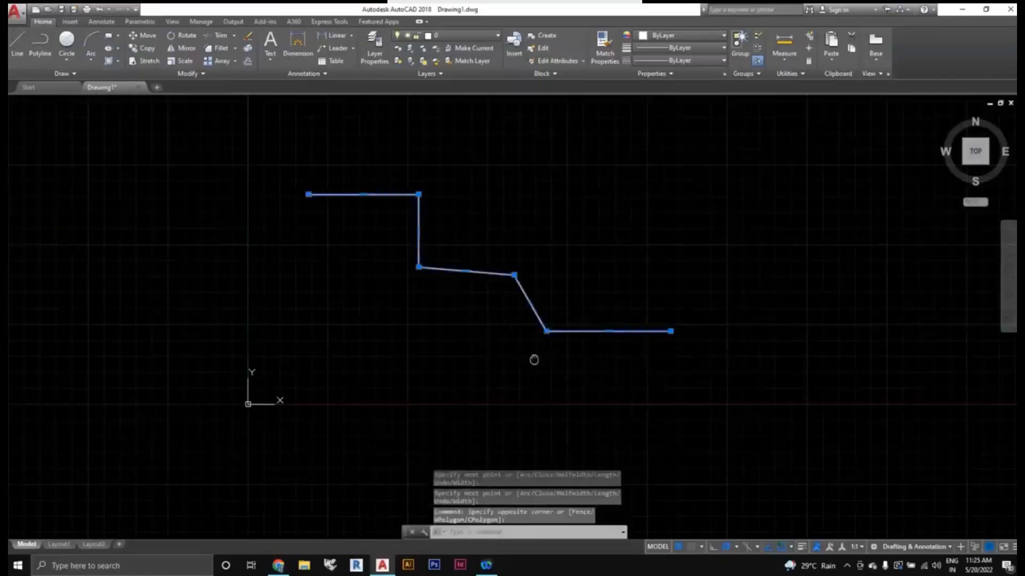
pyautogui.moveTo(533, 359); pyautogui.dragTo(513, 342, button='middle')
pyautogui.press('Escape')
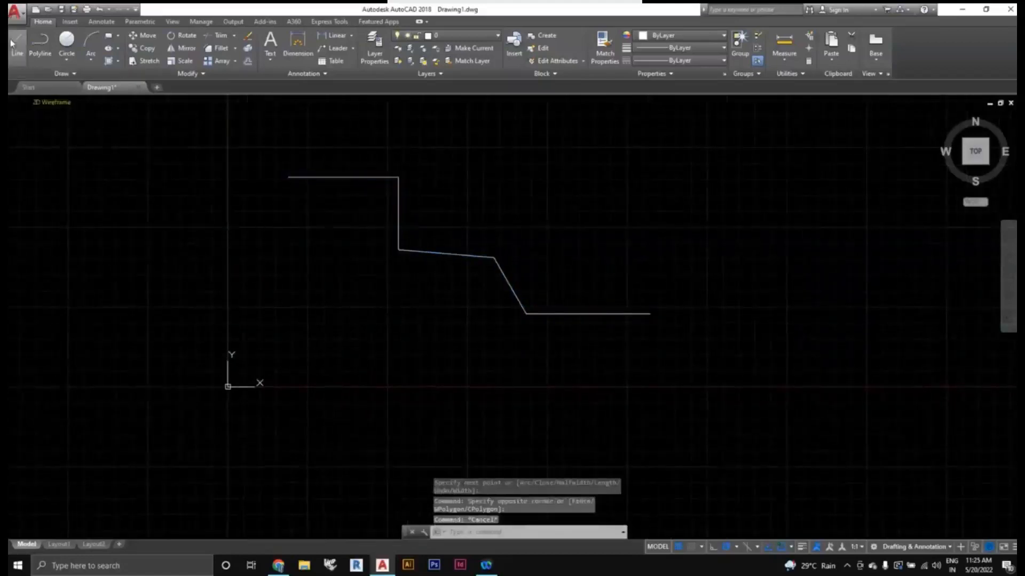
# Step: Draw a similar stepped chain of five segments below the polyline with the Line command, including one diagonal segment, and finish the command
pyautogui.click(18, 44)
pyautogui.moveTo(316, 328); pyautogui.dragTo(304, 305, button='middle')
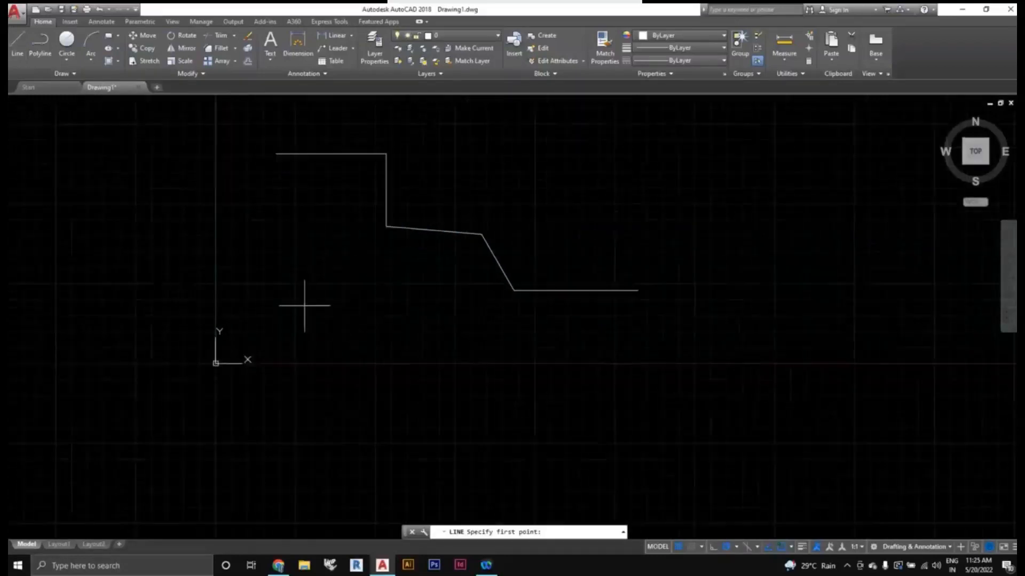
pyautogui.click(279, 295)
pyautogui.click(382, 294)
pyautogui.click(382, 358)
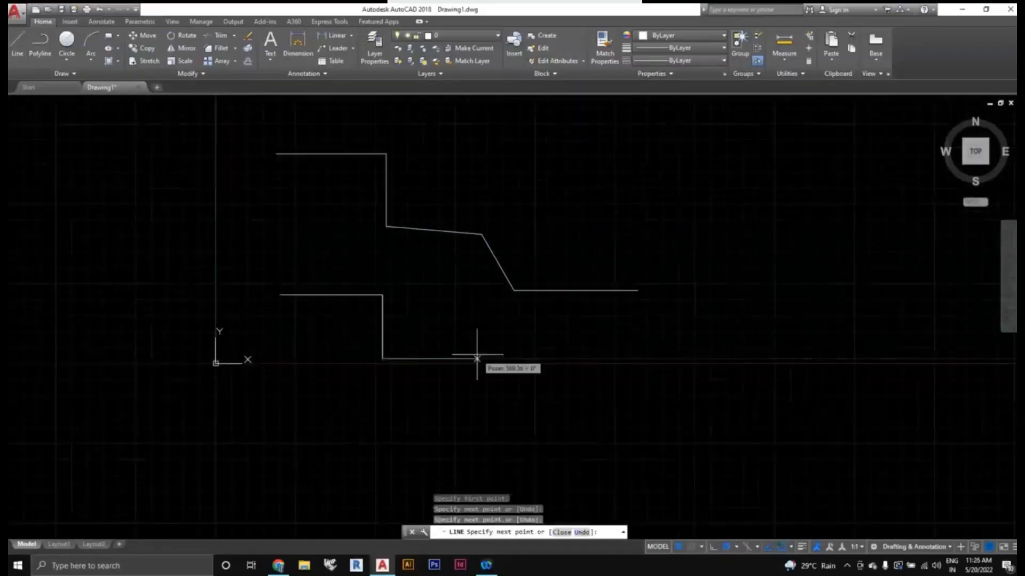
pyautogui.click(477, 359)
pyautogui.click(533, 415)
pyautogui.click(643, 415)
pyautogui.press('Escape')
# Step: Select the individual segments of the lower line chain to examine how they select compared with the polyline, and clear the selection
pyautogui.click(677, 450)
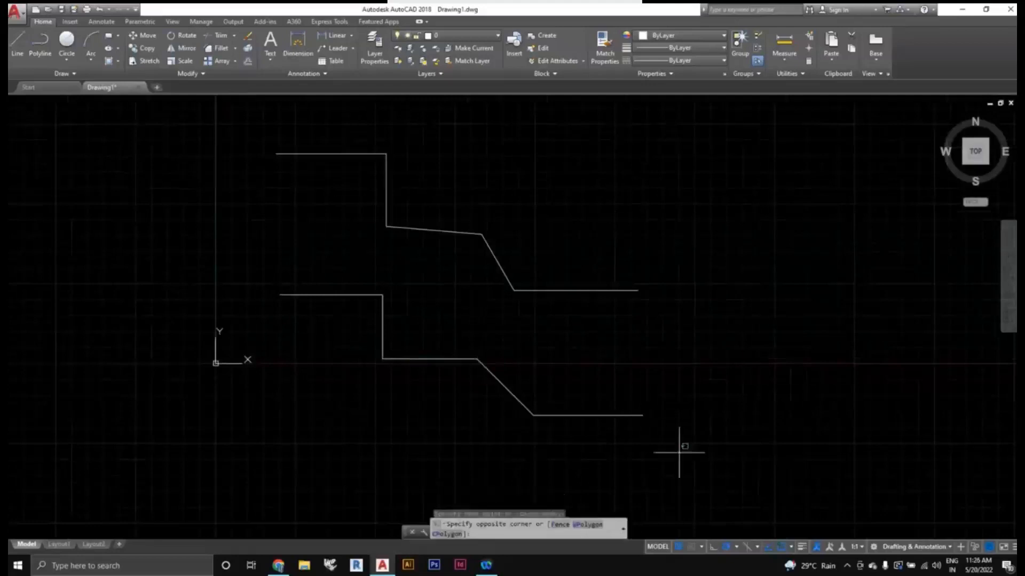
pyautogui.click(549, 393)
pyautogui.press('Escape')
pyautogui.click(512, 391)
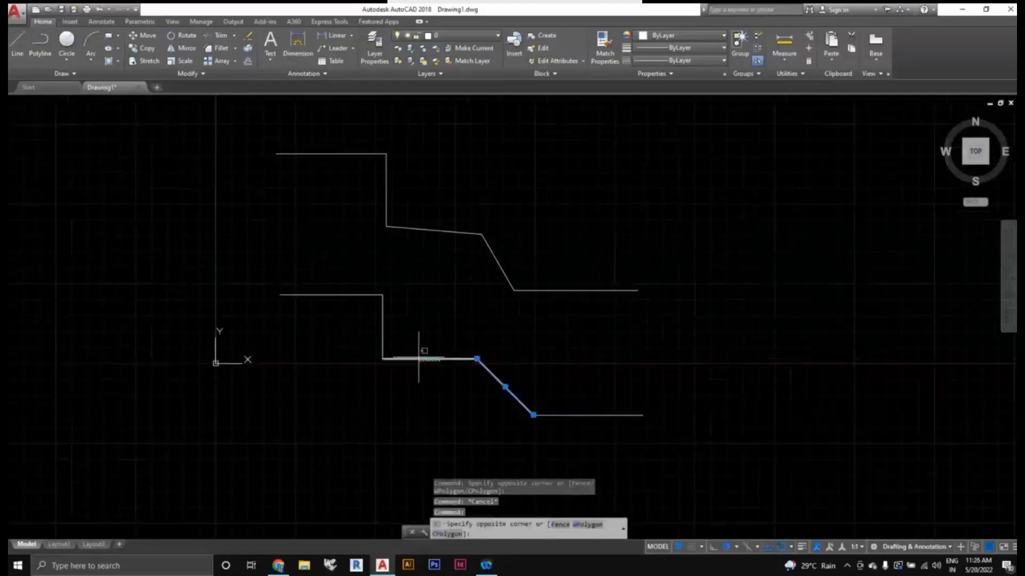
pyautogui.click(424, 359)
pyautogui.click(382, 331)
pyautogui.click(344, 295)
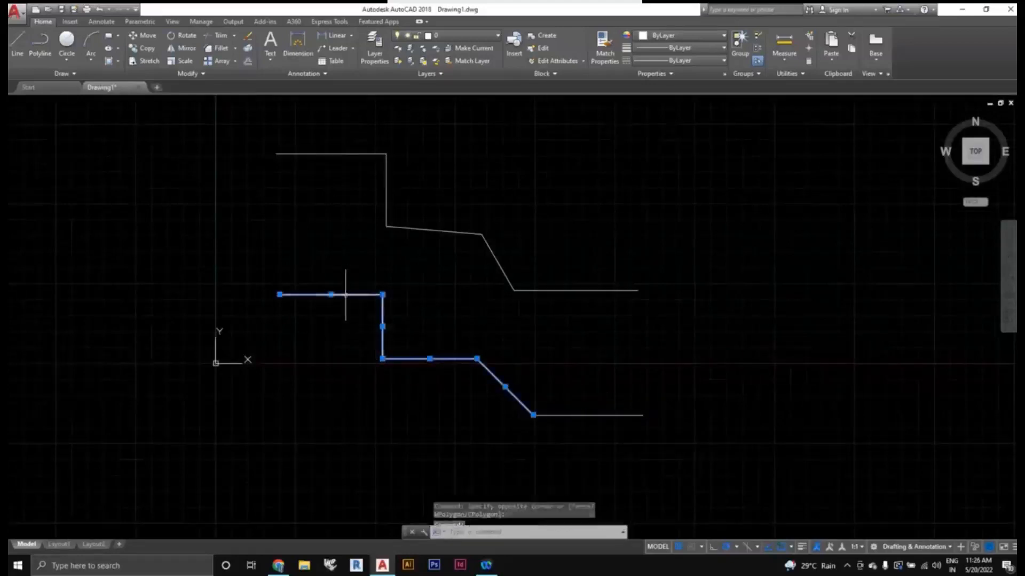
pyautogui.press('Escape')
pyautogui.click(532, 407)
pyautogui.press('Escape')
pyautogui.click(577, 416)
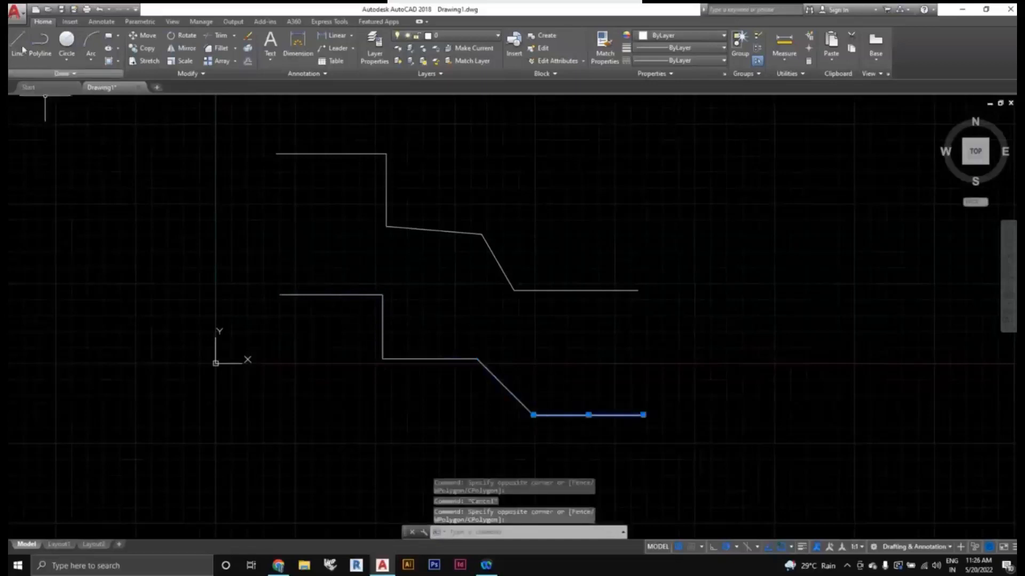
pyautogui.press('Escape')
# Step: Select the upper polyline by its last horizontal segment to examine it as one object, and clear the selection
pyautogui.click(553, 291)
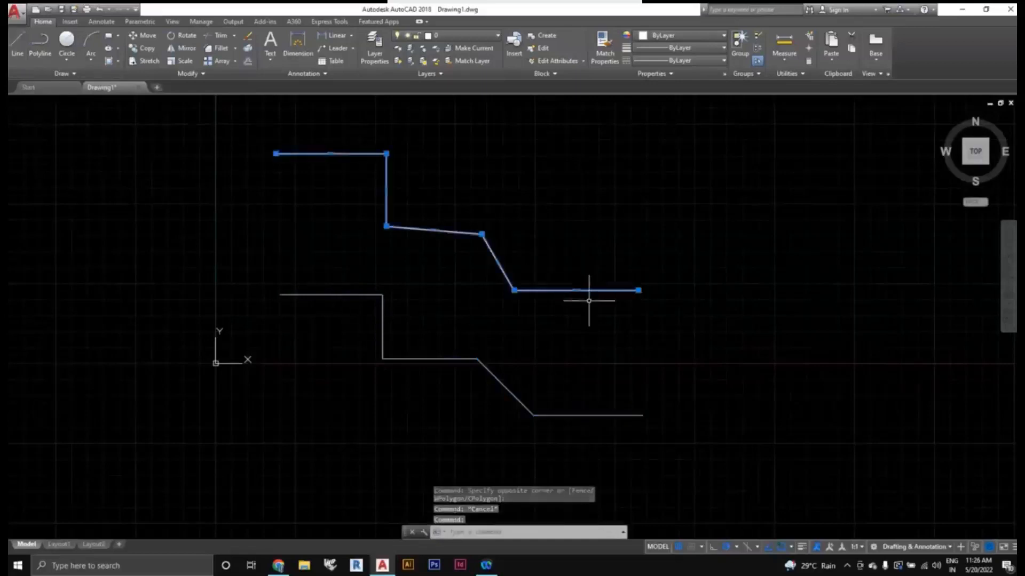
pyautogui.moveTo(592, 341); pyautogui.dragTo(528, 321, button='middle')
pyautogui.scroll(-2, 559, 342)
pyautogui.moveTo(584, 359)
pyautogui.mouseDown(button='middle')
pyautogui.moveTo(531, 382)
pyautogui.moveTo(530, 354)
pyautogui.mouseUp(button='middle')
pyautogui.press('Escape')
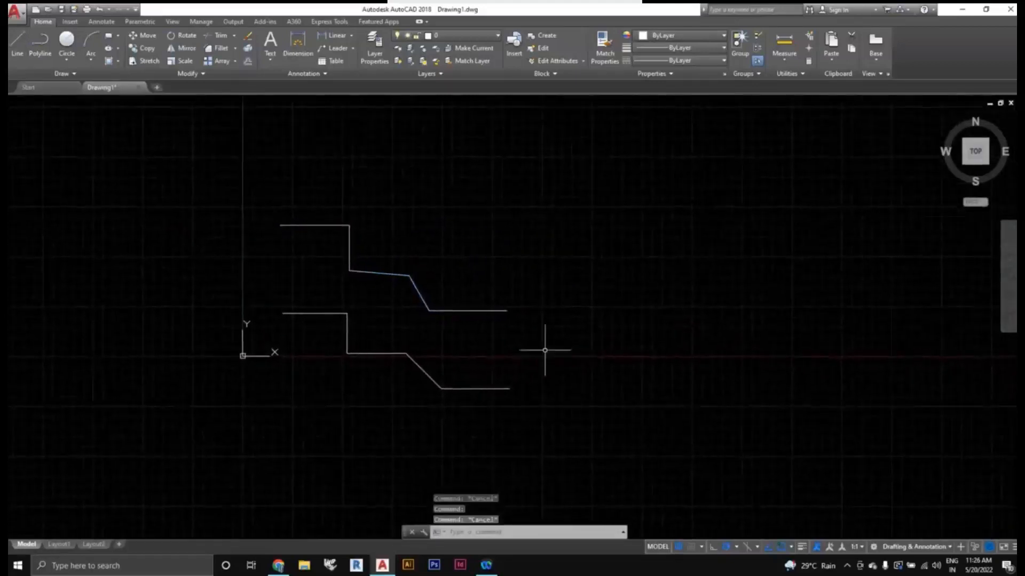
# Step: Make a window selection fully enclosing the first four segments of the lower line chain, and clear the selection
pyautogui.moveTo(473, 336); pyautogui.dragTo(499, 331, button='middle')
pyautogui.scroll(2, 423, 276)
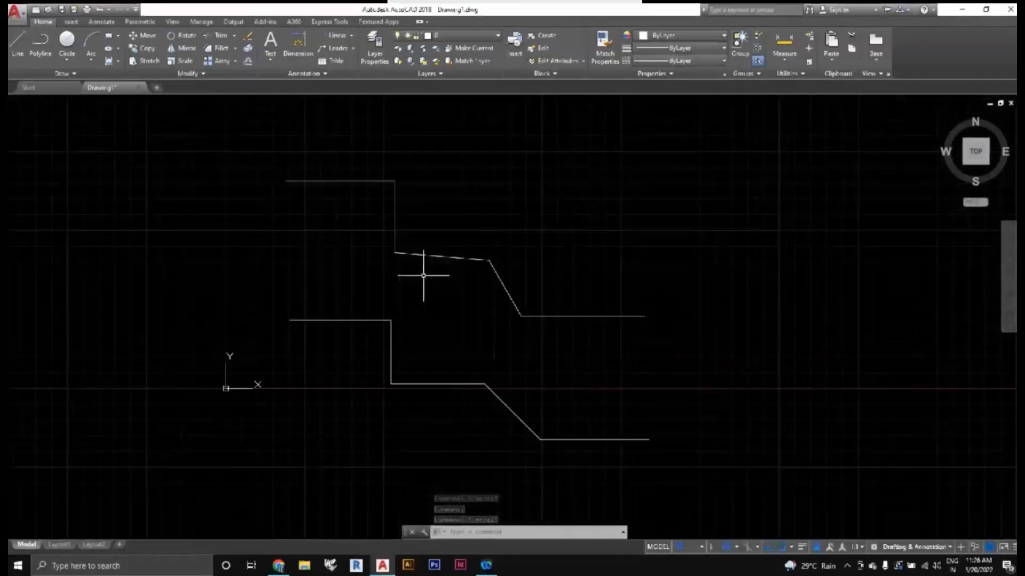
pyautogui.moveTo(467, 295); pyautogui.dragTo(442, 286, button='middle')
pyautogui.moveTo(544, 366); pyautogui.dragTo(528, 356, button='middle')
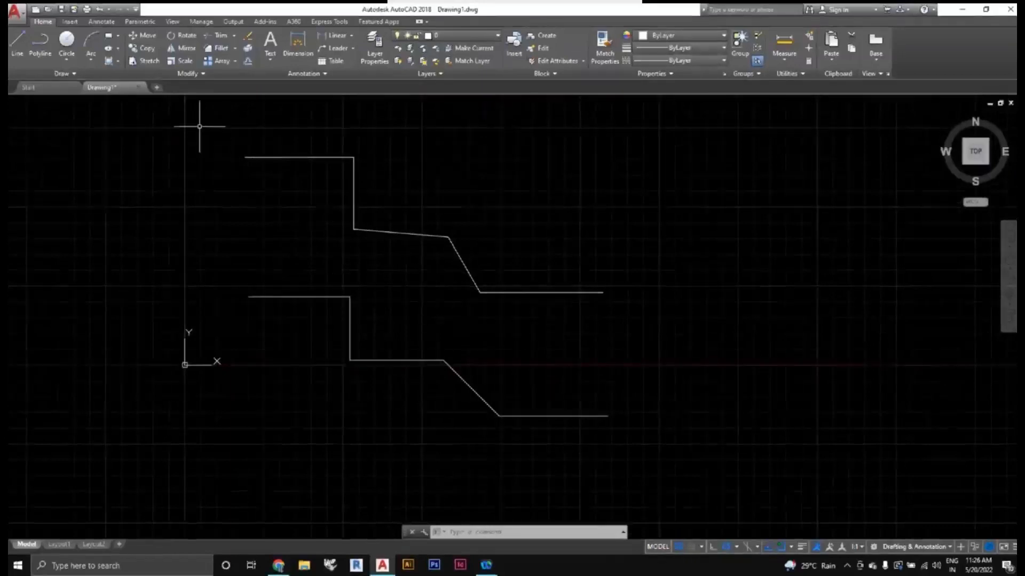
pyautogui.moveTo(200, 126)
pyautogui.mouseDown()
pyautogui.moveTo(263, 167)
pyautogui.moveTo(211, 144)
pyautogui.moveTo(202, 127)
pyautogui.mouseUp()
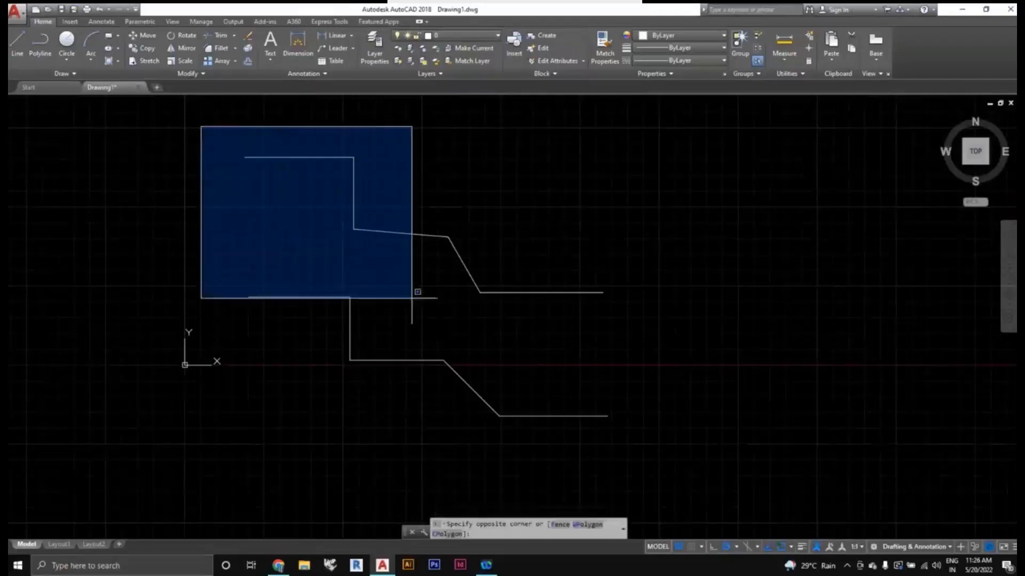
pyautogui.scroll(-2, 633, 456)
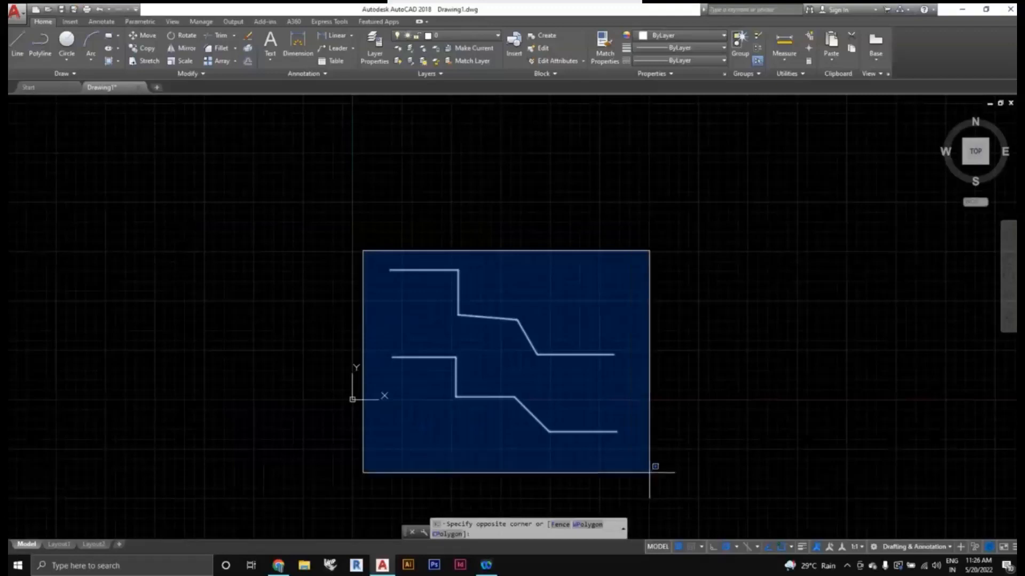
pyautogui.scroll(2, 634, 458)
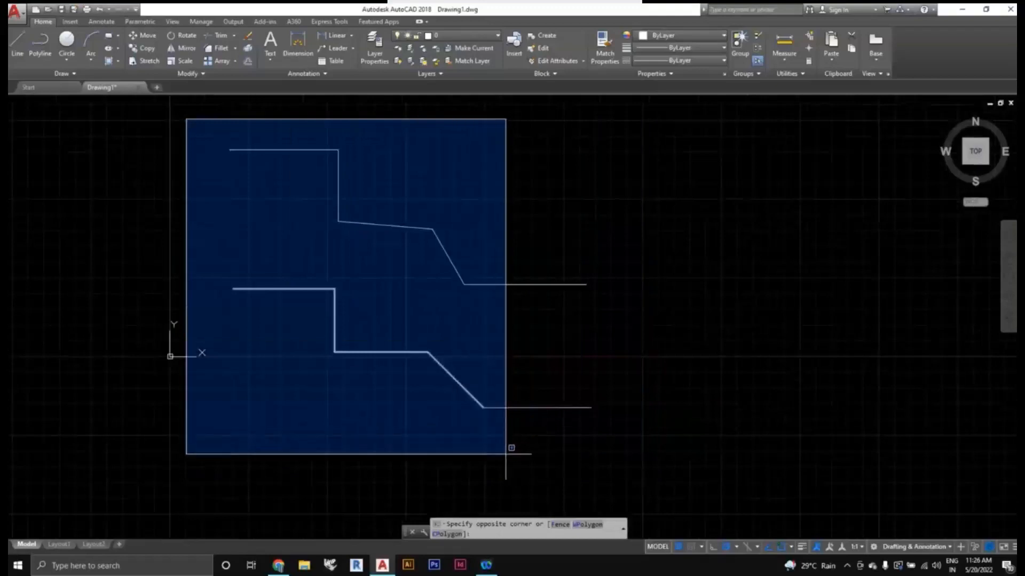
pyautogui.click(510, 448)
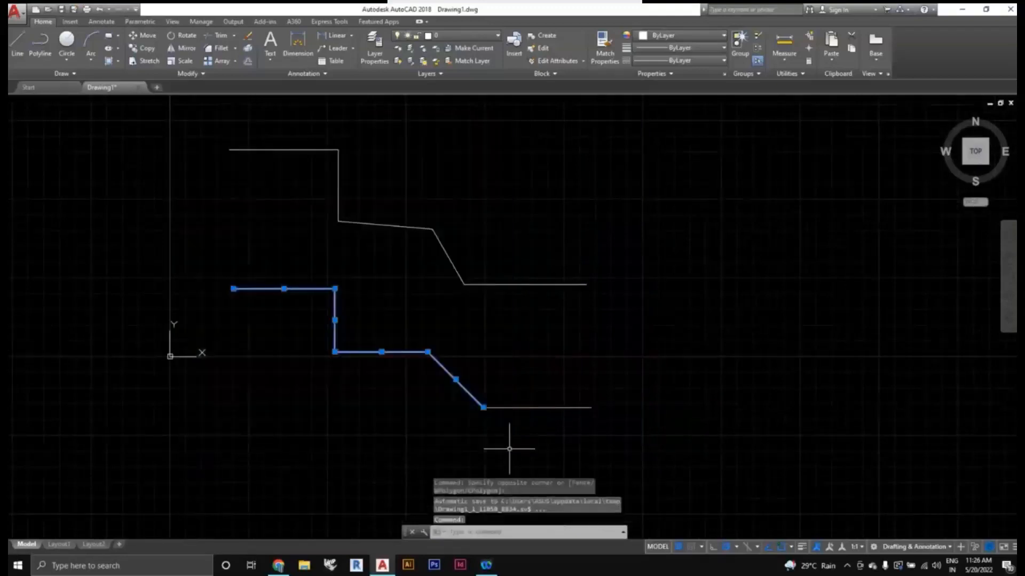
pyautogui.scroll(-2, 521, 423)
pyautogui.scroll(2, 435, 393)
pyautogui.scroll(-2, 357, 364)
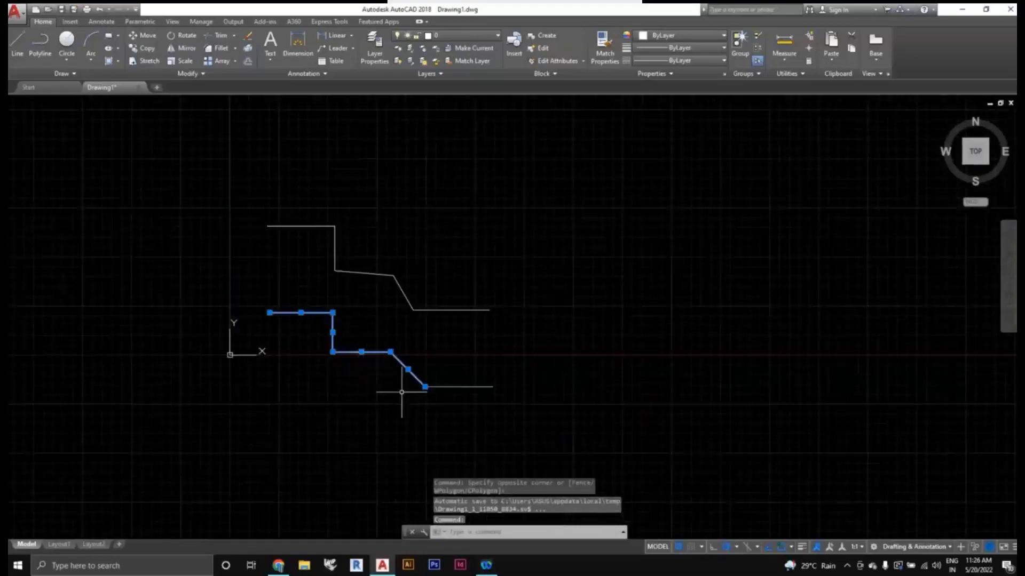
pyautogui.press('Escape')
# Step: Select the first horizontal, the vertical and the second horizontal segments of the lower chain one at a time, and clear the selection
pyautogui.scroll(2, 394, 367)
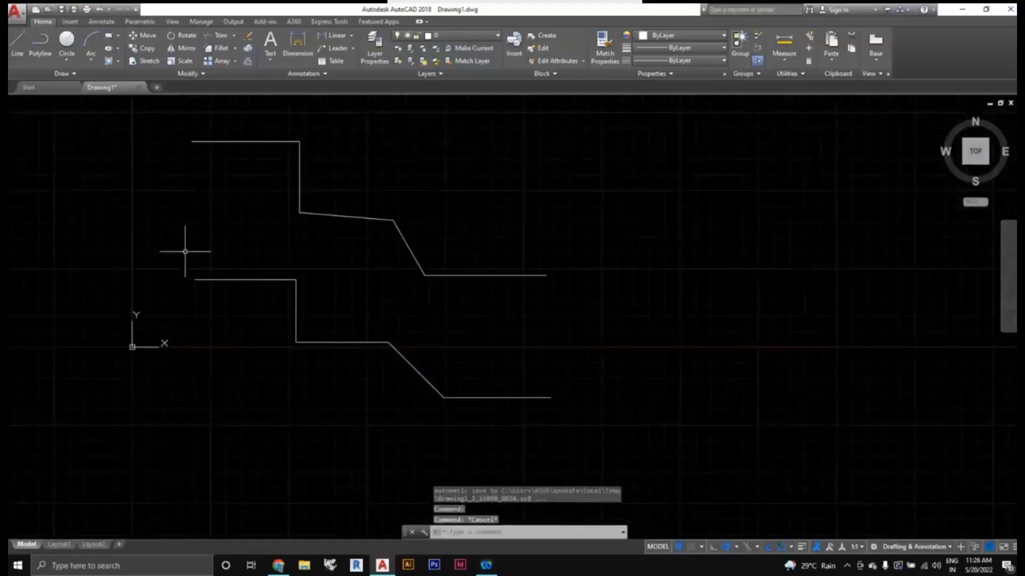
pyautogui.click(234, 279)
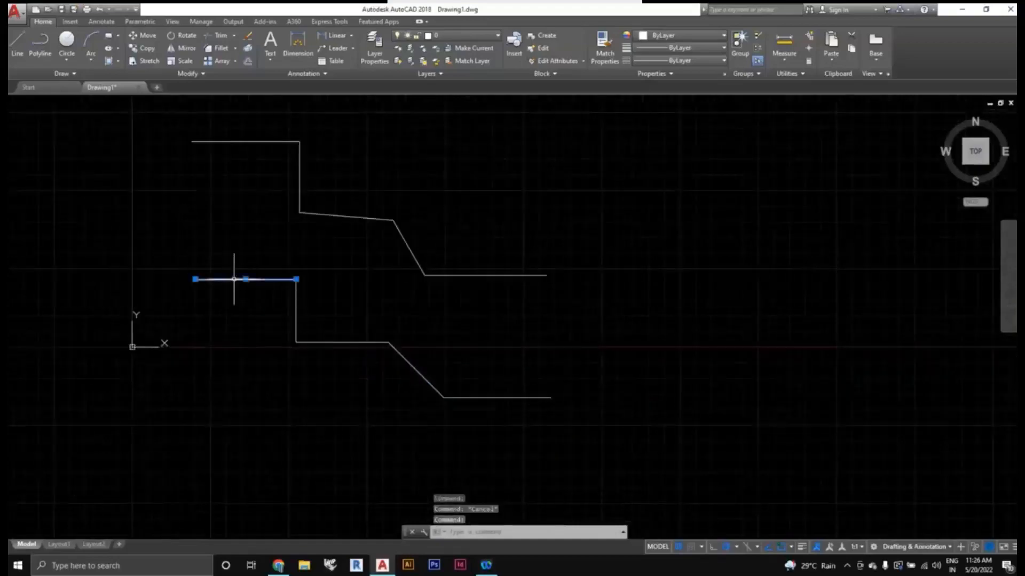
pyautogui.click(300, 310)
pyautogui.click(281, 321)
pyautogui.click(331, 341)
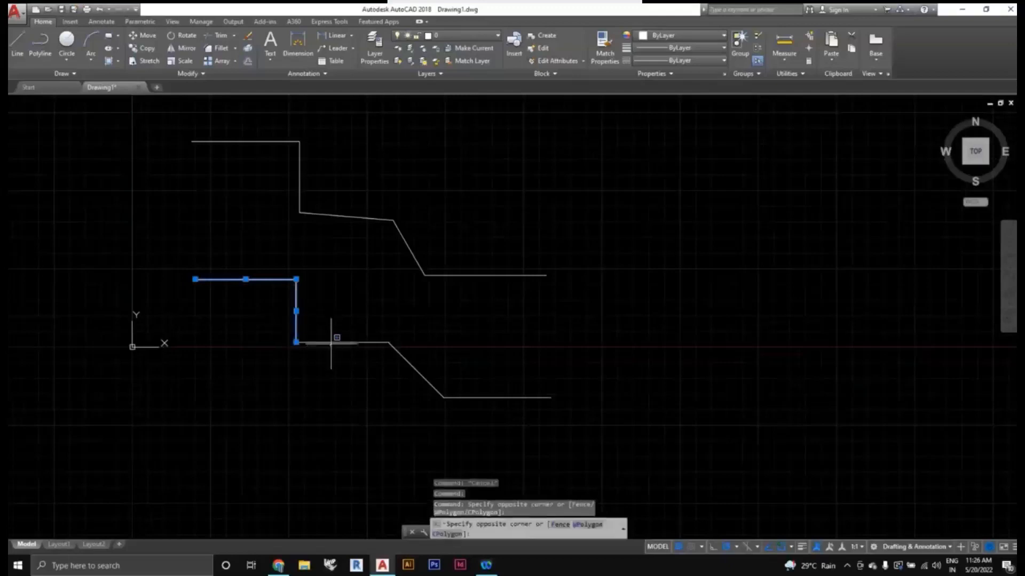
pyautogui.click(331, 343)
pyautogui.click(327, 340)
pyautogui.click(320, 345)
pyautogui.moveTo(386, 383); pyautogui.dragTo(492, 384, button='middle')
pyautogui.press('Escape')
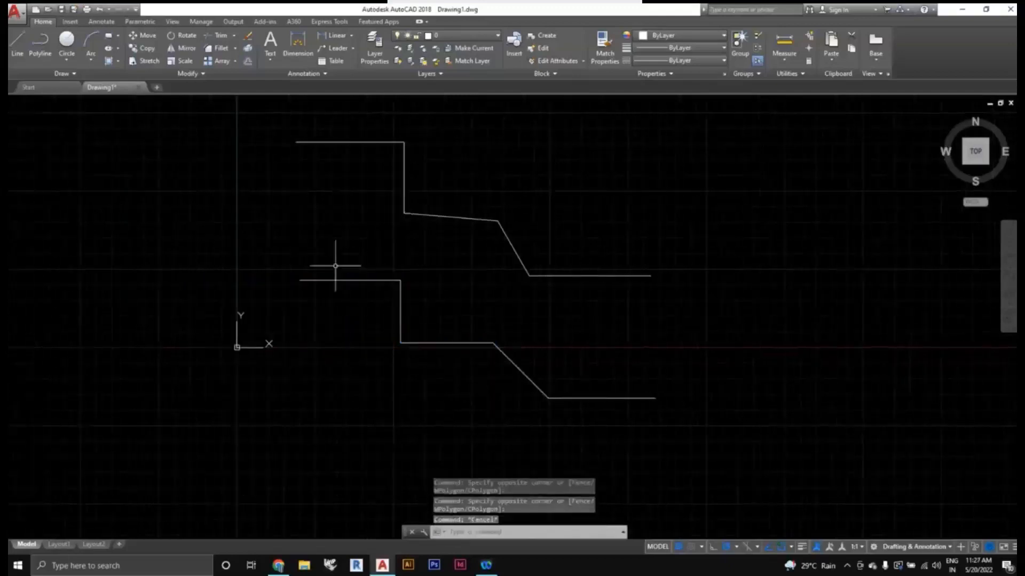
# Step: Make a window selection enclosing only the first three segments of the lower line chain, and clear the selection
pyautogui.click(284, 199)
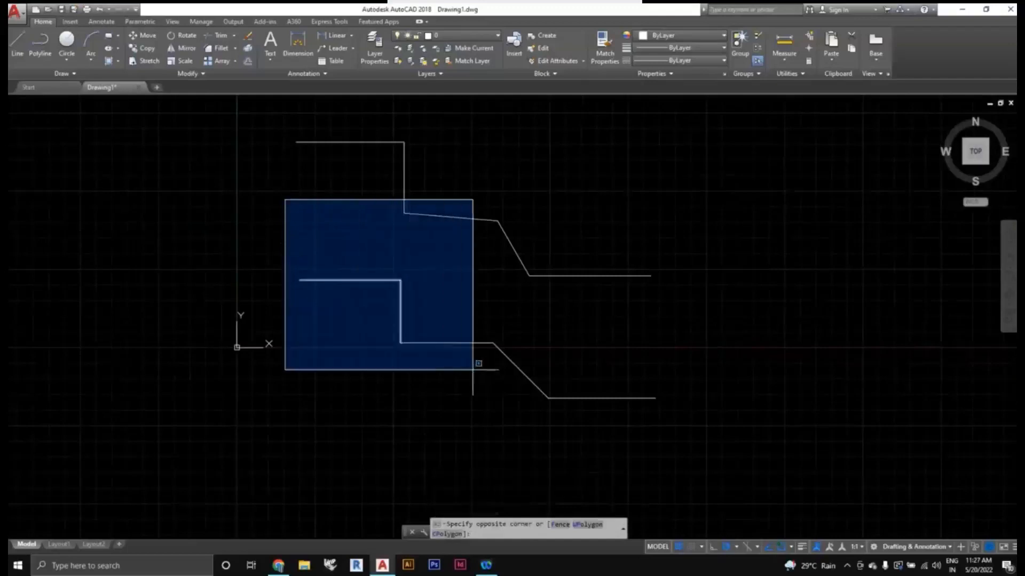
pyautogui.click(514, 400)
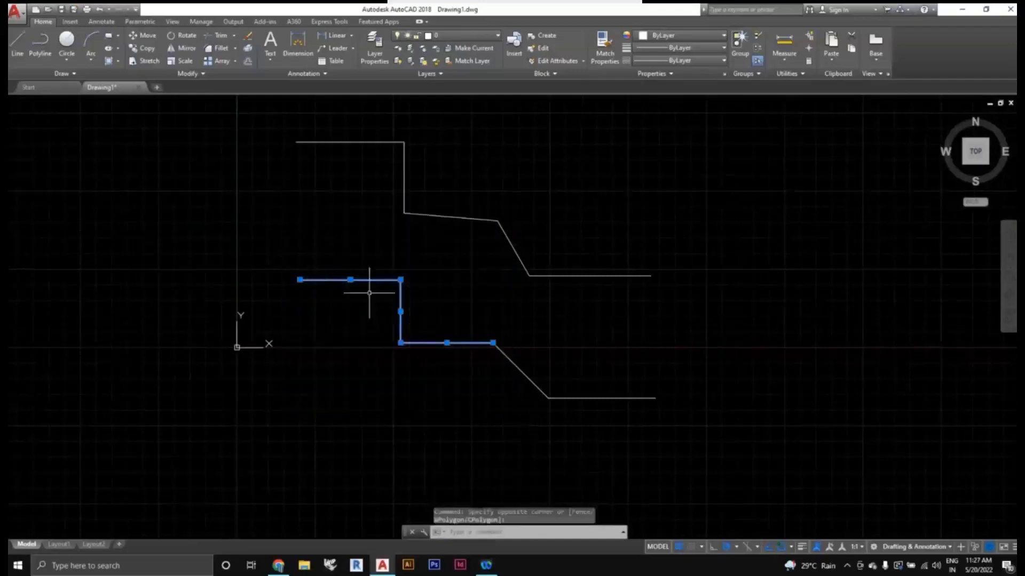
pyautogui.press('Escape')
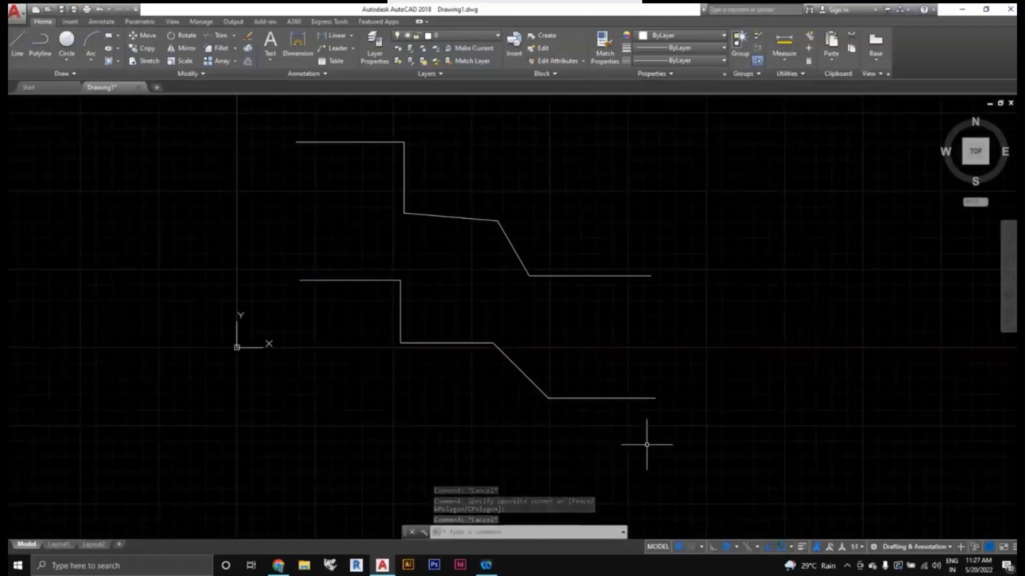
# Step: Make a crossing selection that touches the last three segments of the lower line chain, and clear the selection
pyautogui.click(694, 457)
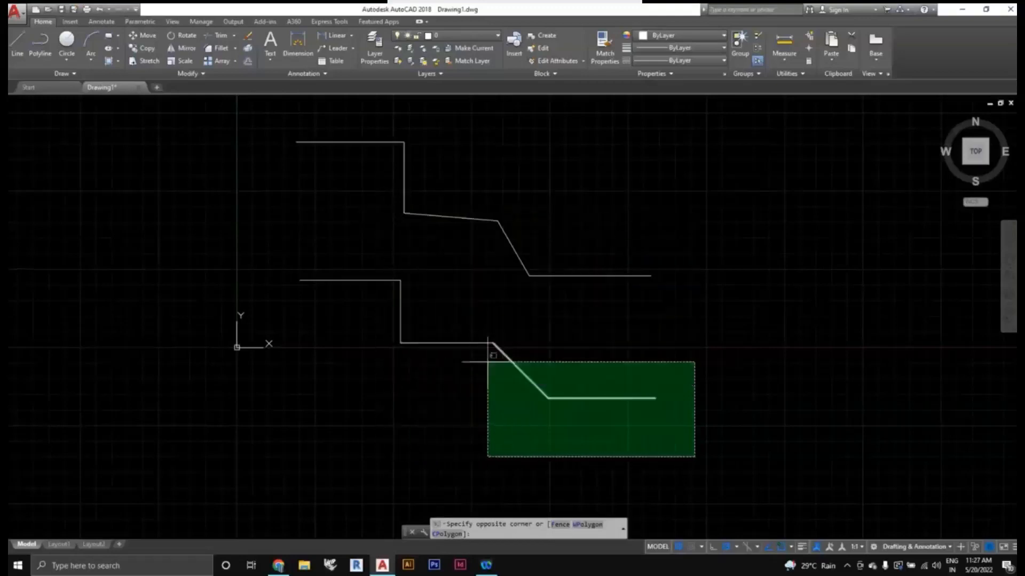
pyautogui.scroll(4, 480, 343)
pyautogui.scroll(-4, 478, 331)
pyautogui.moveTo(478, 331); pyautogui.dragTo(428, 293, button='middle')
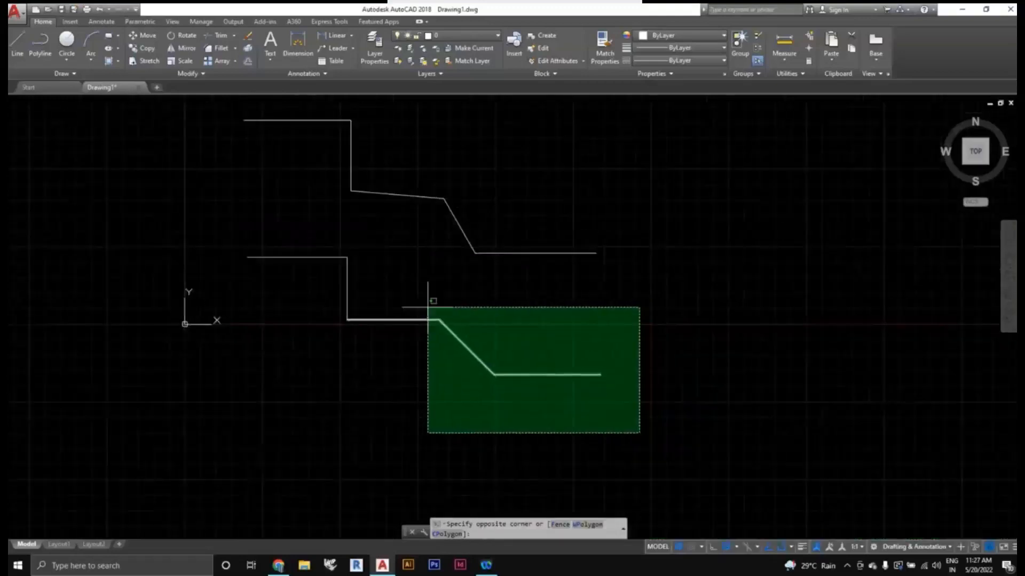
pyautogui.scroll(2, 428, 293)
pyautogui.scroll(-2, 412, 291)
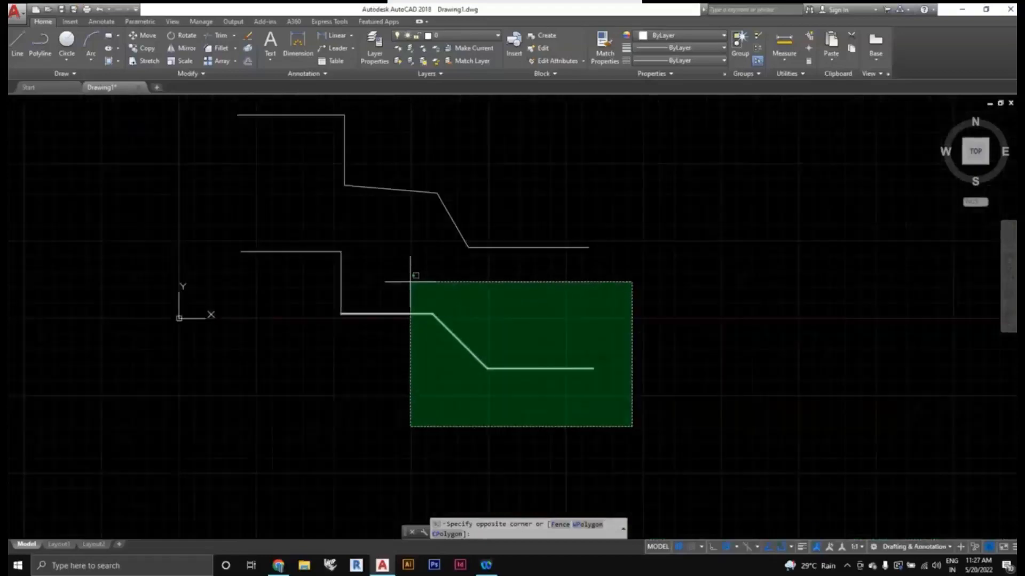
pyautogui.click(411, 278)
pyautogui.scroll(2, 467, 359)
pyautogui.scroll(-2, 354, 291)
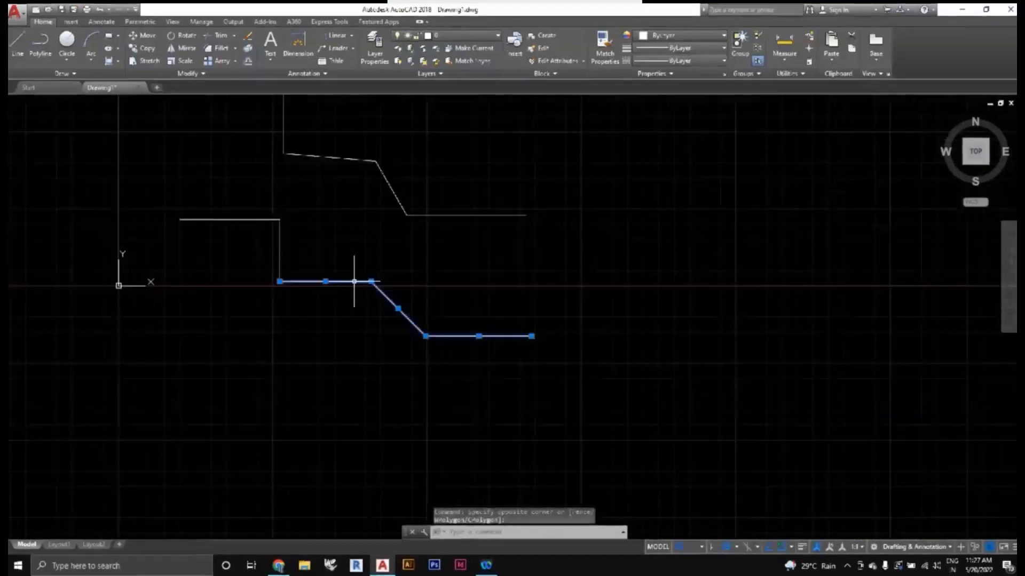
pyautogui.scroll(2, 373, 299)
pyautogui.scroll(-2, 368, 300)
pyautogui.press('Escape')
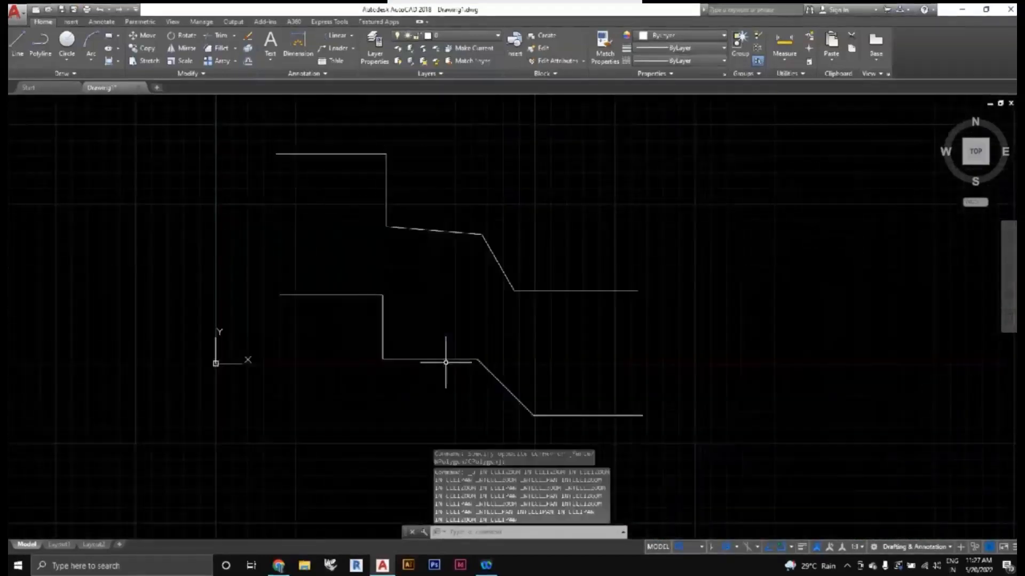
# Step: Try crossing selections on the lower line chain, pick only its second horizontal segment, and clear the selection
pyautogui.click(640, 432)
pyautogui.moveTo(503, 342); pyautogui.dragTo(476, 293, button='middle')
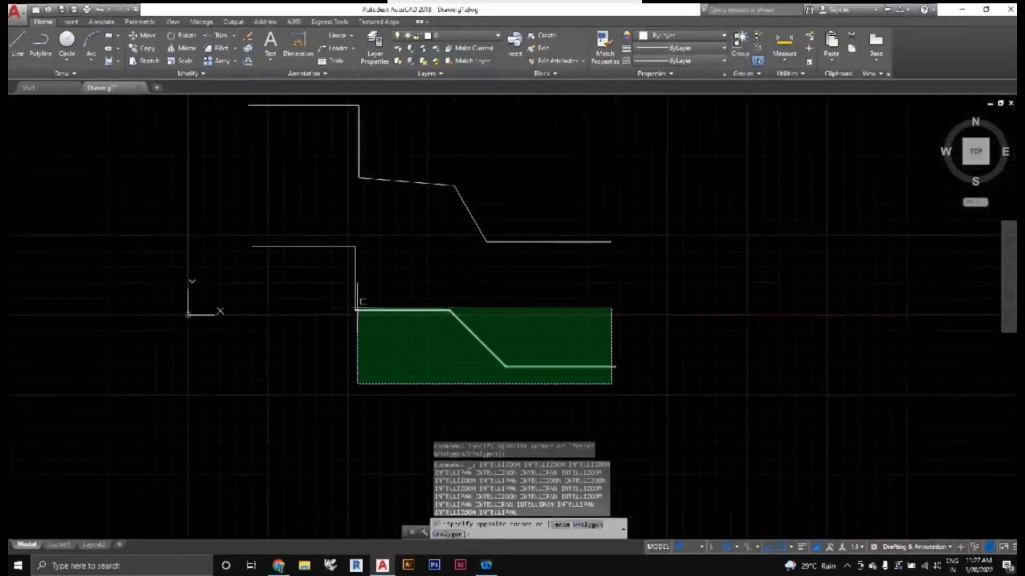
pyautogui.click(418, 328)
pyautogui.click(420, 321)
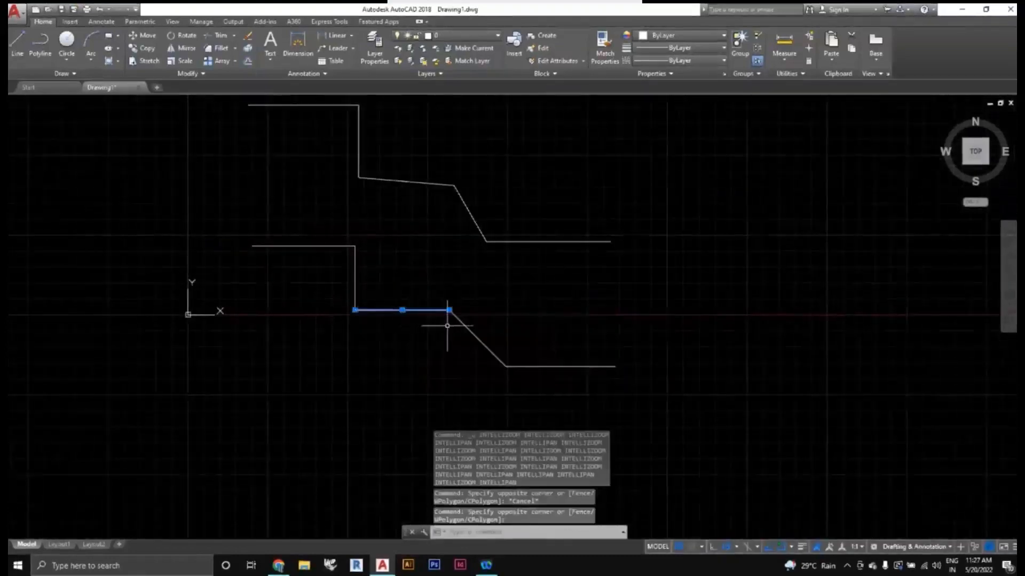
pyautogui.press('Escape')
# Step: Make a crossing selection from beyond the lower chain's end back to the middle of its second horizontal segment, and clear it
pyautogui.click(644, 399)
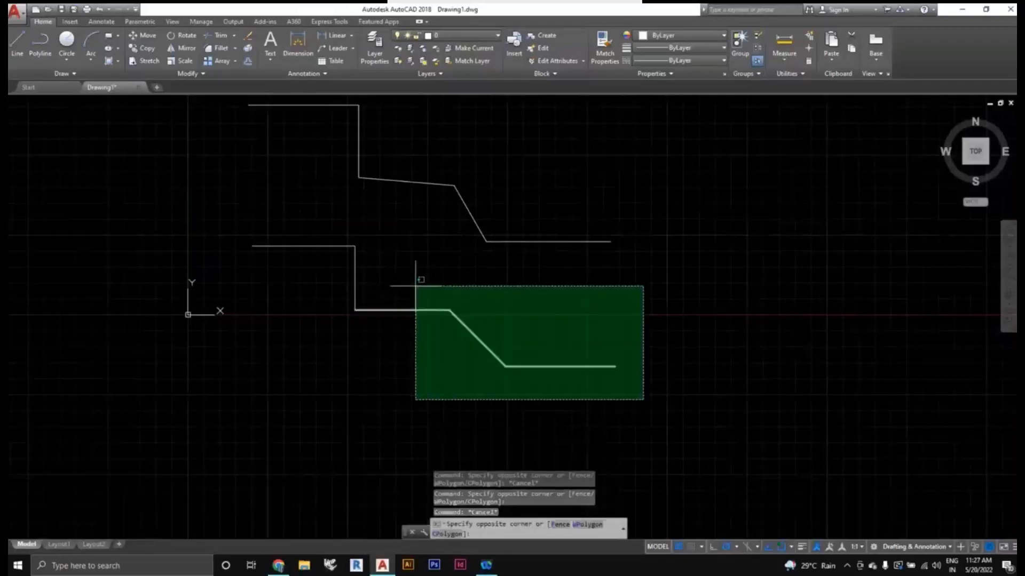
pyautogui.click(416, 286)
pyautogui.scroll(-2, 561, 366)
pyautogui.moveTo(561, 366); pyautogui.dragTo(538, 361, button='middle')
pyautogui.press('Escape')
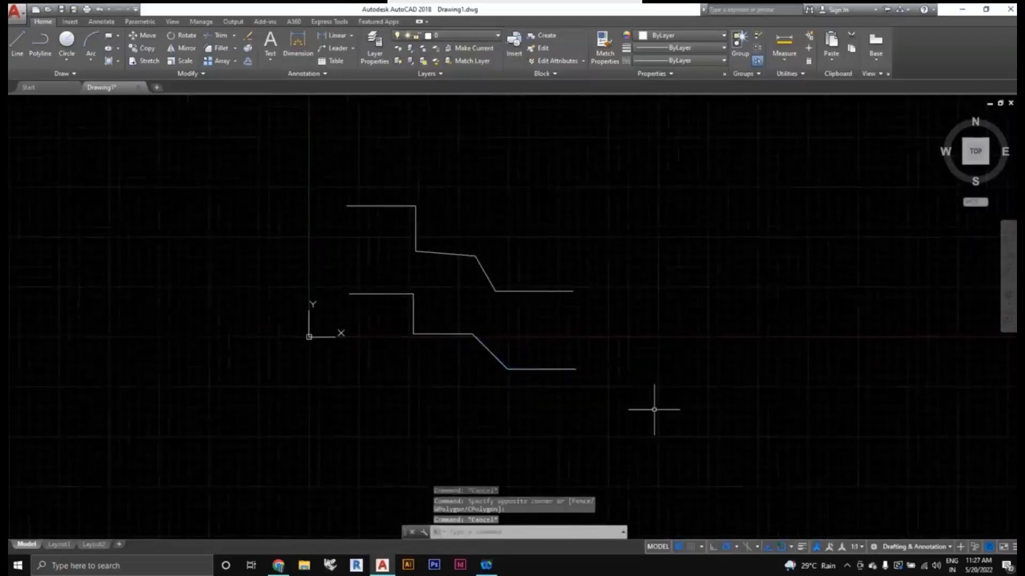
pyautogui.click(654, 410)
pyautogui.scroll(2, 501, 334)
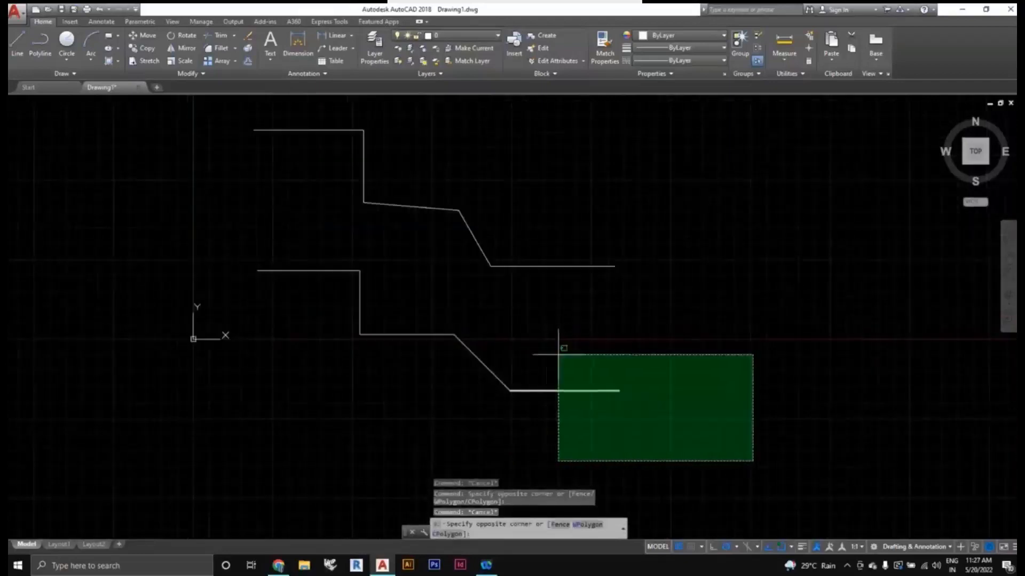
pyautogui.press('Escape')
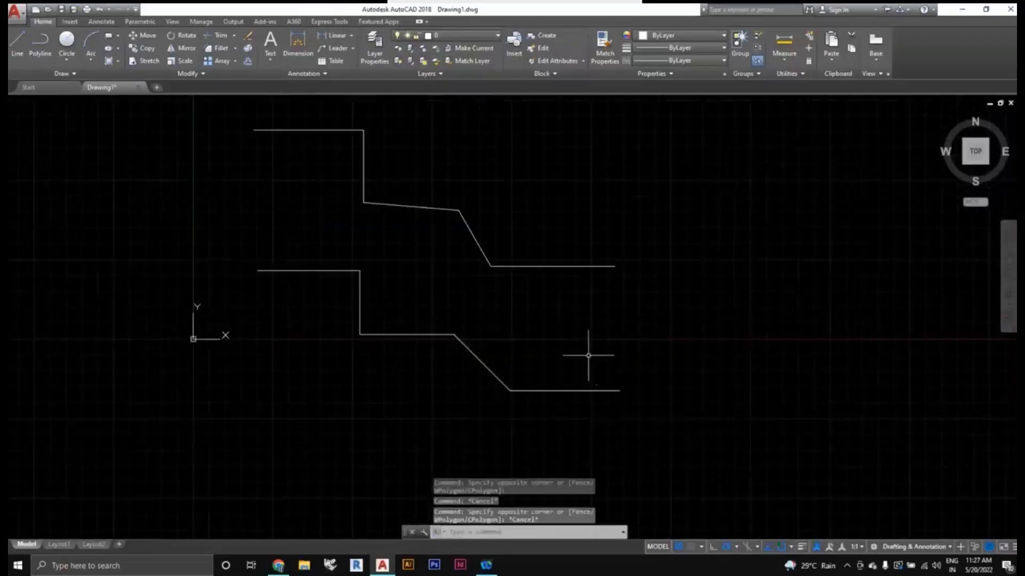
# Step: Erase both line chains using one window selection that fully encloses them
pyautogui.scroll(-2, 588, 355)
pyautogui.click(328, 177)
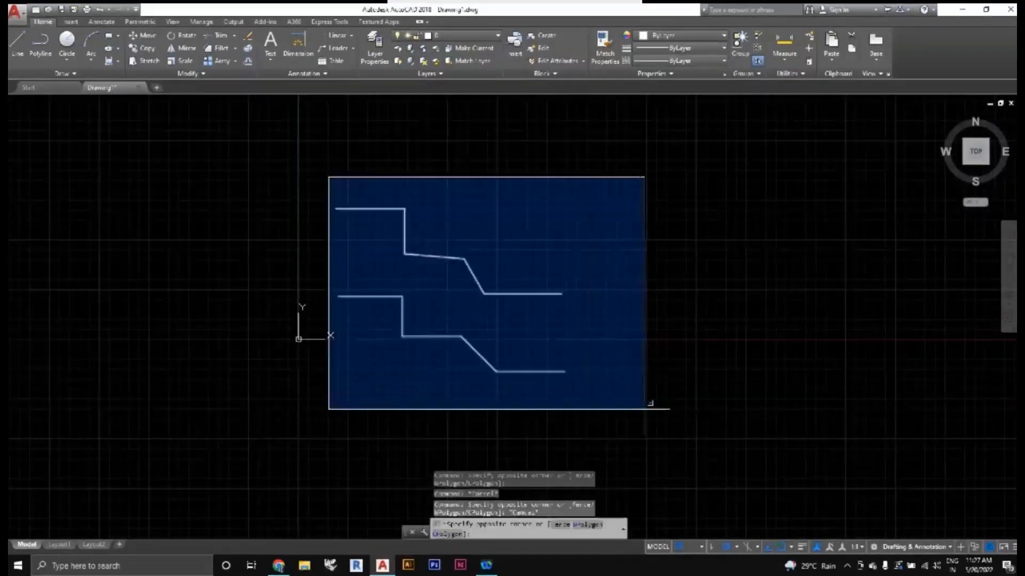
pyautogui.click(645, 408)
pyautogui.press('Delete')
pyautogui.moveTo(428, 256); pyautogui.dragTo(315, 249, button='middle')
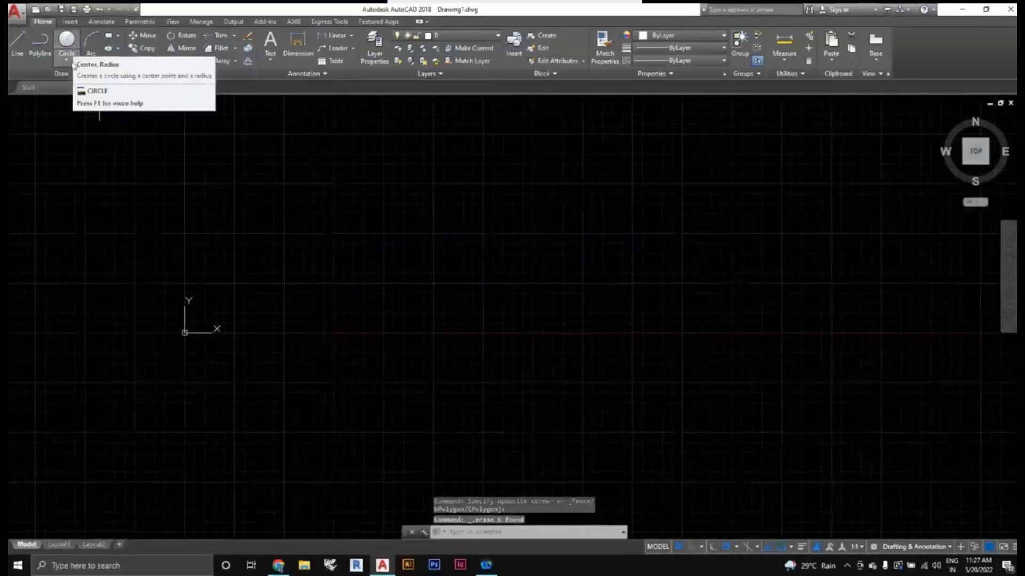
# Step: Draw a circle by centre and radius to the upper right of the origin, and list the available circle creation methods
pyautogui.click(67, 63)
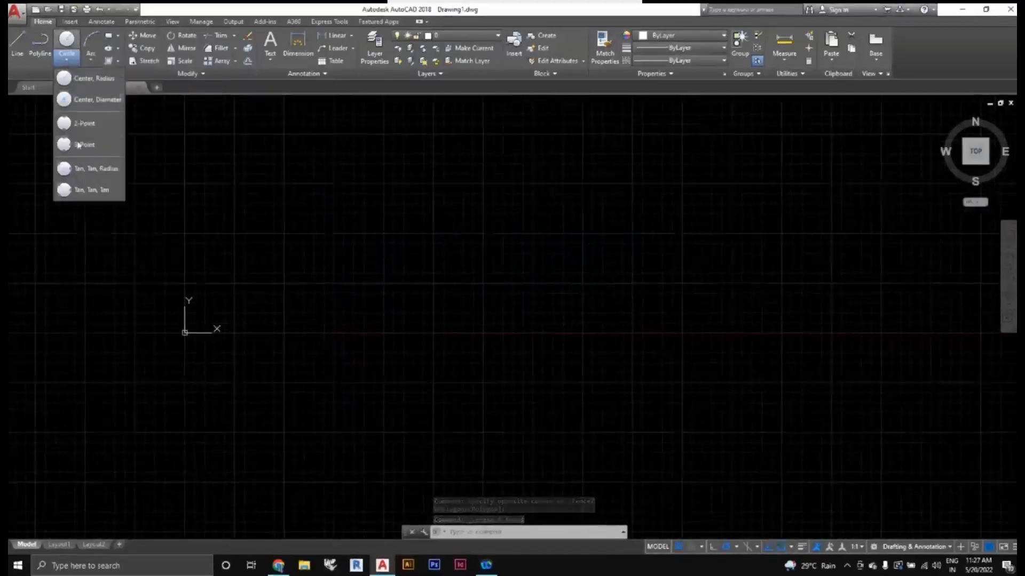
pyautogui.click(69, 57)
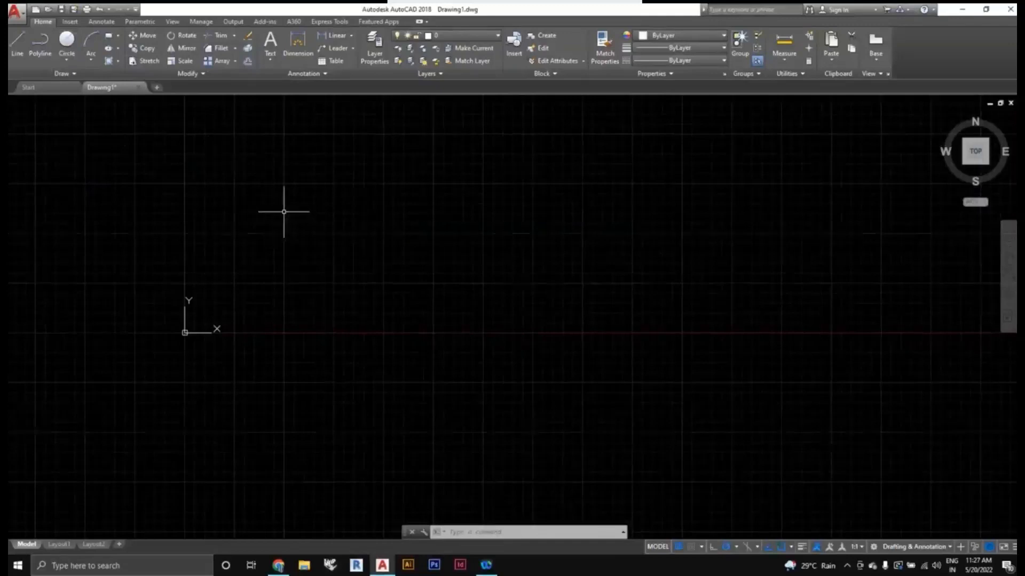
pyautogui.write('c')
pyautogui.press('Return')
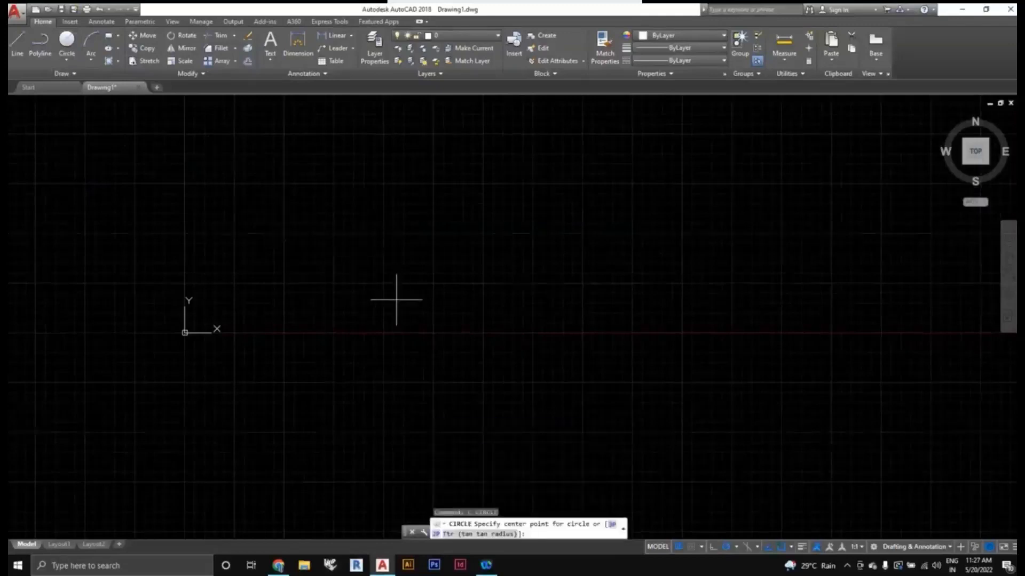
pyautogui.click(385, 296)
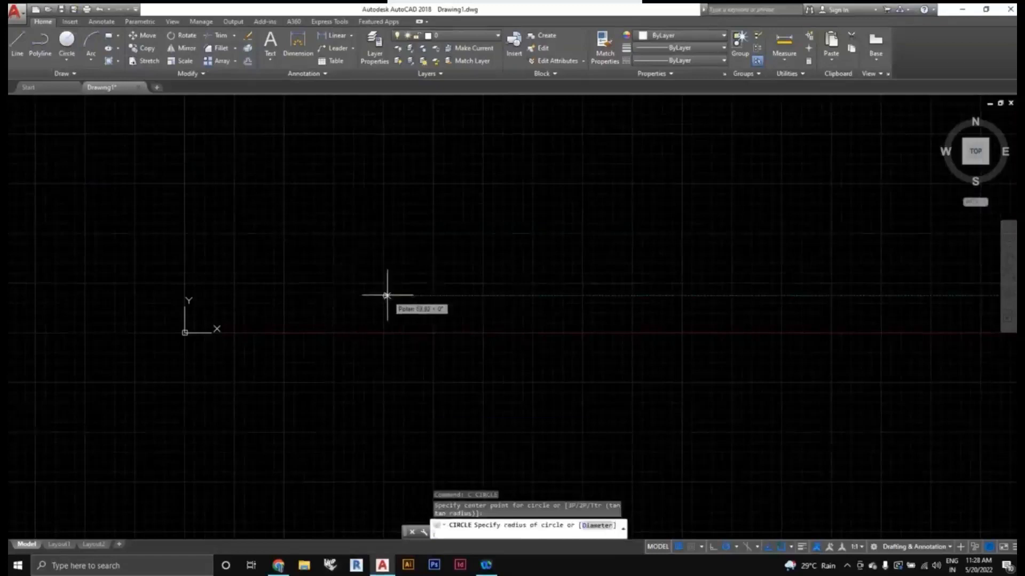
pyautogui.scroll(2, 389, 296)
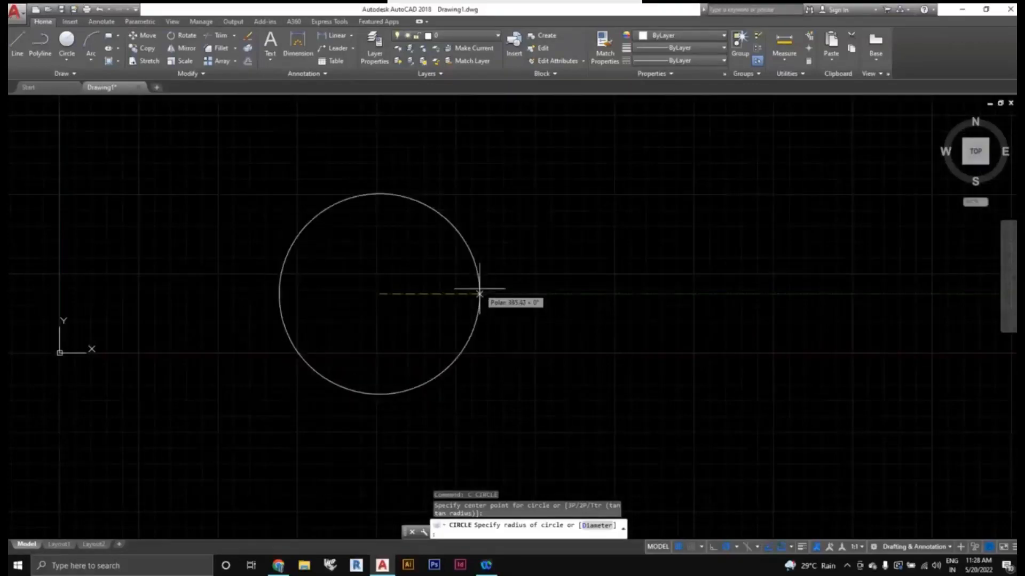
pyautogui.click(479, 294)
pyautogui.scroll(-3, 491, 310)
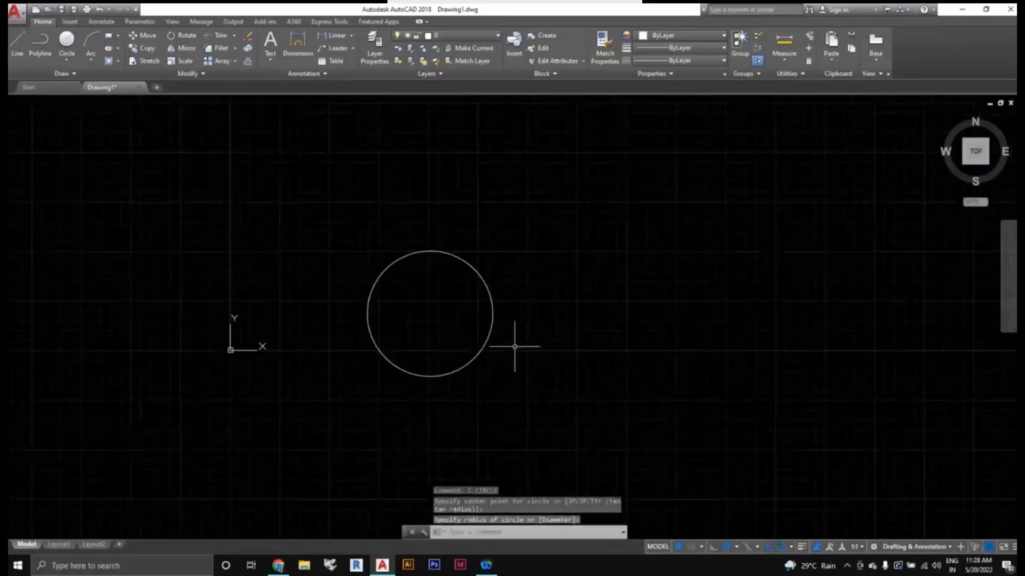
pyautogui.click(66, 55)
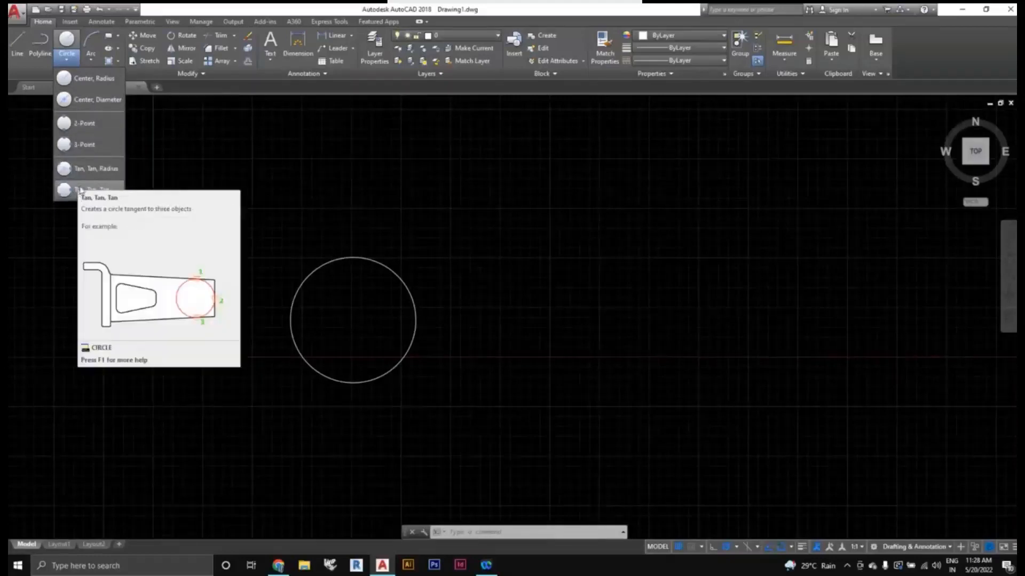
# Step: Draw a large, nearly closed three-point arc to the right of the circle, with its gap facing the upper left
pyautogui.click(92, 41)
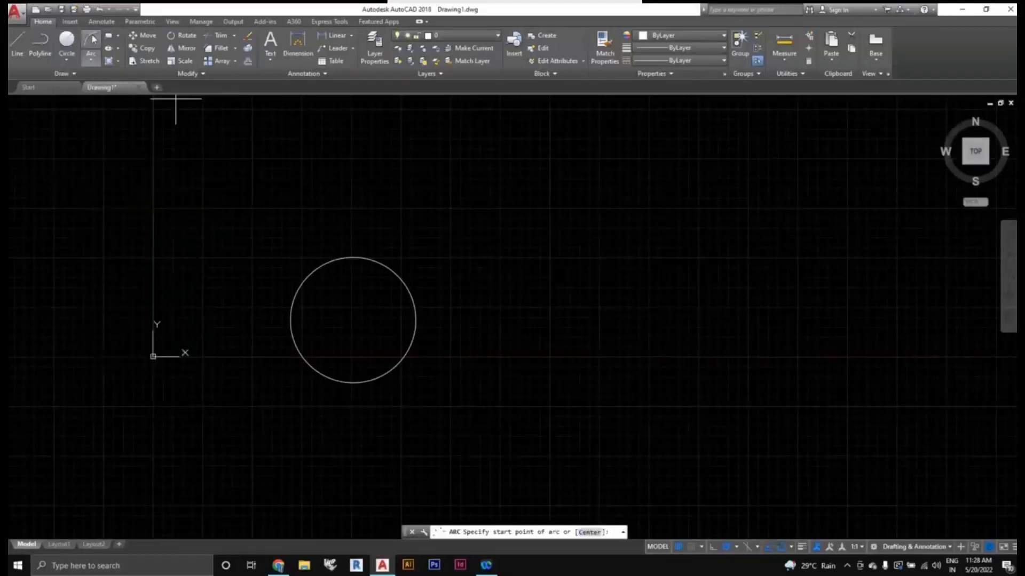
pyautogui.scroll(-2, 209, 186)
pyautogui.moveTo(362, 261); pyautogui.dragTo(306, 268, button='middle')
pyautogui.scroll(2, 253, 184)
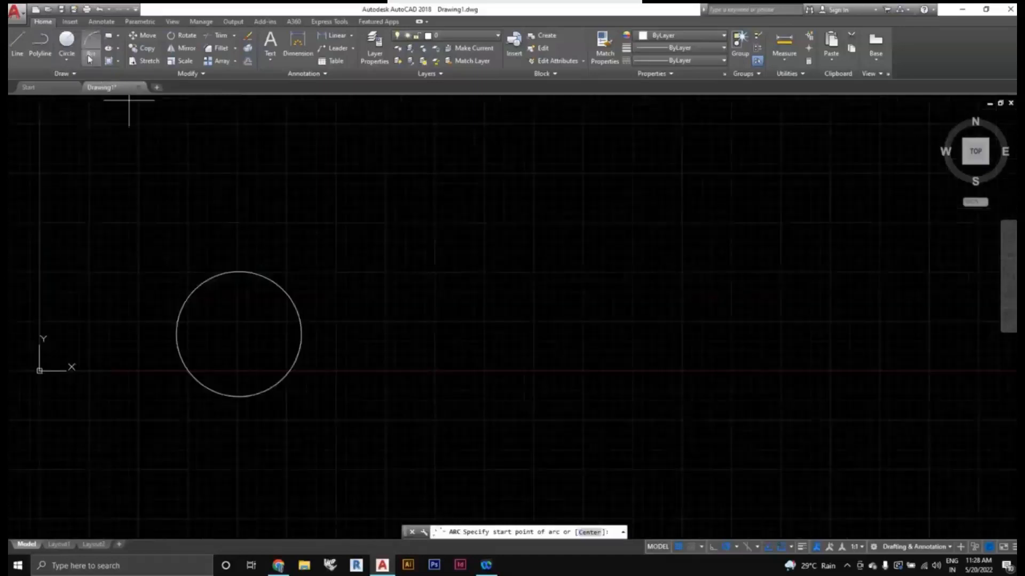
pyautogui.click(92, 50)
pyautogui.moveTo(466, 297); pyautogui.dragTo(412, 286, button='middle')
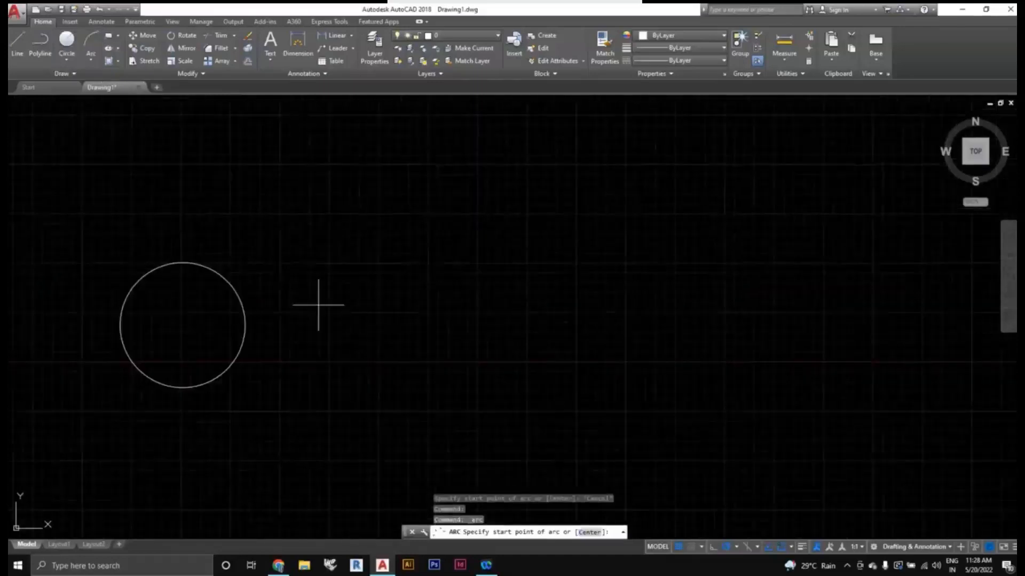
pyautogui.click(343, 289)
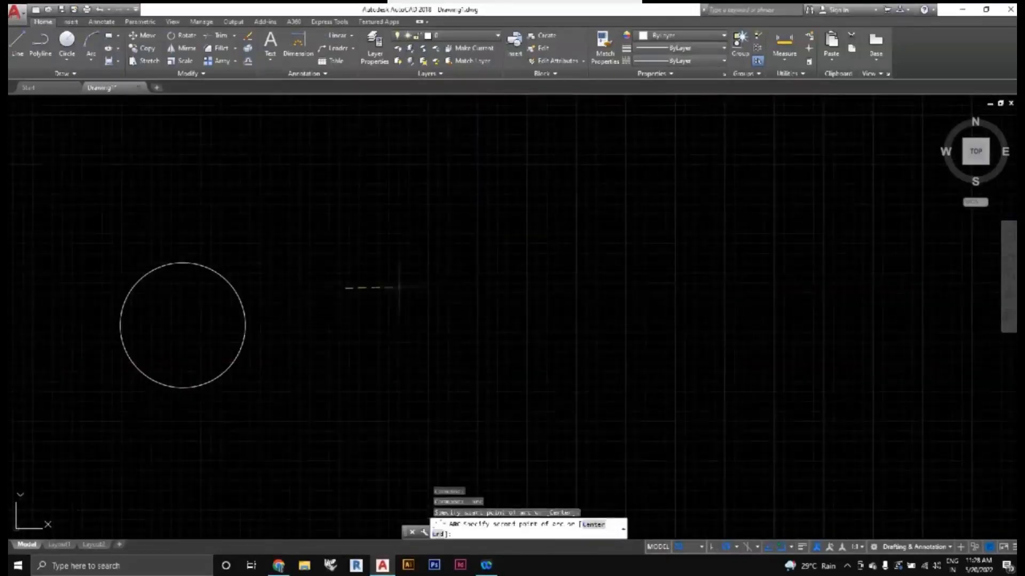
pyautogui.click(503, 291)
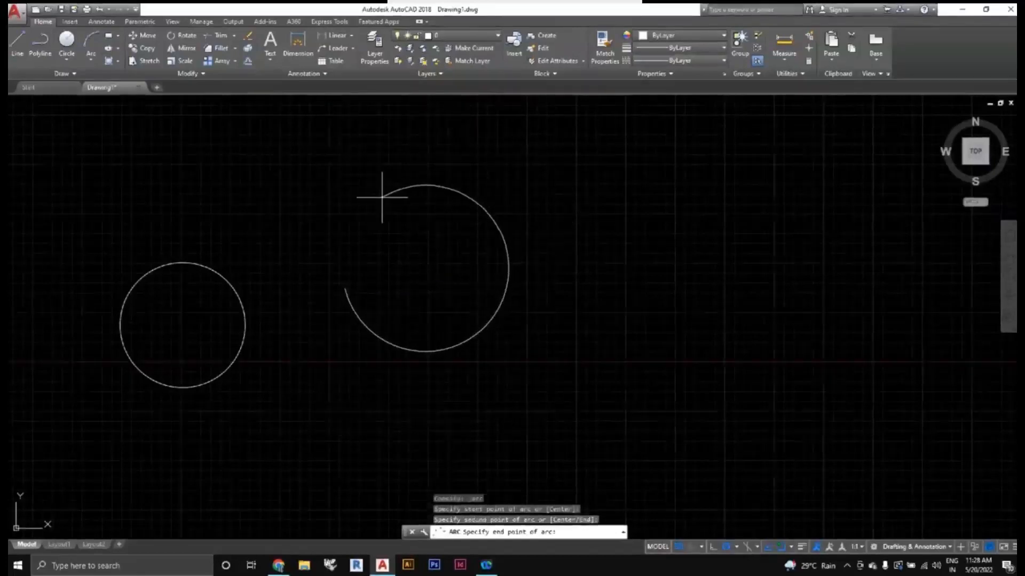
pyautogui.click(382, 198)
pyautogui.moveTo(465, 273); pyautogui.dragTo(408, 266, button='middle')
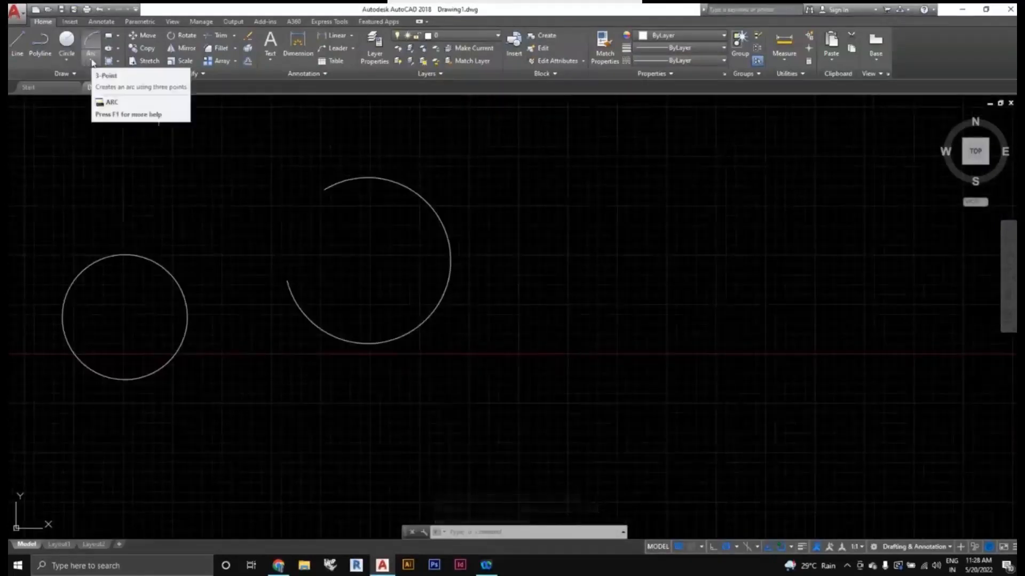
# Step: Draw a shallow, upward-opening arc to the right of the large arc using the Start, End, Angle method
pyautogui.click(91, 63)
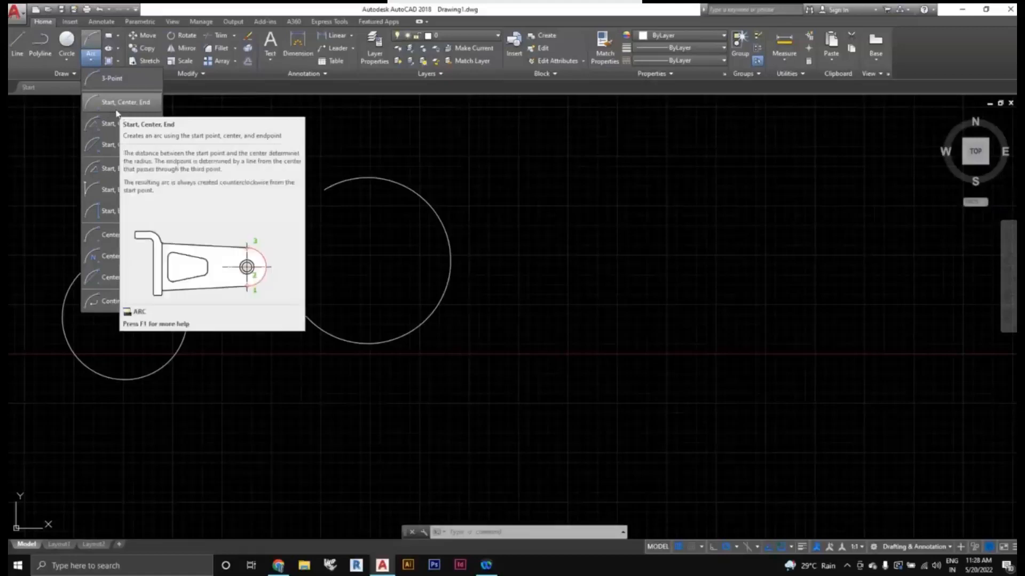
pyautogui.click(108, 170)
pyautogui.moveTo(542, 236); pyautogui.dragTo(464, 247, button='middle')
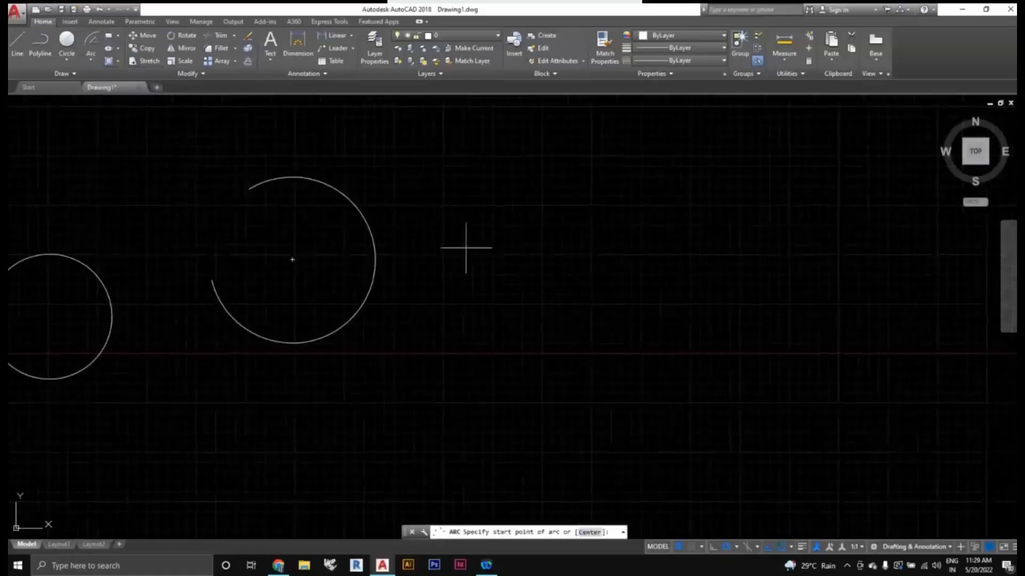
pyautogui.click(468, 285)
pyautogui.click(609, 285)
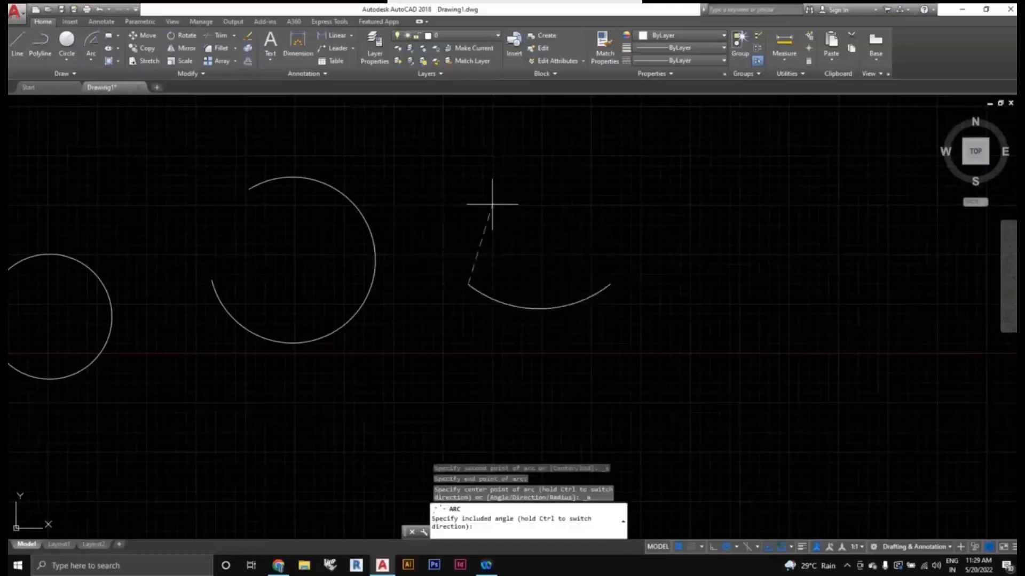
pyautogui.click(427, 199)
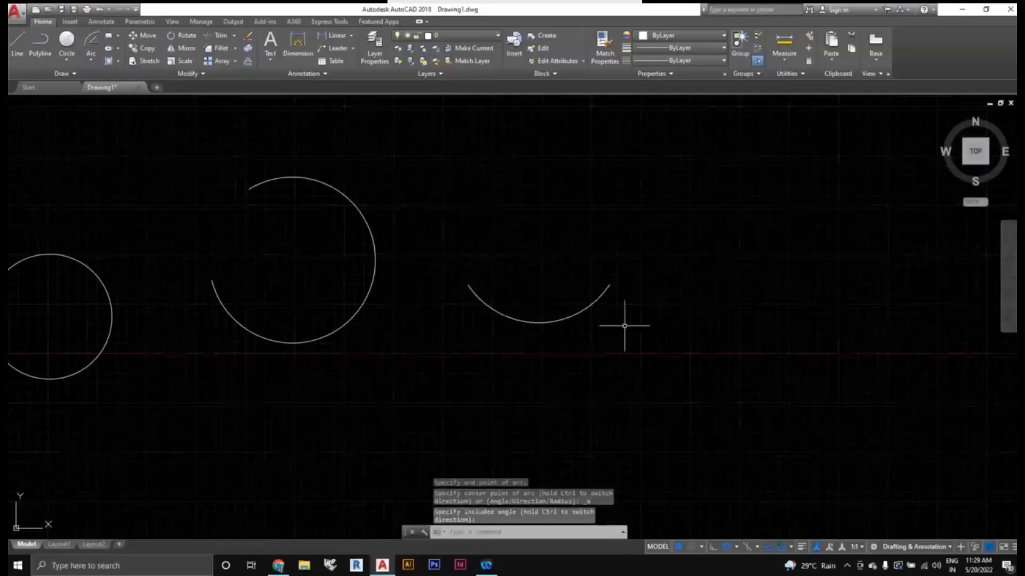
pyautogui.moveTo(622, 327); pyautogui.dragTo(561, 344, button='middle')
# Step: Make a crossing selection of the shallow arc, and clear the selection
pyautogui.click(560, 347)
pyautogui.click(487, 304)
pyautogui.scroll(-2, 566, 335)
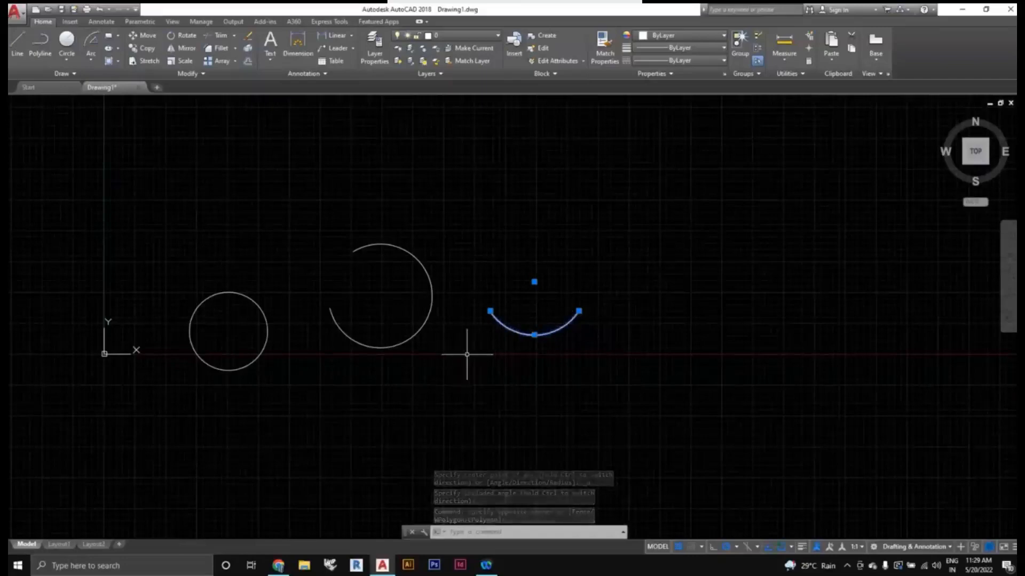
pyautogui.moveTo(611, 375); pyautogui.dragTo(549, 378, button='middle')
pyautogui.press('Escape')
# Step: Draw a roughly semicircular, downward-opening three-point arc to the right of the shallow arc with the ARC command
pyautogui.write('a')
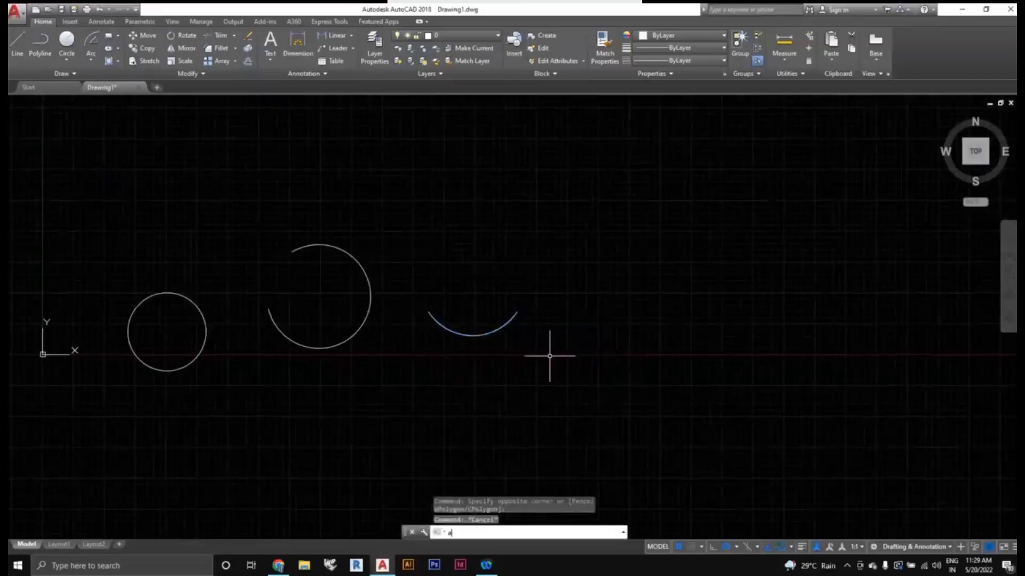
pyautogui.write('r')
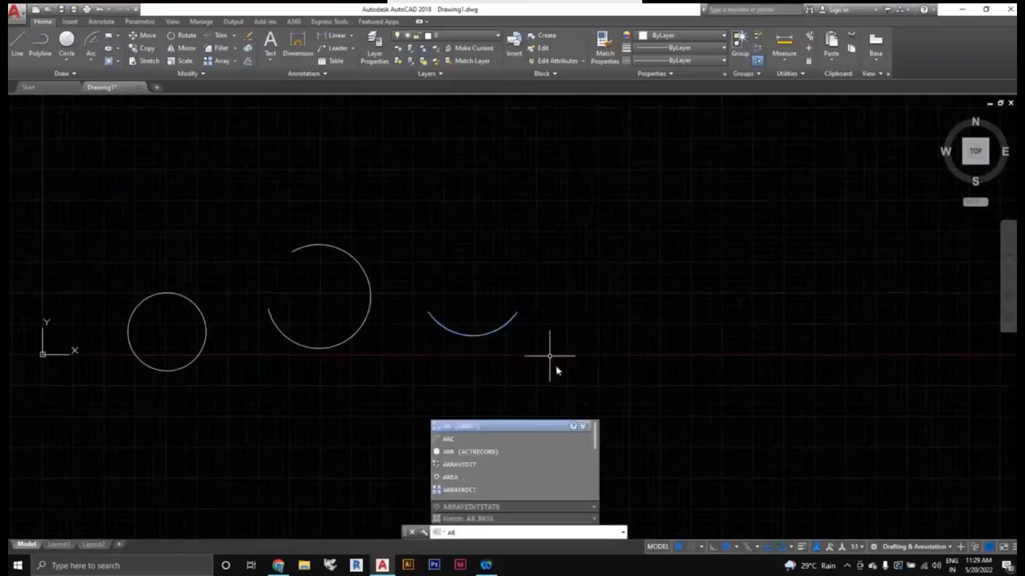
pyautogui.write('c')
pyautogui.press('Return')
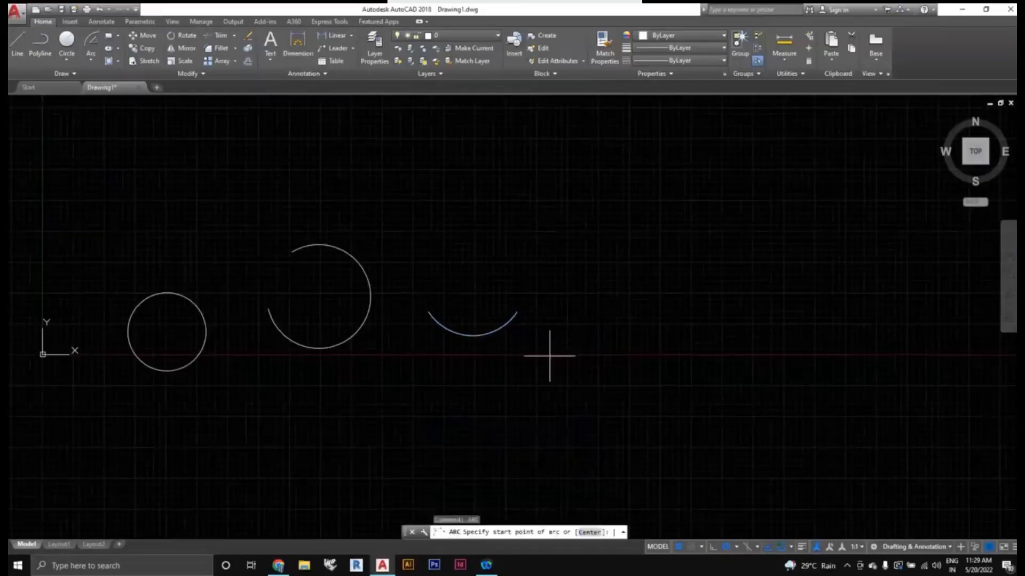
pyautogui.click(599, 320)
pyautogui.click(636, 259)
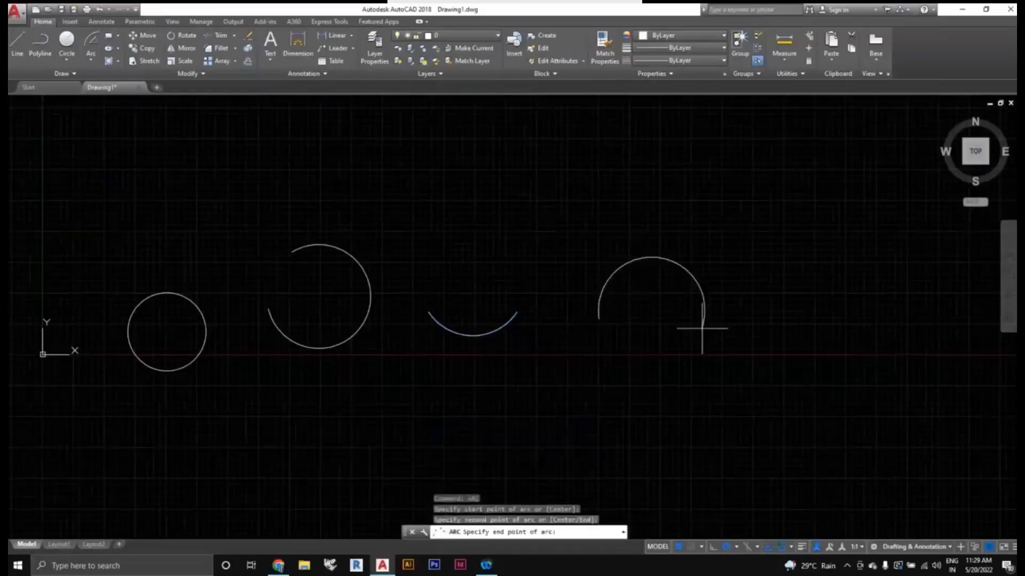
pyautogui.click(701, 320)
pyautogui.press('Escape')
pyautogui.moveTo(677, 374); pyautogui.dragTo(630, 380, button='middle')
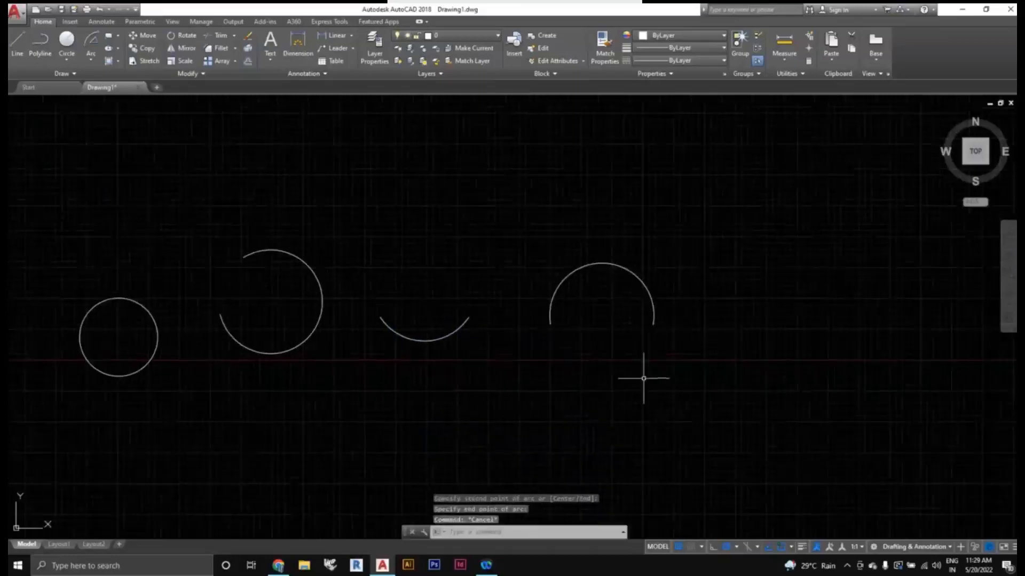
# Step: Erase the three arcs and the circle using crossing selections so the drawing area is empty
pyautogui.click(682, 378)
pyautogui.click(505, 251)
pyautogui.press('Delete')
pyautogui.click(522, 355)
pyautogui.click(254, 245)
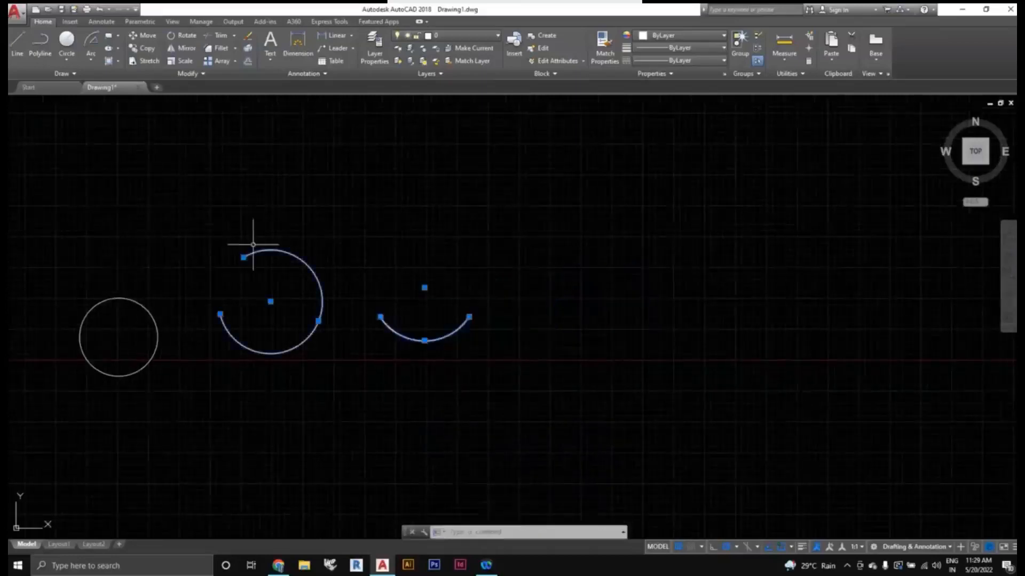
pyautogui.press('Delete')
pyautogui.click(208, 375)
pyautogui.click(134, 310)
pyautogui.press('Delete')
pyautogui.moveTo(190, 241); pyautogui.dragTo(244, 247, button='middle')
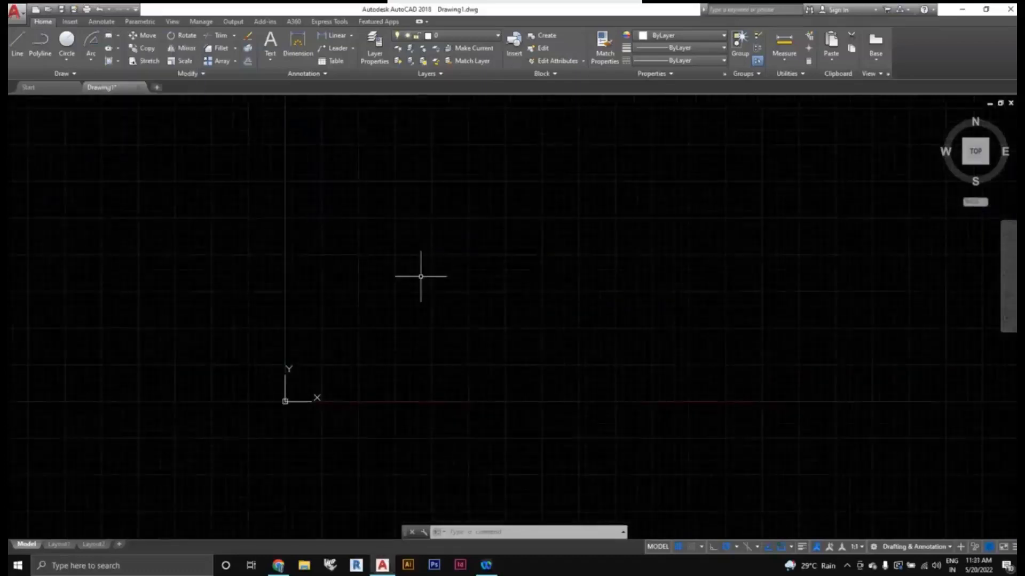
# Step: Draw a 3000 by 3000 mm rectangle above and to the right of the origin using the Dimensions option
pyautogui.write('re')
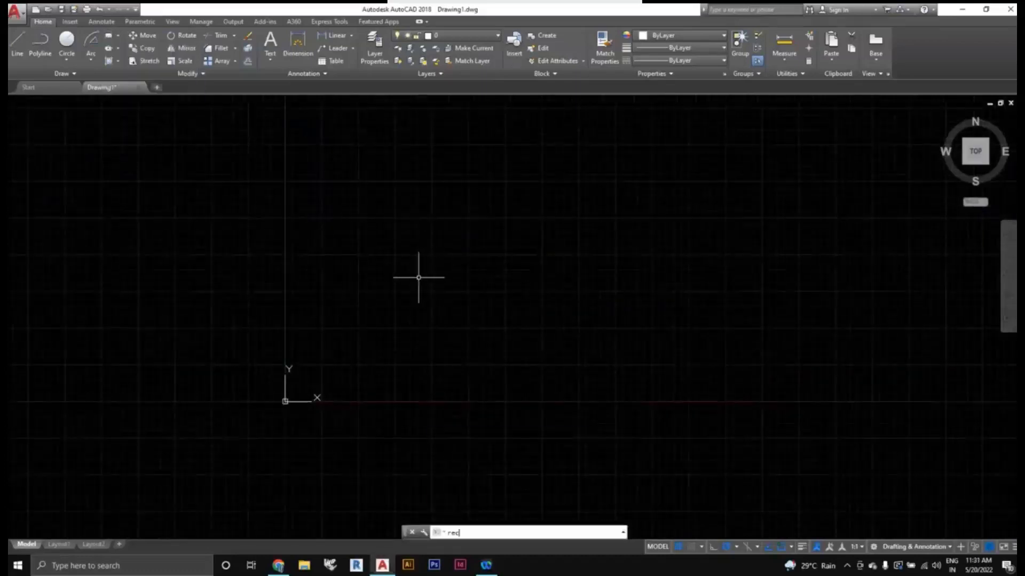
pyautogui.write('c')
pyautogui.press('Return')
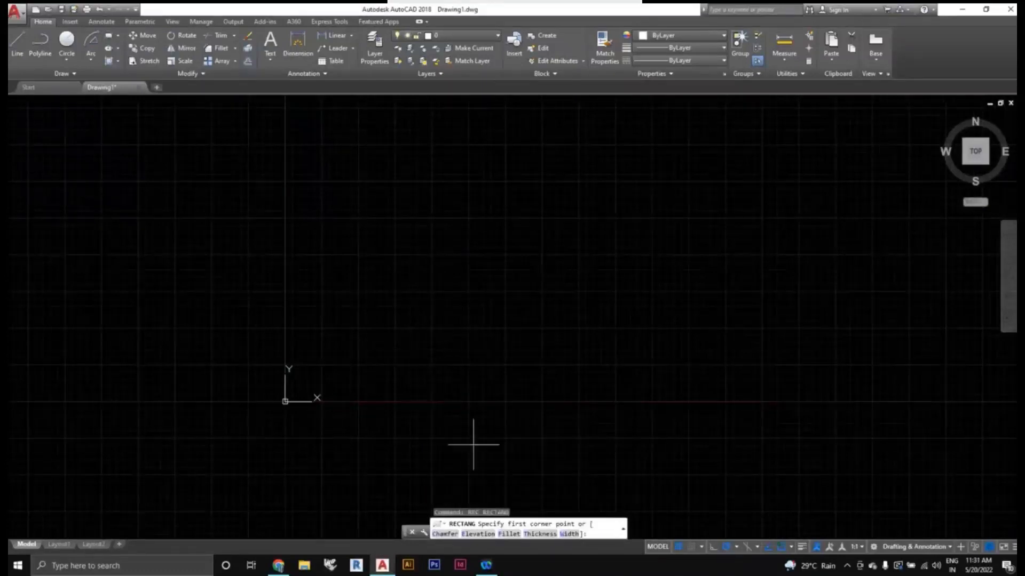
pyautogui.click(424, 368)
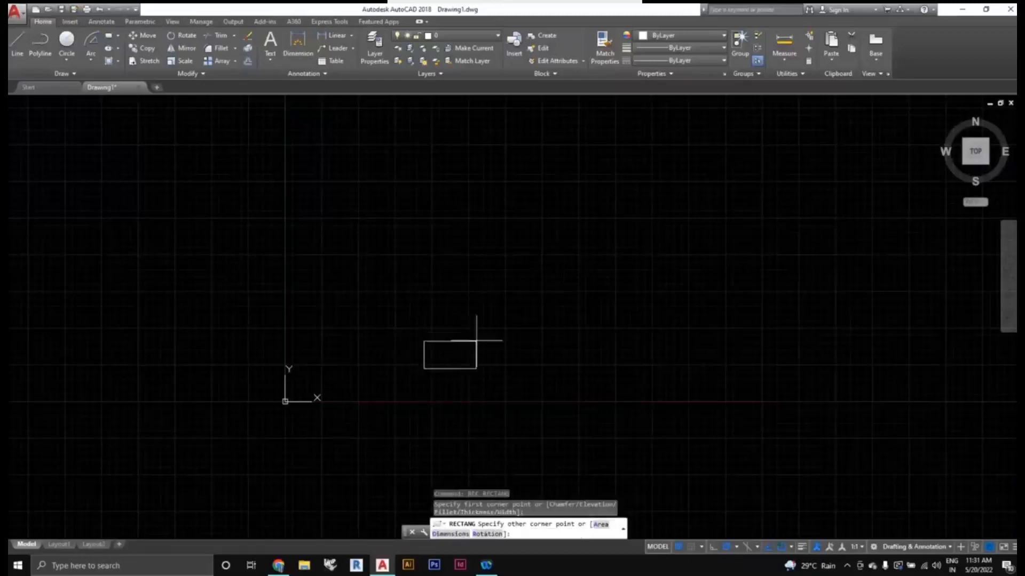
pyautogui.click(449, 535)
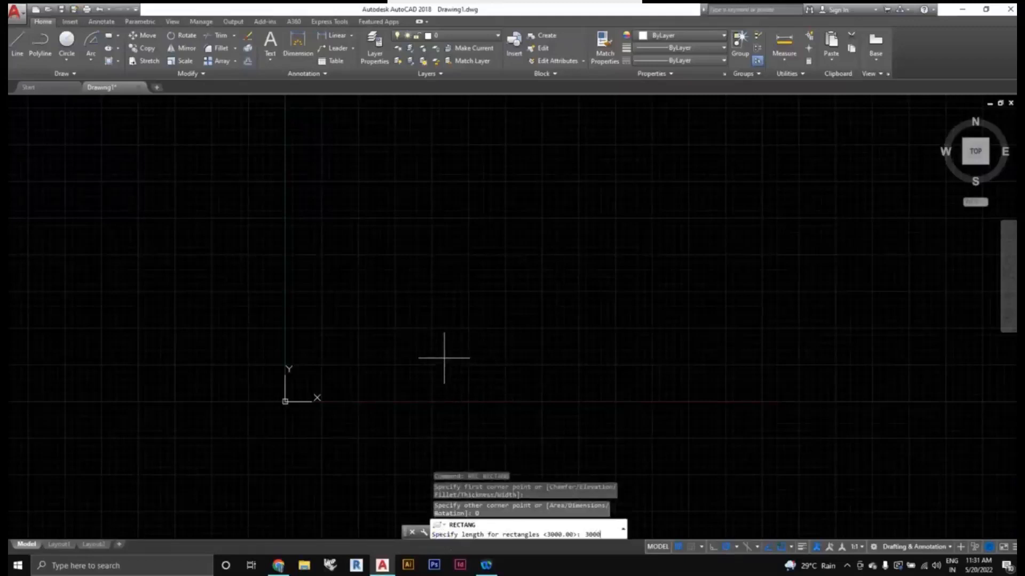
pyautogui.press('Return')
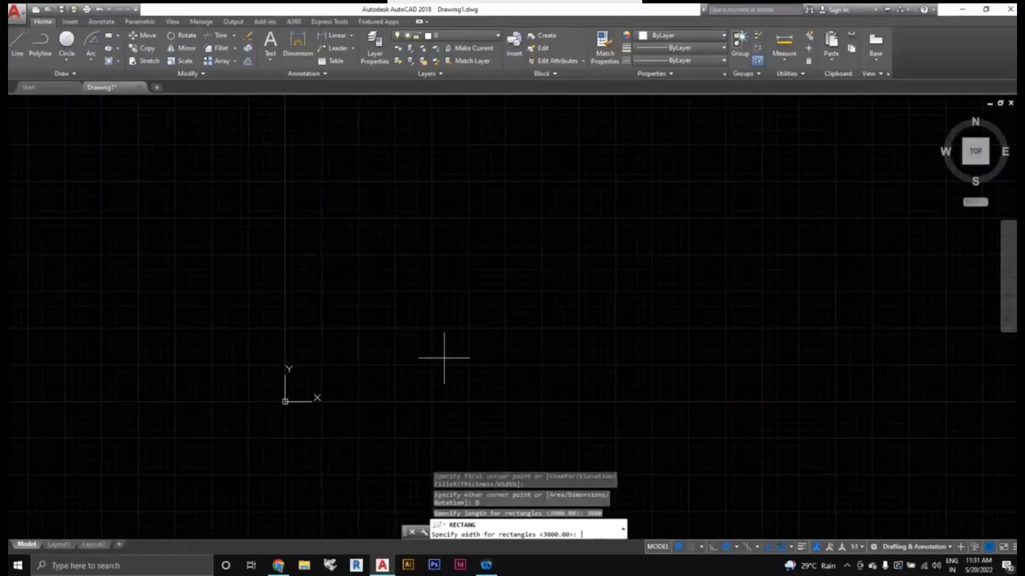
pyautogui.press('Return')
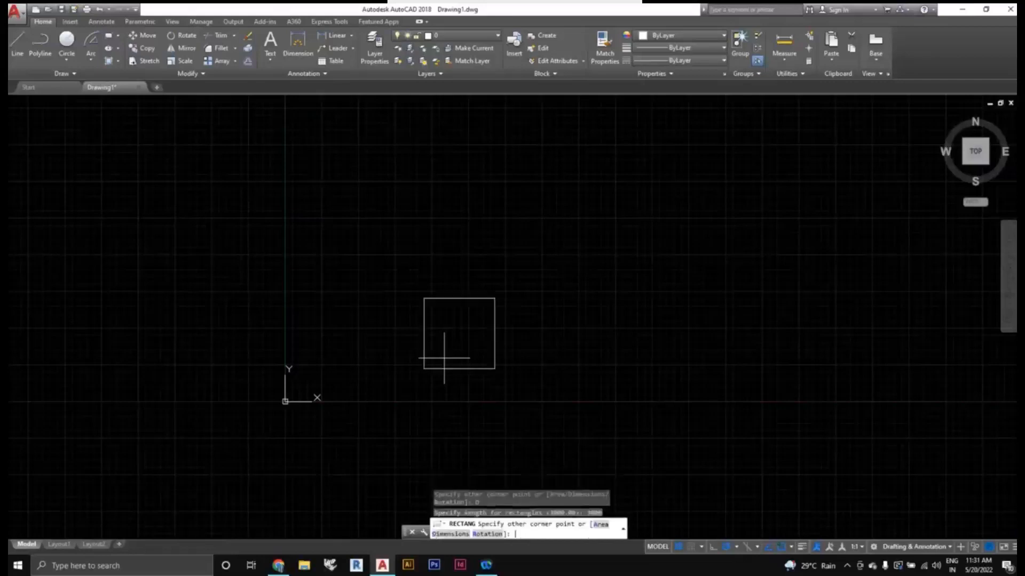
pyautogui.scroll(2, 488, 334)
pyautogui.scroll(-2, 491, 347)
pyautogui.moveTo(506, 360); pyautogui.dragTo(462, 362, button='middle')
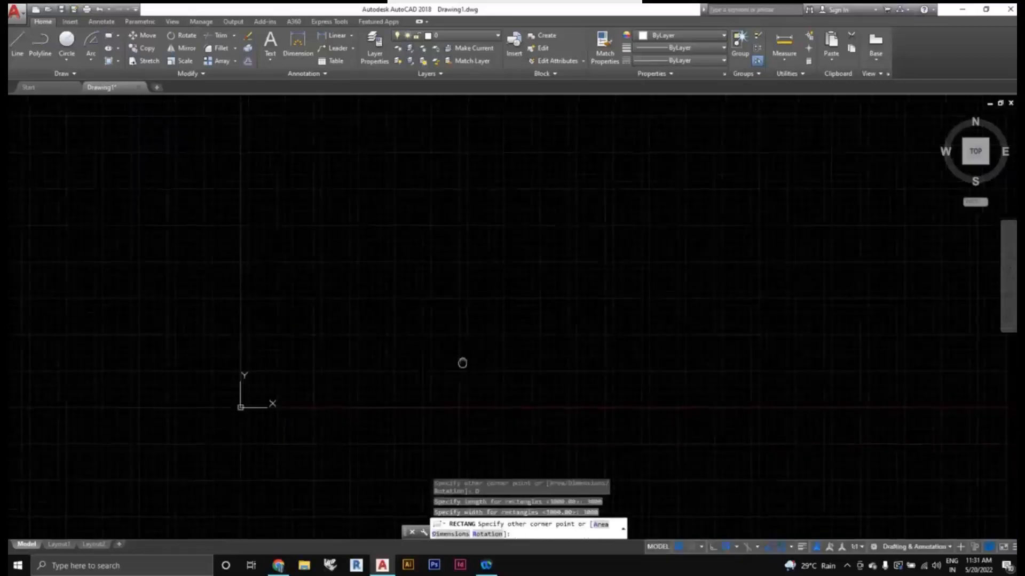
pyautogui.scroll(4, 437, 350)
pyautogui.scroll(-2, 424, 349)
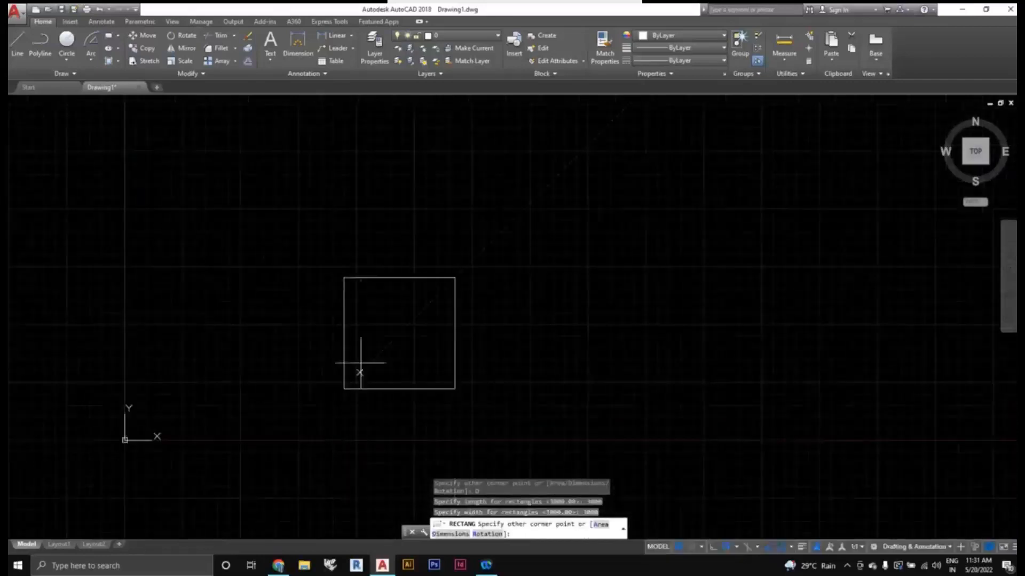
pyautogui.scroll(-2, 411, 366)
pyautogui.moveTo(411, 366); pyautogui.dragTo(444, 318, button='middle')
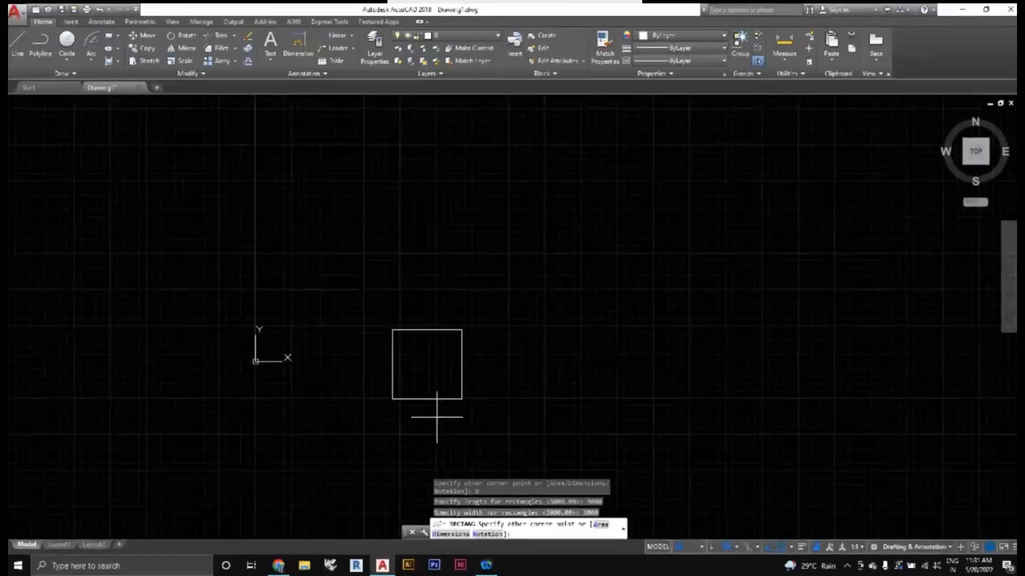
pyautogui.scroll(4, 460, 272)
pyautogui.scroll(-4, 485, 218)
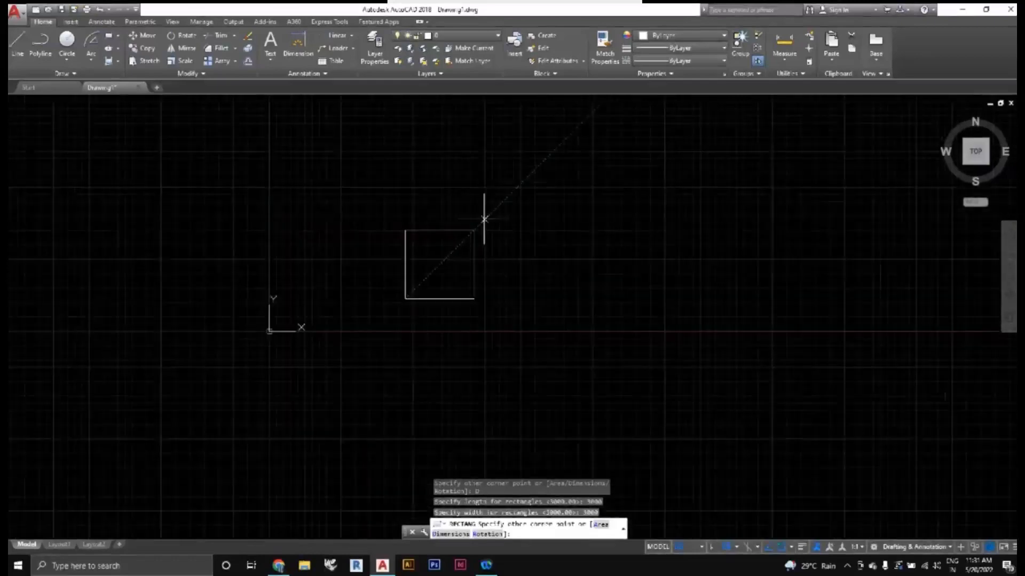
pyautogui.click(485, 218)
pyautogui.scroll(-2, 368, 316)
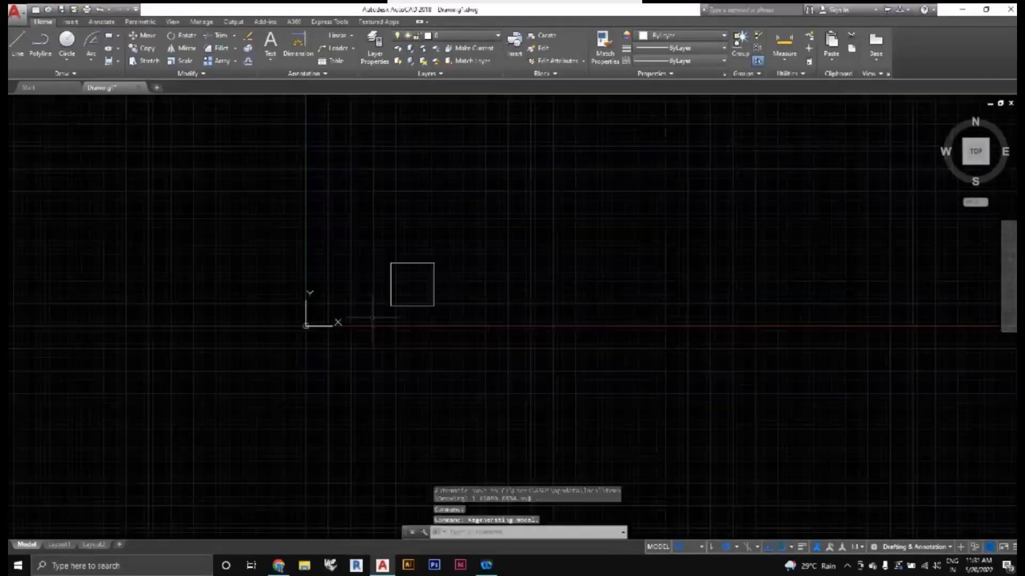
# Step: Draw a five-sided polygon inscribed in a circle to the right of the square, with one vertex pointing straight down
pyautogui.moveTo(429, 307)
pyautogui.mouseDown(button='middle')
pyautogui.moveTo(420, 338)
pyautogui.moveTo(499, 365)
pyautogui.moveTo(454, 304)
pyautogui.moveTo(353, 270)
pyautogui.mouseUp(button='middle')
pyautogui.scroll(2, 416, 317)
pyautogui.scroll(2, 406, 330)
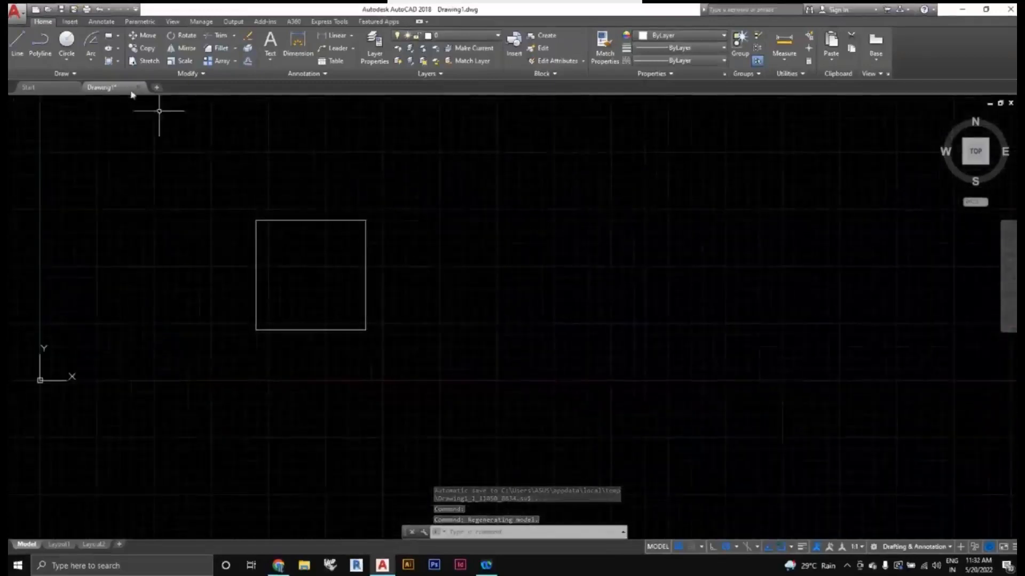
pyautogui.click(118, 36)
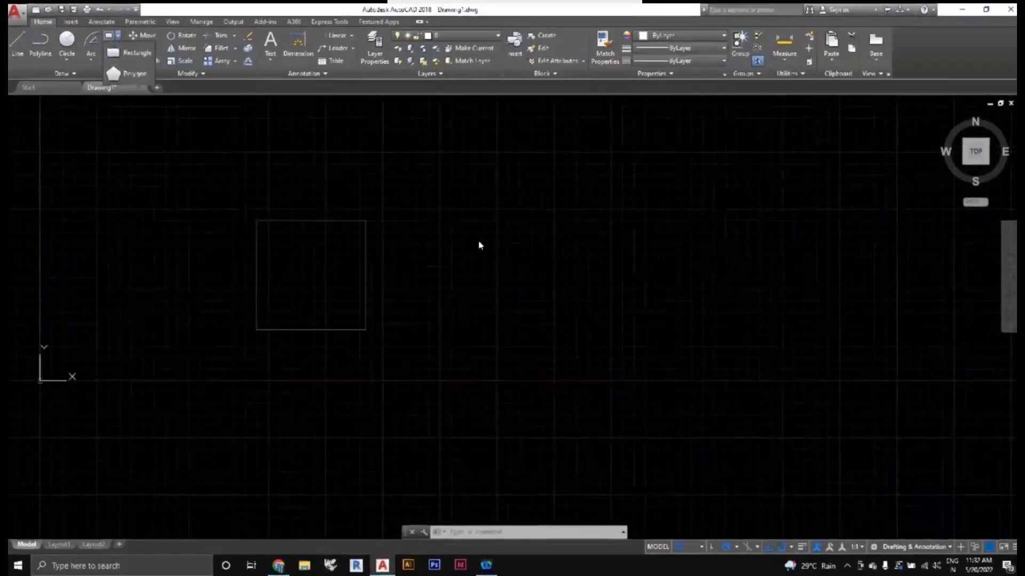
pyautogui.click(122, 79)
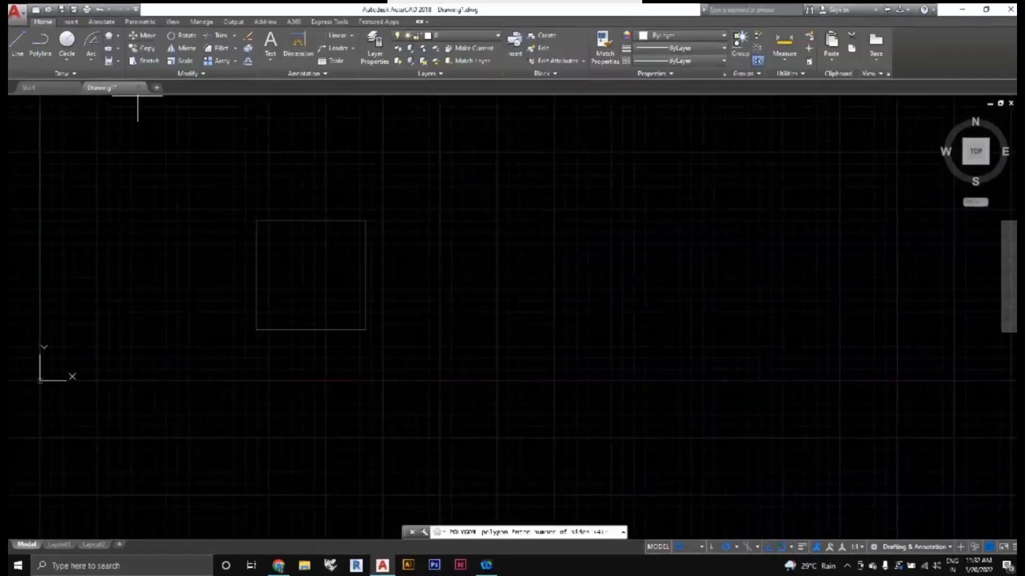
pyautogui.moveTo(558, 302)
pyautogui.mouseDown(button='middle')
pyautogui.moveTo(475, 320)
pyautogui.moveTo(480, 337)
pyautogui.mouseUp(button='middle')
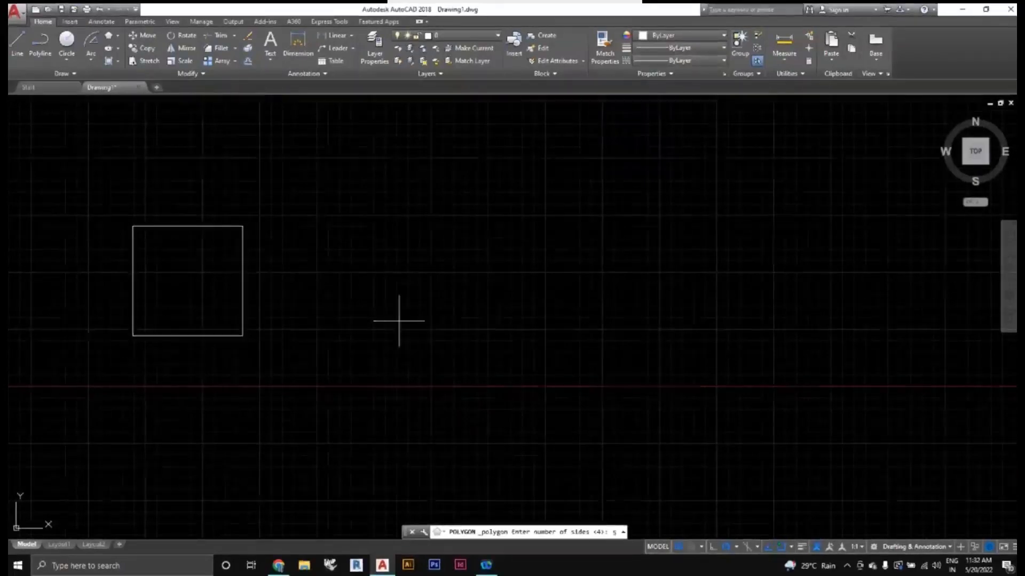
pyautogui.press('Return')
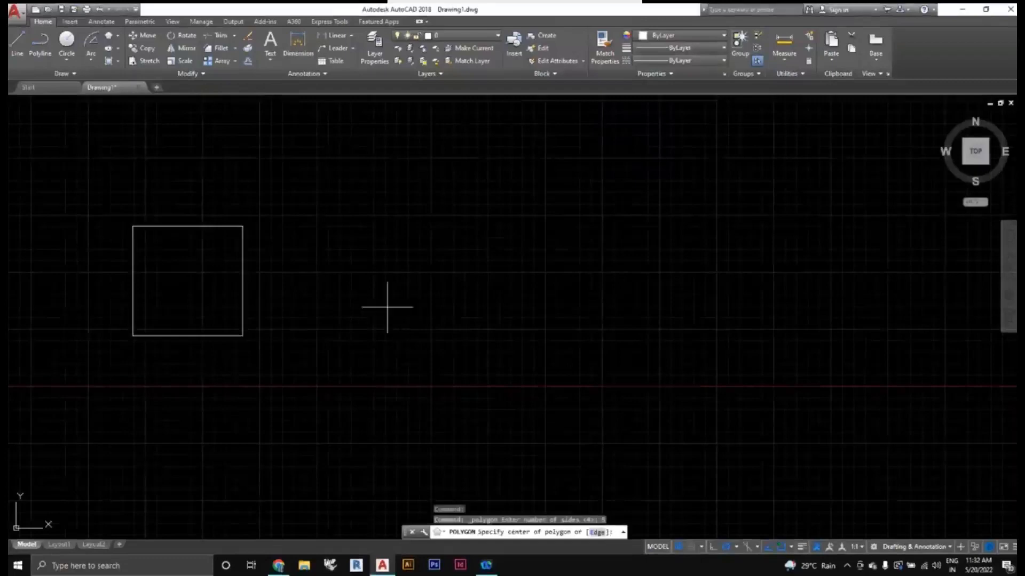
pyautogui.click(400, 314)
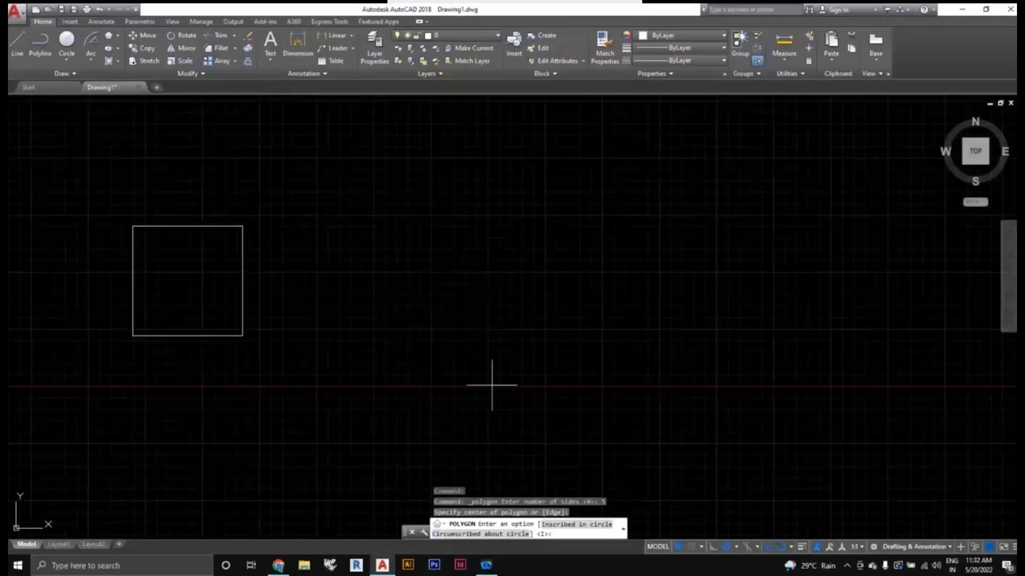
pyautogui.click(557, 528)
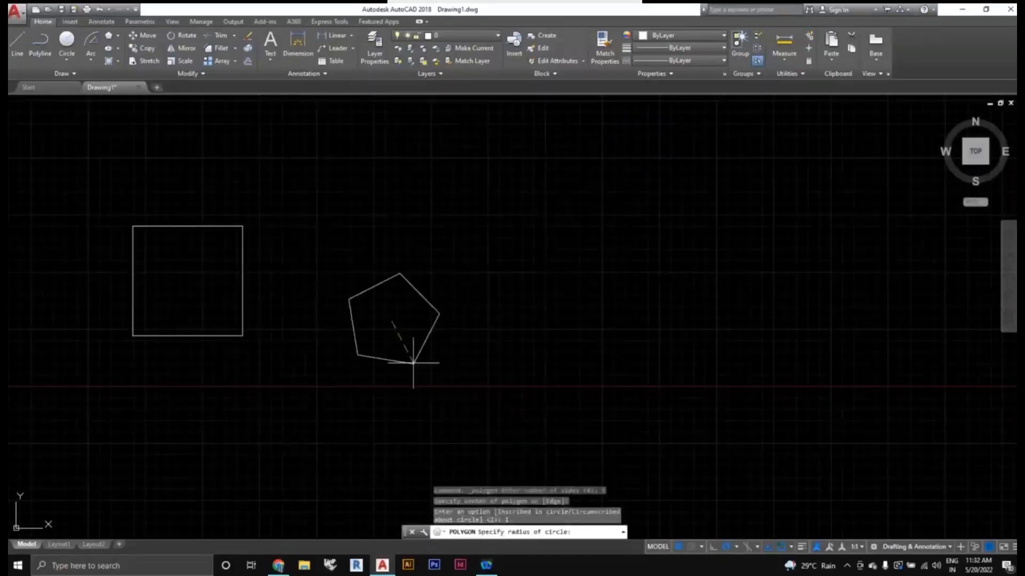
pyautogui.scroll(-2, 431, 378)
pyautogui.scroll(2, 432, 378)
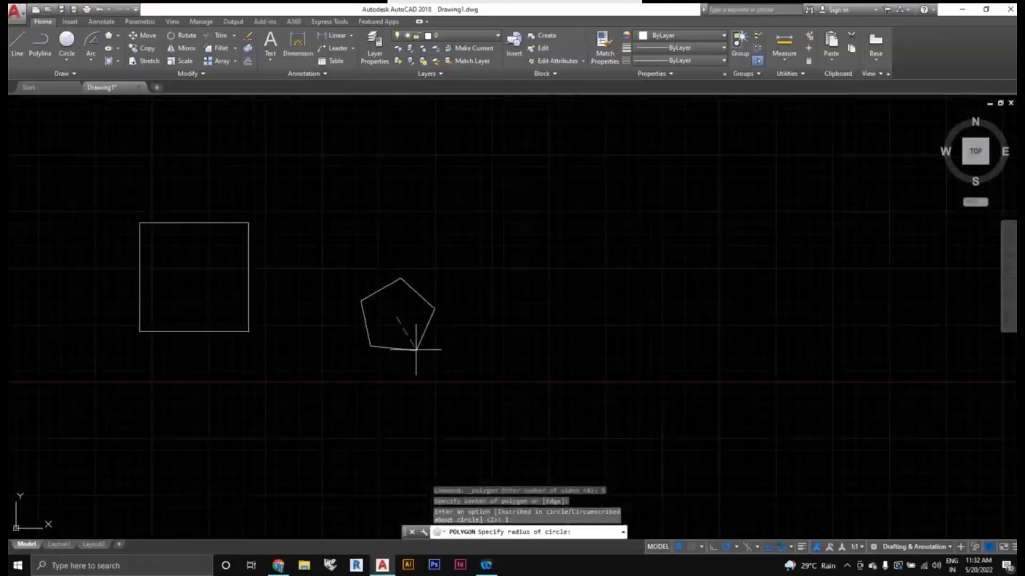
pyautogui.scroll(2, 427, 363)
pyautogui.scroll(-2, 427, 361)
pyautogui.scroll(2, 423, 354)
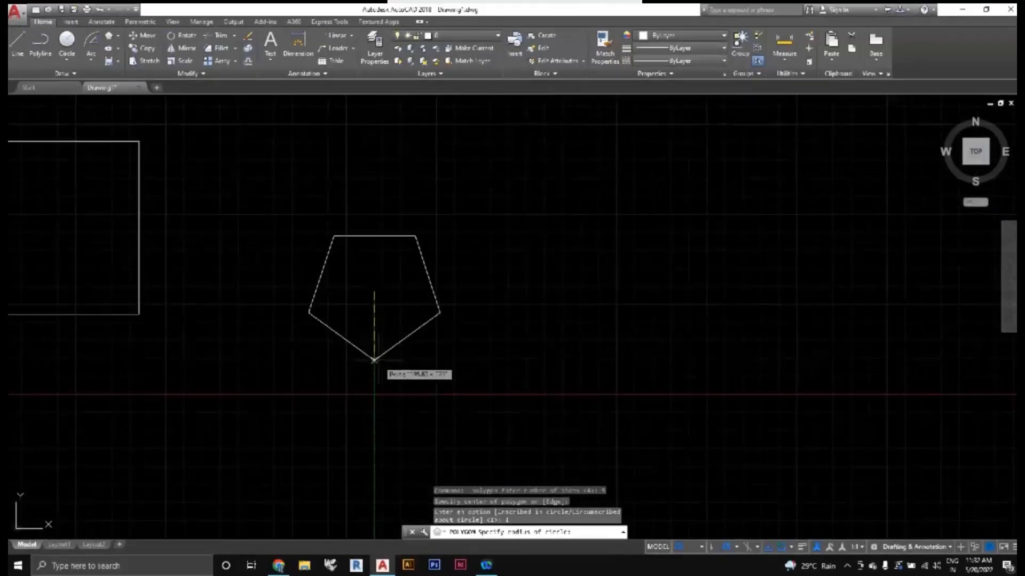
pyautogui.click(374, 360)
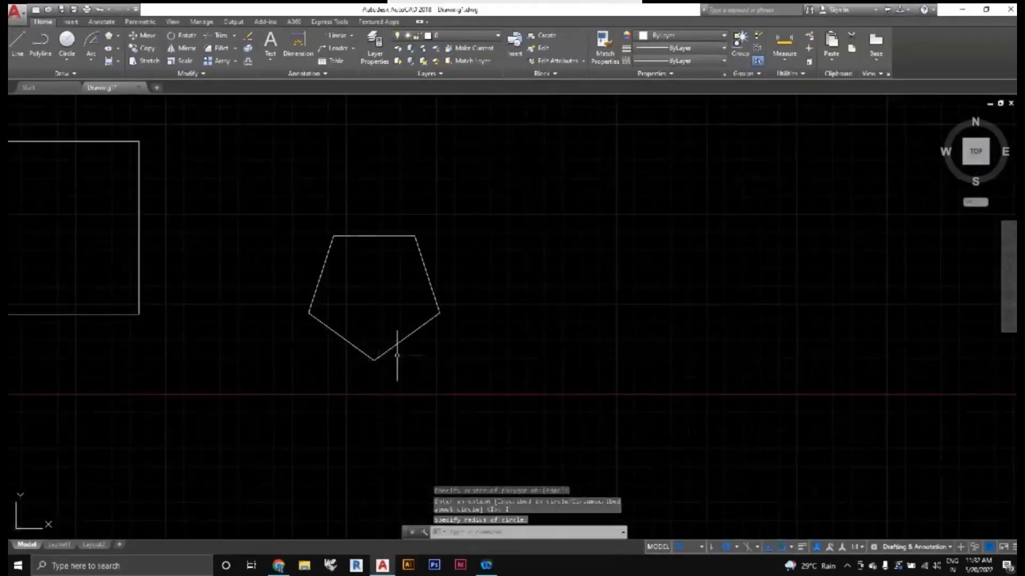
# Step: Draw a horizontal ellipse to the right of the pentagon using the Center method, a little less than half as high as it is wide
pyautogui.scroll(-4, 416, 362)
pyautogui.scroll(2, 393, 361)
pyautogui.scroll(-2, 299, 357)
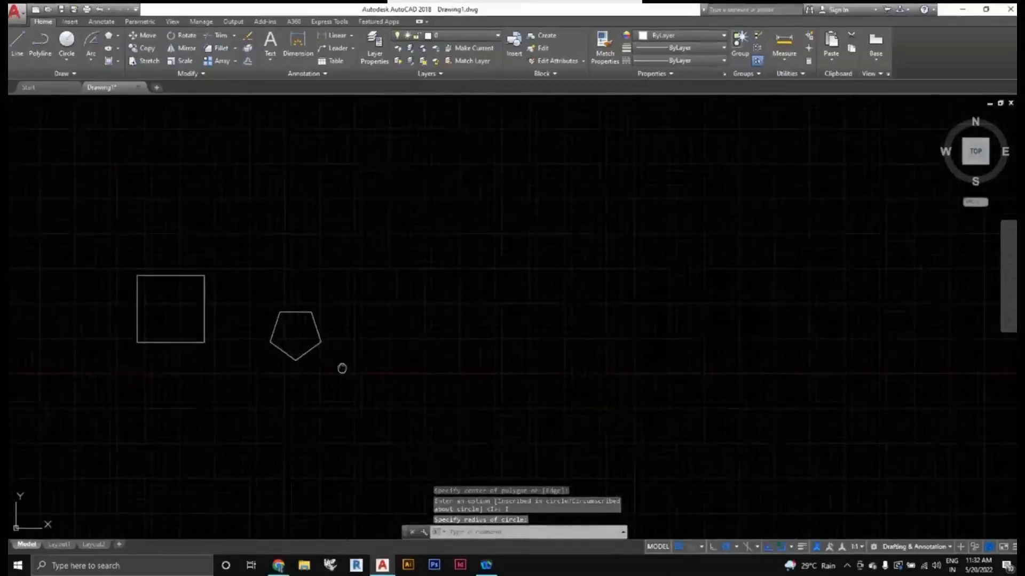
pyautogui.scroll(2, 342, 368)
pyautogui.scroll(-4, 219, 206)
pyautogui.moveTo(350, 259); pyautogui.dragTo(354, 297, button='middle')
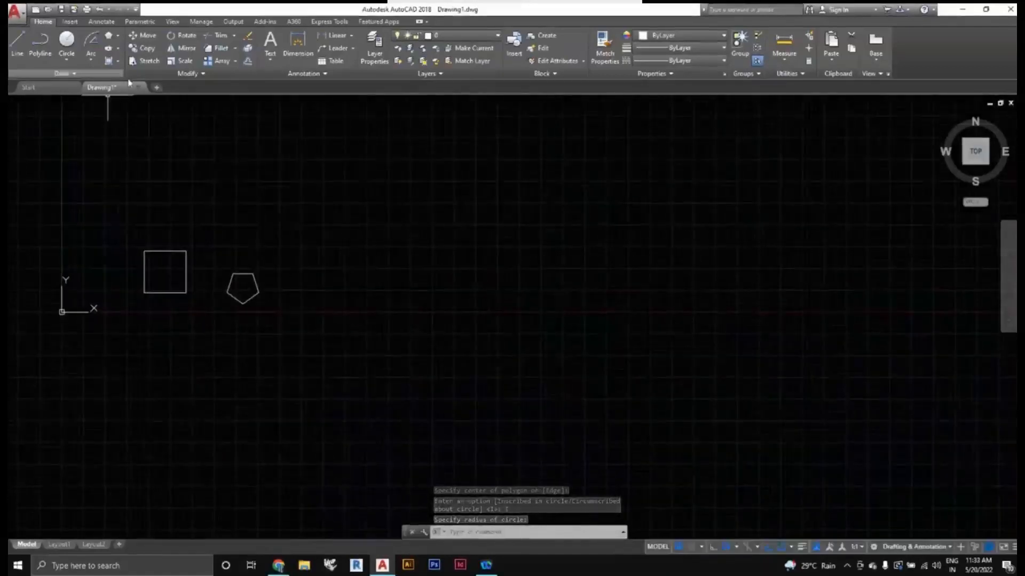
pyautogui.moveTo(249, 174); pyautogui.dragTo(290, 206, button='middle')
pyautogui.scroll(2, 273, 195)
pyautogui.moveTo(353, 276); pyautogui.dragTo(327, 248, button='middle')
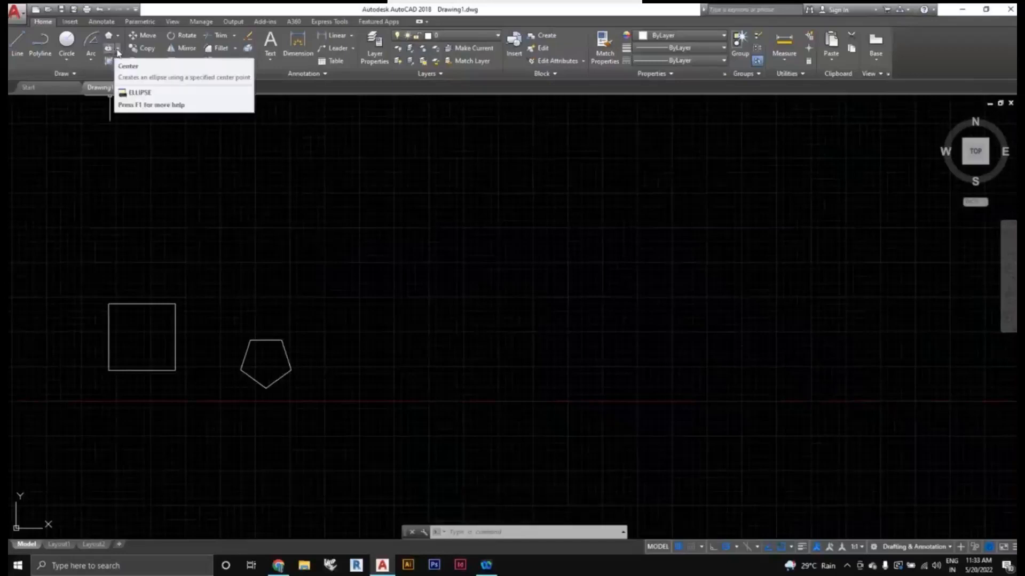
pyautogui.click(119, 50)
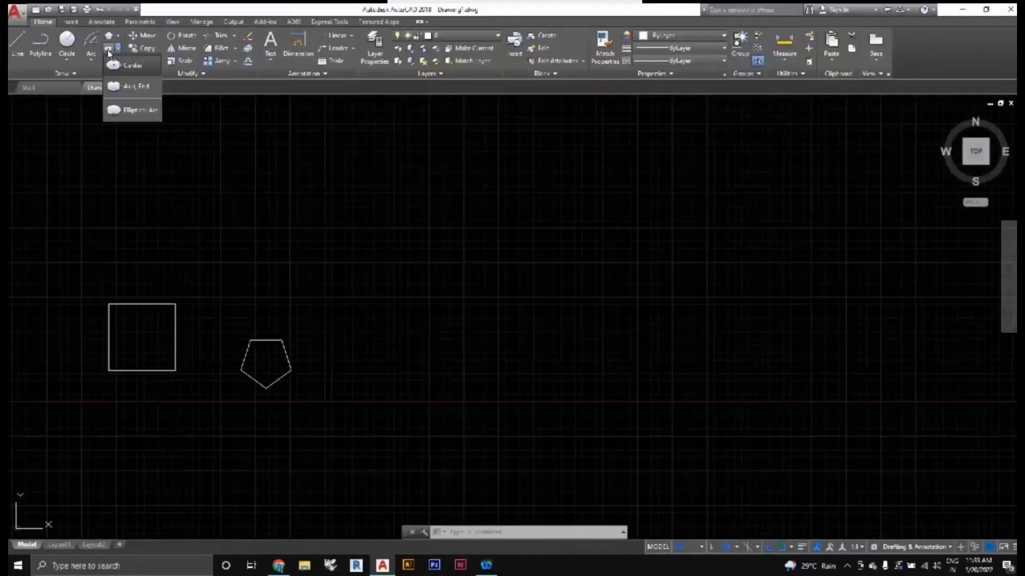
pyautogui.click(128, 65)
pyautogui.moveTo(409, 307); pyautogui.dragTo(367, 294, button='middle')
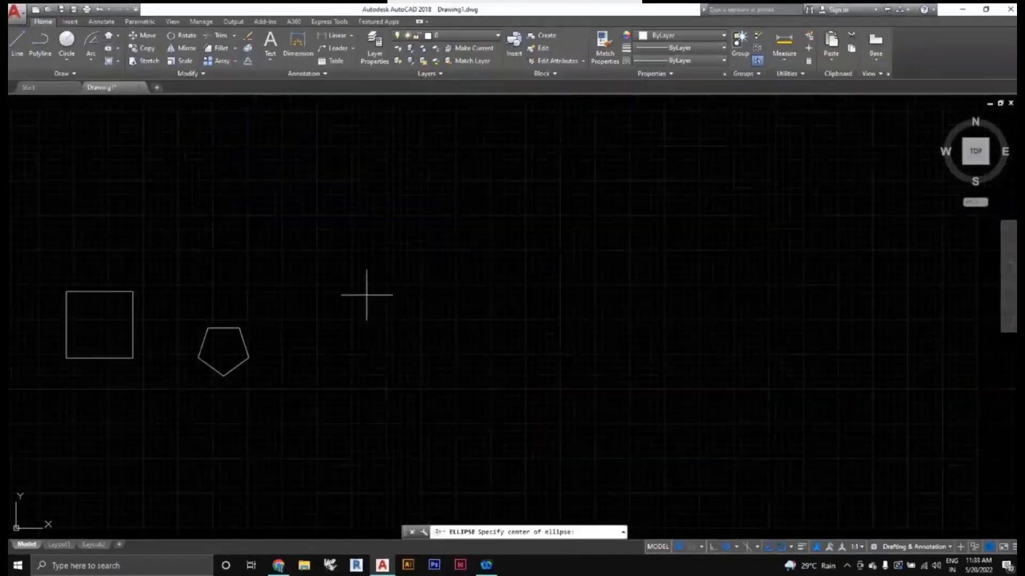
pyautogui.click(407, 290)
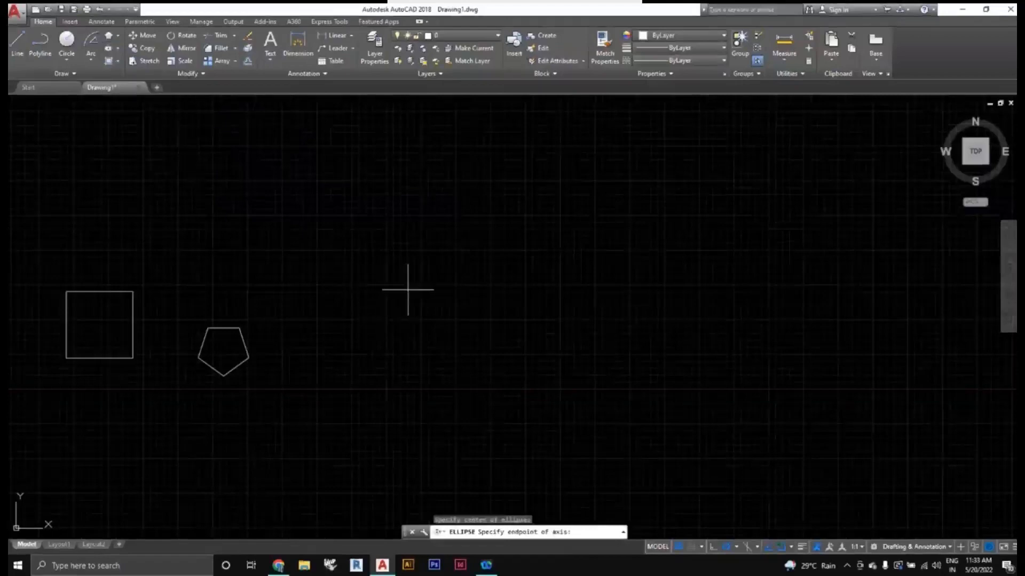
pyautogui.click(497, 290)
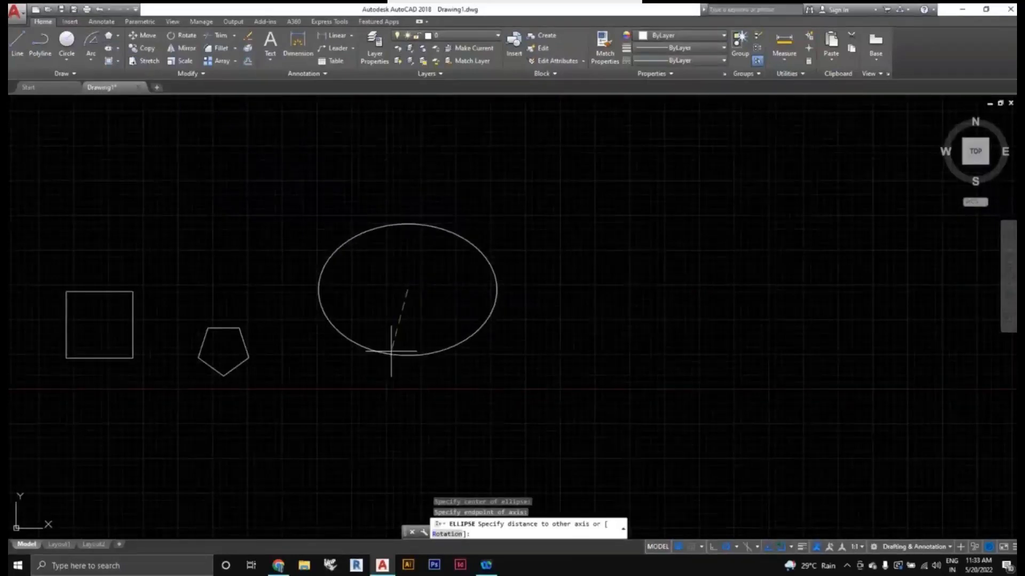
pyautogui.click(407, 329)
# Step: Erase the square, the pentagon and the ellipse together using one crossing selection
pyautogui.scroll(-2, 480, 377)
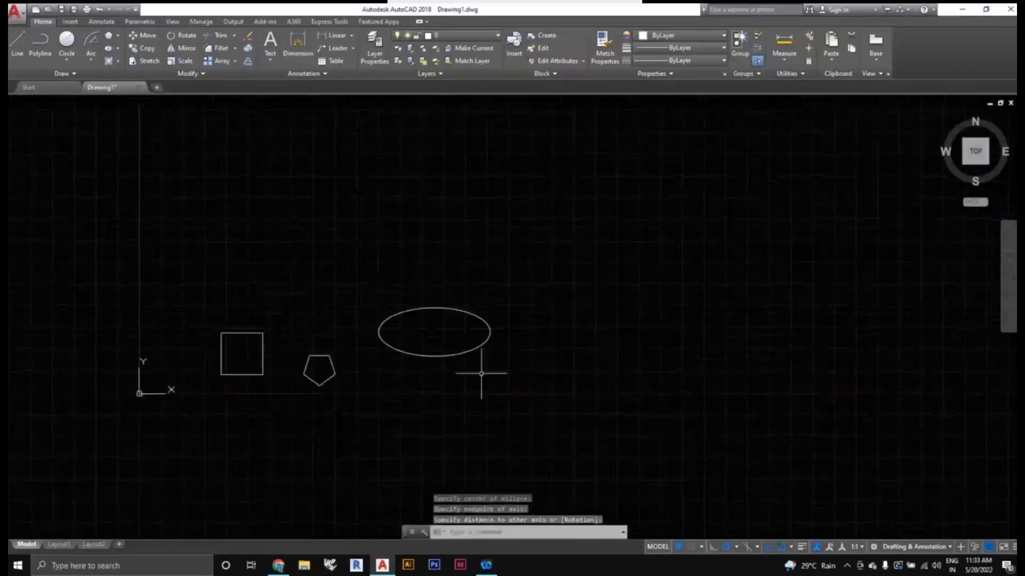
pyautogui.scroll(2, 470, 366)
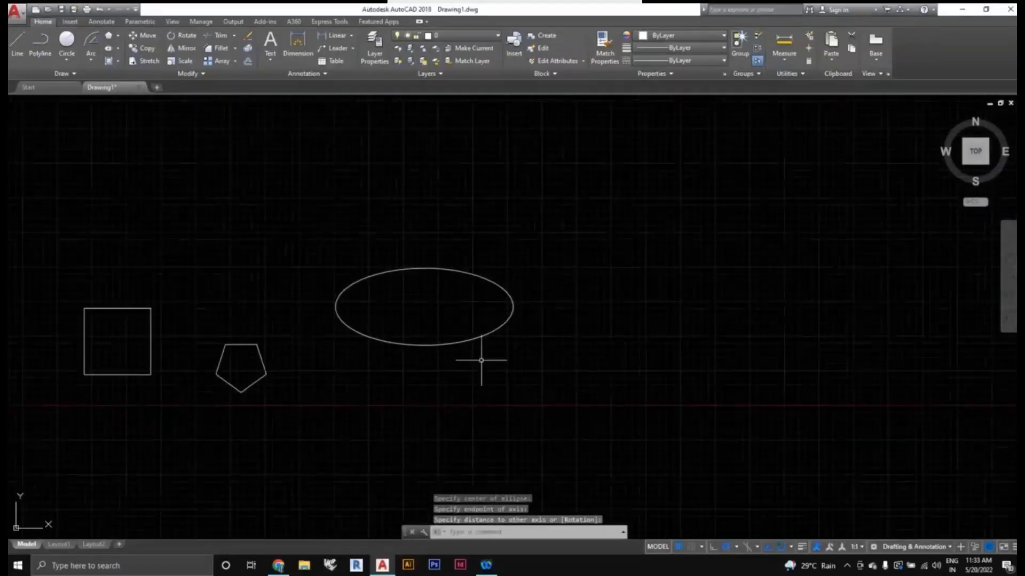
pyautogui.moveTo(384, 342)
pyautogui.mouseDown(button='middle')
pyautogui.moveTo(369, 352)
pyautogui.moveTo(374, 341)
pyautogui.mouseUp(button='middle')
pyautogui.click(449, 402)
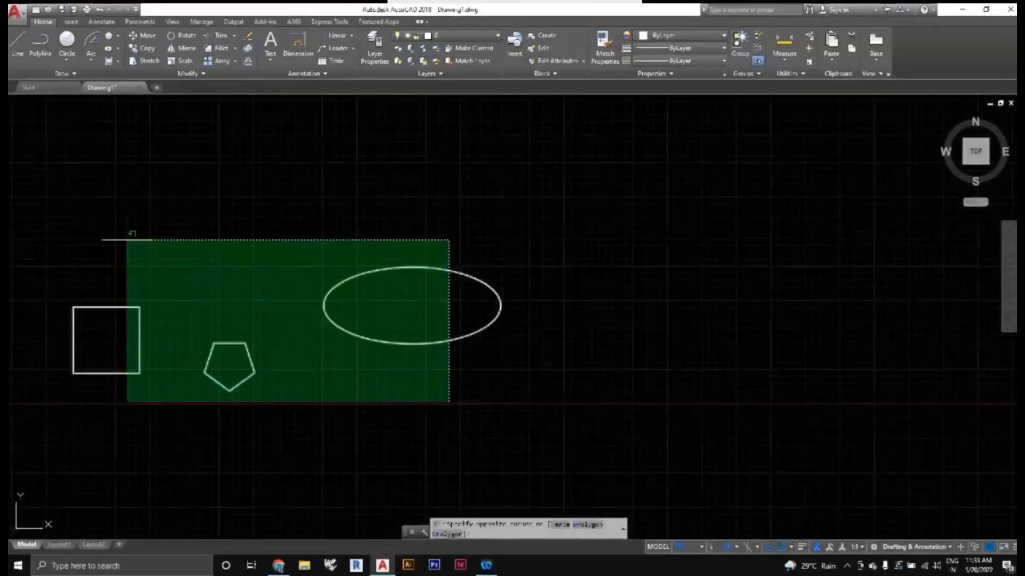
pyautogui.click(127, 239)
pyautogui.press('Delete')
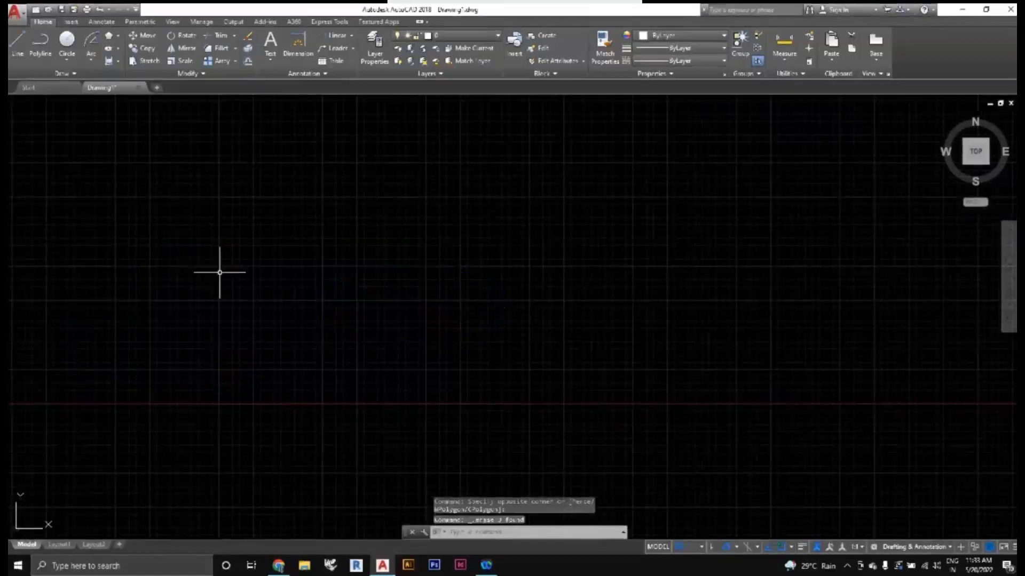
# Step: Draw a freehand wavy spline through fit points above the X axis, looping back to end at its own start point
pyautogui.click(71, 76)
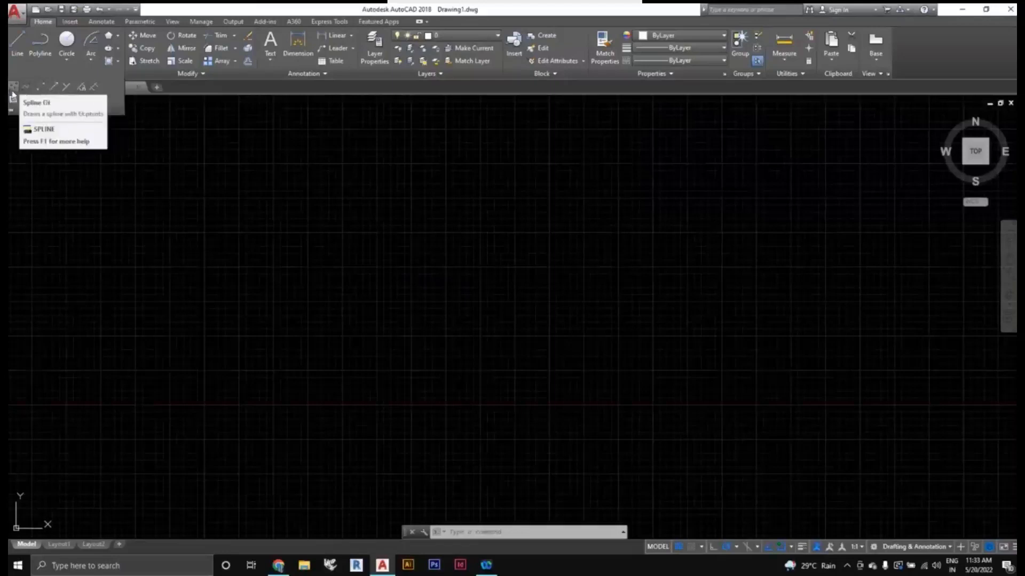
pyautogui.write('s')
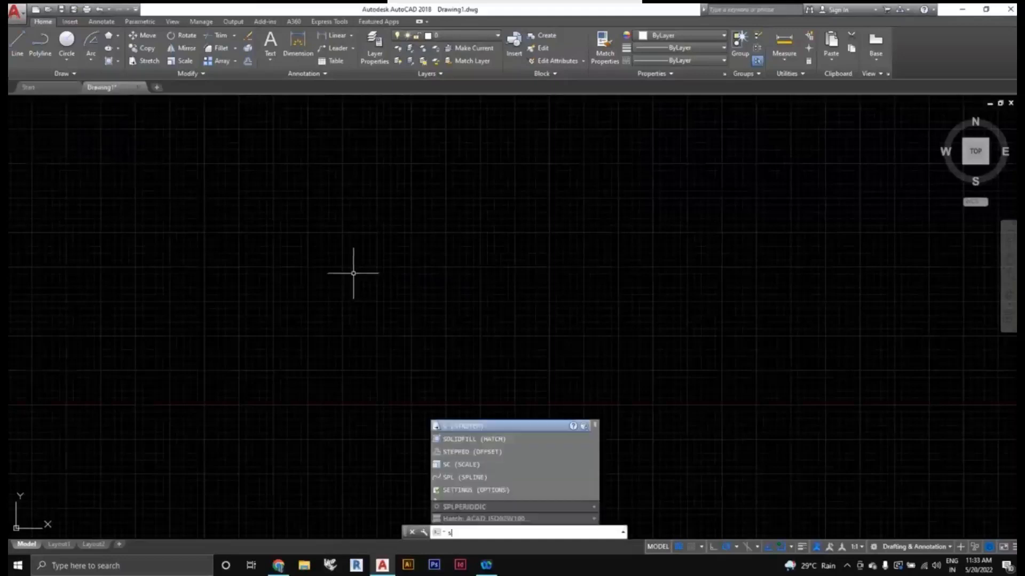
pyautogui.write('pl')
pyautogui.press('Return')
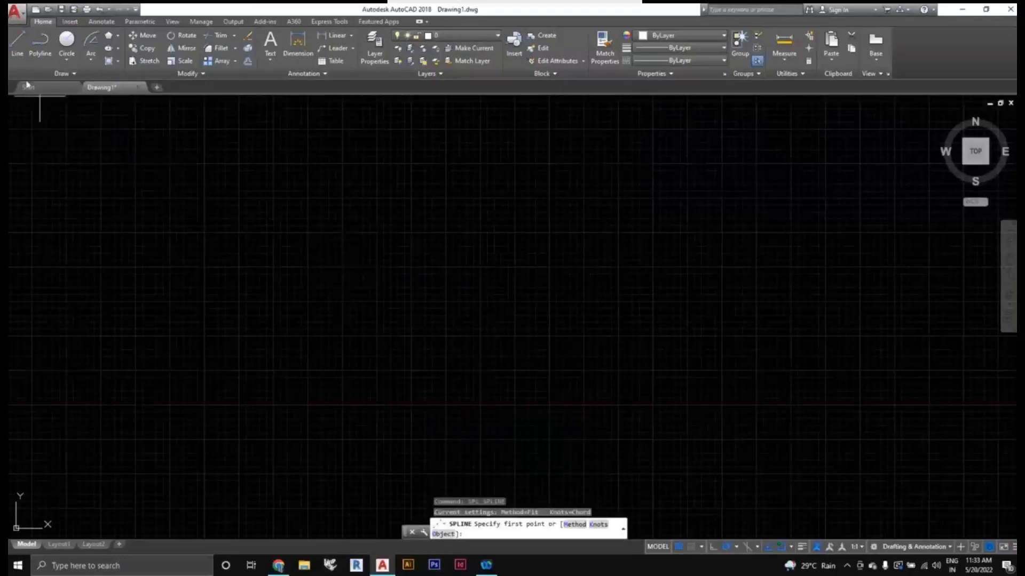
pyautogui.moveTo(406, 331); pyautogui.dragTo(360, 349, button='middle')
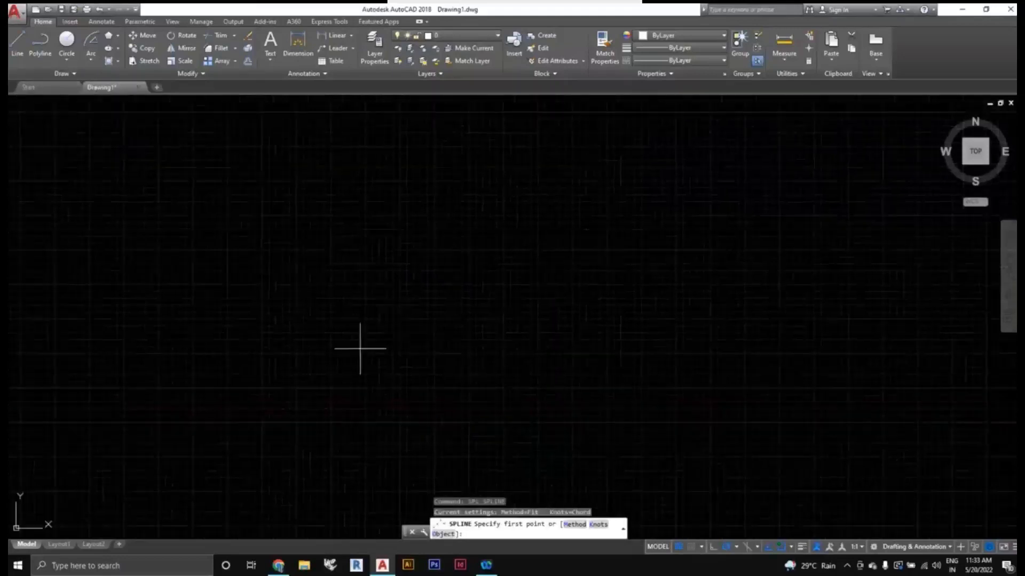
pyautogui.click(283, 331)
pyautogui.click(313, 258)
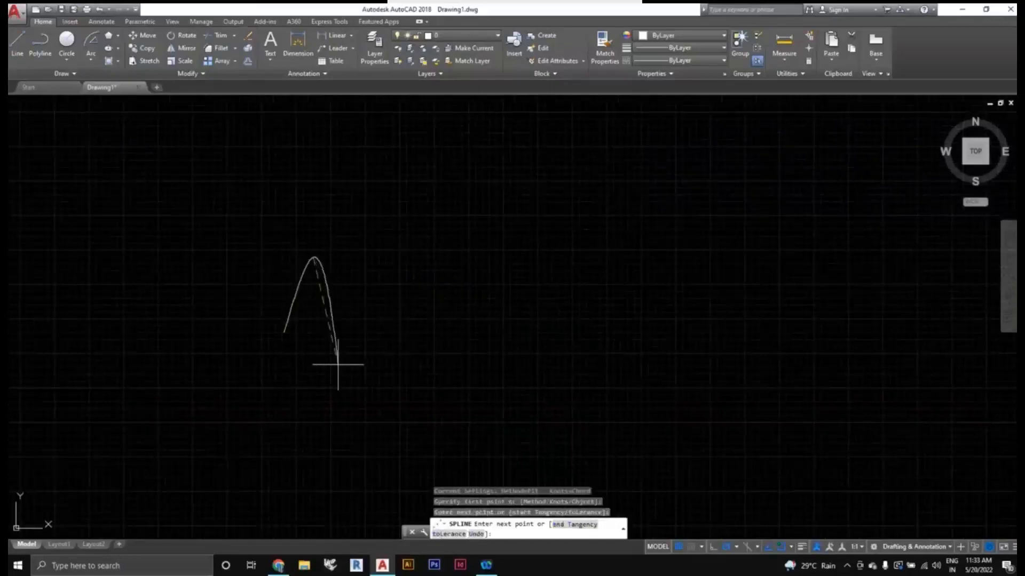
pyautogui.click(349, 387)
pyautogui.click(409, 295)
pyautogui.click(411, 438)
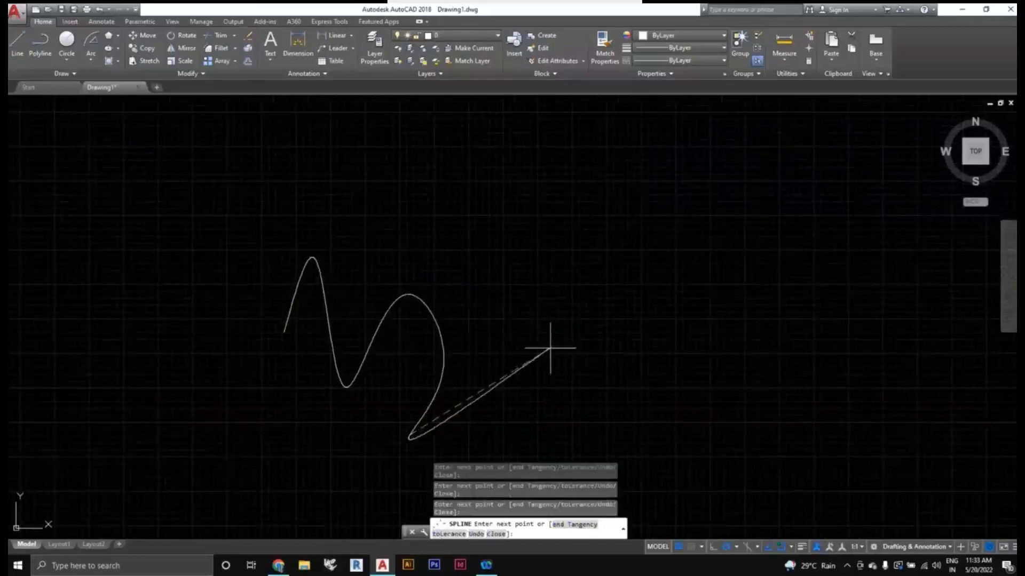
pyautogui.click(565, 330)
pyautogui.click(430, 235)
pyautogui.click(483, 338)
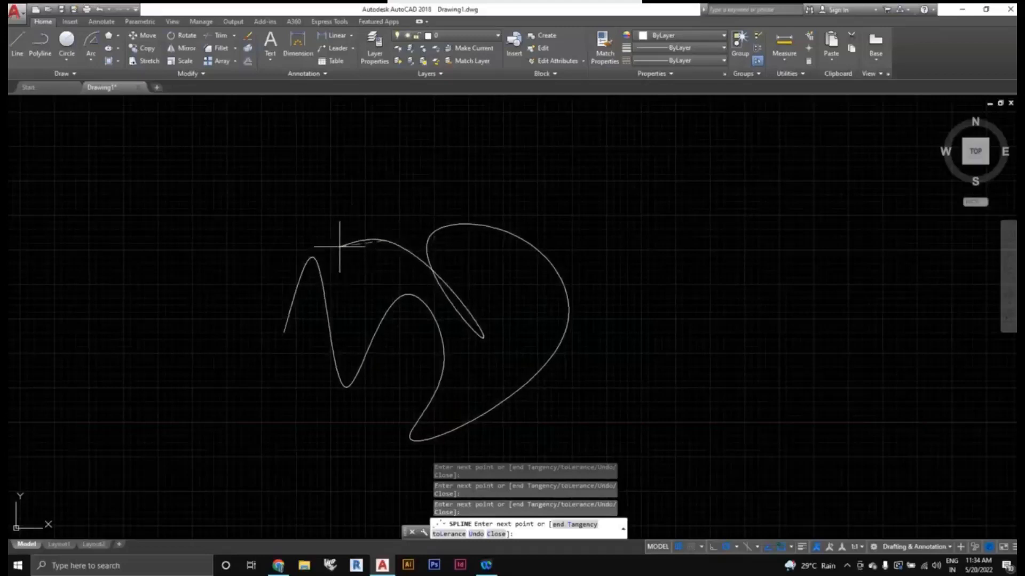
pyautogui.click(363, 293)
pyautogui.click(314, 230)
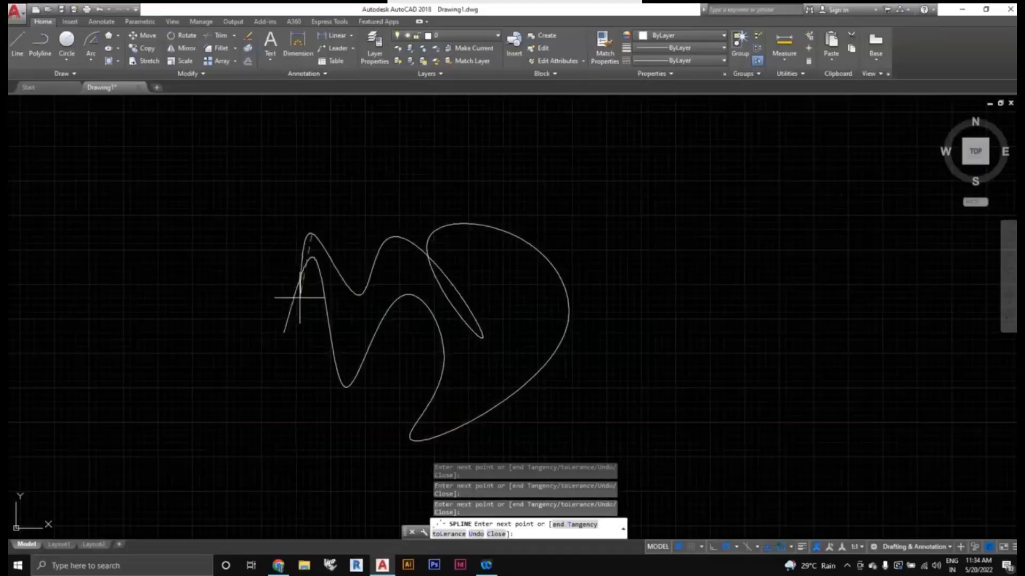
pyautogui.click(285, 332)
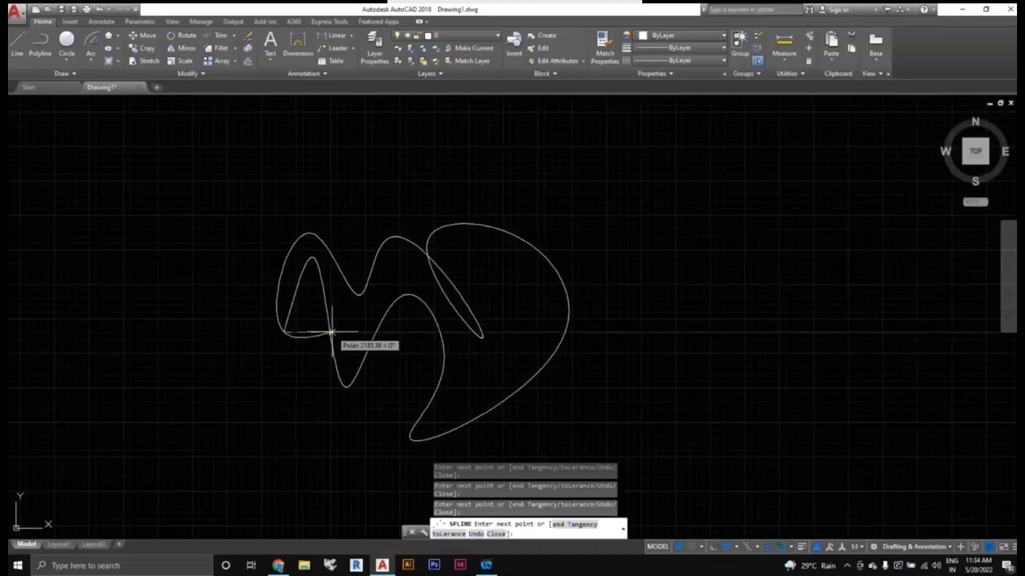
pyautogui.press('Return')
# Step: Erase the spline using a crossing selection over its lower right curve
pyautogui.scroll(-4, 338, 331)
pyautogui.scroll(3, 389, 343)
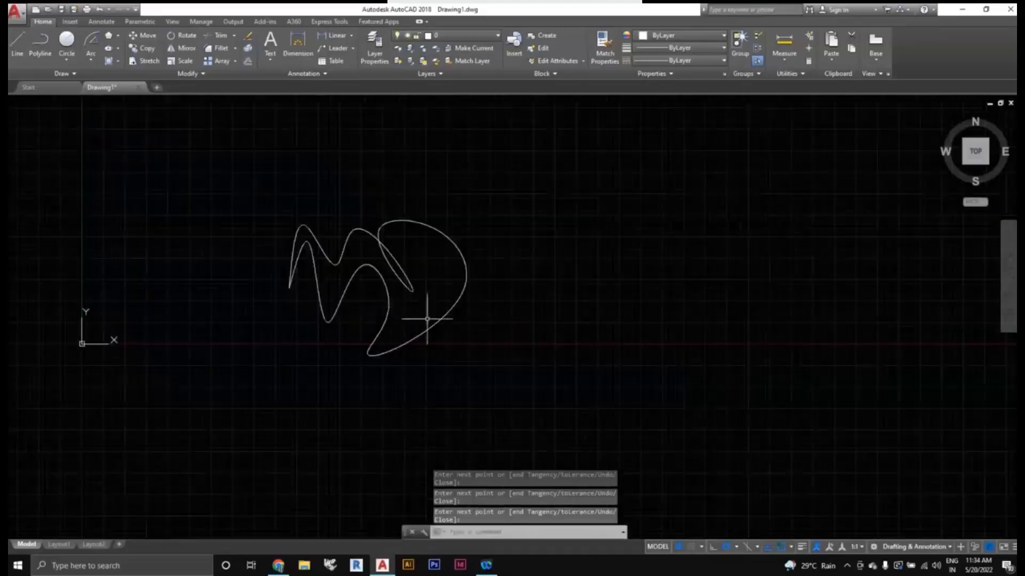
pyautogui.click(486, 400)
pyautogui.click(424, 338)
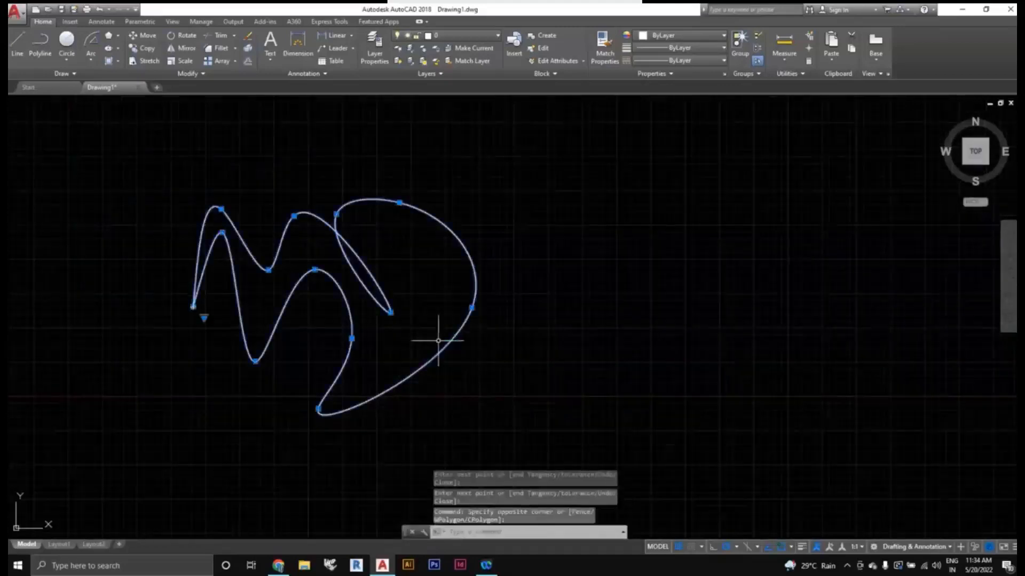
pyautogui.moveTo(478, 368)
pyautogui.mouseDown(button='middle')
pyautogui.moveTo(504, 377)
pyautogui.moveTo(408, 374)
pyautogui.mouseUp(button='middle')
pyautogui.press('Escape')
pyautogui.click(407, 375)
pyautogui.click(377, 342)
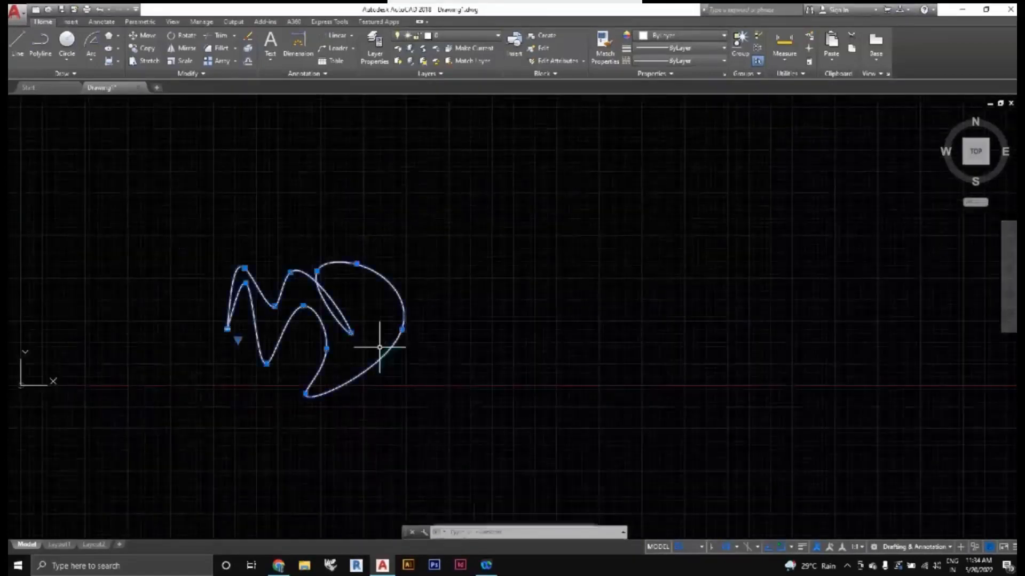
pyautogui.press('Delete')
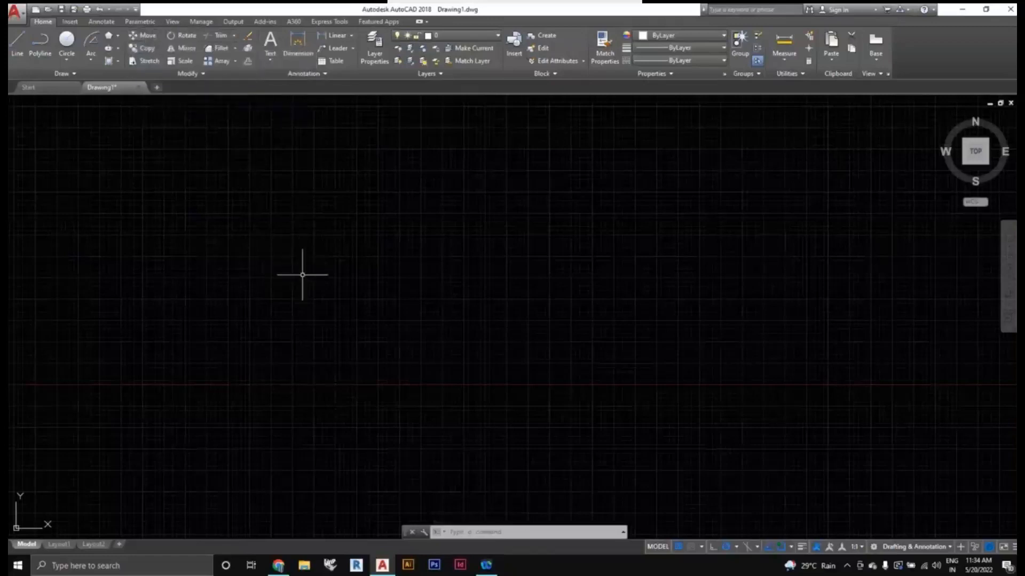
# Step: Draw a freehand, roughly square rectangle just above the X axis with two opposite corner points
pyautogui.write('rec')
pyautogui.press('Return')
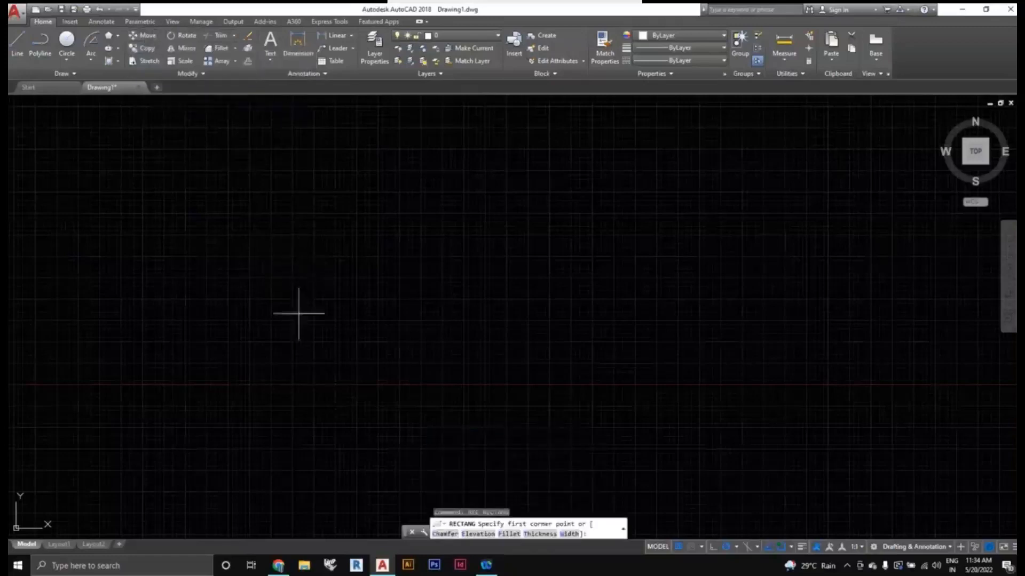
pyautogui.click(290, 344)
pyautogui.click(425, 208)
pyautogui.moveTo(498, 286); pyautogui.dragTo(438, 240, button='middle')
pyautogui.scroll(-2, 444, 356)
pyautogui.moveTo(444, 356); pyautogui.dragTo(399, 373, button='middle')
pyautogui.scroll(2, 386, 356)
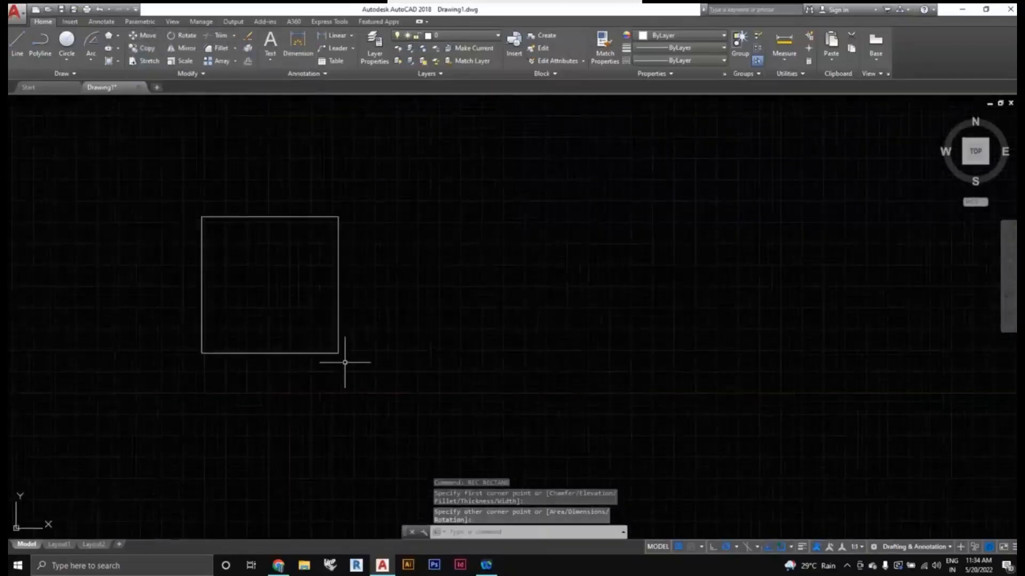
pyautogui.click(345, 362)
pyautogui.click(321, 336)
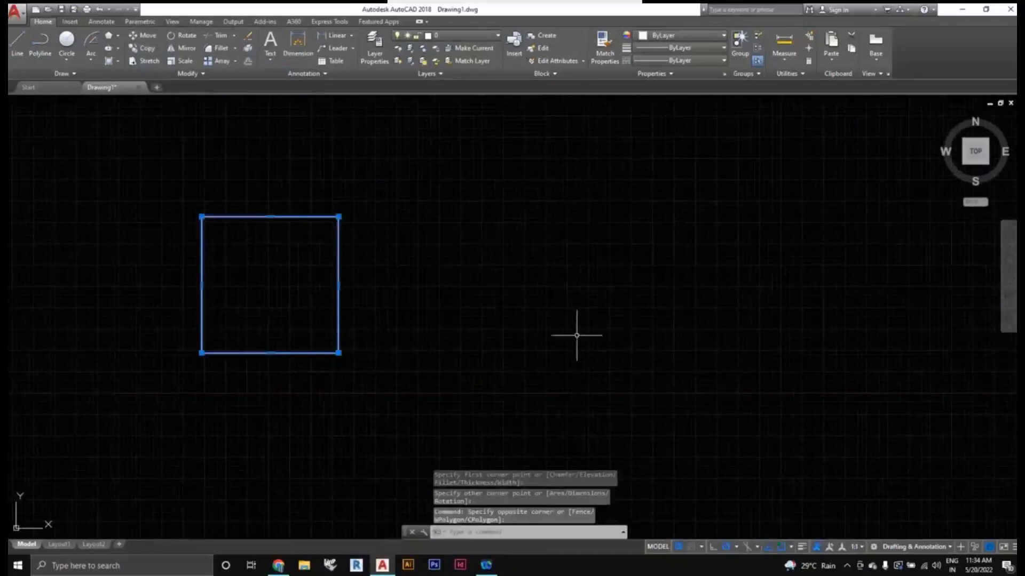
pyautogui.press('Escape')
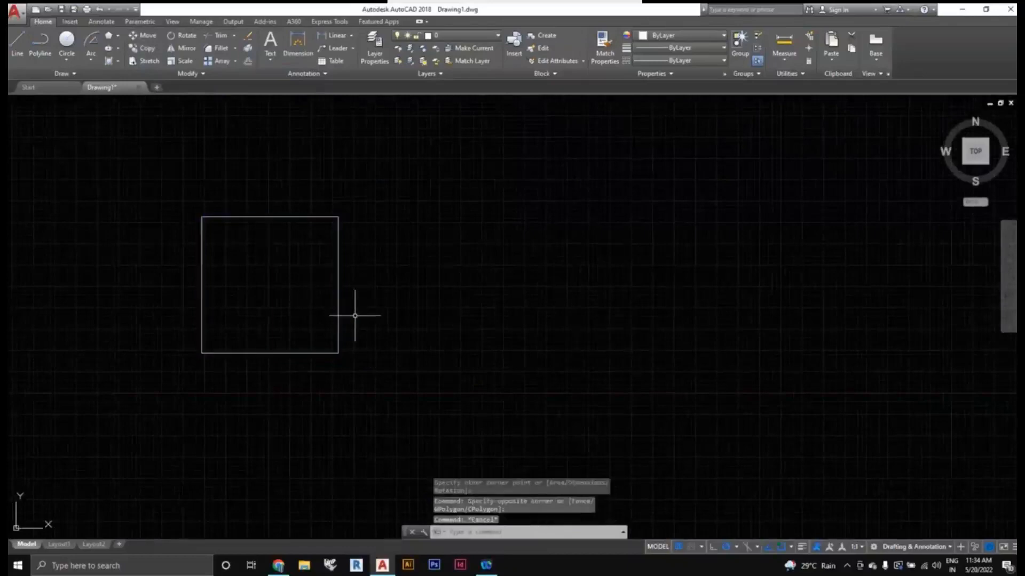
# Step: Move the square by its lower-left corner about two side lengths to the right and one and a half side lengths up
pyautogui.click(371, 360)
pyautogui.click(330, 326)
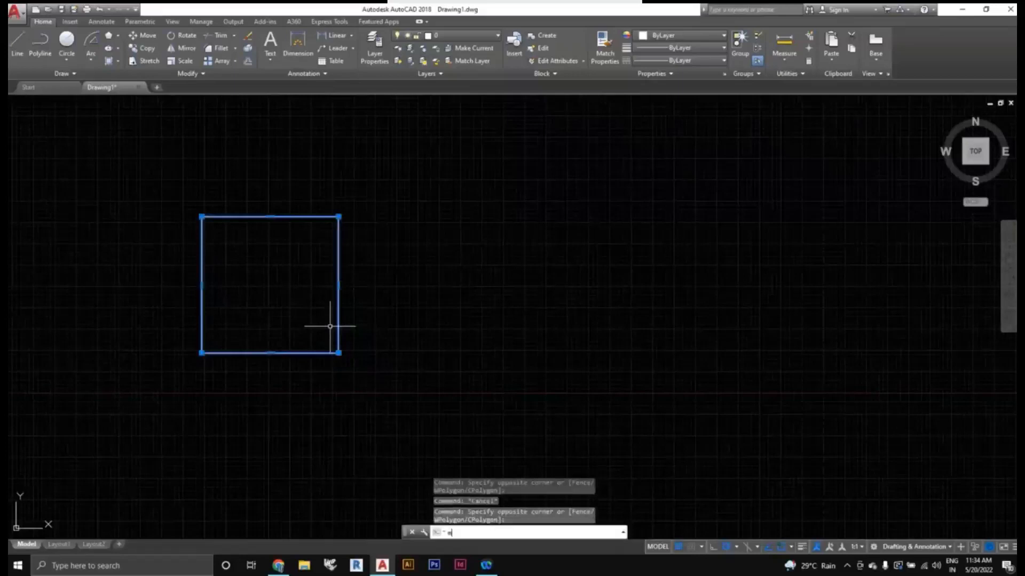
pyautogui.write('m')
pyautogui.press('Return')
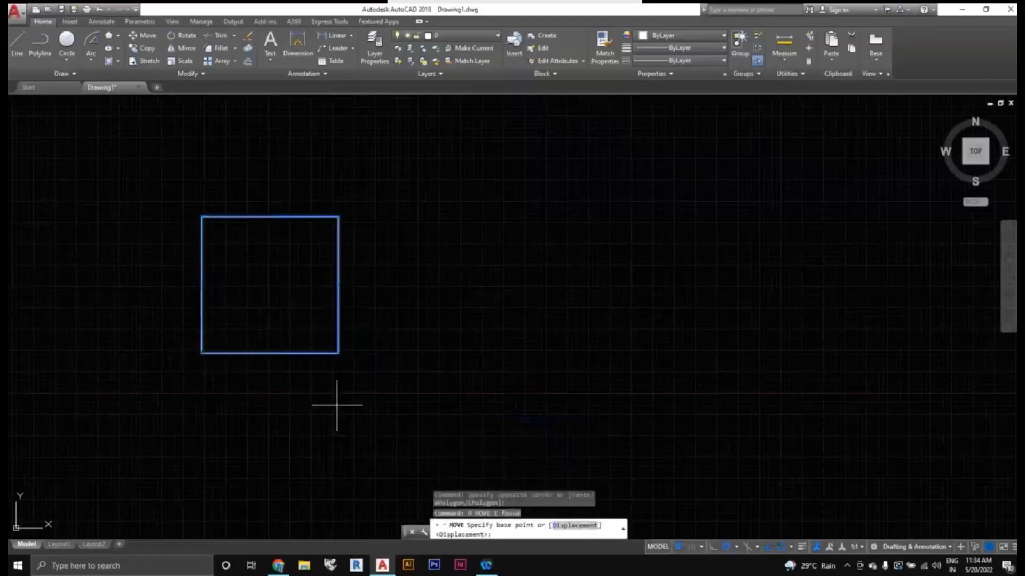
pyautogui.moveTo(339, 404); pyautogui.dragTo(386, 414, button='middle')
pyautogui.scroll(2, 383, 410)
pyautogui.scroll(-2, 182, 332)
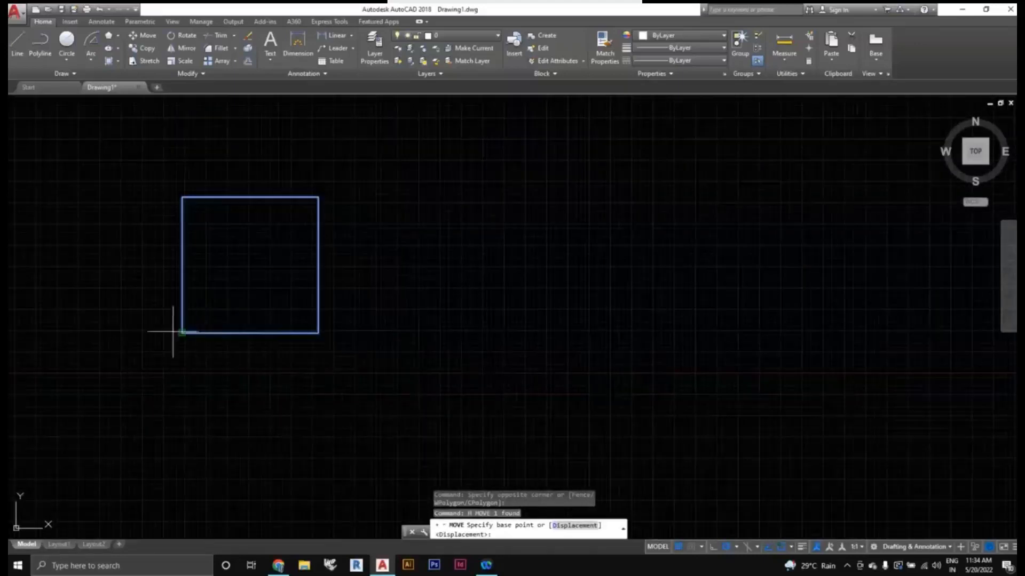
pyautogui.scroll(2, 172, 331)
pyautogui.scroll(-2, 181, 333)
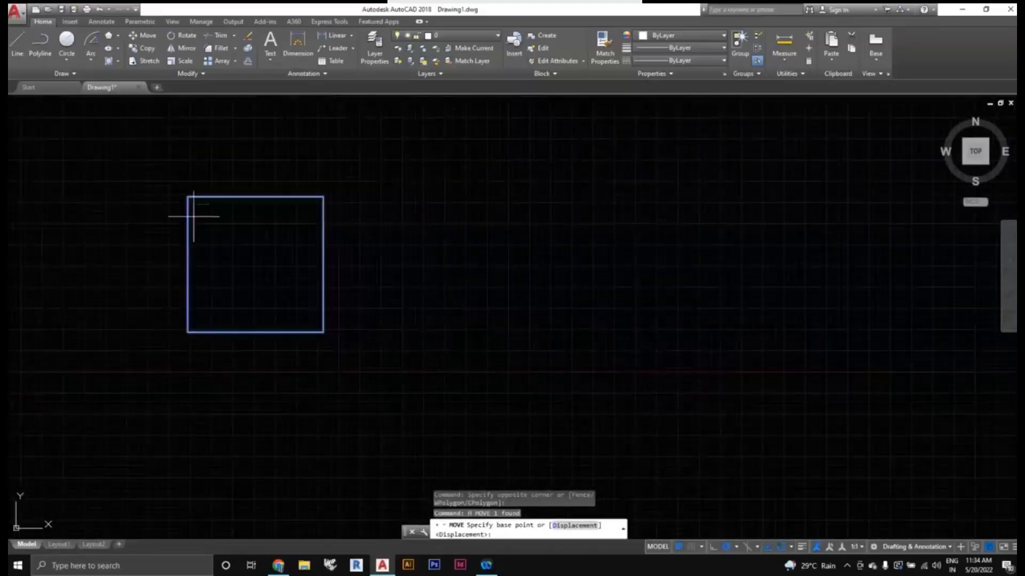
pyautogui.click(188, 332)
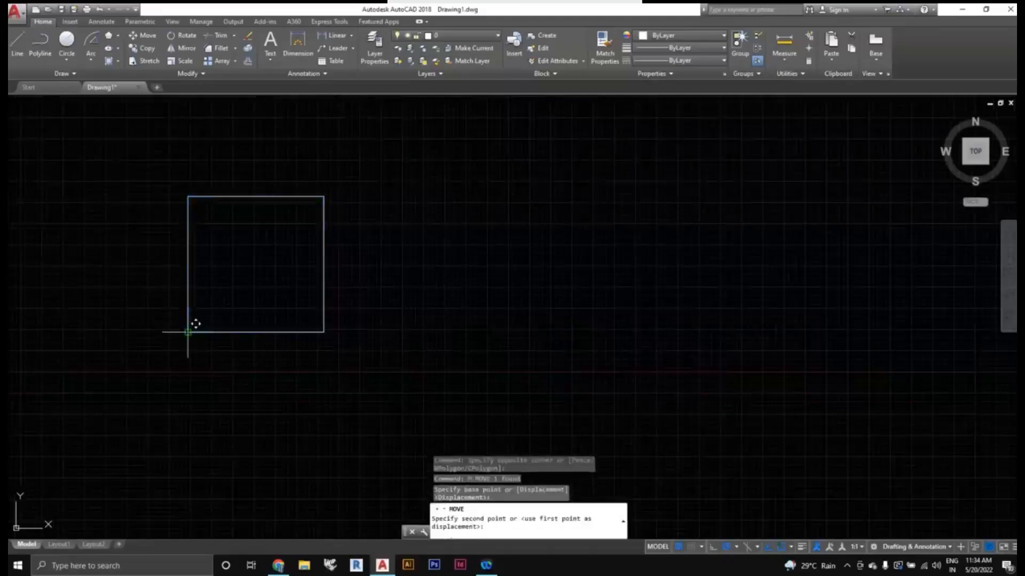
pyautogui.scroll(-2, 369, 389)
pyautogui.moveTo(370, 391); pyautogui.dragTo(324, 392, button='middle')
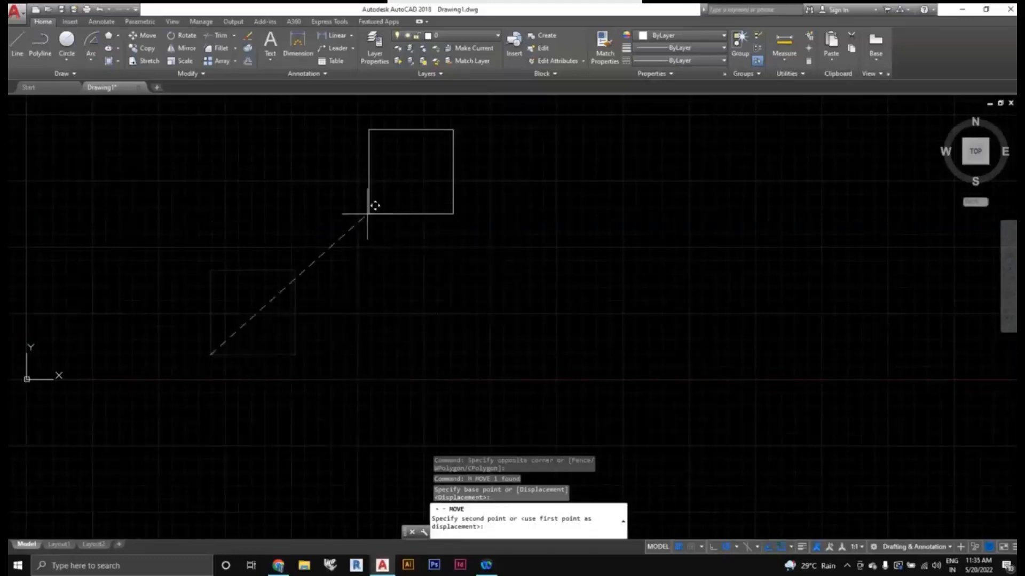
pyautogui.click(382, 225)
pyautogui.scroll(-2, 307, 352)
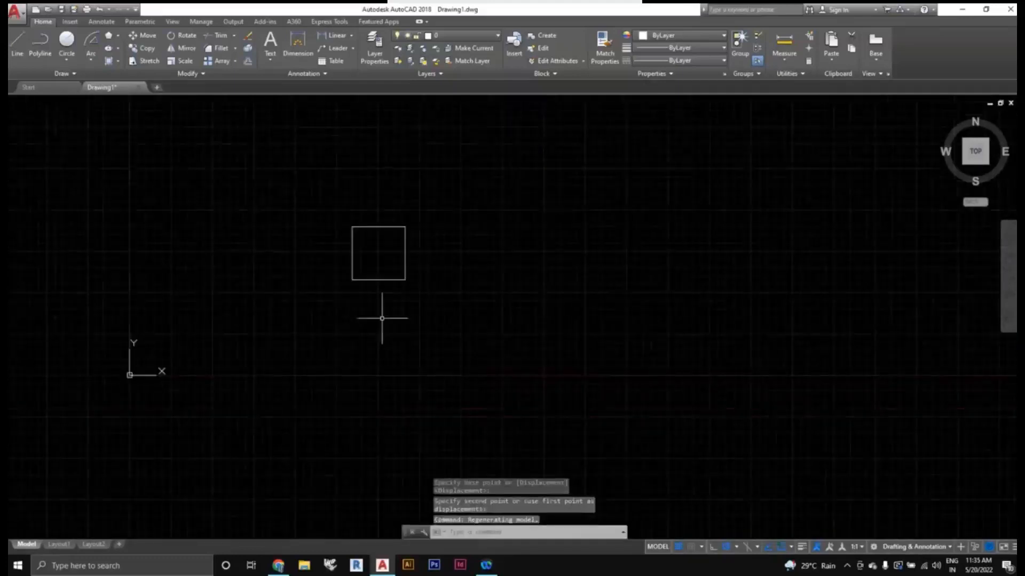
pyautogui.scroll(2, 381, 319)
pyautogui.scroll(2, 335, 314)
pyautogui.scroll(-2, 339, 318)
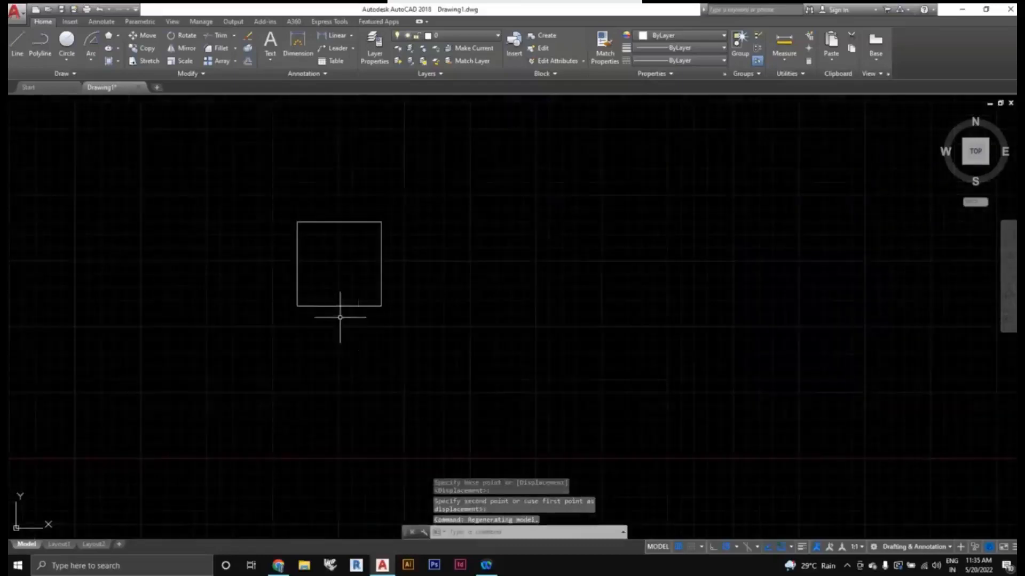
pyautogui.moveTo(339, 318)
pyautogui.mouseDown(button='middle')
pyautogui.moveTo(330, 332)
pyautogui.moveTo(371, 325)
pyautogui.mouseUp(button='middle')
pyautogui.scroll(-2, 358, 327)
pyautogui.scroll(2, 341, 306)
pyautogui.moveTo(432, 341); pyautogui.dragTo(400, 341, button='middle')
pyautogui.click(411, 368)
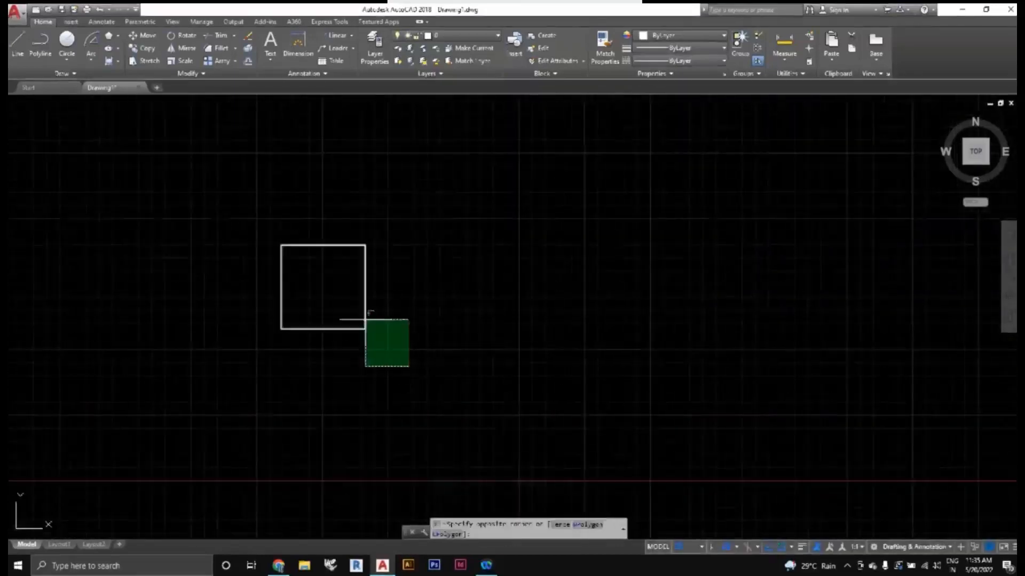
pyautogui.scroll(-2, 358, 255)
pyautogui.moveTo(359, 255); pyautogui.dragTo(323, 276, button='middle')
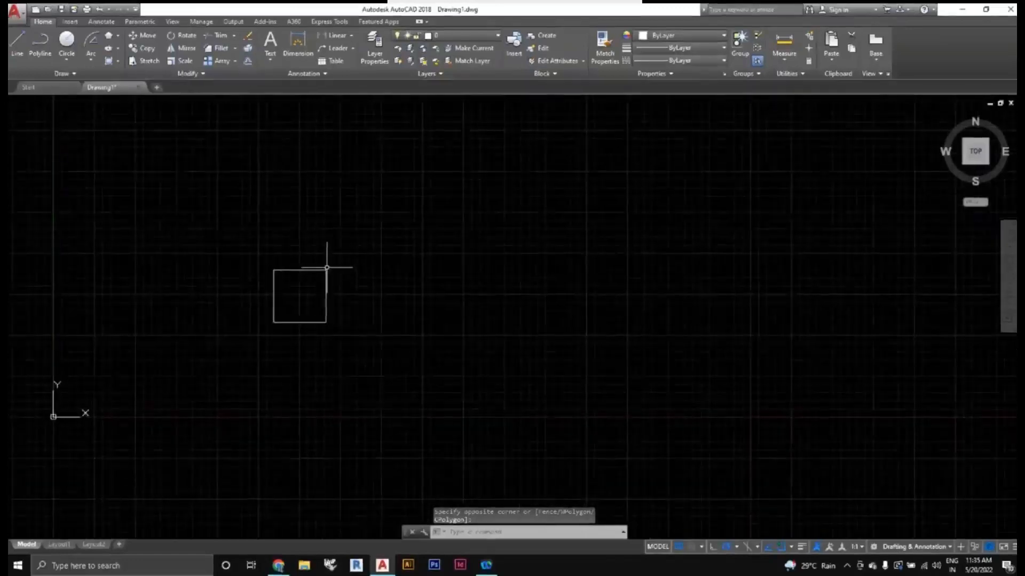
# Step: Copy the square from its lower-left corner to a point about two side lengths horizontally to the right
pyautogui.moveTo(355, 347)
pyautogui.mouseDown(button='middle')
pyautogui.moveTo(322, 336)
pyautogui.moveTo(336, 352)
pyautogui.mouseUp(button='middle')
pyautogui.click(354, 357)
pyautogui.click(259, 219)
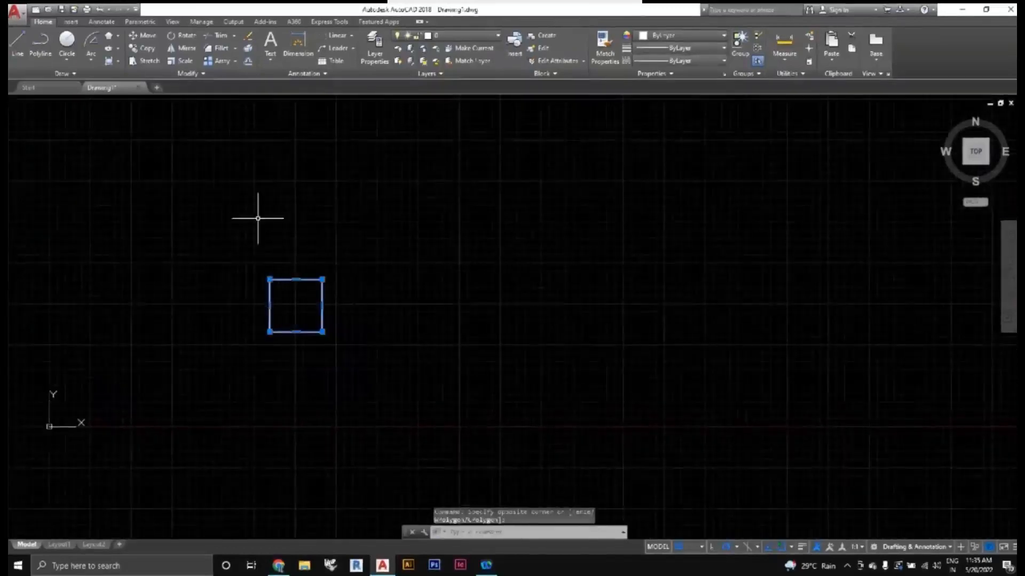
pyautogui.click(146, 51)
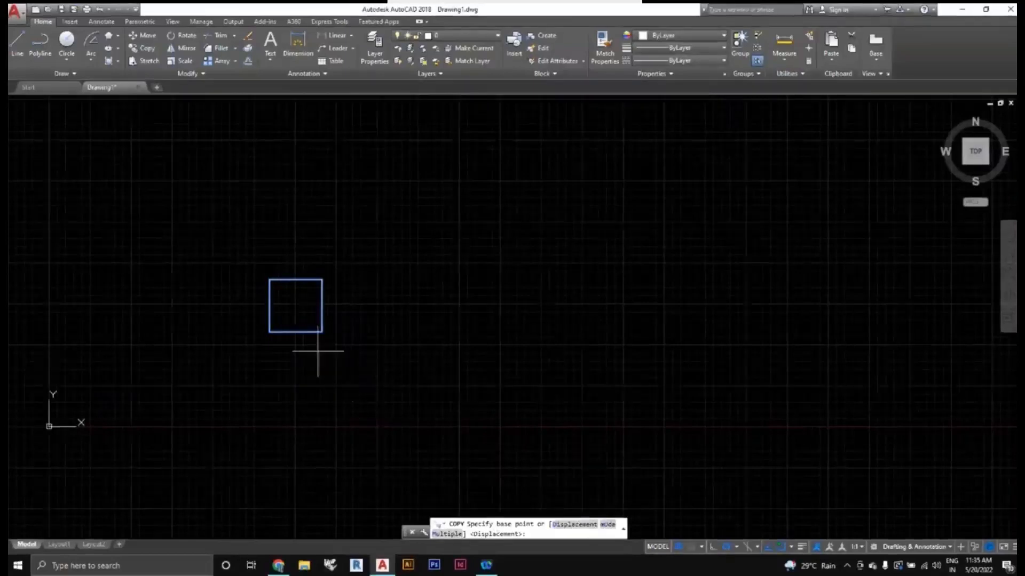
pyautogui.click(269, 331)
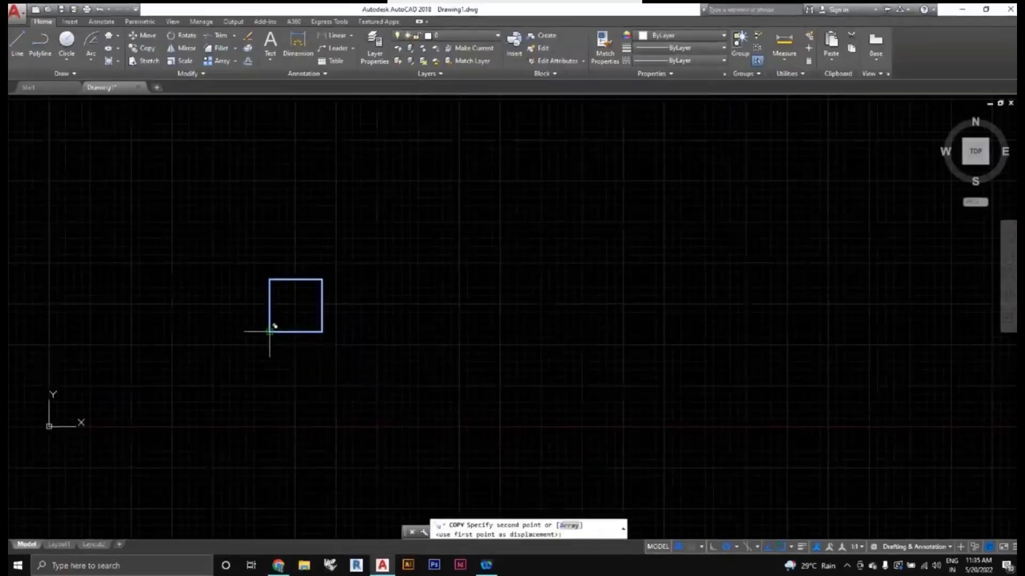
pyautogui.scroll(-2, 408, 347)
pyautogui.scroll(2, 409, 346)
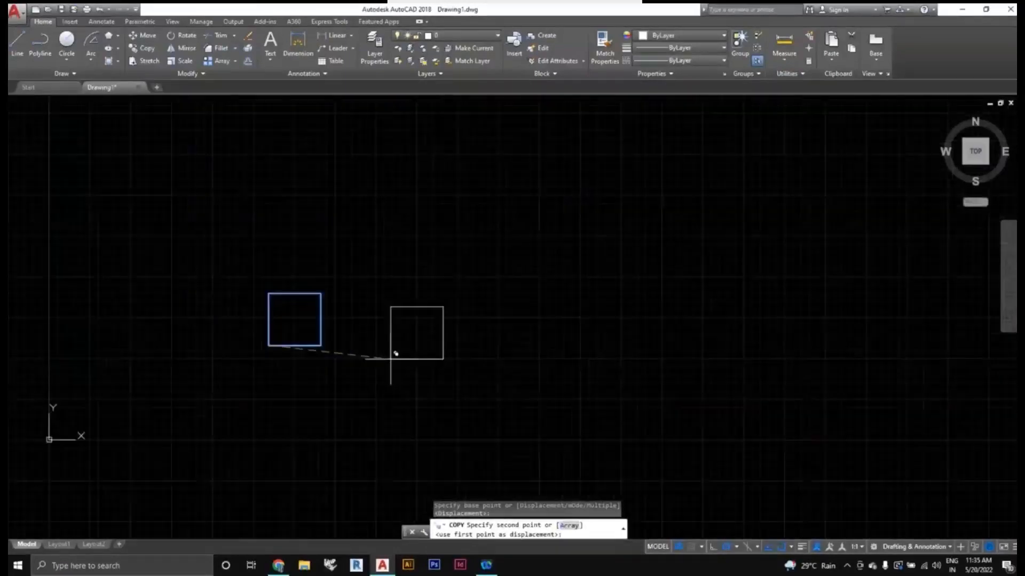
pyautogui.click(377, 347)
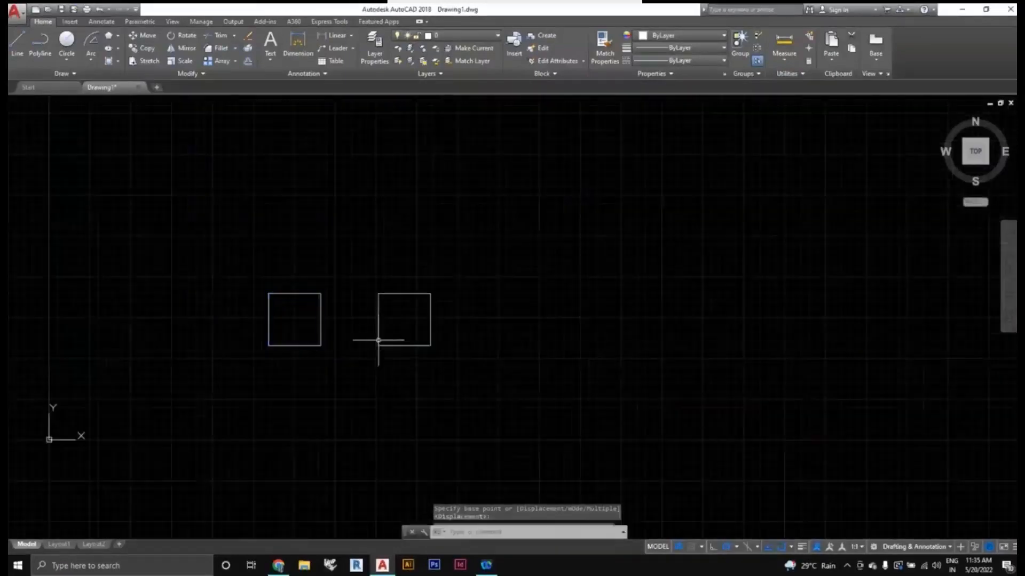
# Step: Copy the right square with the Multiple option from its lower-left corner, placing two evenly spaced copies in a row to its right
pyautogui.moveTo(473, 394); pyautogui.dragTo(422, 390, button='middle')
pyautogui.click(411, 369)
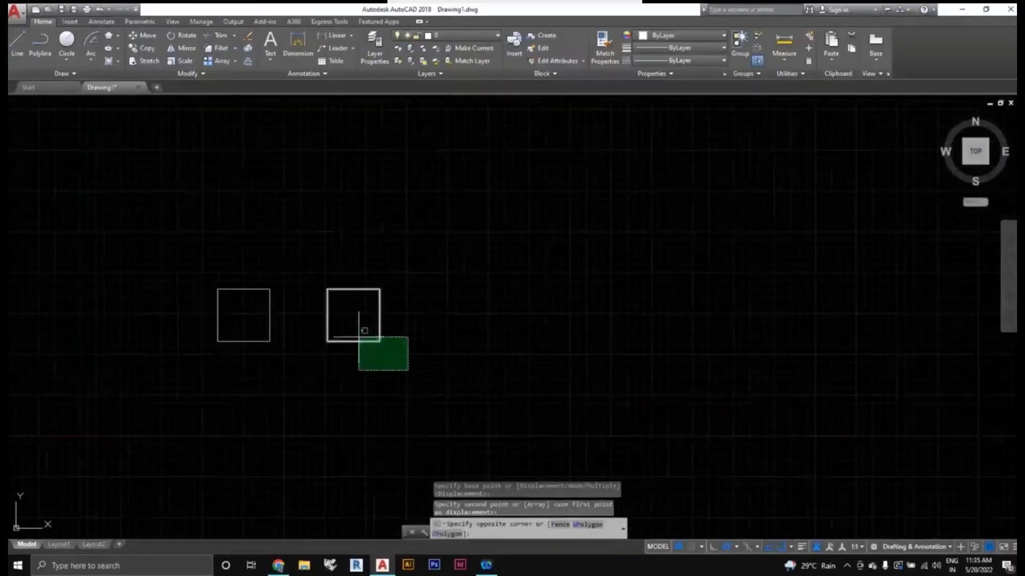
pyautogui.click(356, 335)
pyautogui.click(142, 48)
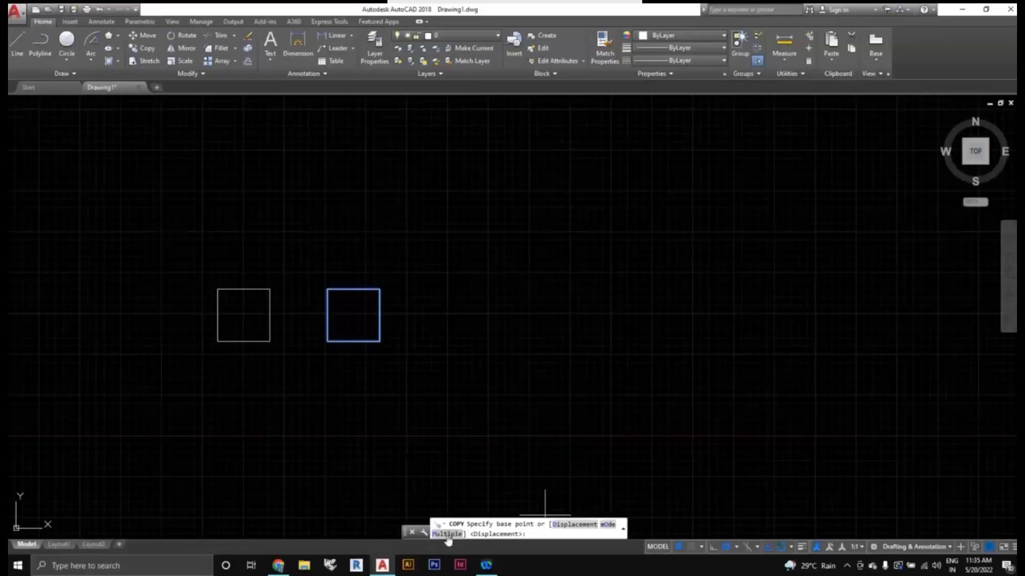
pyautogui.click(447, 534)
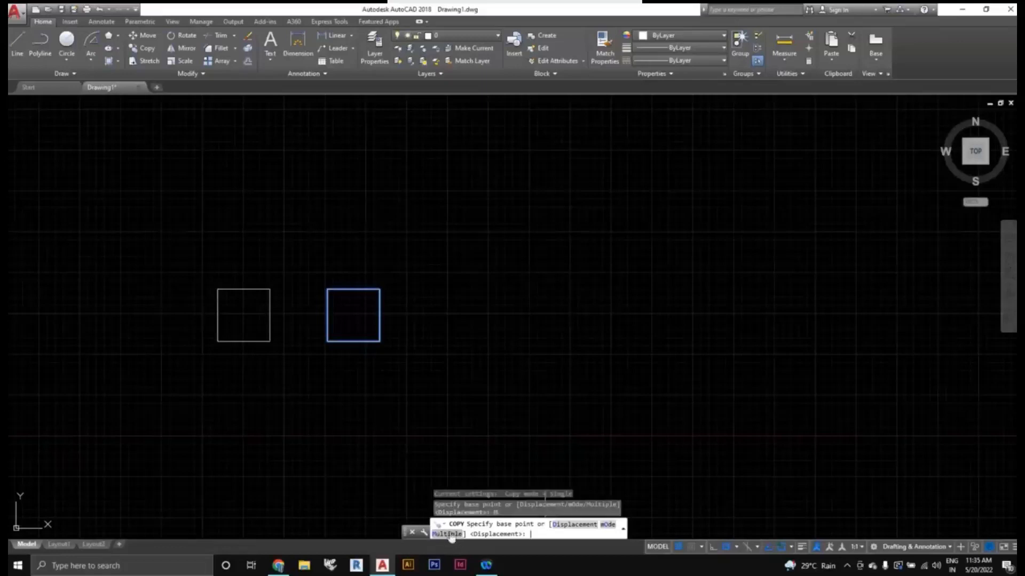
pyautogui.click(327, 341)
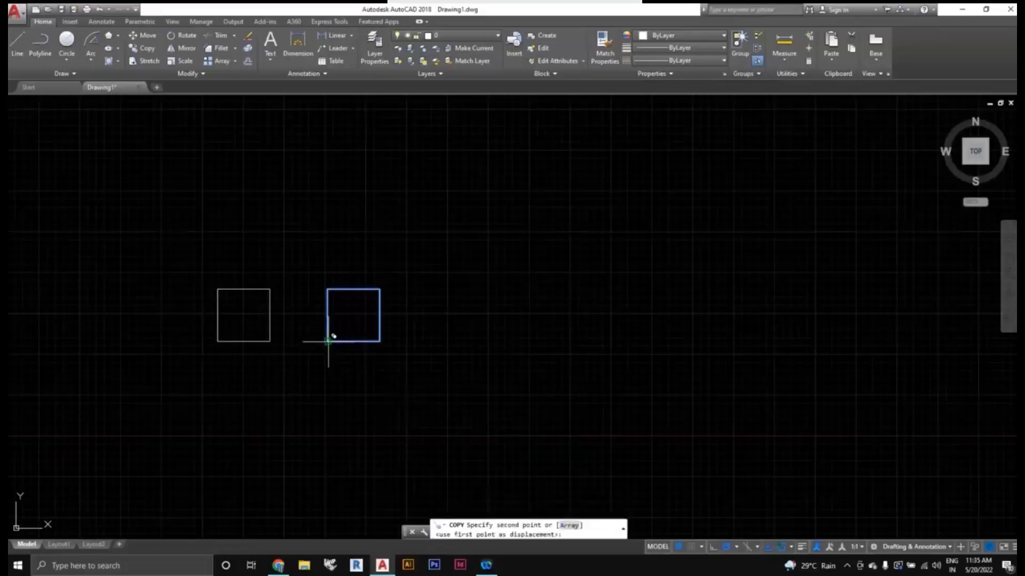
pyautogui.click(398, 341)
pyautogui.click(469, 342)
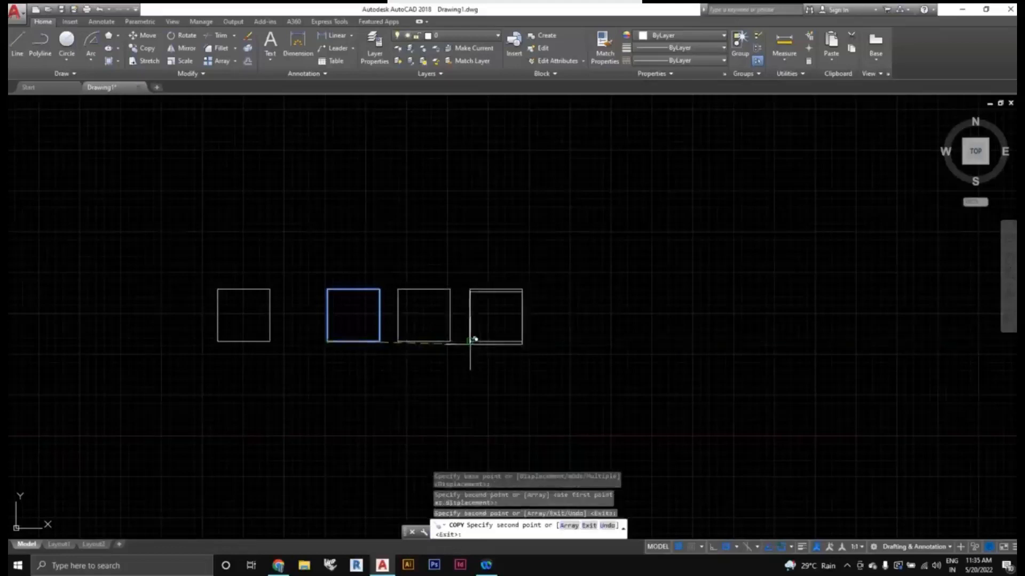
# Step: Place seven more copies of the square, five scattered above the row and two below it, and end the copying
pyautogui.click(469, 269)
pyautogui.click(404, 249)
pyautogui.click(334, 213)
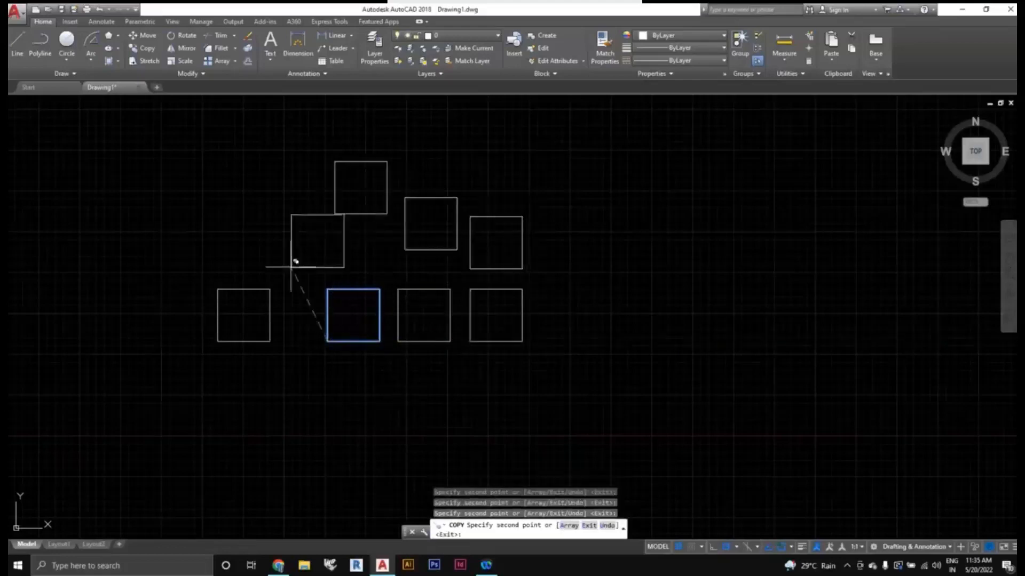
pyautogui.click(275, 268)
pyautogui.click(179, 210)
pyautogui.click(327, 444)
pyautogui.click(477, 426)
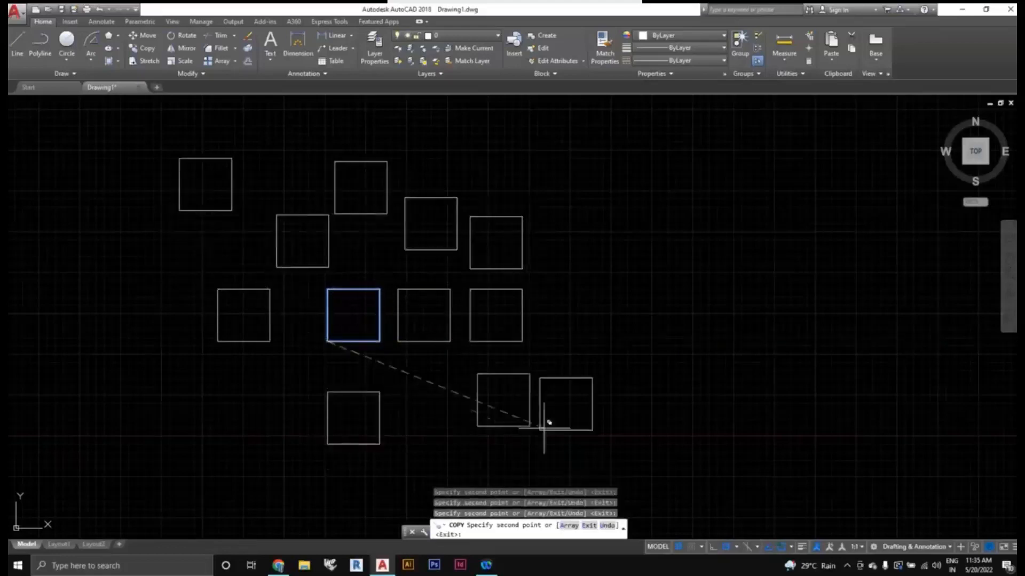
pyautogui.press('Escape')
pyautogui.scroll(-2, 587, 396)
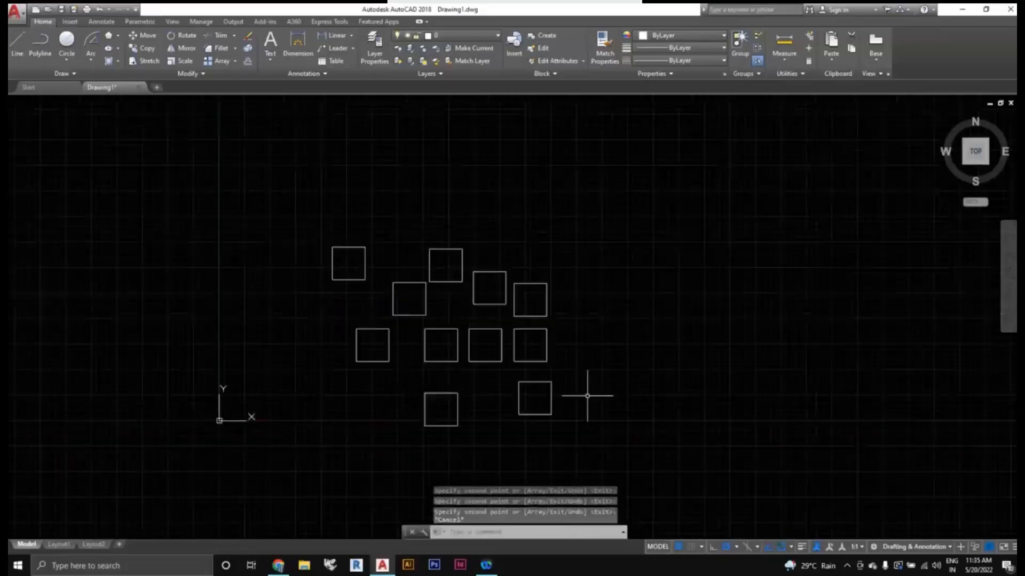
# Step: Copy the lowest right square once from its lower-left corner to a point nearly two side lengths right and one side length up
pyautogui.moveTo(587, 395); pyautogui.dragTo(491, 387, button='middle')
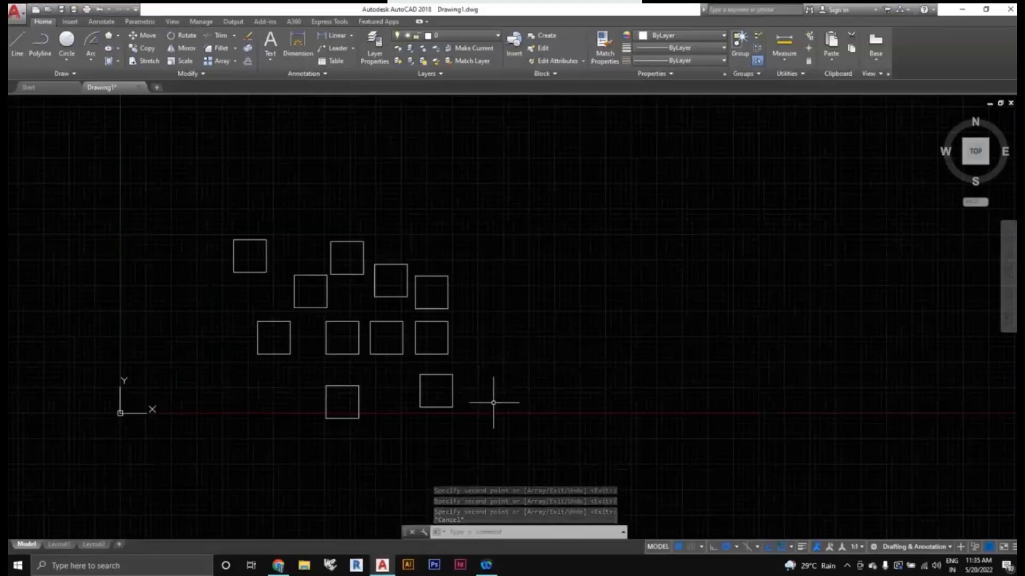
pyautogui.moveTo(492, 403); pyautogui.dragTo(449, 393, button='middle')
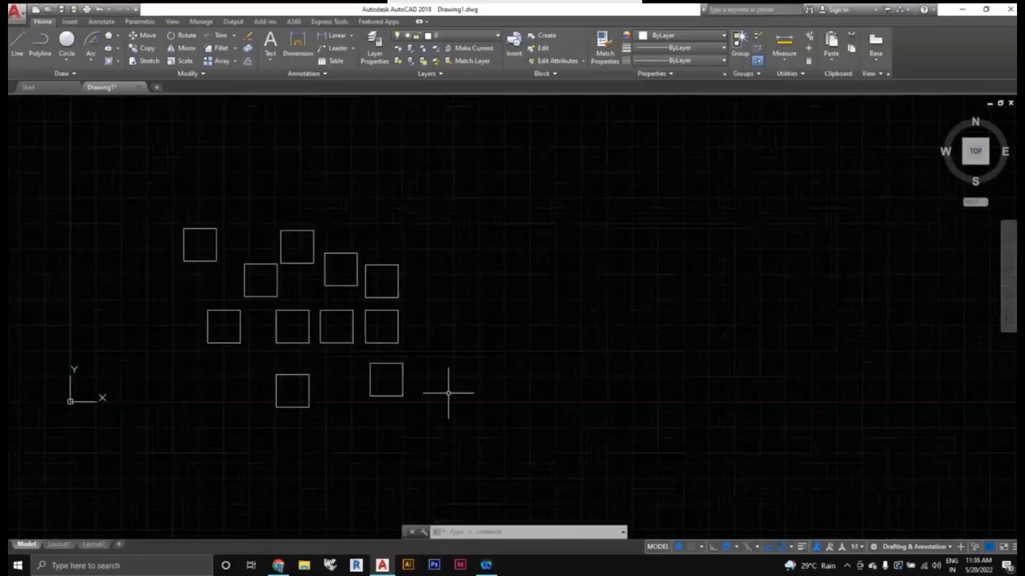
pyautogui.scroll(2, 430, 393)
pyautogui.scroll(-2, 429, 395)
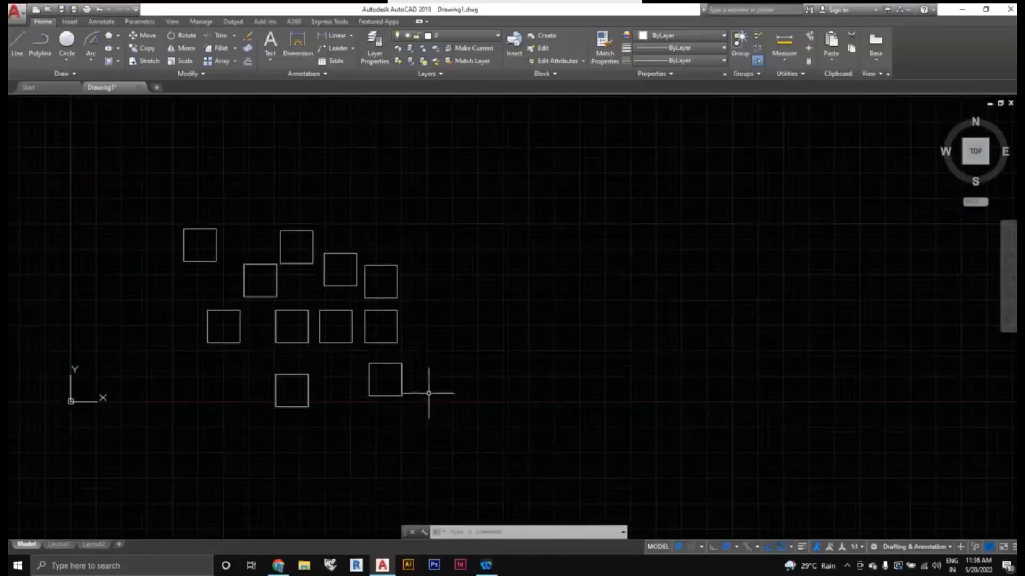
pyautogui.write('co')
pyautogui.press('space')
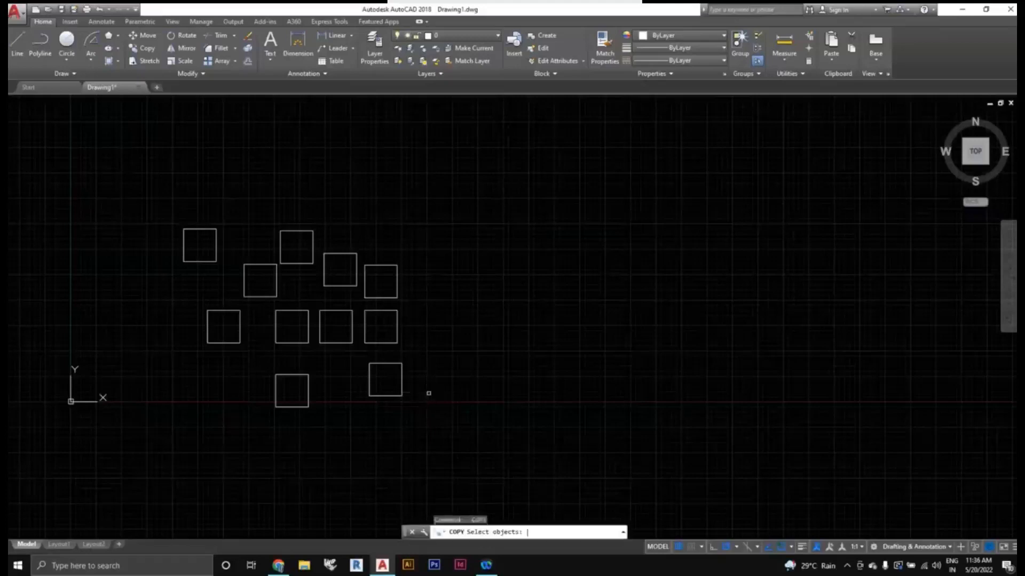
pyautogui.click(401, 394)
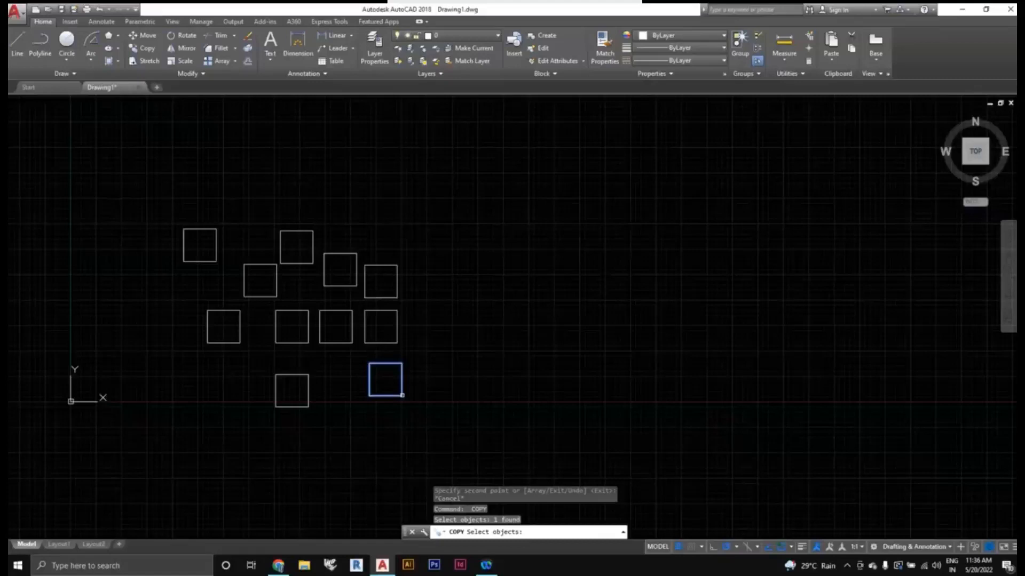
pyautogui.scroll(2, 403, 395)
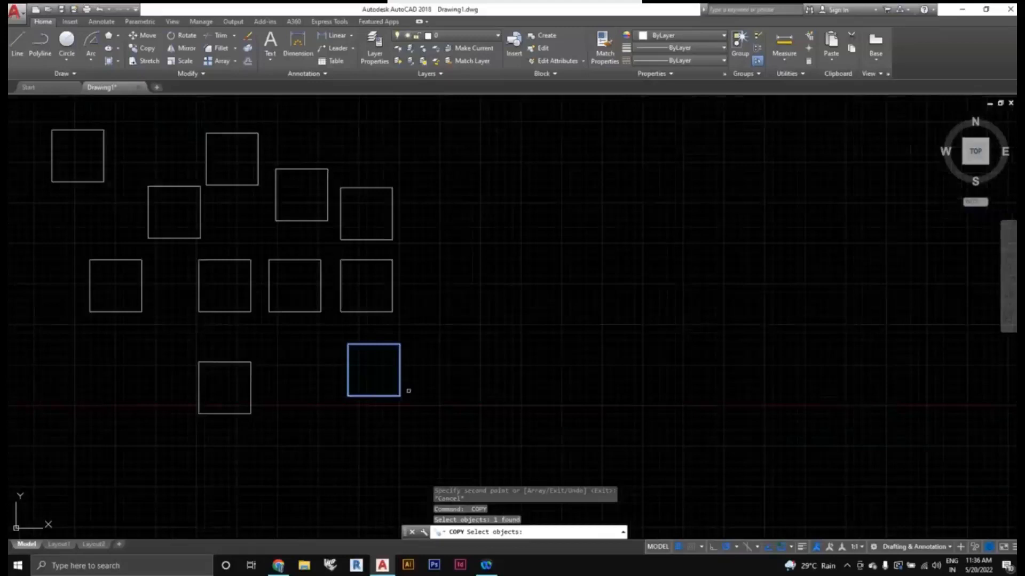
pyautogui.press('Return')
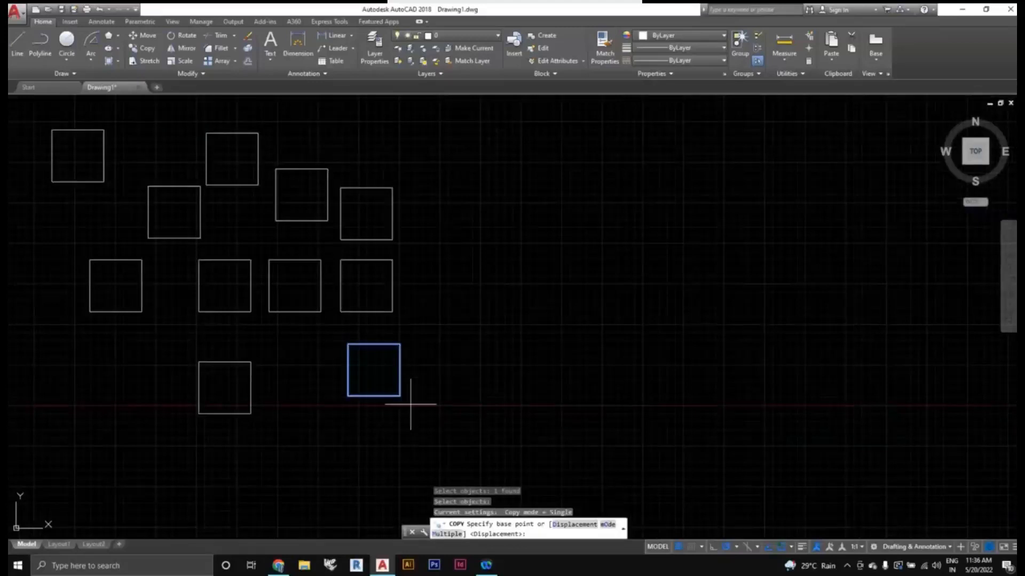
pyautogui.click(348, 396)
pyautogui.click(439, 343)
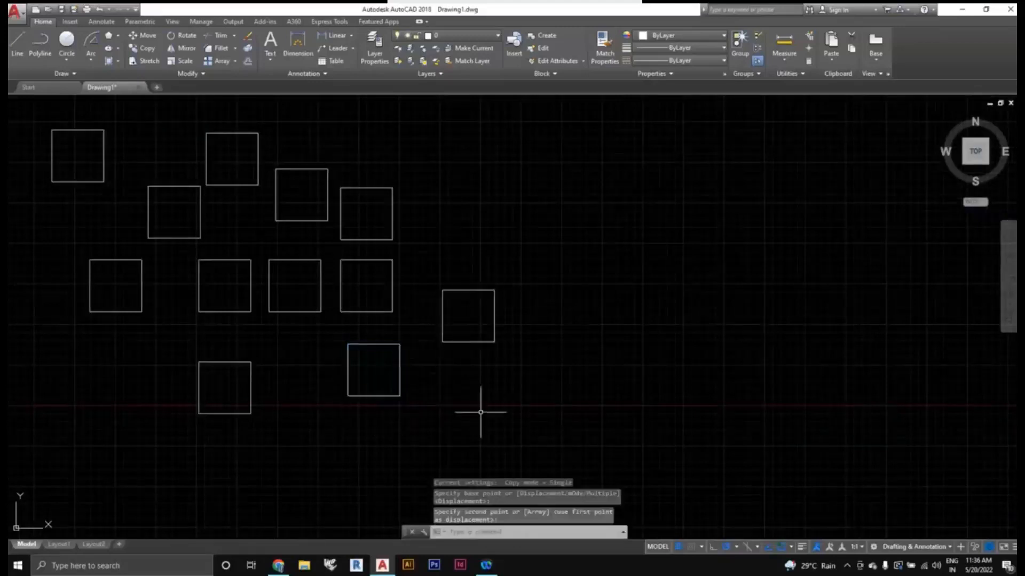
# Step: Draw three connected lines forming a U open to the left, about four square sides wide and two high, right of the squares
pyautogui.scroll(-5, 475, 397)
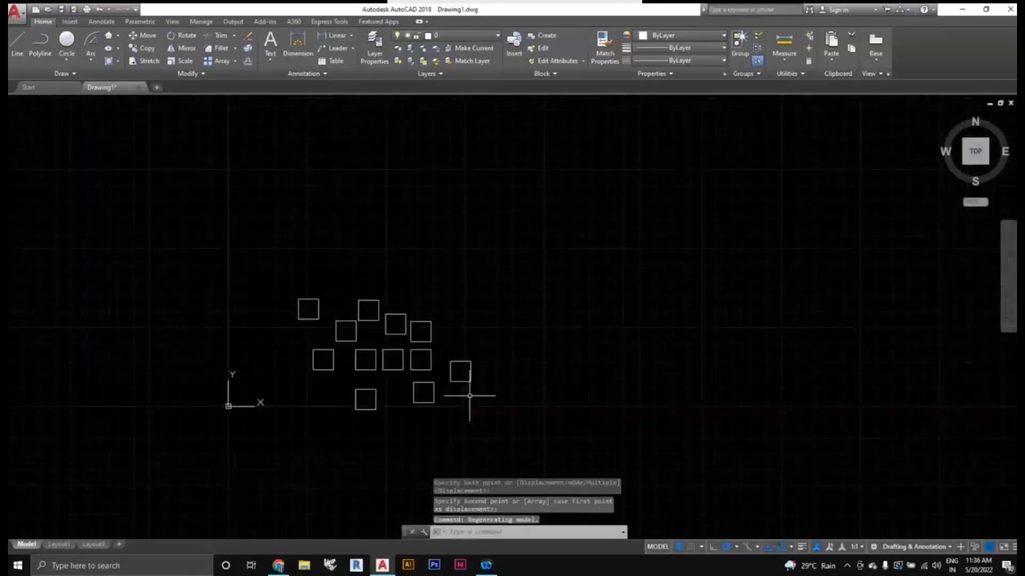
pyautogui.scroll(-2, 482, 407)
pyautogui.scroll(3, 469, 400)
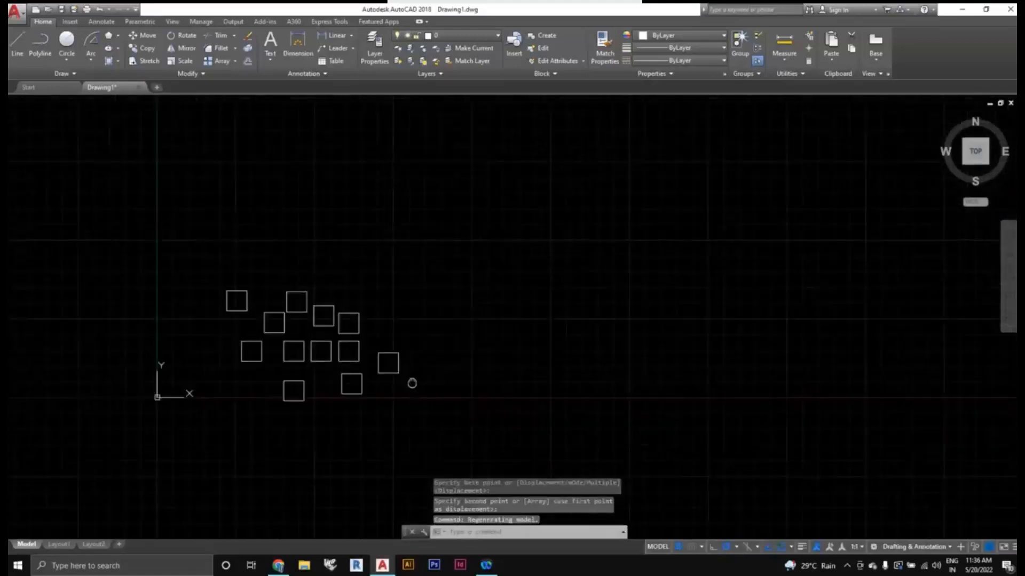
pyautogui.moveTo(389, 358)
pyautogui.mouseDown(button='middle')
pyautogui.moveTo(398, 368)
pyautogui.moveTo(391, 329)
pyautogui.mouseUp(button='middle')
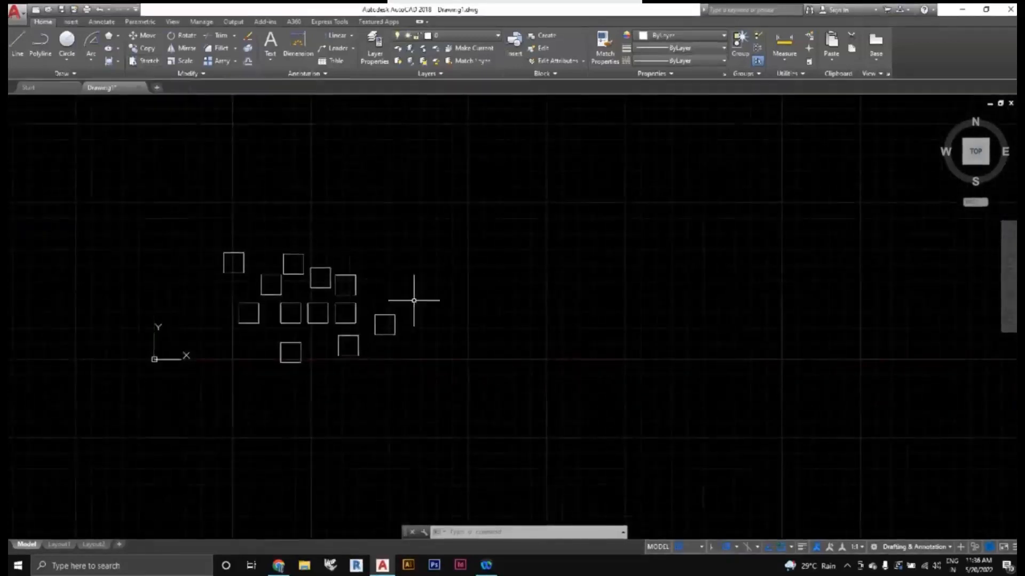
pyautogui.moveTo(414, 297); pyautogui.dragTo(402, 316, button='middle')
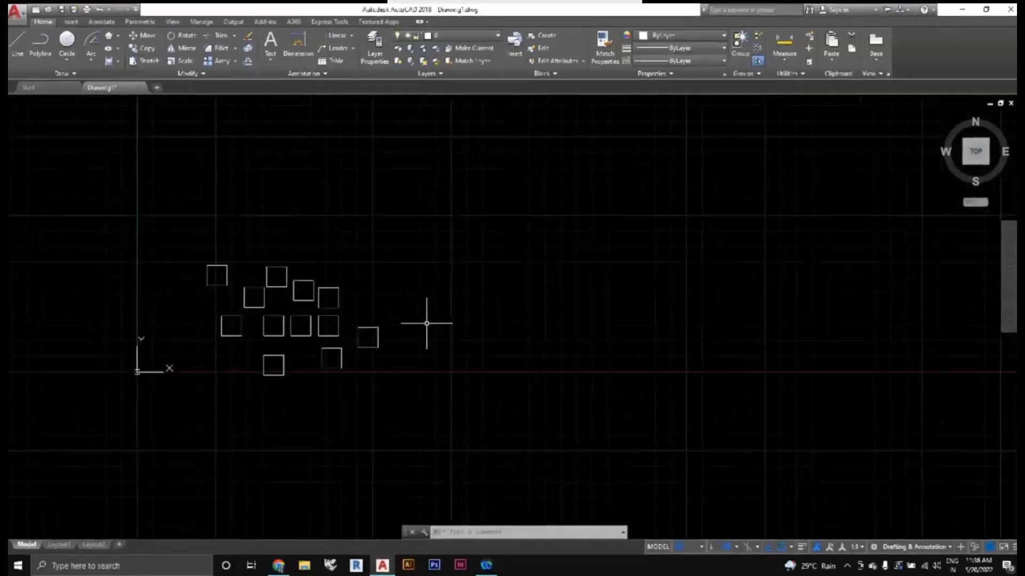
pyautogui.write('l')
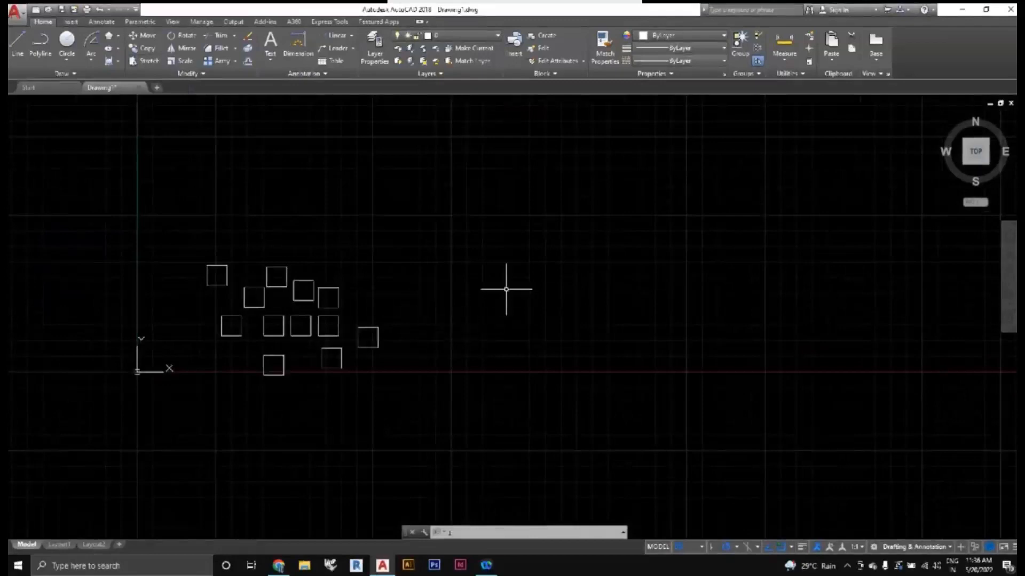
pyautogui.press('Return')
pyautogui.click(481, 260)
pyautogui.click(558, 260)
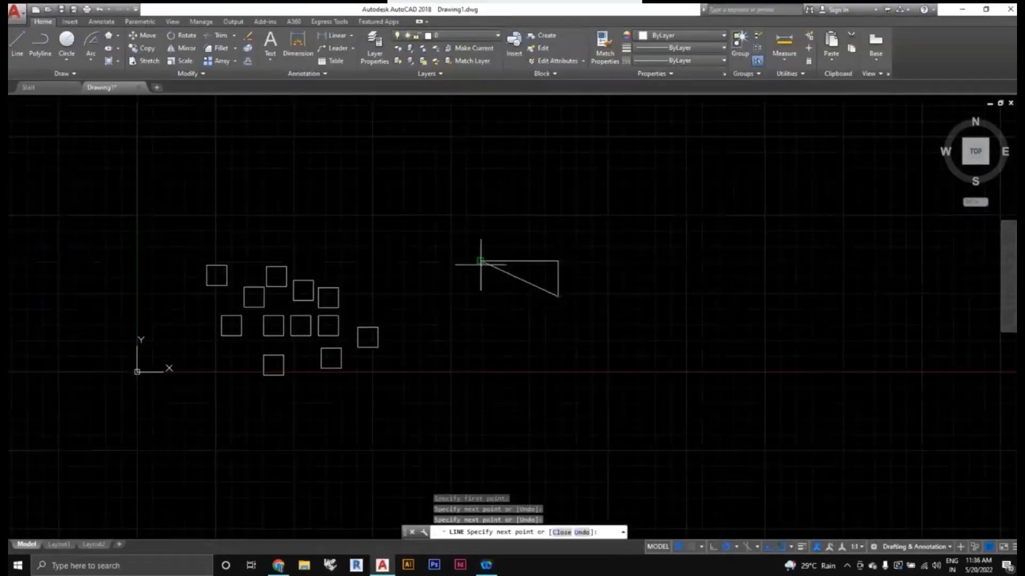
pyautogui.click(480, 297)
pyautogui.scroll(-3, 533, 320)
pyautogui.scroll(4, 485, 236)
pyautogui.scroll(-2, 536, 314)
pyautogui.press('Escape')
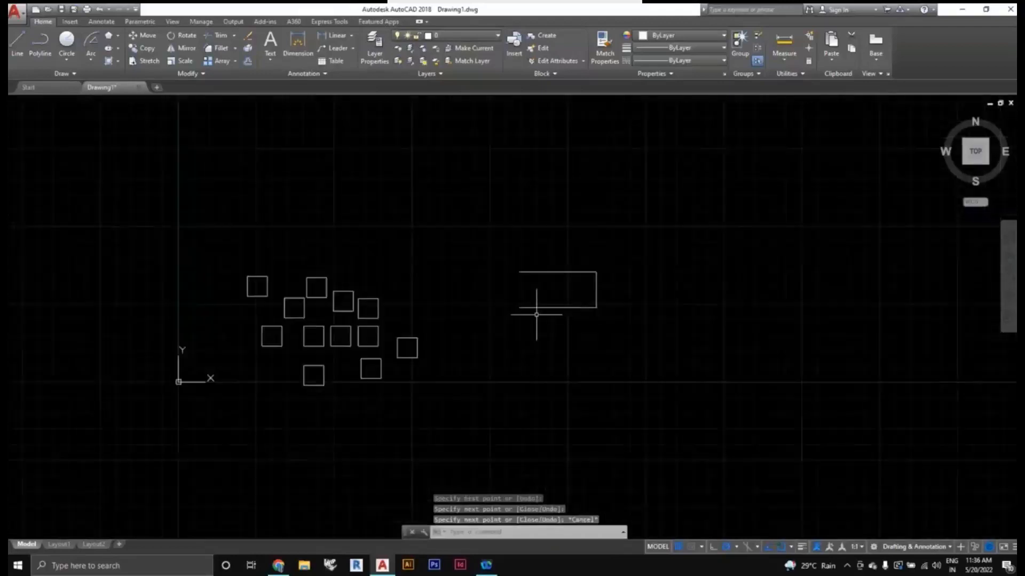
# Step: Draw a vertical line about eight square sides long between the squares and the open U shape
pyautogui.press('Return')
pyautogui.click(452, 193)
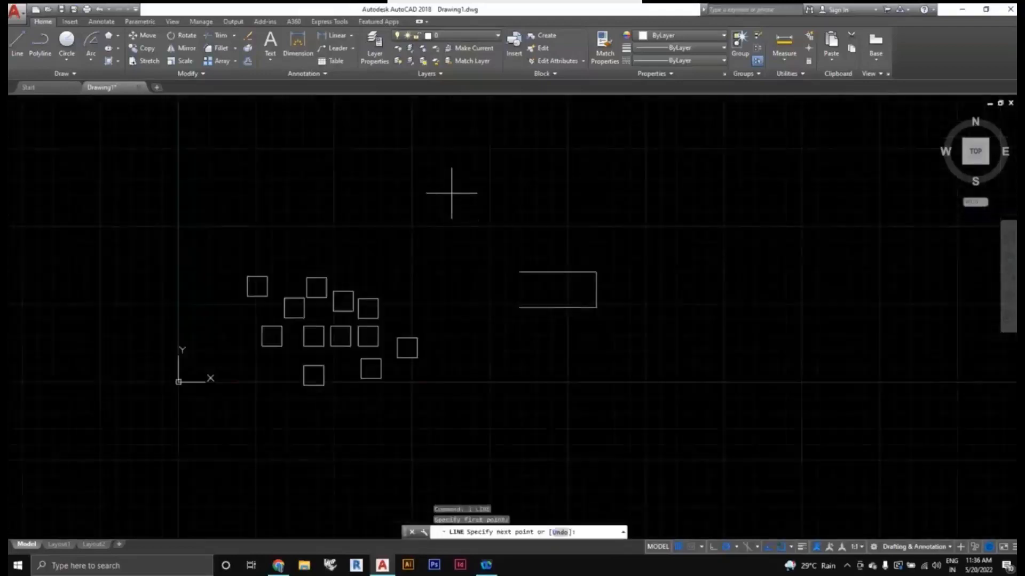
pyautogui.click(452, 363)
pyautogui.press('Escape')
# Step: Move the vertical line by its midpoint onto the open left side of the U shape
pyautogui.moveTo(464, 349); pyautogui.dragTo(441, 342)
pyautogui.write('m')
pyautogui.press('Return')
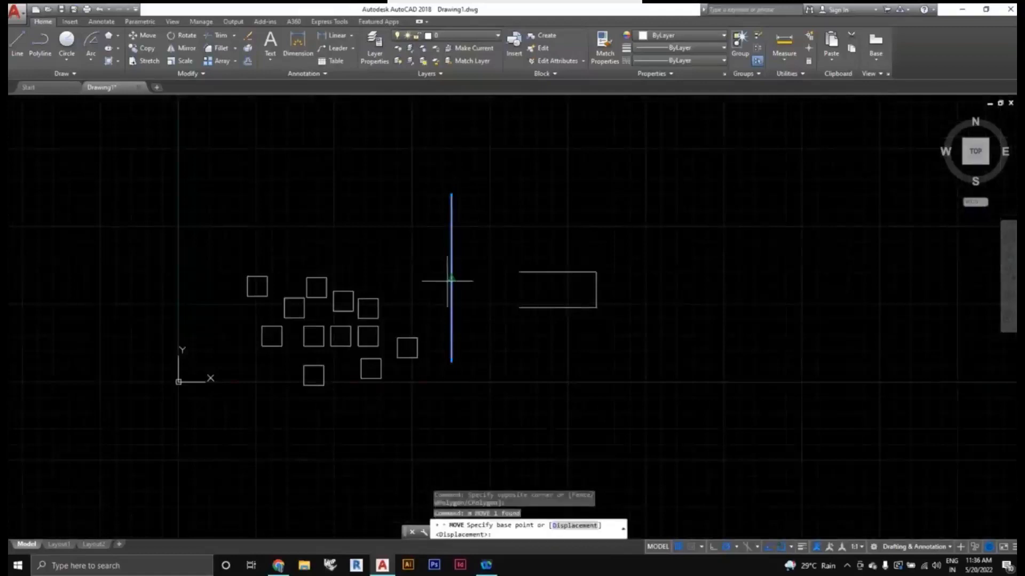
pyautogui.click(450, 280)
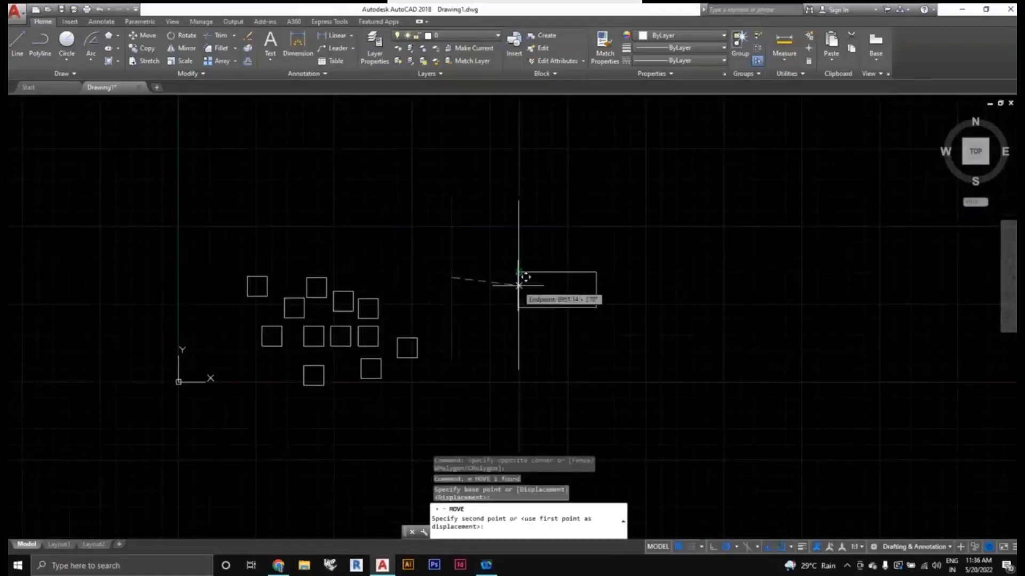
pyautogui.click(518, 285)
pyautogui.scroll(2, 535, 334)
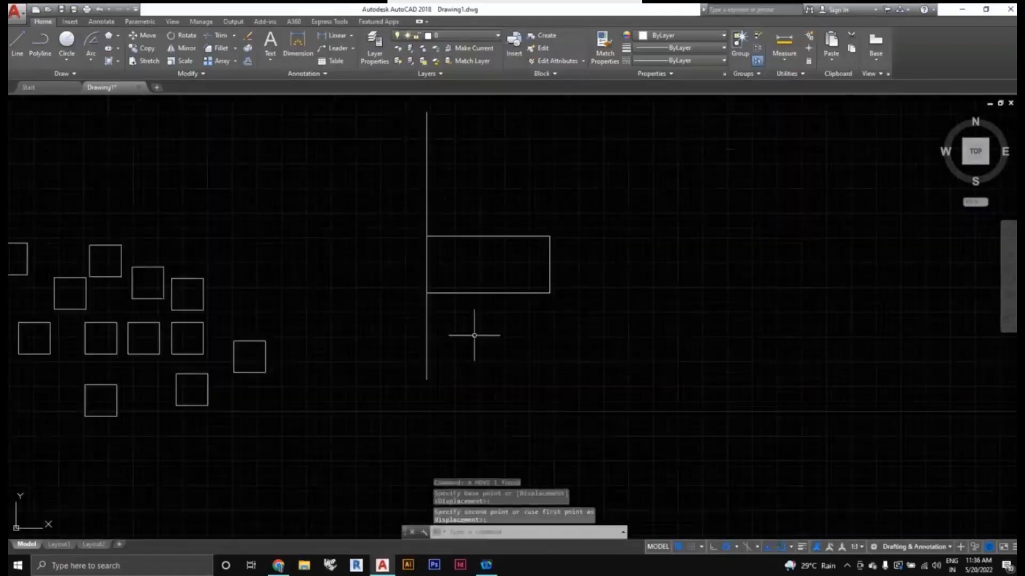
# Step: Move the vertical line from the U shape's lower-left endpoint horizontally to the left by about two square sides
pyautogui.click(474, 376)
pyautogui.click(422, 357)
pyautogui.scroll(-2, 497, 389)
pyautogui.moveTo(496, 389); pyautogui.dragTo(450, 371, button='middle')
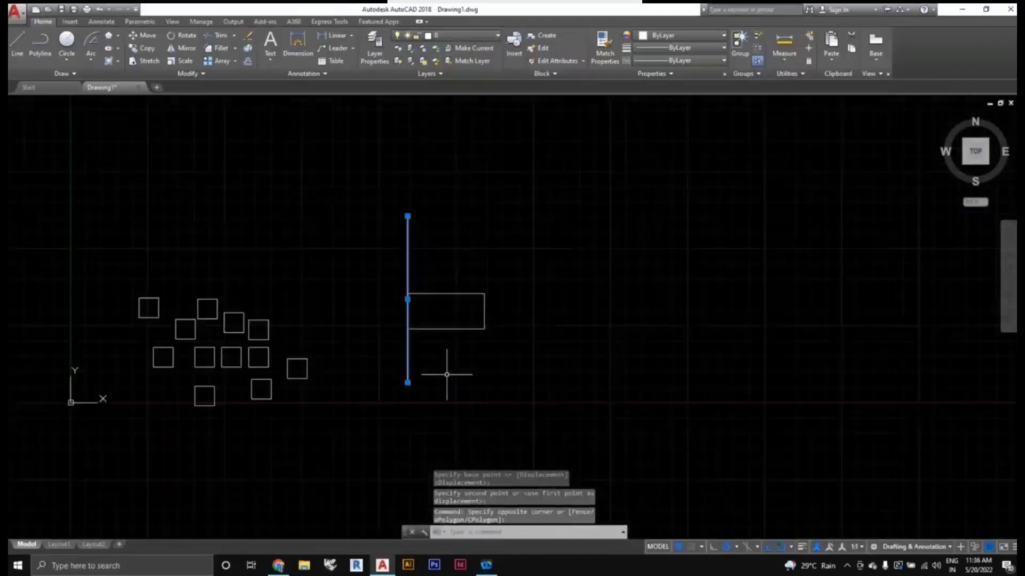
pyautogui.write('m')
pyautogui.press('Return')
pyautogui.click(408, 329)
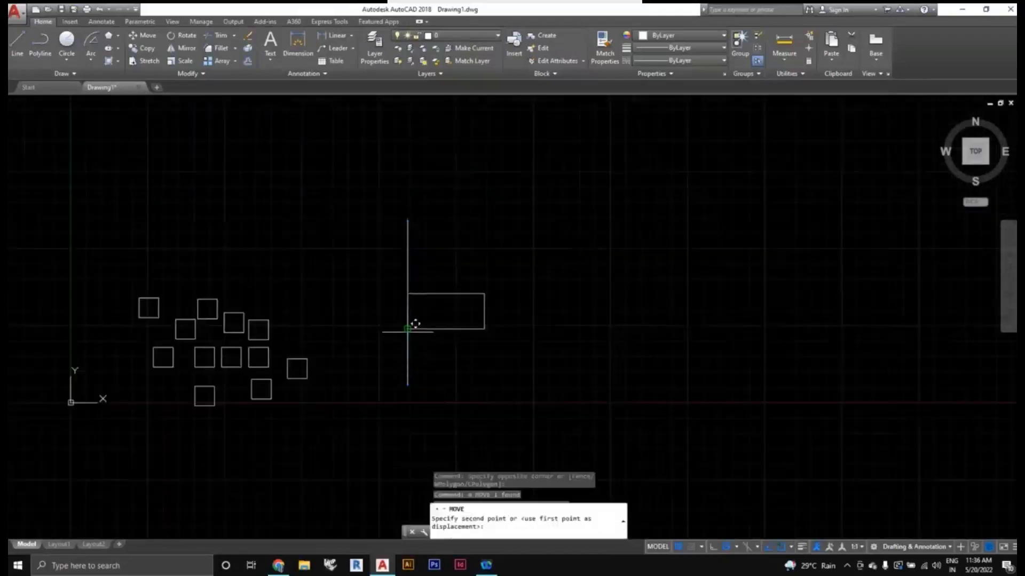
pyautogui.click(368, 328)
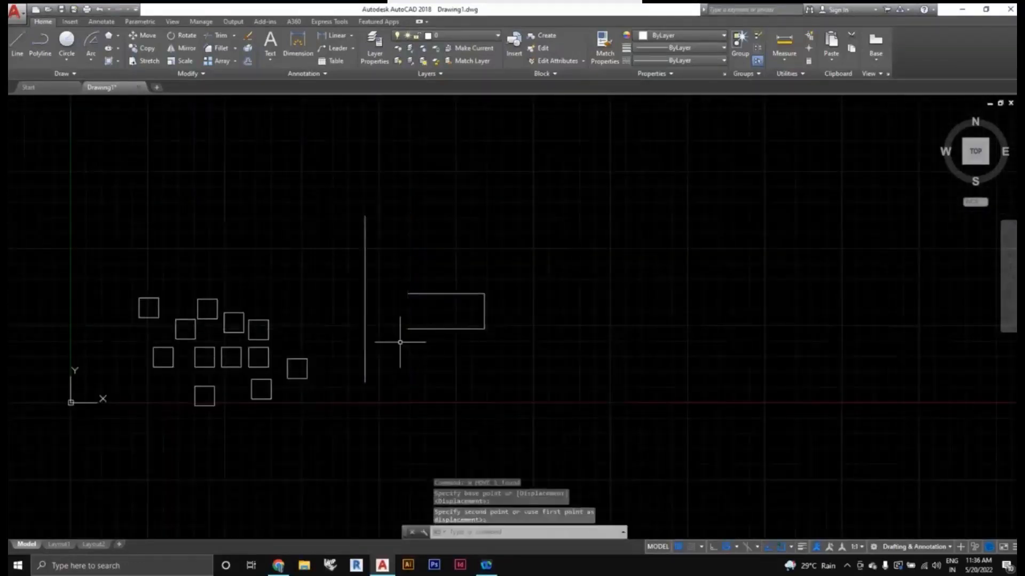
# Step: Stretch the open ends of the U shape horizontally to the left onto the vertical line, using the lower-left endpoint as base point
pyautogui.scroll(2, 416, 341)
pyautogui.click(466, 358)
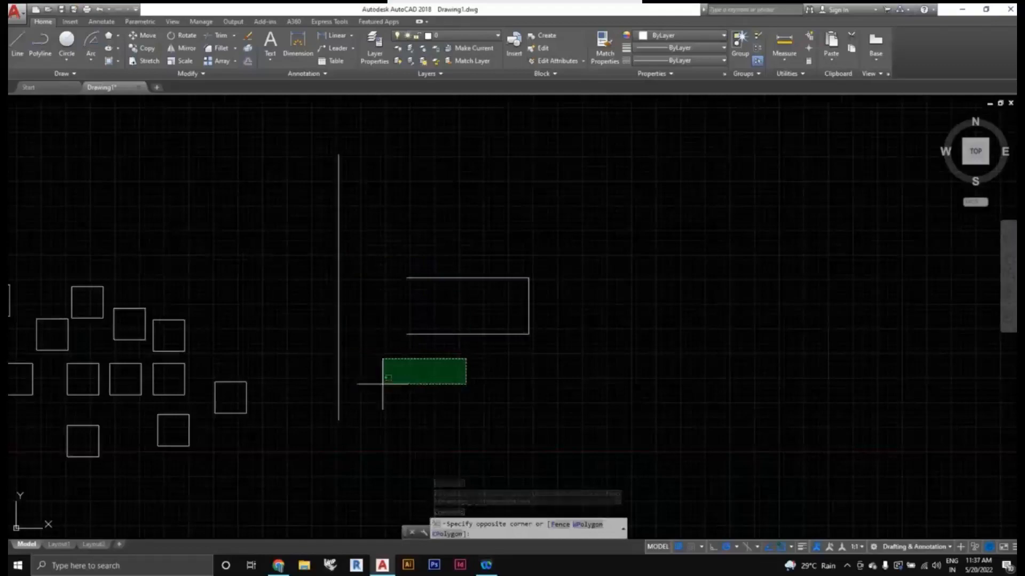
pyautogui.click(430, 369)
pyautogui.moveTo(433, 362); pyautogui.dragTo(438, 374, button='middle')
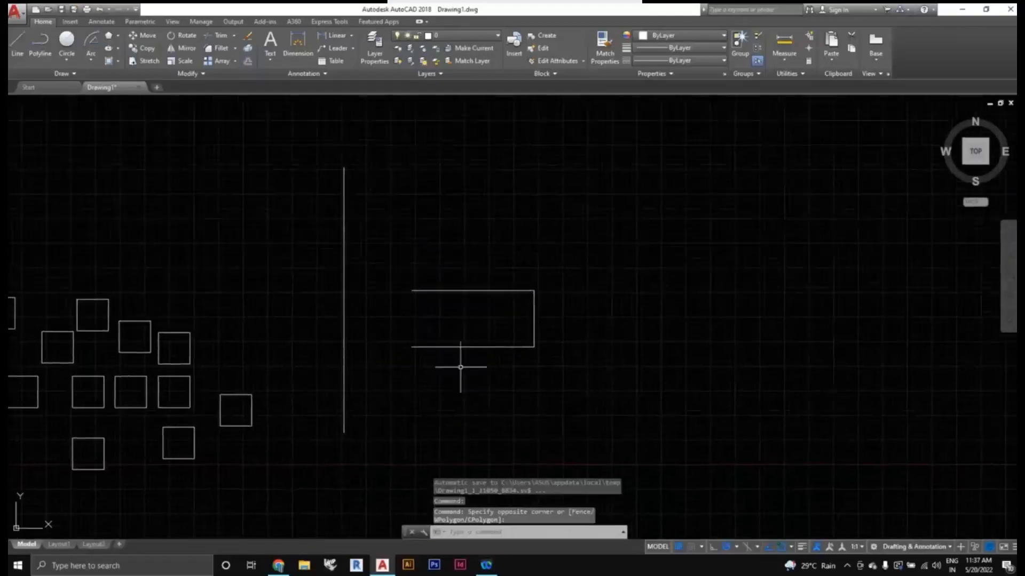
pyautogui.click(462, 367)
pyautogui.click(408, 277)
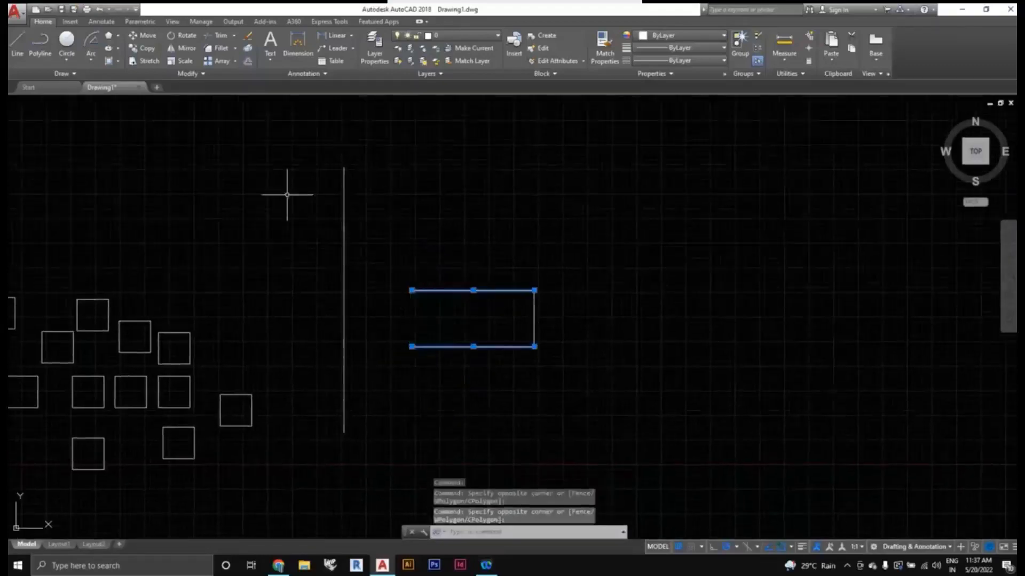
pyautogui.click(142, 61)
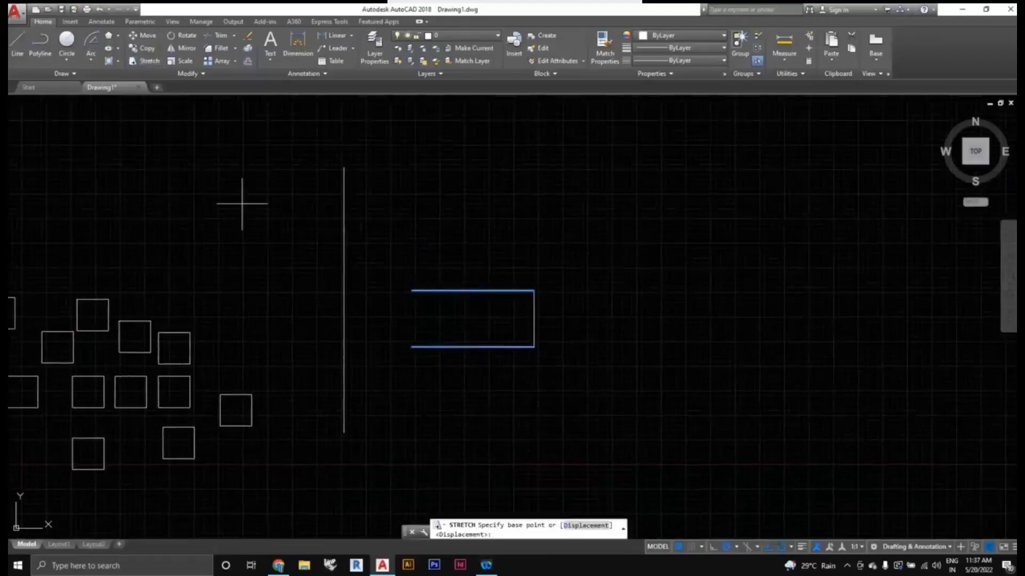
pyautogui.click(411, 347)
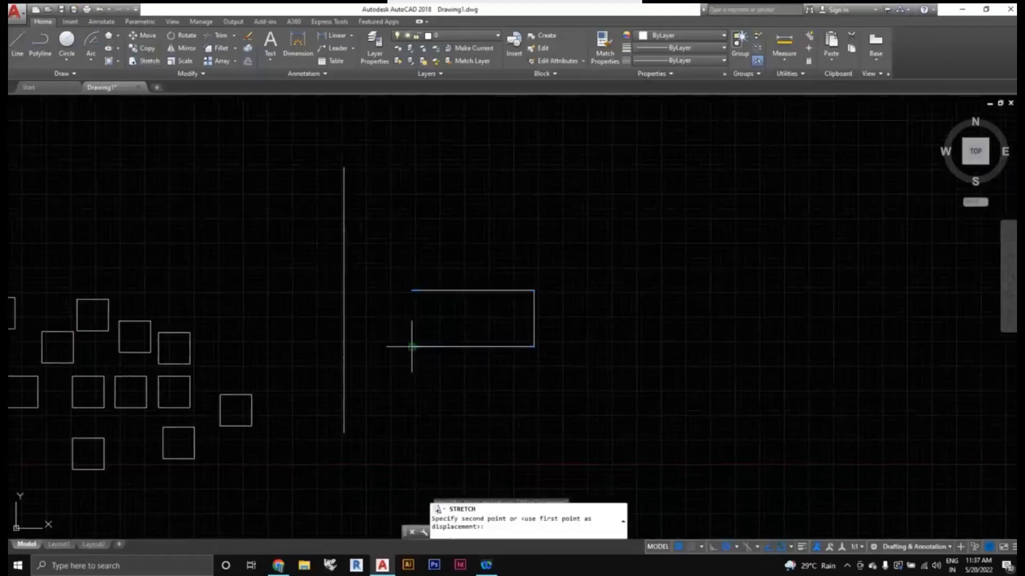
pyautogui.click(343, 347)
pyautogui.scroll(-2, 537, 382)
pyautogui.moveTo(538, 382); pyautogui.dragTo(476, 375, button='middle')
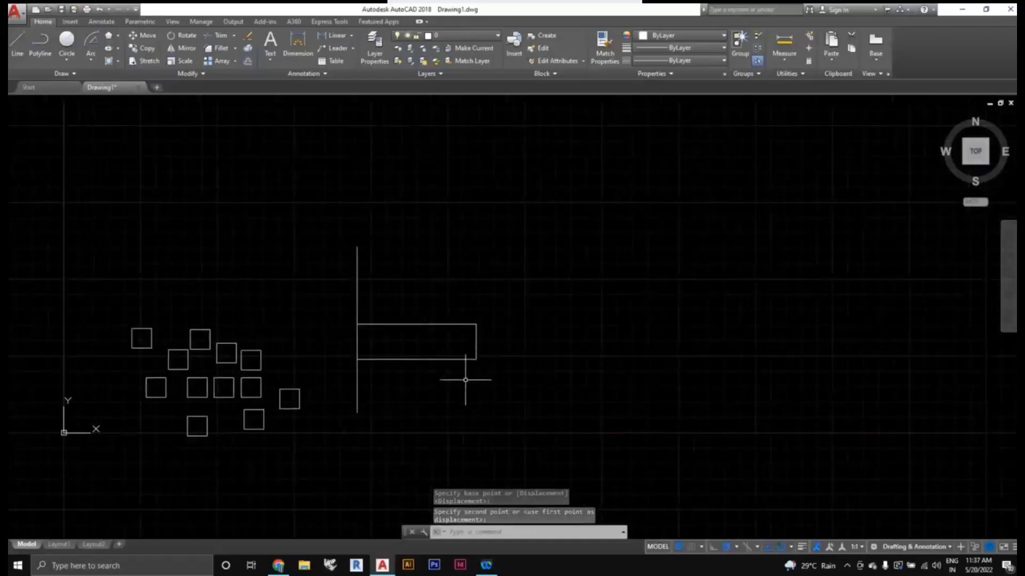
# Step: Draw a second vertical line, about as long as the first, well to the right of the closed rectangle
pyautogui.moveTo(469, 389)
pyautogui.mouseDown(button='middle')
pyautogui.moveTo(458, 327)
pyautogui.moveTo(428, 370)
pyautogui.mouseUp(button='middle')
pyautogui.scroll(-2, 418, 326)
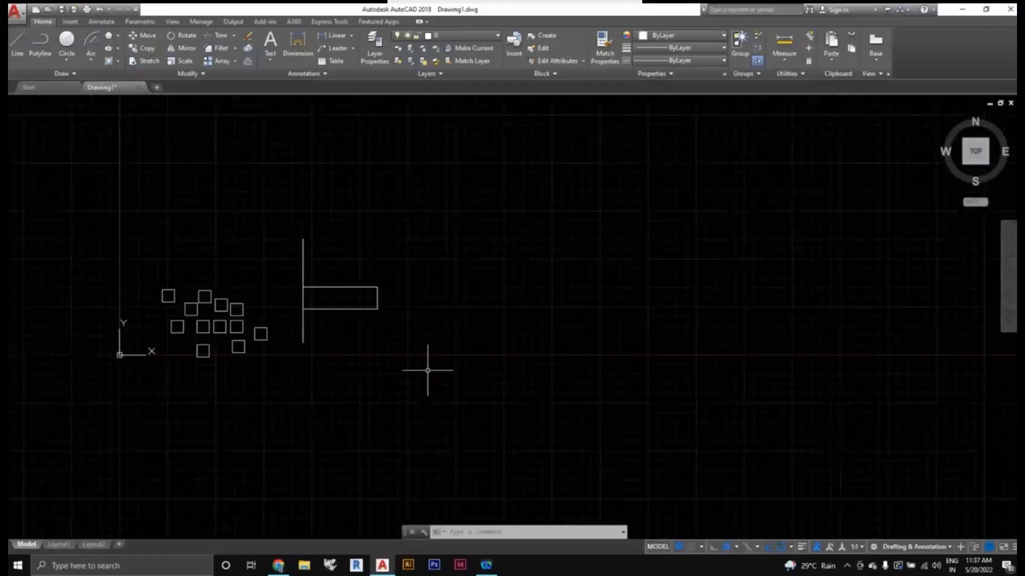
pyautogui.write('l')
pyautogui.press('Return')
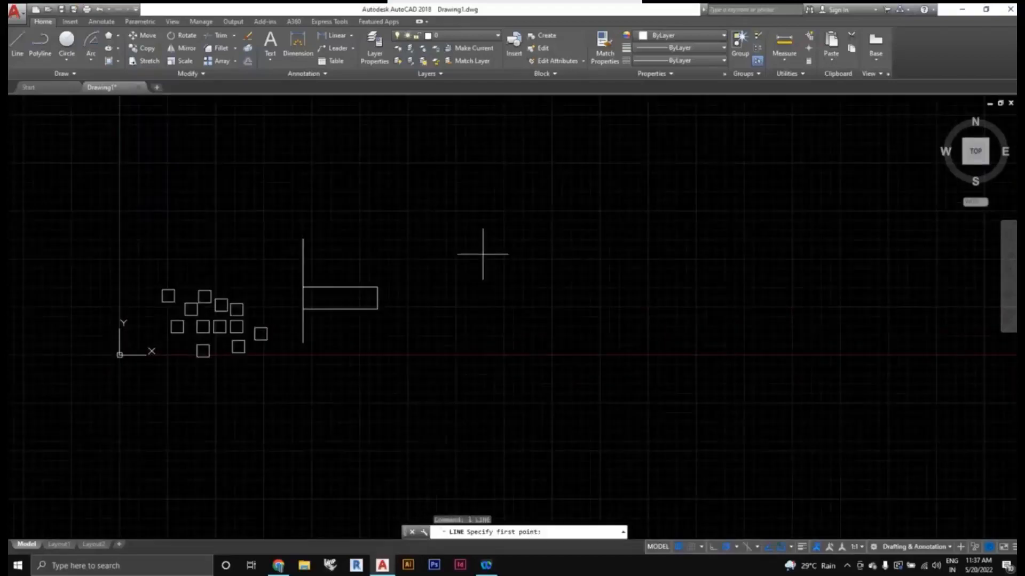
pyautogui.click(478, 232)
pyautogui.click(479, 341)
pyautogui.press('Escape')
# Step: Copy the rectangle's three U-shaped lines horizontally by their lower-left endpoint to a spot just right of the second vertical line
pyautogui.click(381, 331)
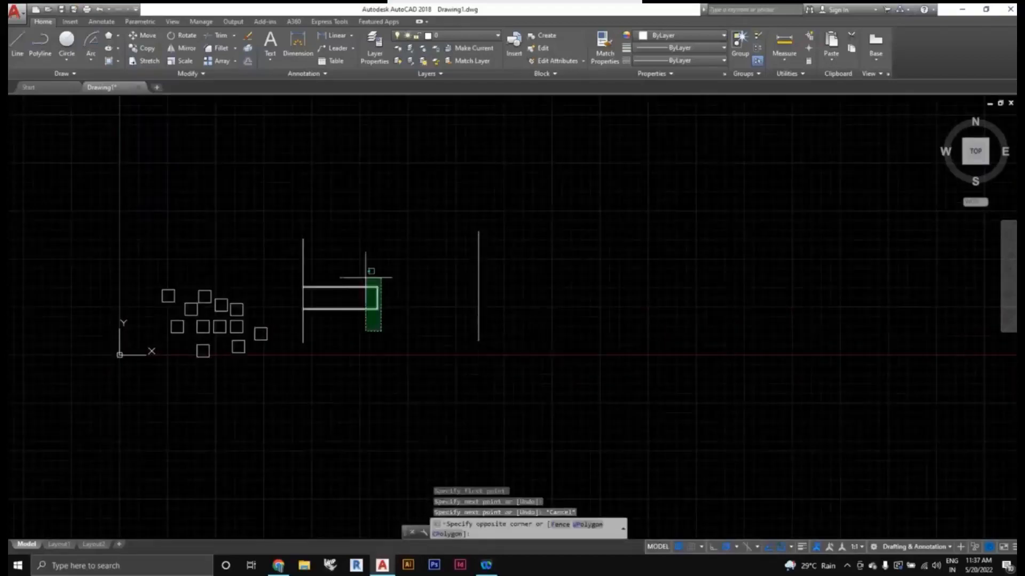
pyautogui.click(371, 271)
pyautogui.write('c')
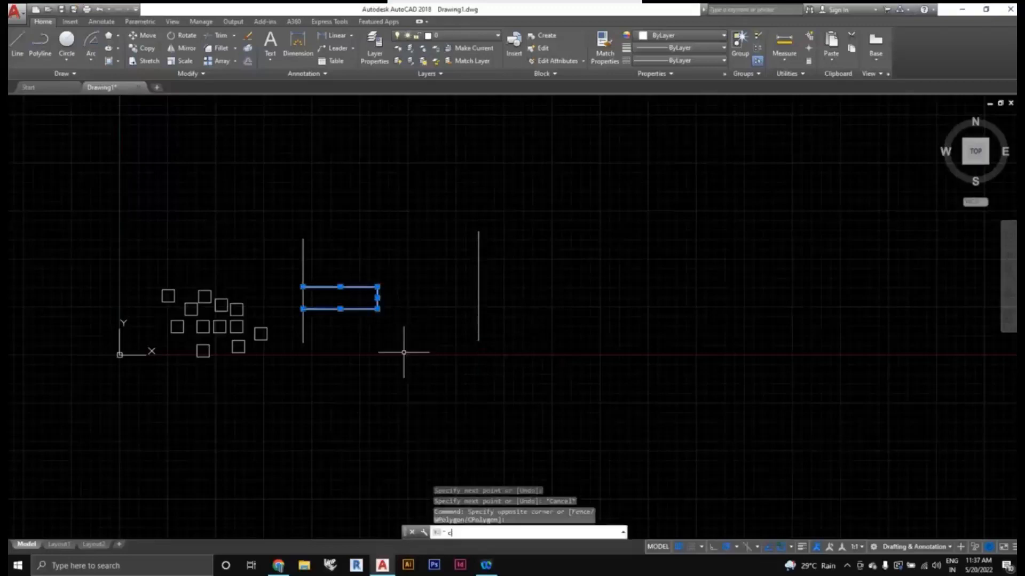
pyautogui.write('o')
pyautogui.press('Return')
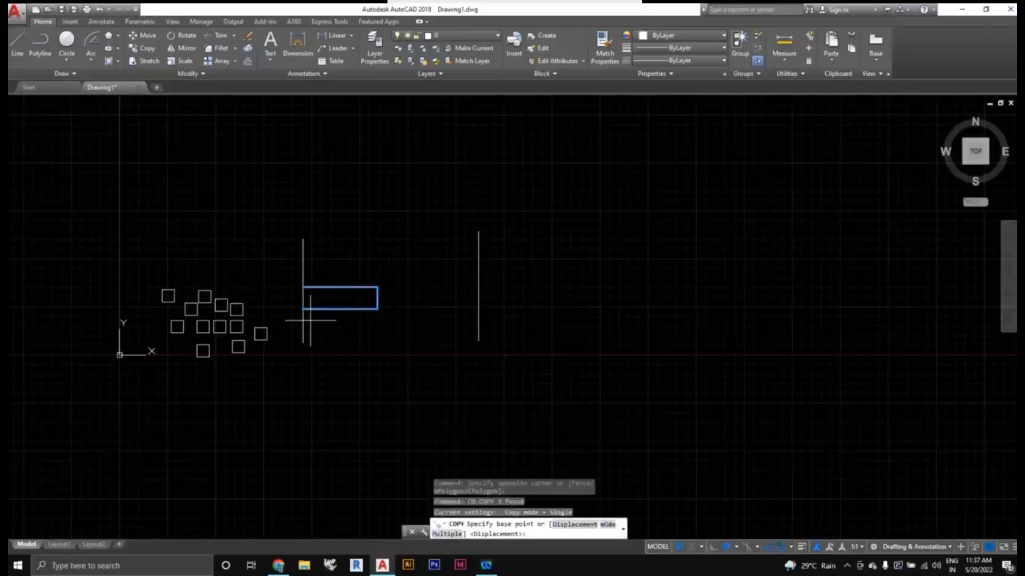
pyautogui.click(302, 308)
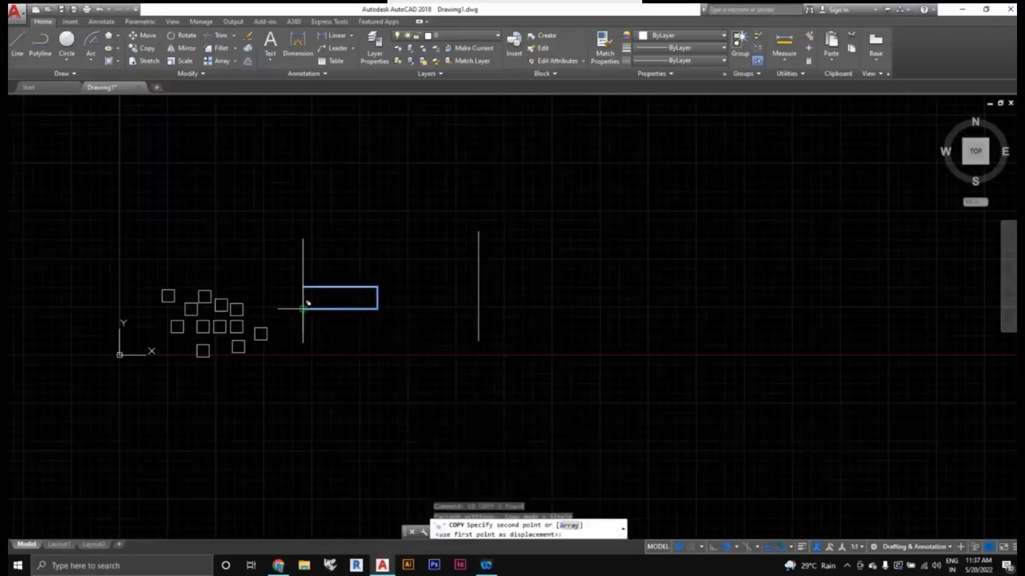
pyautogui.click(515, 308)
# Step: Extend both horizontal lines of the copied U shape to the second vertical line as boundary edge
pyautogui.scroll(2, 518, 361)
pyautogui.moveTo(515, 368); pyautogui.dragTo(481, 395, button='middle')
pyautogui.click(463, 372)
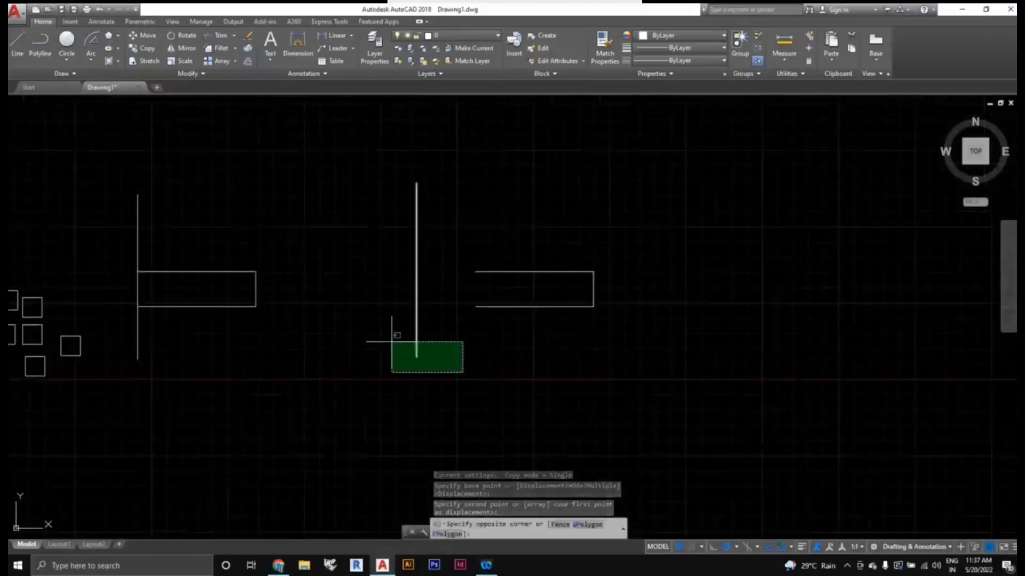
pyautogui.click(390, 344)
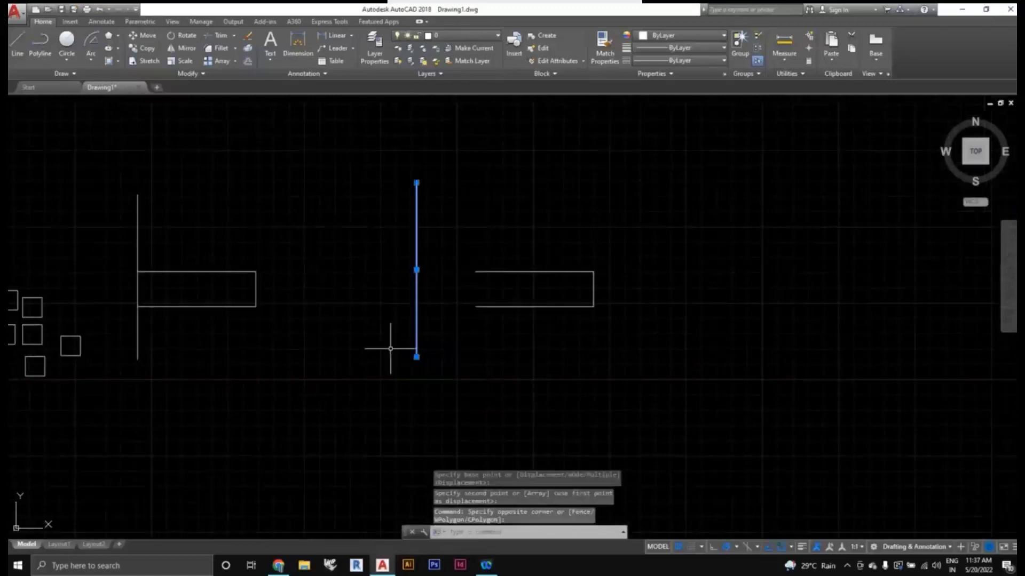
pyautogui.write('ex')
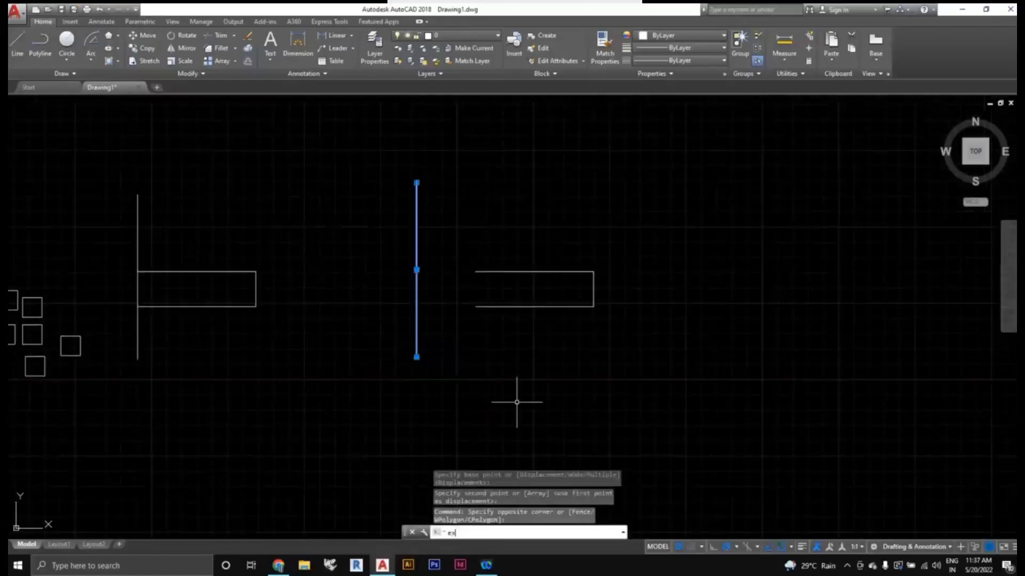
pyautogui.press('Return')
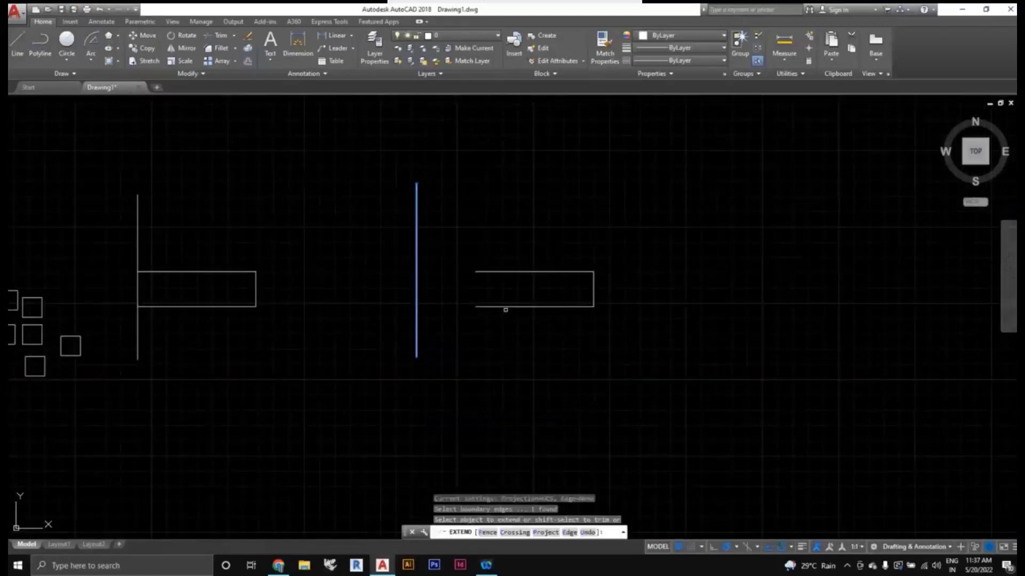
pyautogui.click(519, 364)
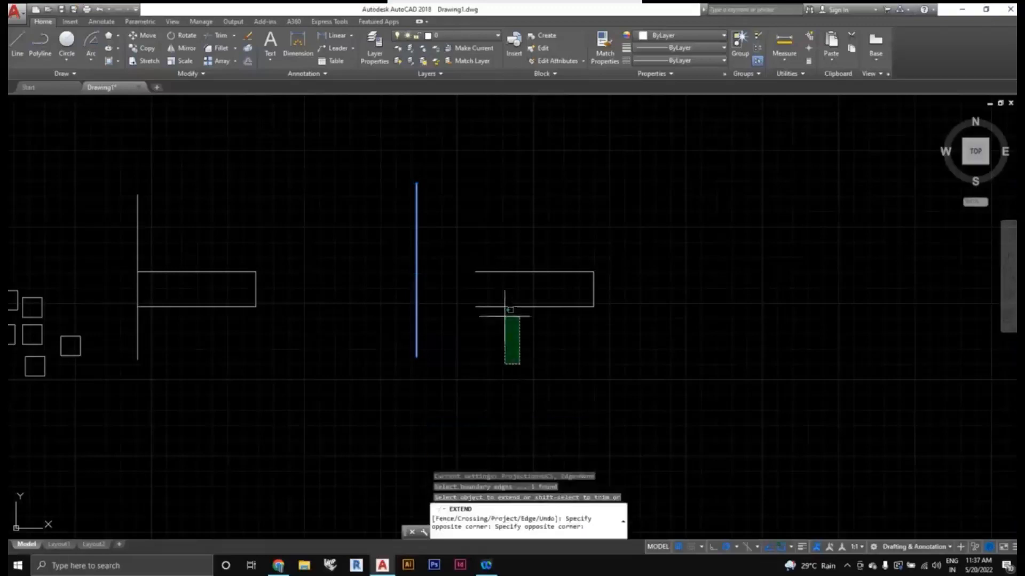
pyautogui.click(497, 287)
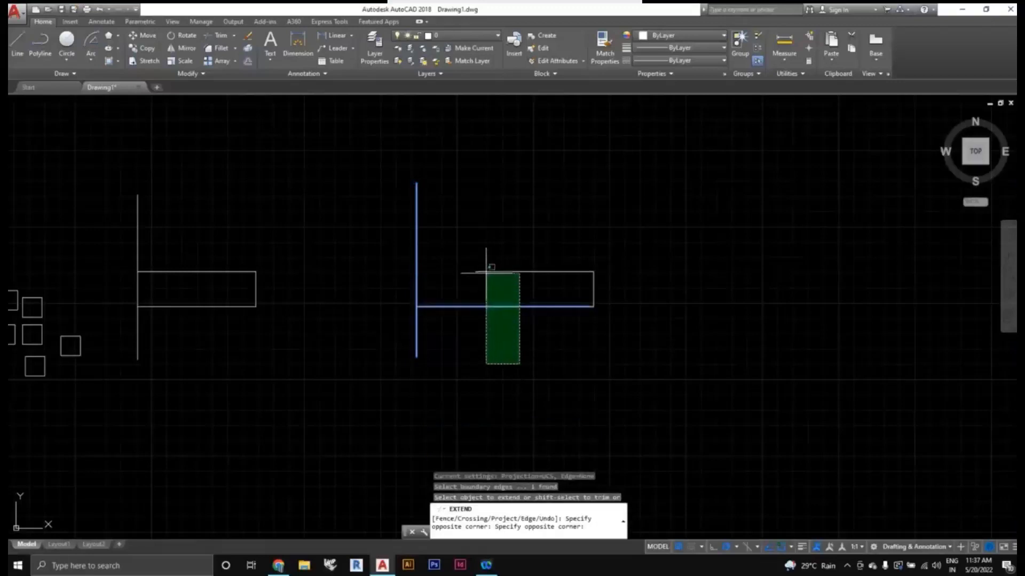
pyautogui.click(485, 256)
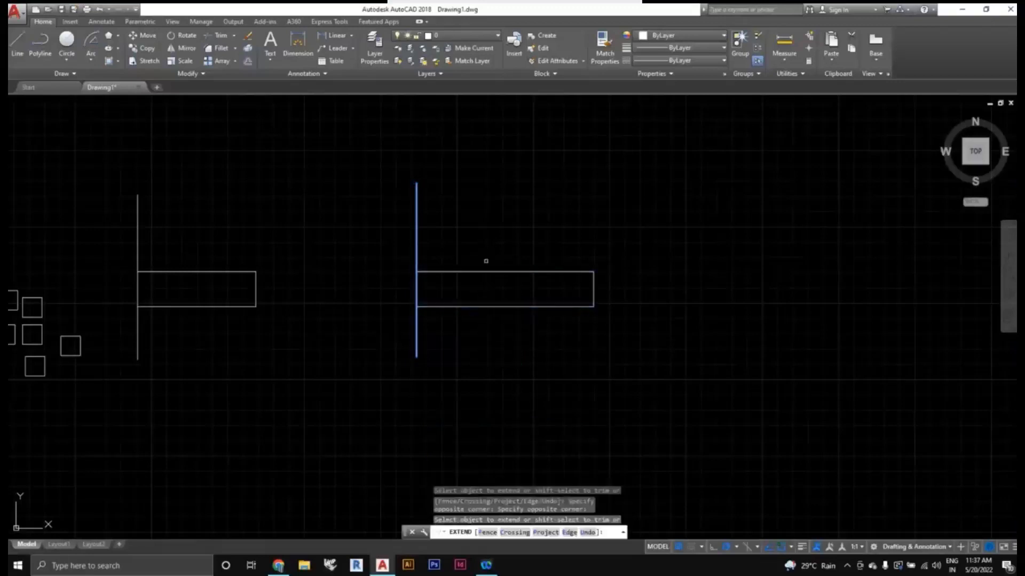
pyautogui.click(618, 340)
pyautogui.scroll(-2, 536, 362)
pyautogui.moveTo(537, 364); pyautogui.dragTo(506, 375, button='middle')
pyautogui.press('Escape')
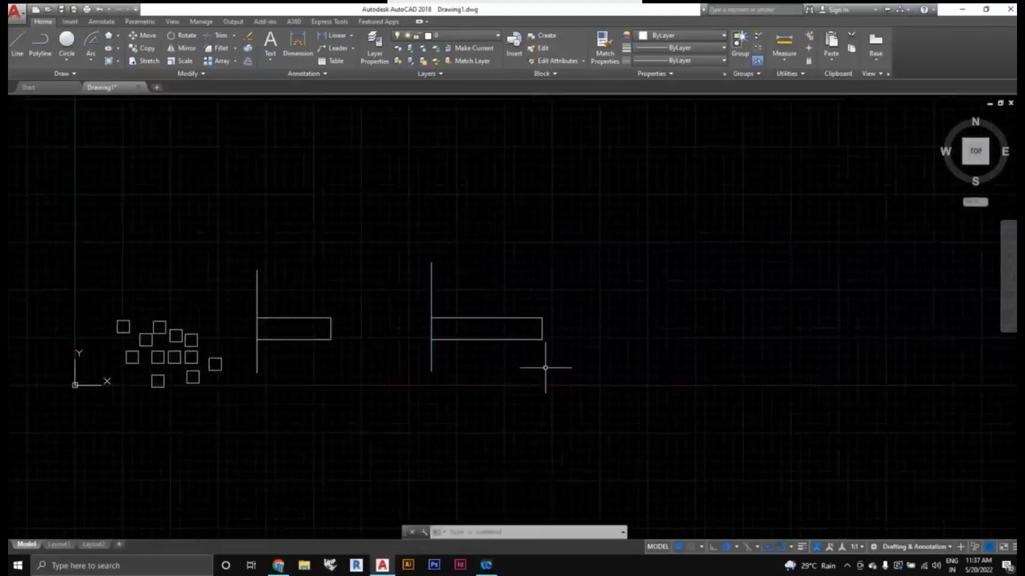
pyautogui.scroll(2, 512, 360)
pyautogui.scroll(-4, 521, 369)
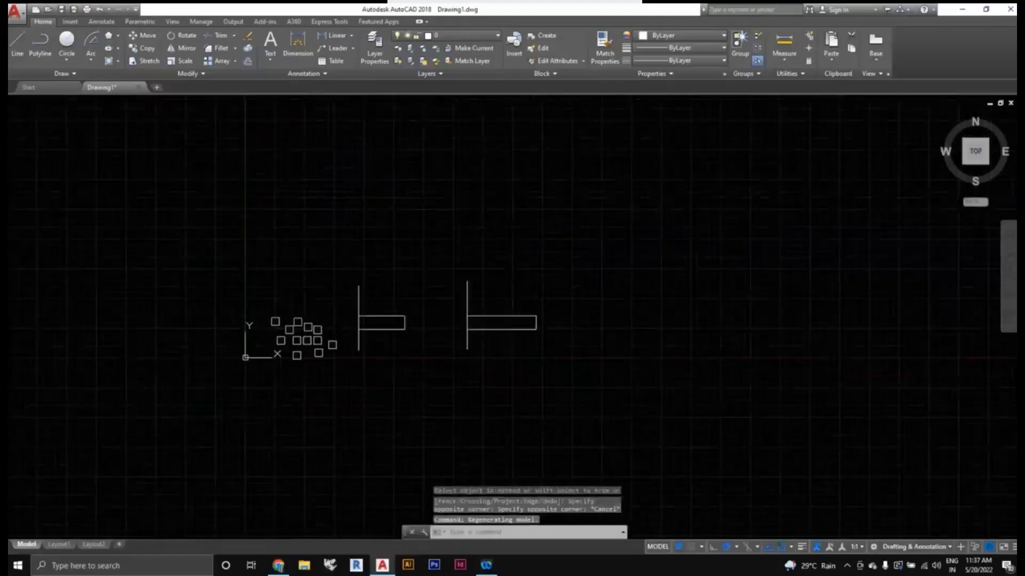
pyautogui.scroll(2, 488, 354)
pyautogui.scroll(-2, 488, 363)
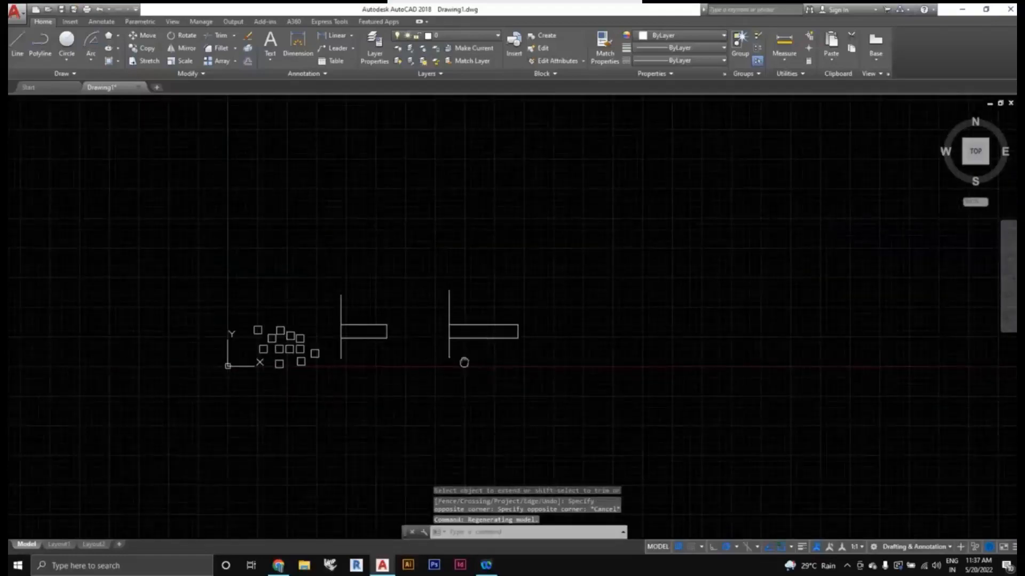
pyautogui.moveTo(464, 362); pyautogui.dragTo(474, 349, button='middle')
pyautogui.moveTo(441, 389)
pyautogui.mouseDown(button='middle')
pyautogui.moveTo(460, 359)
pyautogui.moveTo(439, 398)
pyautogui.mouseUp(button='middle')
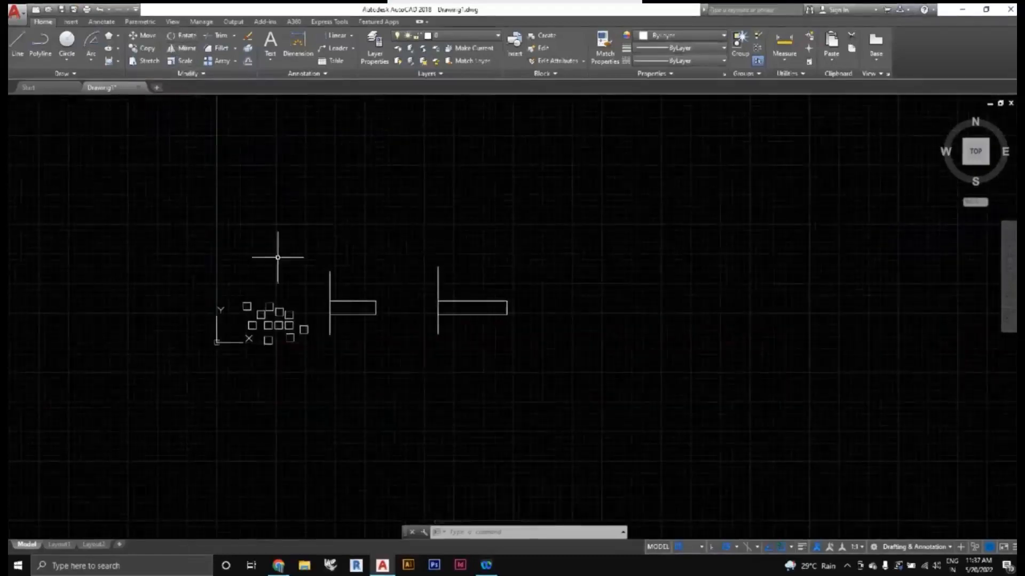
pyautogui.scroll(2, 368, 336)
pyautogui.scroll(-2, 370, 376)
pyautogui.scroll(2, 406, 378)
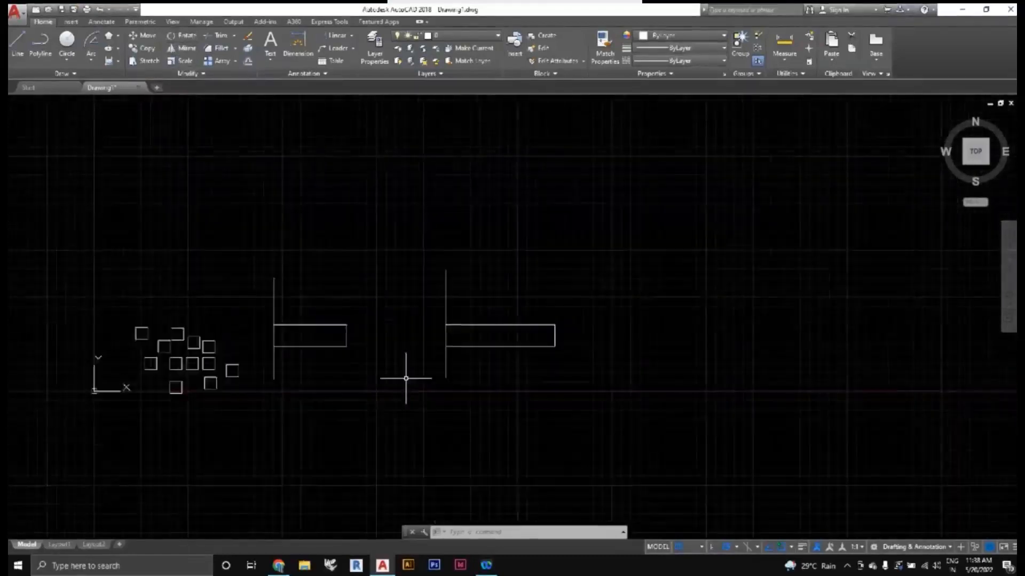
pyautogui.scroll(-2, 422, 363)
pyautogui.scroll(2, 357, 384)
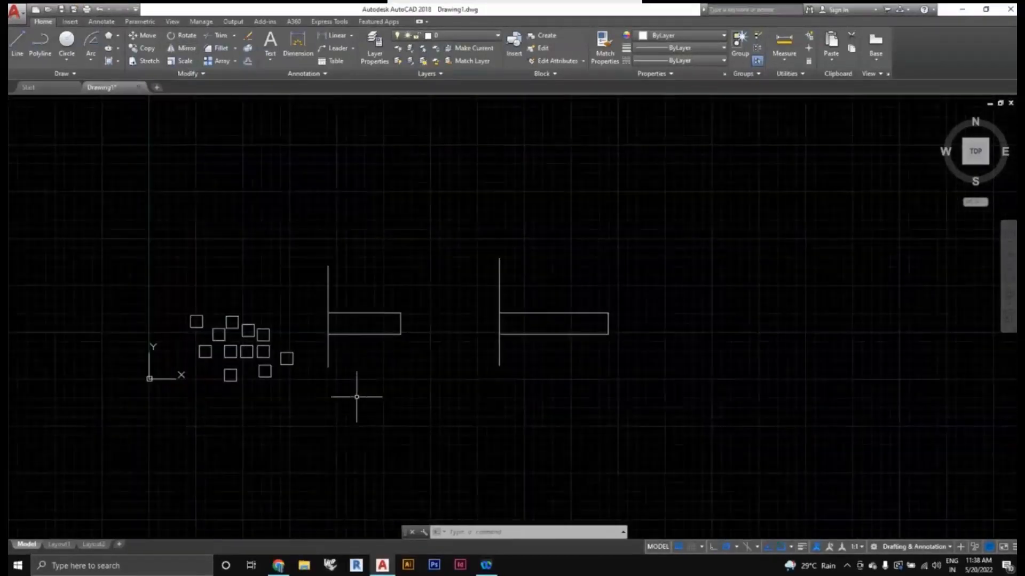
pyautogui.moveTo(350, 354); pyautogui.dragTo(402, 355, button='middle')
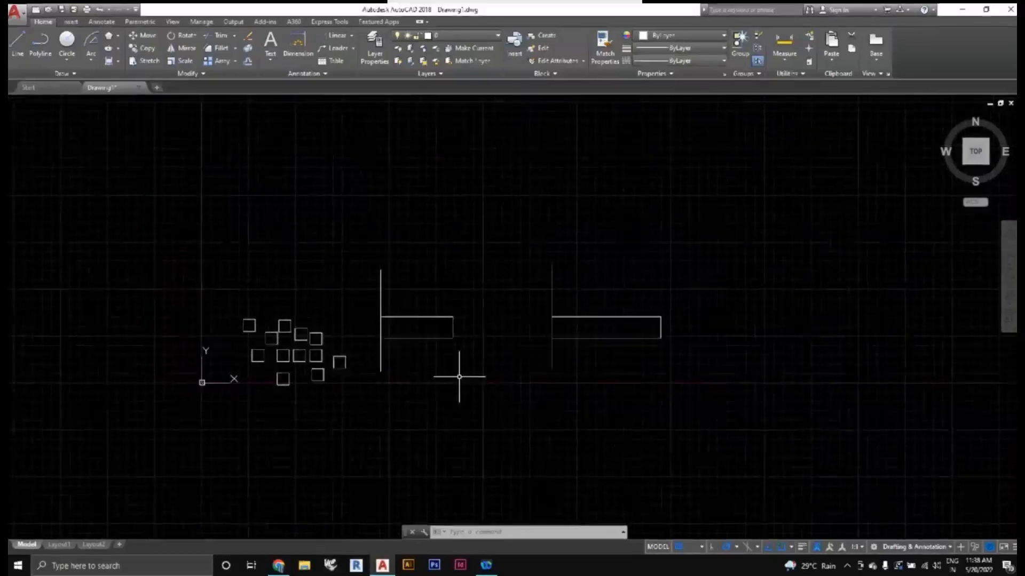
# Step: Rotate the first vertical line and its attached rectangle by 45 degrees about the midpoint of the rectangle's lower line
pyautogui.scroll(2, 457, 370)
pyautogui.click(546, 380)
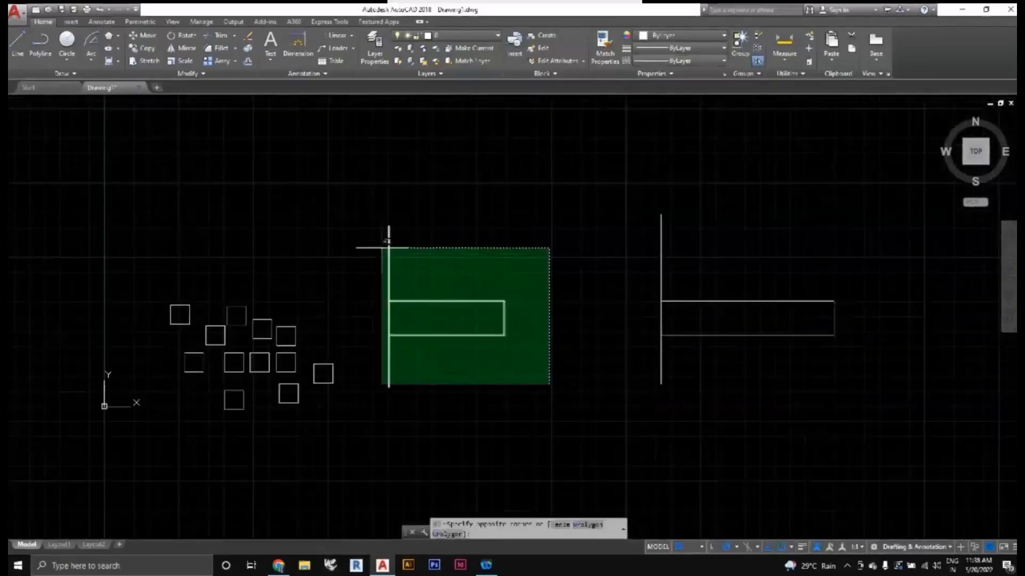
pyautogui.click(379, 247)
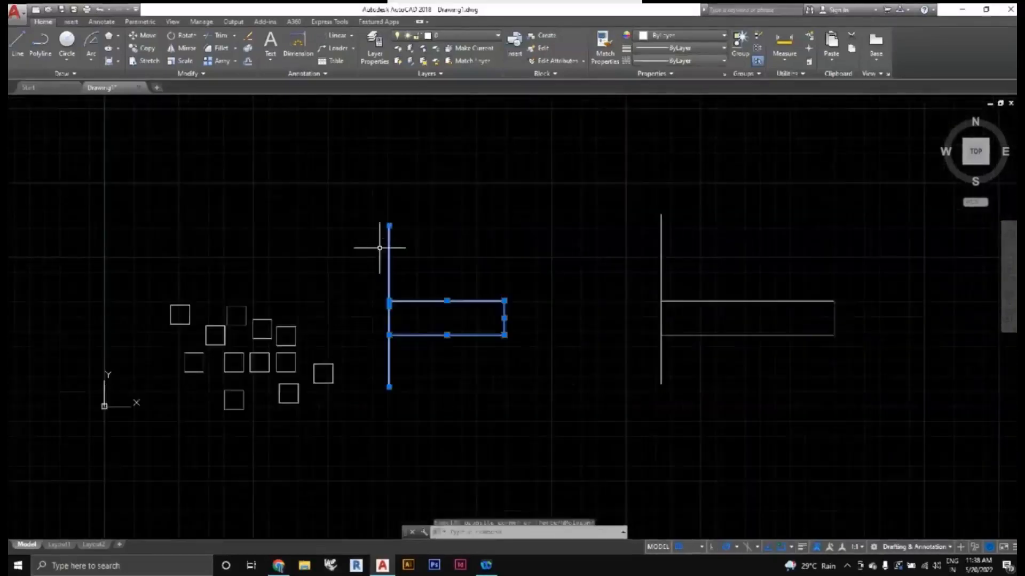
pyautogui.click(176, 41)
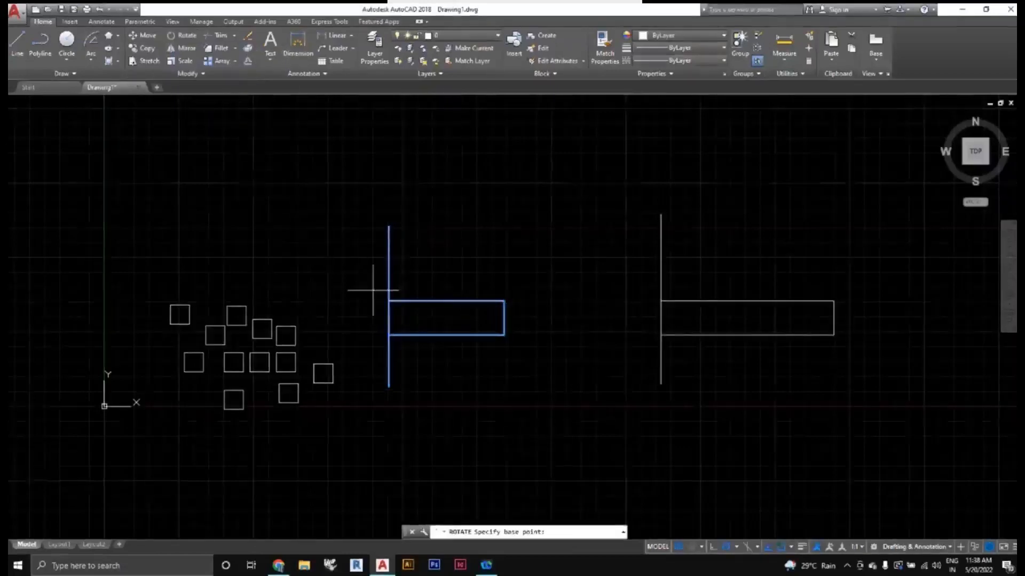
pyautogui.scroll(-2, 416, 326)
pyautogui.scroll(2, 426, 328)
pyautogui.scroll(-2, 426, 330)
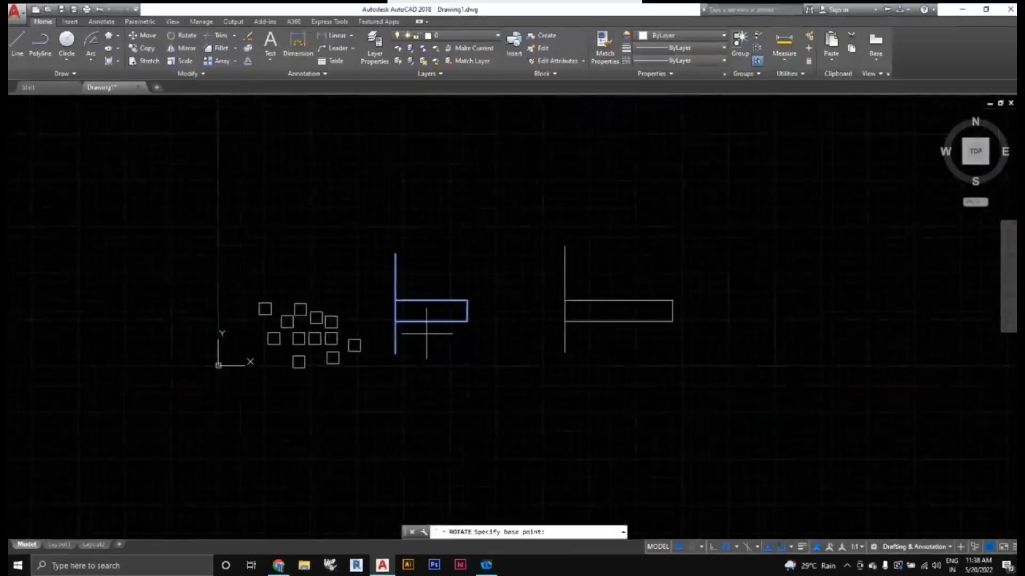
pyautogui.scroll(2, 427, 334)
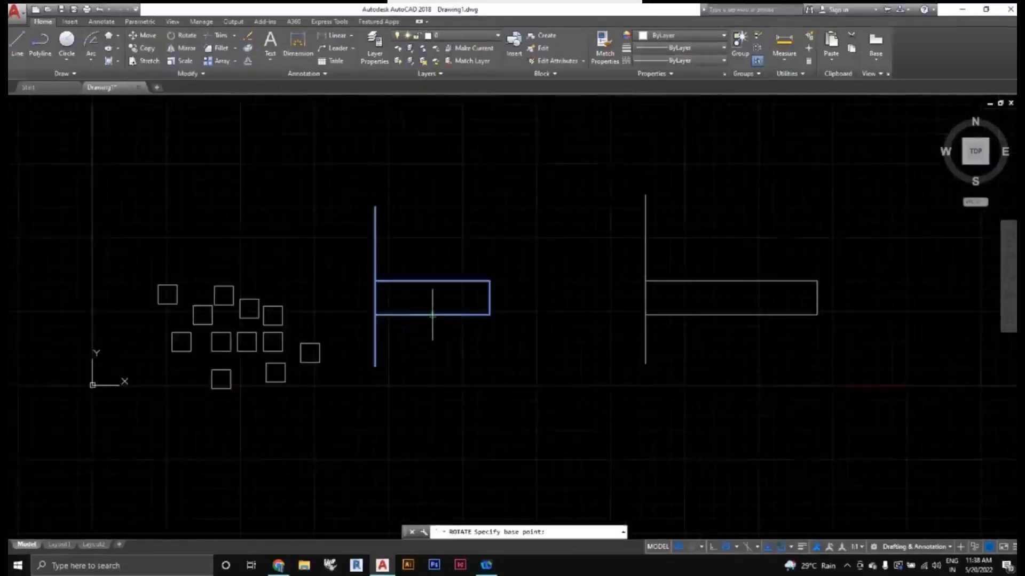
pyautogui.click(432, 315)
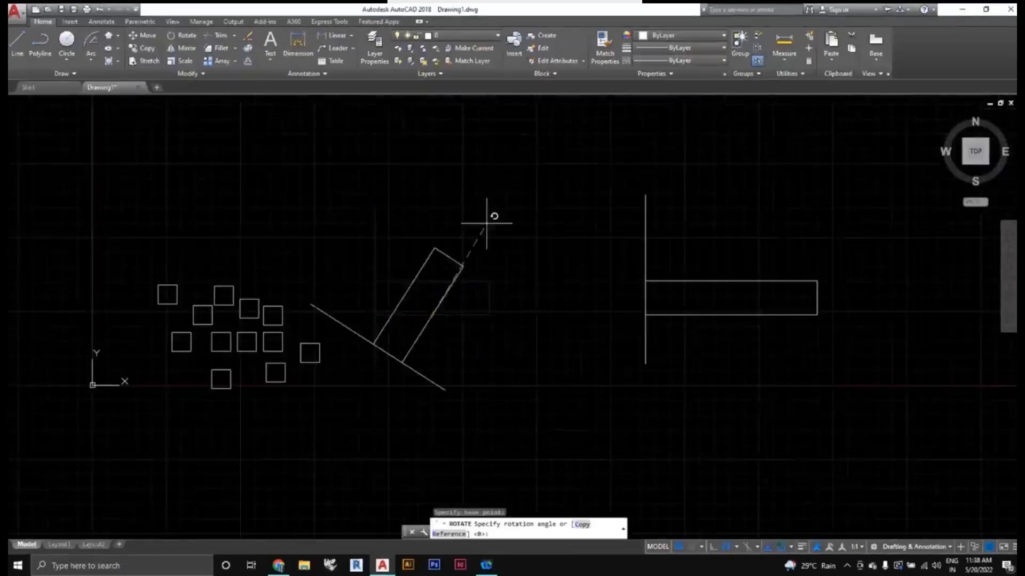
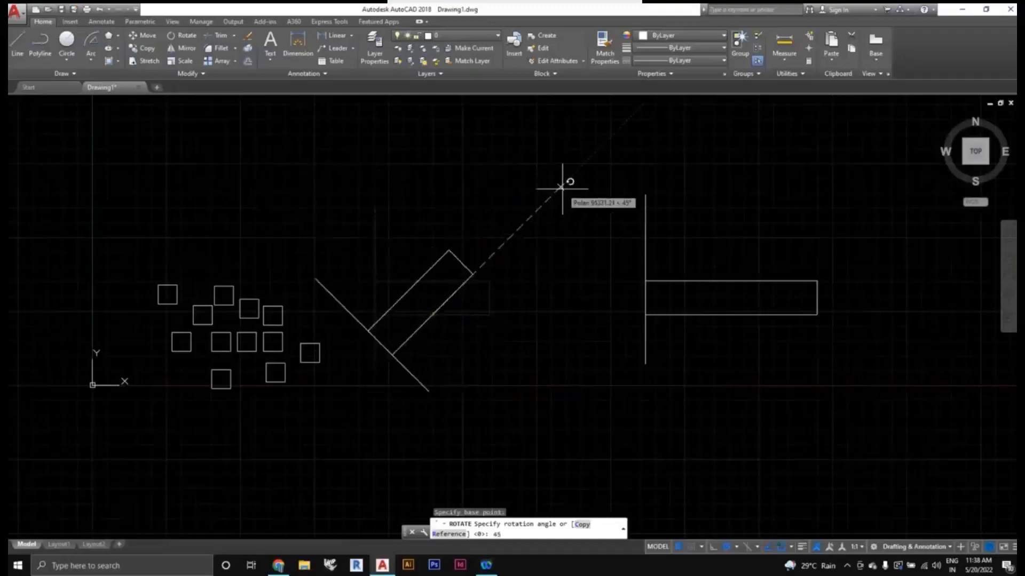
pyautogui.press('Return')
pyautogui.scroll(-5, 504, 320)
pyautogui.scroll(3, 487, 331)
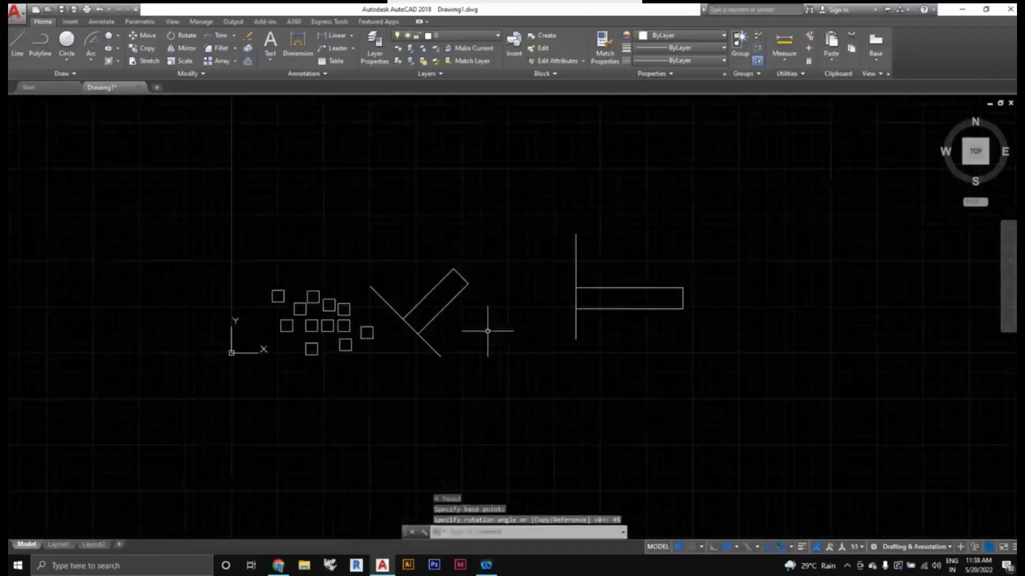
pyautogui.moveTo(435, 322); pyautogui.dragTo(416, 329, button='middle')
pyautogui.moveTo(514, 311); pyautogui.dragTo(430, 281, button='middle')
pyautogui.scroll(-2, 393, 306)
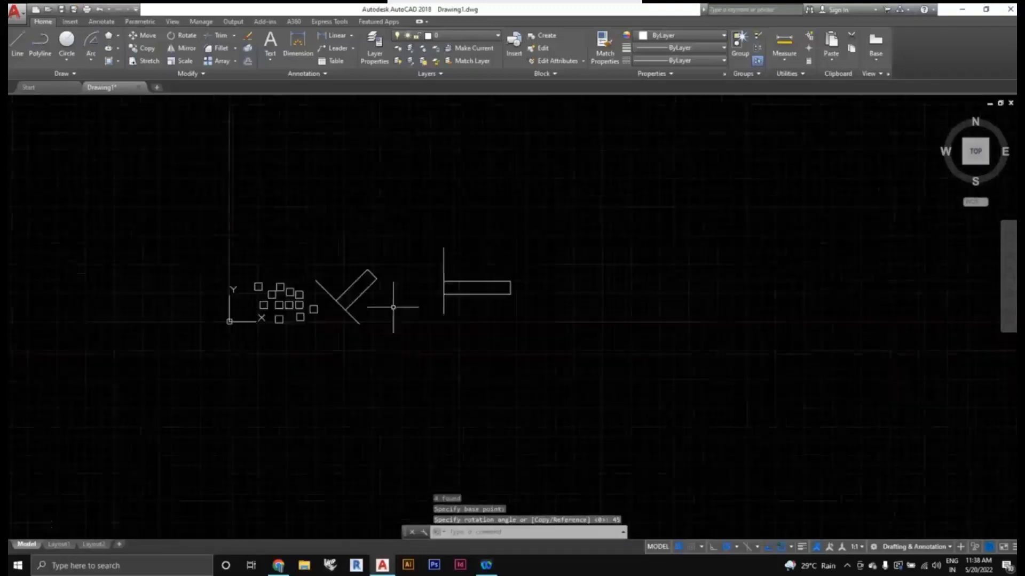
pyautogui.moveTo(434, 322); pyautogui.dragTo(390, 333, button='middle')
pyautogui.scroll(2, 385, 328)
pyautogui.scroll(-2, 368, 321)
pyautogui.scroll(2, 374, 328)
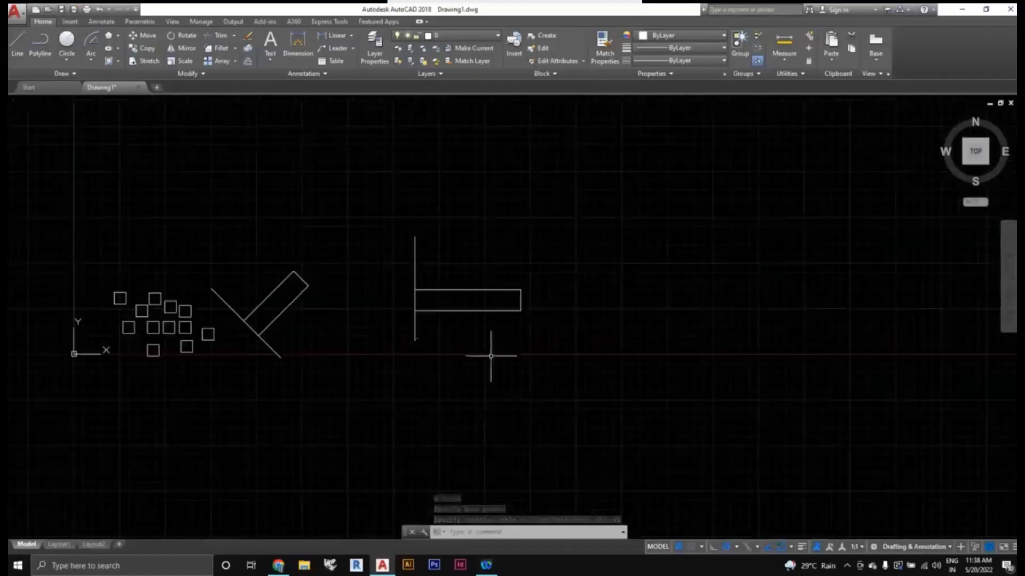
pyautogui.click(545, 359)
pyautogui.click(387, 227)
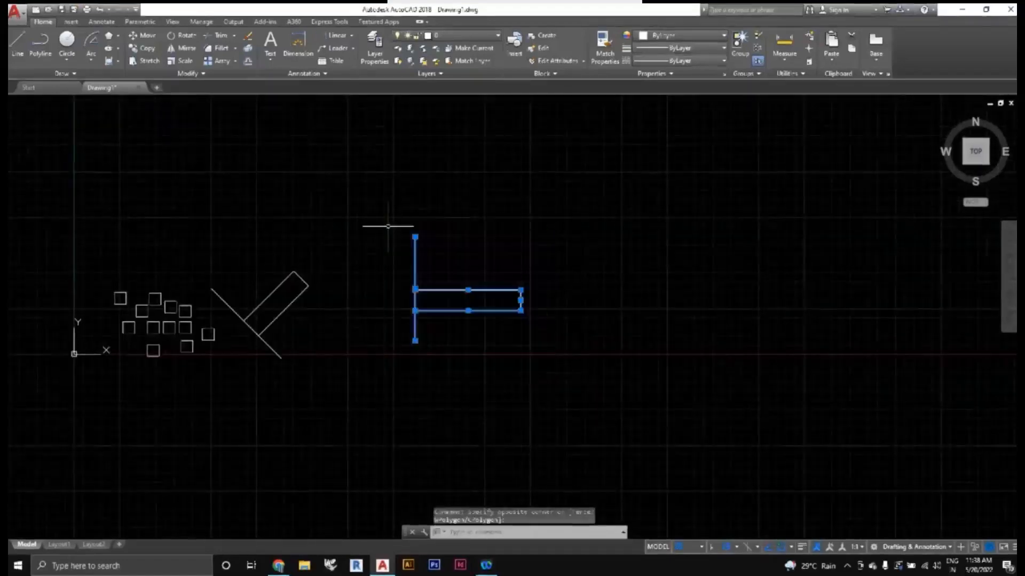
pyautogui.click(182, 51)
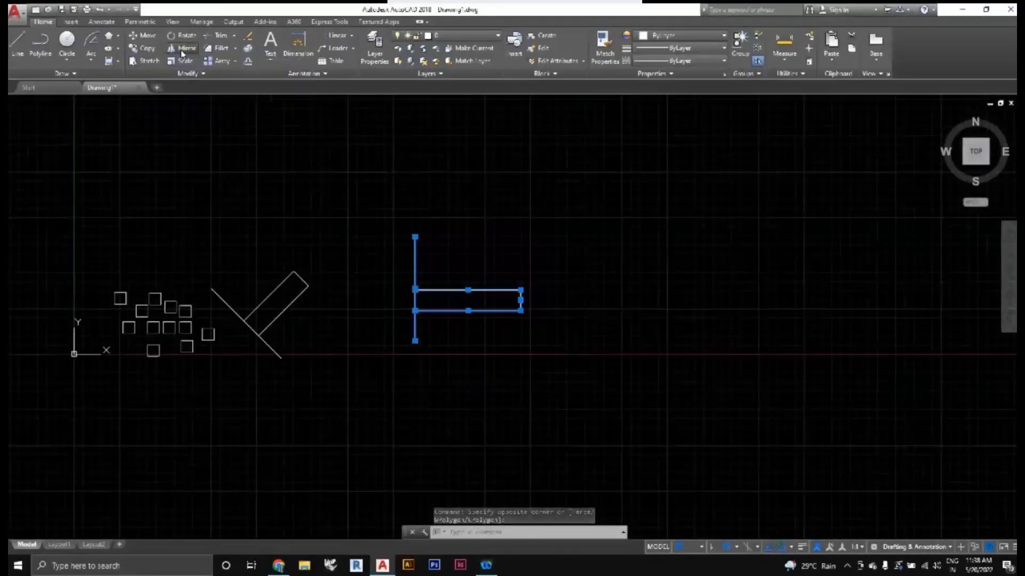
pyautogui.moveTo(509, 287); pyautogui.dragTo(545, 268, button='middle')
pyautogui.moveTo(499, 216); pyautogui.dragTo(460, 240, button='middle')
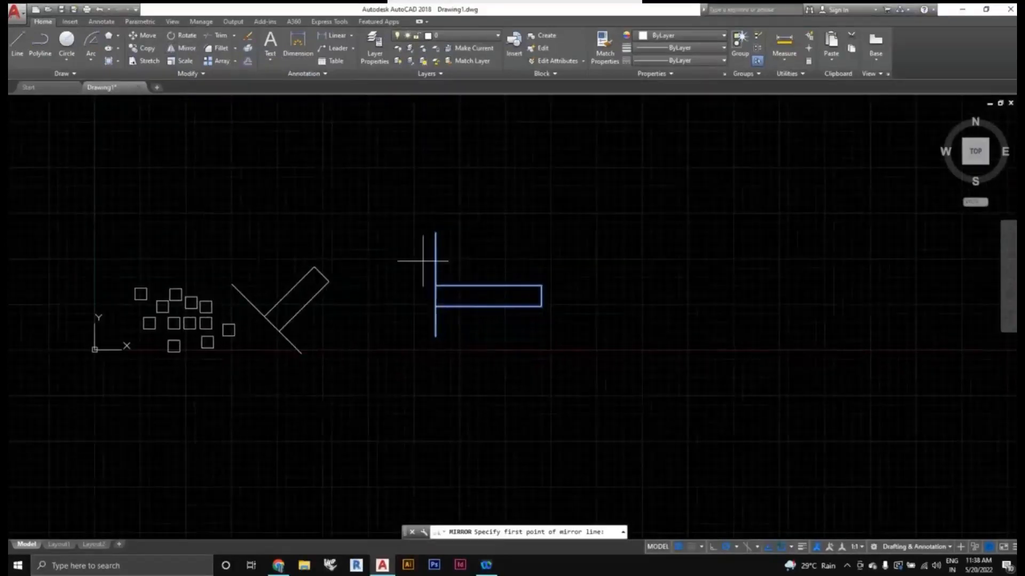
pyautogui.moveTo(404, 262); pyautogui.dragTo(415, 260, button='middle')
pyautogui.scroll(2, 416, 253)
pyautogui.scroll(-2, 417, 252)
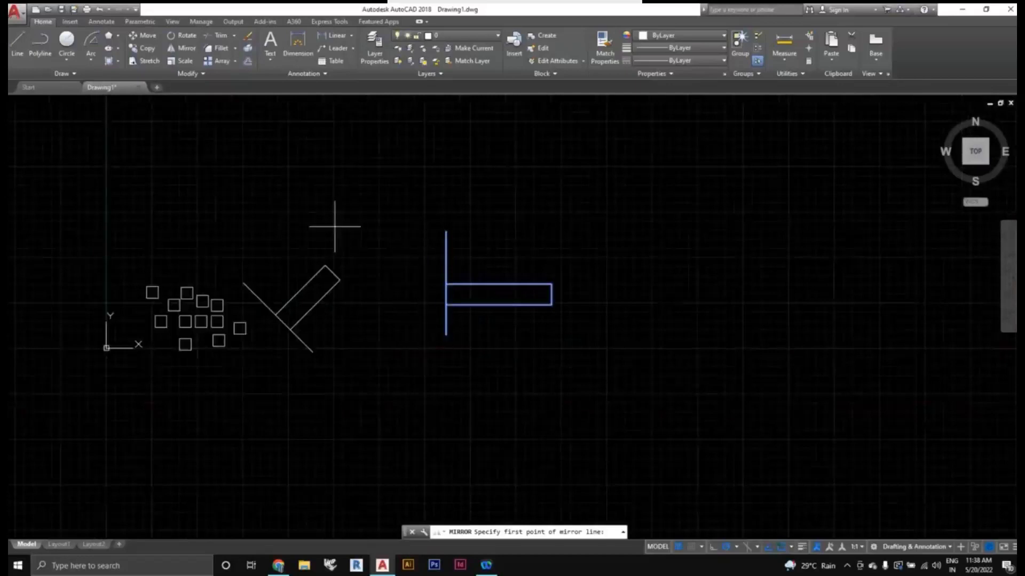
pyautogui.press('Escape')
pyautogui.scroll(2, 476, 281)
pyautogui.click(399, 199)
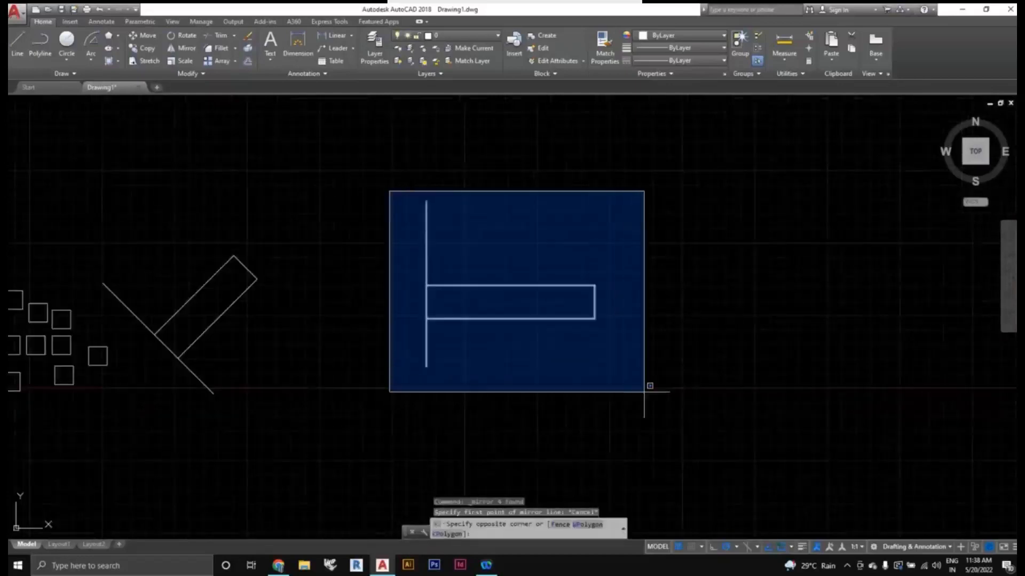
pyautogui.click(649, 389)
pyautogui.press('Escape')
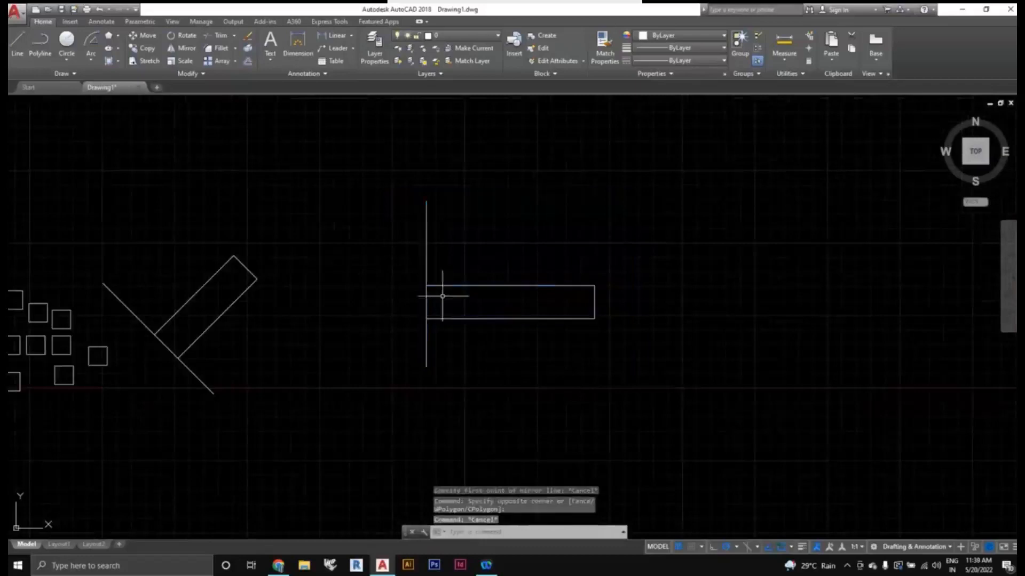
# Step: Draw a long vertical line just left of the unrotated vertical line with its attached rectangle, extending past it at both ends
pyautogui.click(18, 44)
pyautogui.click(391, 125)
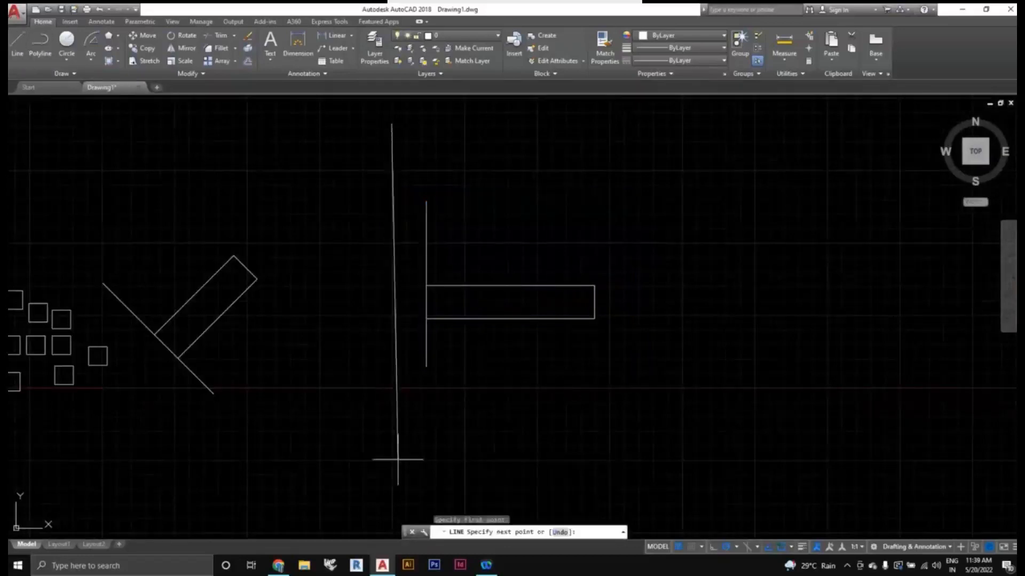
pyautogui.click(391, 485)
pyautogui.scroll(-2, 458, 401)
pyautogui.press('Escape')
pyautogui.scroll(2, 436, 418)
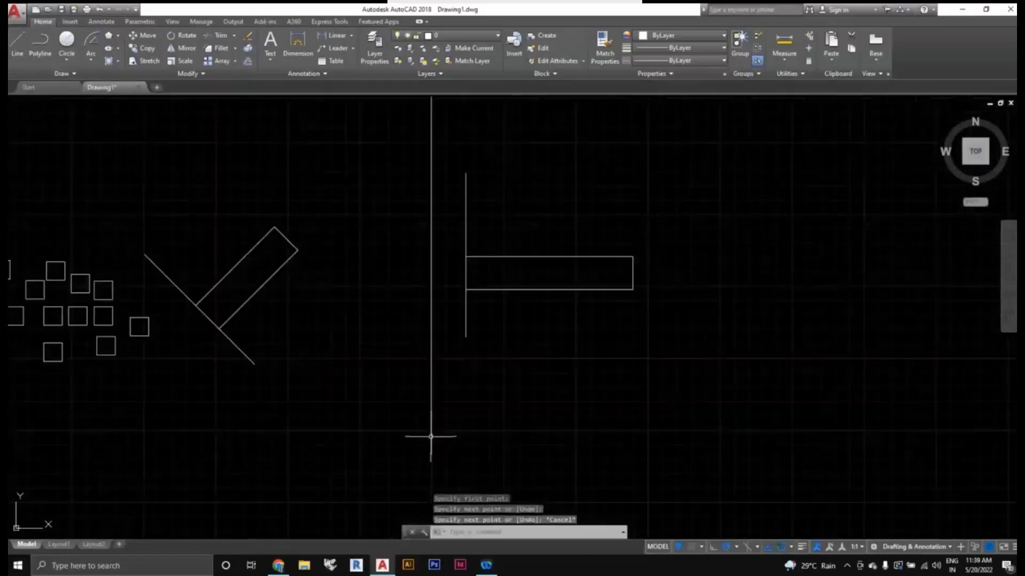
pyautogui.click(455, 441)
pyautogui.click(414, 416)
pyautogui.scroll(-1, 500, 378)
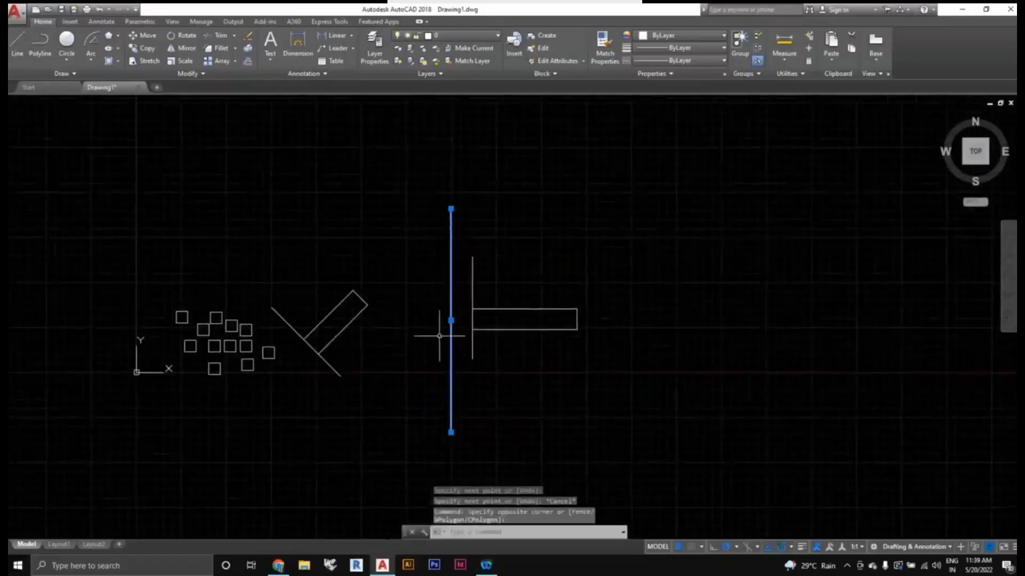
pyautogui.press('Escape')
pyautogui.scroll(2, 545, 350)
pyautogui.click(648, 369)
pyautogui.click(419, 174)
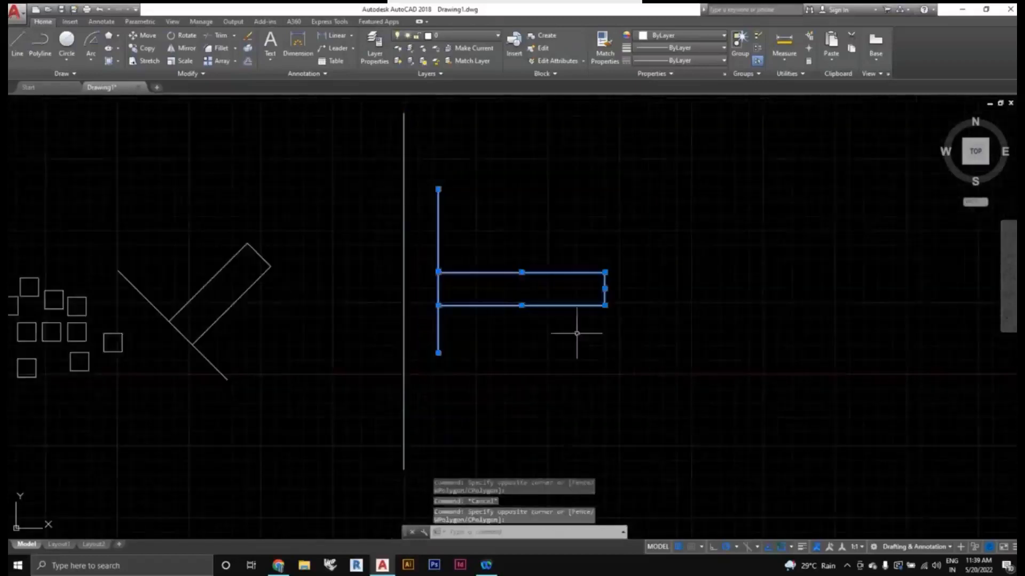
pyautogui.scroll(-2, 521, 301)
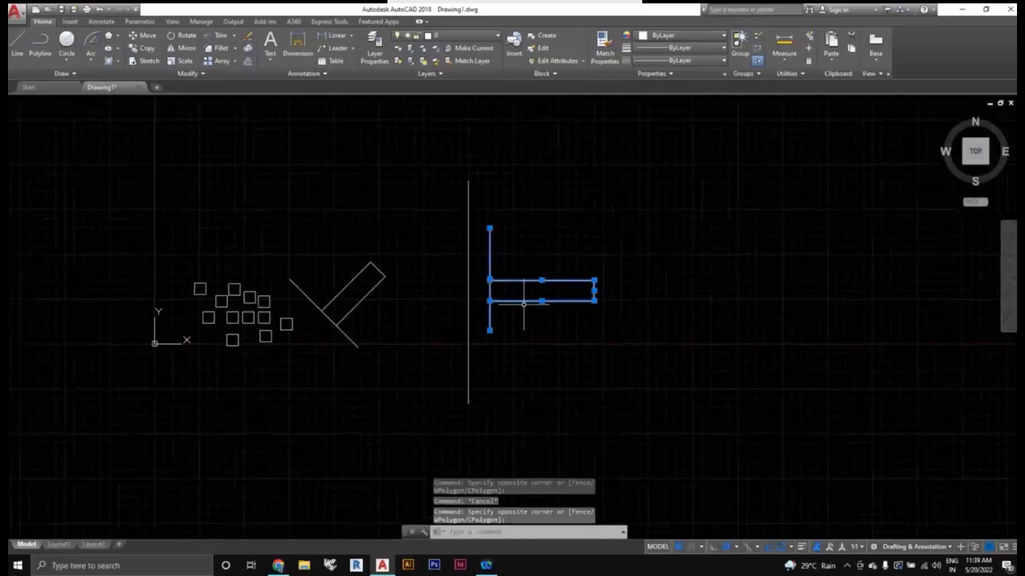
pyautogui.scroll(2, 493, 288)
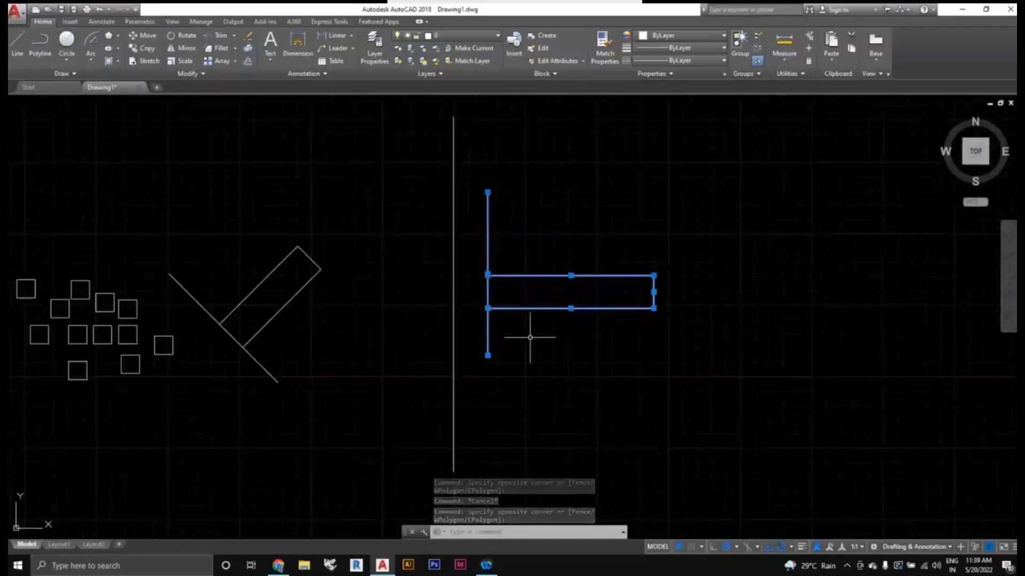
pyautogui.click(464, 201)
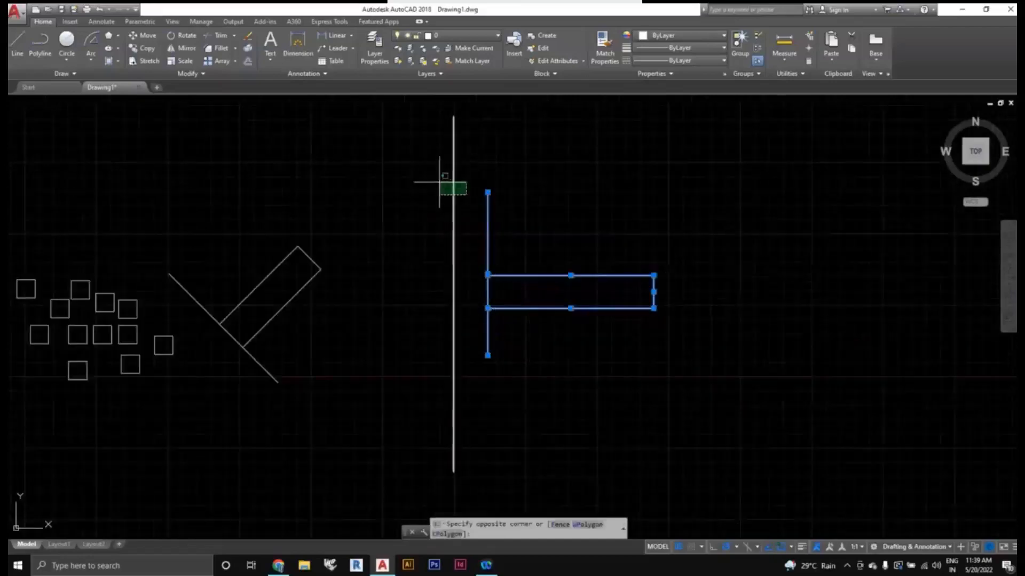
pyautogui.click(437, 208)
pyautogui.scroll(-3, 421, 251)
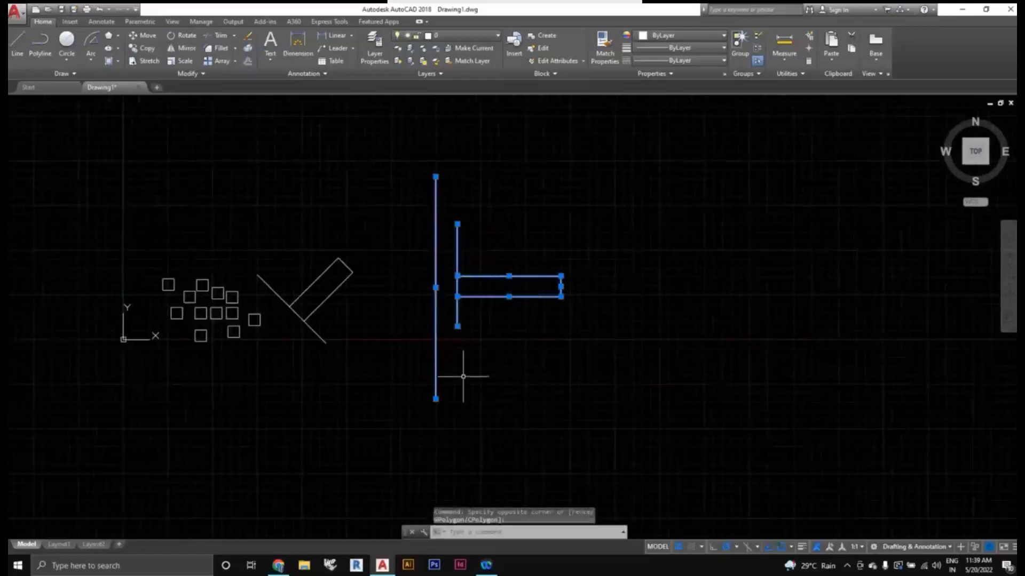
pyautogui.press('Escape')
# Step: Delete the long vertical line drawn beside the unrotated shape
pyautogui.click(468, 404)
pyautogui.click(413, 368)
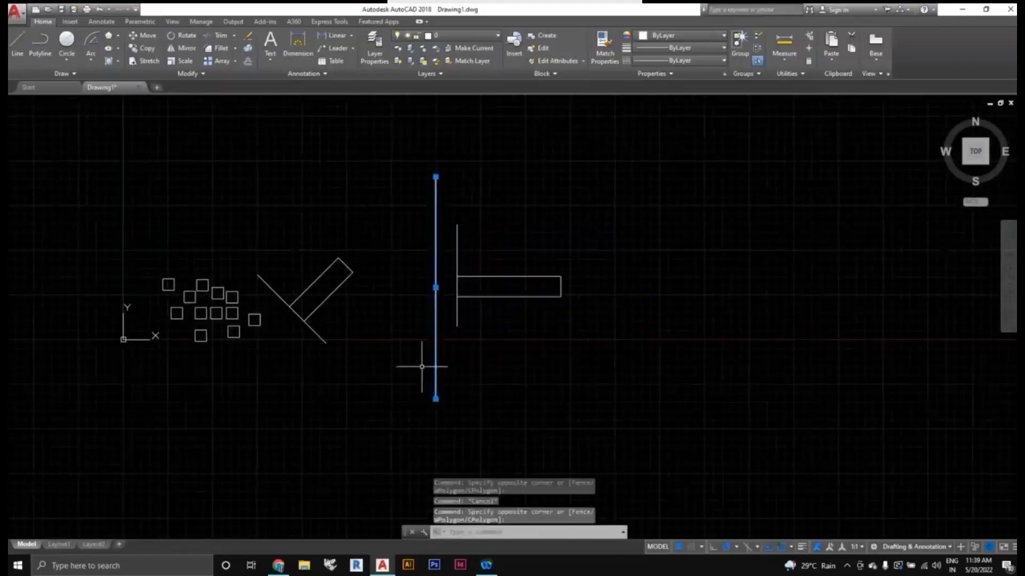
pyautogui.press('Delete')
# Step: Mirror the unrotated vertical line and its rectangle across a vertical mirror line just to their left, keeping the source objects
pyautogui.click(601, 359)
pyautogui.click(441, 222)
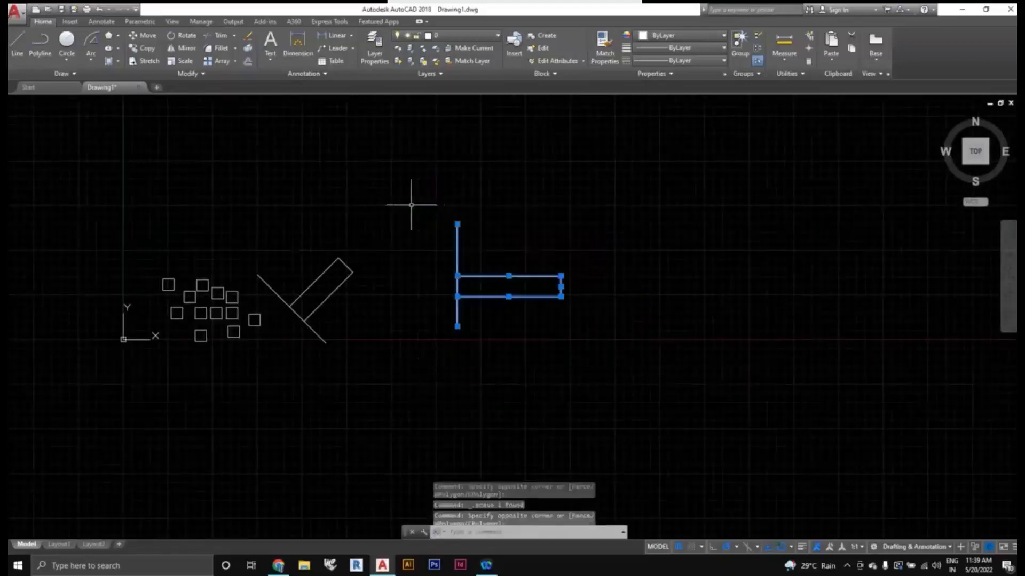
pyautogui.click(187, 48)
pyautogui.click(427, 172)
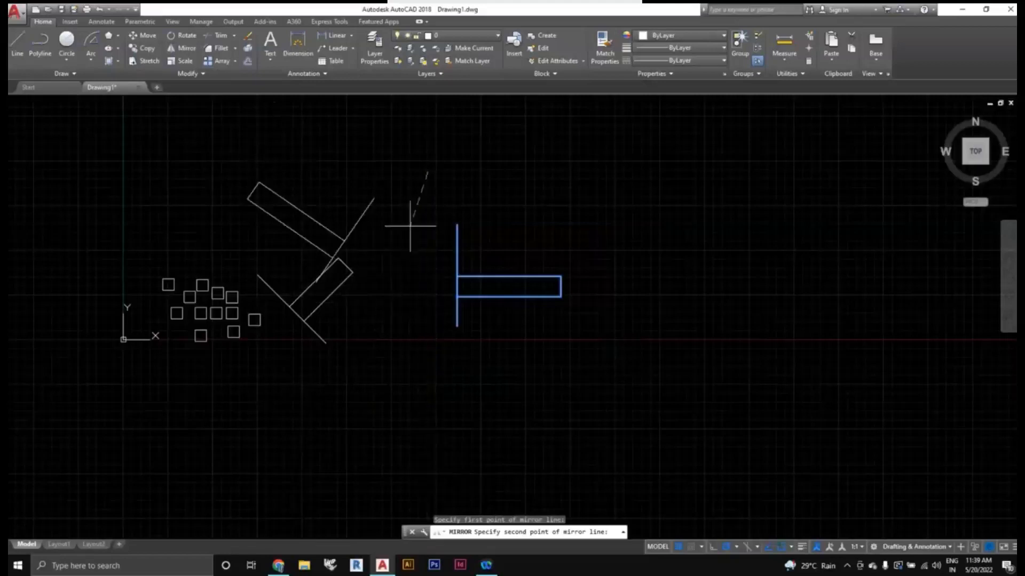
pyautogui.click(427, 446)
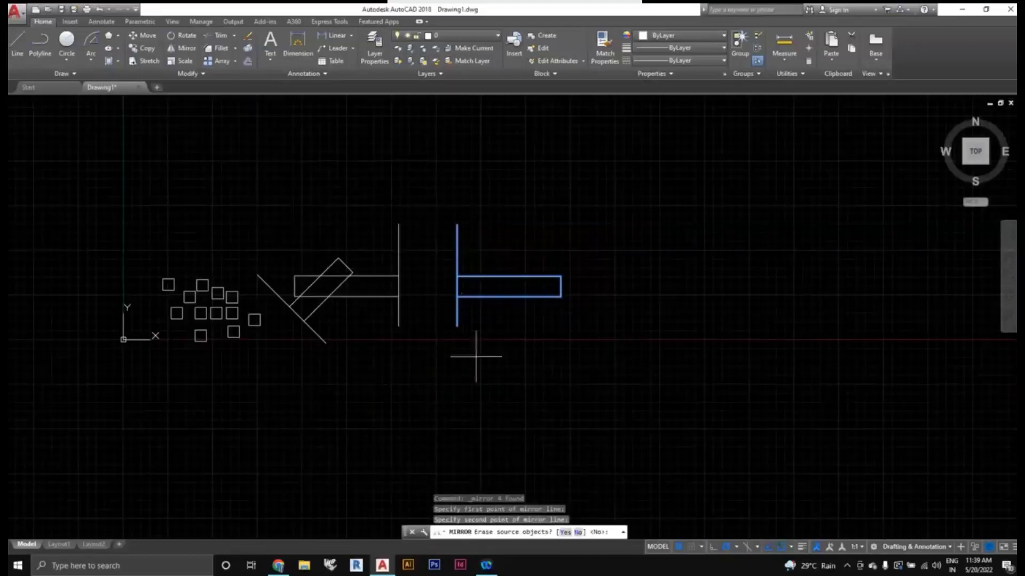
pyautogui.click(578, 532)
pyautogui.scroll(-2, 459, 272)
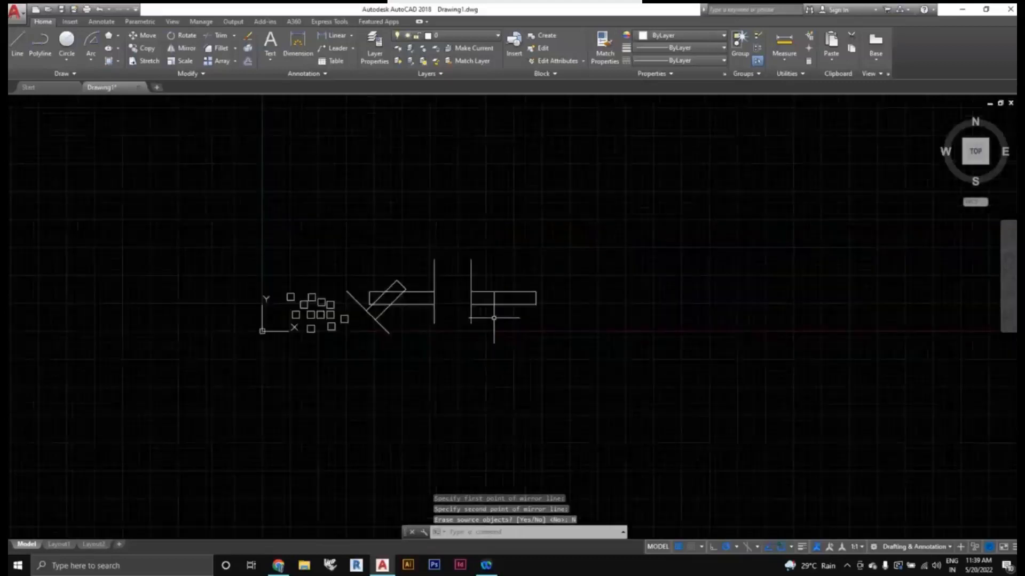
pyautogui.scroll(2, 520, 330)
pyautogui.scroll(-2, 525, 329)
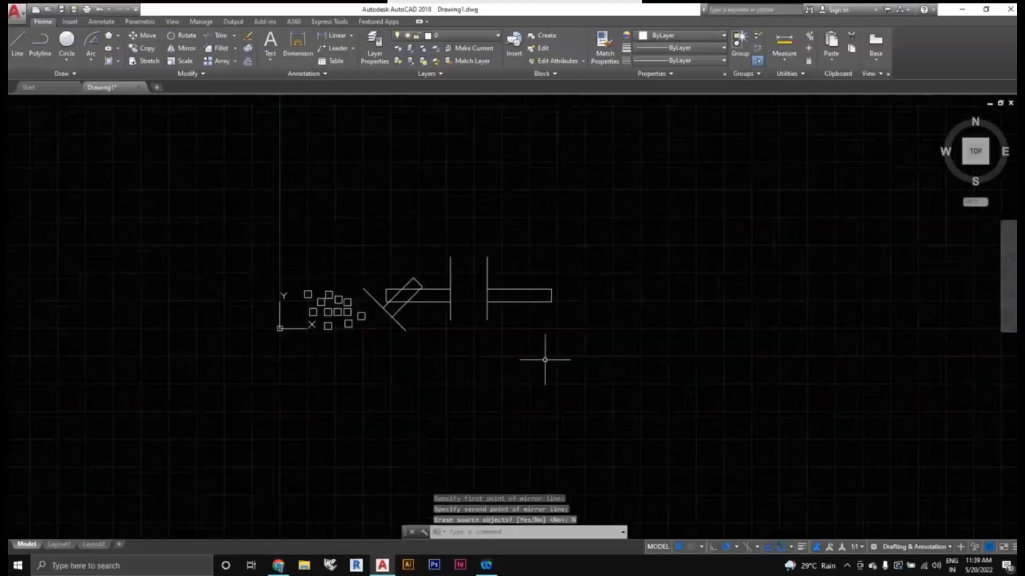
# Step: Move the lowest square of the small-square cluster to an empty area well below the other squares
pyautogui.moveTo(544, 359)
pyautogui.mouseDown(button='middle')
pyautogui.moveTo(354, 374)
pyautogui.moveTo(397, 387)
pyautogui.mouseUp(button='middle')
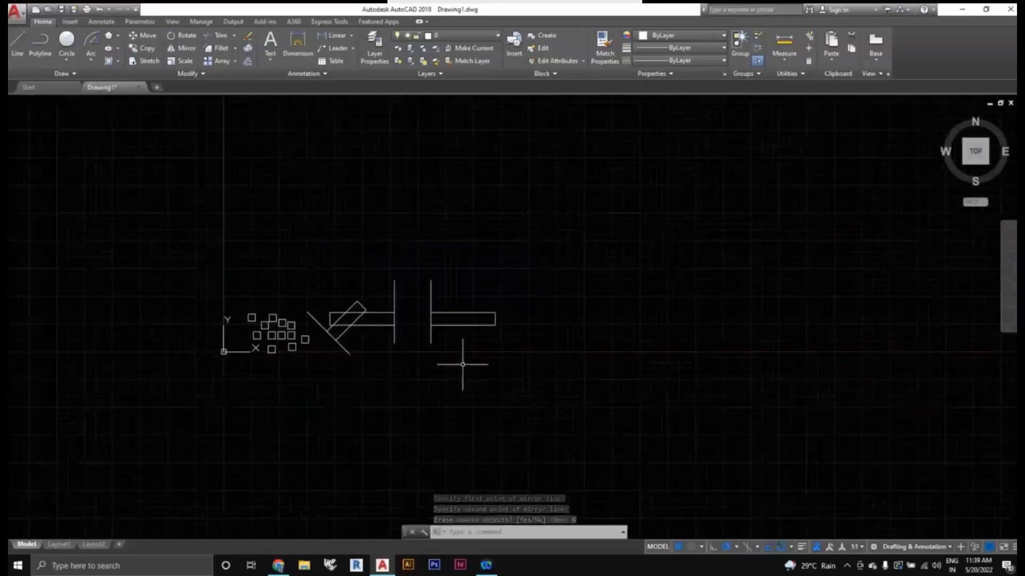
pyautogui.moveTo(509, 383); pyautogui.dragTo(393, 375, button='middle')
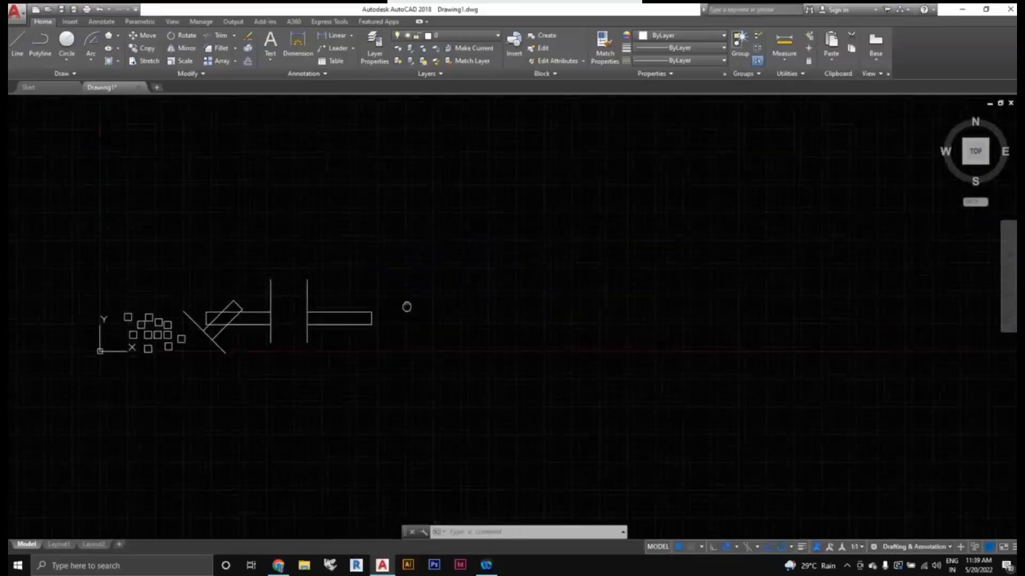
pyautogui.moveTo(320, 258); pyautogui.dragTo(459, 229, button='middle')
pyautogui.scroll(2, 246, 117)
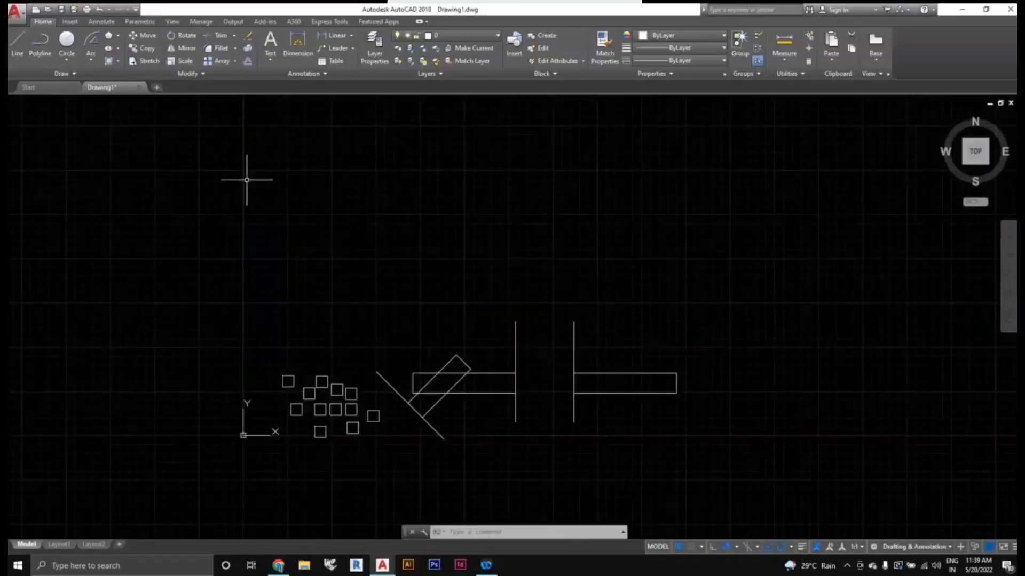
pyautogui.moveTo(247, 176); pyautogui.dragTo(355, 293, button='middle')
pyautogui.scroll(-2, 354, 293)
pyautogui.scroll(3, 355, 353)
pyautogui.scroll(-2, 355, 352)
pyautogui.scroll(2, 389, 336)
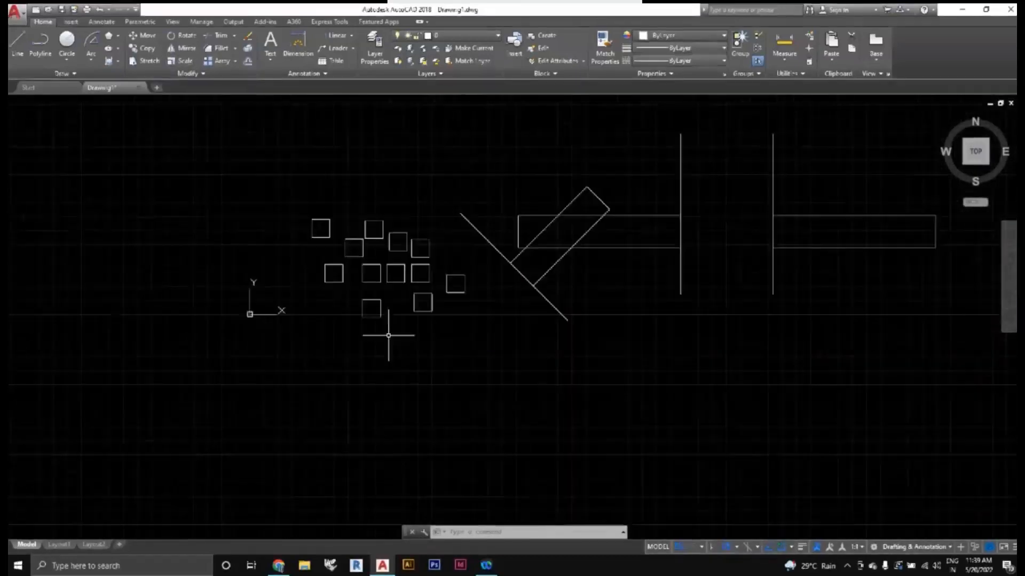
pyautogui.click(371, 318)
pyautogui.click(363, 334)
pyautogui.write('m')
pyautogui.press('Return')
pyautogui.click(363, 318)
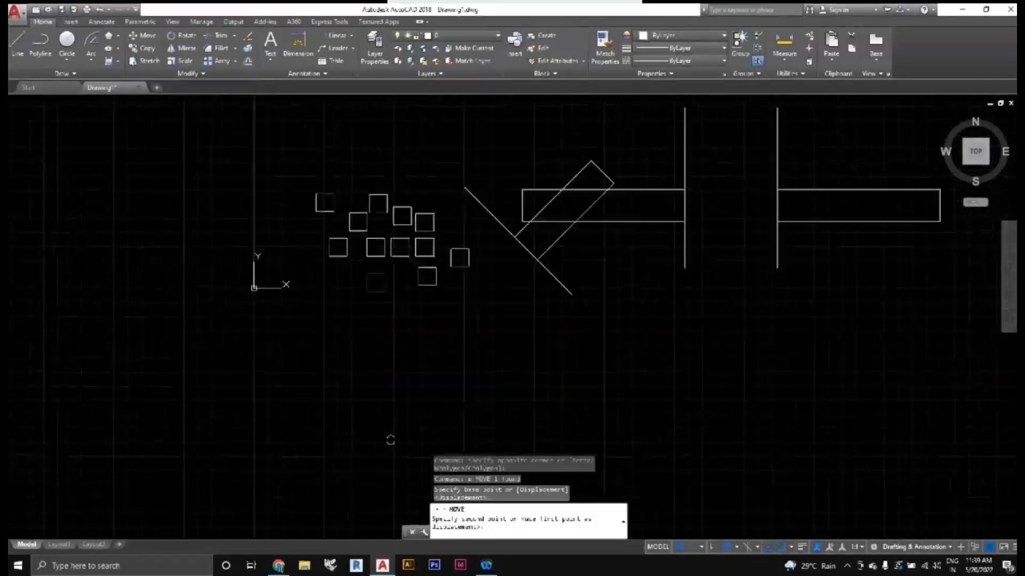
pyautogui.moveTo(389, 434); pyautogui.dragTo(380, 359, button='middle')
pyautogui.scroll(3, 422, 396)
pyautogui.scroll(-2, 446, 378)
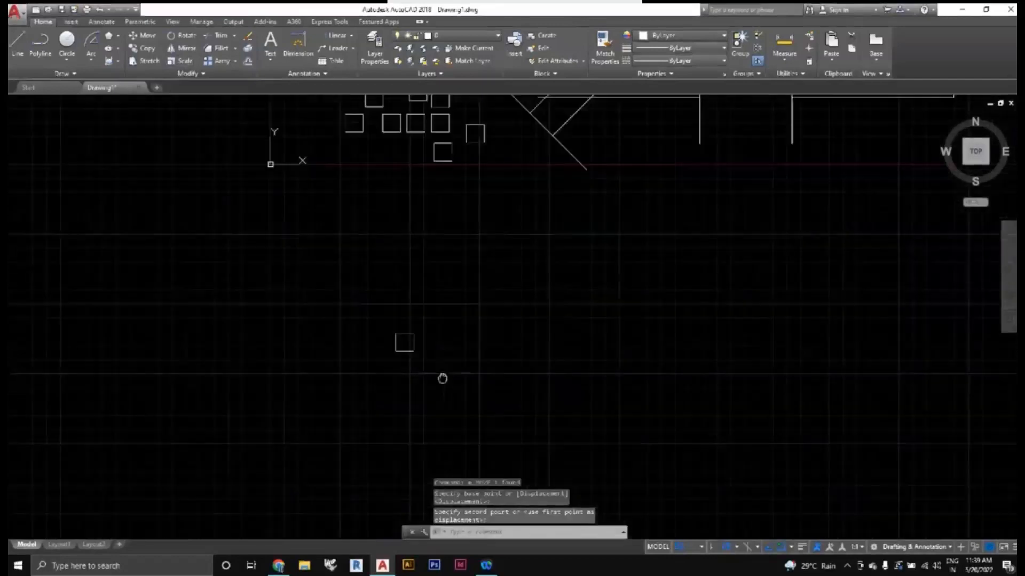
# Step: Scale the moved square by a factor of 2 about its lower-left corner
pyautogui.click(441, 378)
pyautogui.click(432, 386)
pyautogui.click(380, 320)
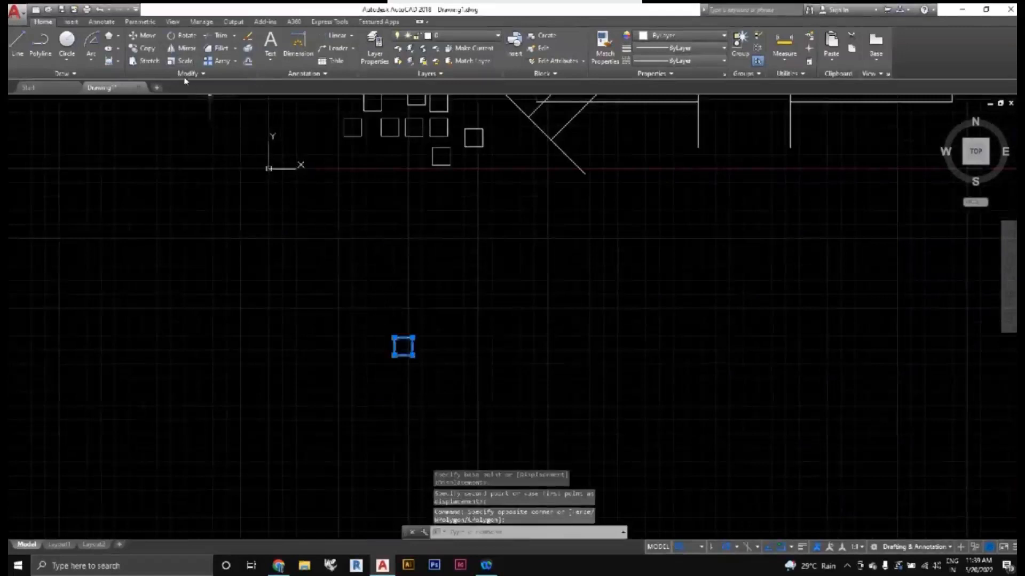
pyautogui.click(179, 61)
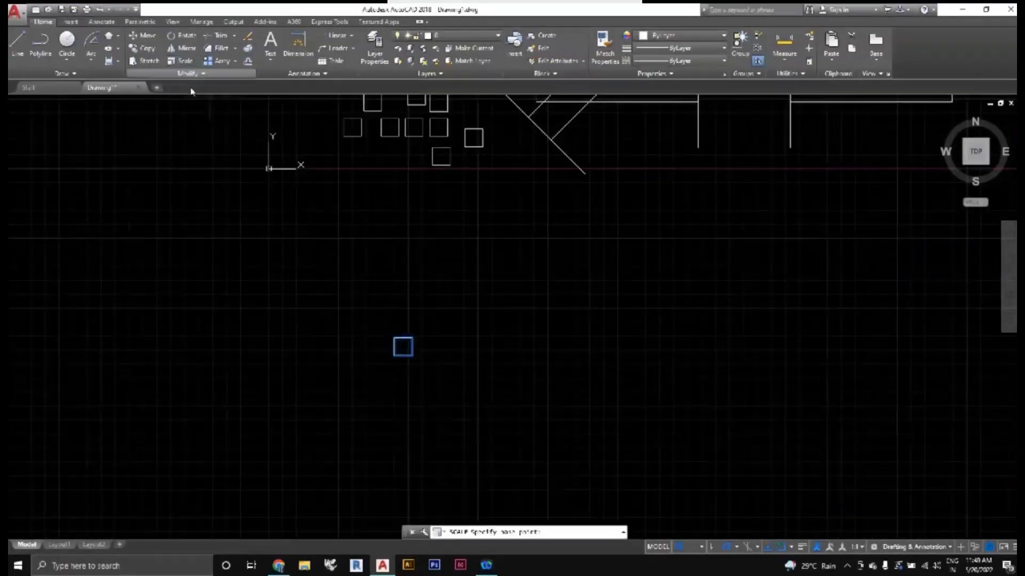
pyautogui.click(395, 355)
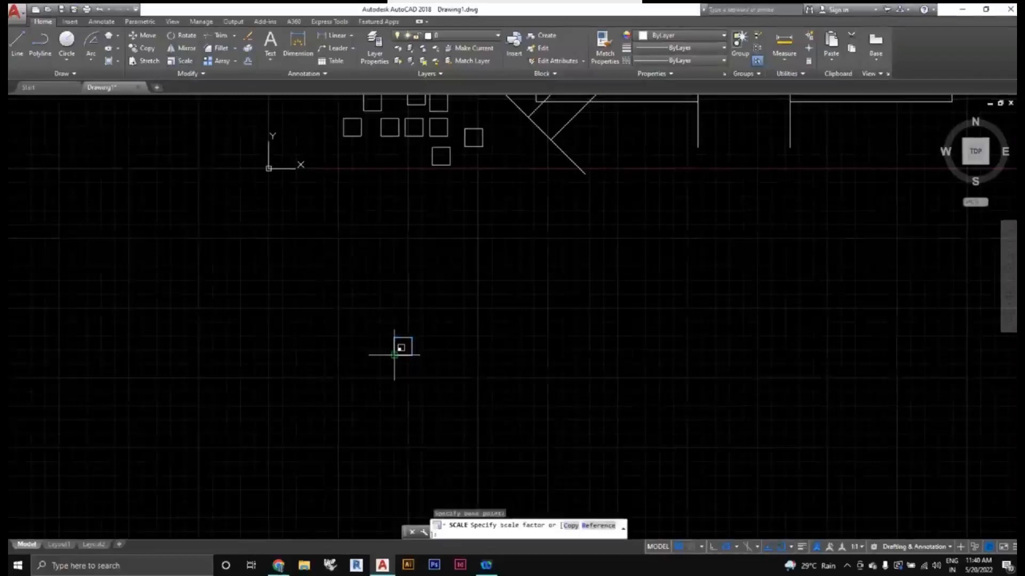
pyautogui.scroll(-5, 421, 361)
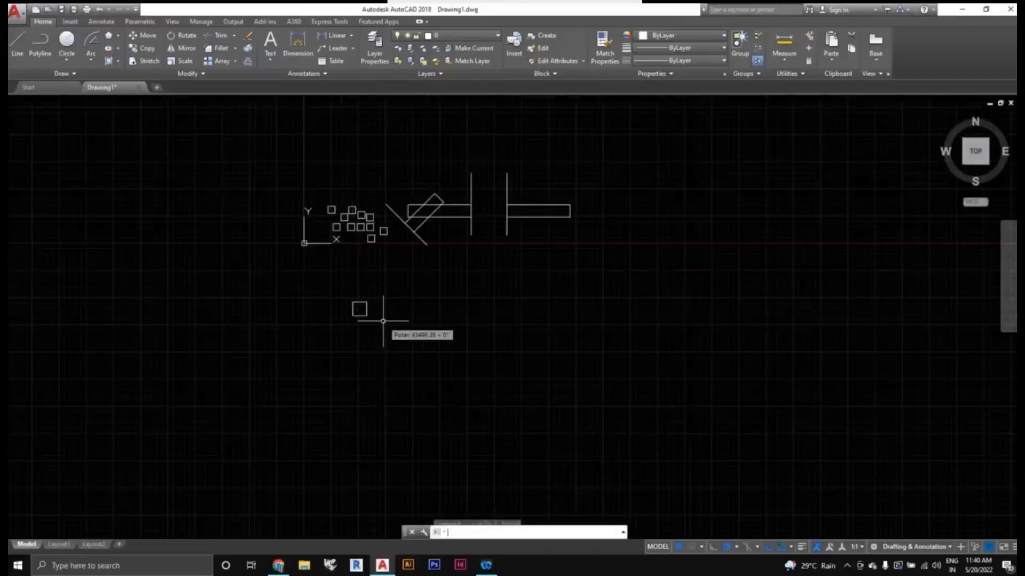
pyautogui.press('Return')
pyautogui.scroll(5, 380, 320)
pyautogui.scroll(-5, 355, 324)
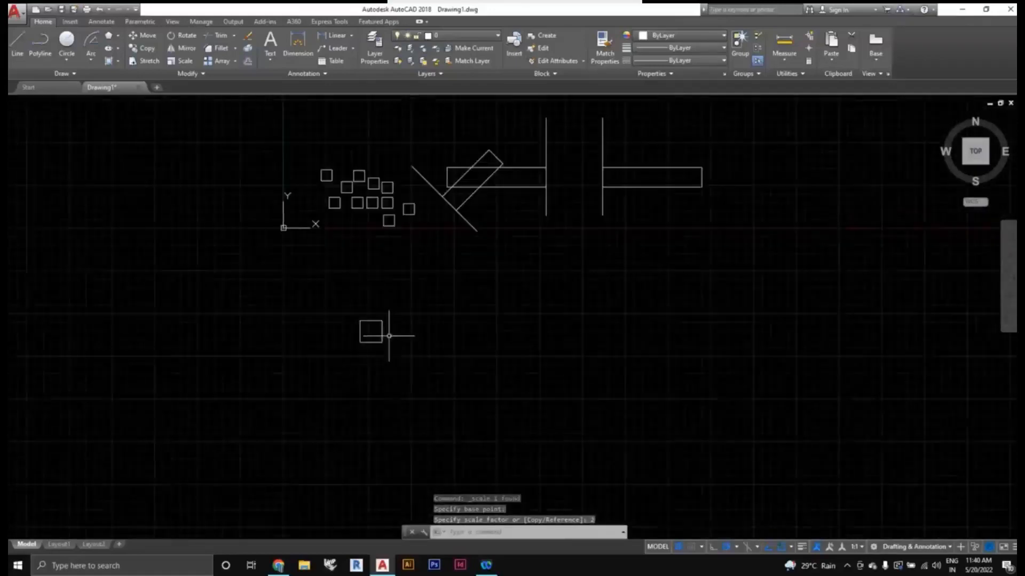
# Step: Scale the separate square below the cluster by a factor of 0.5 about its lower-left corner
pyautogui.click(410, 361)
pyautogui.click(371, 310)
pyautogui.write('sc')
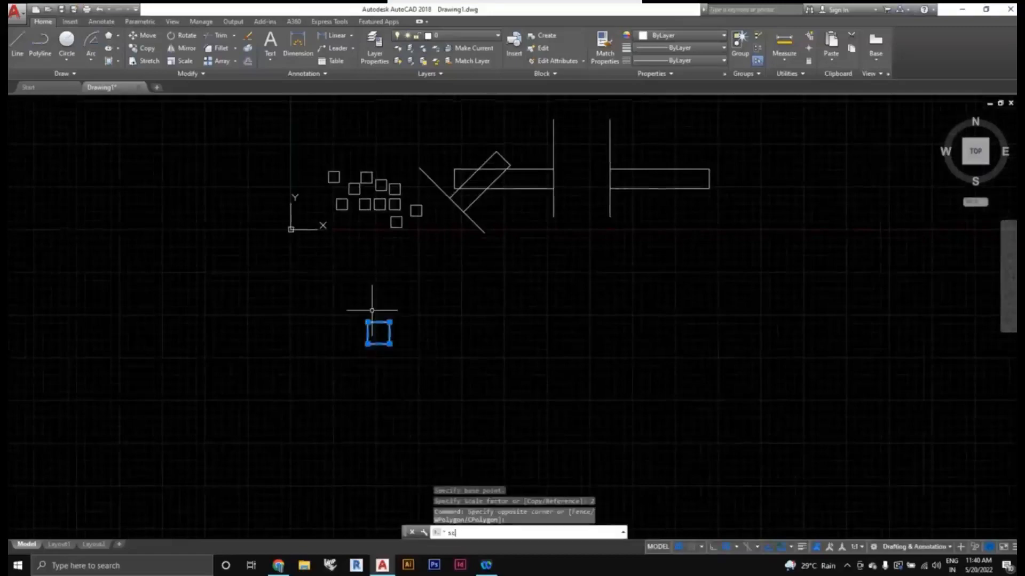
pyautogui.press('Return')
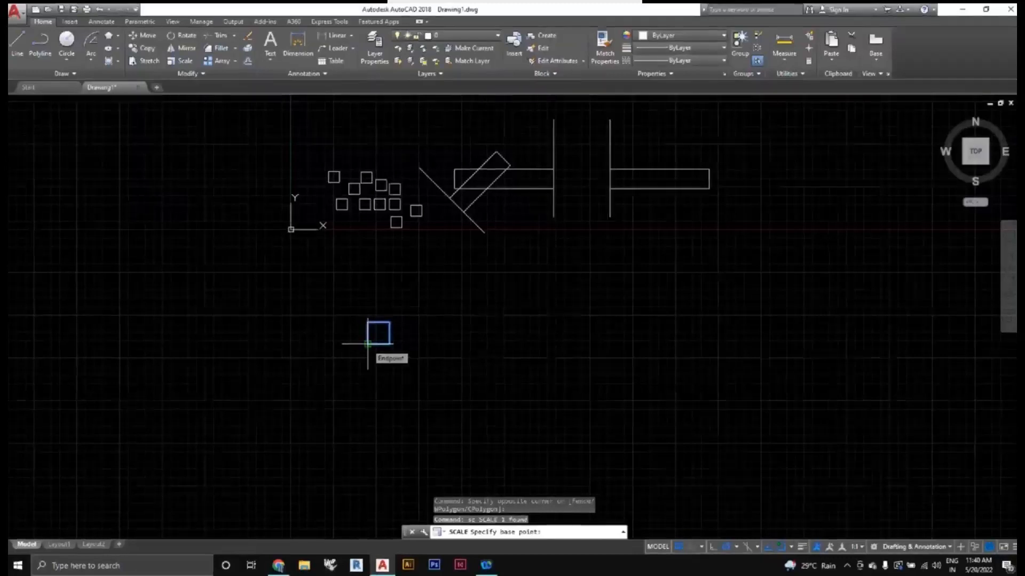
pyautogui.click(368, 343)
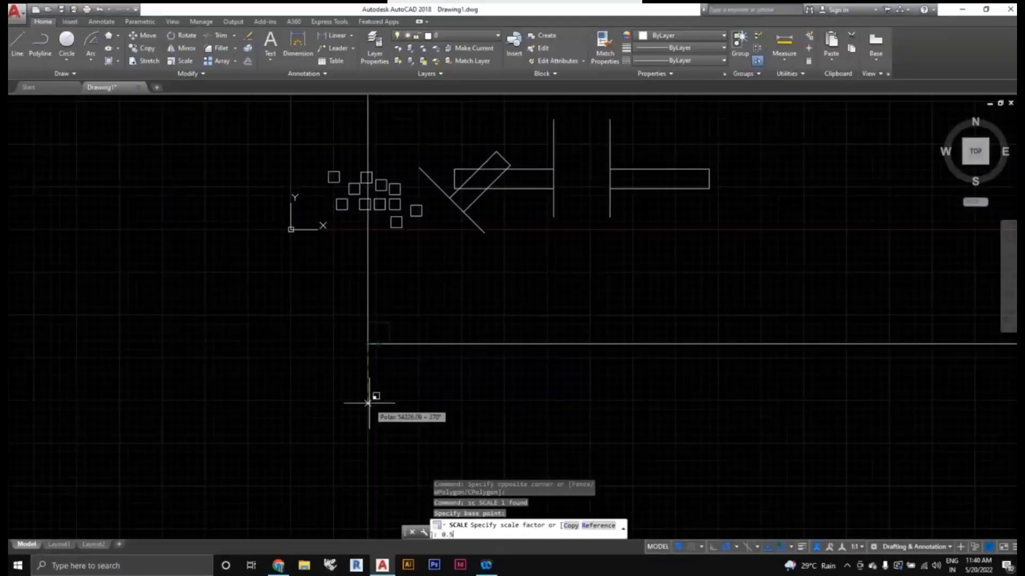
pyautogui.press('Return')
pyautogui.scroll(4, 368, 374)
pyautogui.scroll(-4, 386, 320)
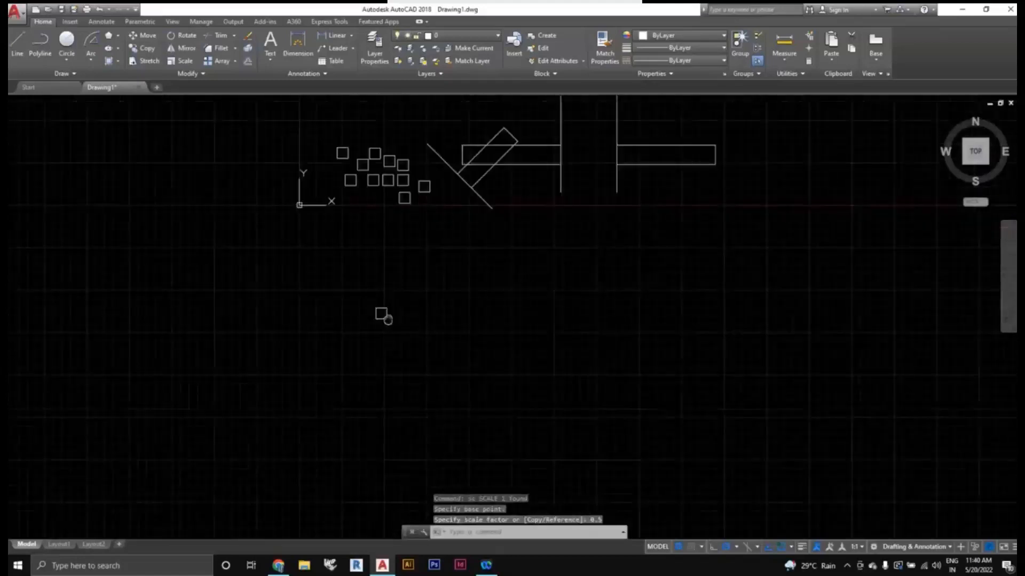
# Step: Draw a horizontal line just below the small square, starting under its left edge and about six times the square's width
pyautogui.moveTo(388, 319)
pyautogui.mouseDown(button='middle')
pyautogui.moveTo(378, 364)
pyautogui.moveTo(402, 376)
pyautogui.moveTo(362, 378)
pyautogui.moveTo(435, 382)
pyautogui.mouseUp(button='middle')
pyautogui.scroll(2, 388, 370)
pyautogui.scroll(-2, 387, 369)
pyautogui.write('l')
pyautogui.press('Return')
pyautogui.scroll(4, 389, 377)
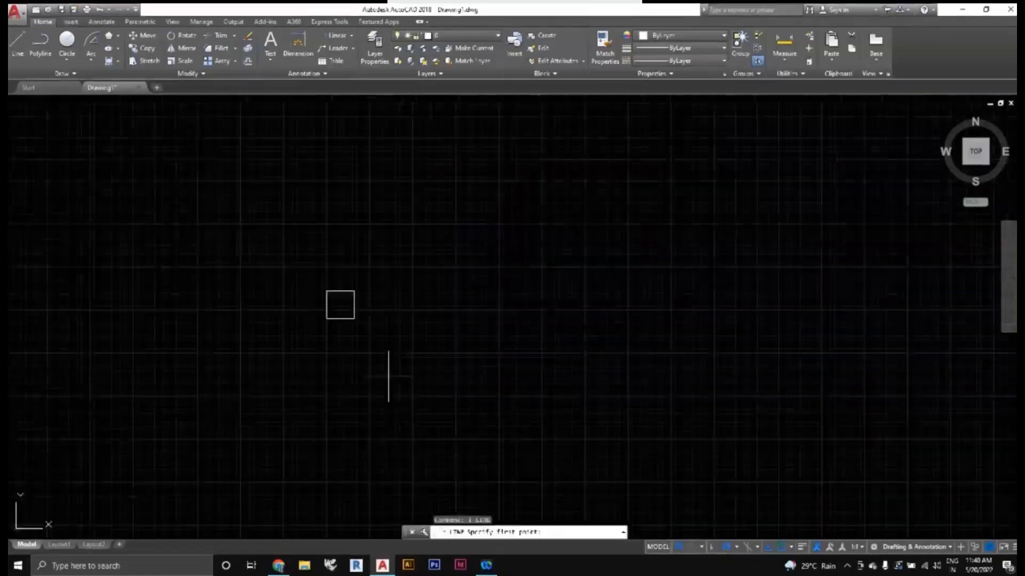
pyautogui.scroll(-4, 388, 376)
pyautogui.scroll(2, 382, 377)
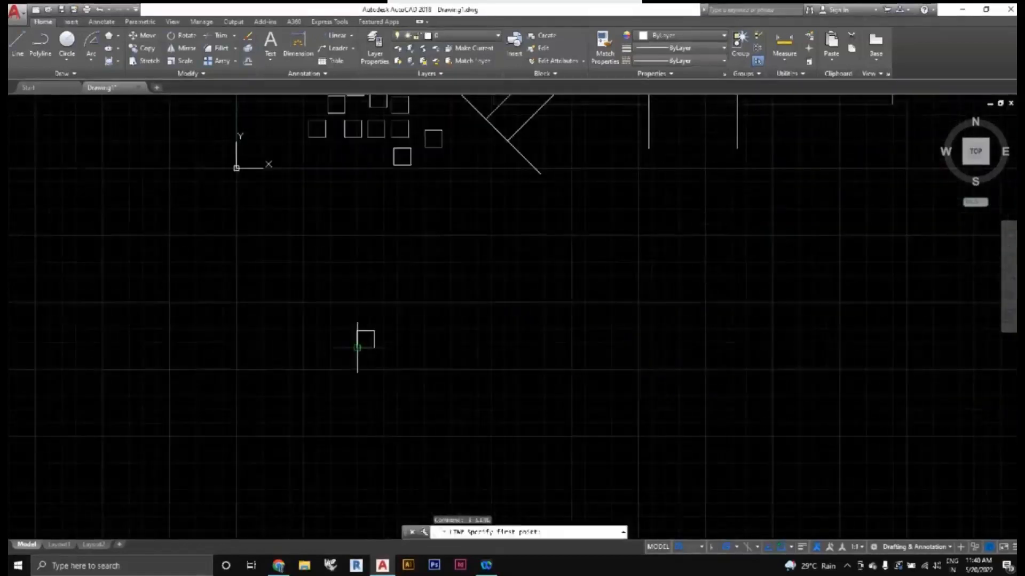
pyautogui.click(459, 376)
pyautogui.scroll(-2, 408, 424)
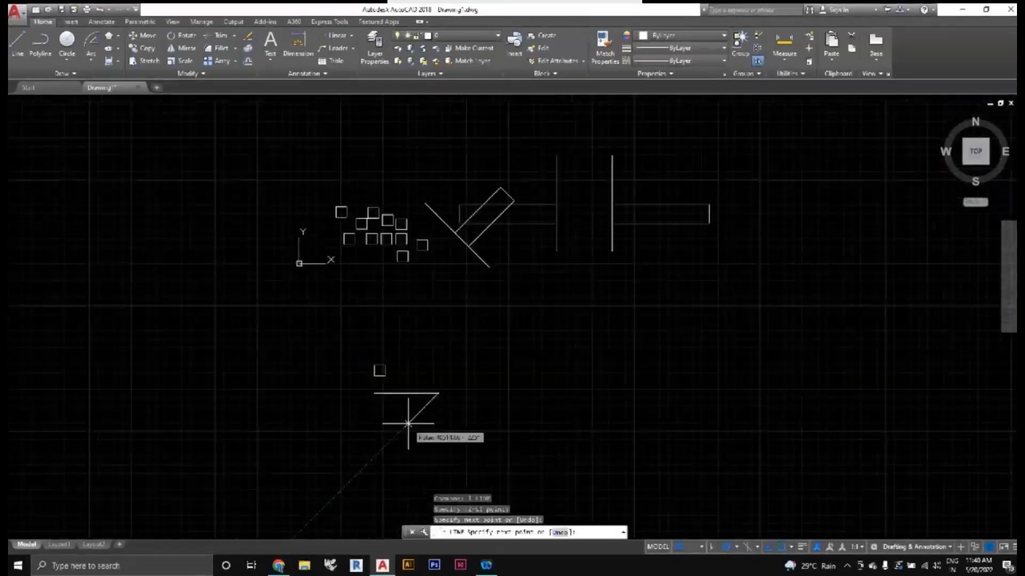
pyautogui.press('Escape')
# Step: Move the small square by its lower-left corner onto the left endpoint of the horizontal line
pyautogui.scroll(4, 397, 384)
pyautogui.click(374, 368)
pyautogui.click(302, 310)
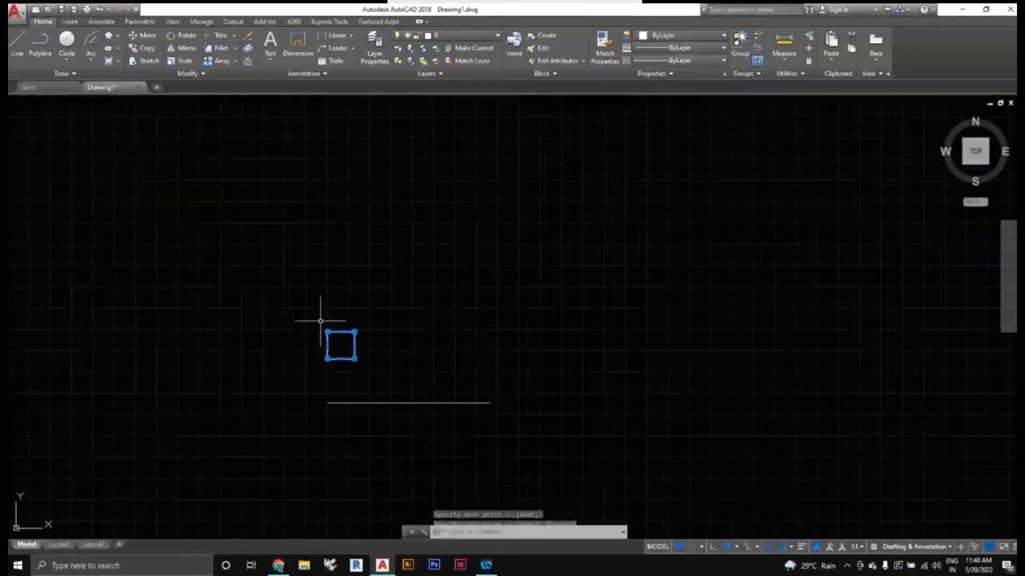
pyautogui.write('m')
pyautogui.press('Return')
pyautogui.click(332, 360)
pyautogui.scroll(-2, 355, 384)
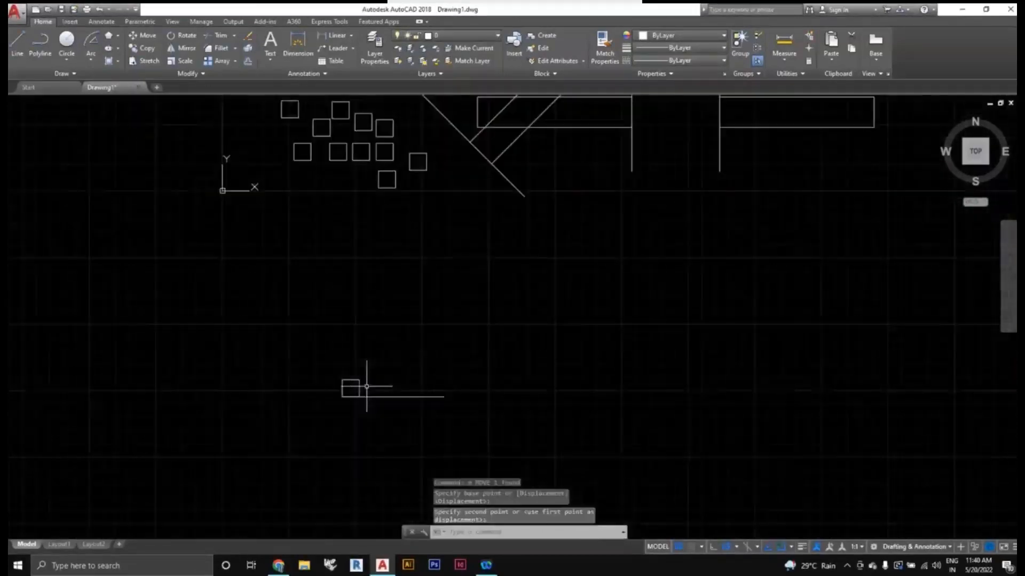
pyautogui.scroll(4, 350, 366)
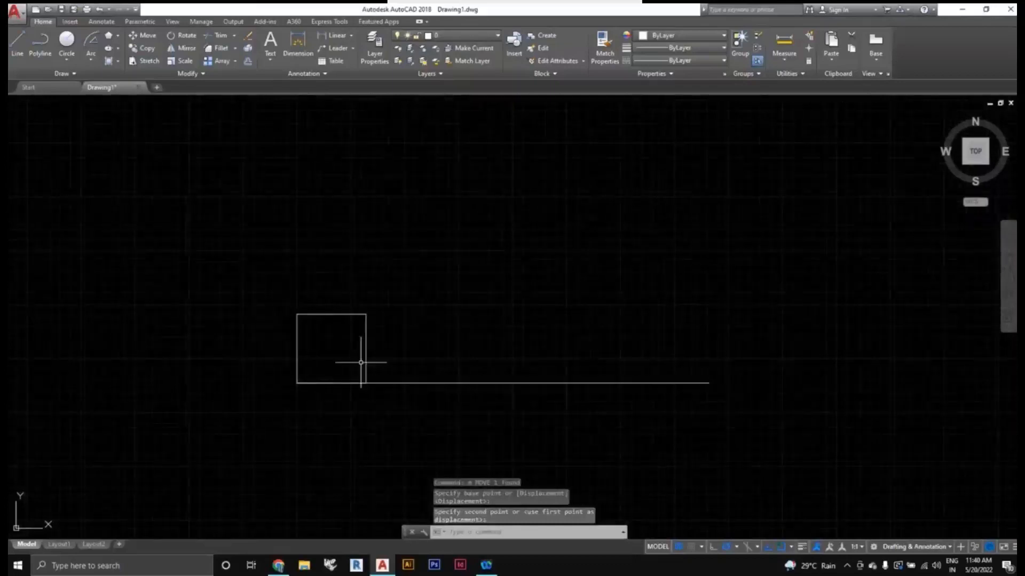
pyautogui.scroll(-2, 360, 362)
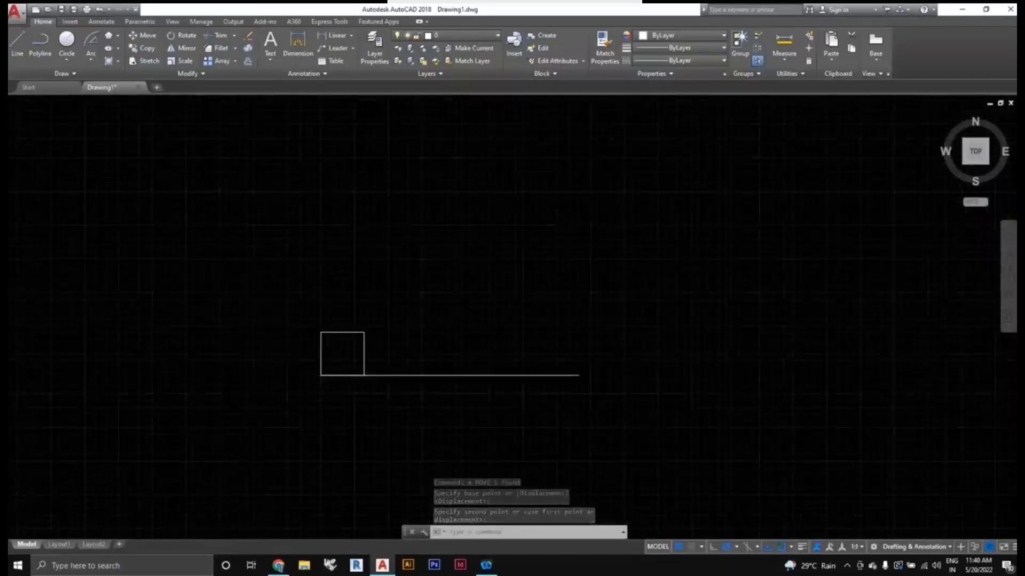
pyautogui.scroll(2, 355, 370)
pyautogui.click(377, 364)
pyautogui.click(351, 357)
pyautogui.scroll(-2, 368, 384)
pyautogui.scroll(2, 336, 368)
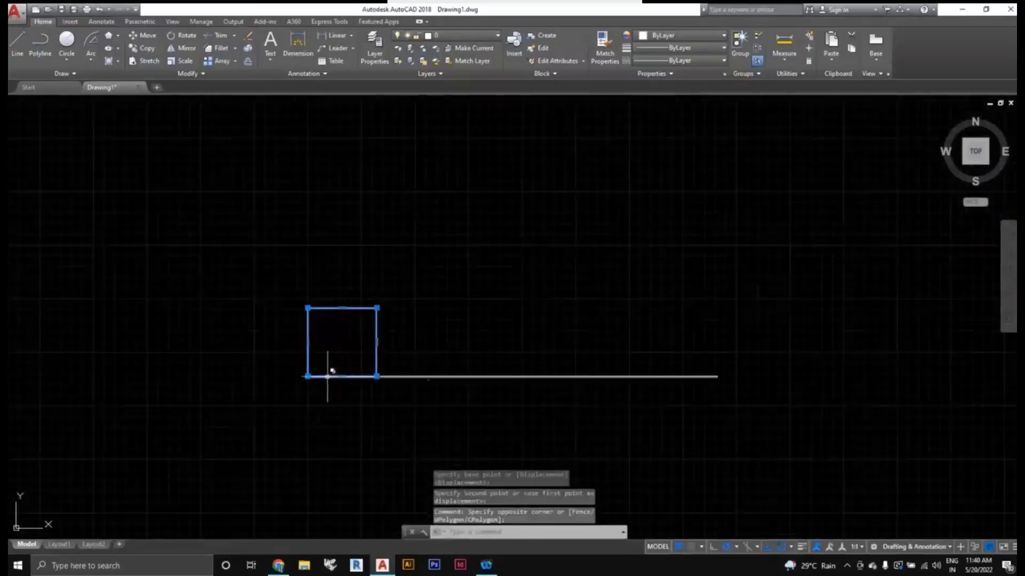
pyautogui.click(717, 397)
pyautogui.click(697, 373)
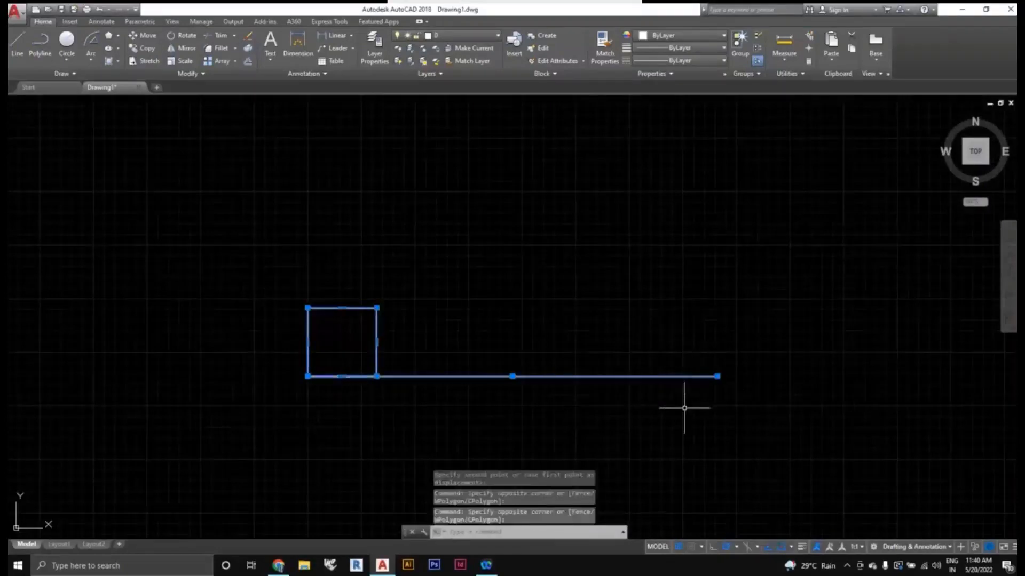
pyautogui.press('Escape')
pyautogui.scroll(-2, 565, 402)
pyautogui.moveTo(594, 414); pyautogui.dragTo(482, 393, button='middle')
pyautogui.scroll(1, 317, 288)
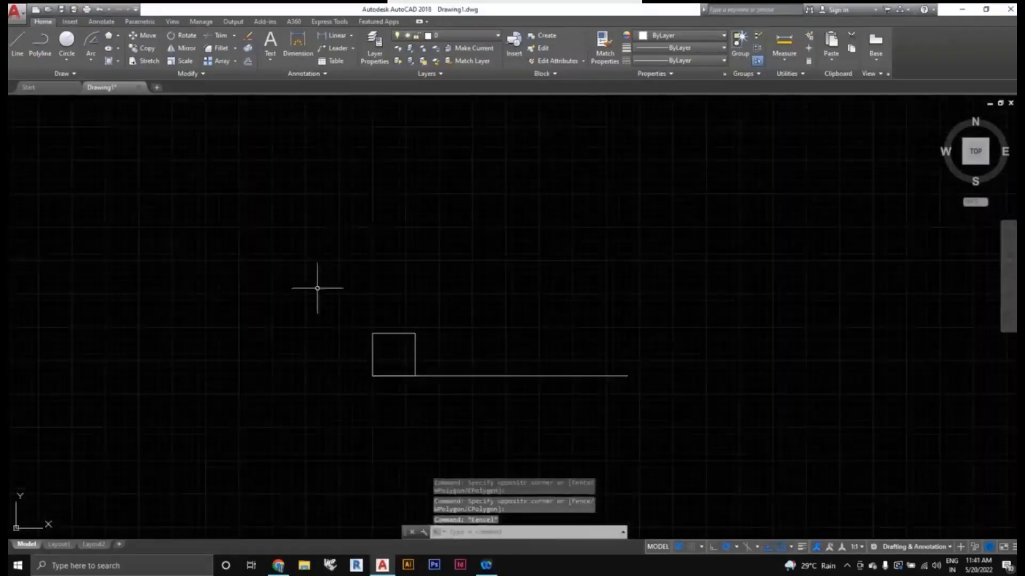
# Step: Scale the square by Reference about its lower-left corner, using its bottom edge as reference length and the line's right endpoint as new length
pyautogui.click(308, 274)
pyautogui.click(448, 432)
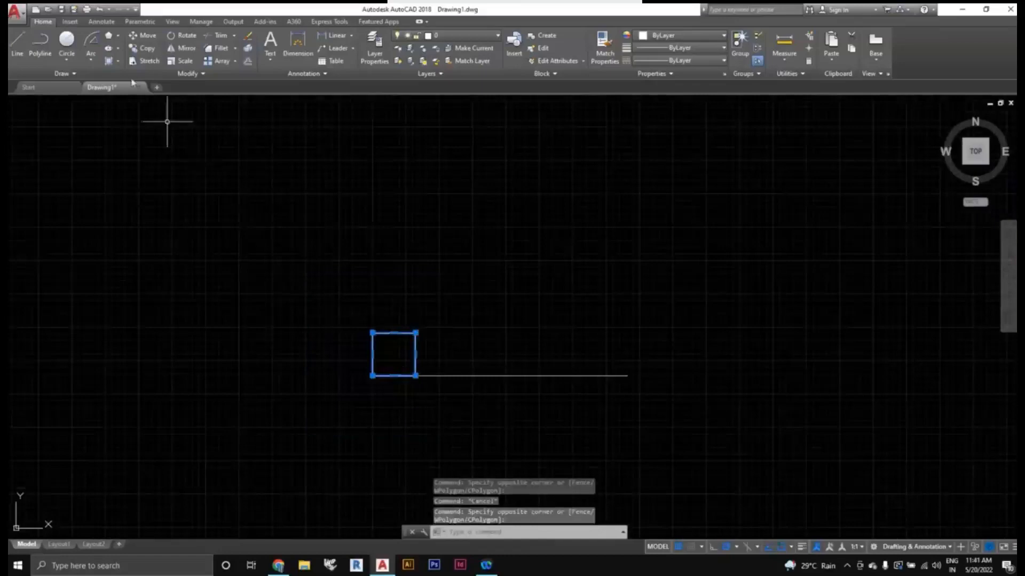
pyautogui.click(181, 62)
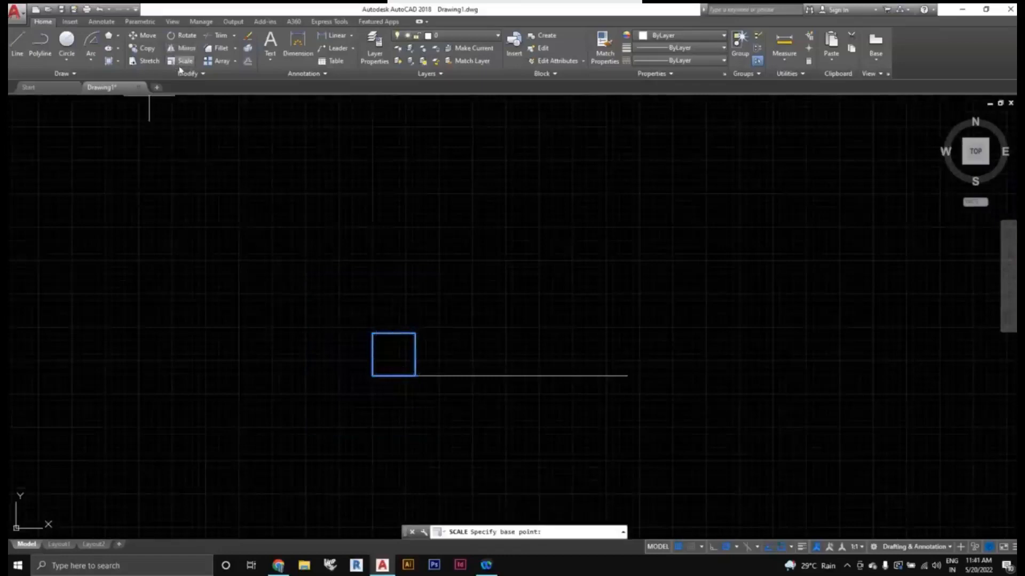
pyautogui.moveTo(453, 434); pyautogui.dragTo(391, 423, button='middle')
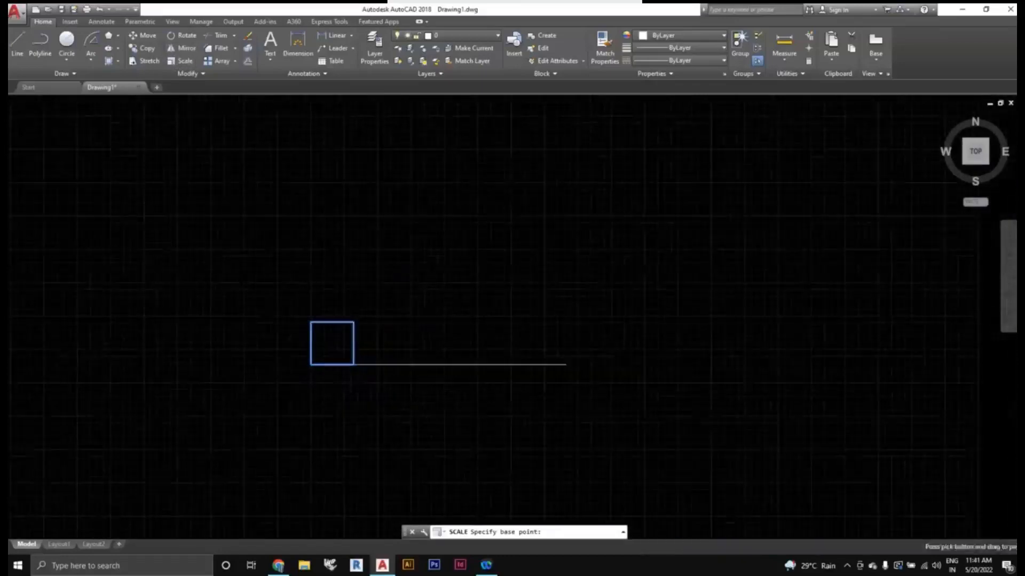
pyautogui.click(310, 365)
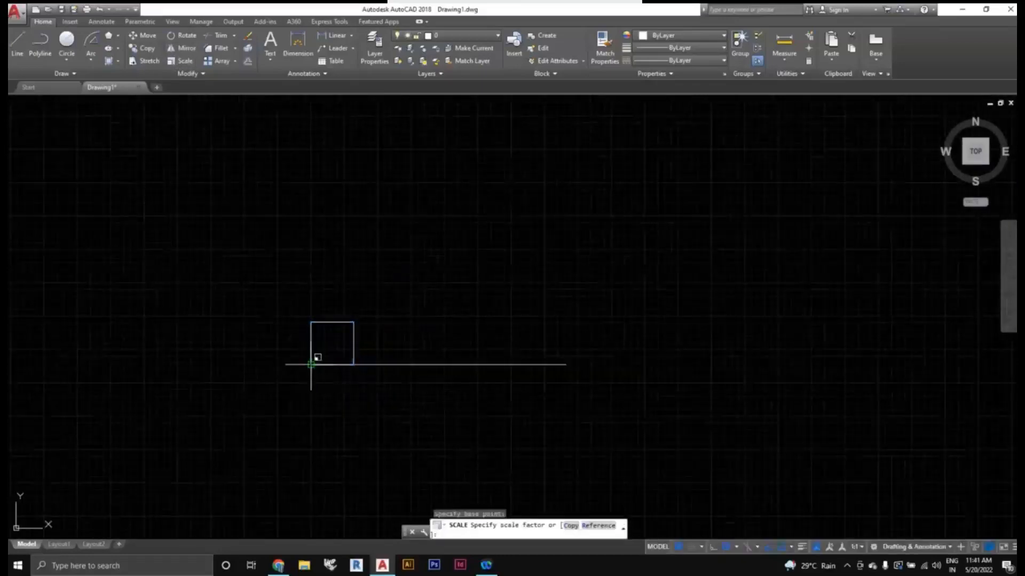
pyautogui.click(597, 526)
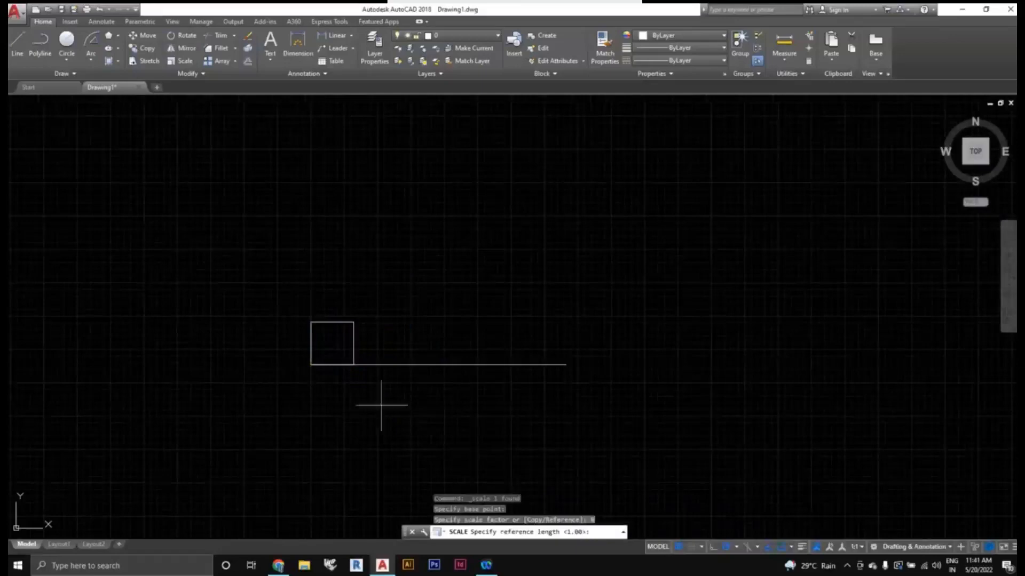
pyautogui.click(311, 365)
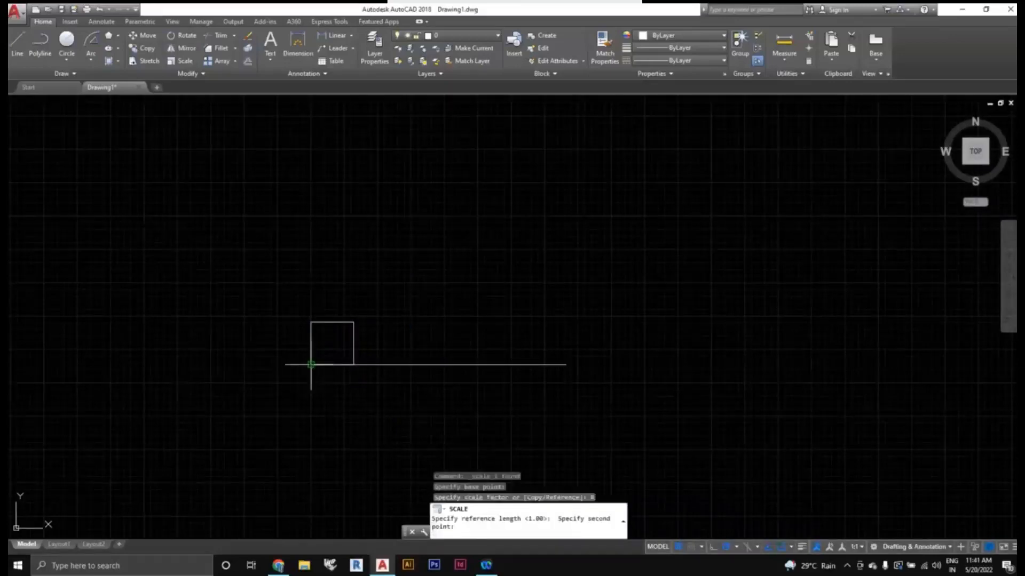
pyautogui.click(354, 365)
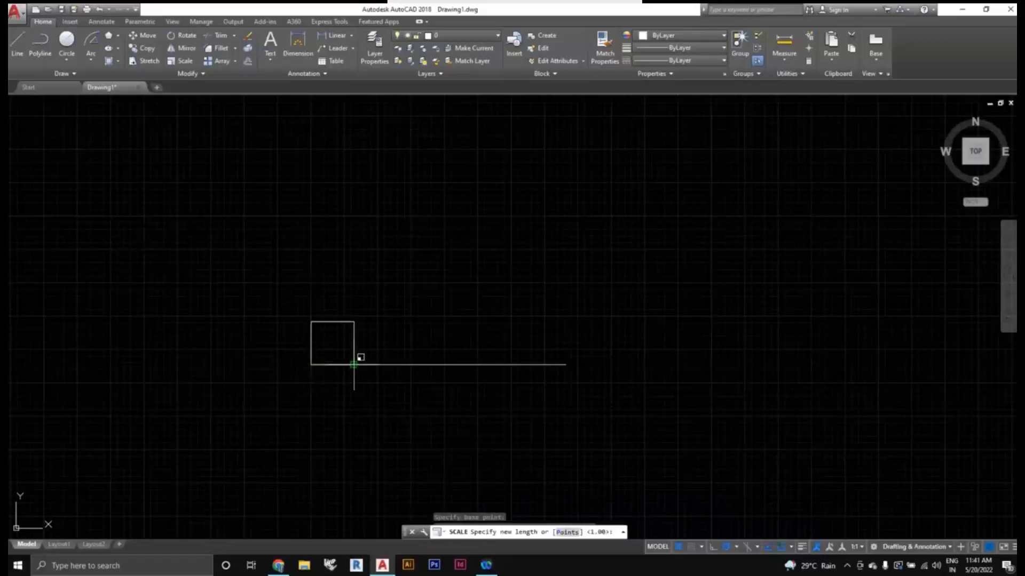
pyautogui.moveTo(474, 371); pyautogui.dragTo(438, 383, button='middle')
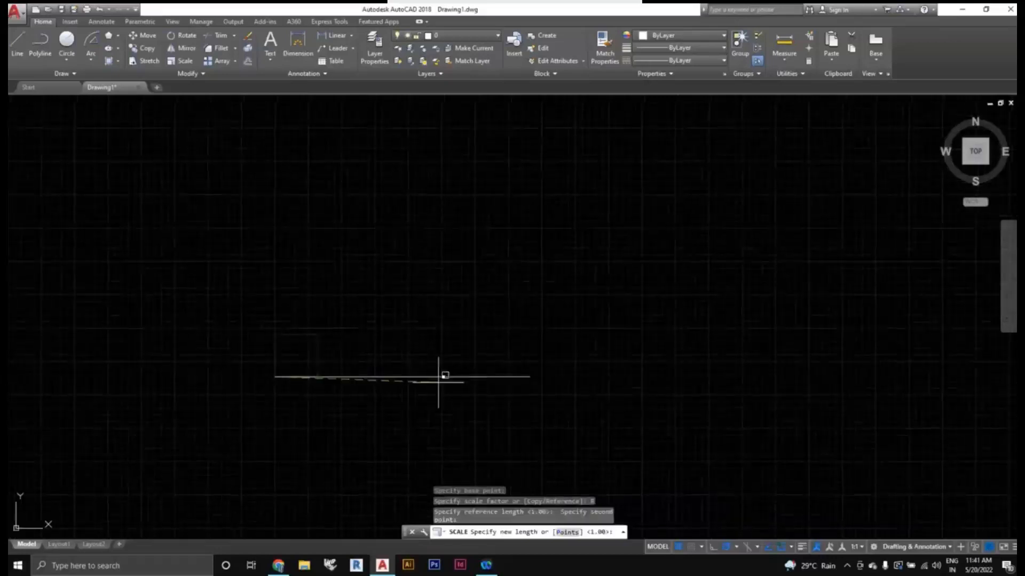
pyautogui.moveTo(529, 376); pyautogui.dragTo(469, 387, button='middle')
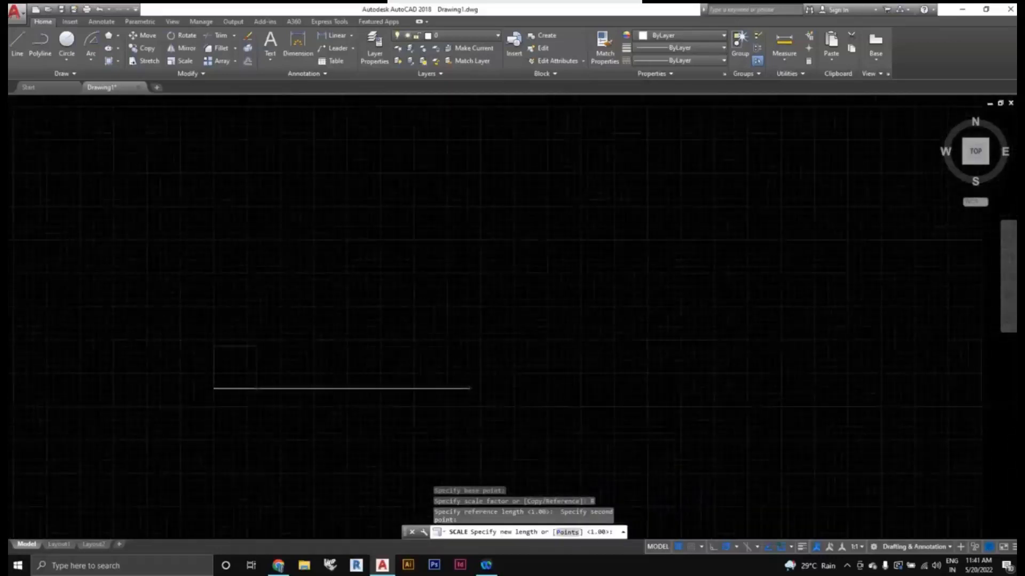
pyautogui.scroll(4, 494, 398)
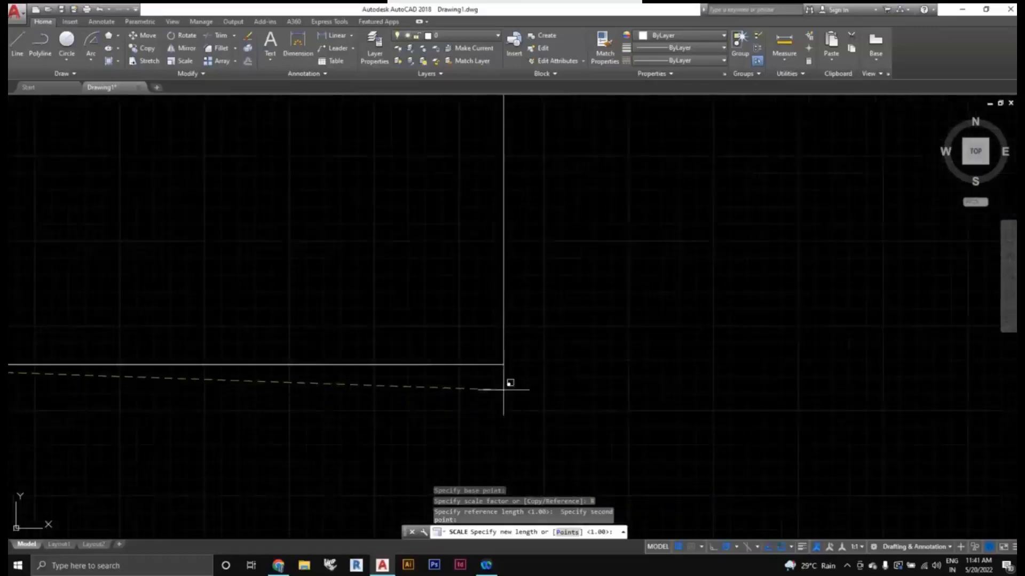
pyautogui.scroll(-3, 504, 390)
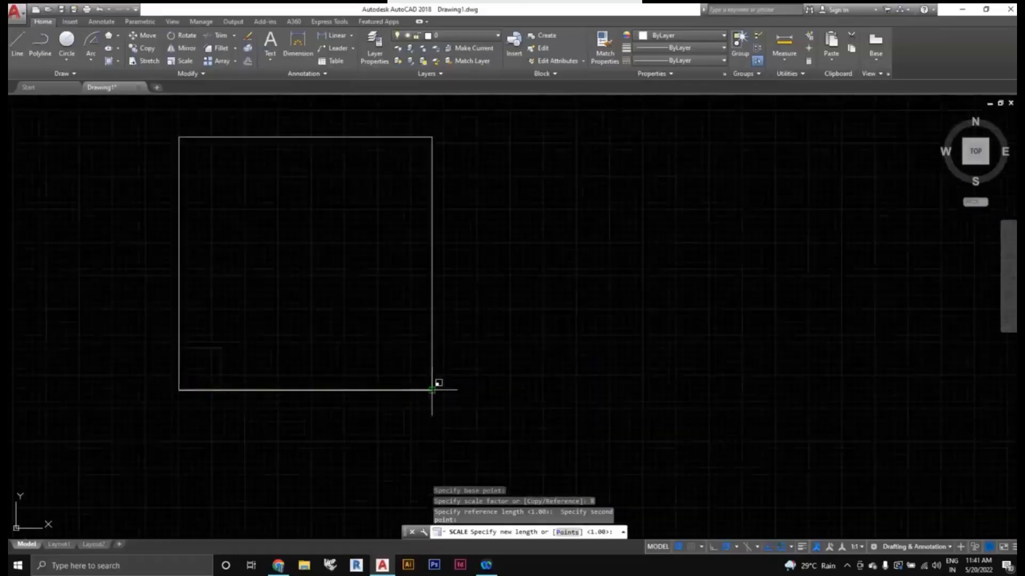
pyautogui.click(432, 390)
pyautogui.scroll(-4, 467, 401)
pyautogui.moveTo(469, 399); pyautogui.dragTo(464, 414, button='middle')
pyautogui.scroll(2, 464, 414)
pyautogui.click(460, 382)
pyautogui.click(434, 381)
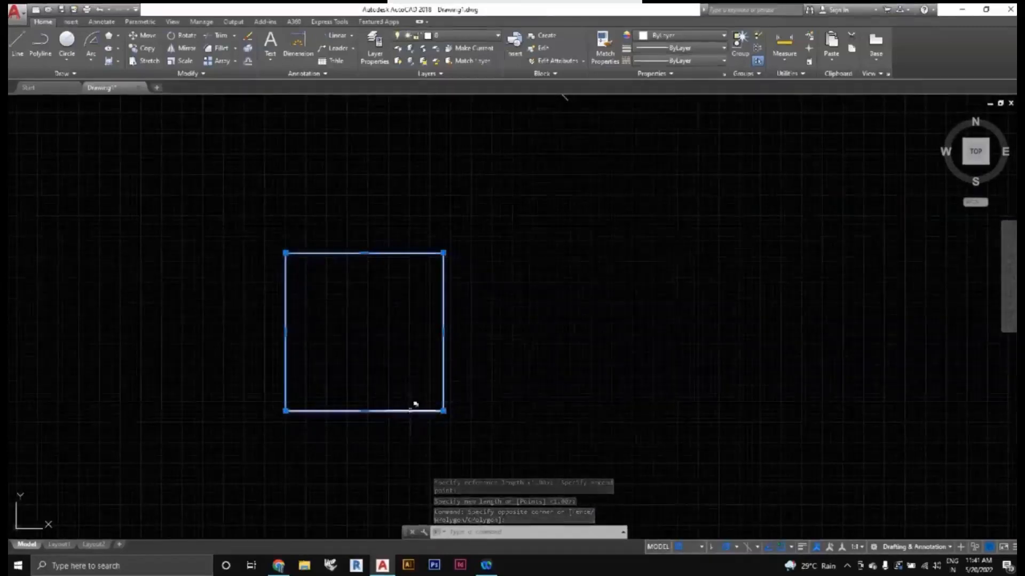
pyautogui.scroll(-2, 415, 406)
pyautogui.press('Escape')
pyautogui.scroll(-2, 436, 431)
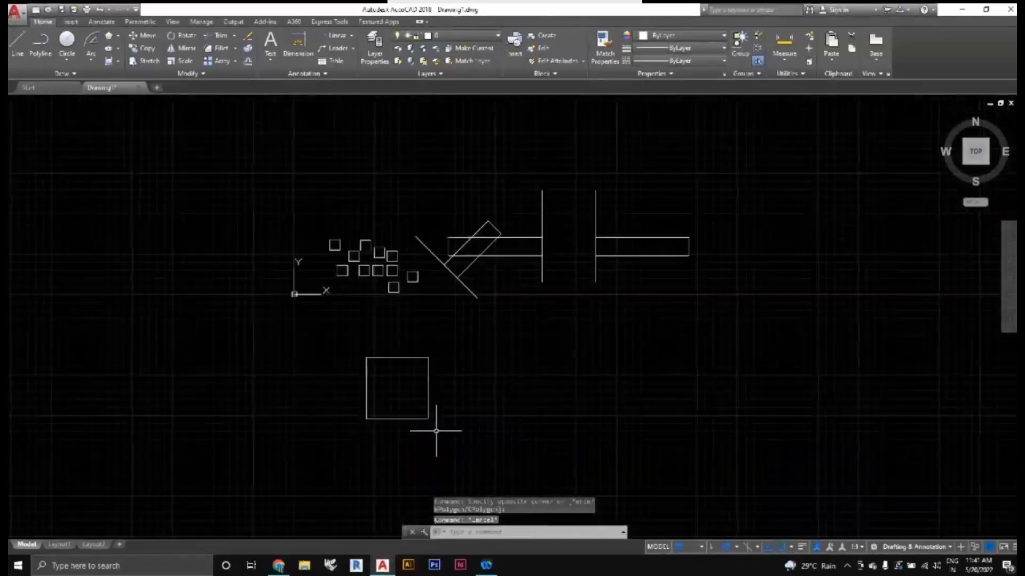
pyautogui.moveTo(436, 431); pyautogui.dragTo(392, 437, button='middle')
pyautogui.moveTo(473, 440); pyautogui.dragTo(410, 426, button='middle')
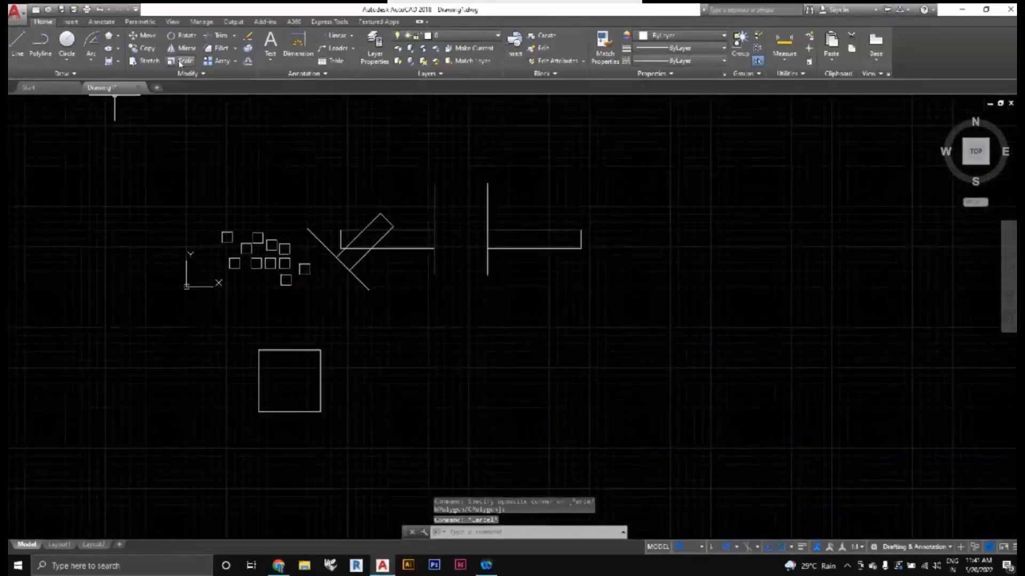
pyautogui.moveTo(374, 349)
pyautogui.mouseDown(button='middle')
pyautogui.moveTo(407, 331)
pyautogui.moveTo(361, 334)
pyautogui.moveTo(400, 362)
pyautogui.mouseUp(button='middle')
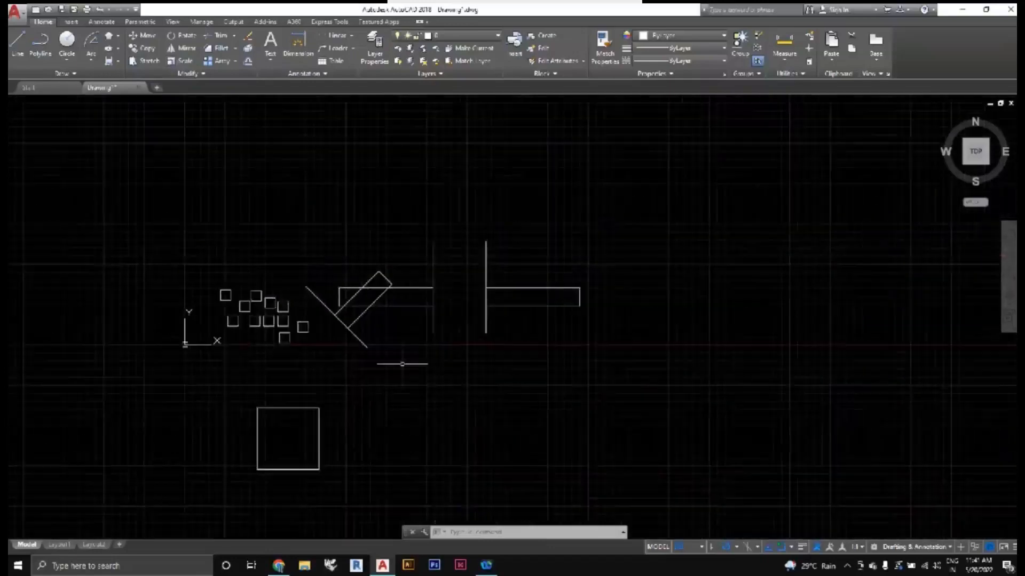
pyautogui.scroll(2, 384, 318)
pyautogui.moveTo(385, 318)
pyautogui.mouseDown(button='middle')
pyautogui.moveTo(396, 343)
pyautogui.moveTo(426, 347)
pyautogui.mouseUp(button='middle')
pyautogui.scroll(2, 393, 339)
pyautogui.scroll(-2, 389, 351)
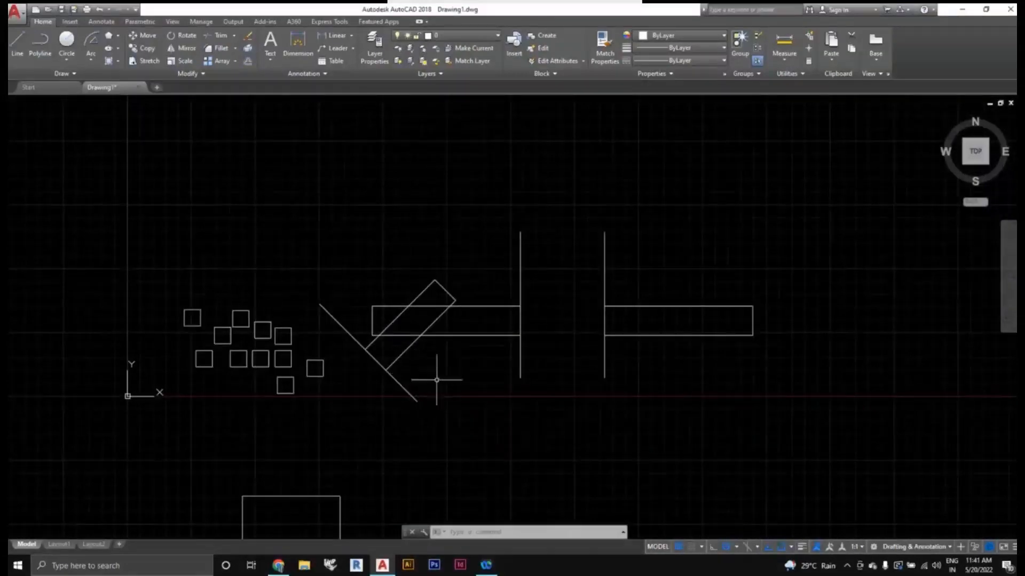
pyautogui.scroll(2, 465, 407)
pyautogui.scroll(-2, 464, 408)
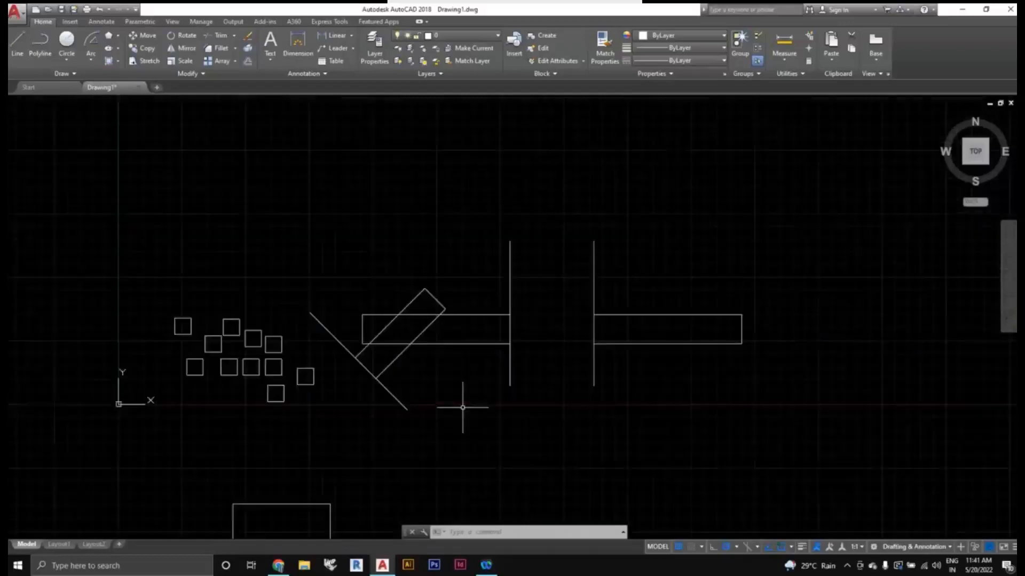
pyautogui.scroll(2, 462, 406)
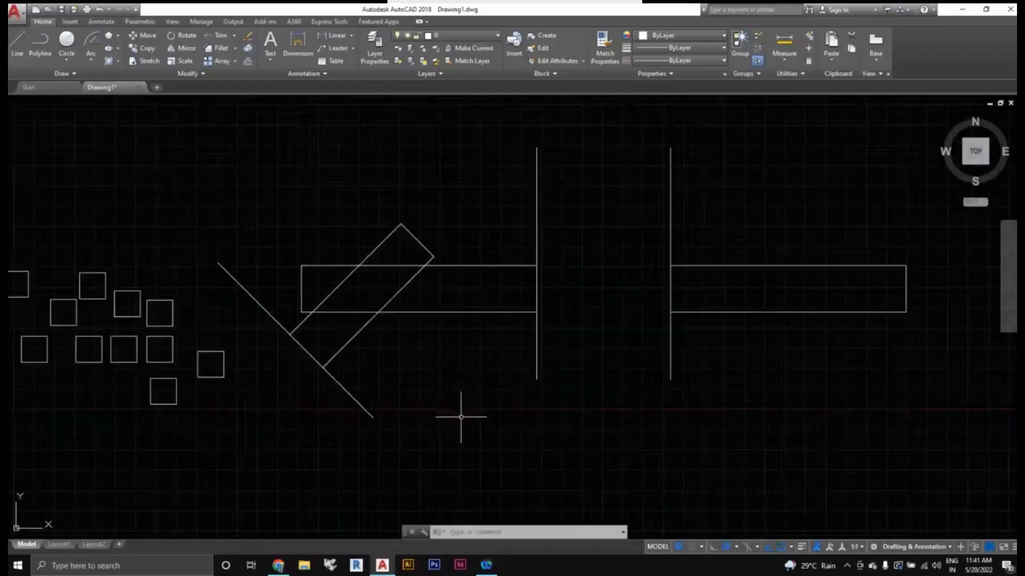
pyautogui.scroll(-2, 421, 407)
pyautogui.scroll(2, 421, 403)
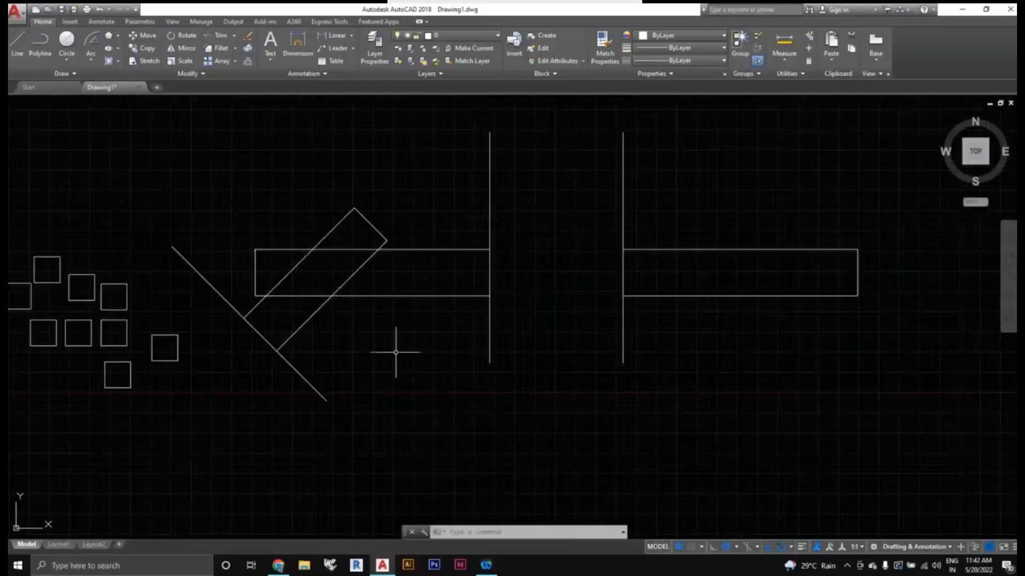
pyautogui.click(336, 250)
pyautogui.click(337, 246)
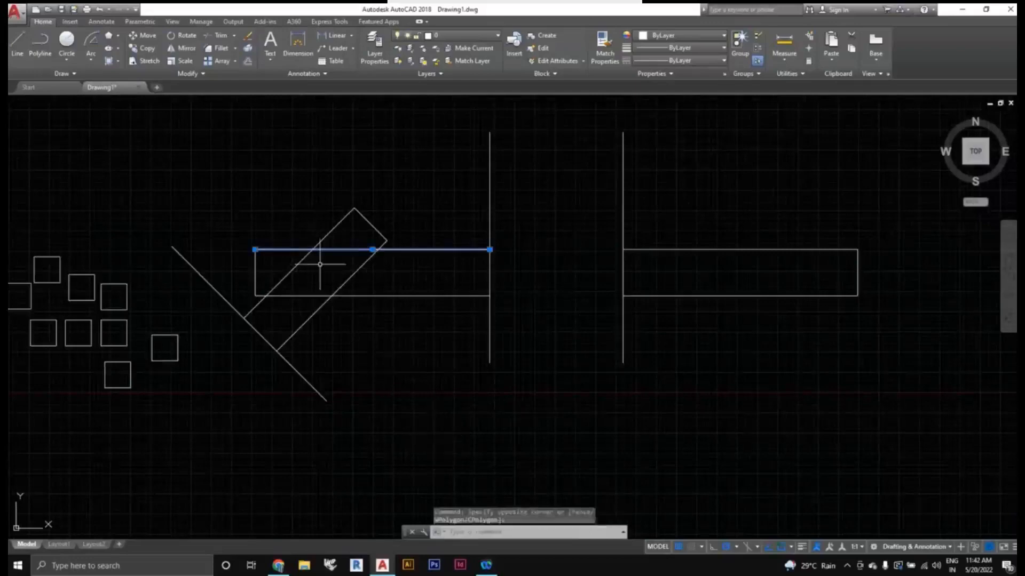
pyautogui.click(300, 266)
pyautogui.click(297, 262)
pyautogui.click(305, 286)
pyautogui.click(356, 295)
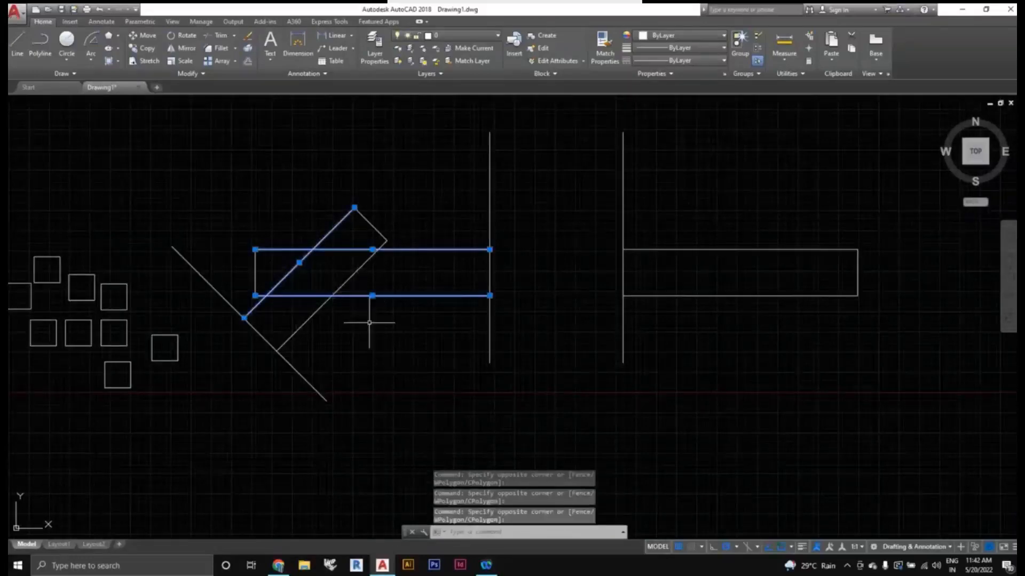
pyautogui.press('Escape')
pyautogui.scroll(-4, 376, 341)
pyautogui.scroll(4, 388, 357)
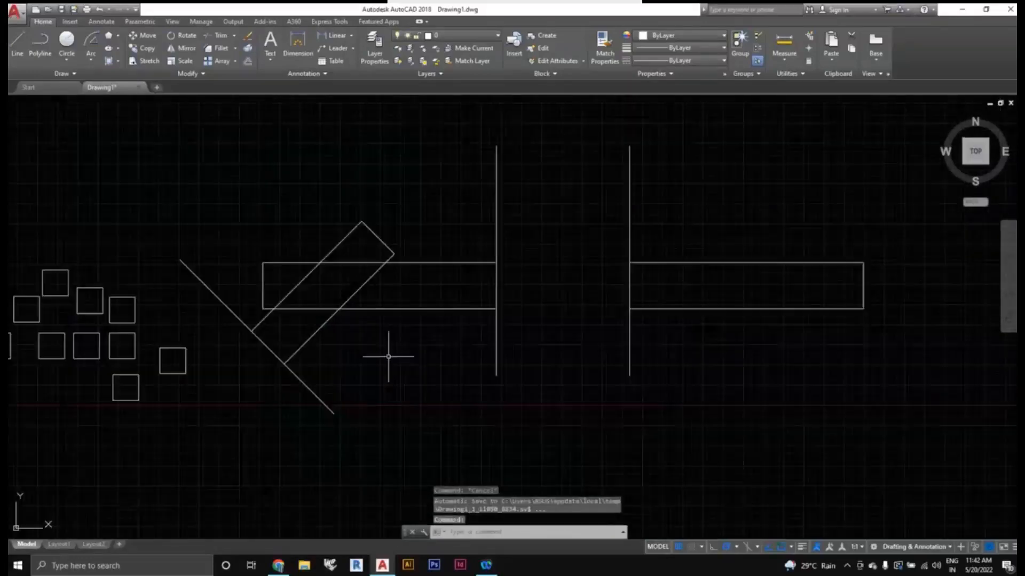
# Step: Try to trim the line segments inside the overlap of the horizontal bar and the tilted rectangle, using both shapes as cutting edges
pyautogui.click(250, 212)
pyautogui.write('tr')
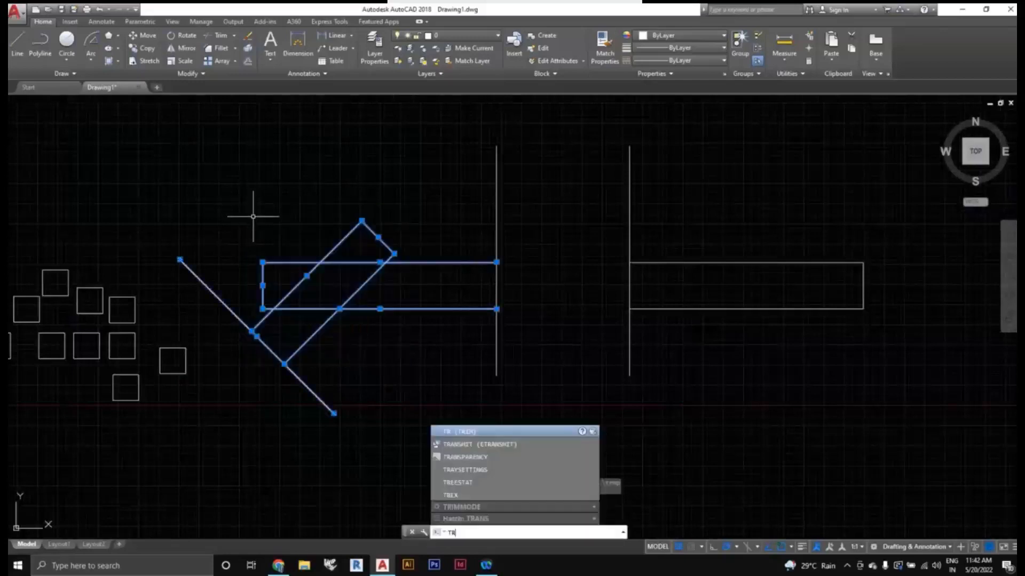
pyautogui.press('Return')
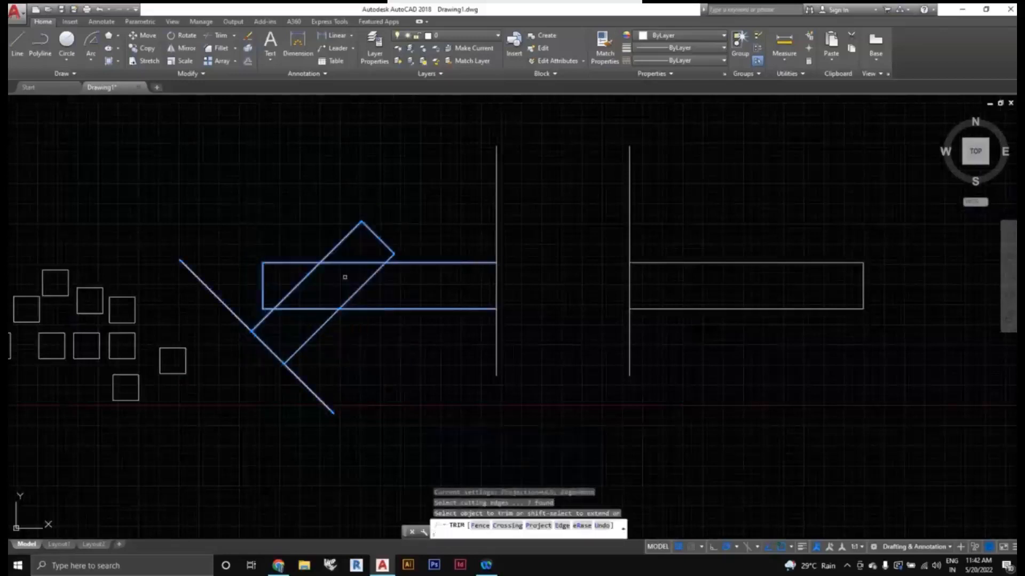
pyautogui.click(305, 276)
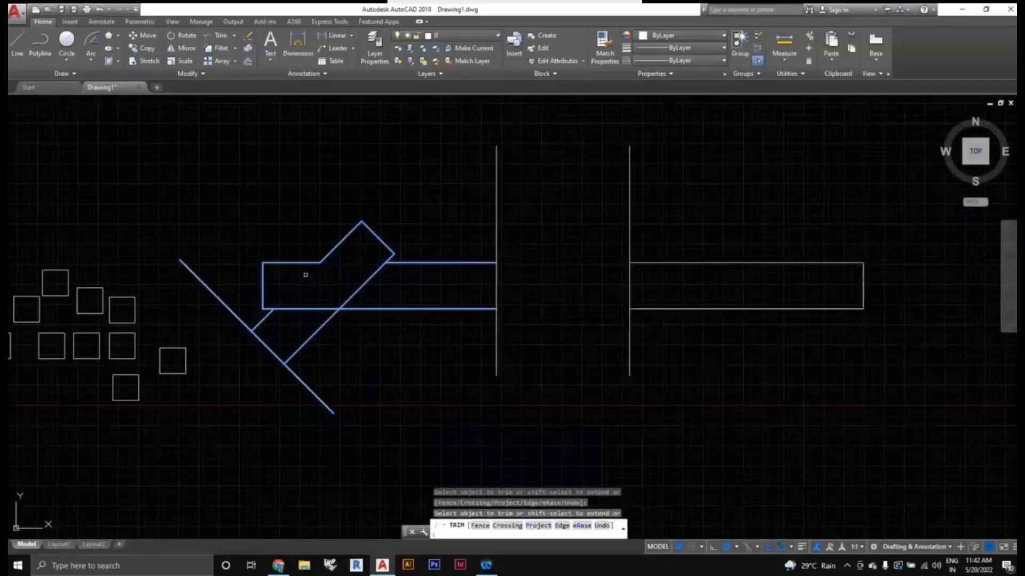
pyautogui.click(303, 307)
pyautogui.click(356, 290)
# Step: Undo the trims made on the overlapping bar and tilted rectangle and end the Trim command
pyautogui.hotkey('ctrl', 'z')
pyautogui.hotkey('ctrl', 'z')
pyautogui.hotkey('ctrl', 'z')
pyautogui.press('Escape')
# Step: Trim the horizontal bar's top line inside the tilted rectangle and the rectangle's lower long side inside the bar, using both shapes as cutting edges
pyautogui.moveTo(366, 338); pyautogui.dragTo(373, 344, button='middle')
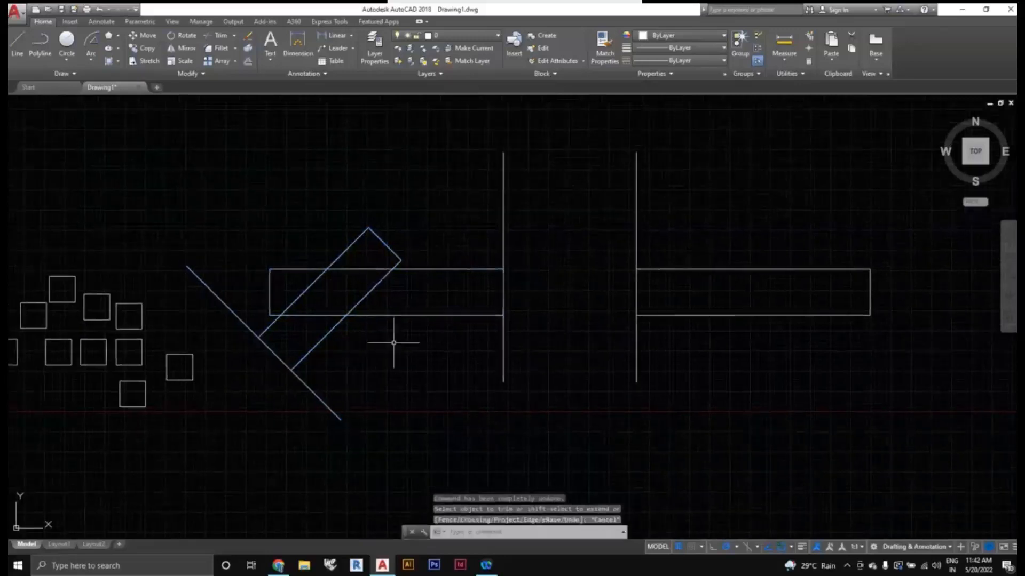
pyautogui.click(413, 347)
pyautogui.click(277, 231)
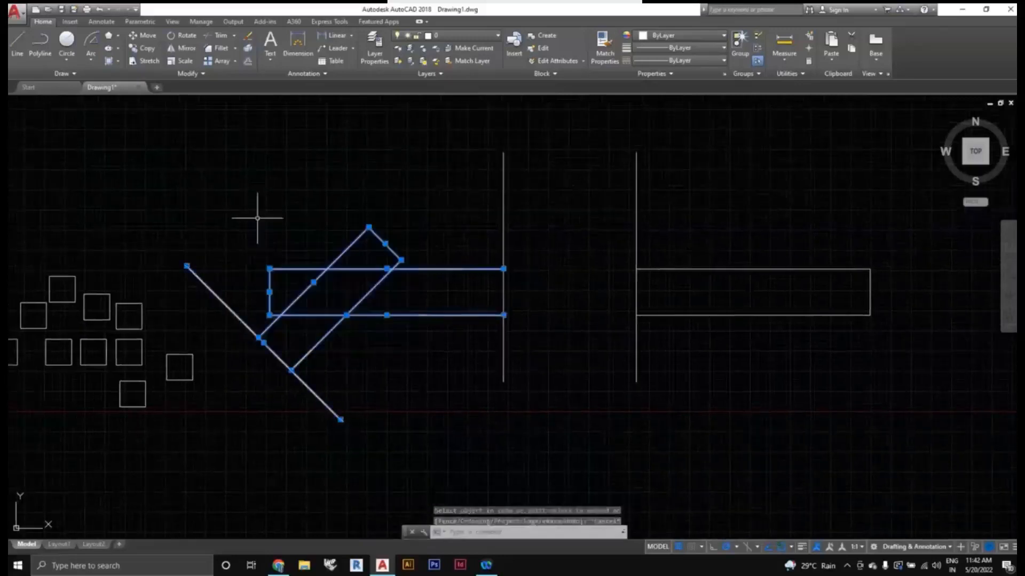
pyautogui.click(208, 41)
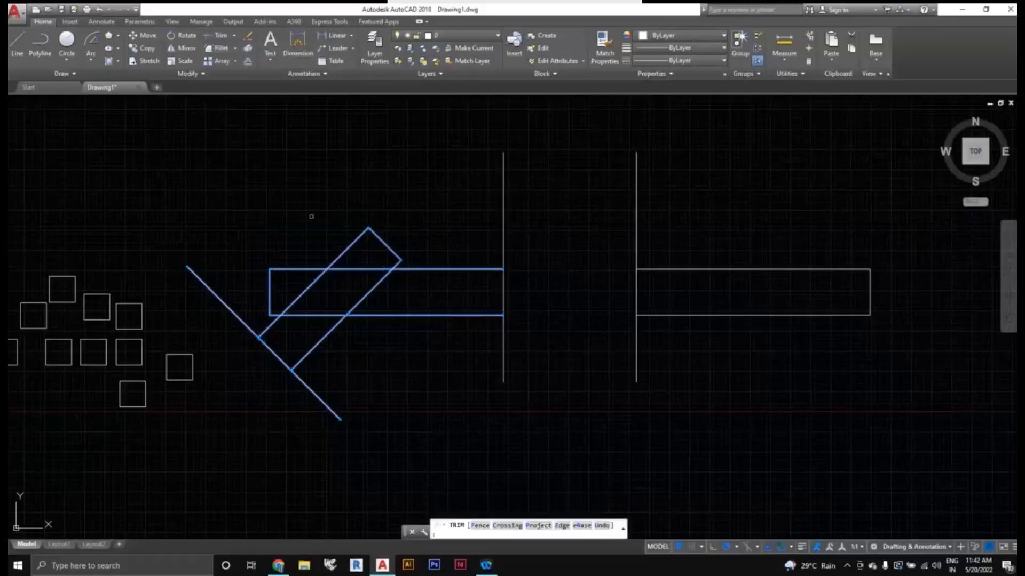
pyautogui.click(355, 267)
pyautogui.click(343, 274)
pyautogui.click(319, 282)
pyautogui.click(326, 282)
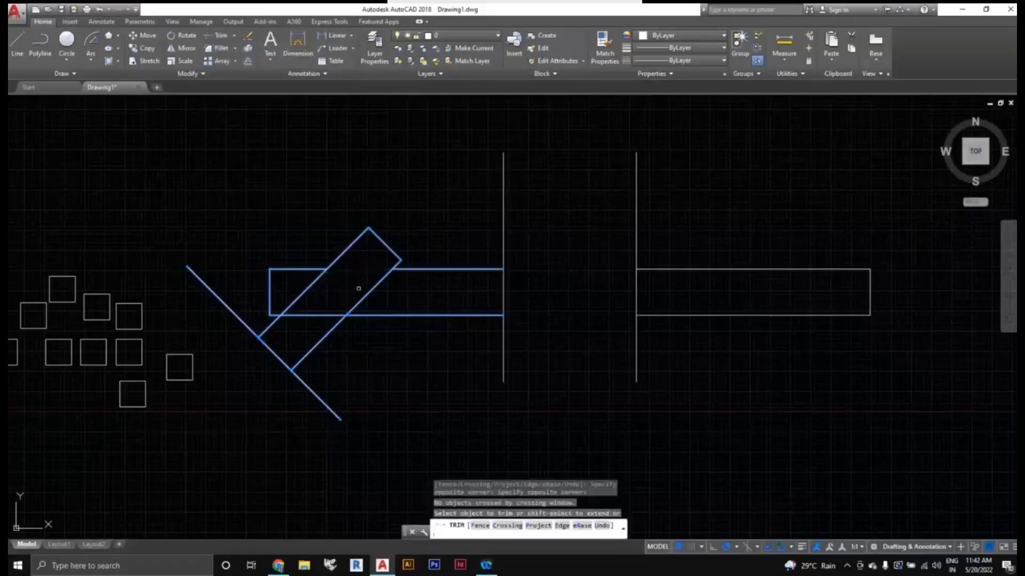
pyautogui.click(367, 293)
# Step: Try to trim the bar's bottom line and the tilted rectangle's upper long side with a crossing selection, and undo that trim
pyautogui.click(297, 315)
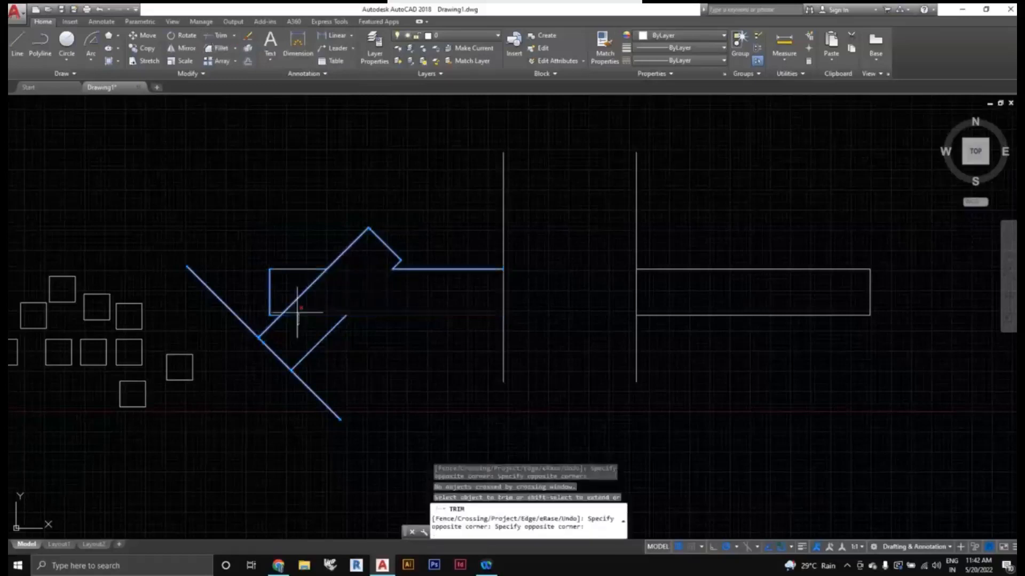
pyautogui.click(299, 299)
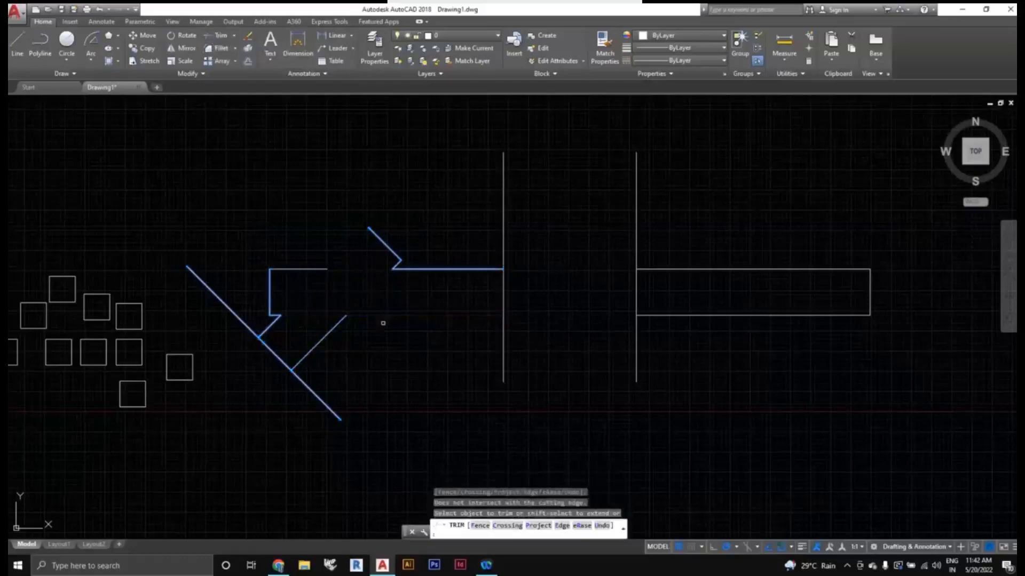
pyautogui.write('u')
pyautogui.press('Return')
pyautogui.press('Escape')
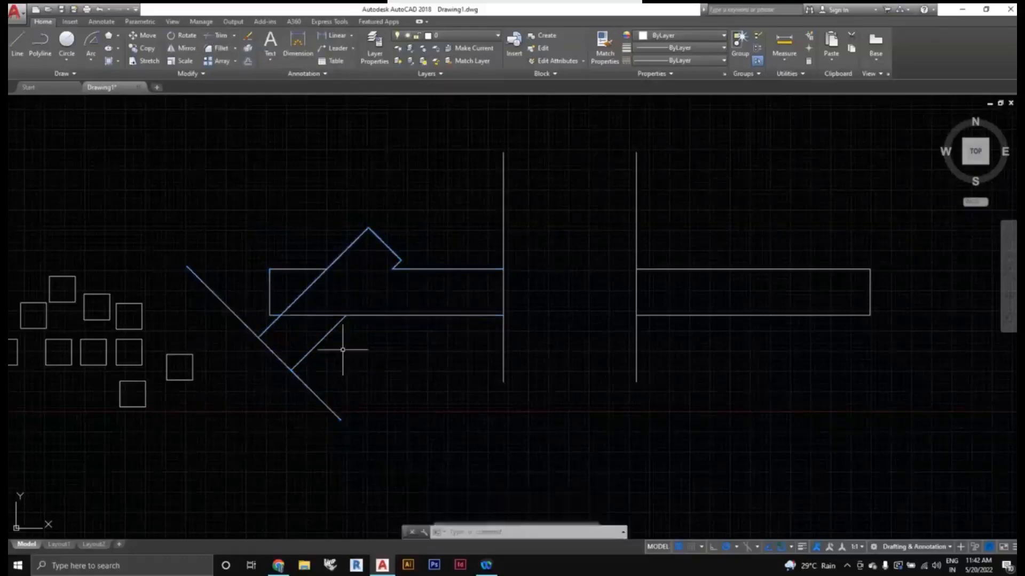
# Step: Select the remaining overlapping lines of the bar and tilted rectangle as cutting edges for another Trim
pyautogui.click(372, 359)
pyautogui.click(270, 222)
pyautogui.write('tr')
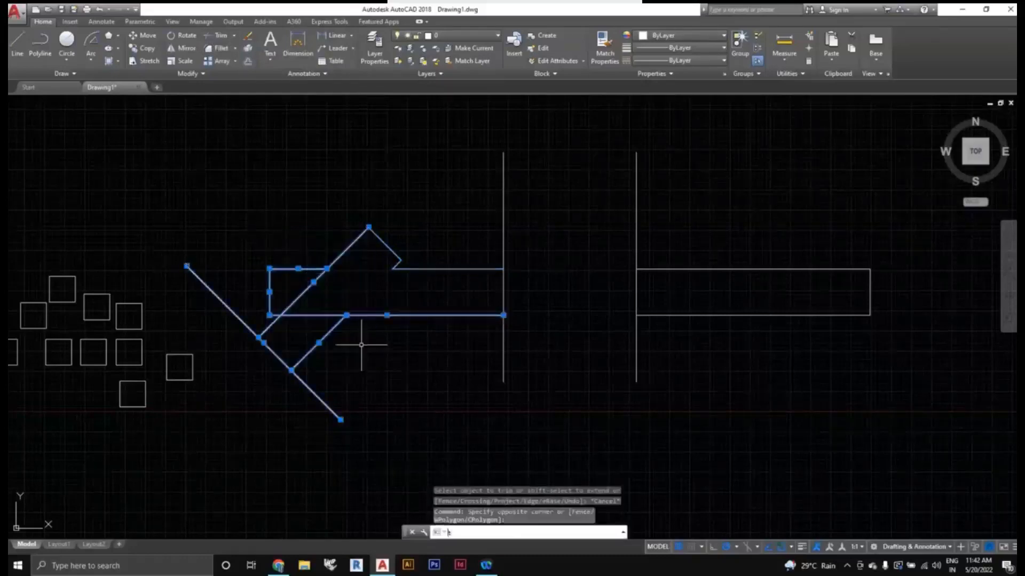
# Step: Trim away the part of the upper diagonal line inside the horizontal bar, using the selected lines as cutting edges
pyautogui.press('Return')
pyautogui.scroll(2, 322, 297)
pyautogui.click(328, 296)
pyautogui.click(299, 281)
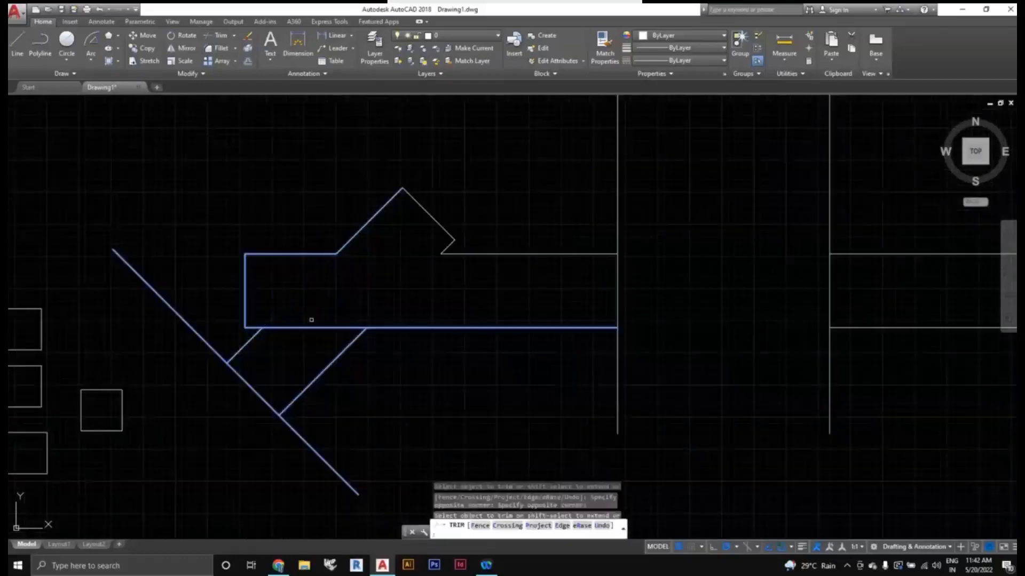
# Step: Trim the bar's lower edge between the two diagonal lines so the diagonal passage opens into the bar
pyautogui.click(290, 326)
pyautogui.hotkey('ctrl', 'z')
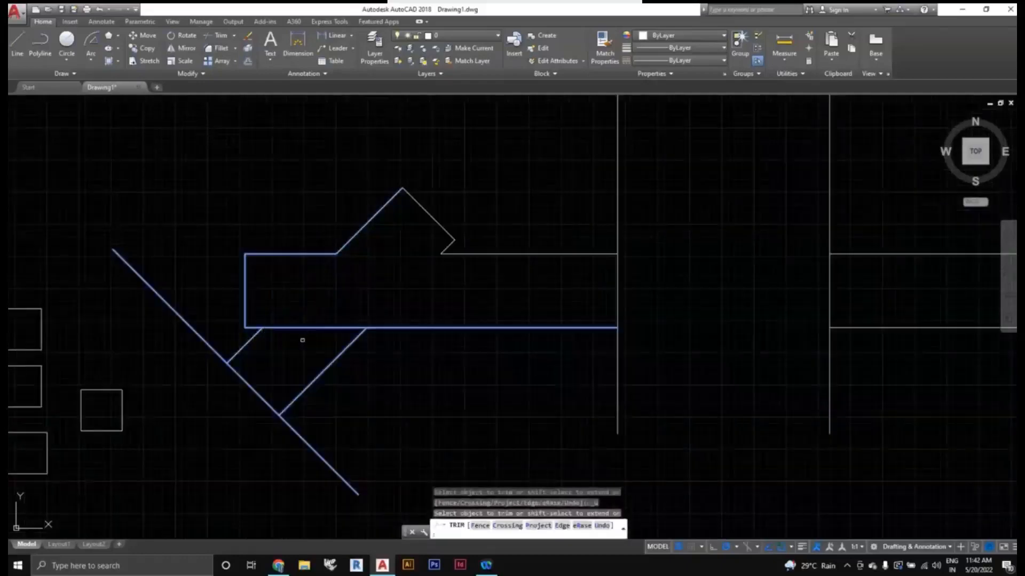
pyautogui.scroll(4, 304, 340)
pyautogui.click(191, 316)
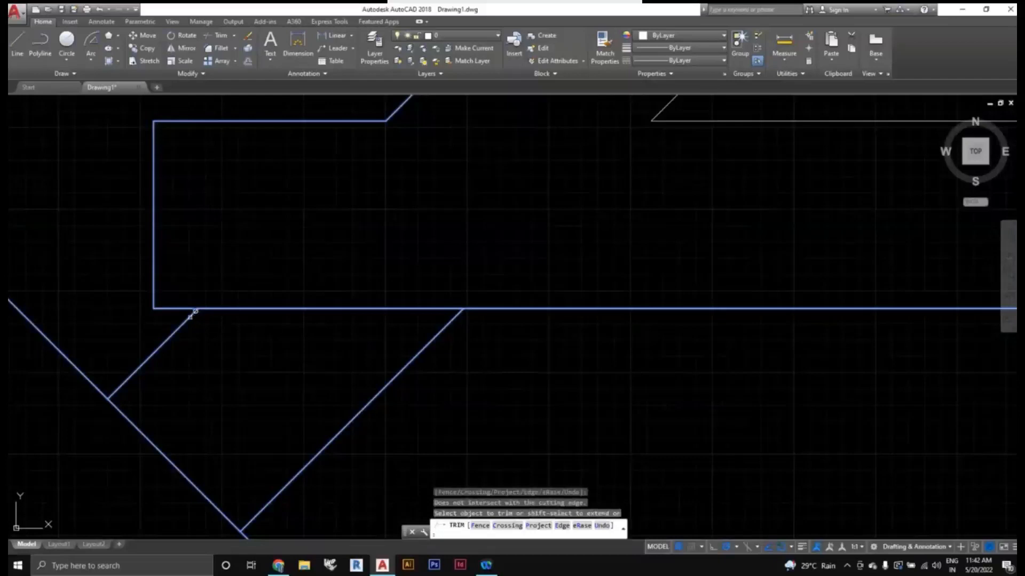
pyautogui.click(413, 308)
pyautogui.hotkey('ctrl', 'z')
pyautogui.click(304, 308)
pyautogui.scroll(-4, 304, 306)
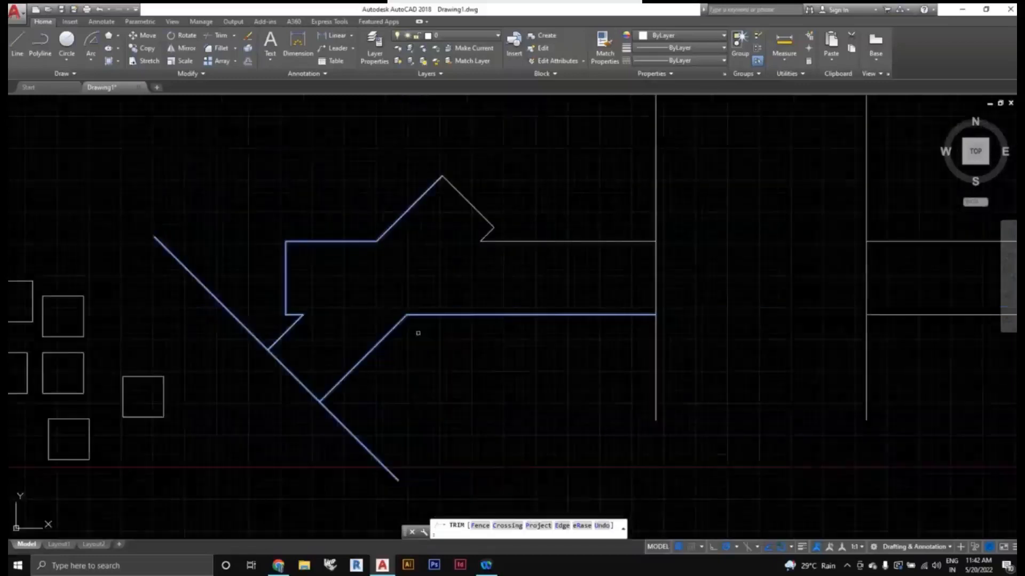
pyautogui.press('Escape')
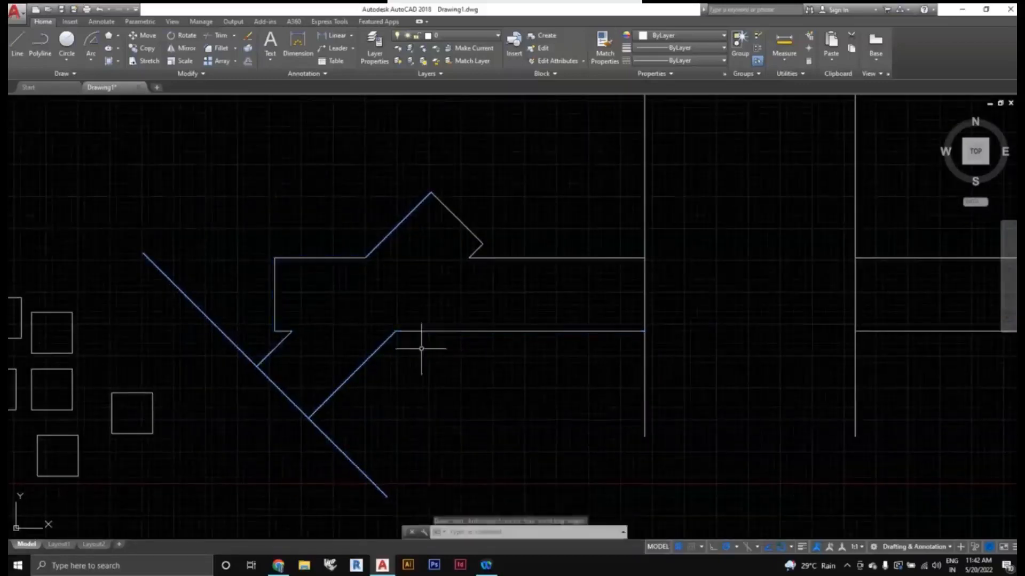
# Step: Draw an L shape in the empty area beside the large square, with a vertical leg about 53,000 units long and a horizontal leg
pyautogui.scroll(-6, 437, 352)
pyautogui.moveTo(425, 384)
pyautogui.mouseDown(button='middle')
pyautogui.moveTo(396, 420)
pyautogui.moveTo(415, 350)
pyautogui.mouseUp(button='middle')
pyautogui.scroll(2, 402, 379)
pyautogui.scroll(-4, 414, 389)
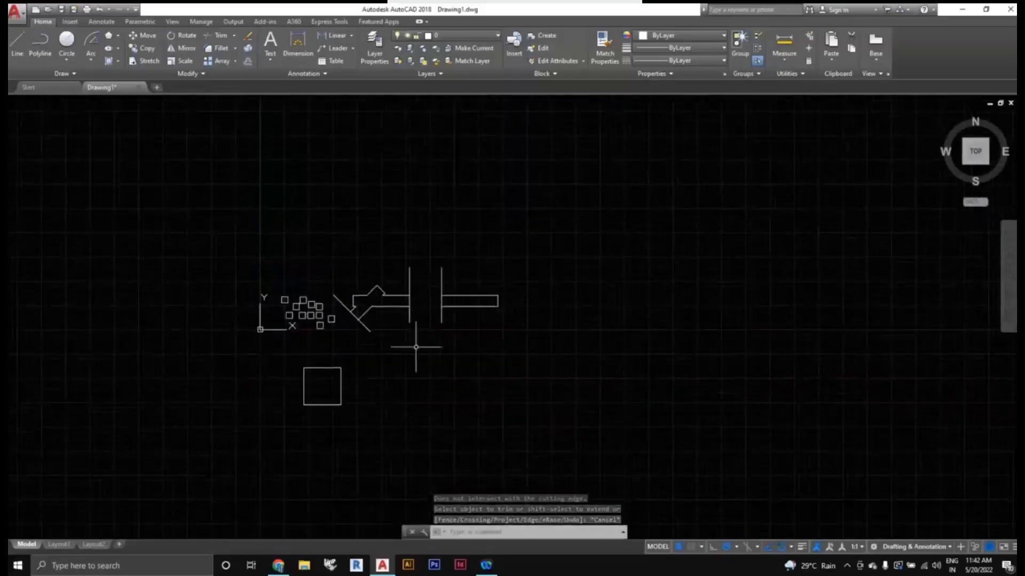
pyautogui.scroll(2, 416, 365)
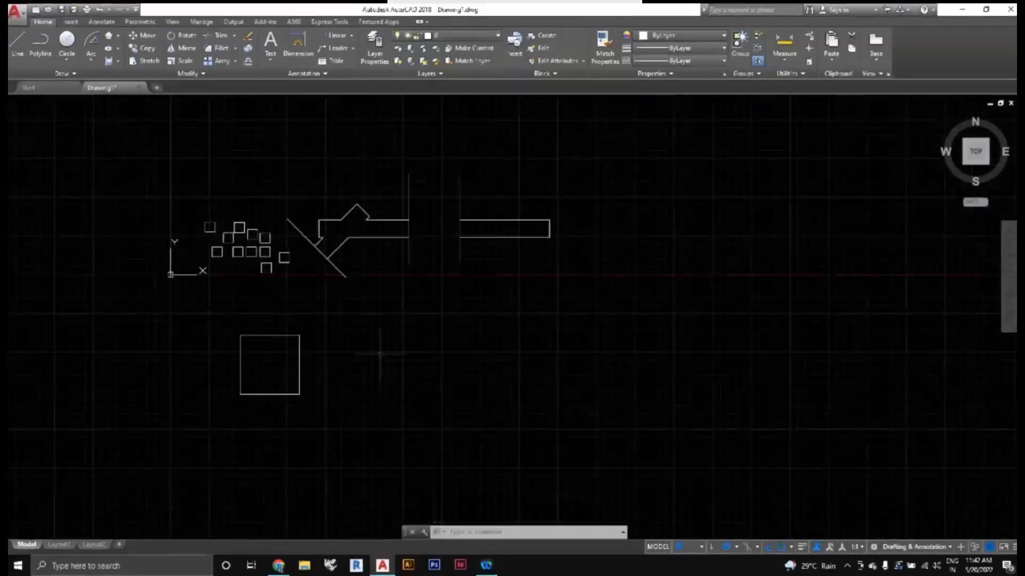
pyautogui.write('l')
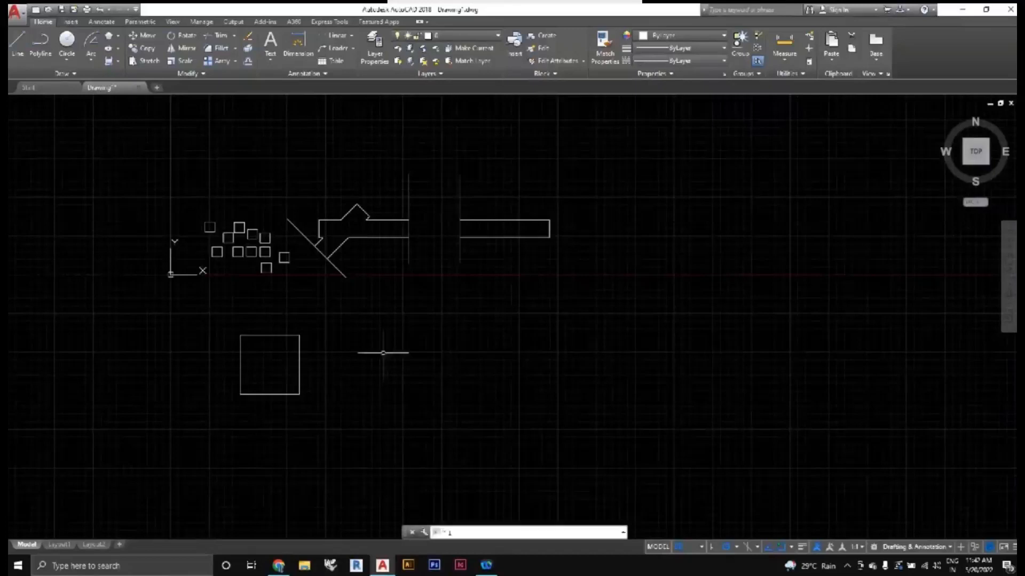
pyautogui.press('Return')
pyautogui.scroll(2, 389, 366)
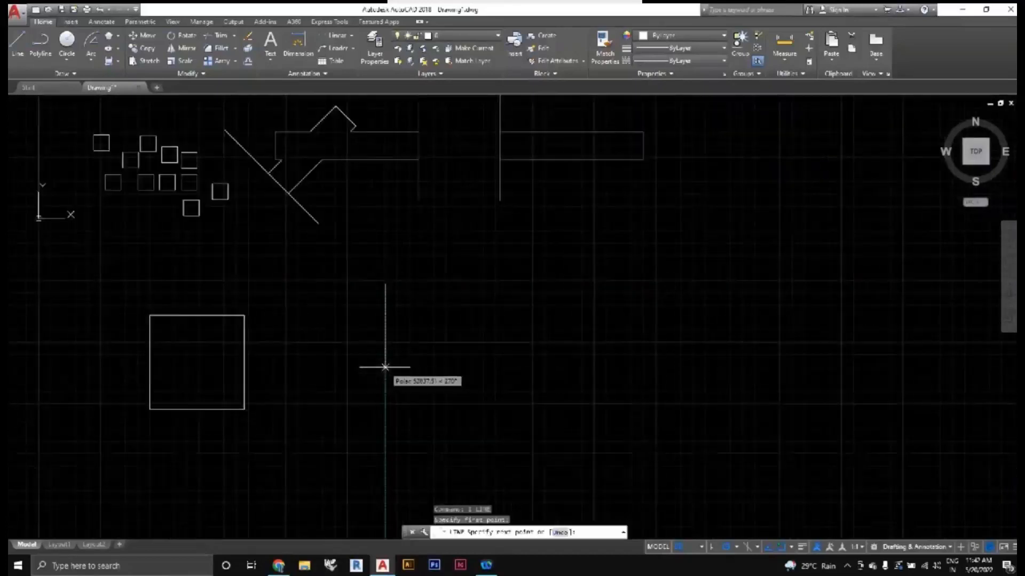
pyautogui.click(385, 366)
pyautogui.click(460, 367)
pyautogui.press('Escape')
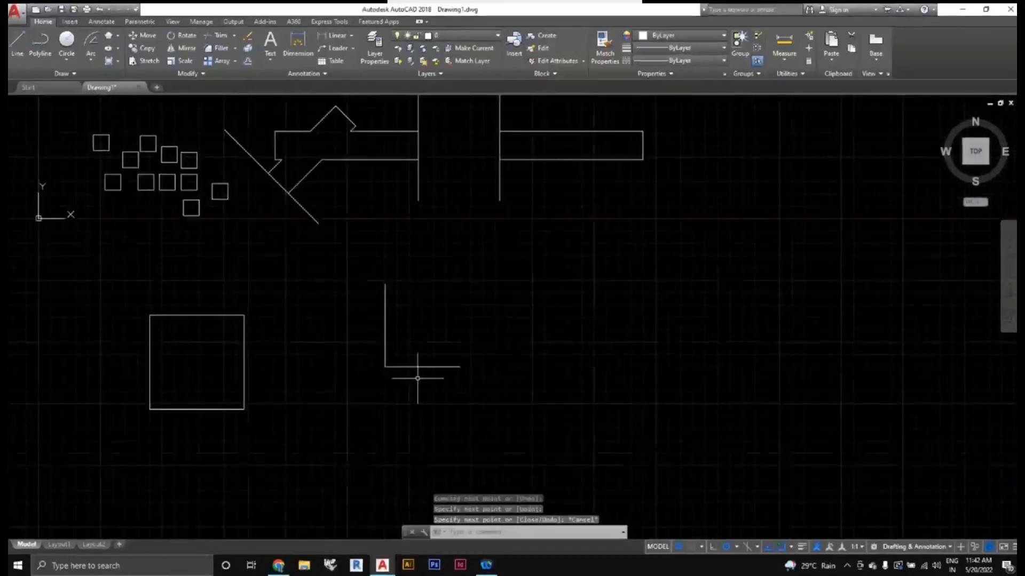
# Step: Fillet the corner between the L shape's horizontal and vertical lines with a radius of 300
pyautogui.scroll(4, 388, 330)
pyautogui.scroll(-2, 377, 290)
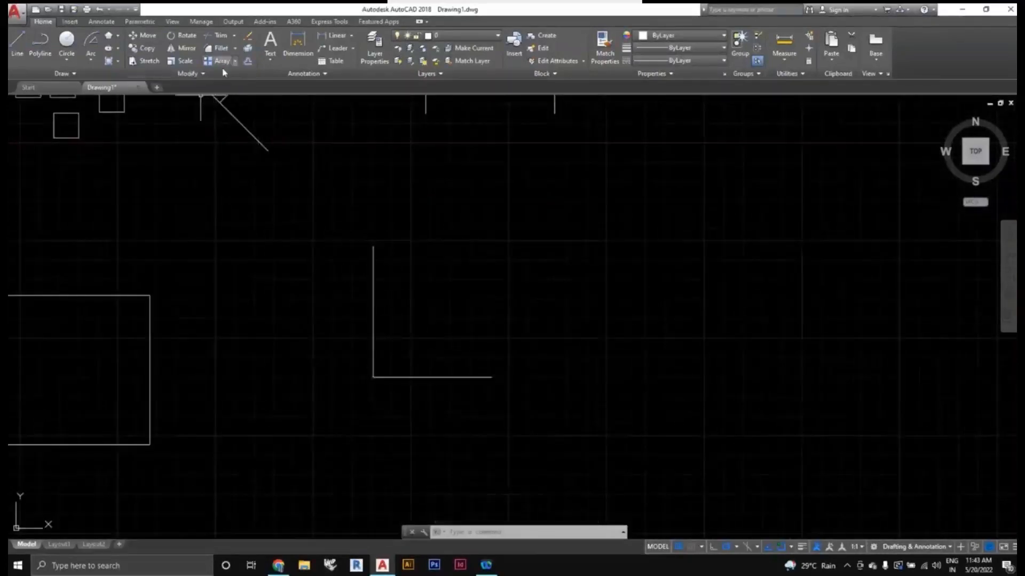
pyautogui.click(419, 387)
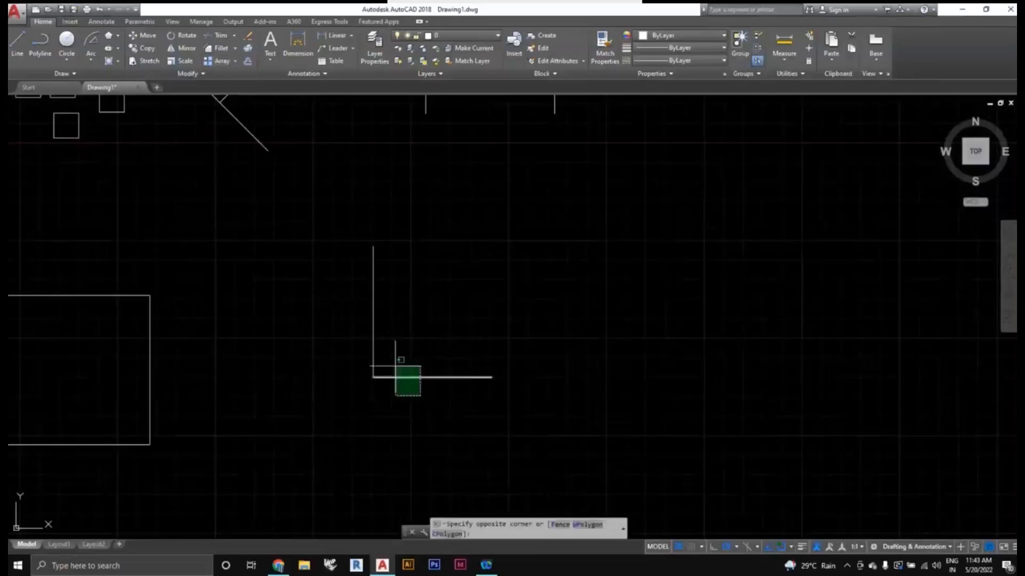
pyautogui.click(219, 48)
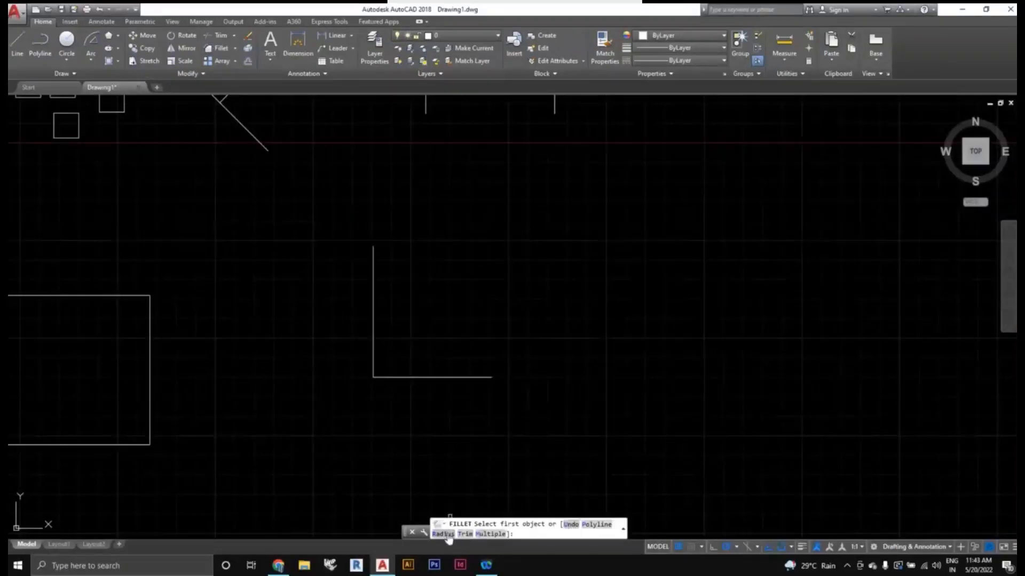
pyautogui.write('r')
pyautogui.press('Return')
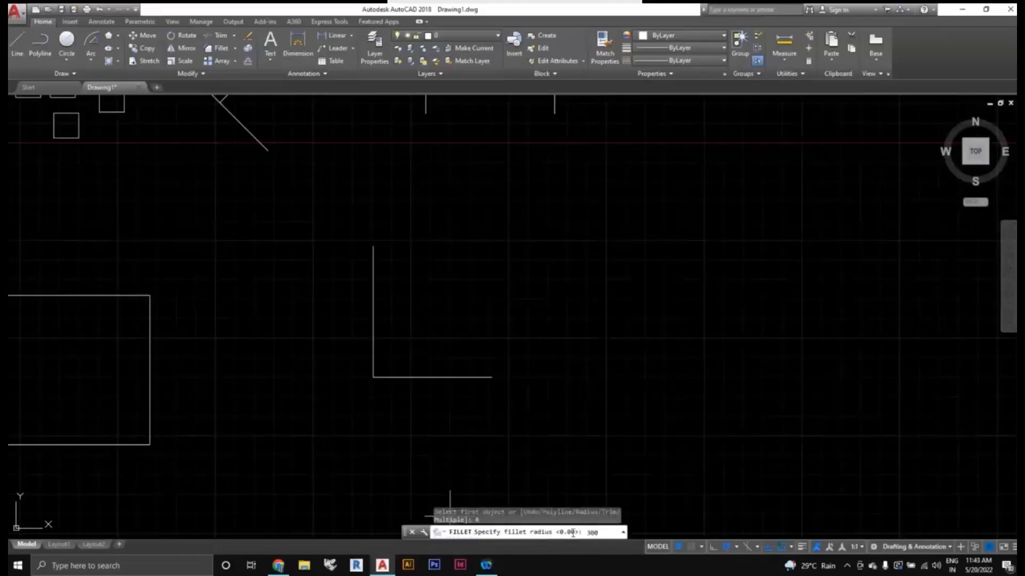
pyautogui.press('Return')
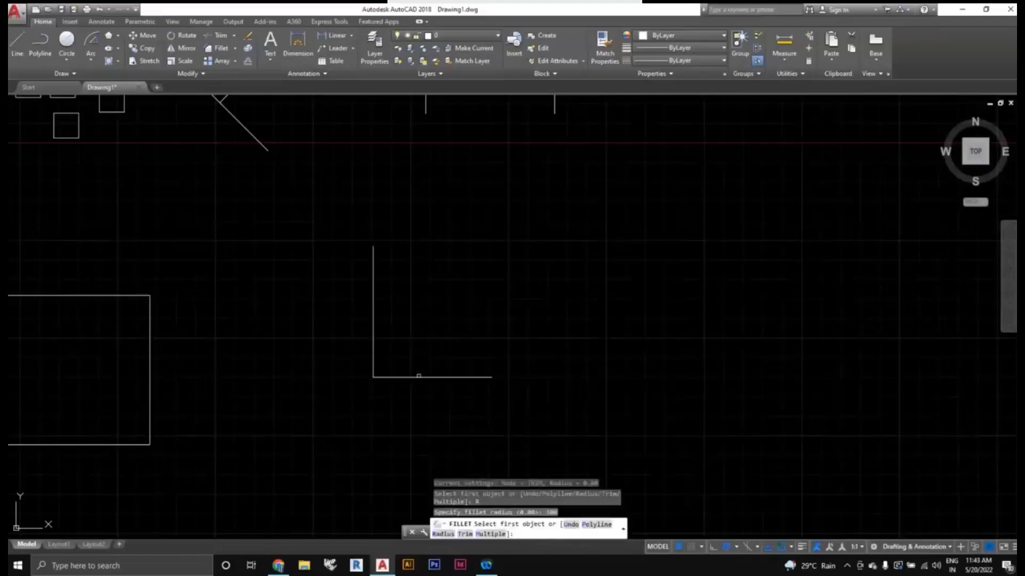
pyautogui.click(418, 376)
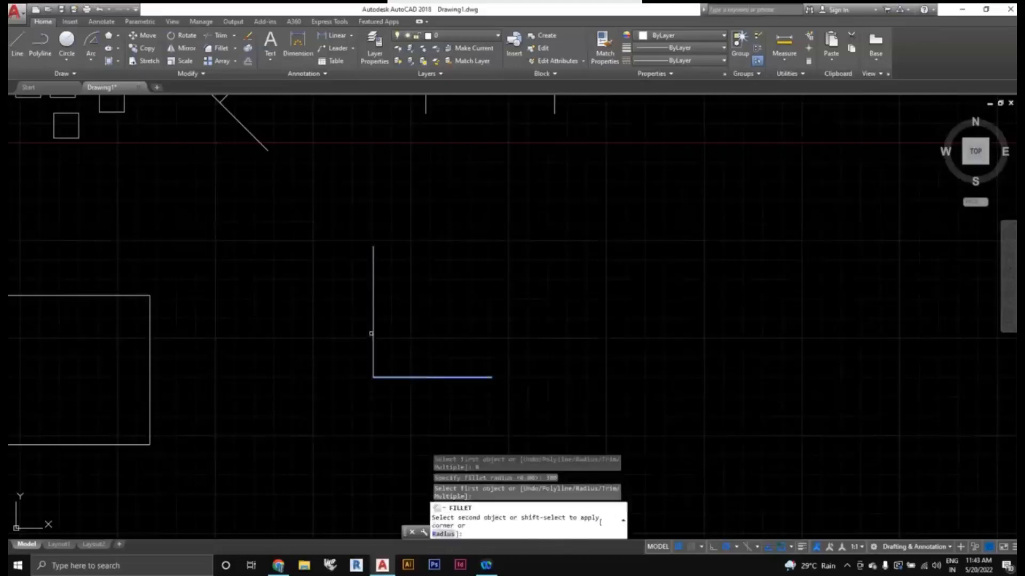
pyautogui.click(373, 335)
# Step: Examine the rounded corner of the L shape up close and at full size
pyautogui.scroll(-2, 392, 412)
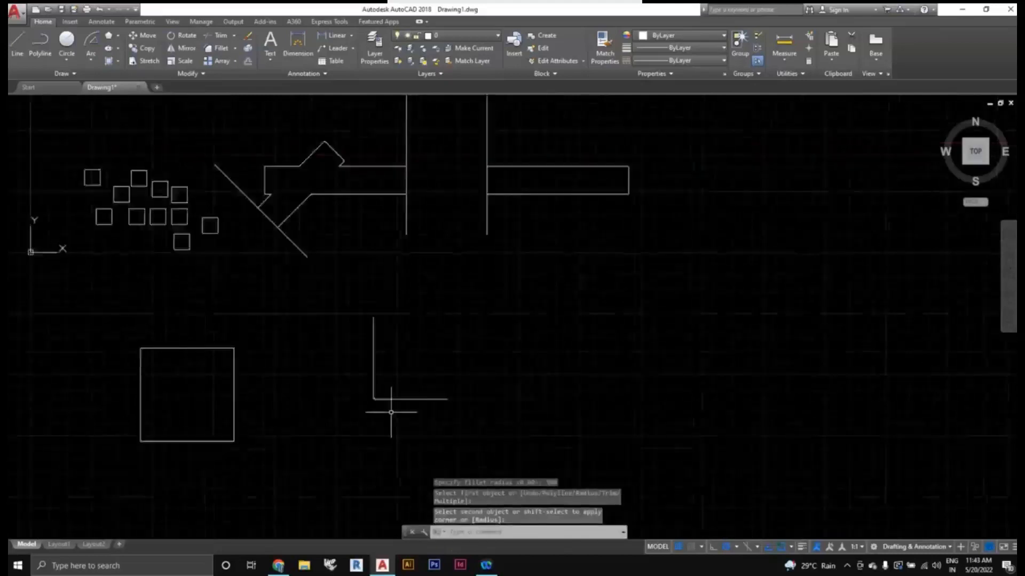
pyautogui.scroll(3, 394, 407)
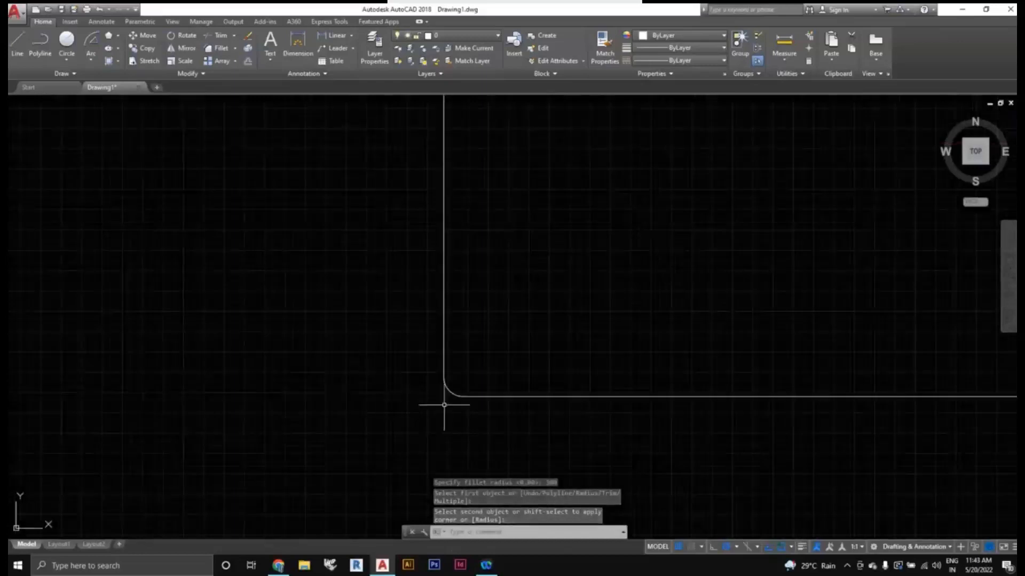
pyautogui.scroll(2, 427, 384)
pyautogui.scroll(1, 425, 373)
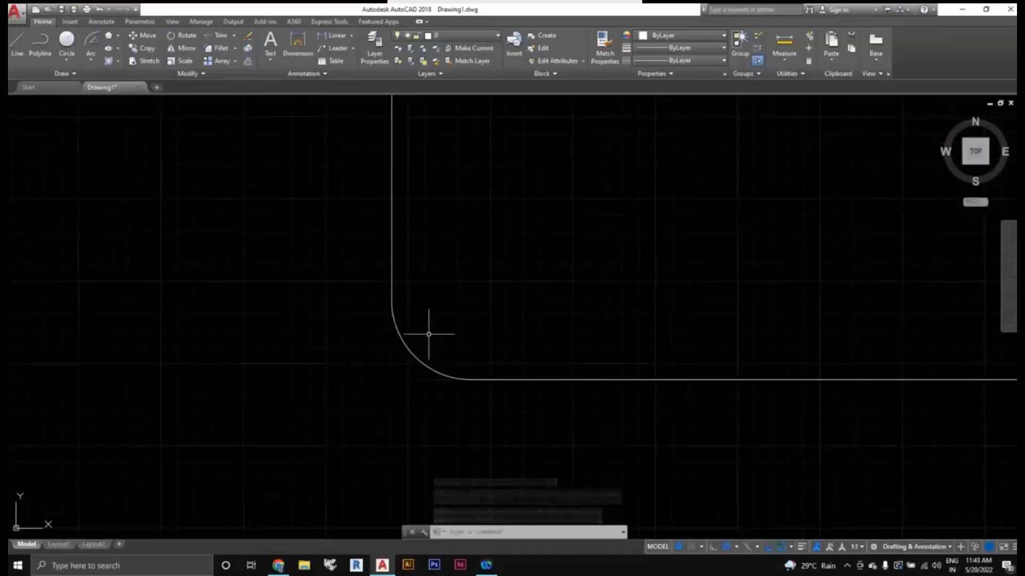
pyautogui.scroll(-4, 457, 348)
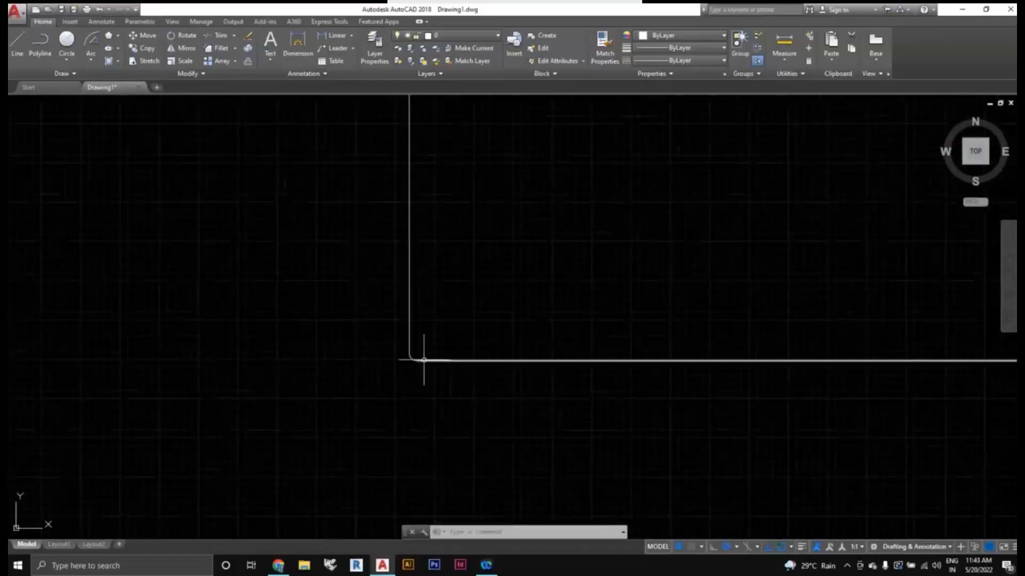
pyautogui.scroll(5, 390, 347)
pyautogui.scroll(-4, 534, 422)
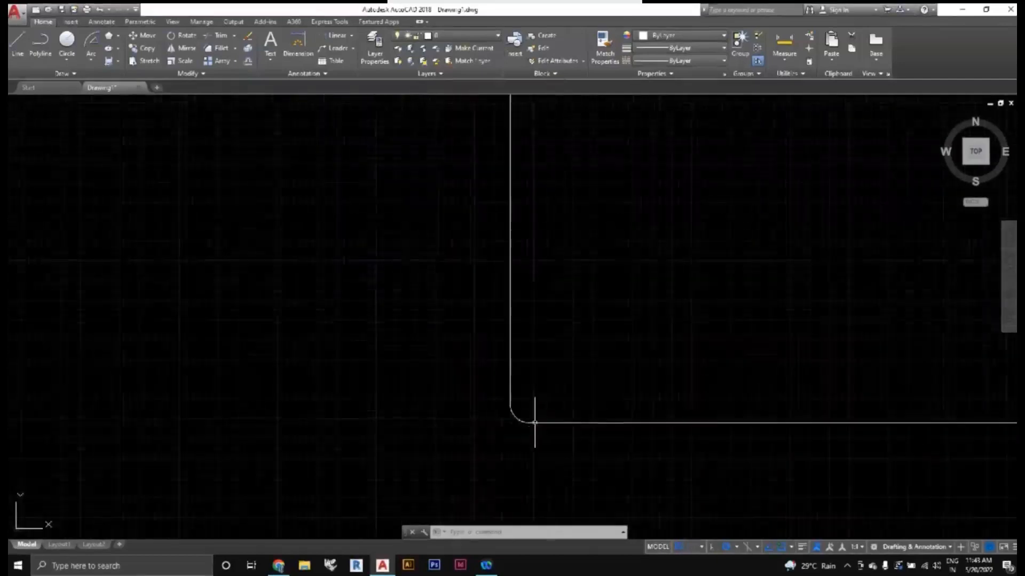
pyautogui.scroll(-3, 548, 423)
pyautogui.moveTo(488, 432); pyautogui.dragTo(430, 434, button='middle')
pyautogui.scroll(-2, 474, 439)
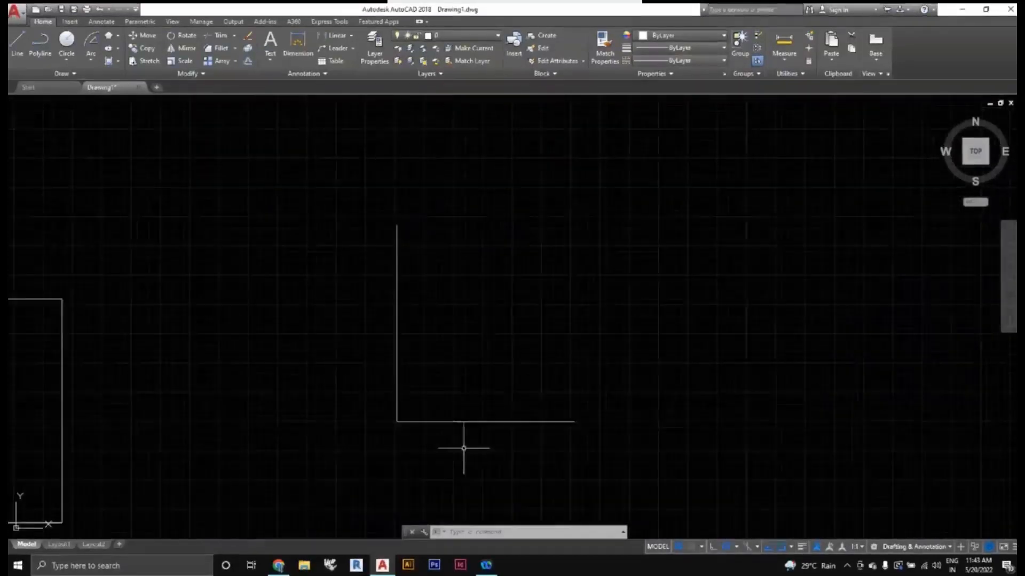
# Step: Delete the L shape's two lines and its fillet arc
pyautogui.scroll(2, 463, 448)
pyautogui.scroll(2, 340, 424)
pyautogui.click(274, 357)
pyautogui.click(351, 432)
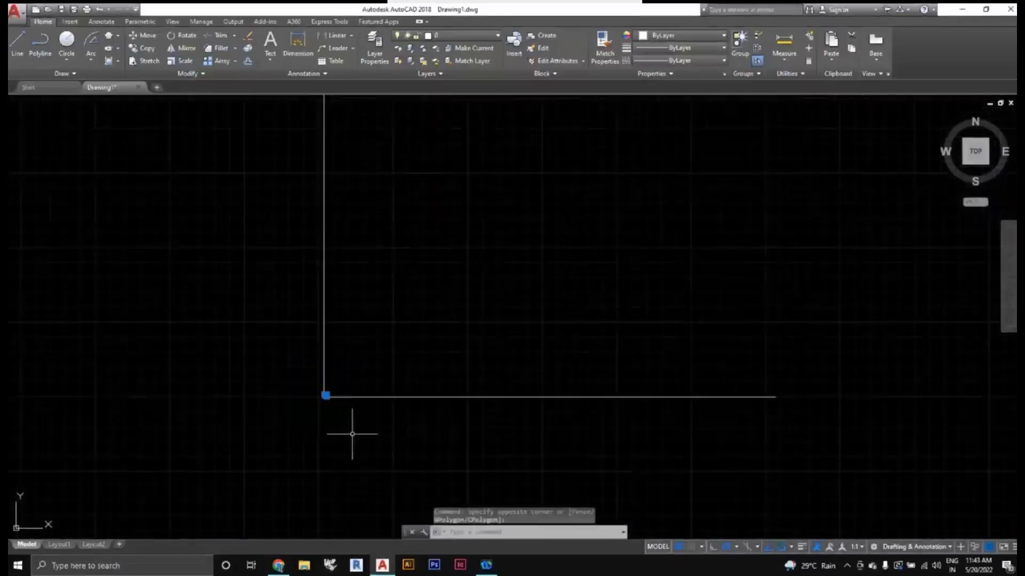
pyautogui.click(288, 362)
pyautogui.press('Delete')
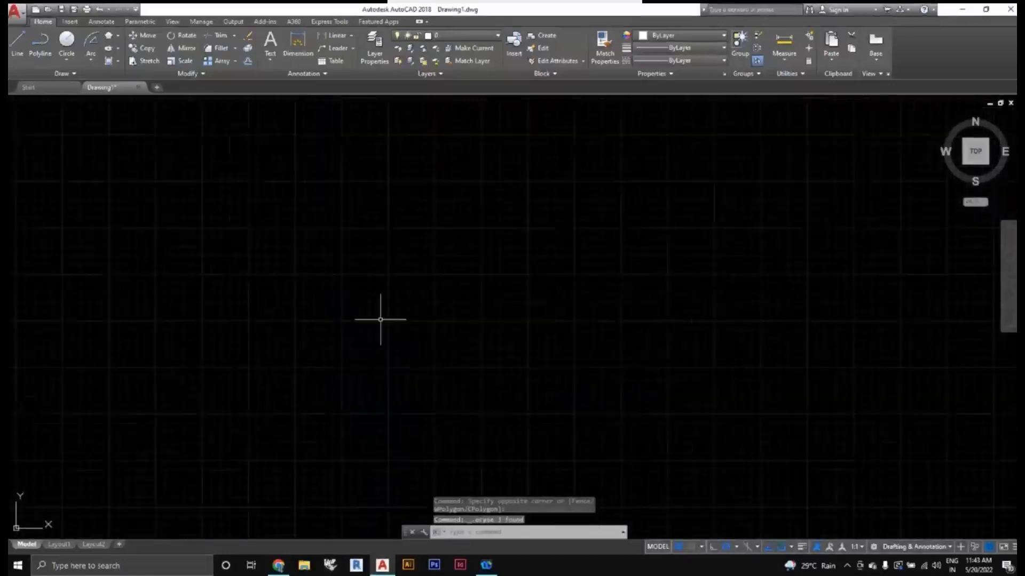
# Step: Move the small square nearest the long diagonal line to the empty area beside the large square
pyautogui.scroll(-5, 429, 330)
pyautogui.scroll(-2, 486, 393)
pyautogui.scroll(2, 353, 300)
pyautogui.click(357, 290)
pyautogui.click(341, 247)
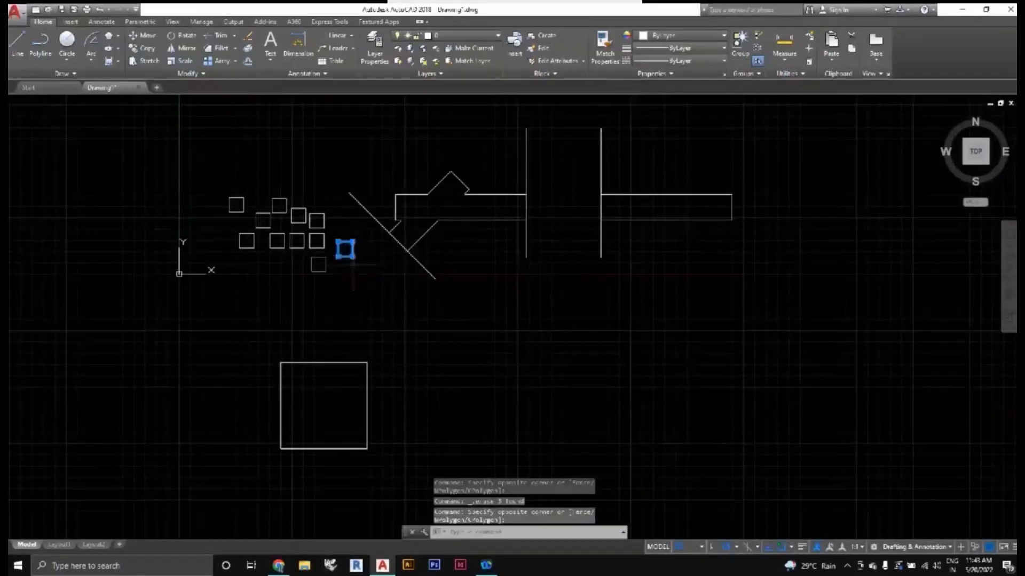
pyautogui.write('m')
pyautogui.press('Return')
pyautogui.click(344, 249)
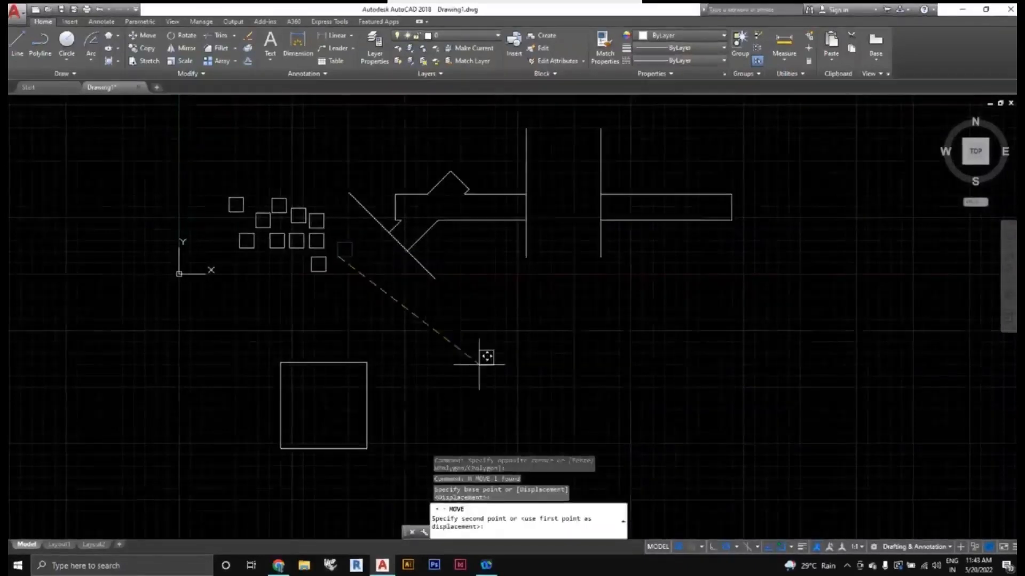
pyautogui.click(486, 356)
# Step: Create a rectangular array from the single small square beside the large square
pyautogui.moveTo(535, 385); pyautogui.dragTo(411, 359, button='middle')
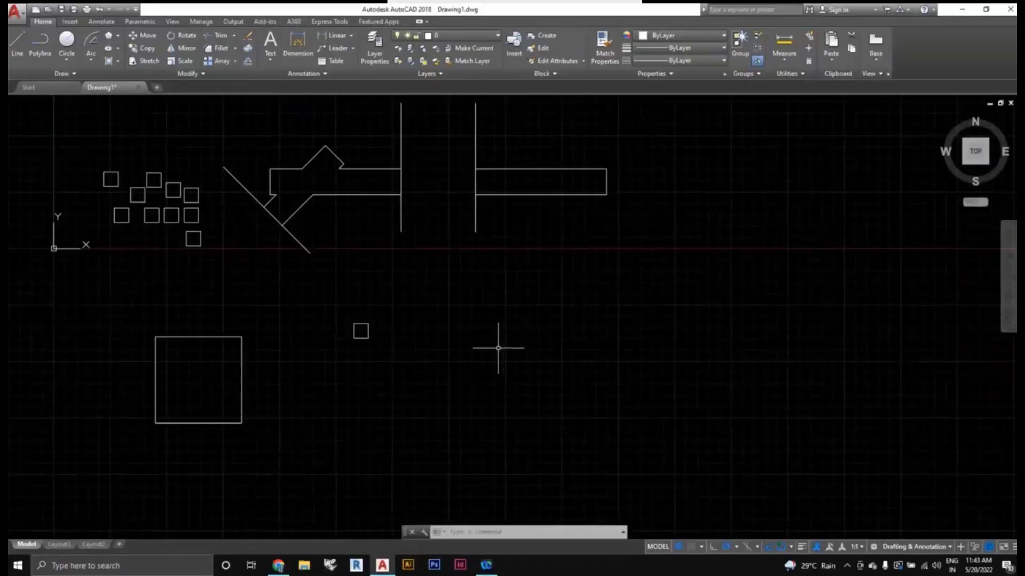
pyautogui.moveTo(493, 370); pyautogui.dragTo(491, 354, button='middle')
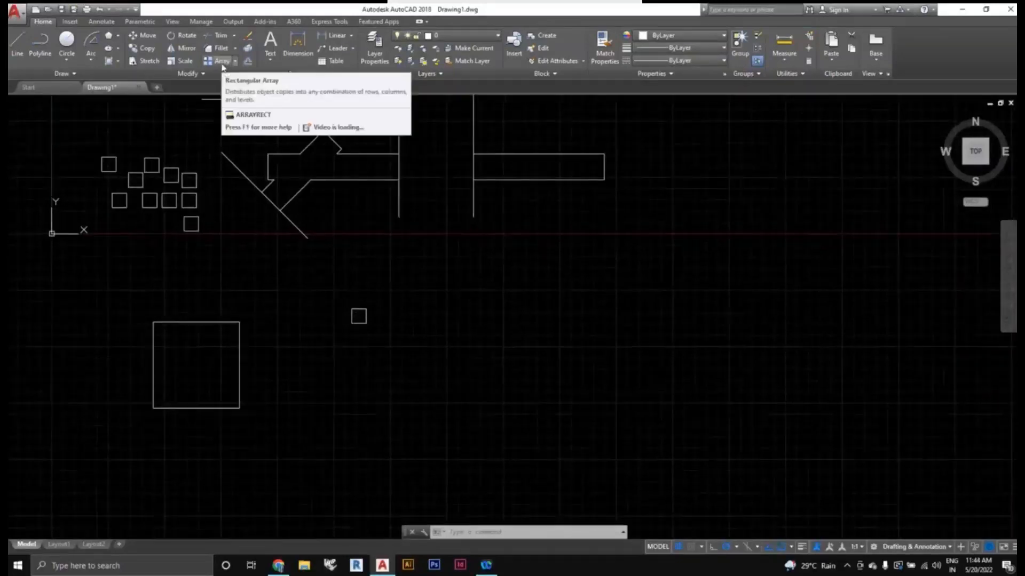
pyautogui.scroll(-2, 354, 315)
pyautogui.scroll(2, 360, 335)
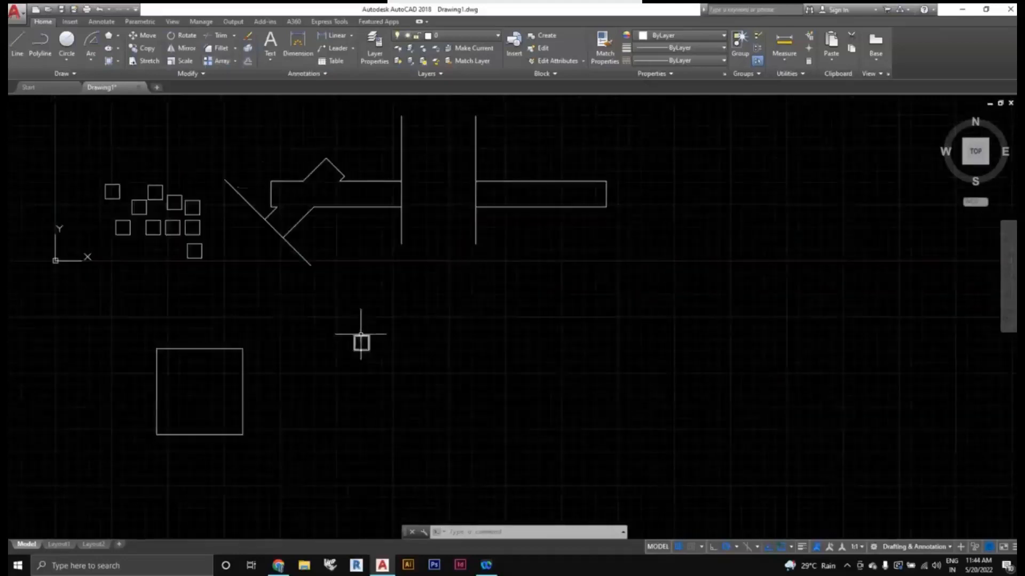
pyautogui.click(235, 62)
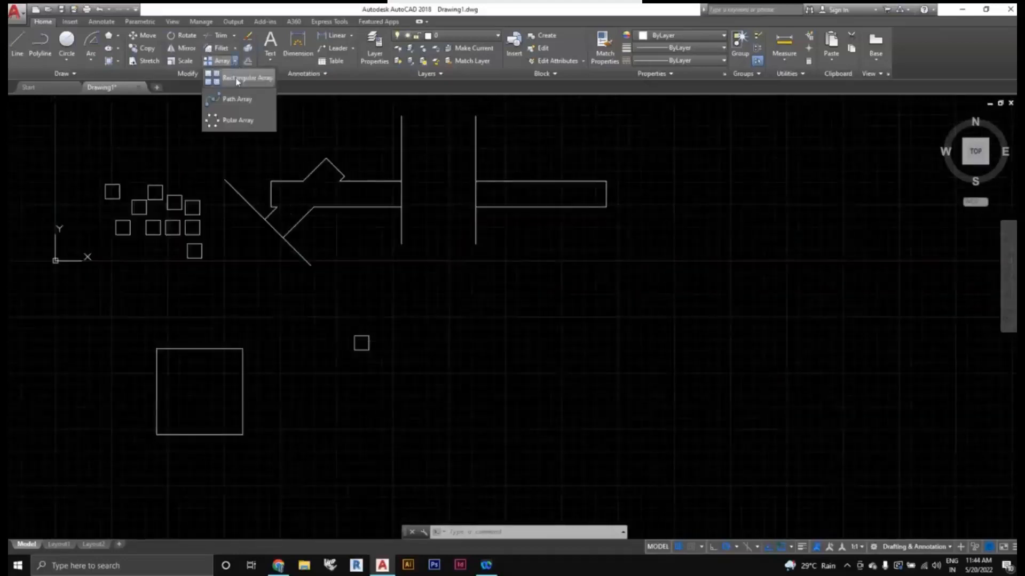
pyautogui.click(238, 81)
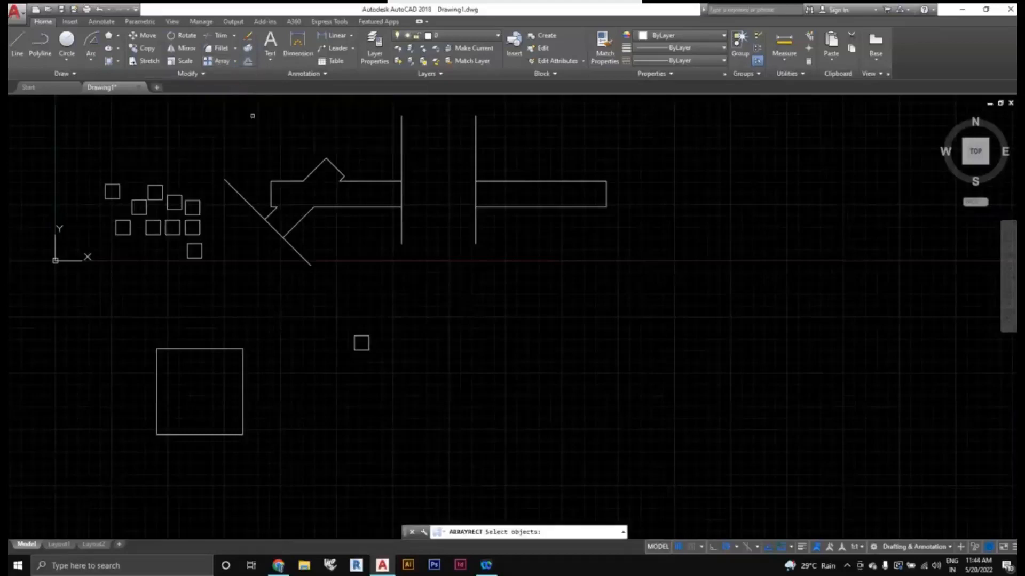
pyautogui.moveTo(439, 438); pyautogui.dragTo(420, 423, button='middle')
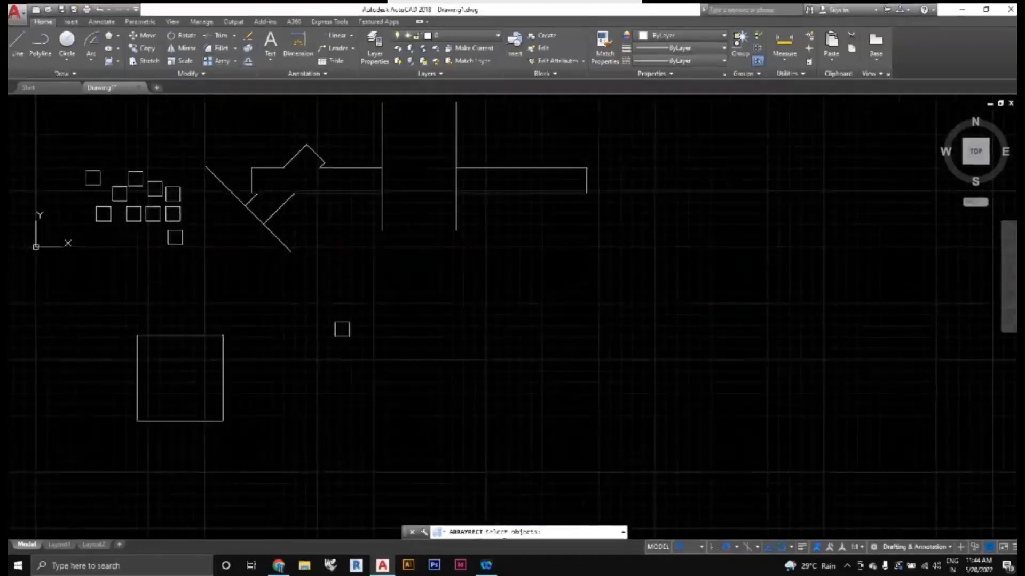
pyautogui.click(345, 337)
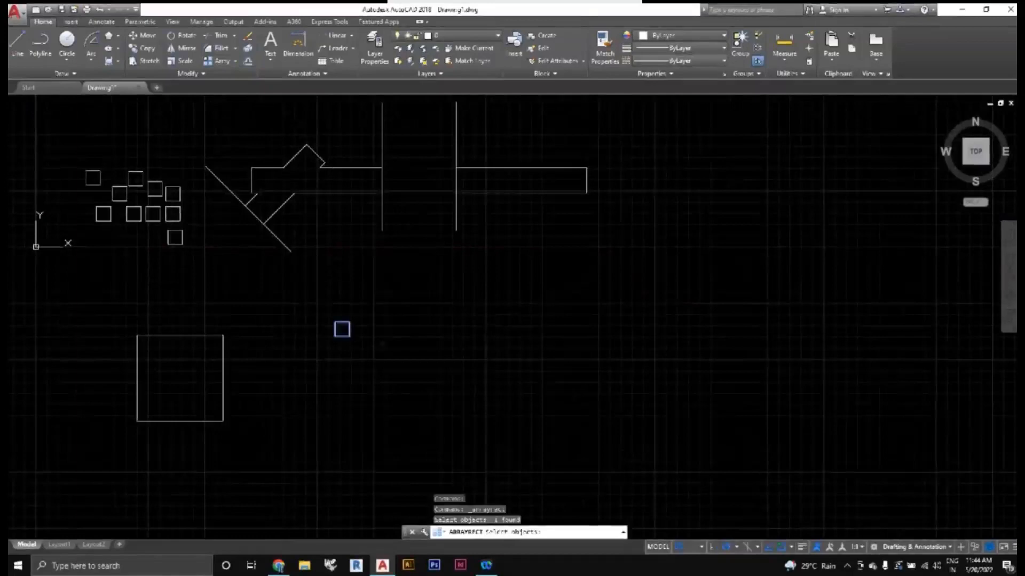
pyautogui.press('Return')
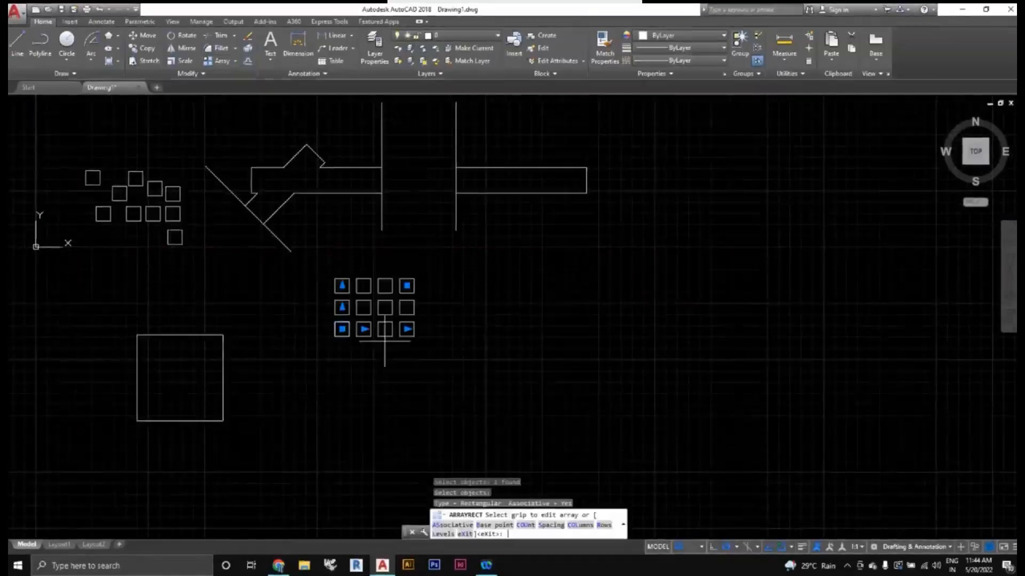
pyautogui.moveTo(350, 334); pyautogui.dragTo(398, 377, button='middle')
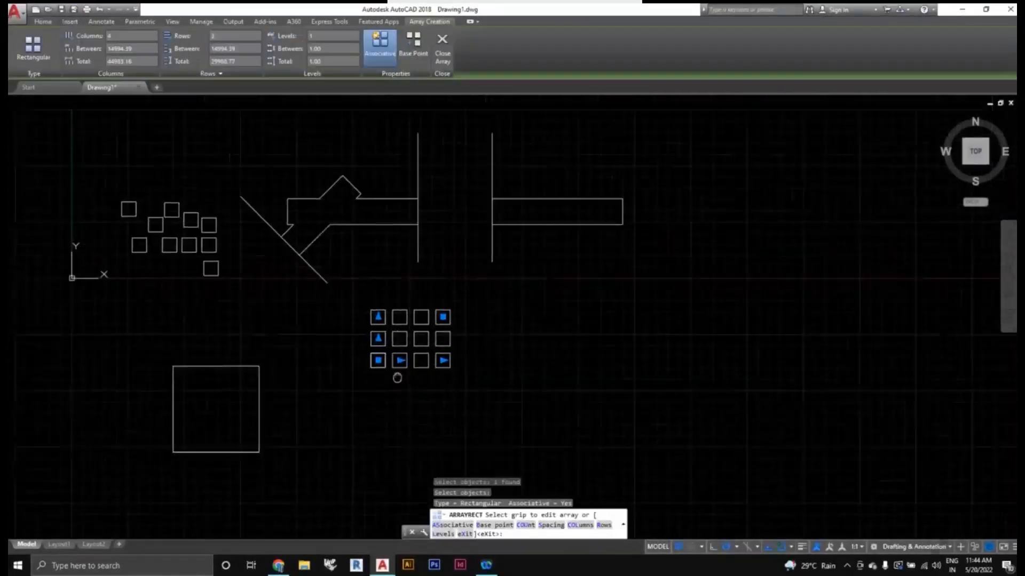
# Step: Set the rectangular array to 5 columns and 8 rows and finish it
pyautogui.scroll(2, 394, 374)
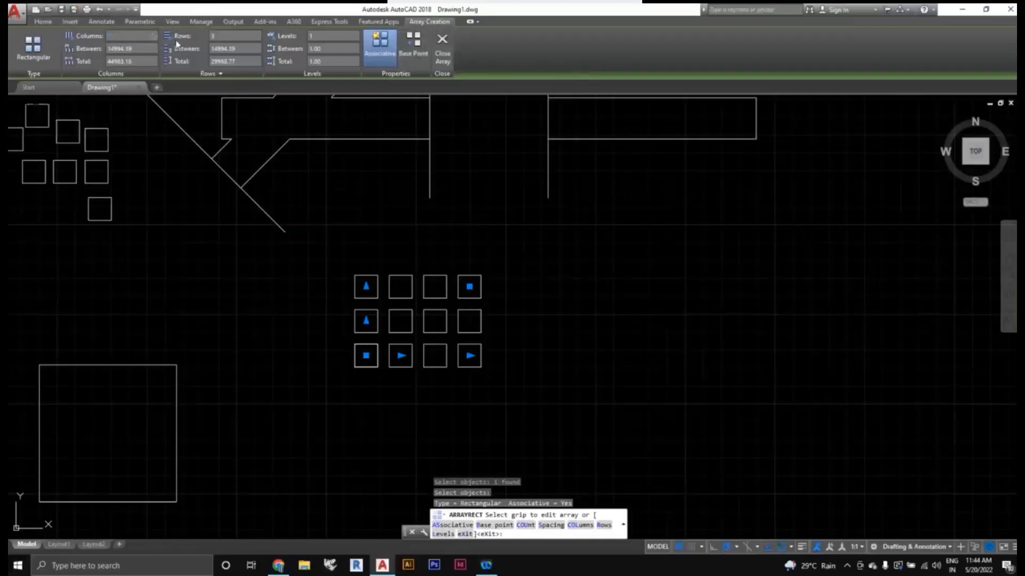
pyautogui.write('5')
pyautogui.press('Return')
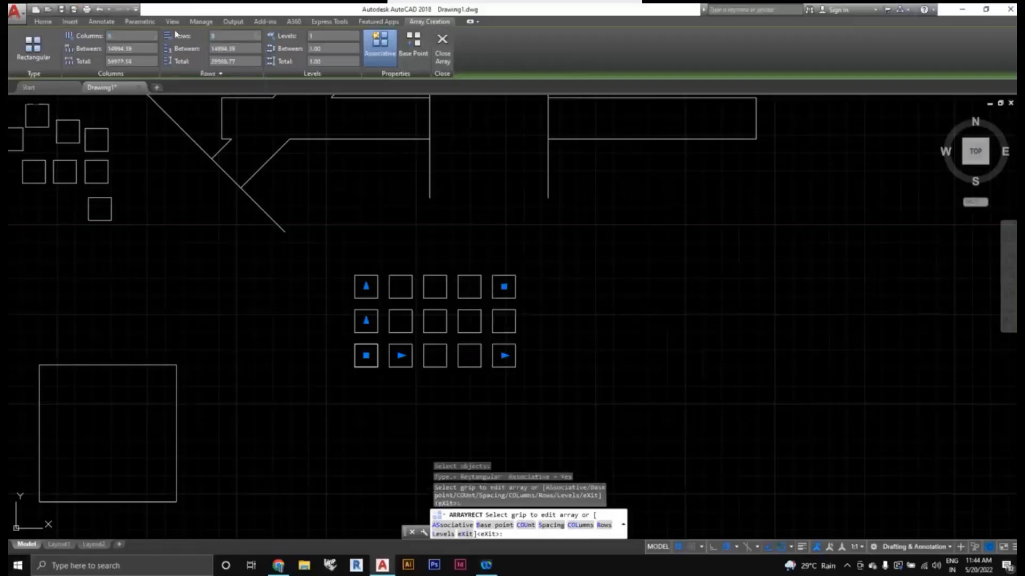
pyautogui.click(336, 295)
pyautogui.scroll(-4, 467, 310)
pyautogui.moveTo(485, 308); pyautogui.dragTo(460, 329, button='middle')
pyautogui.scroll(2, 459, 329)
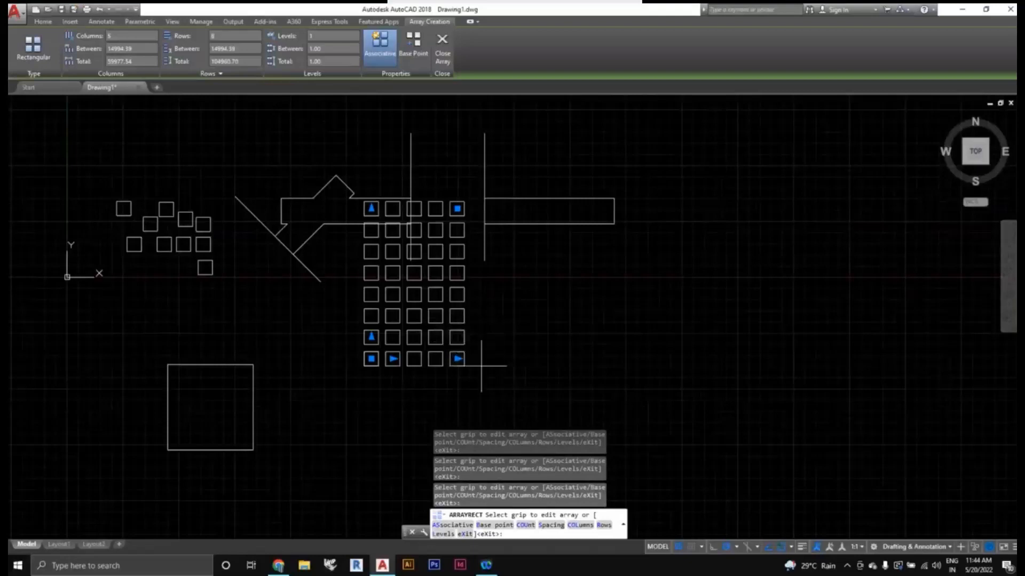
pyautogui.press('Return')
# Step: Move the array of small squares downward, clear of the trimmed lines, into the empty area beside the large square
pyautogui.moveTo(502, 360); pyautogui.dragTo(503, 344, button='middle')
pyautogui.click(504, 379)
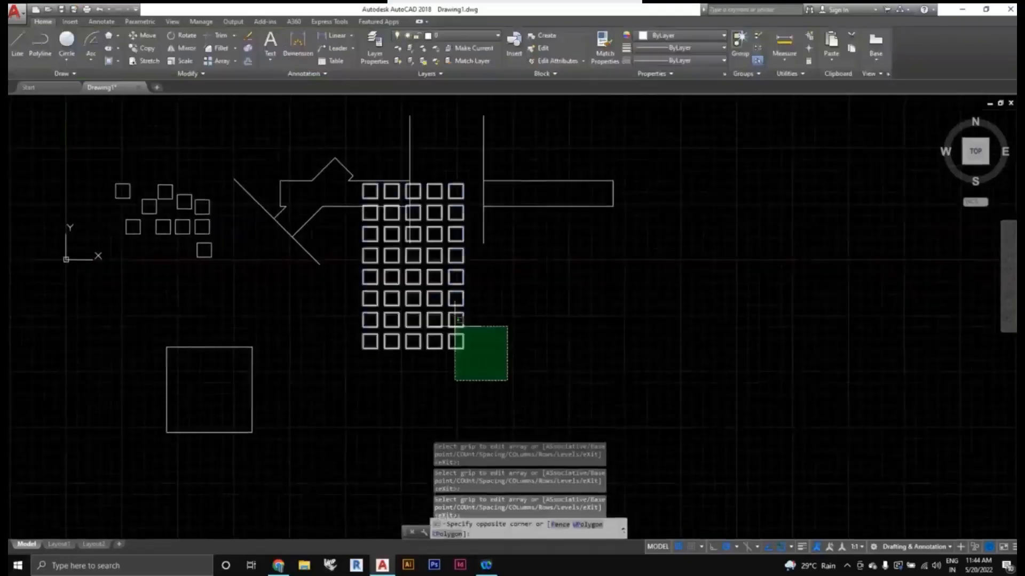
pyautogui.click(441, 321)
pyautogui.write('m')
pyautogui.press('Return')
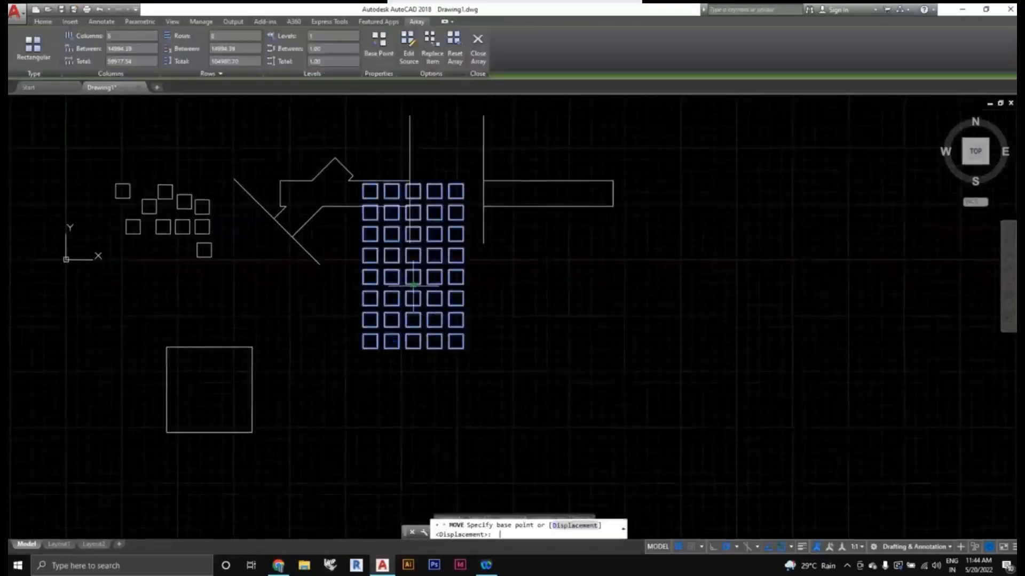
pyautogui.click(413, 284)
pyautogui.moveTo(426, 392); pyautogui.dragTo(407, 291, button='middle')
pyautogui.click(379, 304)
pyautogui.scroll(-4, 431, 331)
pyautogui.scroll(2, 431, 331)
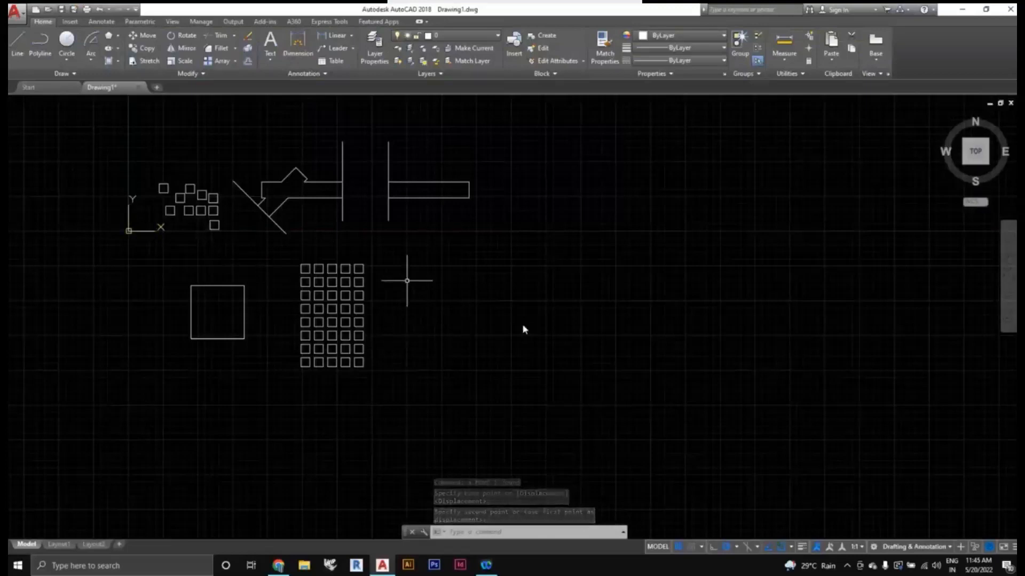
# Step: Draw a single horizontal line in the empty area to the right of the array of squares
pyautogui.moveTo(330, 275); pyautogui.dragTo(302, 277, button='middle')
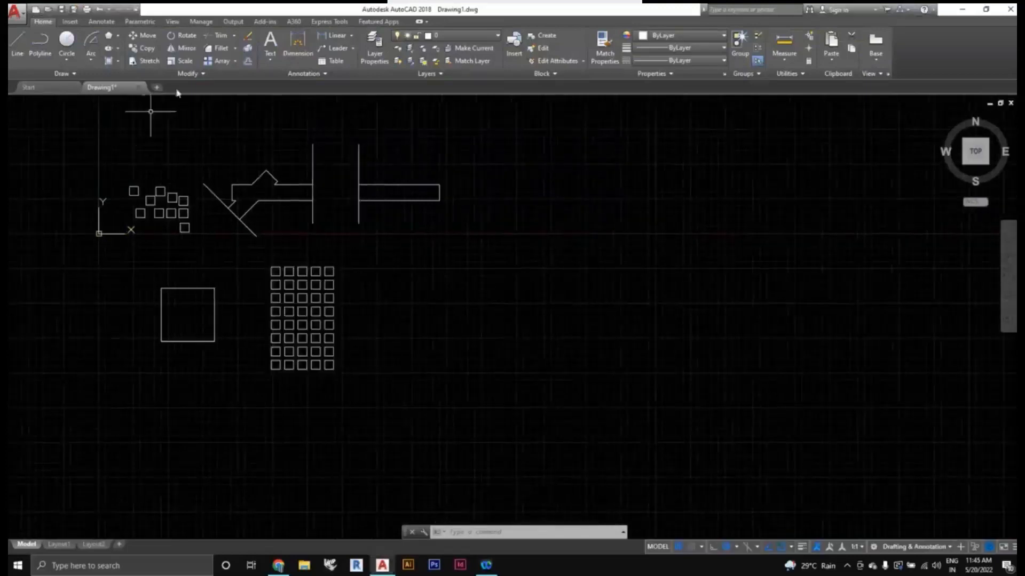
pyautogui.click(235, 62)
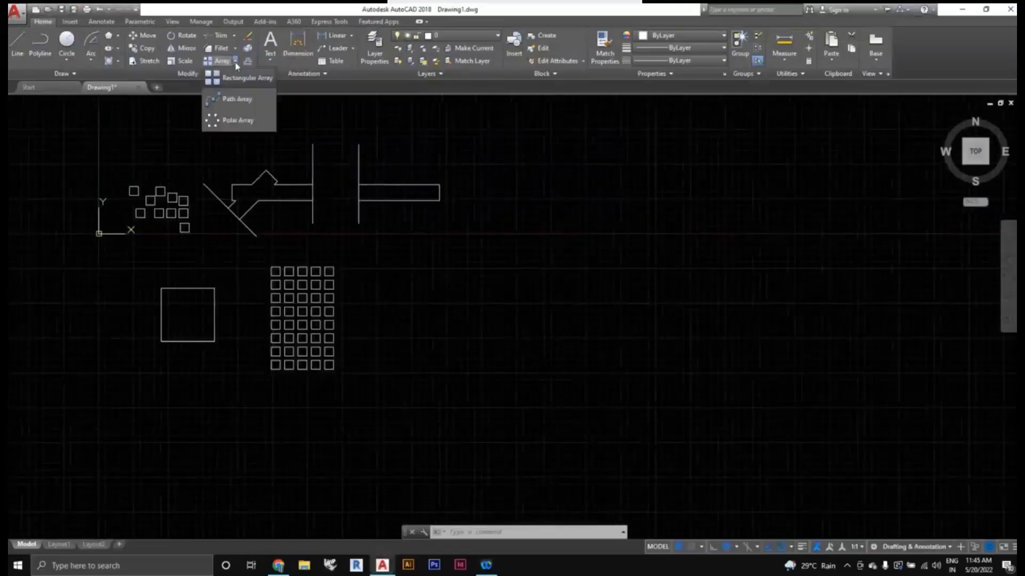
pyautogui.moveTo(403, 334); pyautogui.dragTo(370, 322, button='middle')
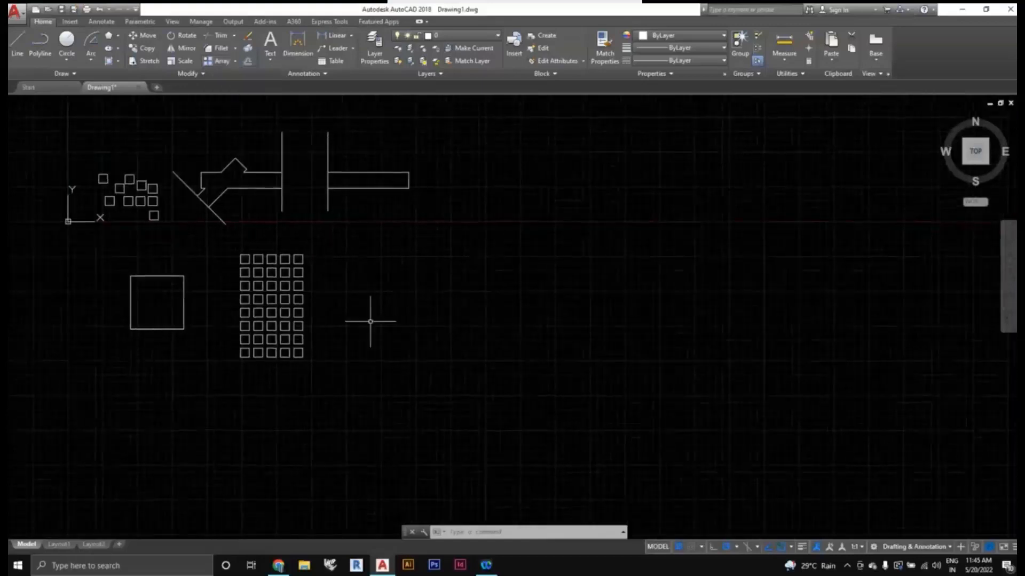
pyautogui.write('l')
pyautogui.press('Return')
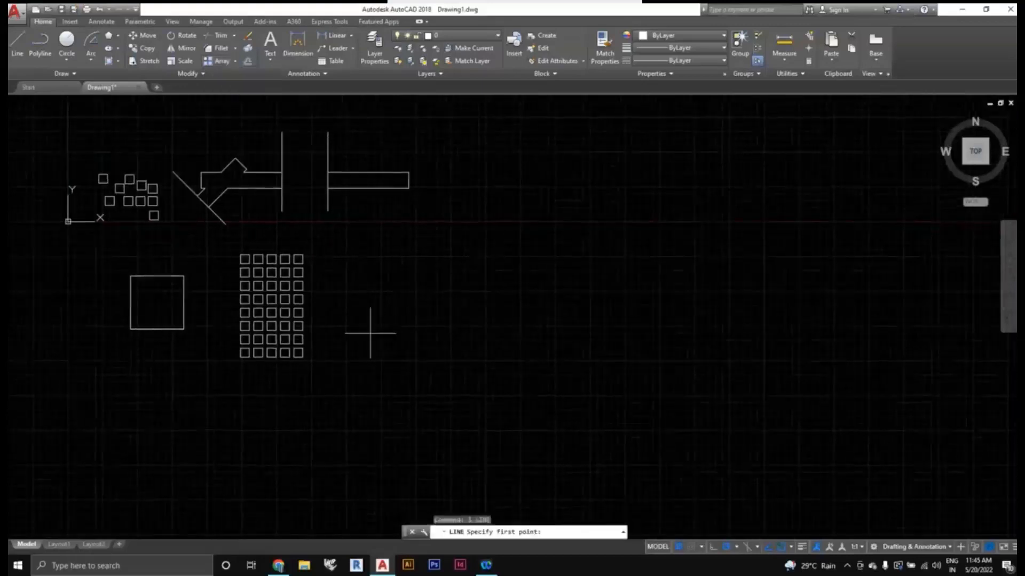
pyautogui.click(370, 334)
pyautogui.click(523, 334)
pyautogui.press('Escape')
pyautogui.scroll(2, 295, 315)
pyautogui.click(89, 173)
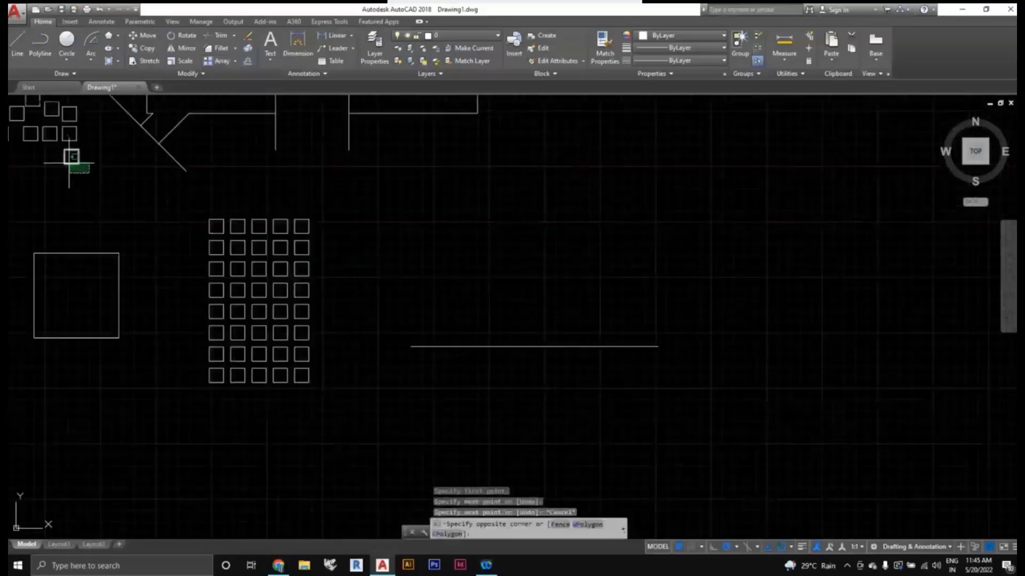
pyautogui.press('Escape')
pyautogui.write('l')
pyautogui.press('Return')
pyautogui.click(65, 164)
pyautogui.press('Escape')
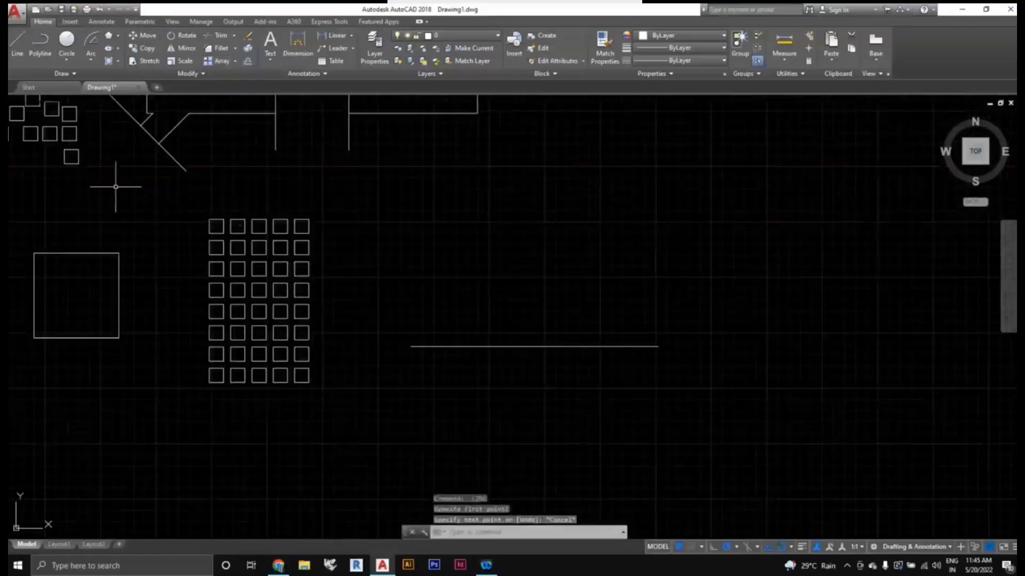
pyautogui.click(102, 182)
pyautogui.click(66, 156)
pyautogui.press('Escape')
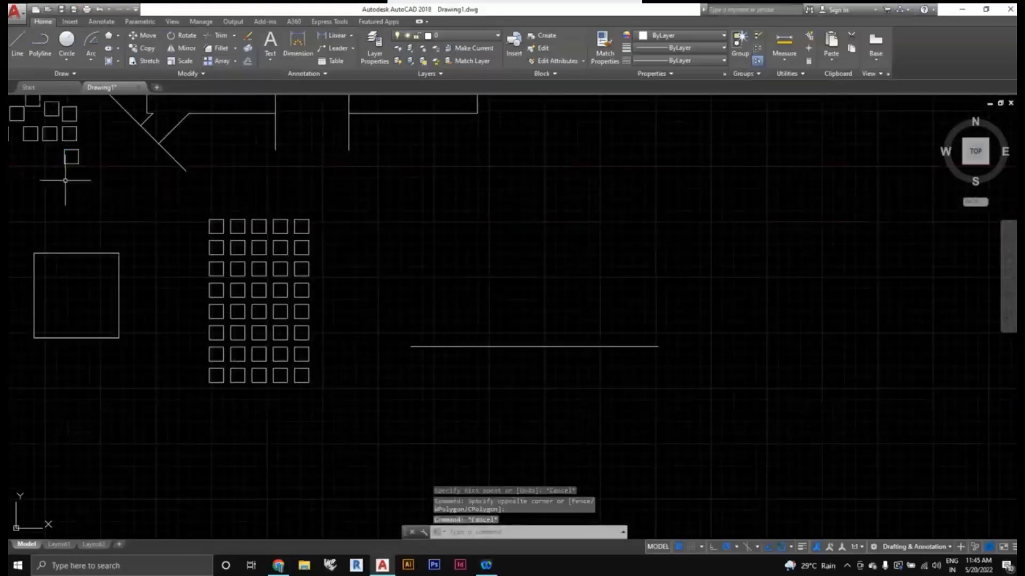
# Step: Move the lowest small square of the scattered group to just above the left end of the new horizontal line
pyautogui.click(80, 178)
pyautogui.click(59, 158)
pyautogui.write('m')
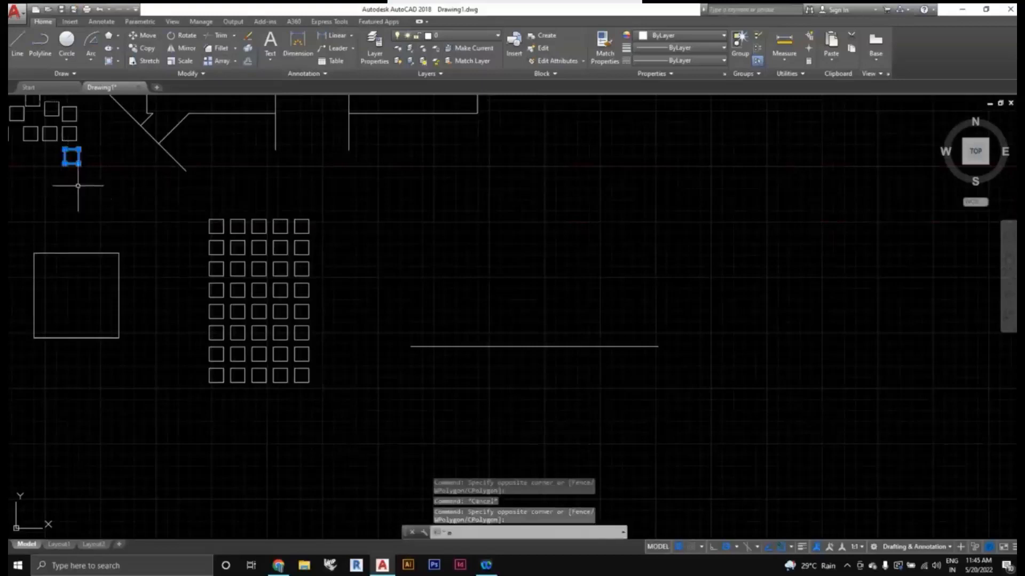
pyautogui.press('Return')
pyautogui.click(64, 165)
pyautogui.moveTo(417, 320); pyautogui.dragTo(377, 303, button='middle')
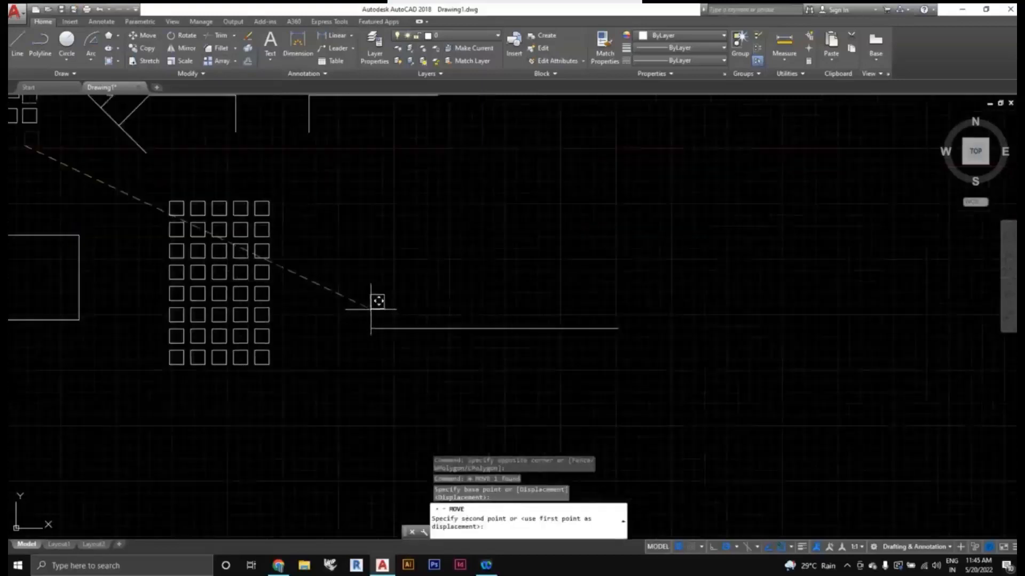
pyautogui.click(370, 310)
pyautogui.scroll(2, 389, 328)
pyautogui.click(340, 314)
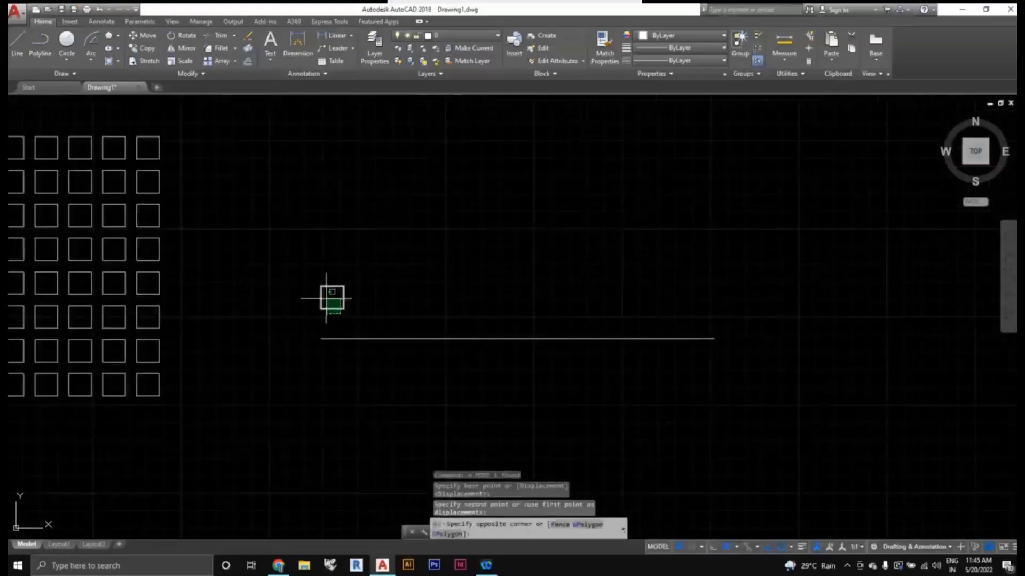
pyautogui.click(321, 293)
pyautogui.scroll(-3, 395, 332)
pyautogui.moveTo(417, 347); pyautogui.dragTo(373, 352, button='middle')
pyautogui.scroll(3, 318, 348)
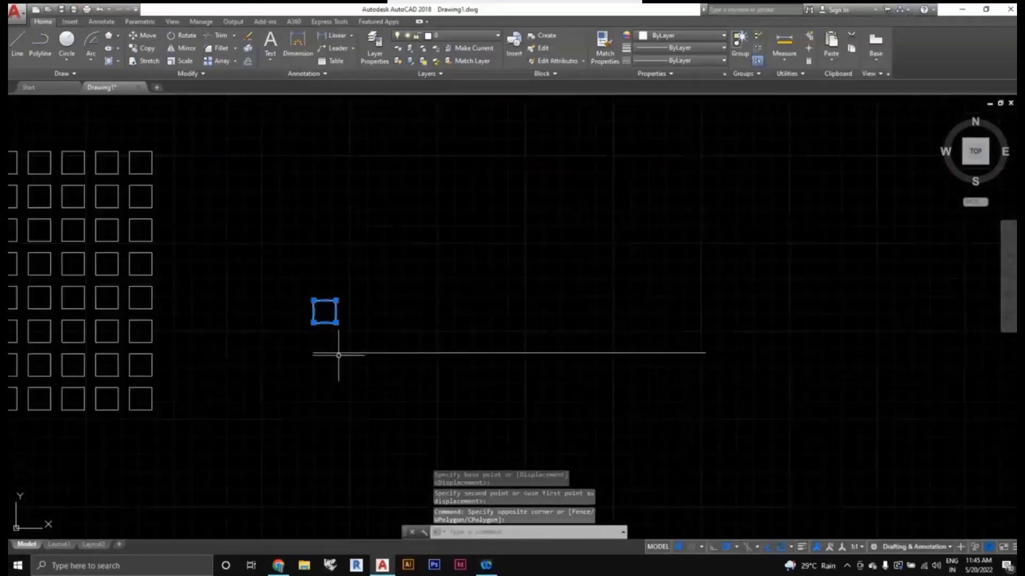
pyautogui.scroll(-3, 502, 341)
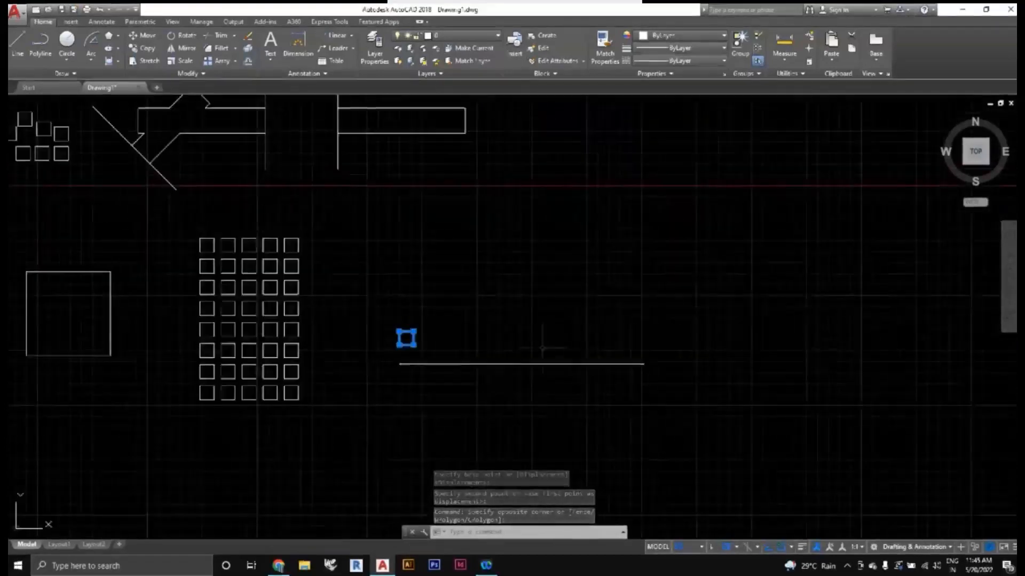
pyautogui.scroll(3, 497, 343)
pyautogui.press('Escape')
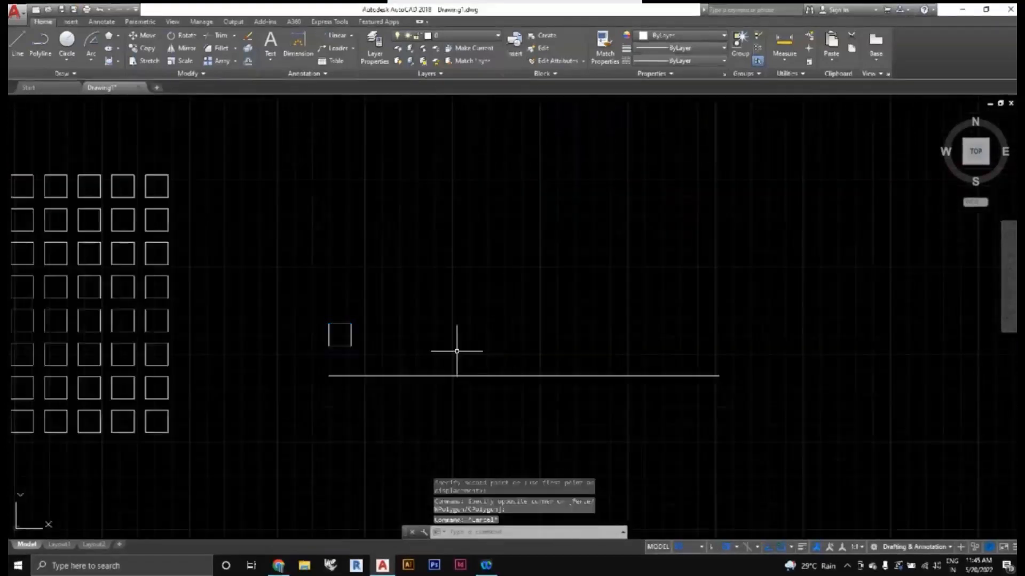
pyautogui.write('a')
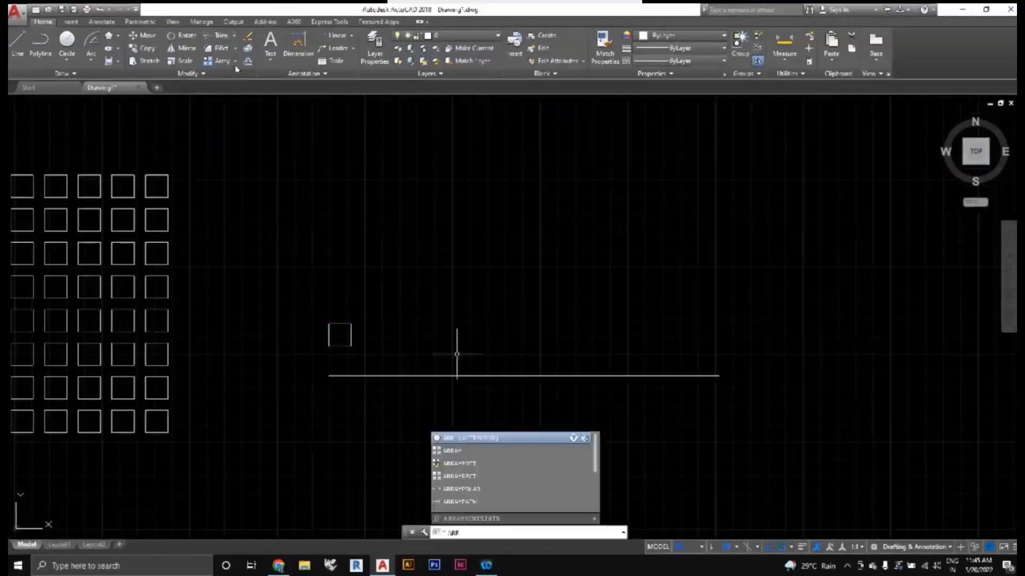
pyautogui.click(463, 455)
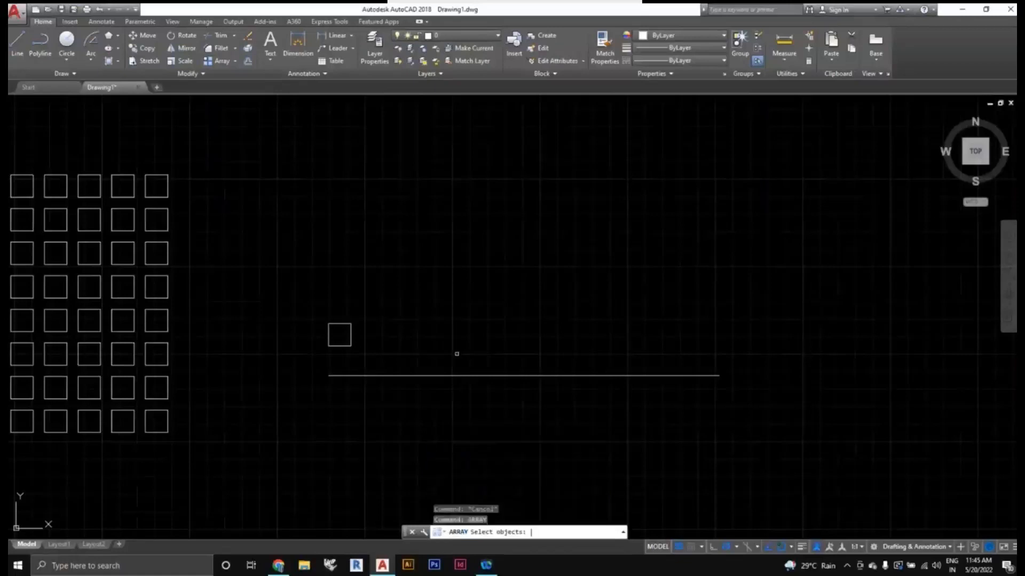
pyautogui.press('Escape')
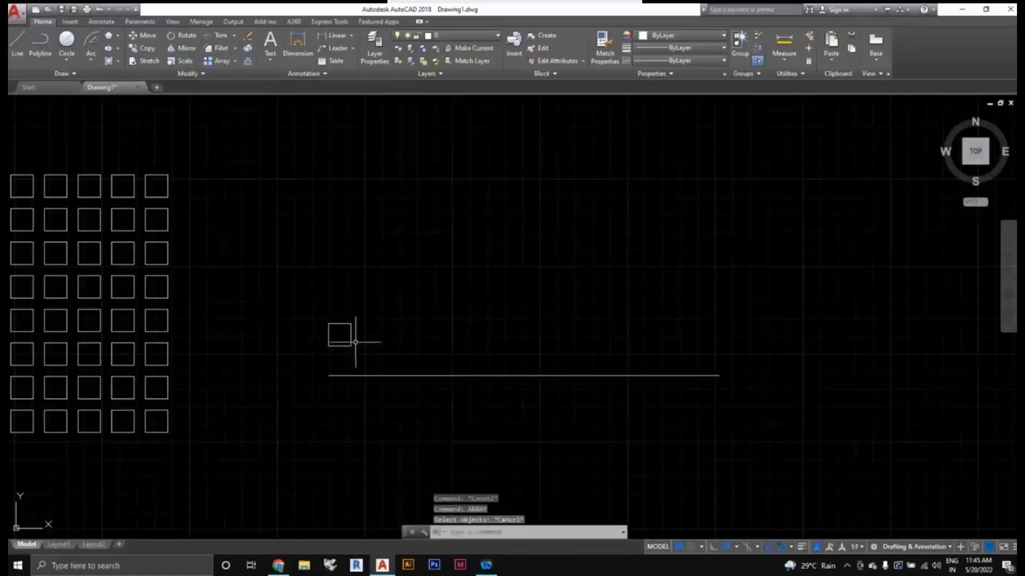
# Step: Create a path array of the single small square, using the horizontal line below it as the path curve
pyautogui.click(235, 64)
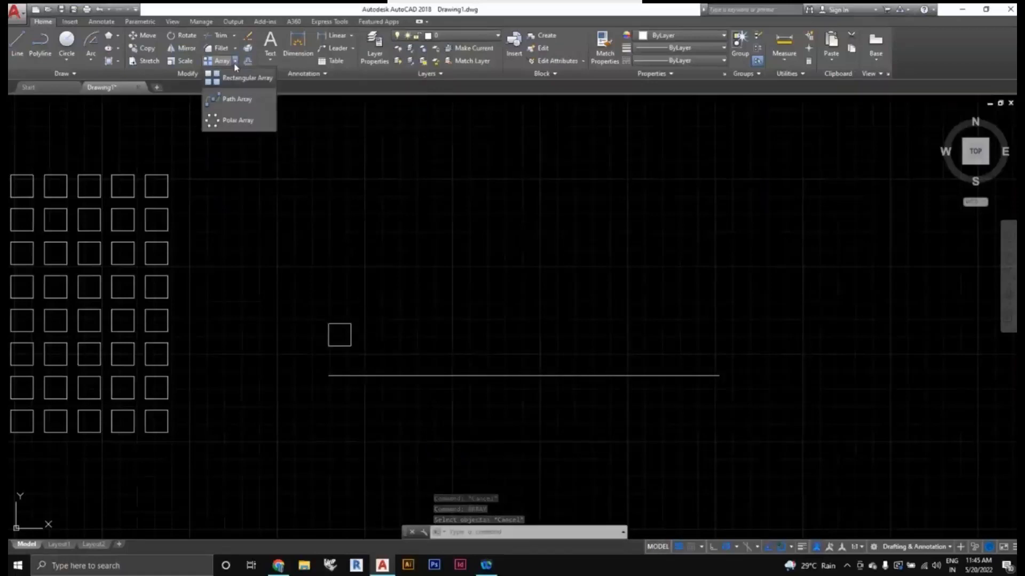
pyautogui.click(235, 64)
pyautogui.click(235, 64)
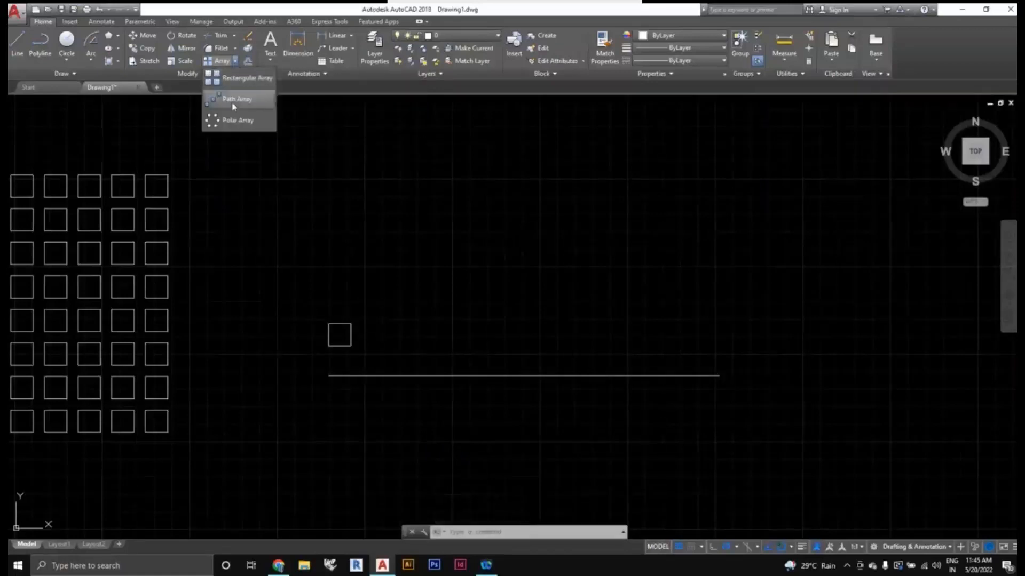
pyautogui.click(233, 106)
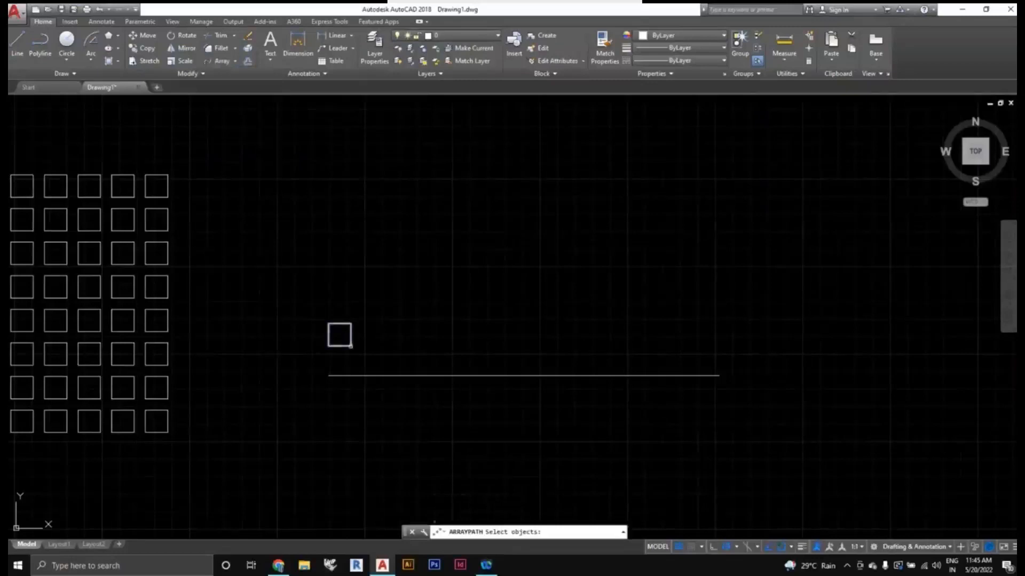
pyautogui.click(351, 346)
pyautogui.press('Return')
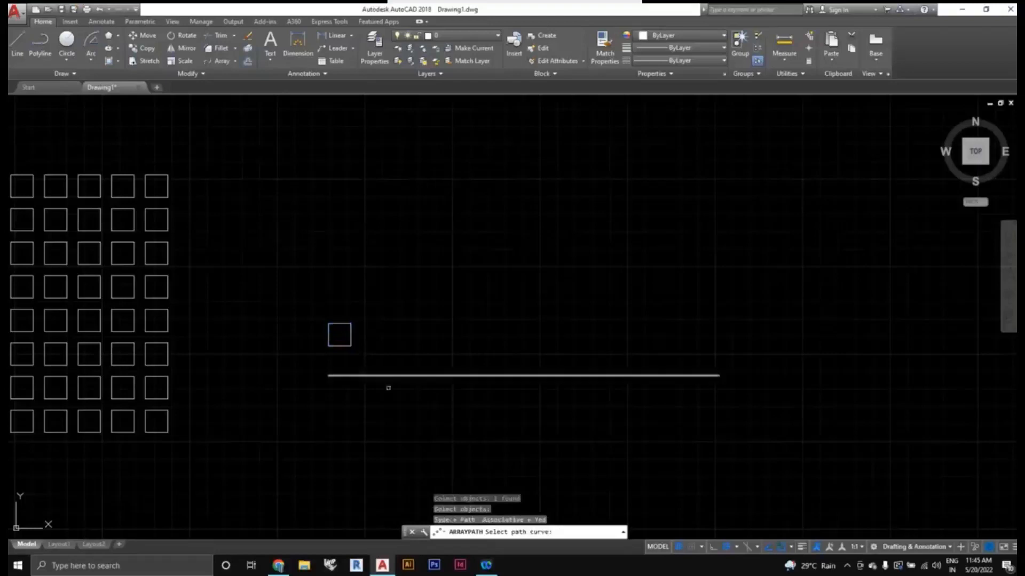
pyautogui.scroll(-3, 403, 381)
pyautogui.moveTo(405, 384); pyautogui.dragTo(364, 377, button='middle')
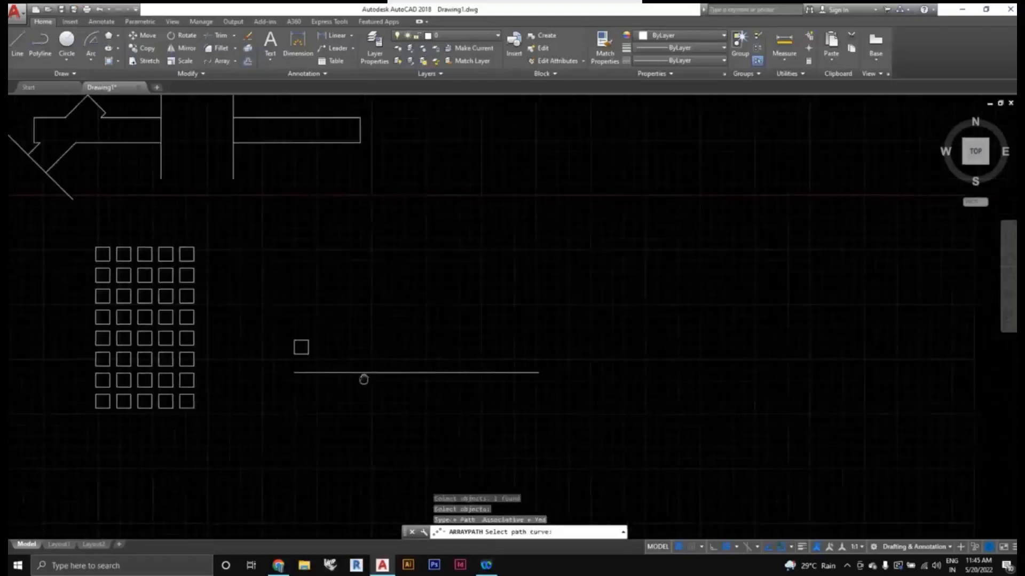
pyautogui.scroll(3, 336, 384)
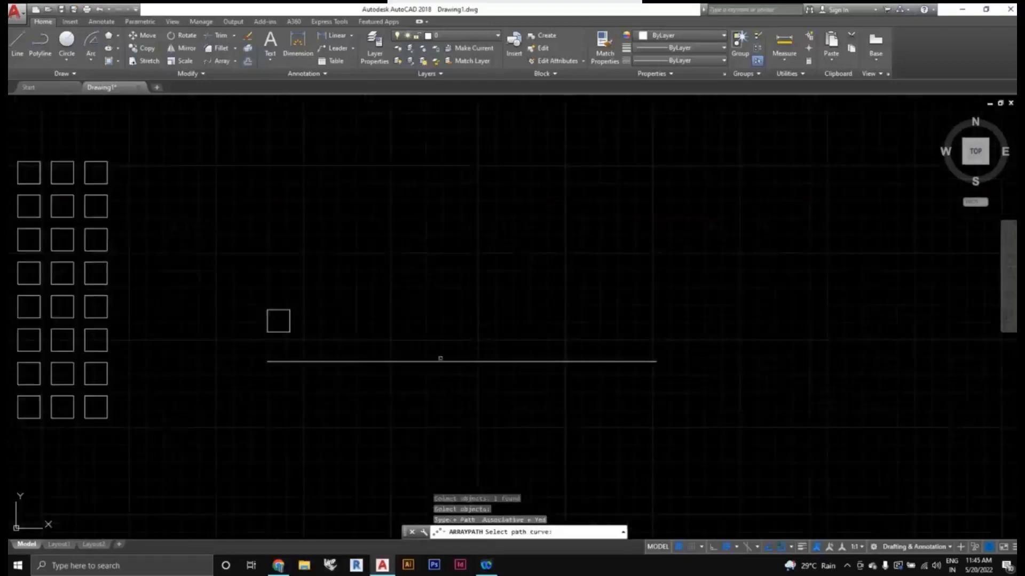
pyautogui.click(410, 362)
# Step: Examine how the squares follow the horizontal line from end to end and finish the path array
pyautogui.scroll(-2, 496, 389)
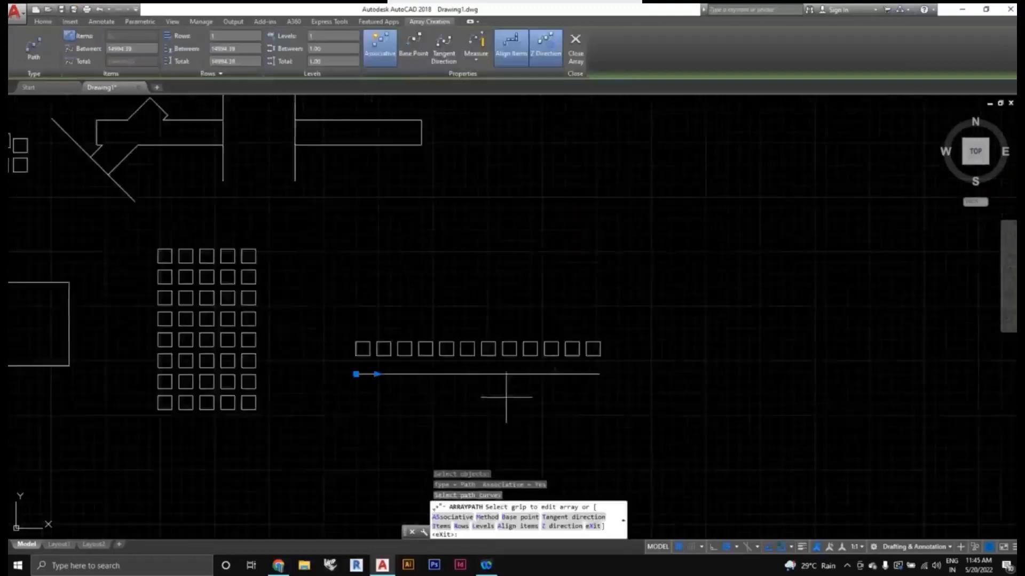
pyautogui.moveTo(503, 394); pyautogui.dragTo(359, 368, button='middle')
pyautogui.scroll(2, 307, 353)
pyautogui.scroll(-2, 309, 351)
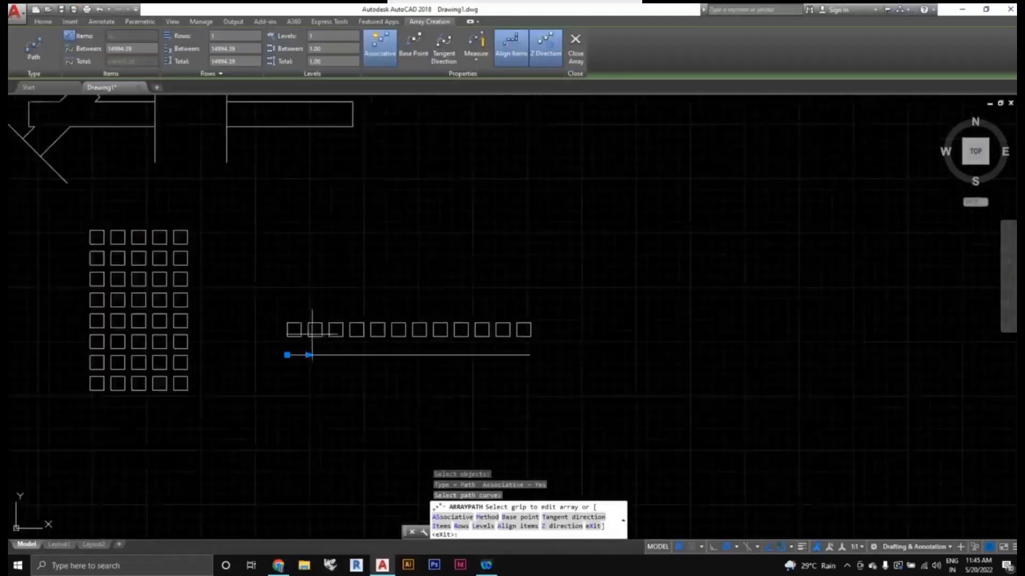
pyautogui.scroll(2, 307, 347)
pyautogui.scroll(-2, 533, 354)
pyautogui.moveTo(533, 354); pyautogui.dragTo(488, 286, button='middle')
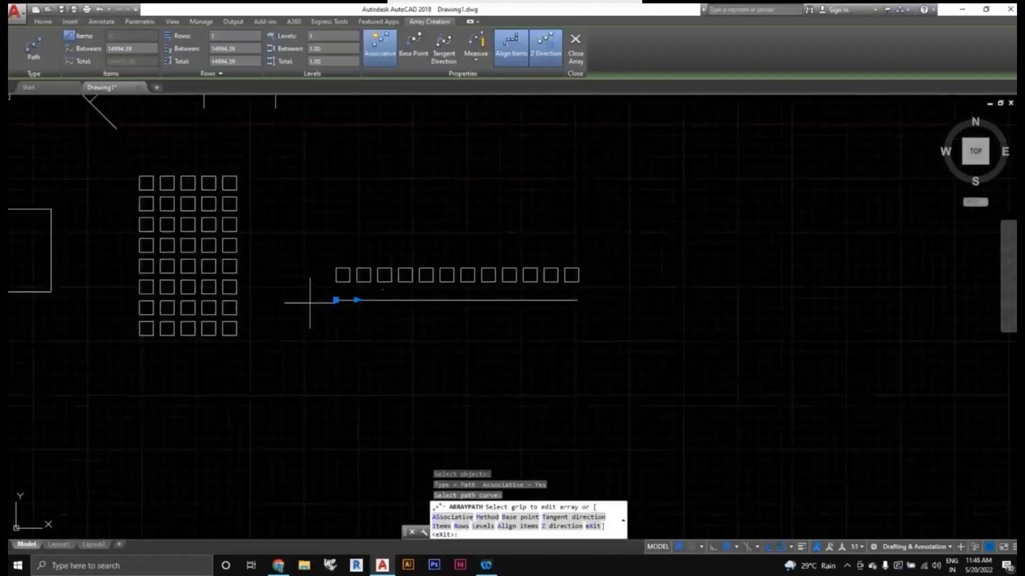
pyautogui.moveTo(666, 339); pyautogui.dragTo(666, 377, button='middle')
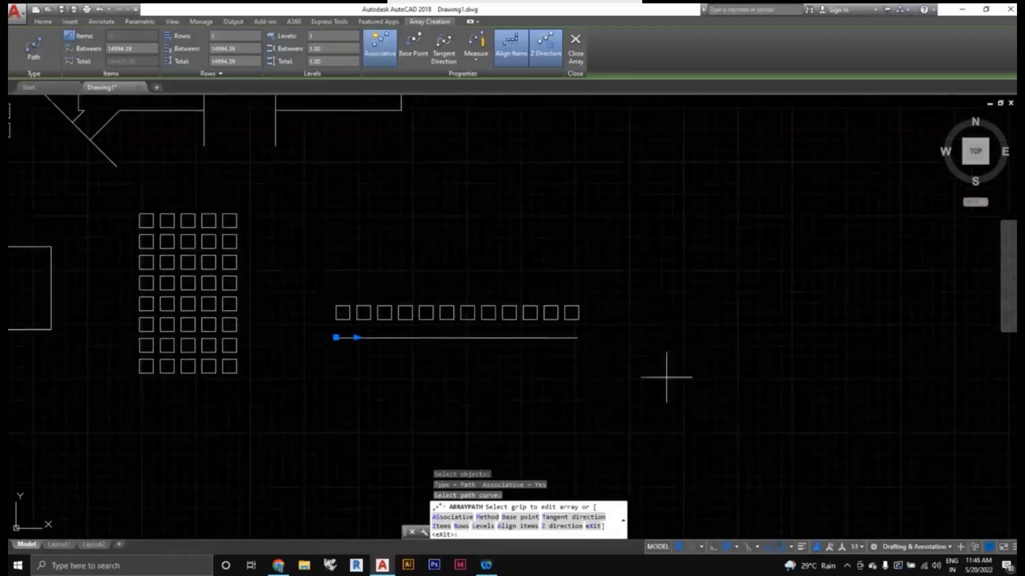
pyautogui.press('Escape')
# Step: Set the path array of squares to 15 items with a spacing of 300
pyautogui.click(409, 318)
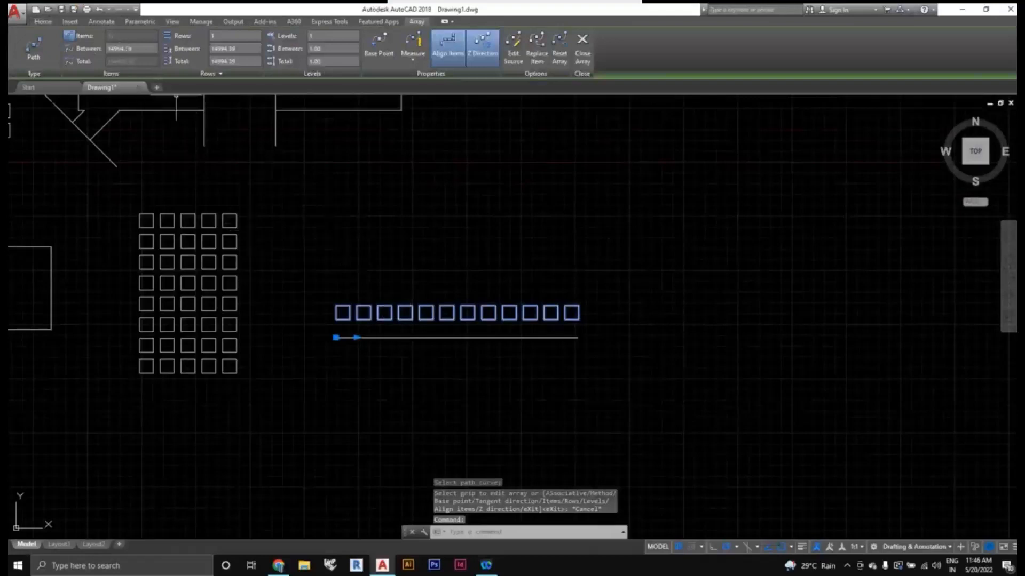
pyautogui.click(126, 48)
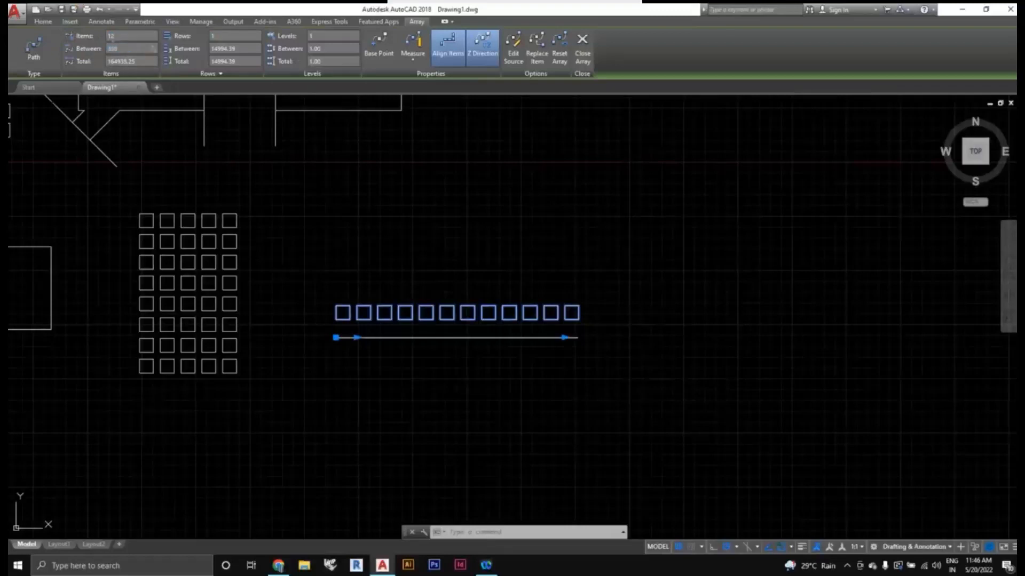
pyautogui.press('Return')
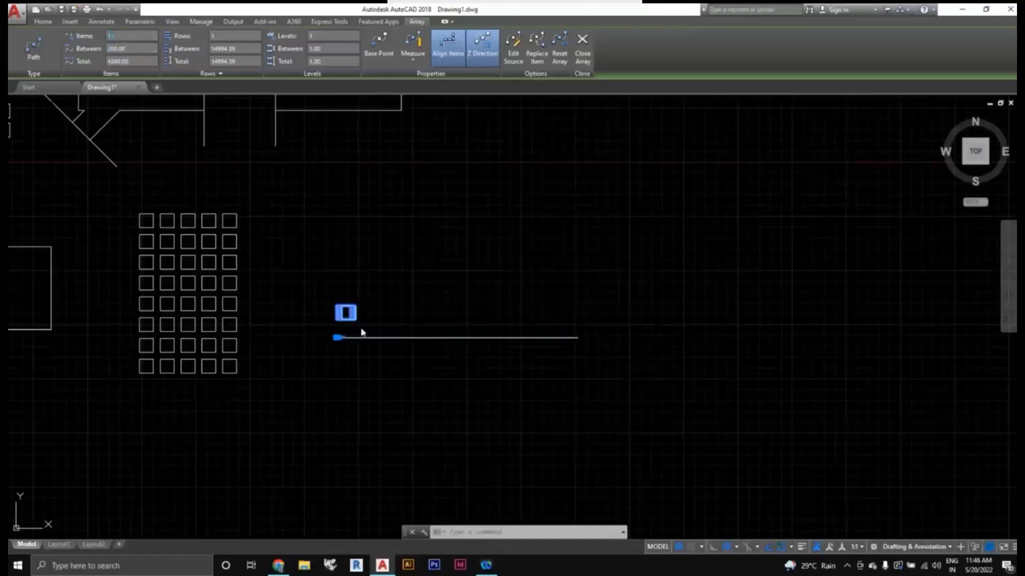
# Step: Extend the tightly spaced path array by its item-count grip to about the middle of the horizontal line
pyautogui.scroll(2, 361, 333)
pyautogui.click(335, 345)
pyautogui.press('Return')
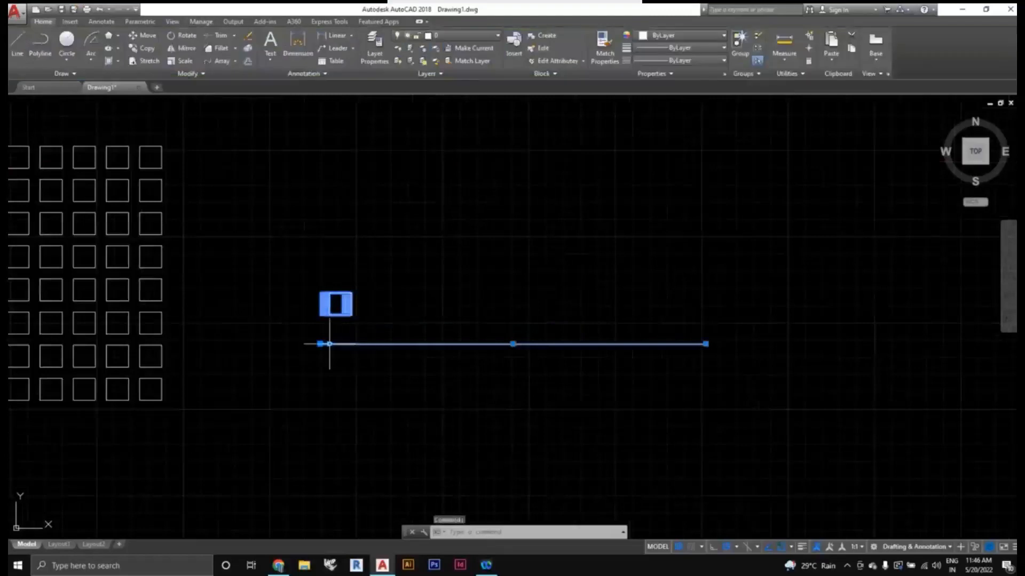
pyautogui.click(329, 344)
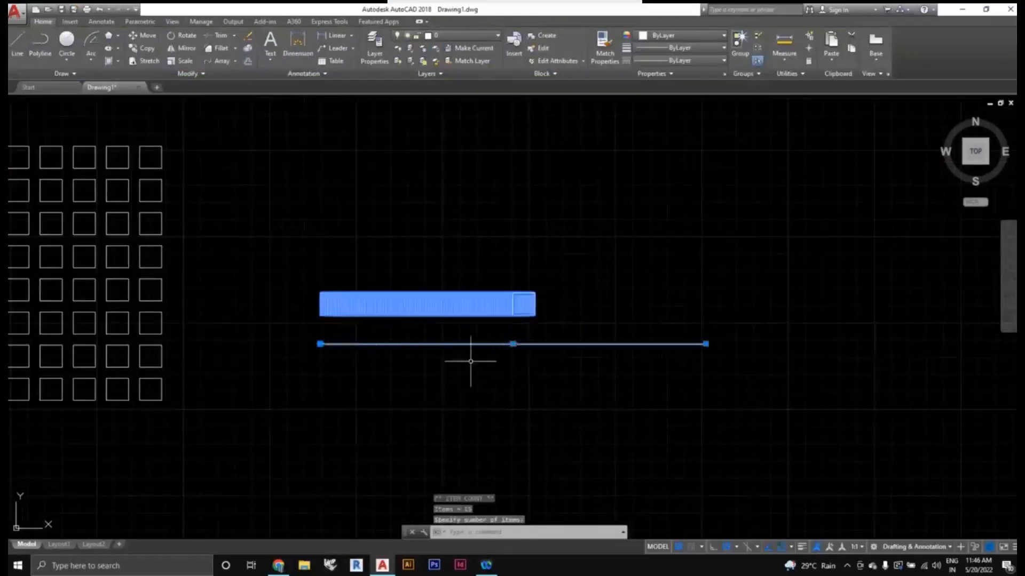
pyautogui.scroll(-2, 476, 359)
pyautogui.scroll(2, 484, 317)
pyautogui.scroll(-2, 483, 316)
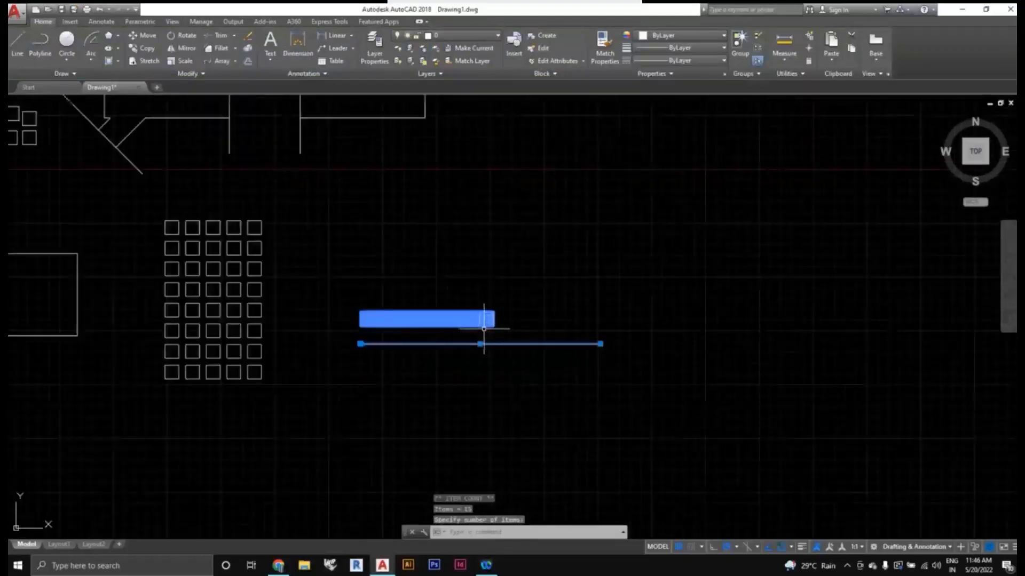
# Step: Undo the path array's item count and spacing edits
pyautogui.hotkey('ctrl', 'z')
pyautogui.hotkey('ctrl', 'z')
pyautogui.hotkey('ctrl', 'z')
pyautogui.hotkey('ctrl', 'z')
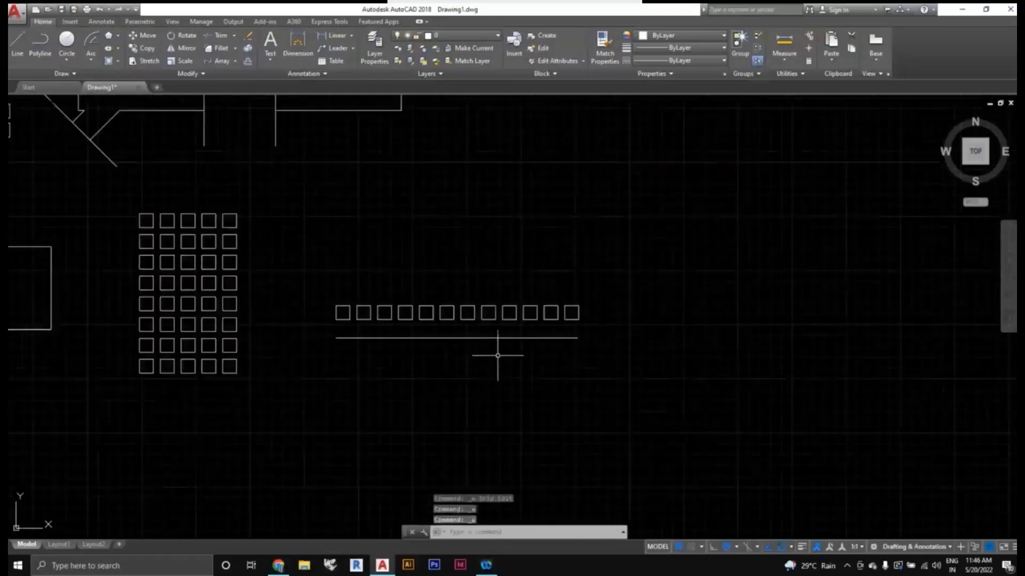
pyautogui.scroll(-1, 497, 355)
pyautogui.click(492, 348)
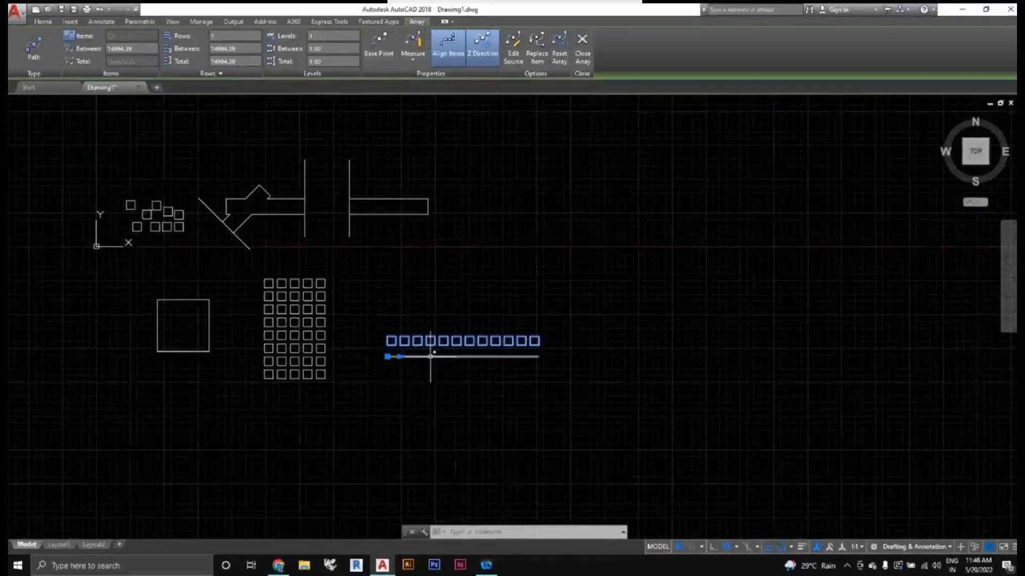
pyautogui.press('Escape')
pyautogui.scroll(-2, 460, 373)
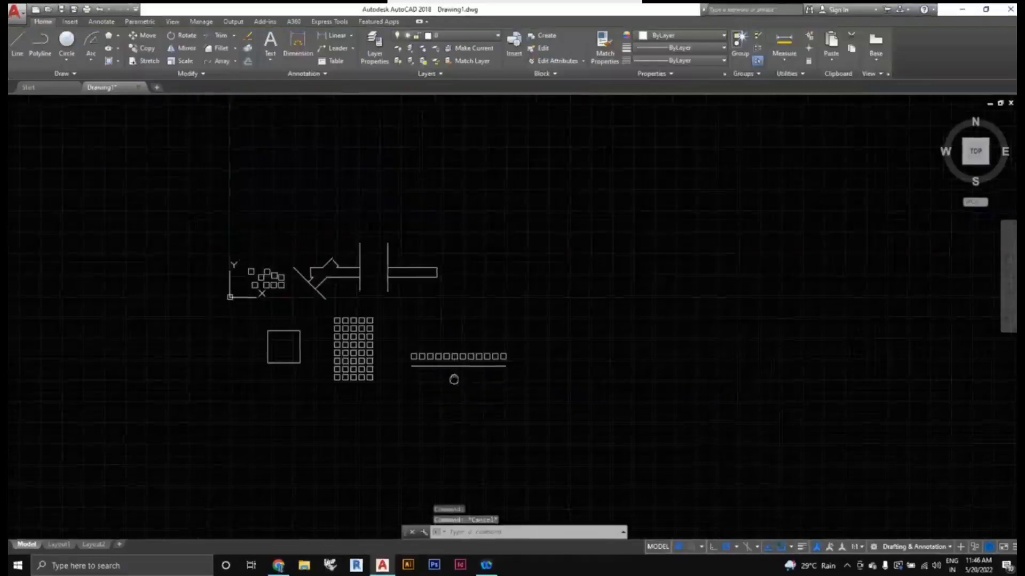
pyautogui.scroll(2, 453, 378)
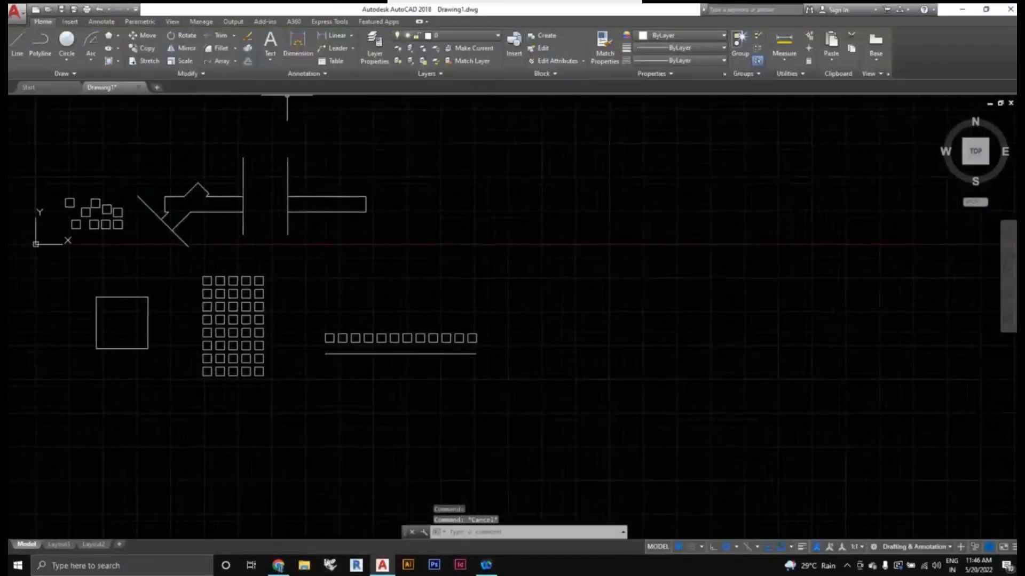
pyautogui.moveTo(429, 335); pyautogui.dragTo(400, 335, button='middle')
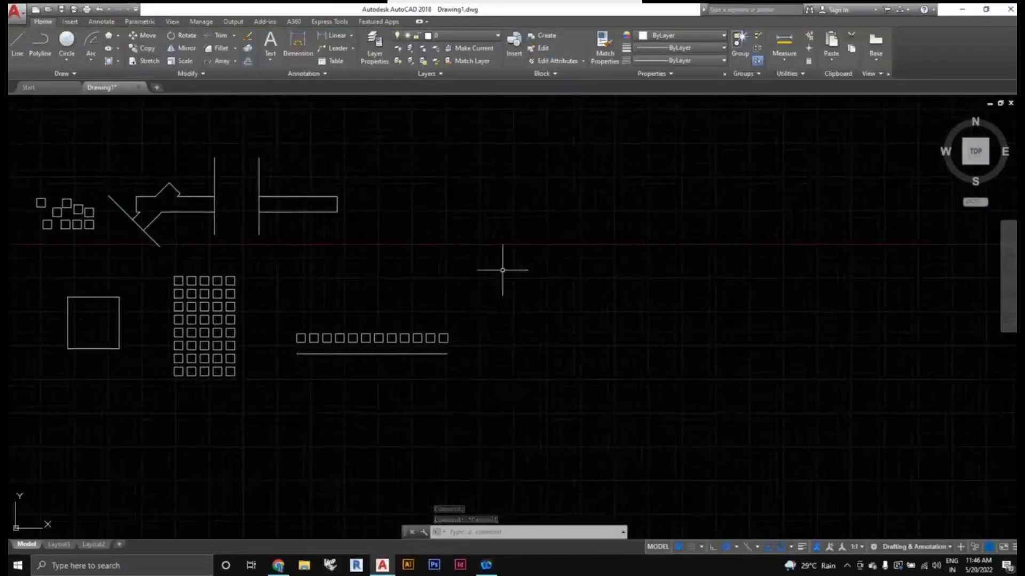
pyautogui.click(235, 60)
pyautogui.click(238, 61)
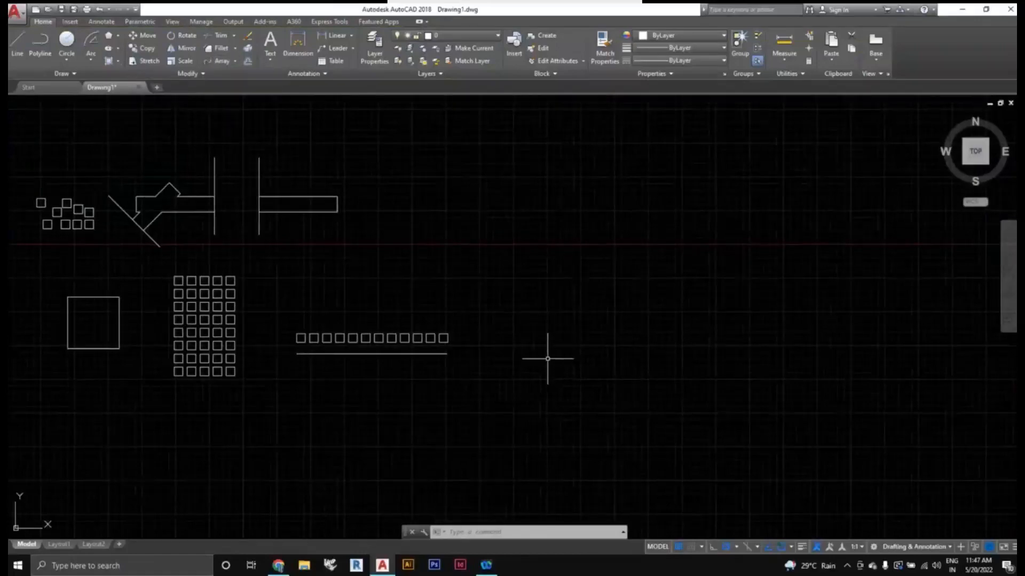
# Step: Move the lower-left small square of the scattered group into the empty area right of the path array
pyautogui.scroll(-2, 540, 362)
pyautogui.scroll(2, 390, 301)
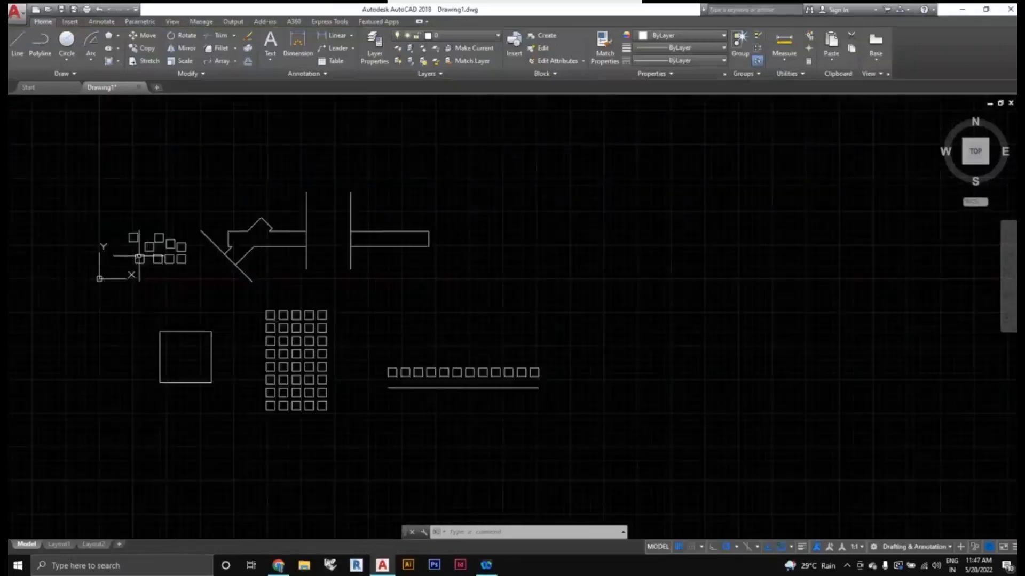
pyautogui.click(139, 258)
pyautogui.write('m')
pyautogui.press('Return')
pyautogui.click(139, 259)
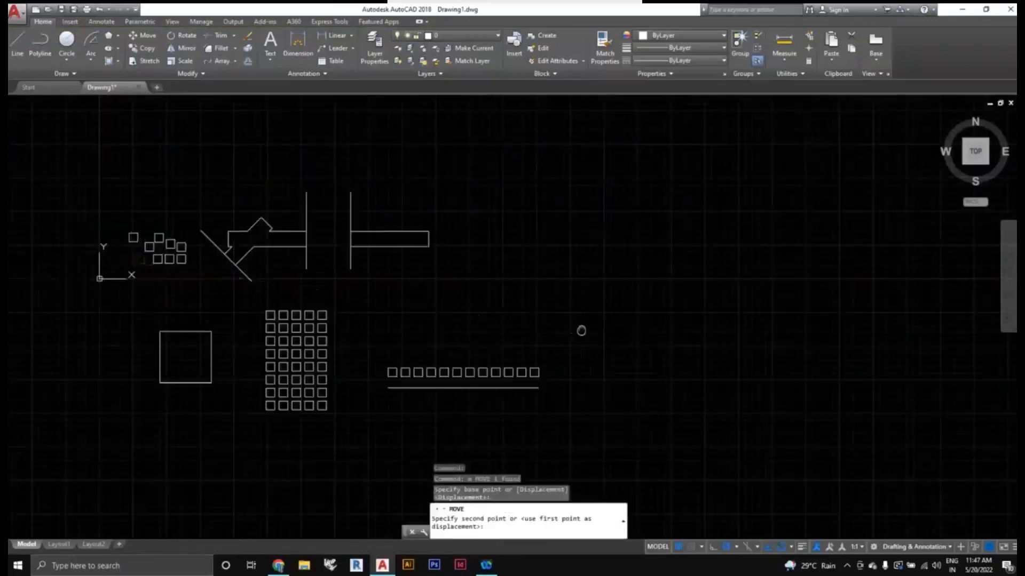
pyautogui.scroll(2, 503, 320)
pyautogui.moveTo(581, 331); pyautogui.dragTo(425, 295, button='middle')
pyautogui.click(517, 321)
pyautogui.moveTo(475, 319)
pyautogui.mouseDown(button='middle')
pyautogui.moveTo(483, 327)
pyautogui.moveTo(467, 326)
pyautogui.mouseUp(button='middle')
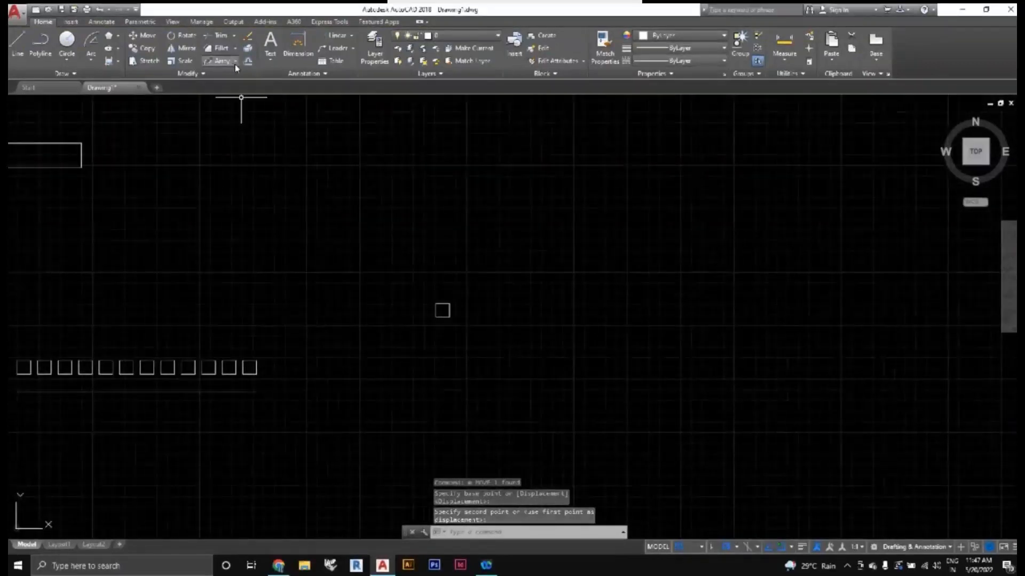
# Step: Create a polar array of the moved square around a centre point to its lower right, with 5 items
pyautogui.click(487, 387)
pyautogui.click(419, 290)
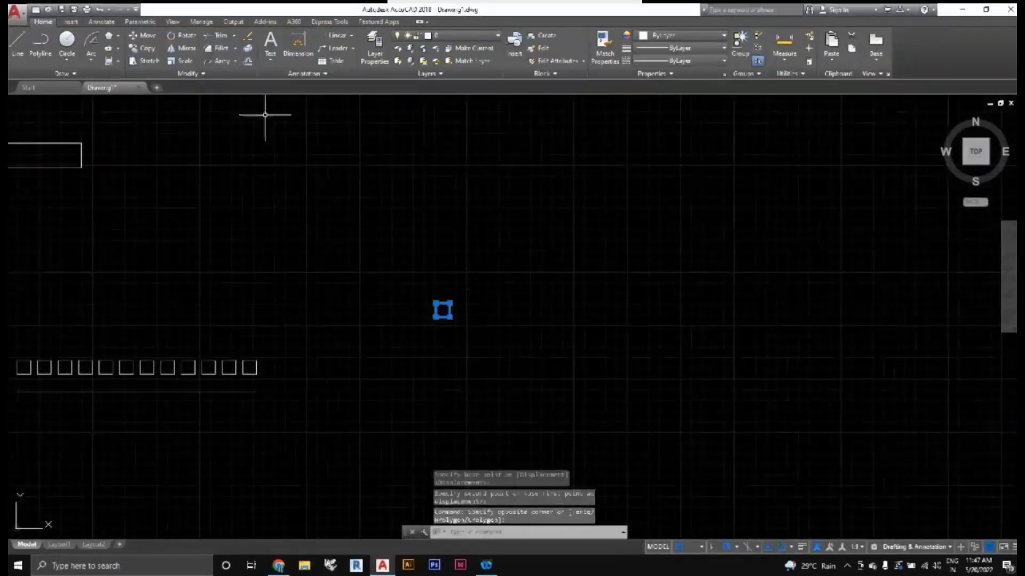
pyautogui.click(235, 61)
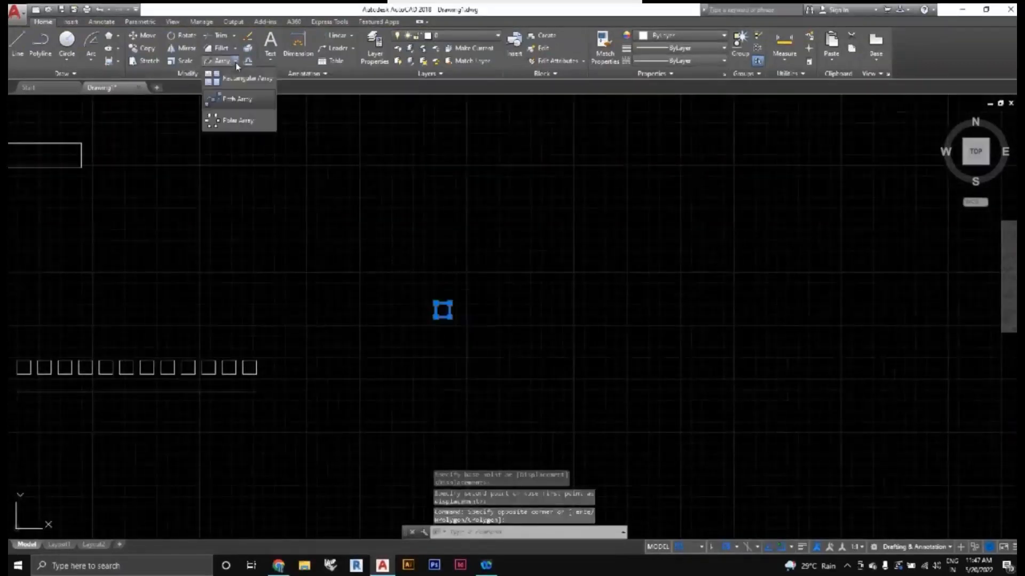
pyautogui.click(244, 122)
pyautogui.moveTo(512, 357); pyautogui.dragTo(449, 342, button='middle')
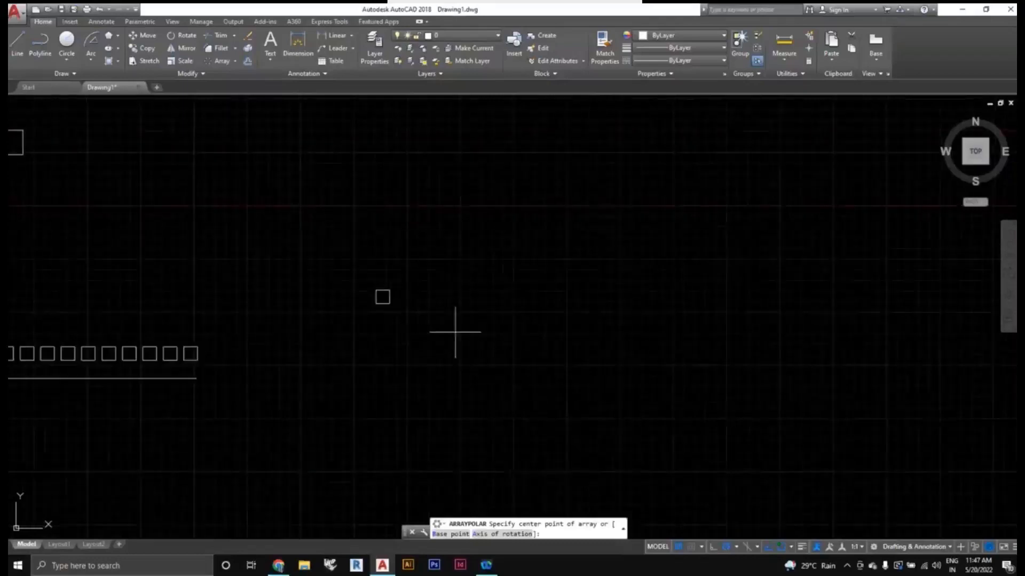
pyautogui.scroll(2, 443, 333)
pyautogui.click(435, 336)
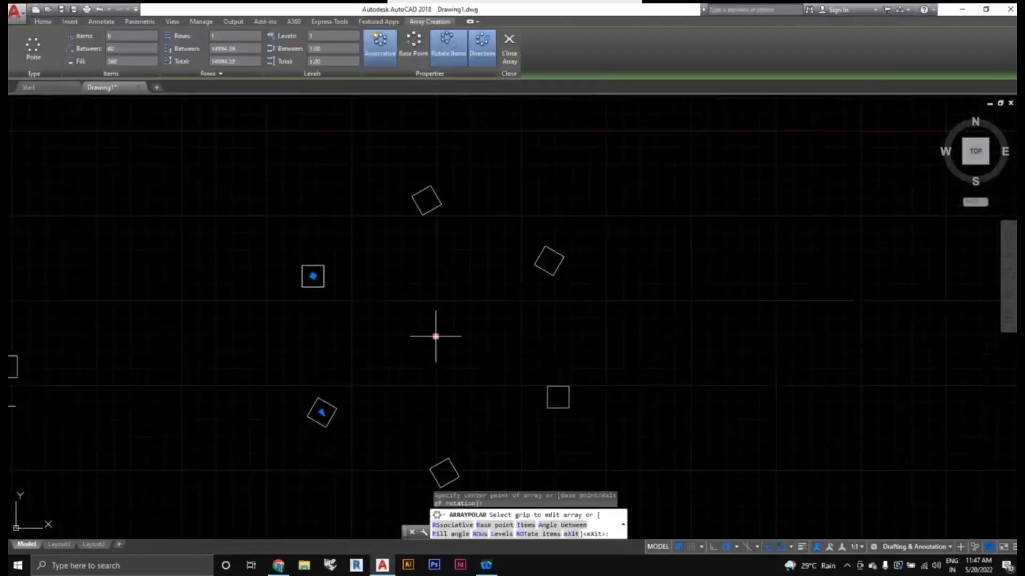
pyautogui.scroll(-2, 542, 366)
pyautogui.moveTo(543, 366); pyautogui.dragTo(478, 328, button='middle')
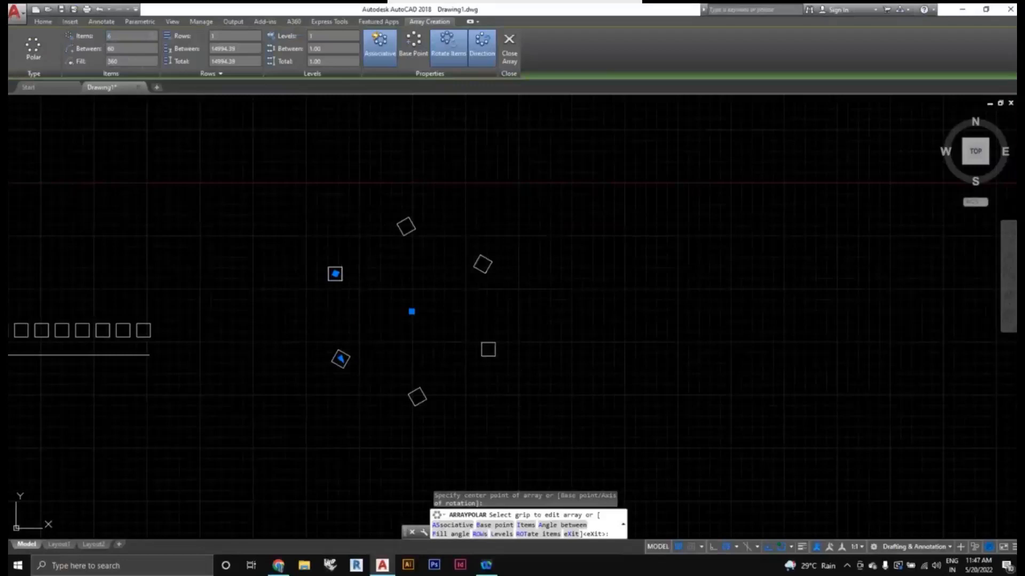
pyautogui.write('72')
pyautogui.press('Return')
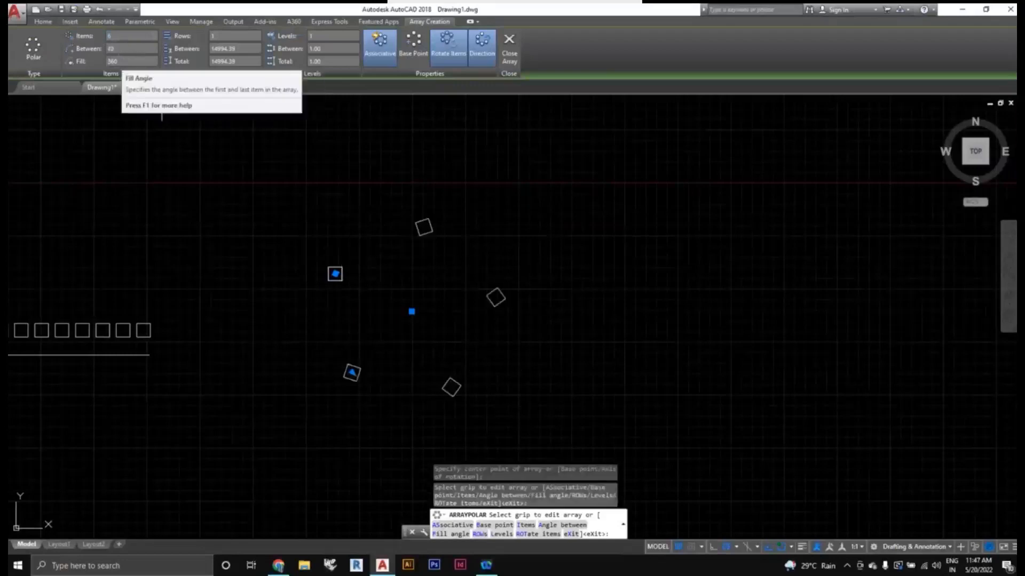
# Step: Try fill angles of 180 and 60 degrees on the polar array and restore the full 360-degree fill
pyautogui.moveTo(121, 61); pyautogui.dragTo(111, 61)
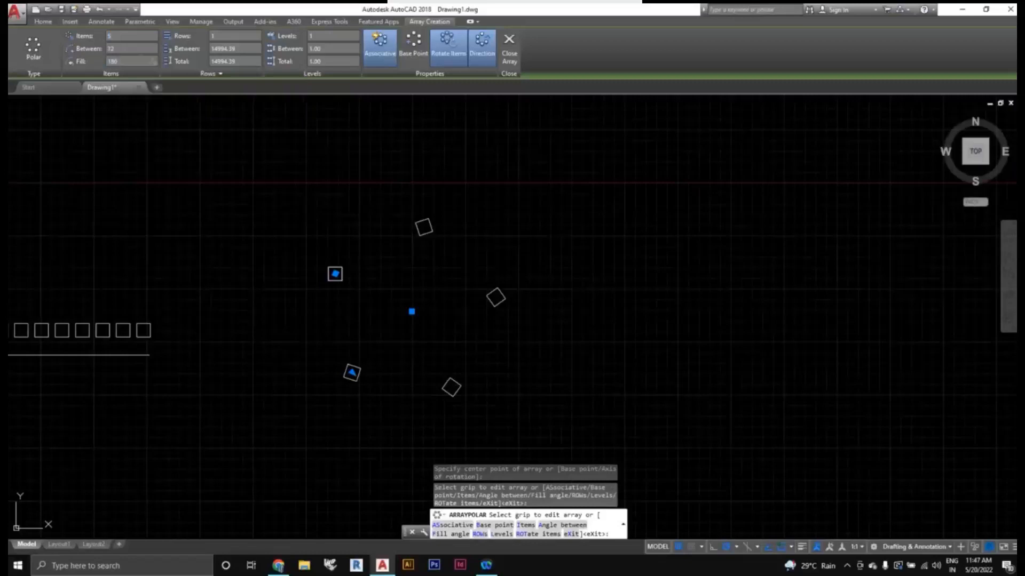
pyautogui.press('Return')
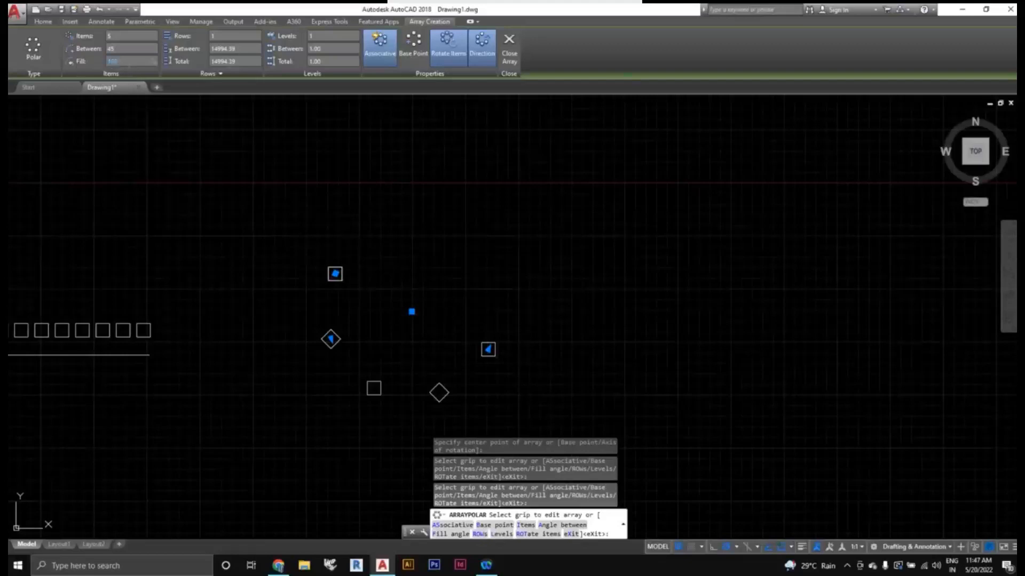
pyautogui.write('60')
pyautogui.press('Return')
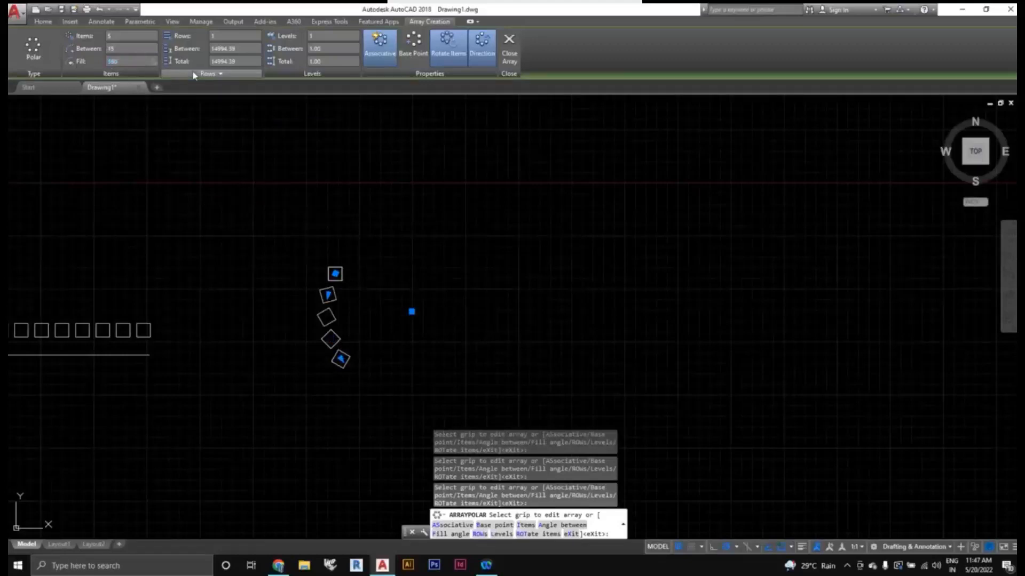
pyautogui.press('Return')
pyautogui.scroll(-4, 473, 336)
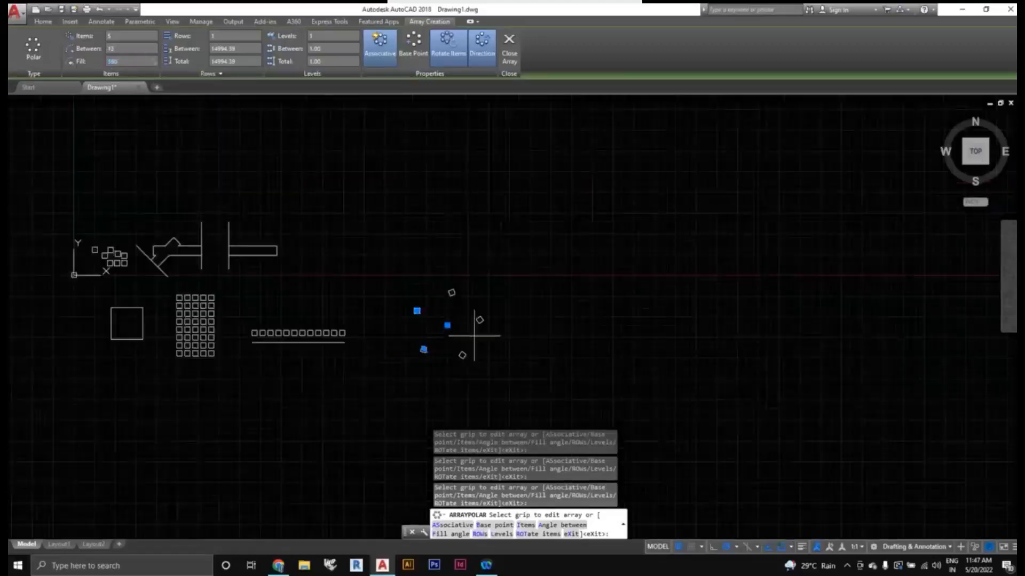
# Step: Set the polar array's item count to 12 and finish editing the array
pyautogui.scroll(2, 441, 369)
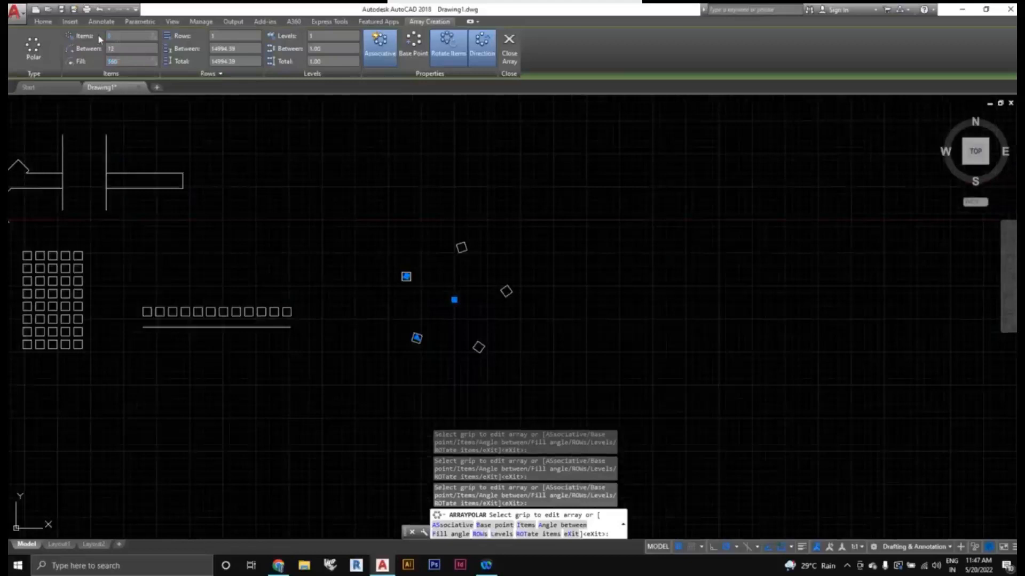
pyautogui.write('12')
pyautogui.press('Return')
pyautogui.scroll(2, 468, 300)
pyautogui.scroll(-2, 352, 218)
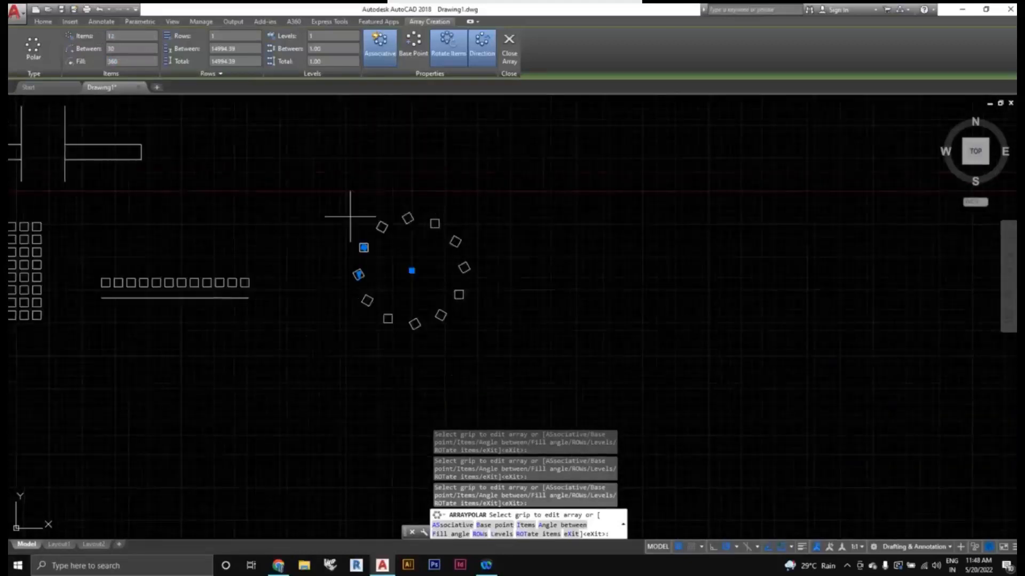
pyautogui.moveTo(350, 217); pyautogui.dragTo(312, 213, button='middle')
pyautogui.scroll(-2, 325, 203)
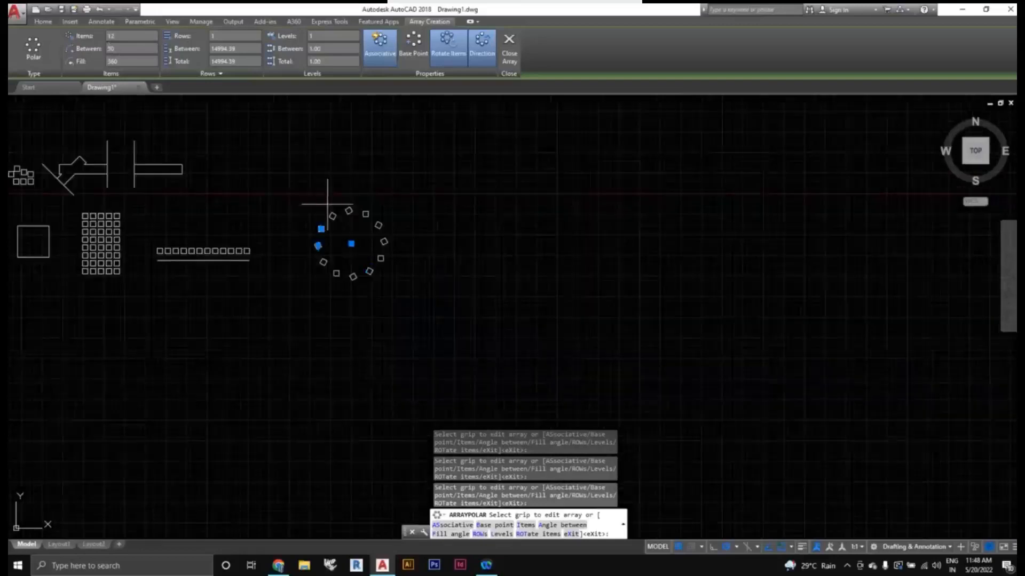
pyautogui.moveTo(297, 168); pyautogui.dragTo(305, 209, button='middle')
pyautogui.scroll(2, 305, 209)
pyautogui.moveTo(415, 373); pyautogui.dragTo(446, 328, button='middle')
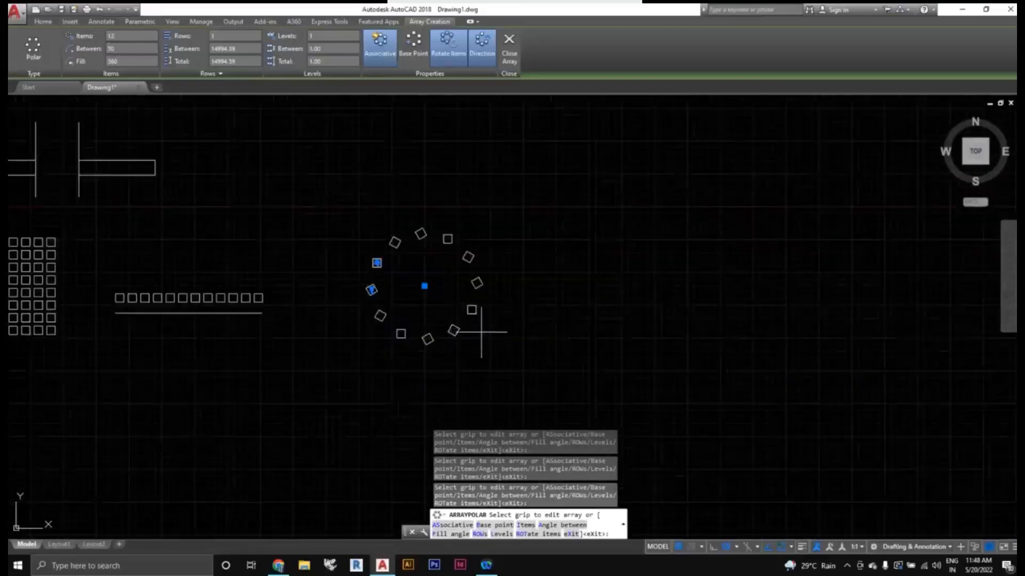
pyautogui.moveTo(481, 338)
pyautogui.mouseDown(button='middle')
pyautogui.moveTo(480, 315)
pyautogui.moveTo(520, 336)
pyautogui.mouseUp(button='middle')
pyautogui.press('Escape')
pyautogui.scroll(-2, 491, 330)
pyautogui.moveTo(237, 283); pyautogui.dragTo(302, 294, button='middle')
pyautogui.scroll(-2, 329, 320)
pyautogui.moveTo(334, 327); pyautogui.dragTo(391, 327, button='middle')
pyautogui.scroll(2, 393, 326)
pyautogui.moveTo(402, 281)
pyautogui.mouseDown(button='middle')
pyautogui.moveTo(370, 324)
pyautogui.moveTo(348, 332)
pyautogui.mouseUp(button='middle')
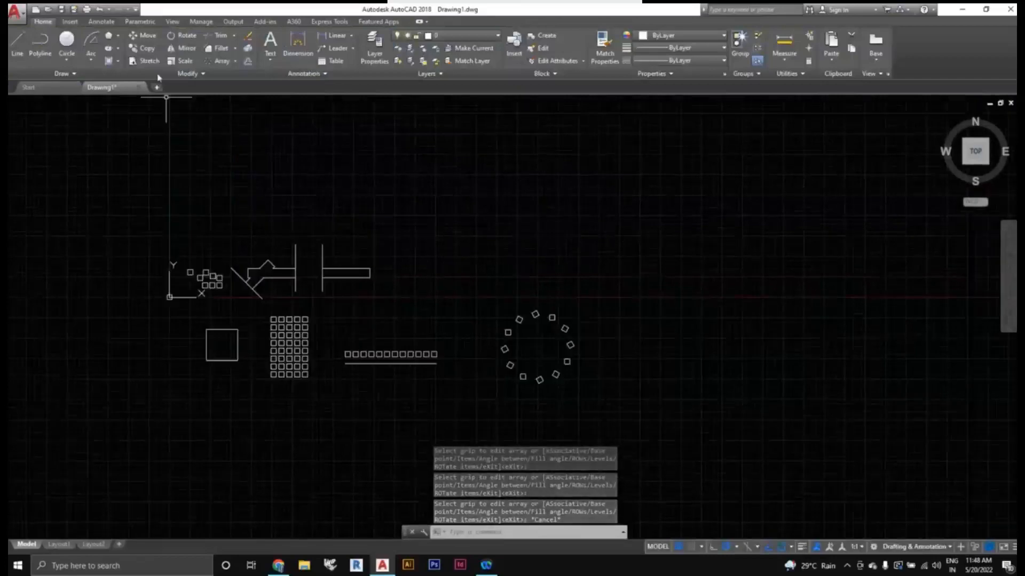
pyautogui.click(195, 74)
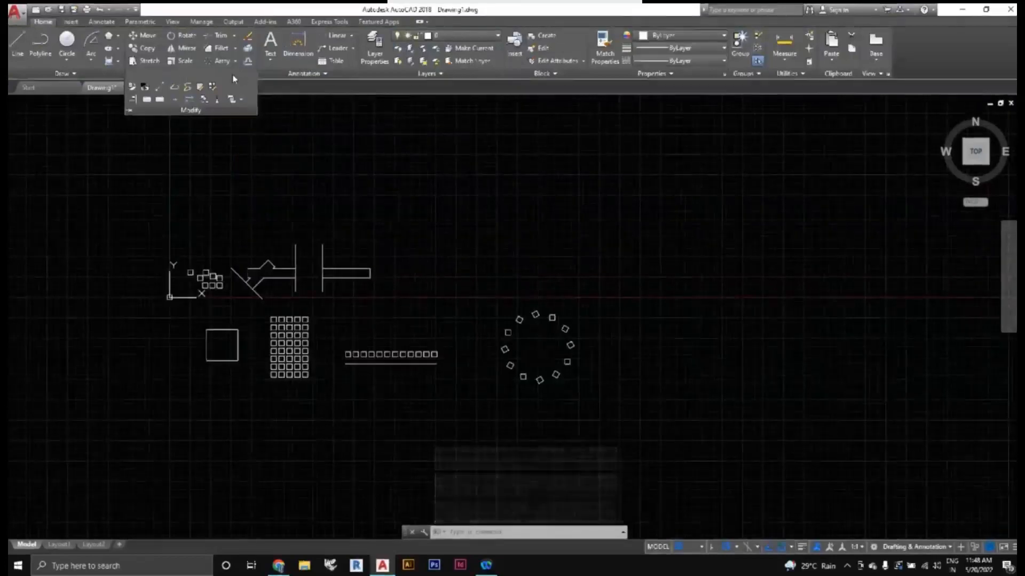
pyautogui.moveTo(384, 193); pyautogui.dragTo(352, 199, button='middle')
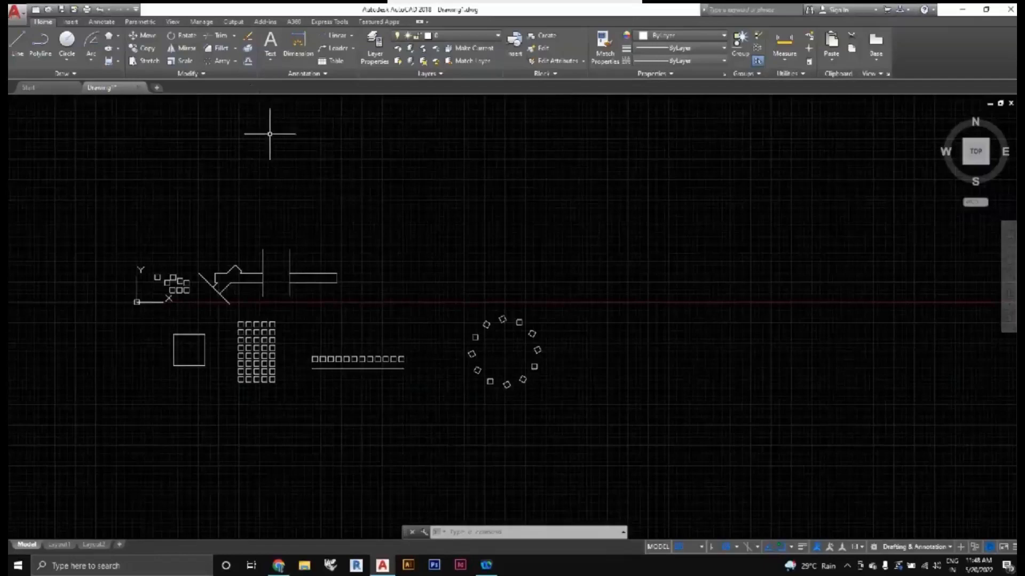
pyautogui.scroll(-2, 366, 183)
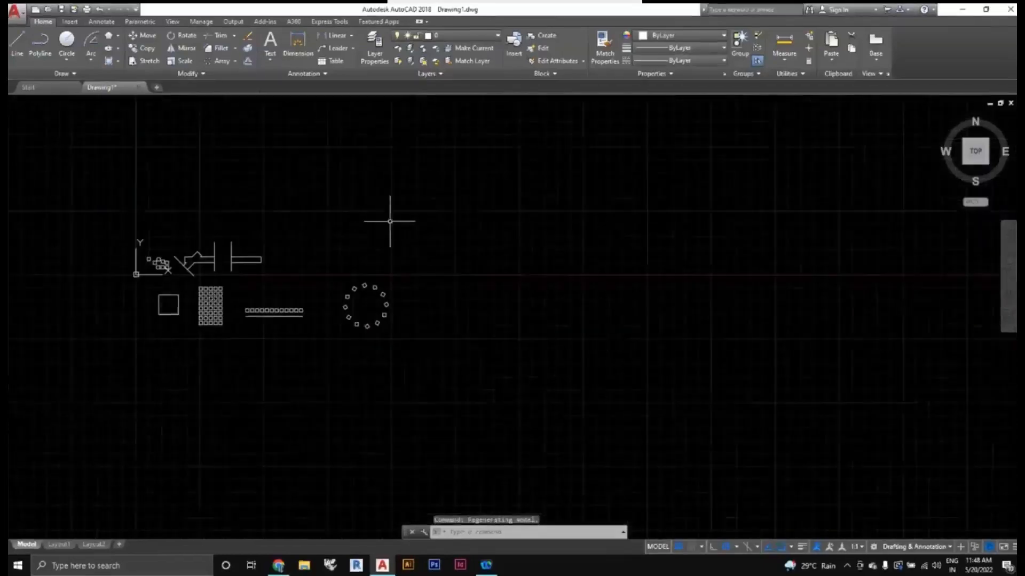
pyautogui.moveTo(351, 212); pyautogui.dragTo(359, 219, button='middle')
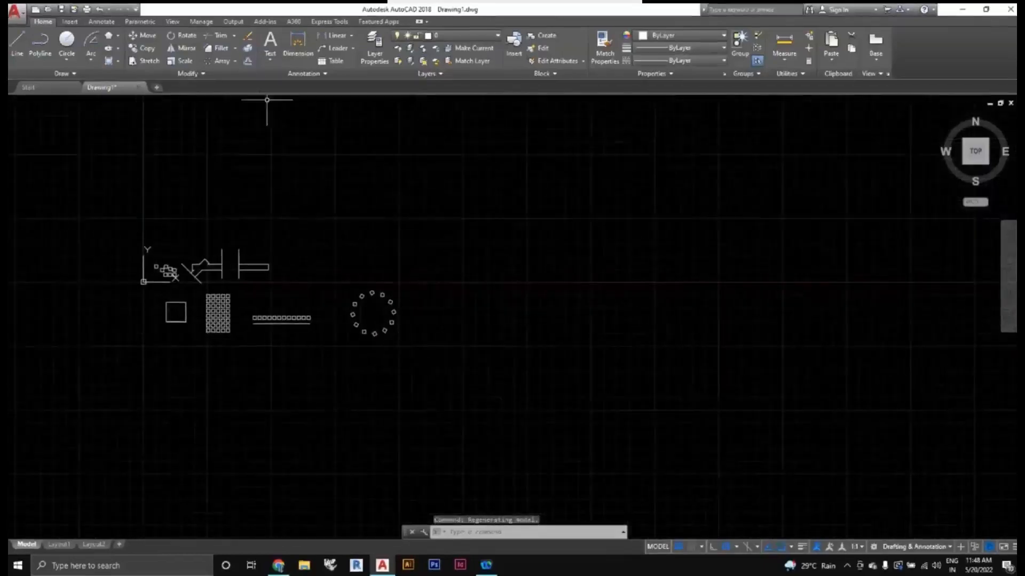
pyautogui.scroll(2, 244, 274)
pyautogui.moveTo(245, 273); pyautogui.dragTo(315, 286, button='middle')
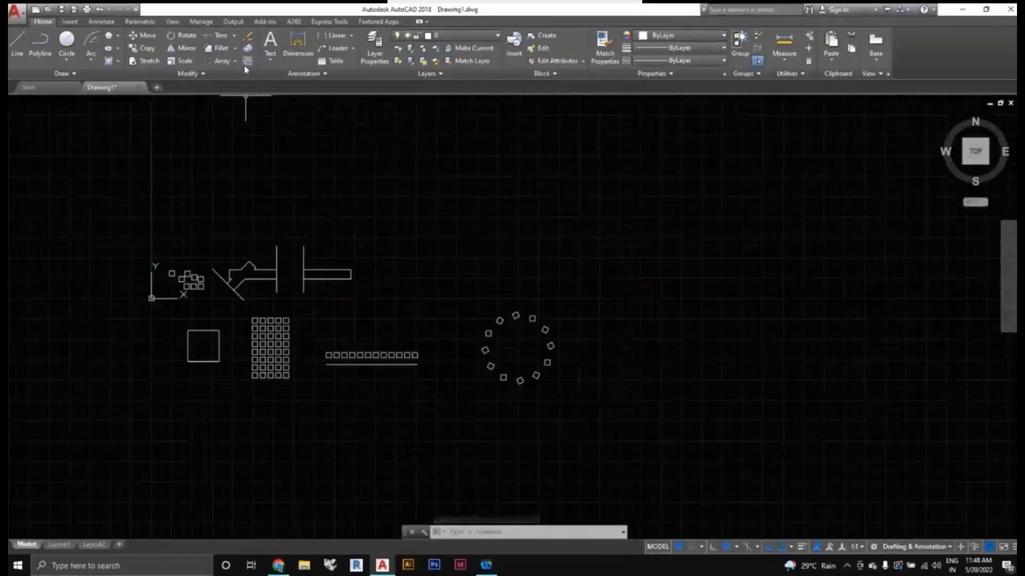
pyautogui.scroll(-2, 307, 261)
pyautogui.scroll(2, 259, 103)
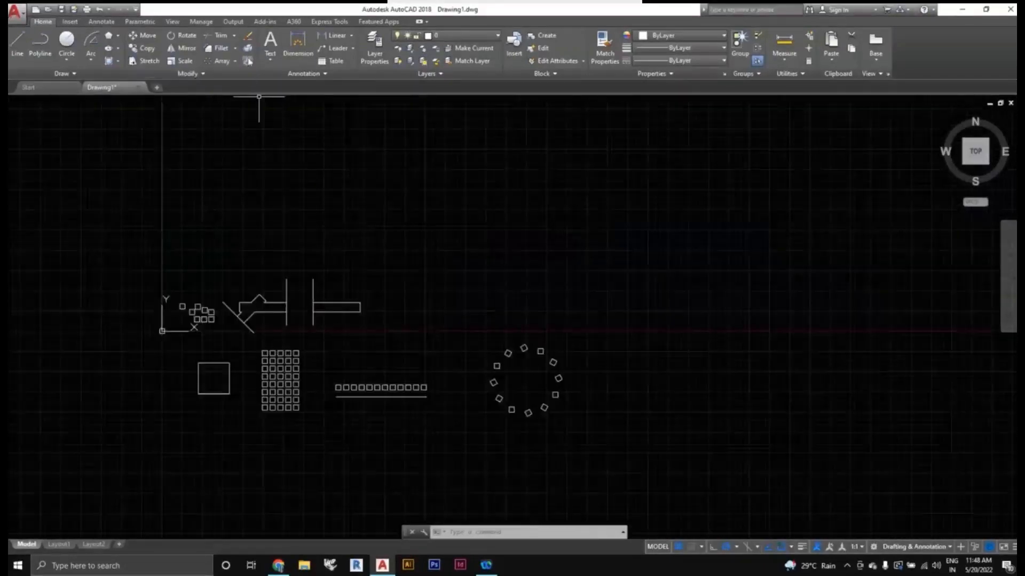
# Step: Draw a short horizontal line in the empty area above the gap between the path array and the polar array
pyautogui.moveTo(400, 281)
pyautogui.mouseDown(button='middle')
pyautogui.moveTo(365, 273)
pyautogui.moveTo(340, 295)
pyautogui.moveTo(366, 296)
pyautogui.mouseUp(button='middle')
pyautogui.scroll(4, 330, 286)
pyautogui.scroll(-2, 347, 350)
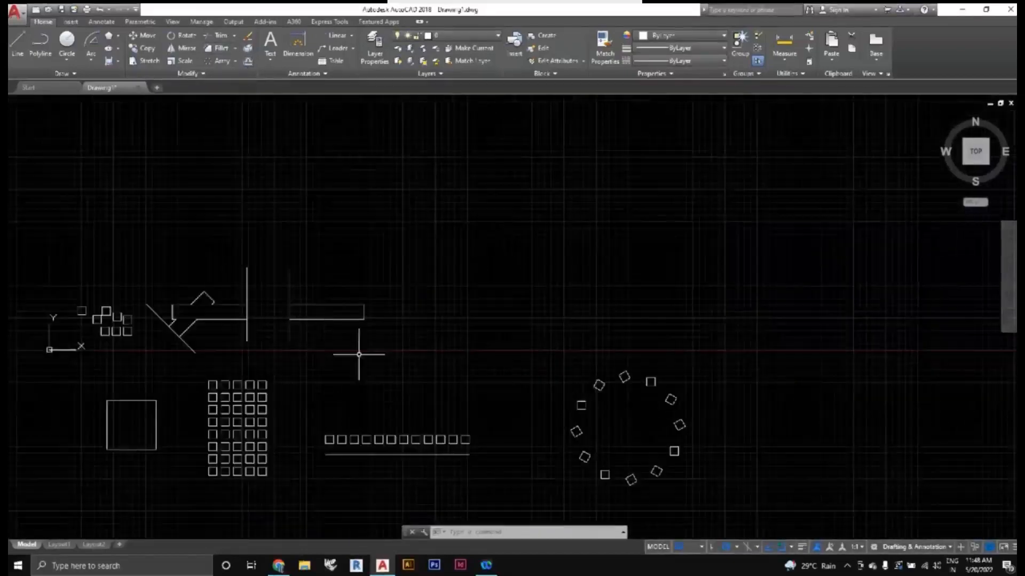
pyautogui.write('l')
pyautogui.press('Return')
pyautogui.click(402, 316)
pyautogui.click(437, 316)
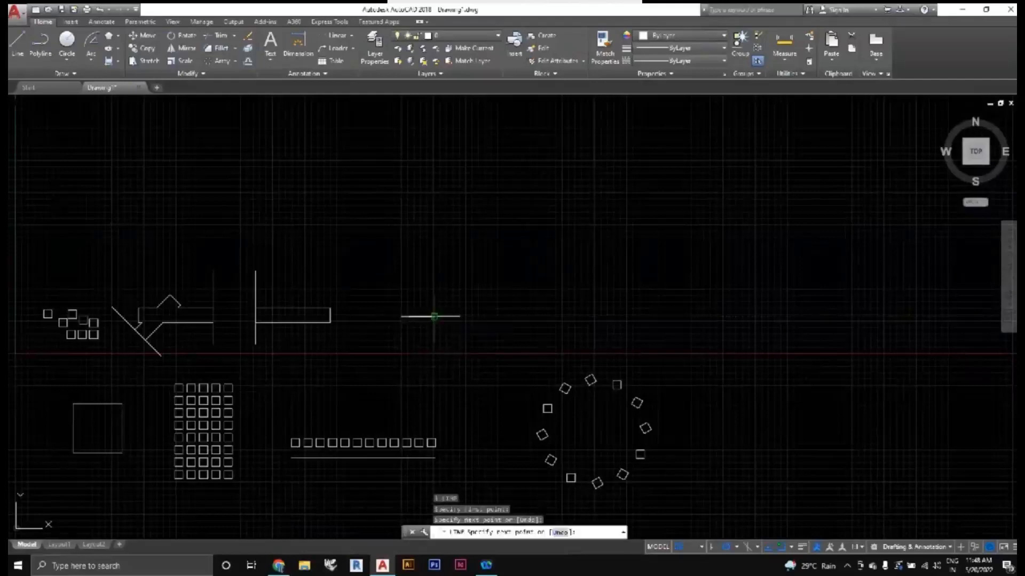
pyautogui.scroll(7, 429, 326)
pyautogui.moveTo(412, 257); pyautogui.dragTo(411, 380, button='middle')
pyautogui.scroll(4, 380, 343)
pyautogui.press('Escape')
pyautogui.scroll(-4, 401, 354)
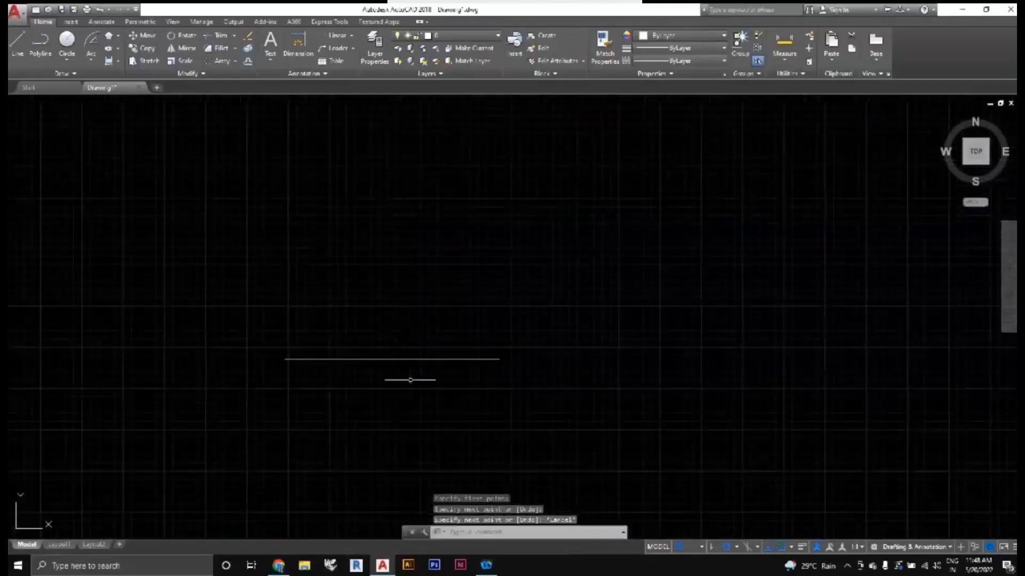
pyautogui.click(408, 380)
pyautogui.click(384, 336)
pyautogui.scroll(-2, 393, 347)
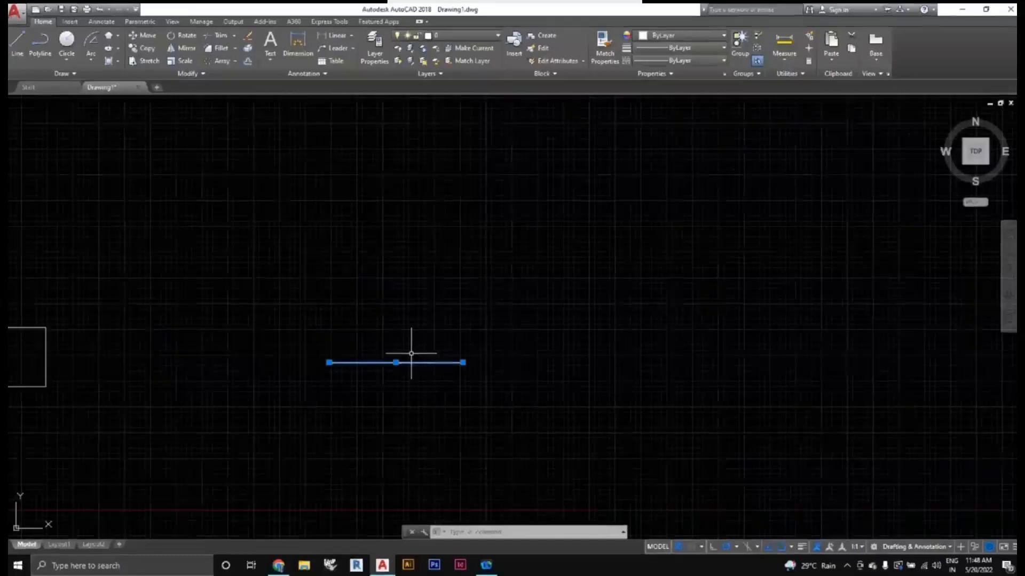
pyautogui.scroll(2, 406, 335)
pyautogui.moveTo(448, 366); pyautogui.dragTo(414, 309, button='middle')
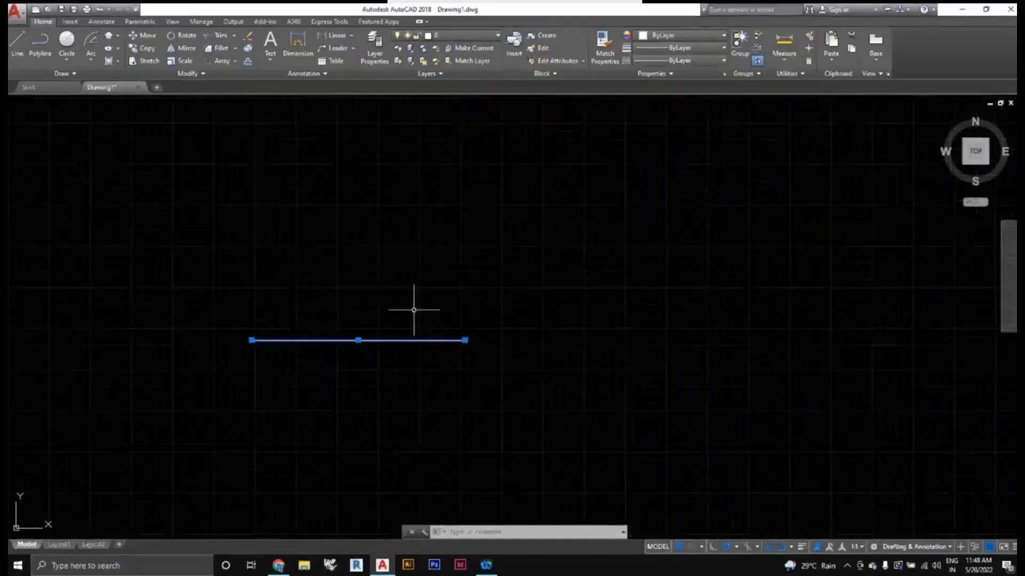
pyautogui.press('Escape')
# Step: Offset the new horizontal line upward by a distance of 230
pyautogui.write('off')
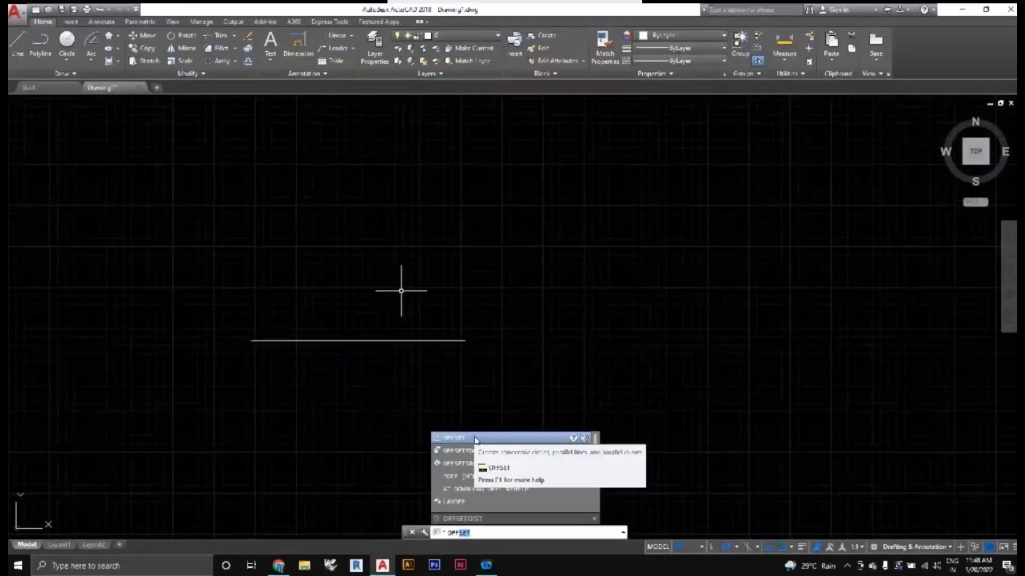
pyautogui.click(475, 439)
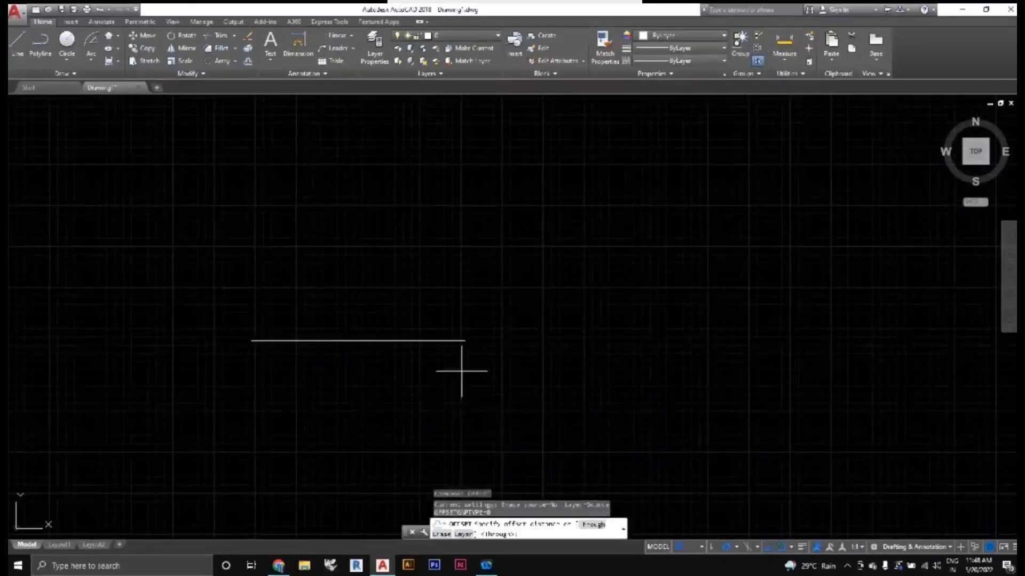
pyautogui.click(463, 341)
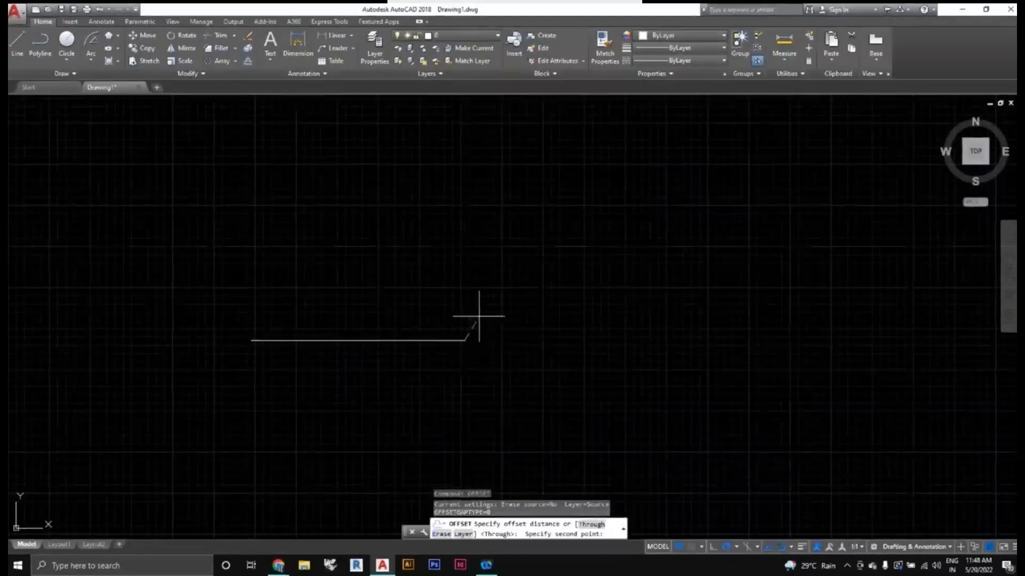
pyautogui.write('230')
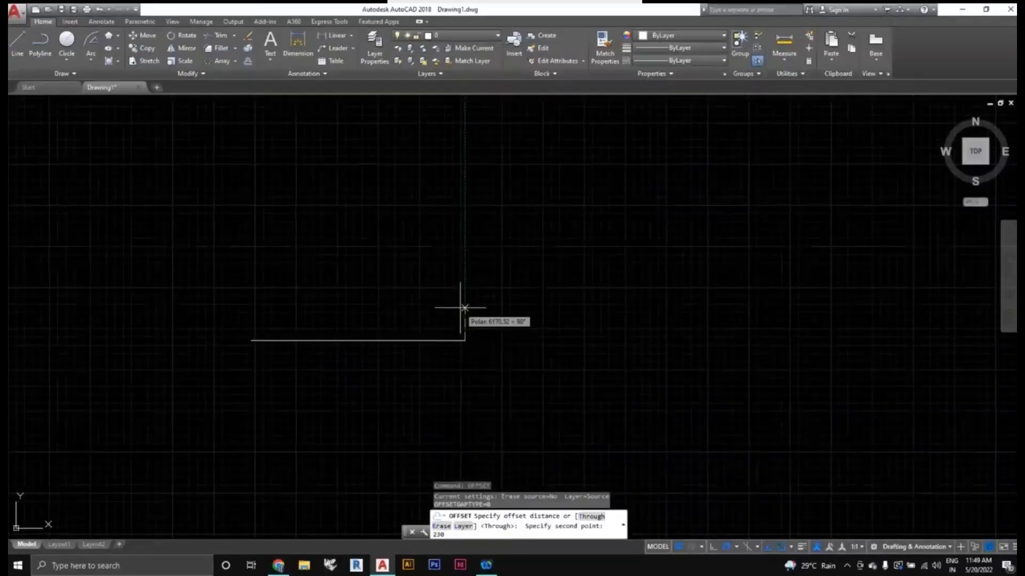
pyautogui.press('Return')
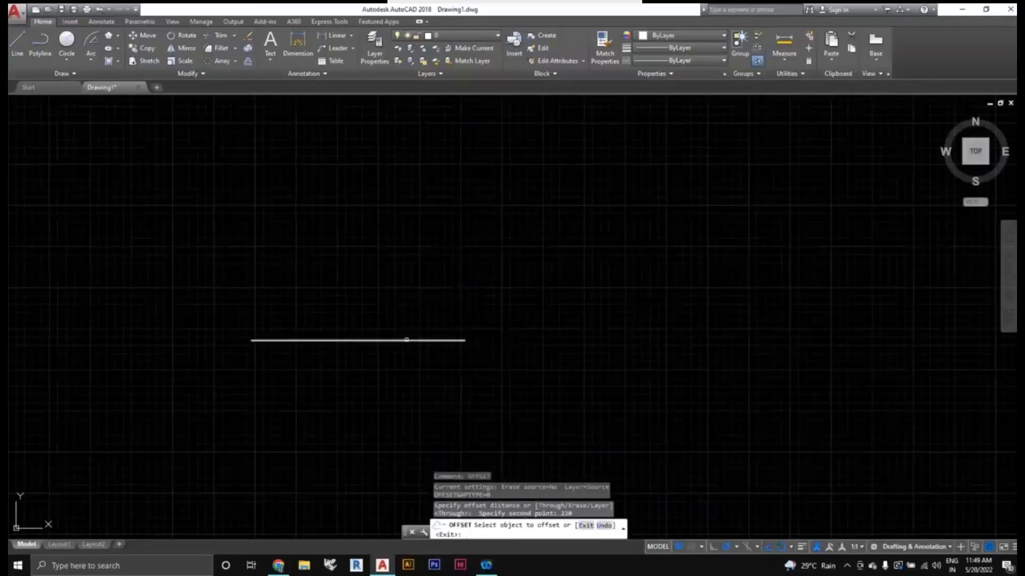
pyautogui.click(407, 340)
pyautogui.click(405, 319)
pyautogui.scroll(6, 352, 335)
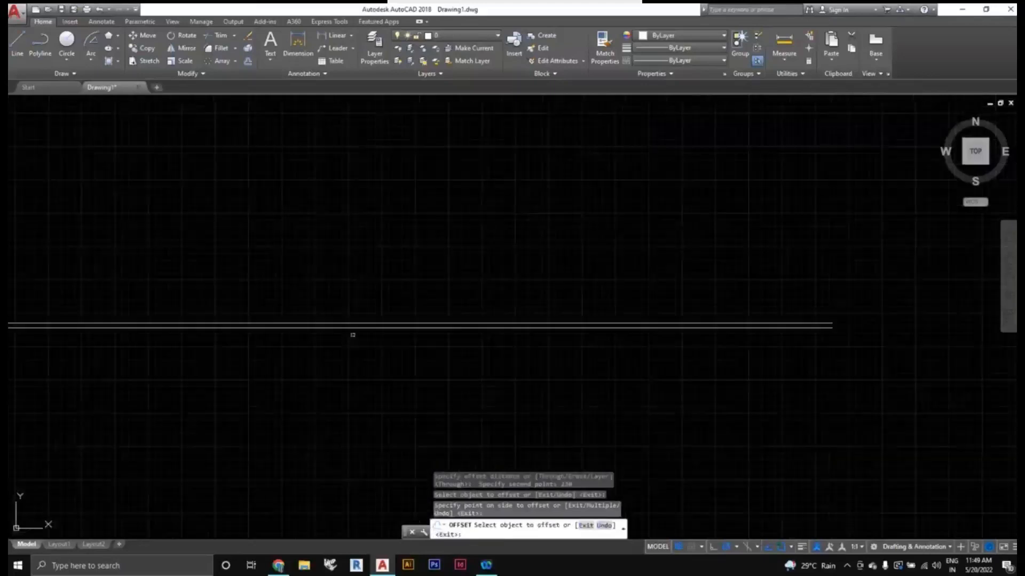
# Step: Keep offsetting the outermost lines above and below at the same distance to build a stack of eight parallel lines
pyautogui.click(360, 323)
pyautogui.click(366, 297)
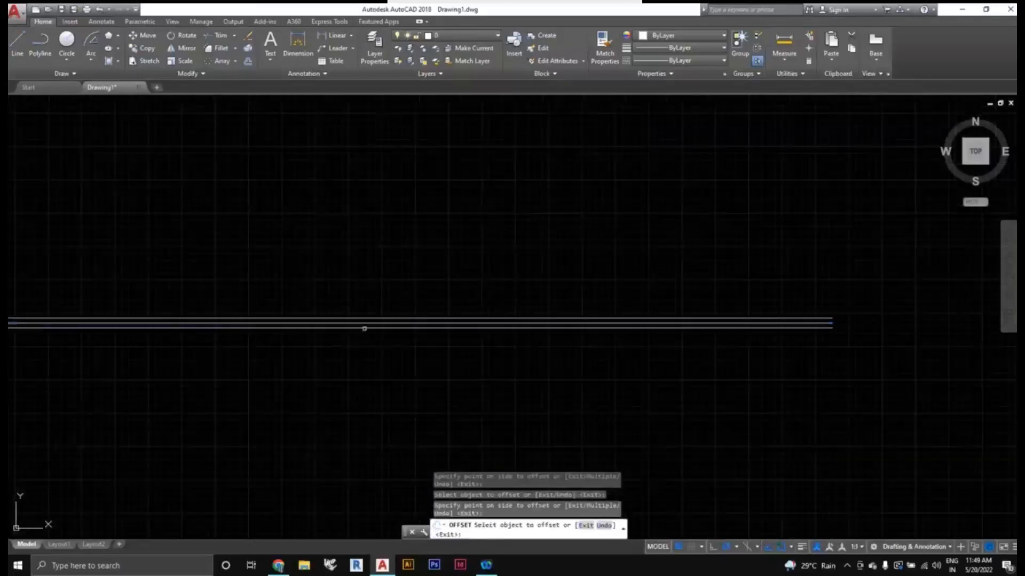
pyautogui.click(365, 329)
pyautogui.click(370, 338)
pyautogui.click(373, 327)
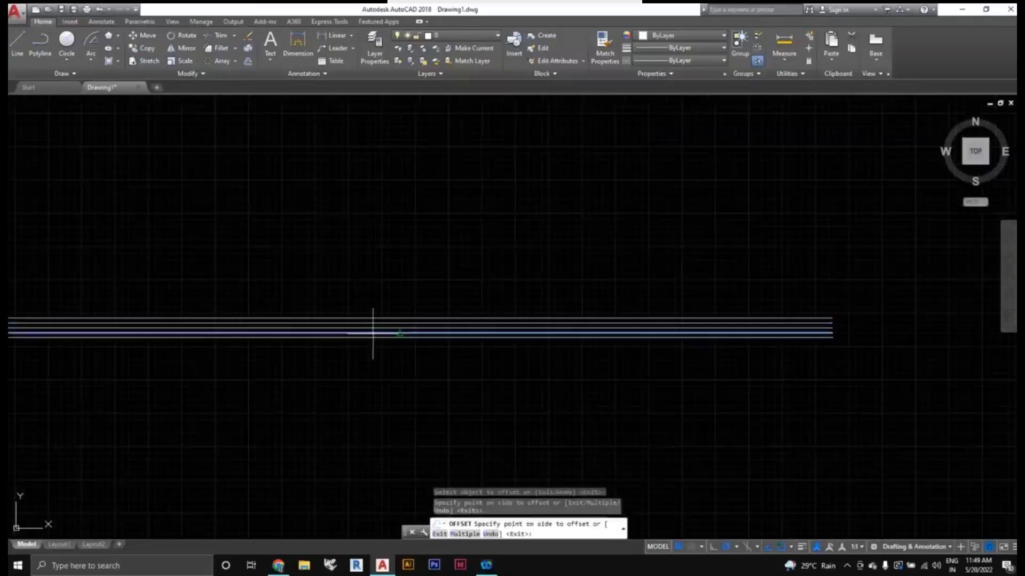
pyautogui.click(407, 309)
pyautogui.click(406, 314)
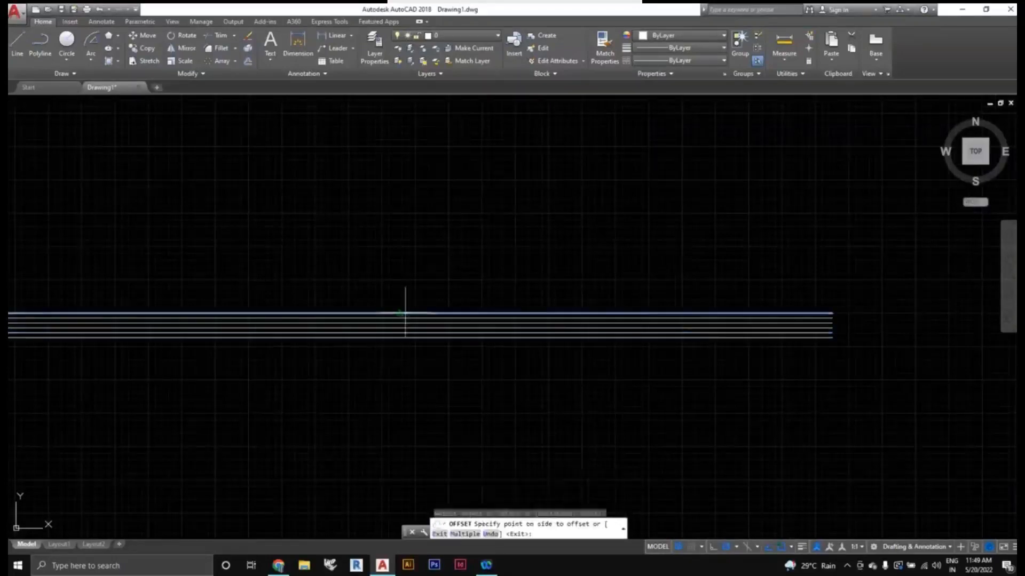
pyautogui.click(417, 299)
pyautogui.scroll(-4, 489, 350)
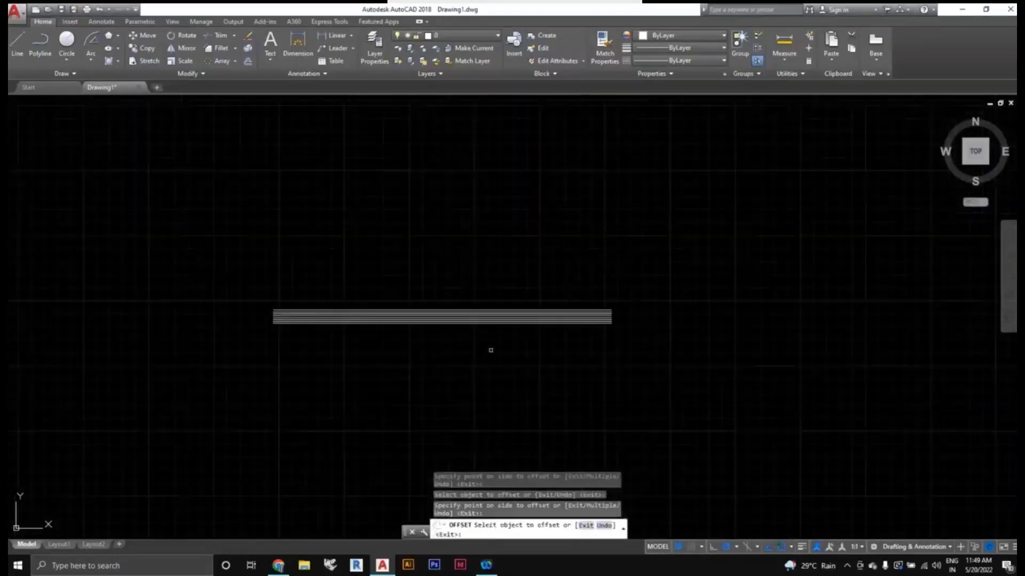
# Step: Offset the stack's lowest line downward and its topmost line upward once more, and end the Offset command
pyautogui.scroll(2, 483, 355)
pyautogui.scroll(1, 544, 347)
pyautogui.scroll(-3, 530, 331)
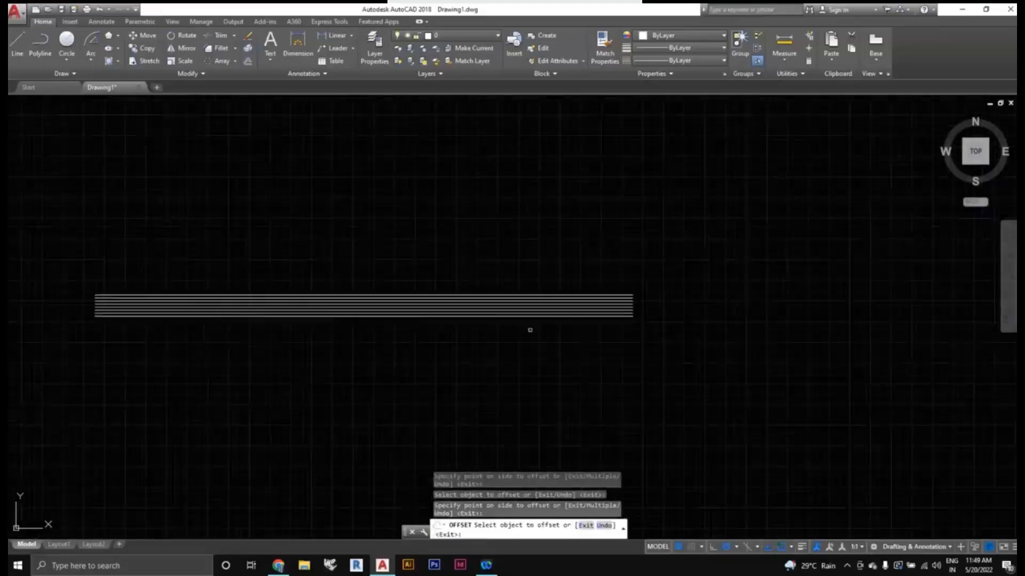
pyautogui.moveTo(555, 359)
pyautogui.mouseDown(button='middle')
pyautogui.moveTo(509, 366)
pyautogui.moveTo(506, 356)
pyautogui.mouseUp(button='middle')
pyautogui.scroll(2, 507, 347)
pyautogui.scroll(4, 507, 356)
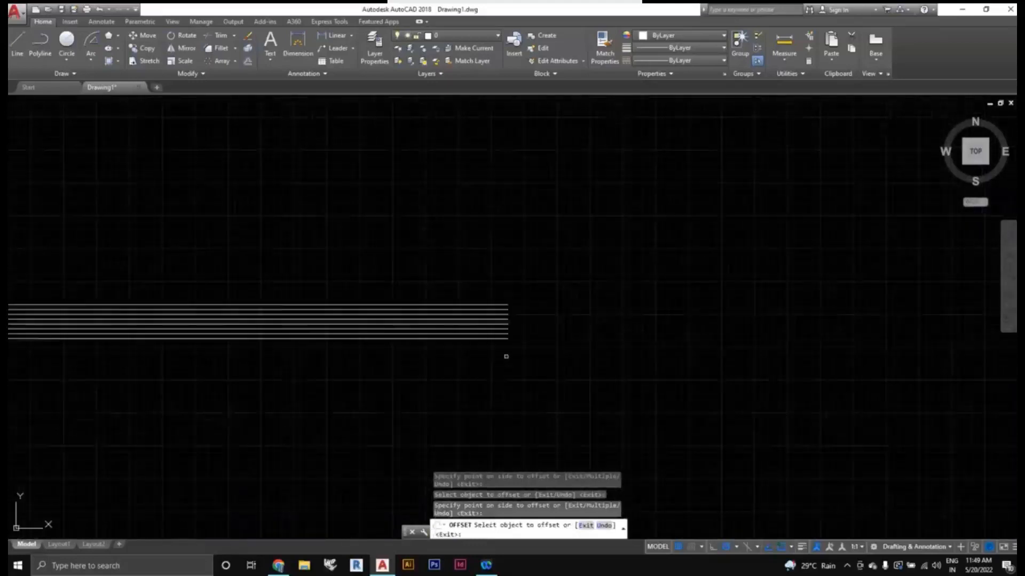
pyautogui.scroll(2, 508, 320)
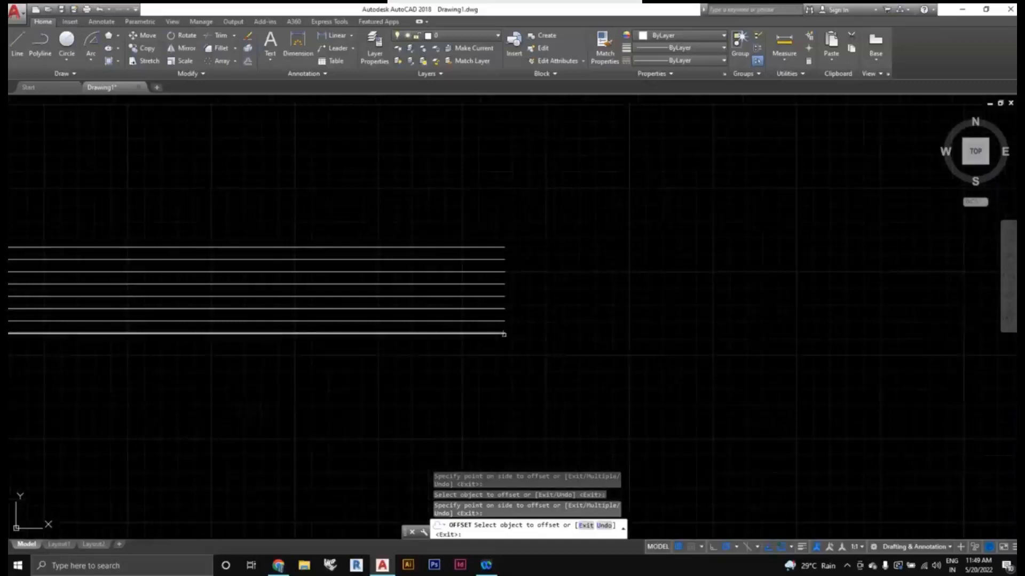
pyautogui.click(504, 334)
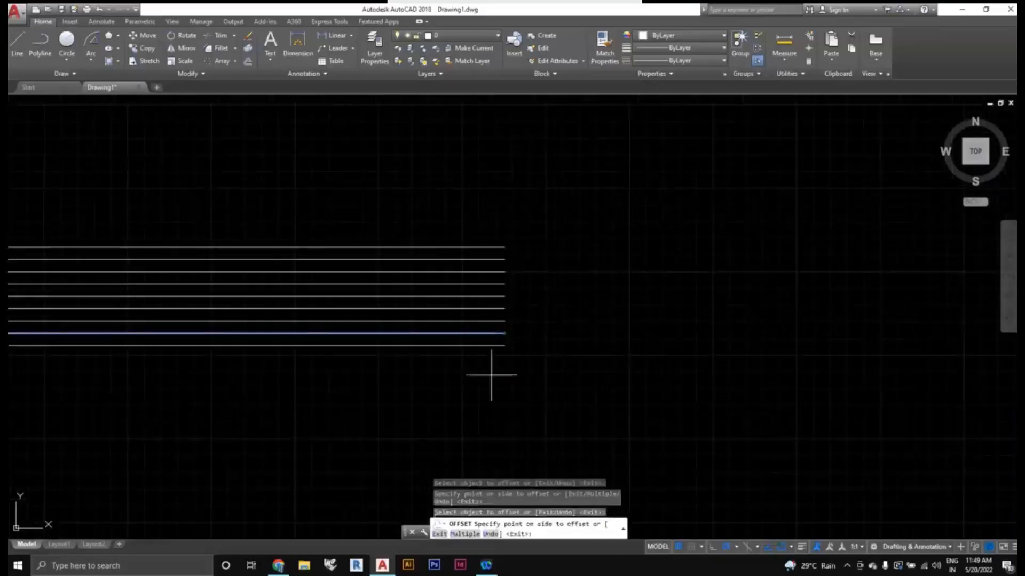
pyautogui.click(509, 367)
pyautogui.scroll(-4, 501, 371)
pyautogui.moveTo(495, 383); pyautogui.dragTo(485, 407, button='middle')
pyautogui.scroll(4, 483, 328)
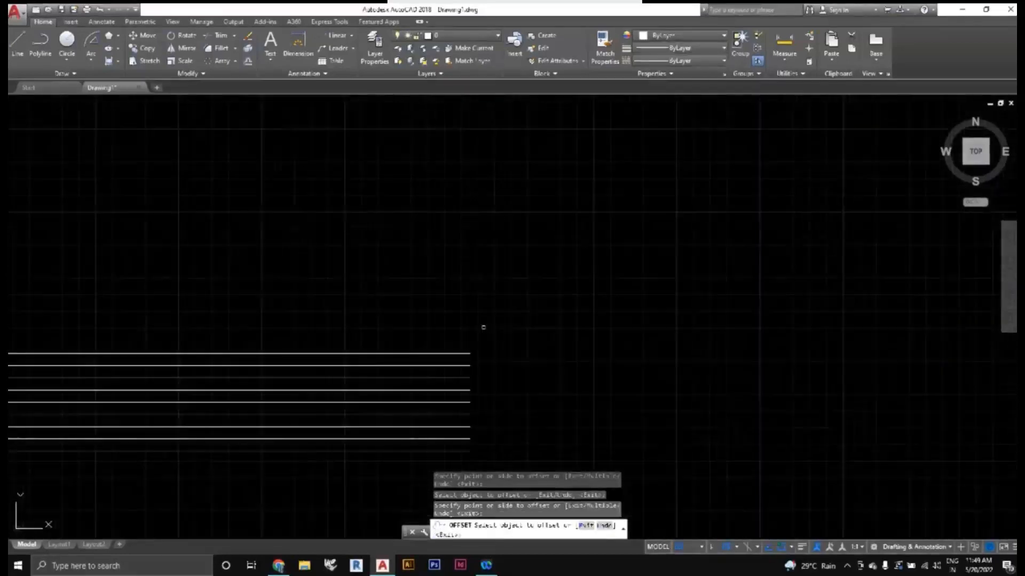
pyautogui.click(468, 353)
pyautogui.click(466, 334)
pyautogui.scroll(-5, 479, 353)
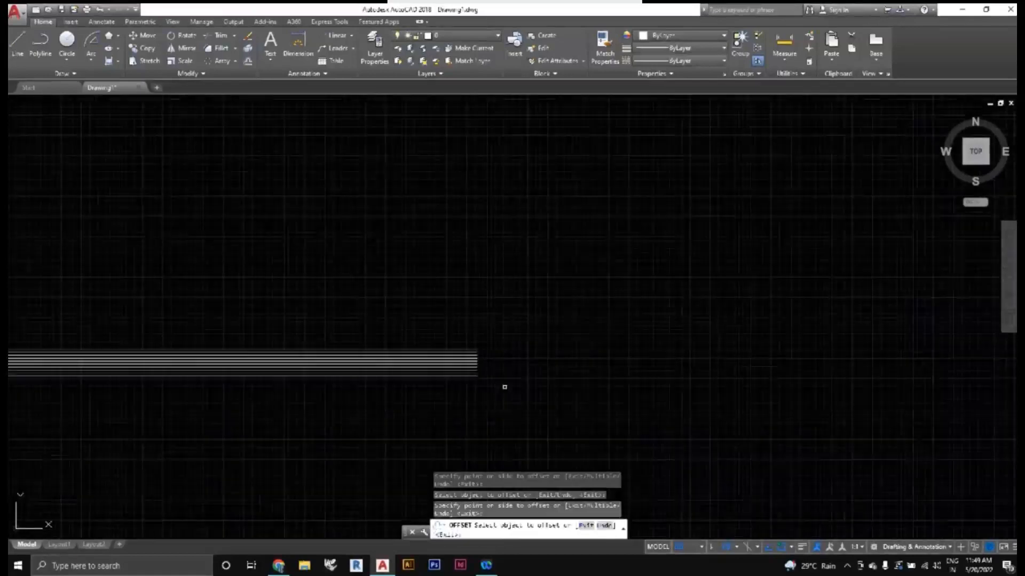
pyautogui.moveTo(506, 386); pyautogui.dragTo(642, 377, button='middle')
pyautogui.press('Escape')
# Step: Draw a closed, roughly square four-sided outline with the Line command in the empty area right of the parallel lines
pyautogui.scroll(-4, 553, 394)
pyautogui.moveTo(560, 398); pyautogui.dragTo(456, 360, button='middle')
pyautogui.scroll(-2, 516, 391)
pyautogui.moveTo(516, 391); pyautogui.dragTo(312, 373, button='middle')
pyautogui.write('l')
pyautogui.press('Return')
pyautogui.moveTo(536, 377); pyautogui.dragTo(434, 393, button='middle')
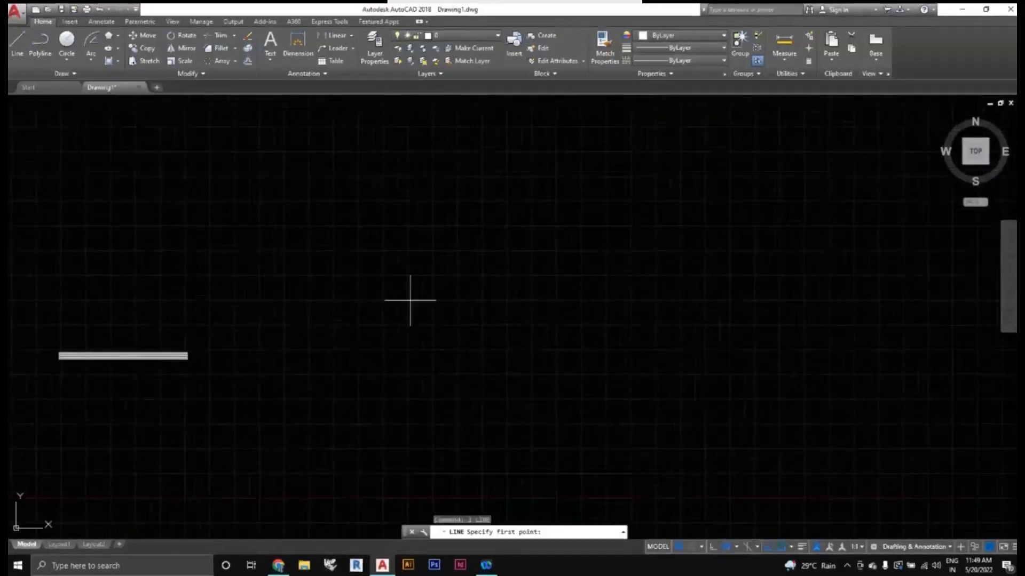
pyautogui.click(384, 218)
pyautogui.click(504, 218)
pyautogui.click(504, 345)
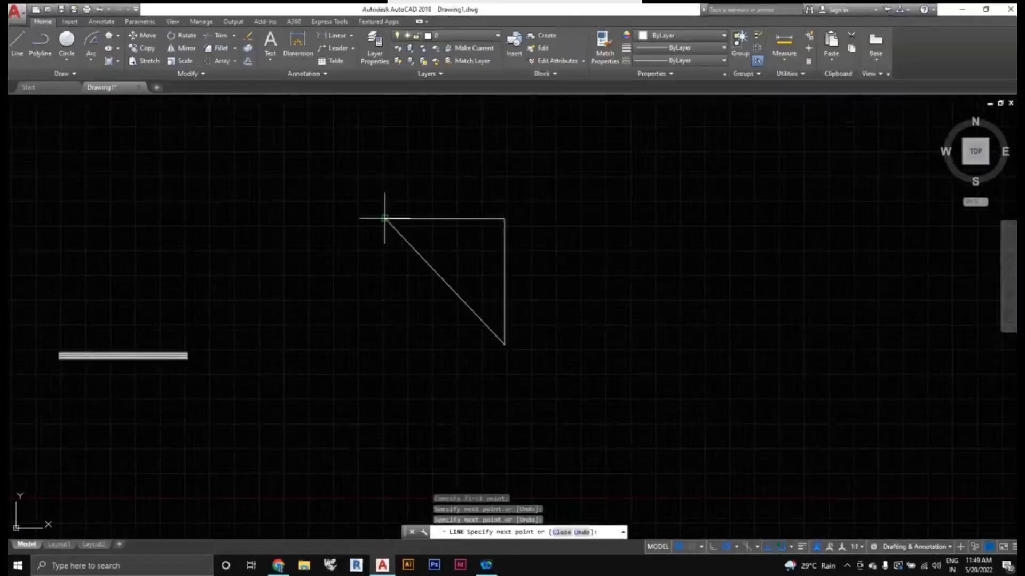
pyautogui.click(384, 345)
pyautogui.click(385, 218)
pyautogui.scroll(-2, 394, 373)
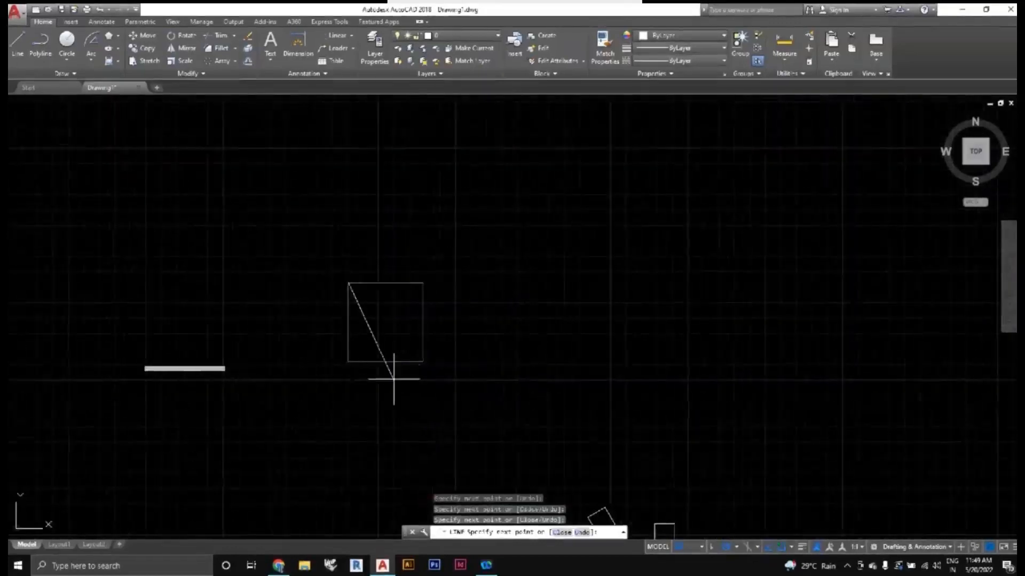
# Step: Offset the right side of the square outline by 115 to both its inner and outer side
pyautogui.press('Escape')
pyautogui.scroll(2, 395, 357)
pyautogui.scroll(2, 406, 353)
pyautogui.moveTo(412, 368); pyautogui.dragTo(406, 395, button='middle')
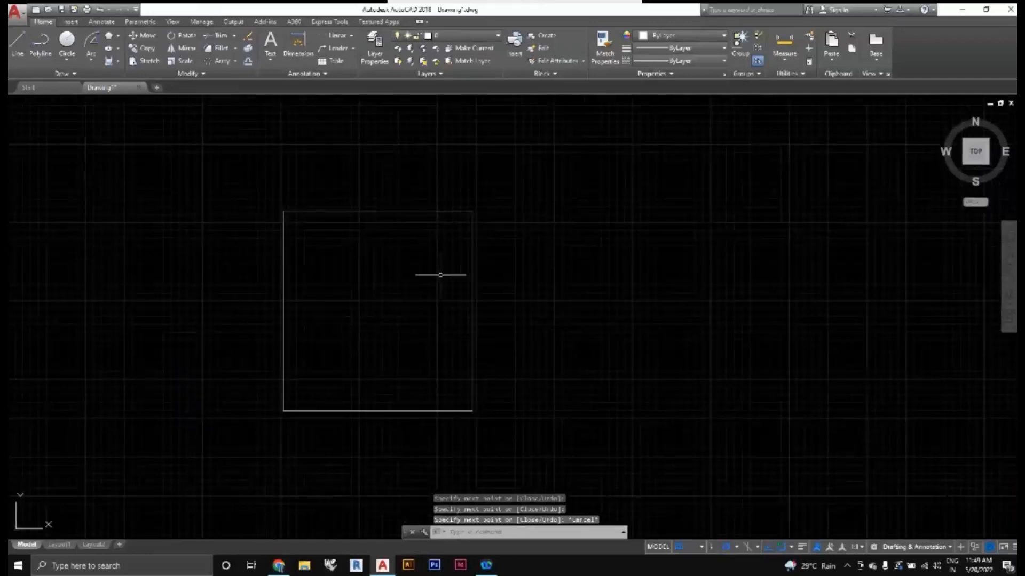
pyautogui.moveTo(461, 332)
pyautogui.mouseDown(button='middle')
pyautogui.moveTo(444, 331)
pyautogui.moveTo(459, 359)
pyautogui.moveTo(469, 343)
pyautogui.mouseUp(button='middle')
pyautogui.scroll(-2, 445, 328)
pyautogui.scroll(2, 454, 351)
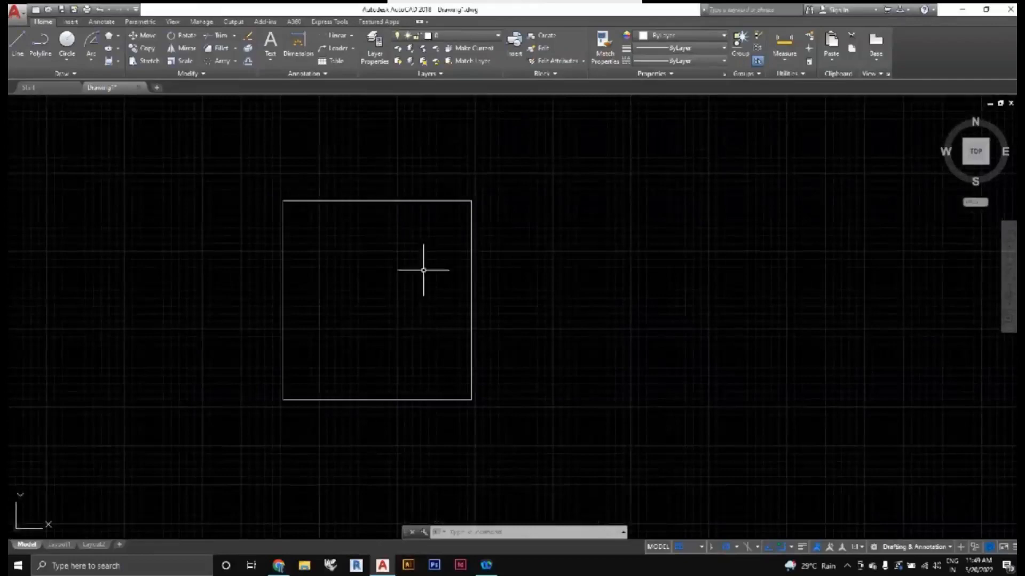
pyautogui.write('OFF')
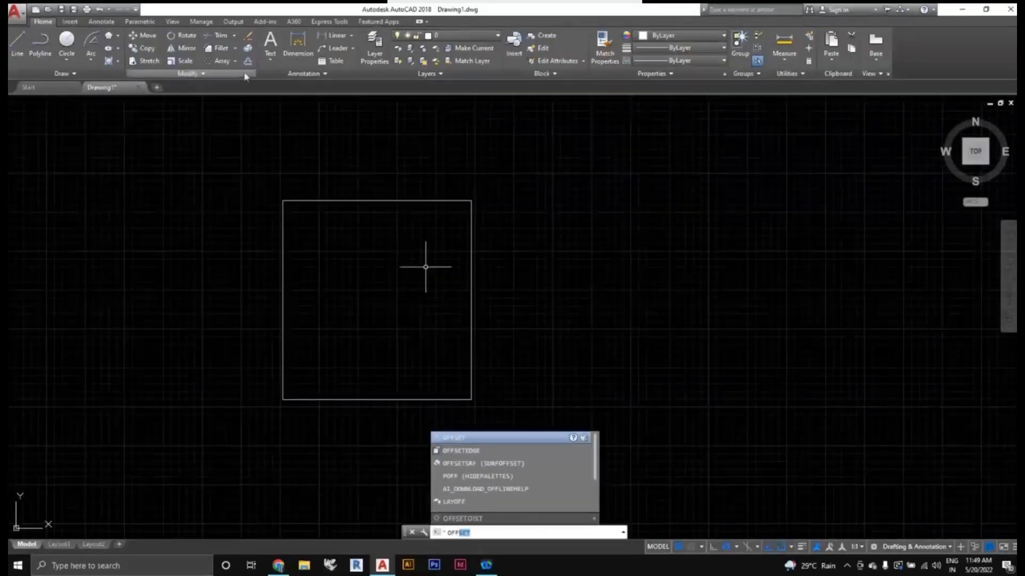
pyautogui.press('Return')
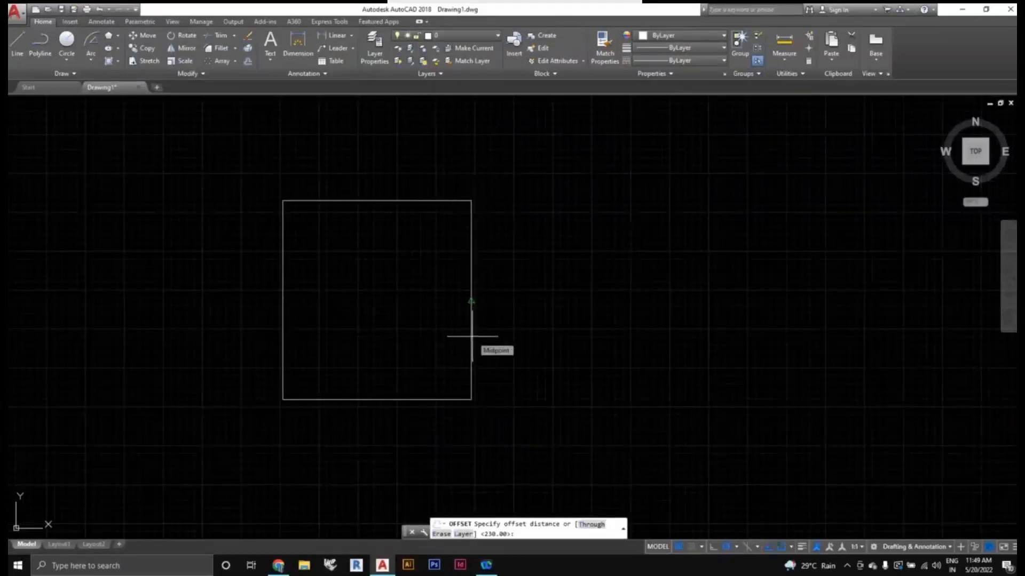
pyautogui.press('Return')
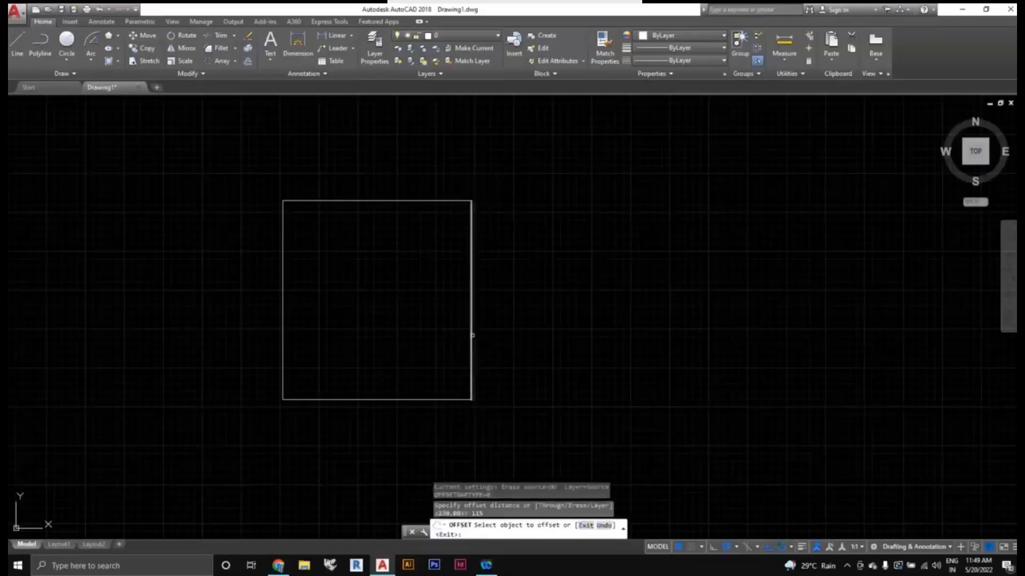
pyautogui.scroll(2, 472, 337)
pyautogui.click(469, 338)
pyautogui.click(473, 341)
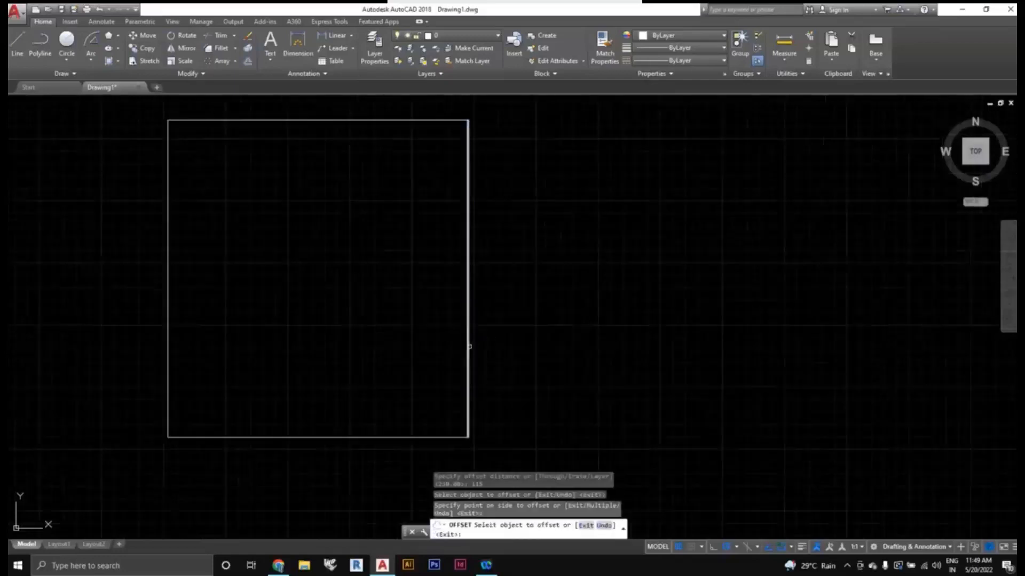
pyautogui.click(469, 344)
pyautogui.click(473, 347)
# Step: Offset the outline's bottom, left and top sides by 115 both inward and outward, and end the Offset command
pyautogui.scroll(2, 449, 452)
pyautogui.click(445, 403)
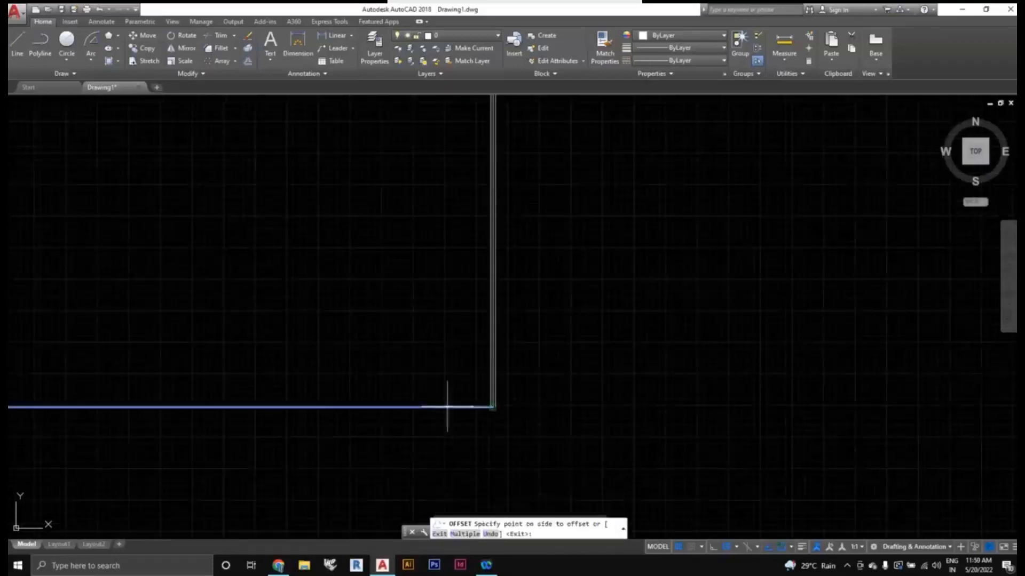
pyautogui.click(446, 411)
pyautogui.scroll(-3, 640, 418)
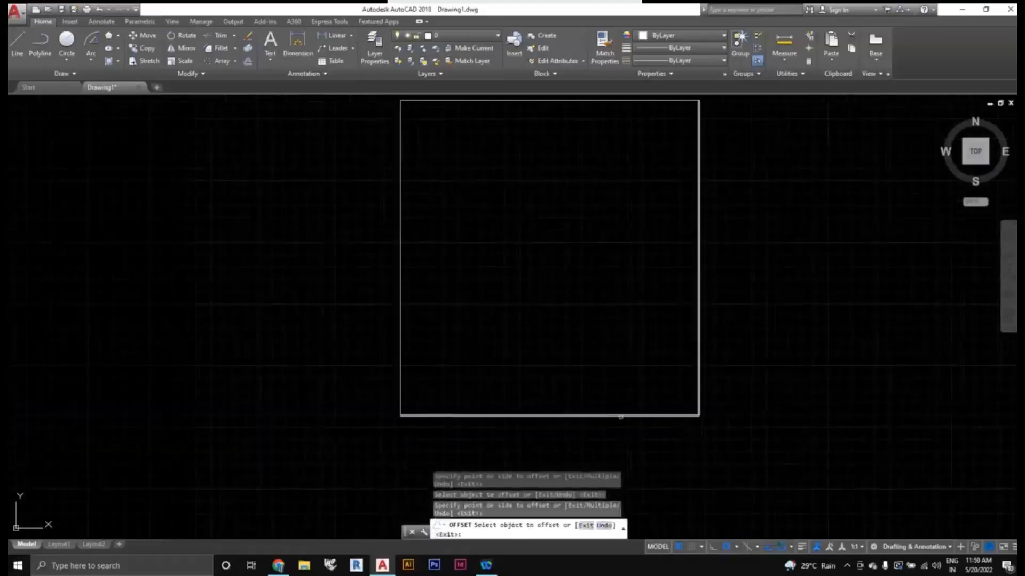
pyautogui.scroll(4, 413, 410)
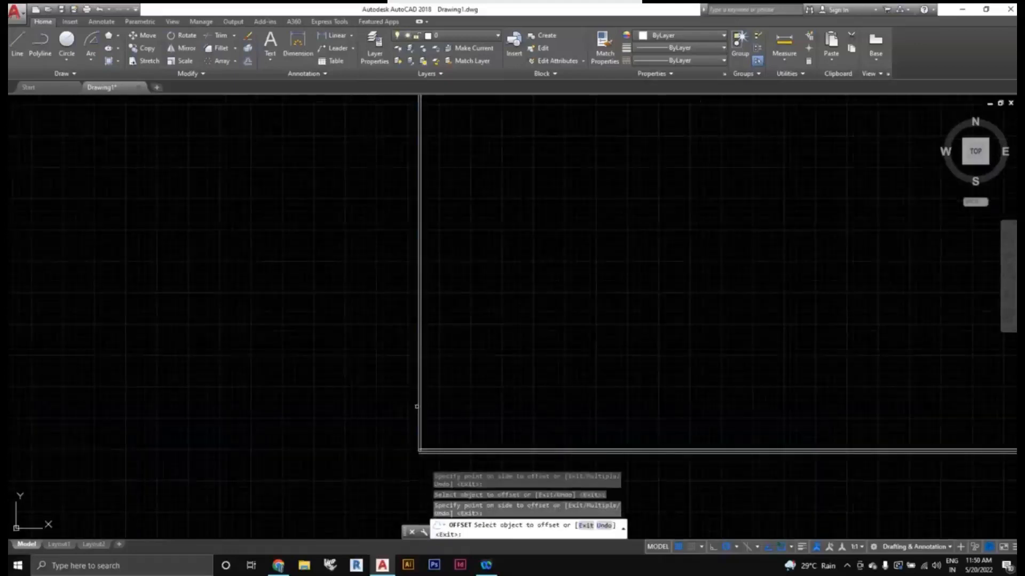
pyautogui.scroll(-3, 541, 360)
pyautogui.scroll(3, 386, 320)
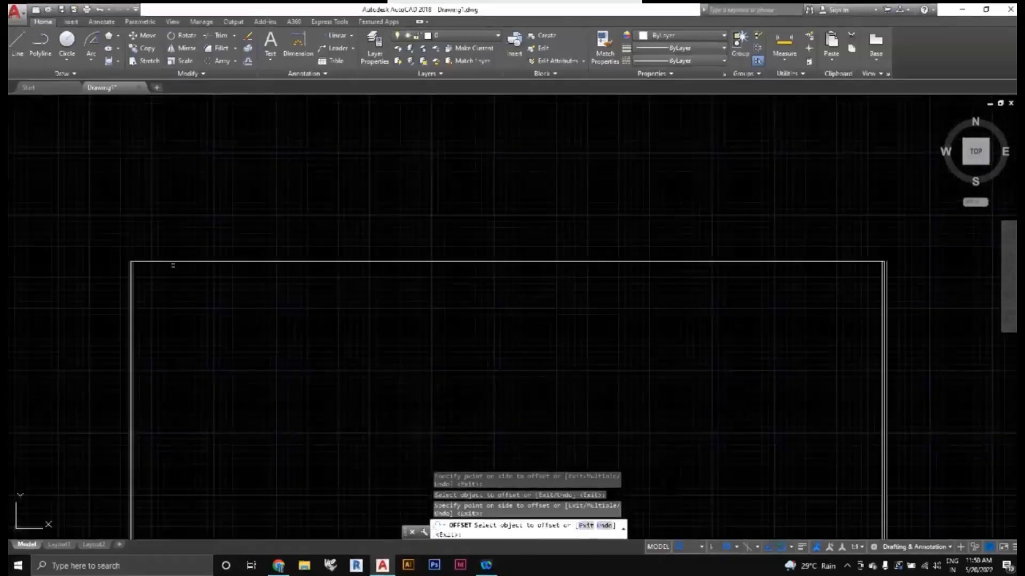
pyautogui.click(176, 262)
pyautogui.click(180, 255)
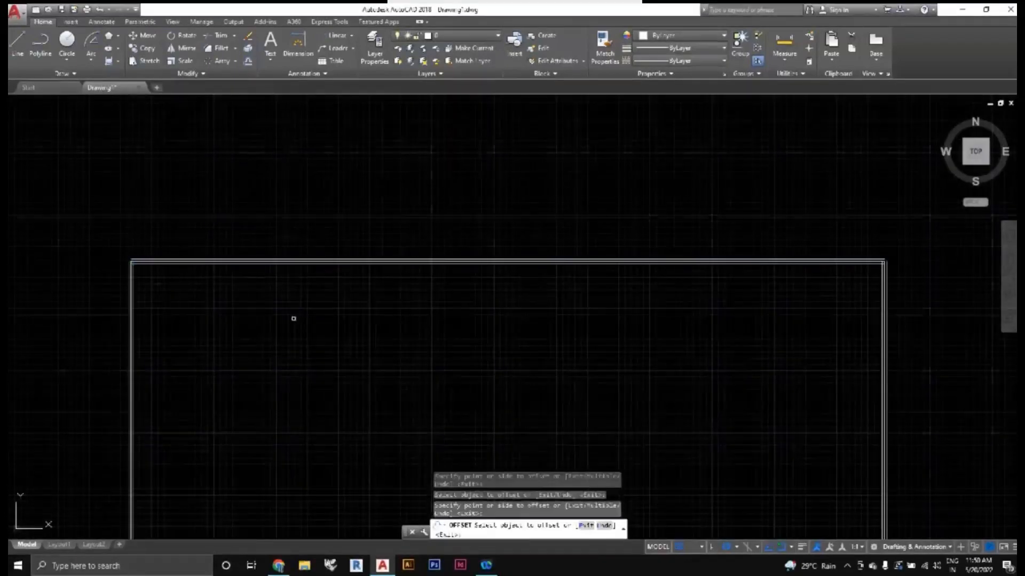
pyautogui.scroll(-2, 320, 256)
pyautogui.scroll(5, 395, 270)
pyautogui.press('Escape')
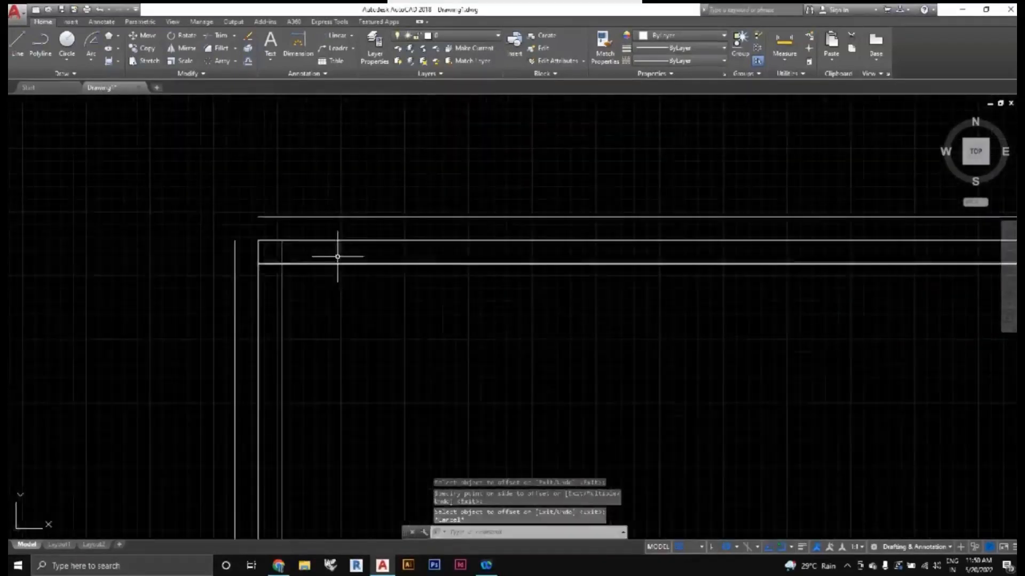
# Step: Delete the original middle lines of the outline's top and left sides, keeping their offset copies
pyautogui.click(336, 254)
pyautogui.scroll(-2, 250, 197)
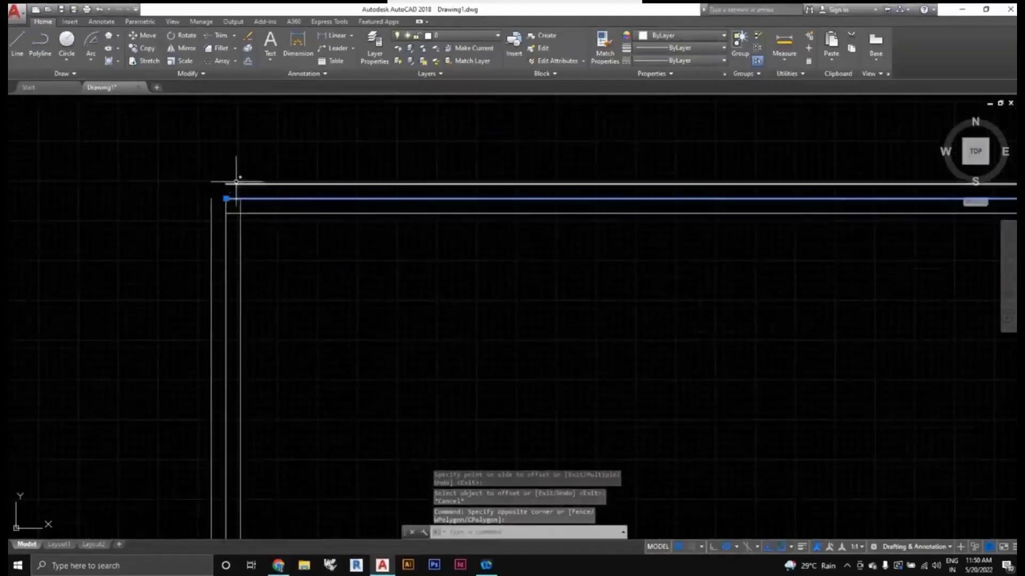
pyautogui.press('Delete')
pyautogui.click(224, 240)
pyautogui.press('Delete')
# Step: Delete the original middle line between the two offset lines along the outline's bottom side
pyautogui.scroll(-5, 356, 374)
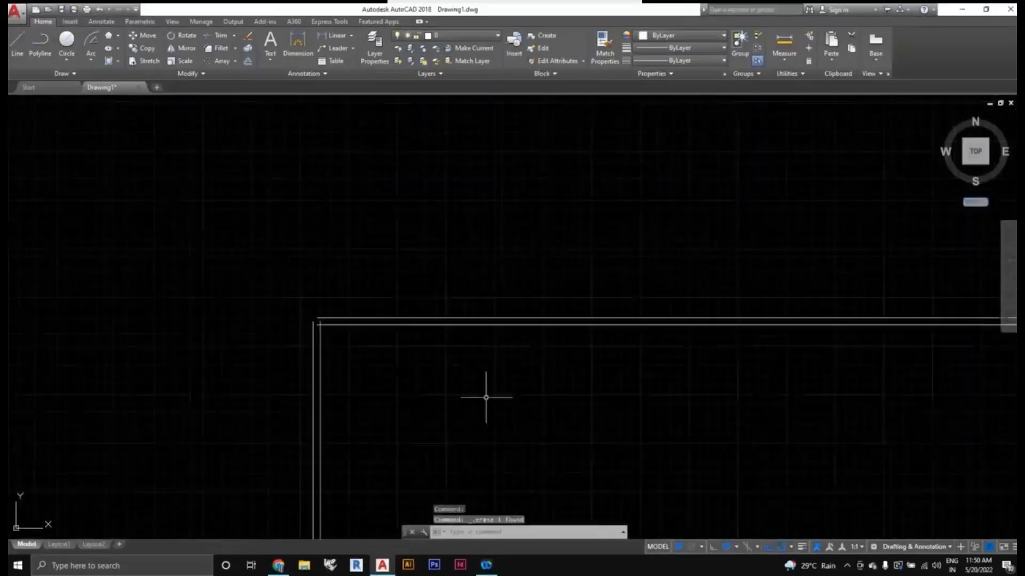
pyautogui.moveTo(485, 398); pyautogui.dragTo(429, 171, button='middle')
pyautogui.moveTo(466, 414); pyautogui.dragTo(421, 214, button='middle')
pyautogui.scroll(-4, 421, 327)
pyautogui.moveTo(421, 327); pyautogui.dragTo(389, 160, button='middle')
pyautogui.scroll(3, 387, 436)
pyautogui.scroll(4, 325, 369)
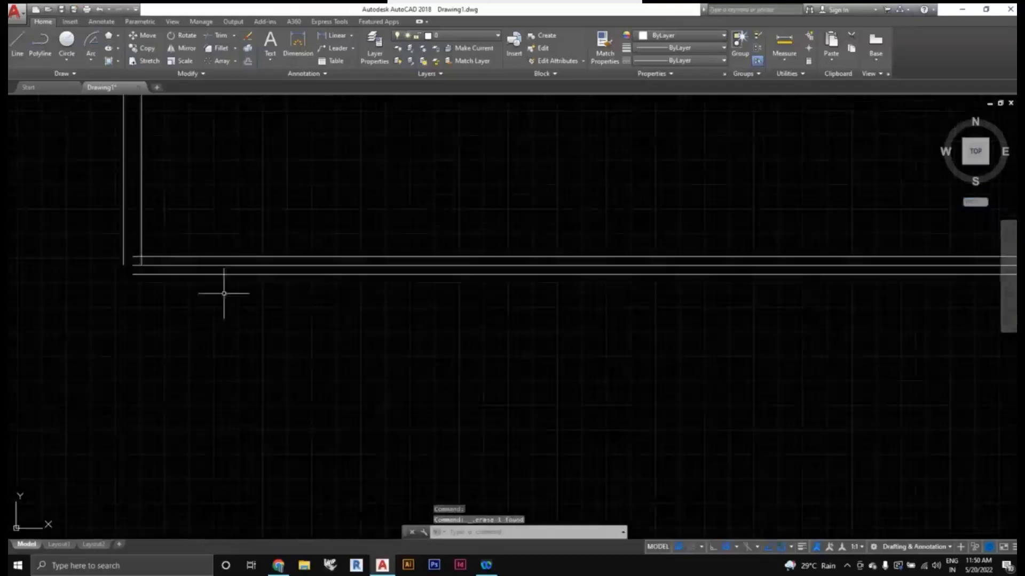
pyautogui.click(201, 255)
pyautogui.click(201, 250)
pyautogui.press('Delete')
# Step: Delete the original middle line between the two offset lines along the outline's right side
pyautogui.scroll(-4, 339, 295)
pyautogui.moveTo(832, 278); pyautogui.dragTo(455, 384, button='middle')
pyautogui.scroll(-3, 455, 385)
pyautogui.moveTo(666, 394); pyautogui.dragTo(480, 388, button='middle')
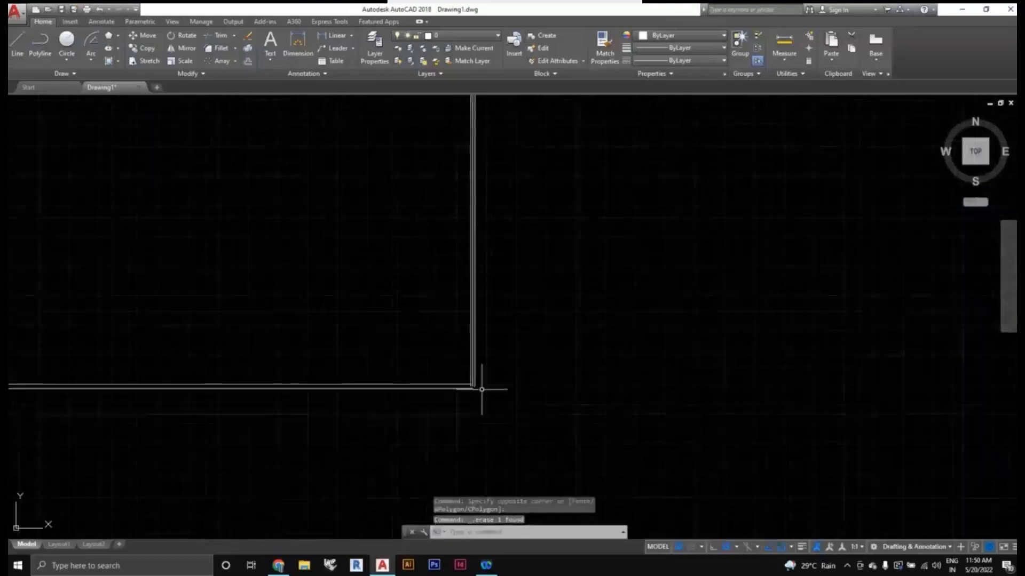
pyautogui.scroll(6, 472, 386)
pyautogui.click(477, 380)
pyautogui.click(464, 390)
pyautogui.press('Delete')
# Step: Trim the overlapping ends of the two inner lines where they cross at the outline's lower-right corner
pyautogui.scroll(4, 462, 392)
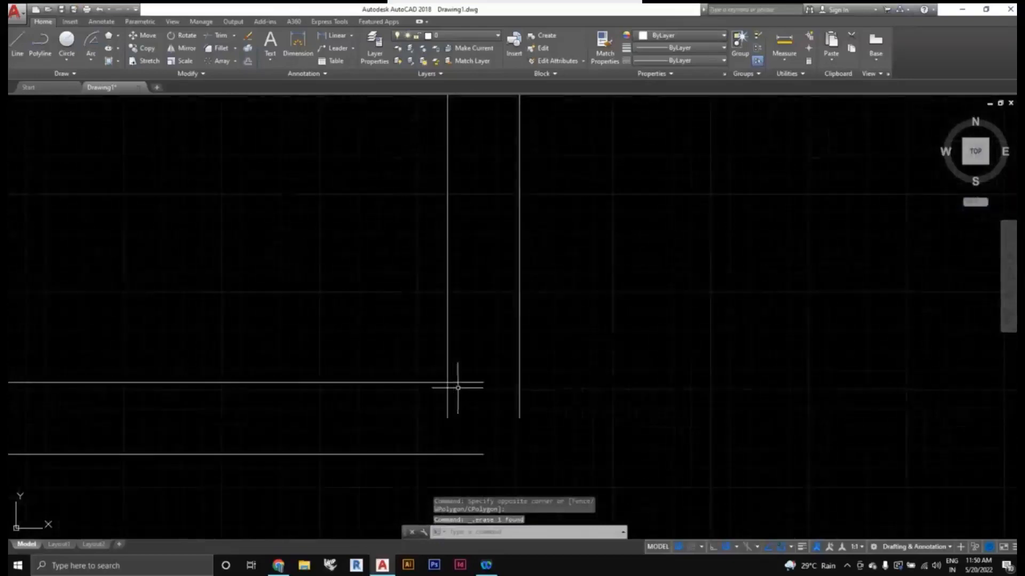
pyautogui.scroll(-2, 448, 388)
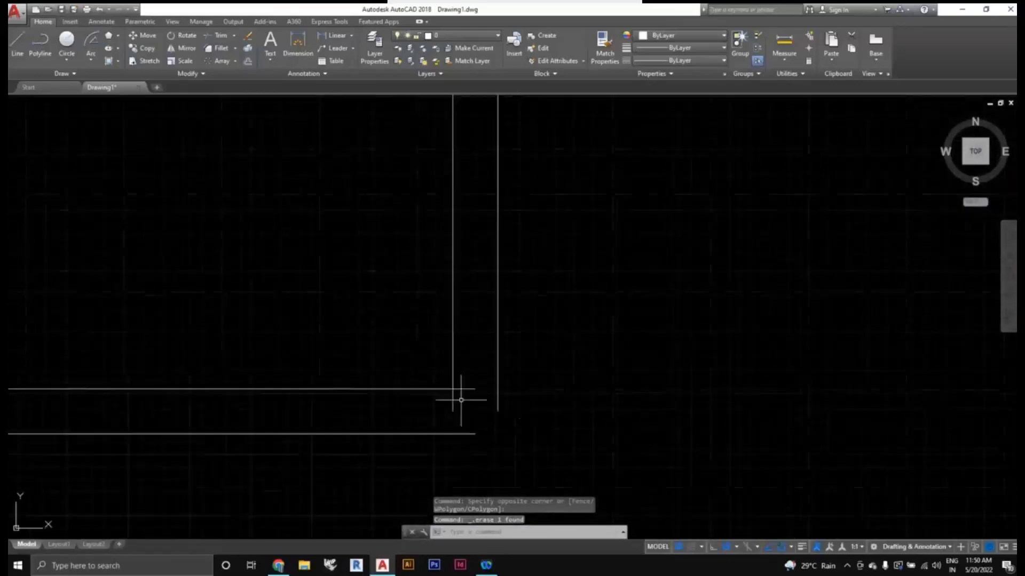
pyautogui.scroll(2, 441, 377)
pyautogui.scroll(-1, 467, 401)
pyautogui.scroll(1, 451, 392)
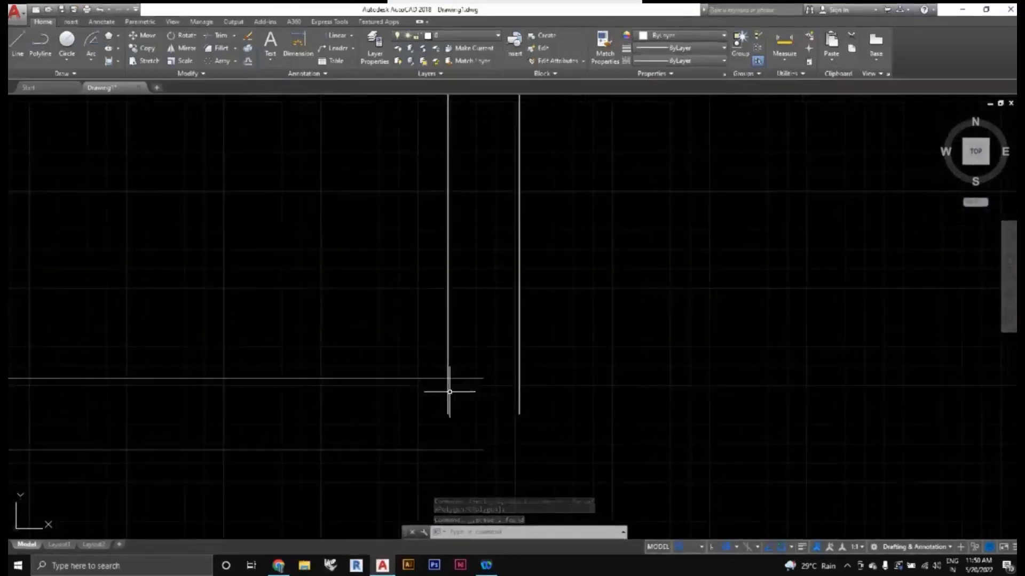
pyautogui.click(461, 396)
pyautogui.click(402, 347)
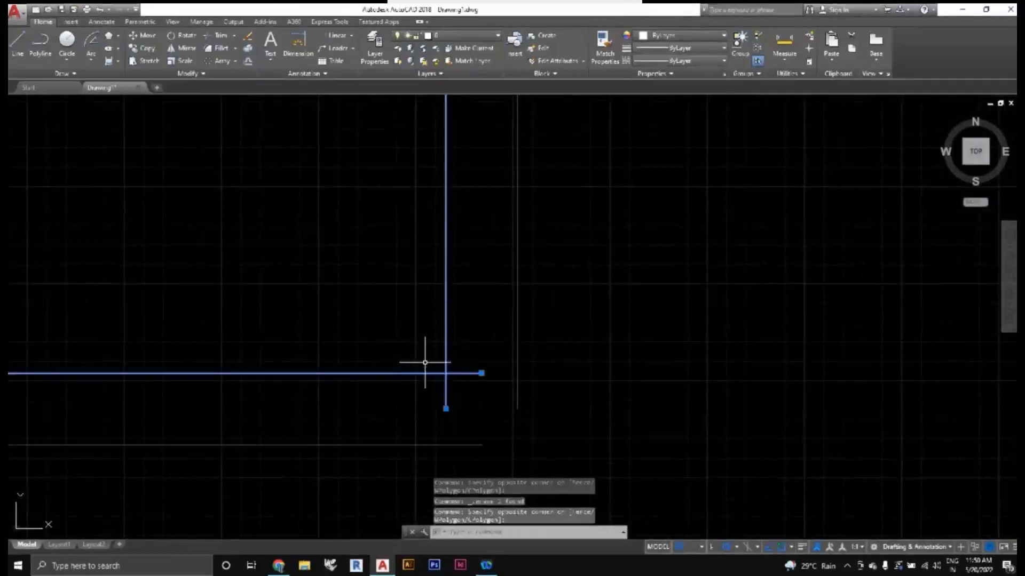
pyautogui.write('TR')
pyautogui.press('Return')
pyautogui.click(475, 389)
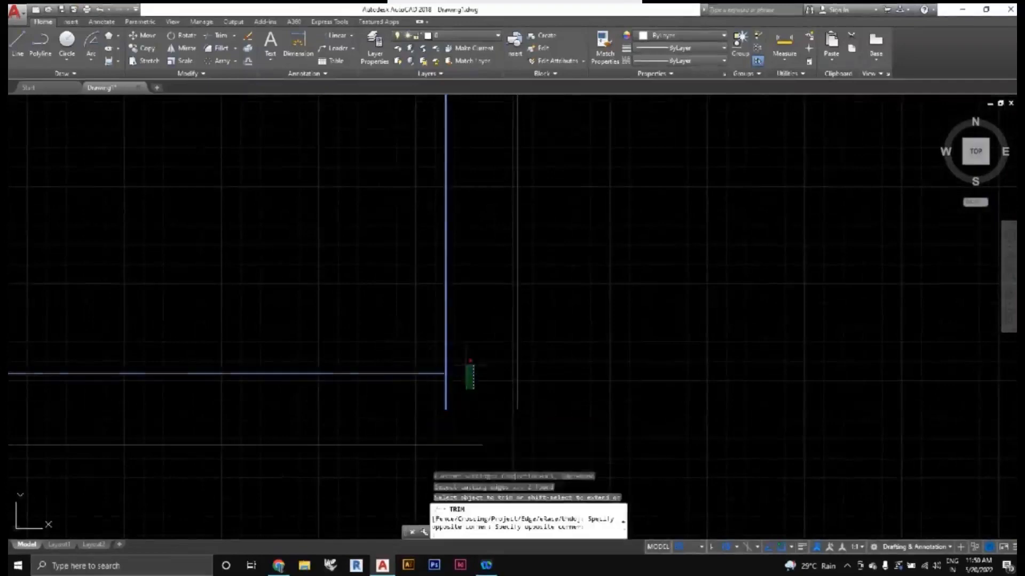
pyautogui.click(465, 364)
pyautogui.click(457, 402)
pyautogui.click(438, 391)
pyautogui.scroll(-2, 454, 395)
pyautogui.moveTo(455, 395); pyautogui.dragTo(434, 388, button='middle')
pyautogui.scroll(2, 459, 412)
pyautogui.press('Escape')
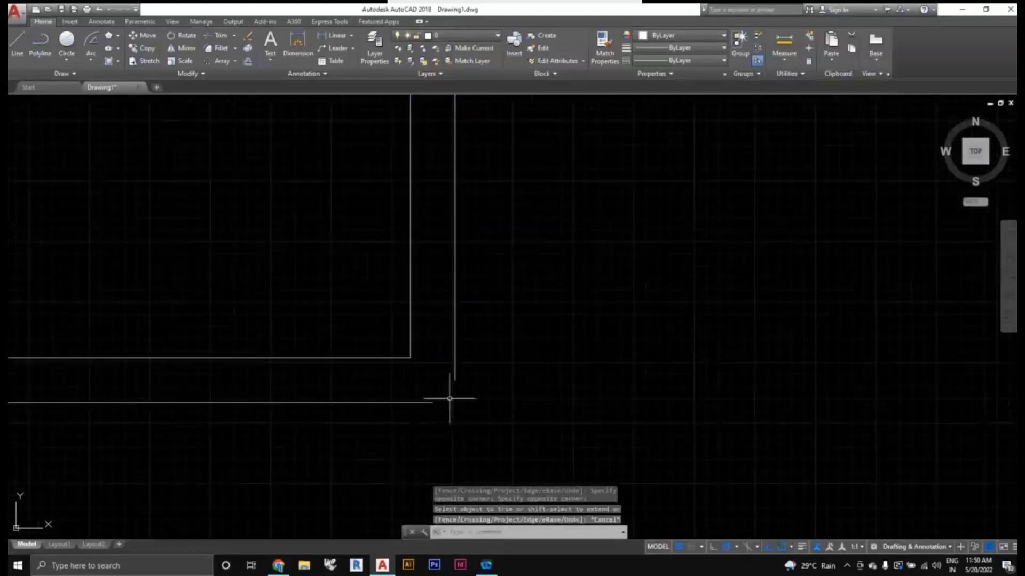
# Step: Join the outer bottom and right lines into a sharp corner using Fillet with radius 0
pyautogui.click(473, 423)
pyautogui.click(423, 373)
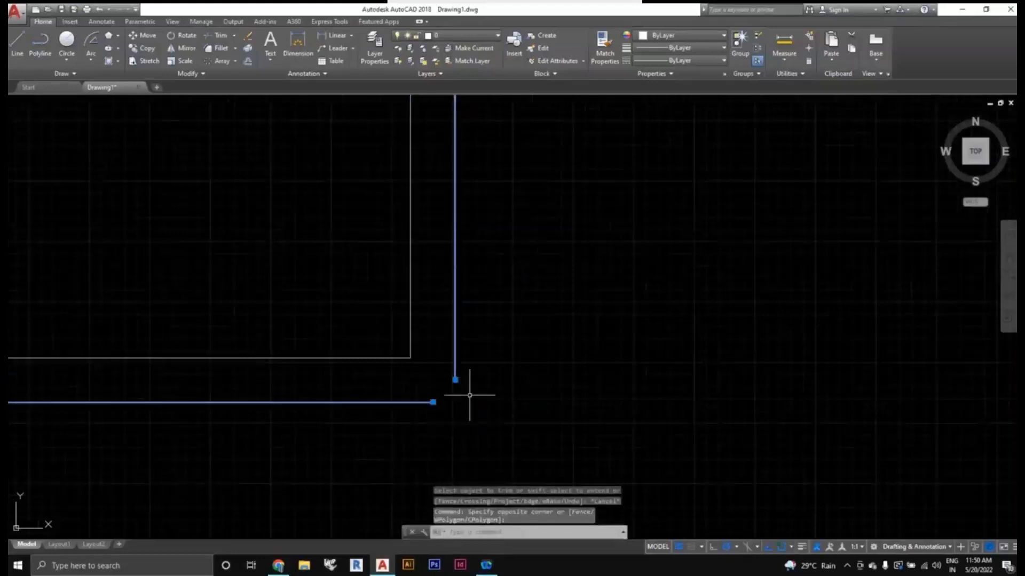
pyautogui.write('f')
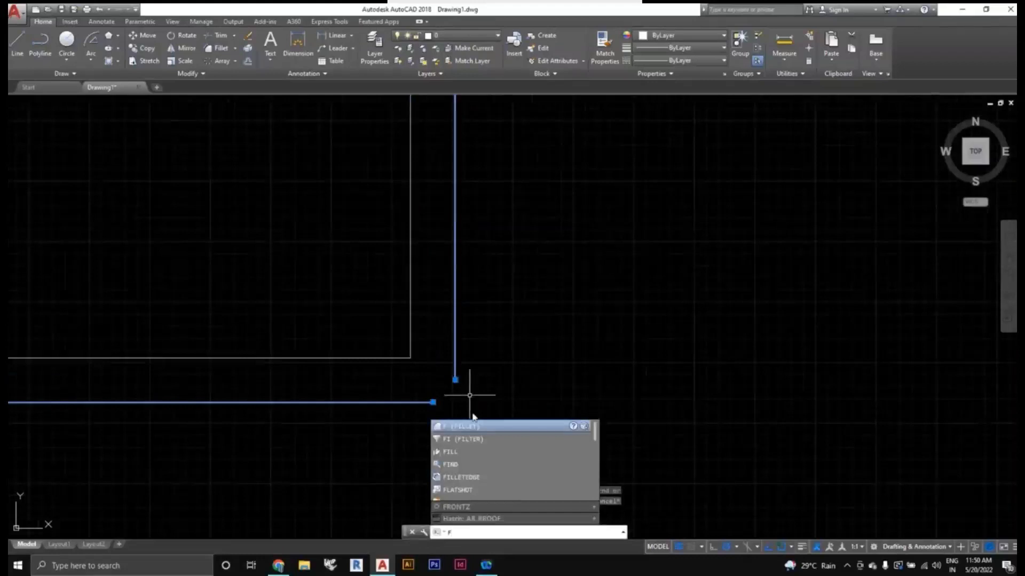
pyautogui.press('Return')
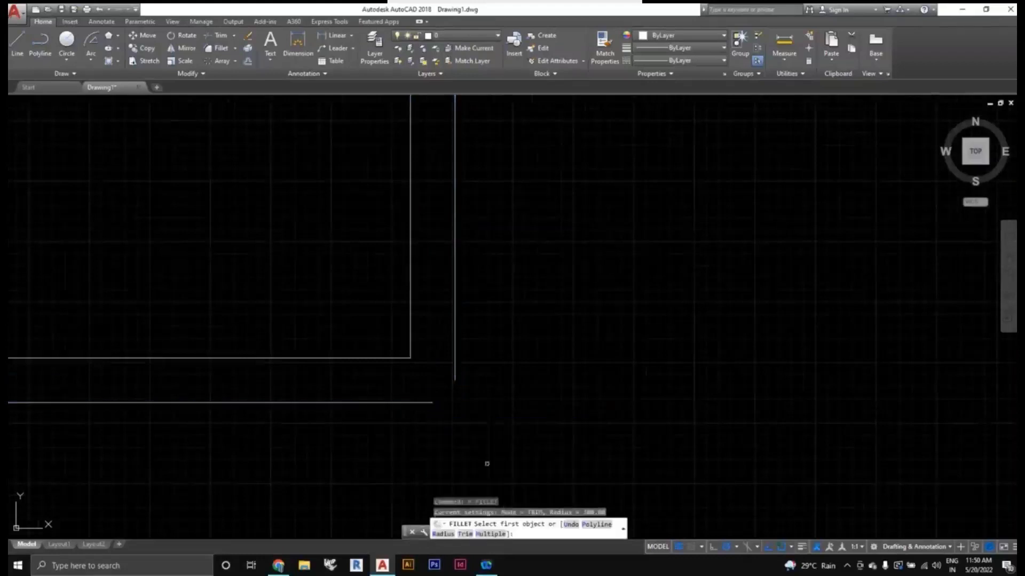
pyautogui.click(441, 532)
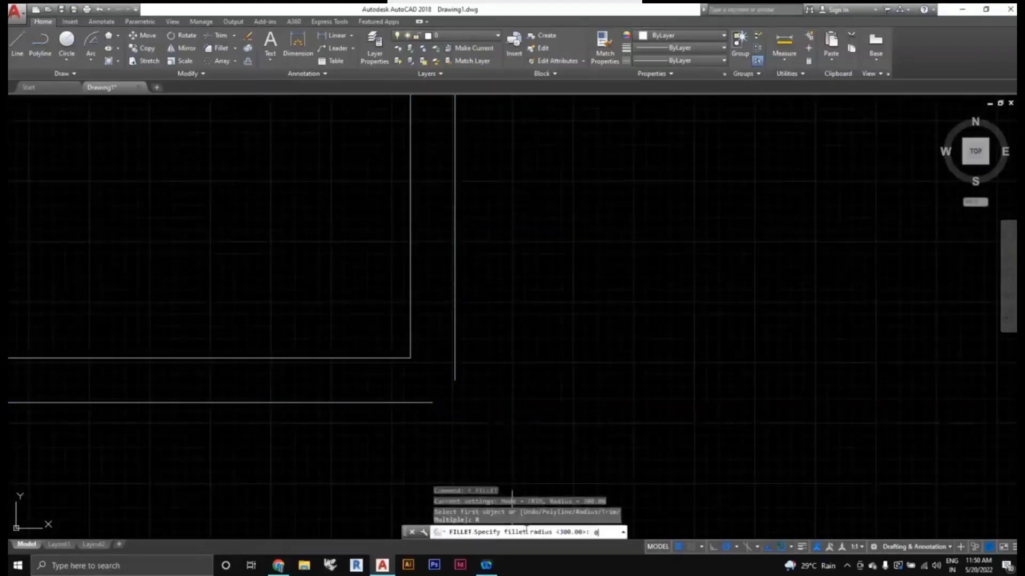
pyautogui.write('0')
pyautogui.press('Return')
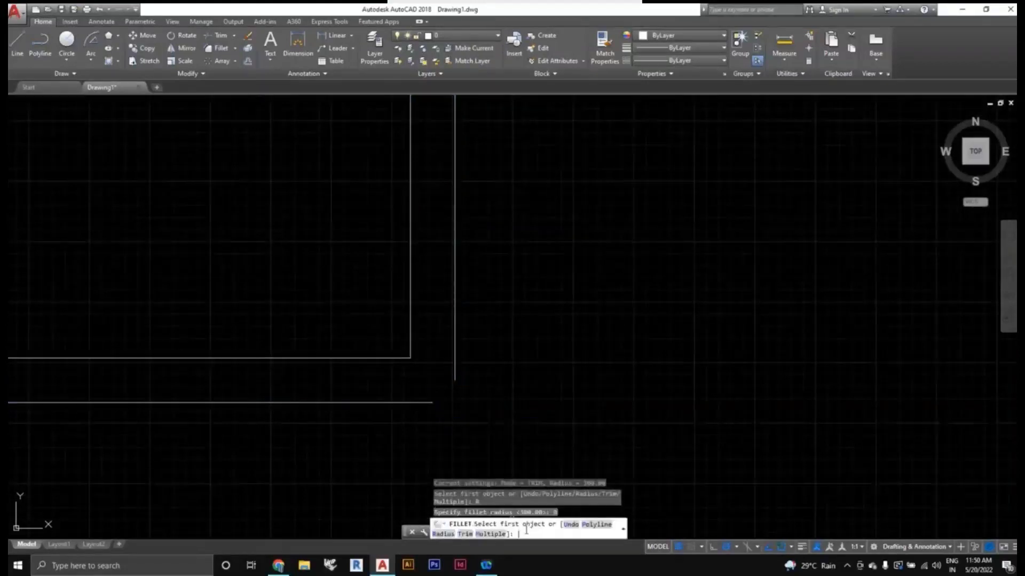
pyautogui.click(410, 402)
pyautogui.click(456, 369)
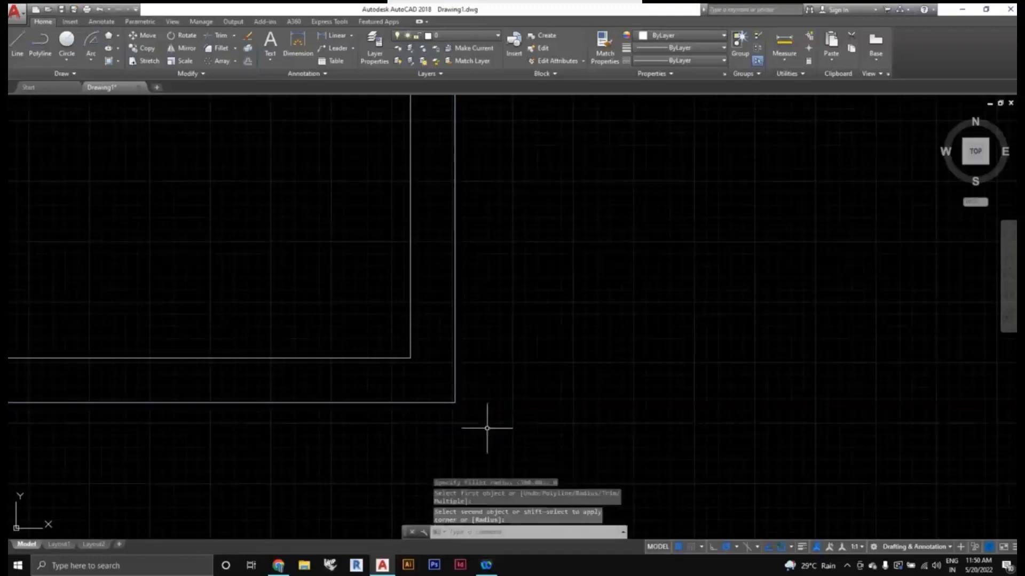
# Step: Examine the finished lower-right corner up close and the double-line outline as a whole
pyautogui.scroll(2, 427, 400)
pyautogui.scroll(-4, 413, 395)
pyautogui.scroll(1, 413, 395)
pyautogui.scroll(-3, 428, 394)
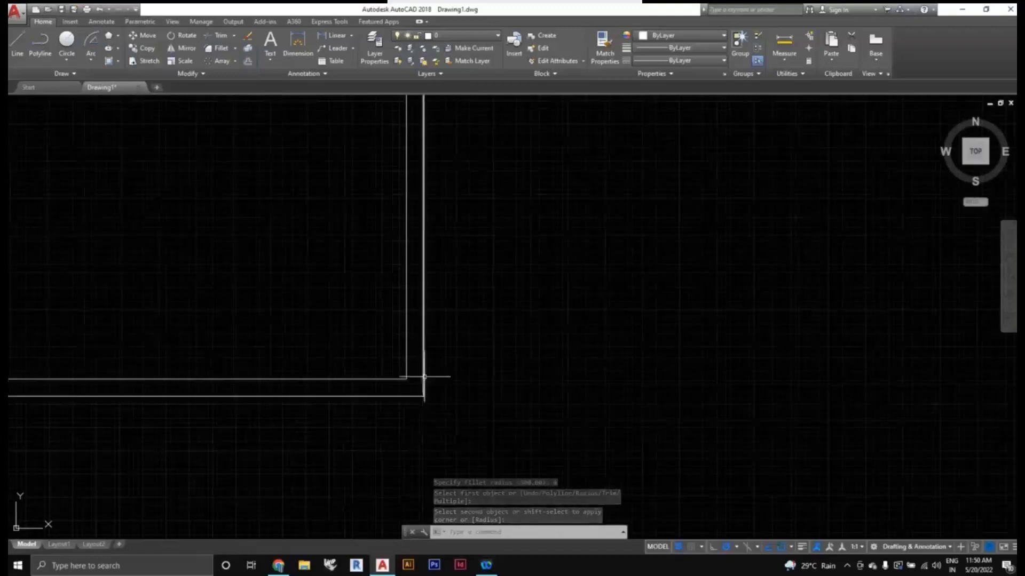
pyautogui.scroll(2, 427, 377)
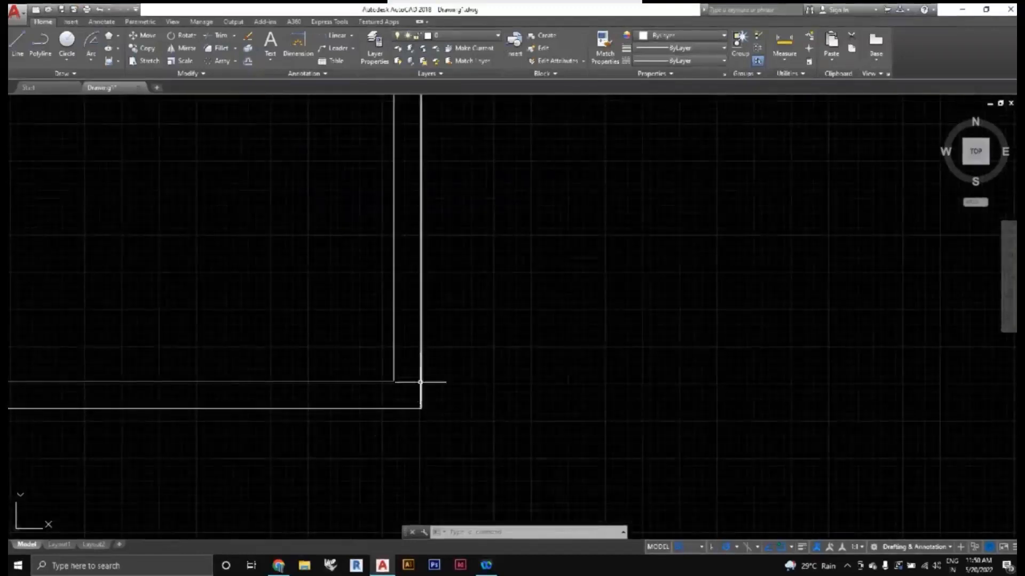
pyautogui.scroll(2, 421, 403)
pyautogui.scroll(-4, 420, 416)
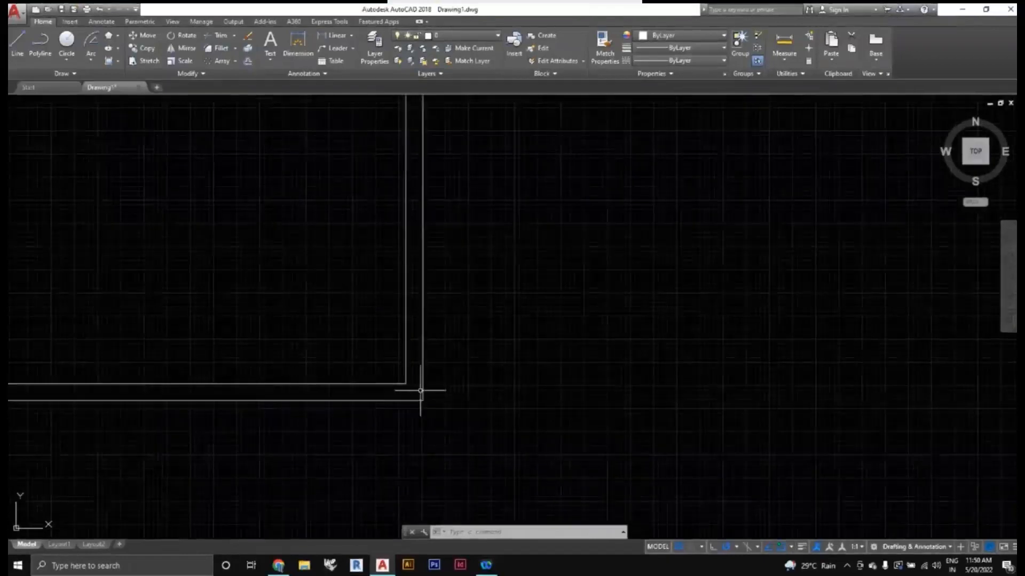
pyautogui.scroll(-8, 420, 391)
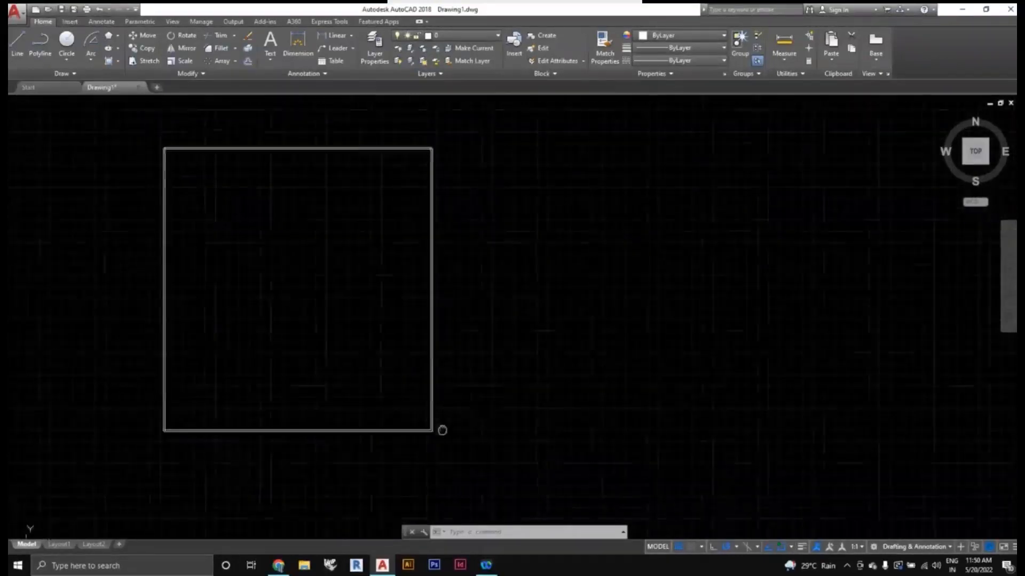
pyautogui.scroll(10, 447, 434)
pyautogui.scroll(-6, 435, 442)
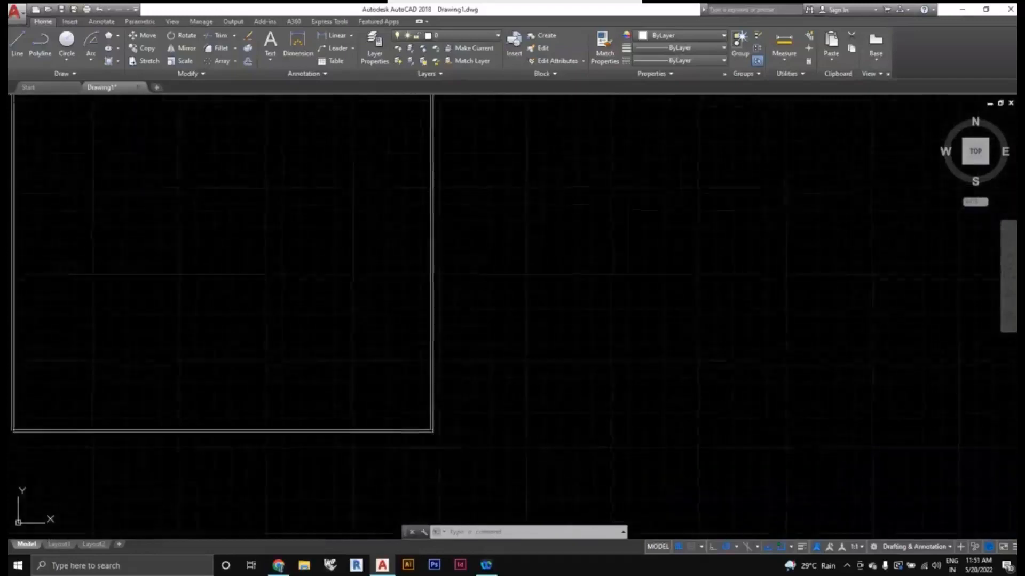
pyautogui.scroll(-8, 450, 429)
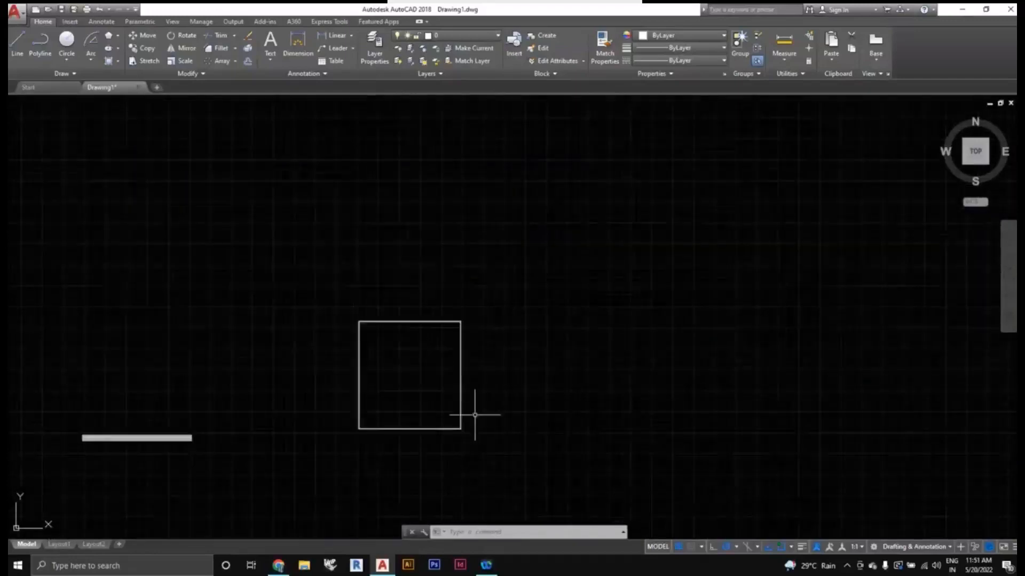
pyautogui.moveTo(496, 417)
pyautogui.mouseDown(button='middle')
pyautogui.moveTo(370, 422)
pyautogui.moveTo(431, 402)
pyautogui.mouseUp(button='middle')
pyautogui.scroll(2, 374, 419)
pyautogui.scroll(-2, 392, 423)
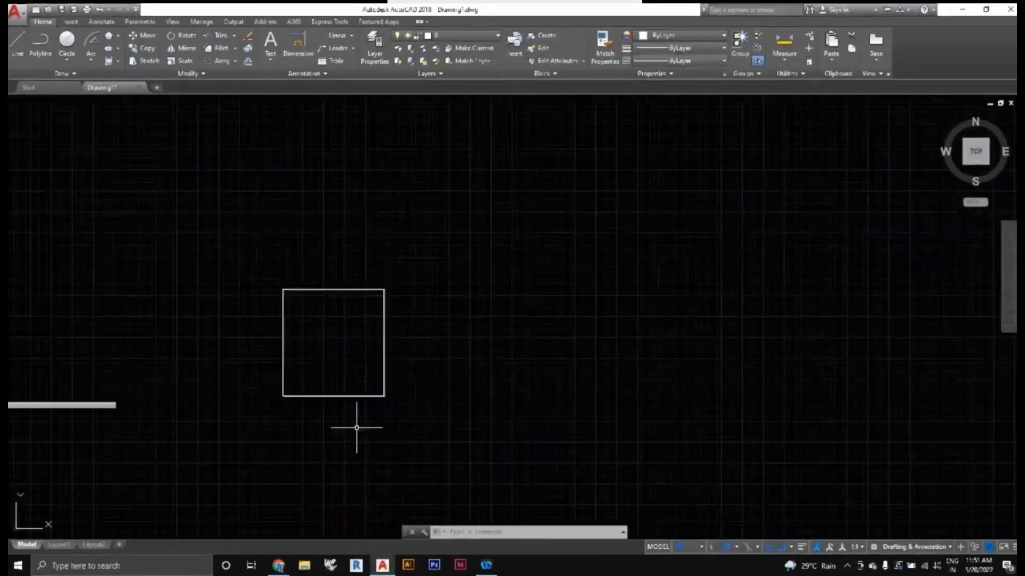
# Step: Start a multiline with its scale set to 230 in the empty area below the double-line square
pyautogui.moveTo(356, 427)
pyautogui.mouseDown(button='middle')
pyautogui.moveTo(379, 400)
pyautogui.moveTo(367, 433)
pyautogui.mouseUp(button='middle')
pyautogui.scroll(6, 380, 400)
pyautogui.moveTo(393, 360); pyautogui.dragTo(368, 411, button='middle')
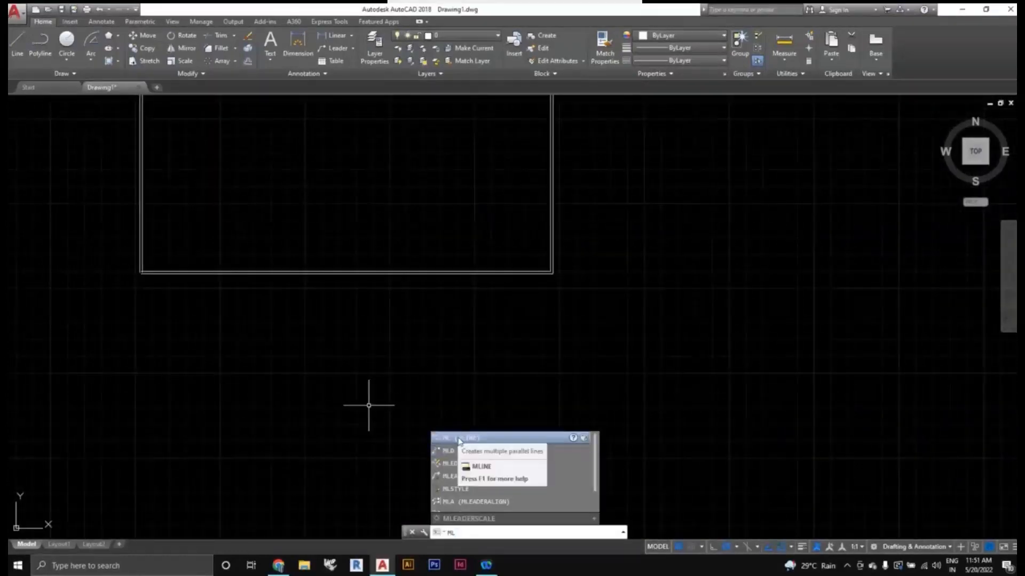
pyautogui.click(459, 439)
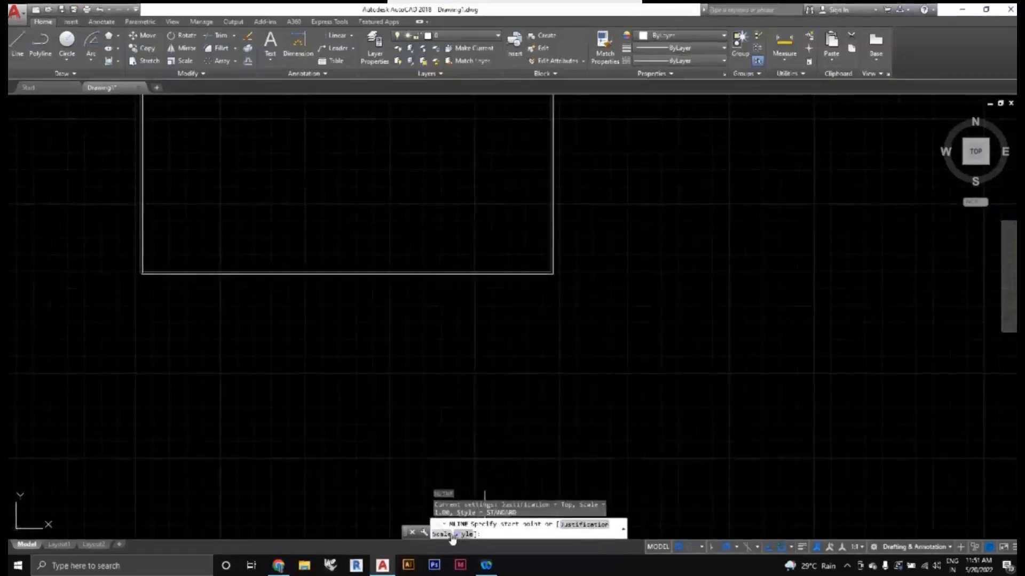
pyautogui.write('s')
pyautogui.press('Return')
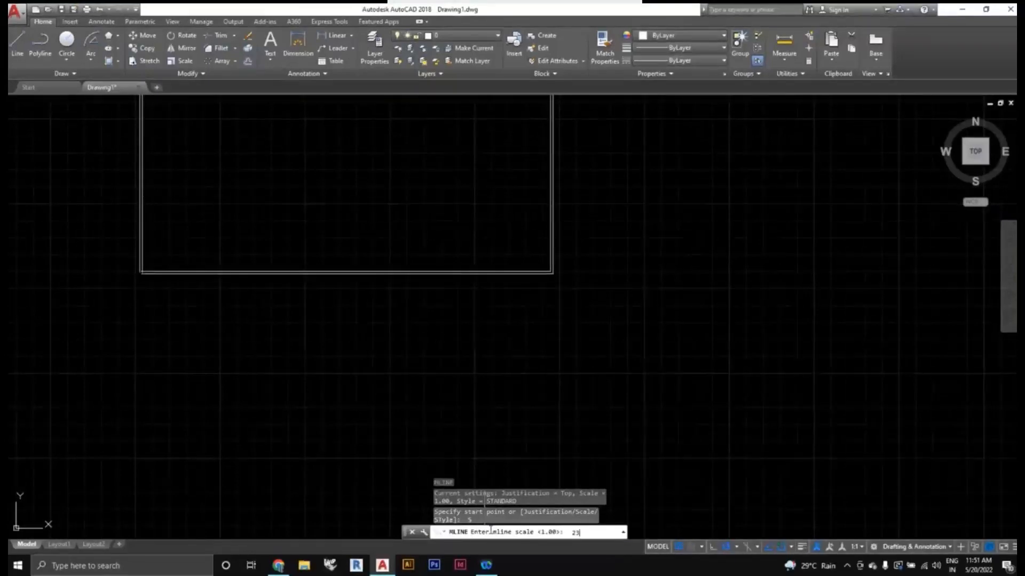
pyautogui.write('230')
pyautogui.press('Return')
pyautogui.scroll(-3, 282, 293)
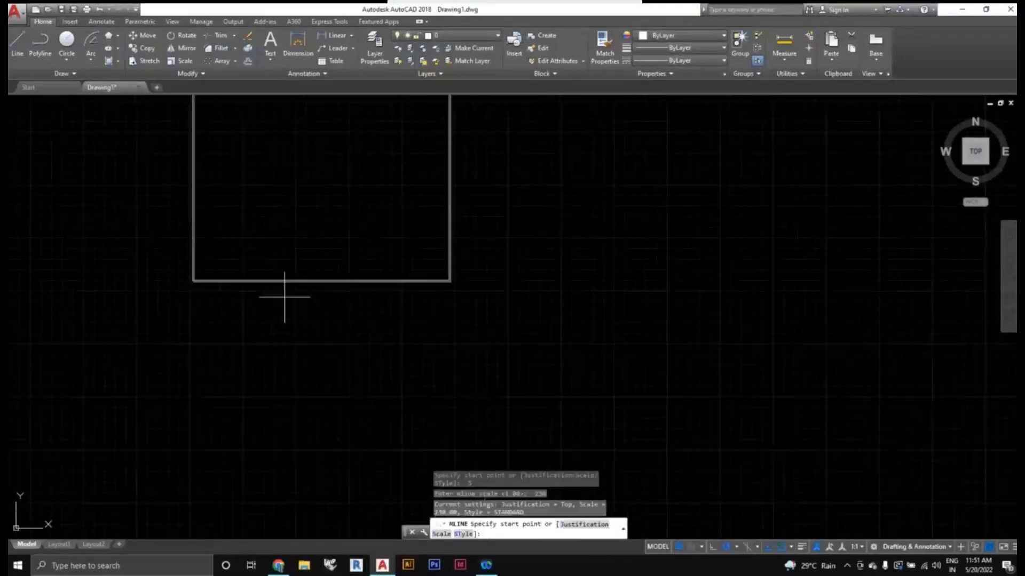
pyautogui.moveTo(348, 326); pyautogui.dragTo(357, 286, button='middle')
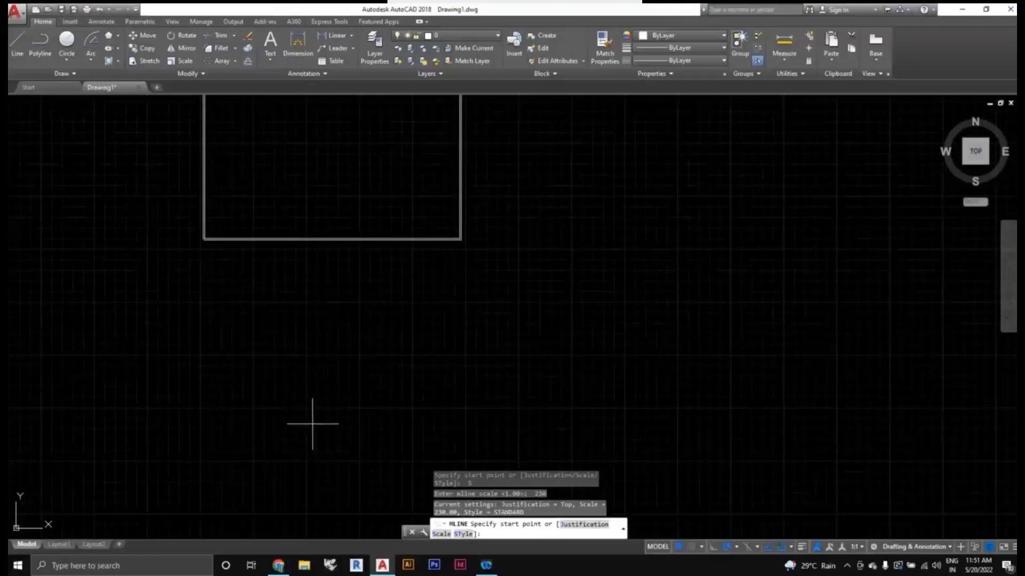
# Step: Draw the multiline's first part below the square as an S-shaped run of horizontal and vertical segments ending with the long upper segment
pyautogui.click(187, 427)
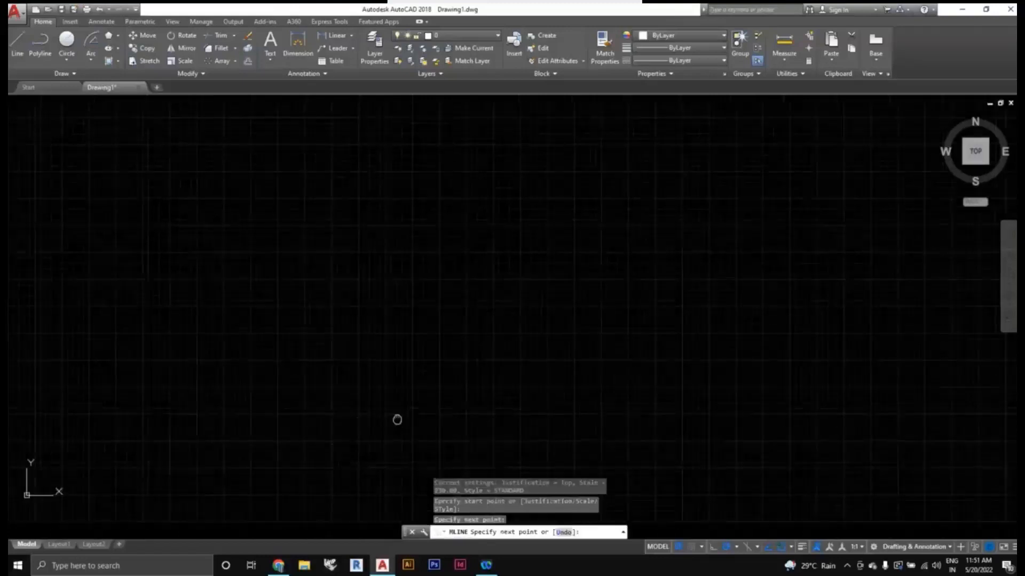
pyautogui.click(407, 427)
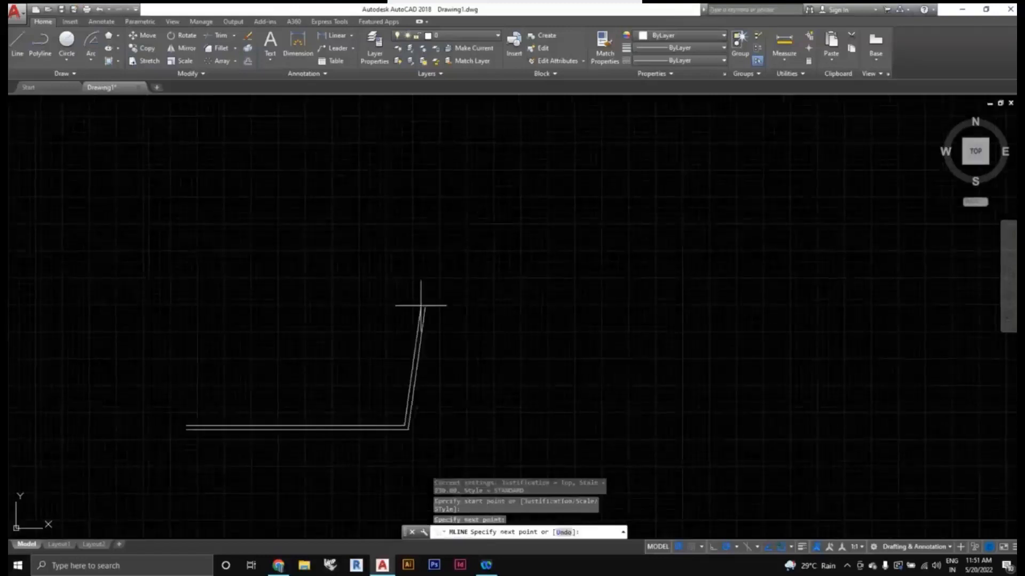
pyautogui.click(407, 286)
pyautogui.click(248, 286)
pyautogui.click(246, 193)
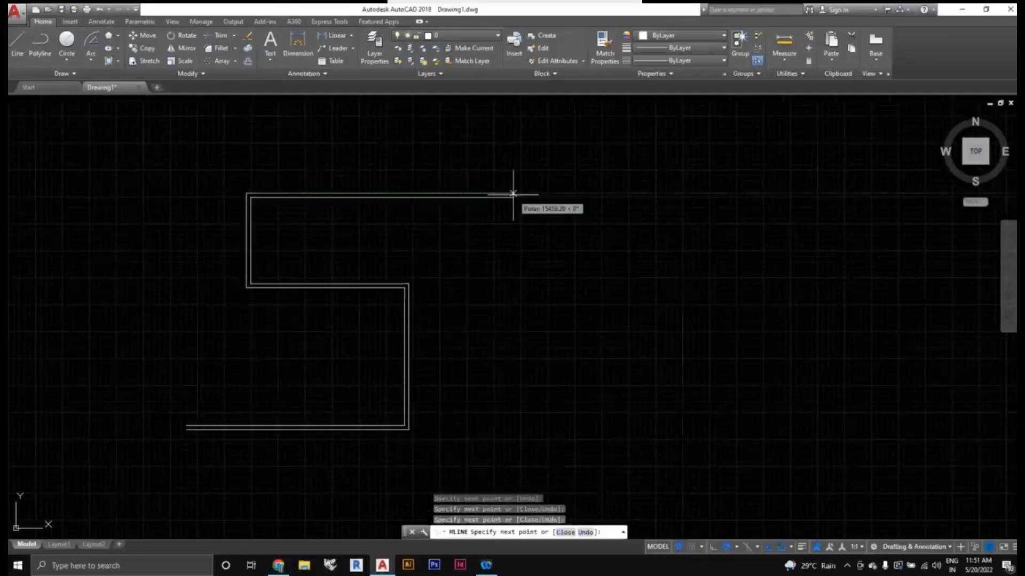
pyautogui.click(513, 194)
pyautogui.moveTo(508, 415); pyautogui.dragTo(462, 352, button='middle')
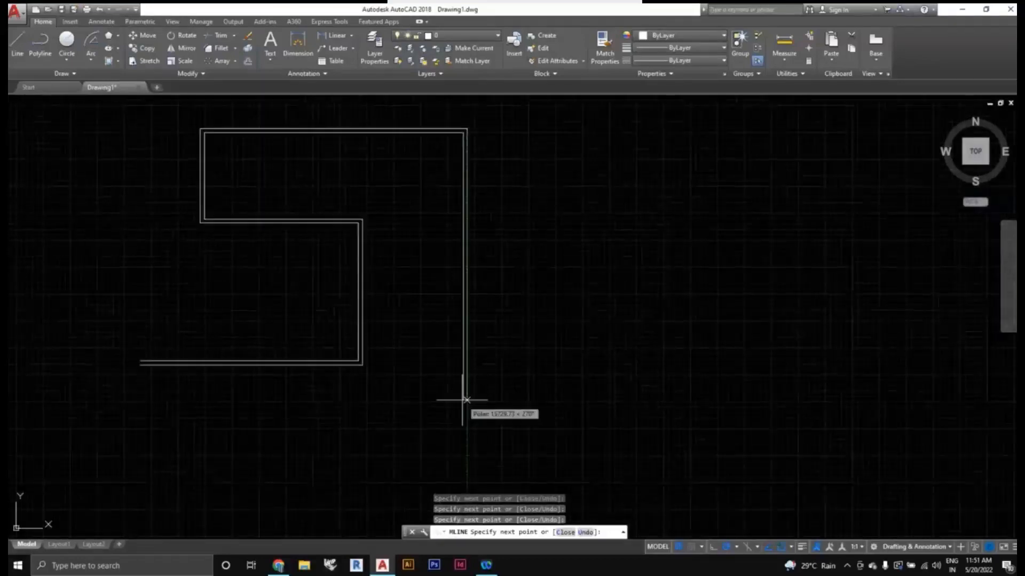
# Step: Continue the multiline down and back in stepped segments to its starting end and finish the outline
pyautogui.click(465, 400)
pyautogui.scroll(-2, 361, 422)
pyautogui.moveTo(362, 415); pyautogui.dragTo(363, 395, button='middle')
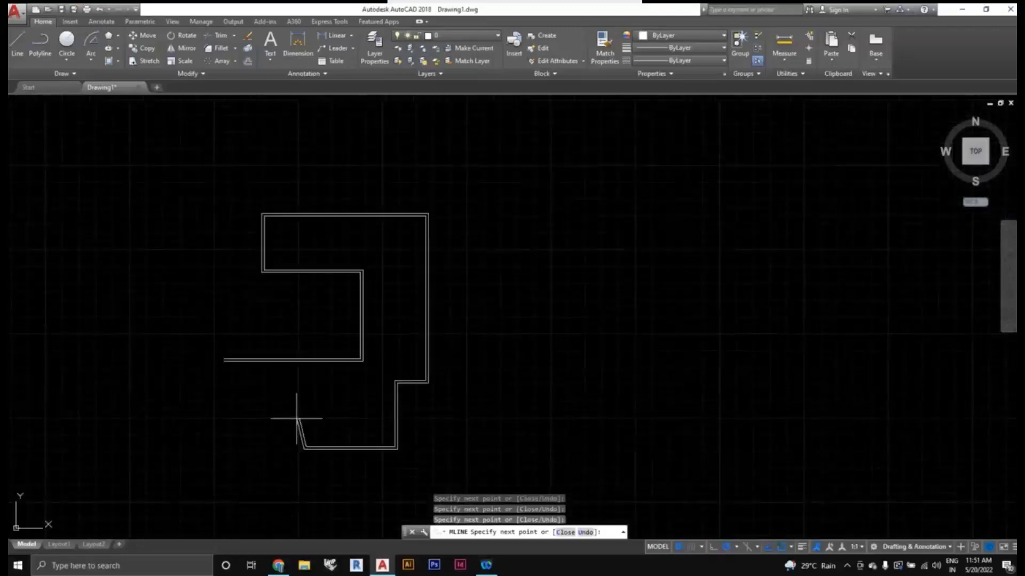
pyautogui.click(305, 407)
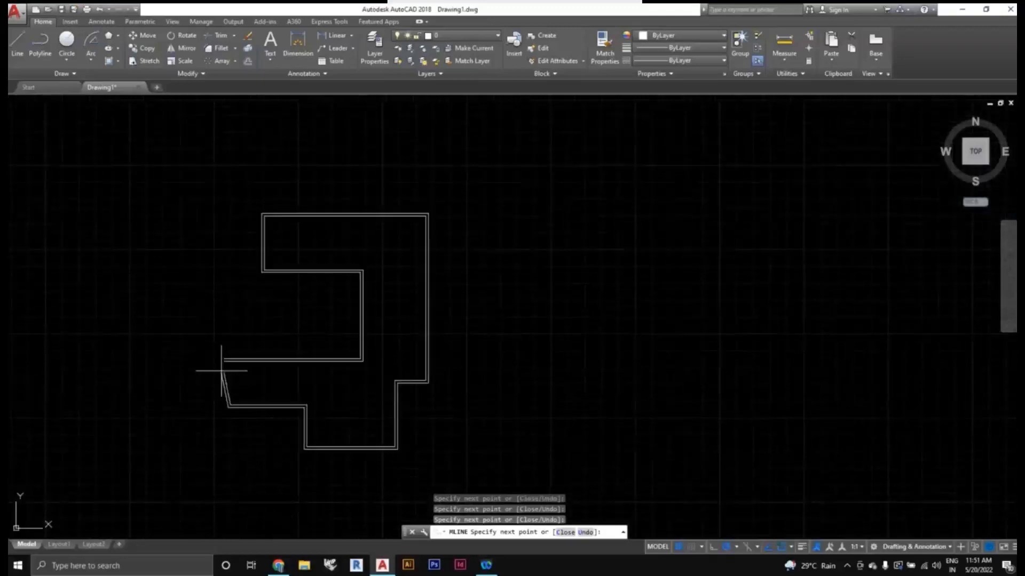
pyautogui.click(230, 407)
pyautogui.click(232, 362)
pyautogui.scroll(-2, 404, 410)
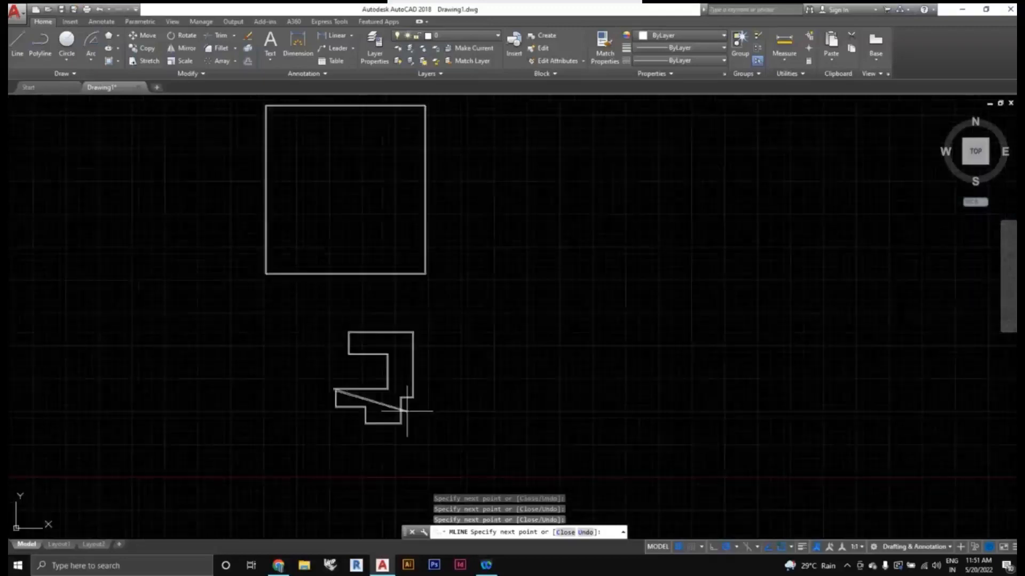
pyautogui.scroll(2, 366, 416)
pyautogui.press('Escape')
# Step: Select the stepped multiline to check that it is one object, clear the selection and view it beside the square
pyautogui.click(471, 443)
pyautogui.click(435, 427)
pyautogui.scroll(-1, 434, 427)
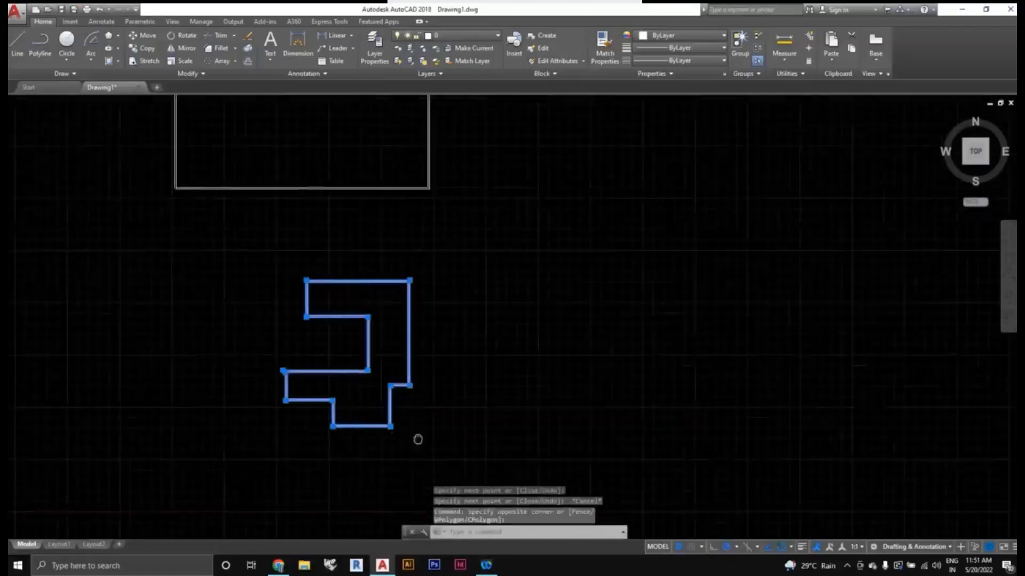
pyautogui.scroll(2, 384, 405)
pyautogui.scroll(-2, 470, 397)
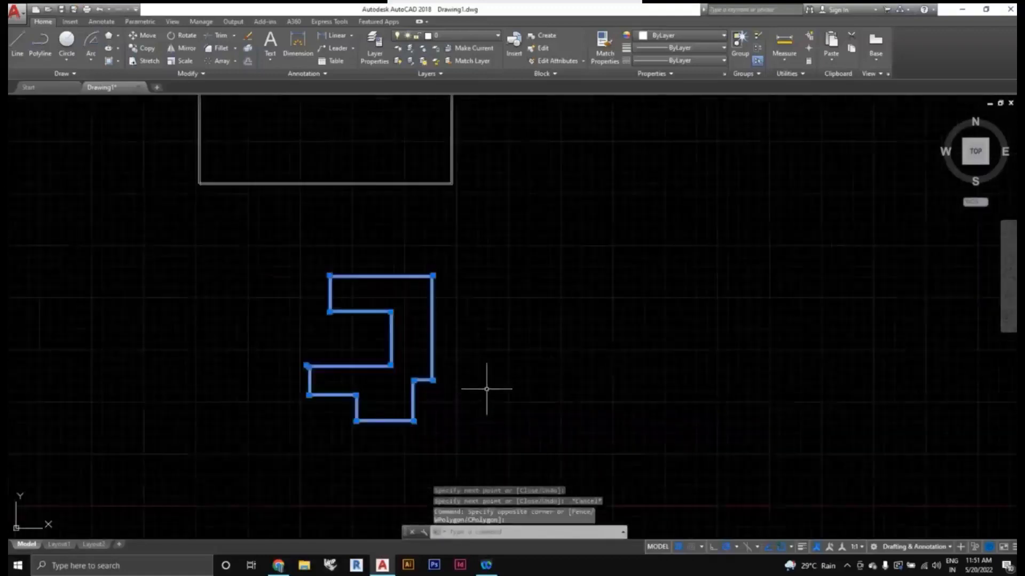
pyautogui.press('Escape')
pyautogui.scroll(-3, 395, 384)
pyautogui.moveTo(384, 378)
pyautogui.mouseDown(button='middle')
pyautogui.moveTo(398, 400)
pyautogui.moveTo(421, 367)
pyautogui.moveTo(463, 362)
pyautogui.moveTo(422, 354)
pyautogui.mouseUp(button='middle')
pyautogui.scroll(2, 399, 400)
pyautogui.scroll(-2, 390, 408)
pyautogui.scroll(-2, 475, 389)
pyautogui.scroll(2, 475, 389)
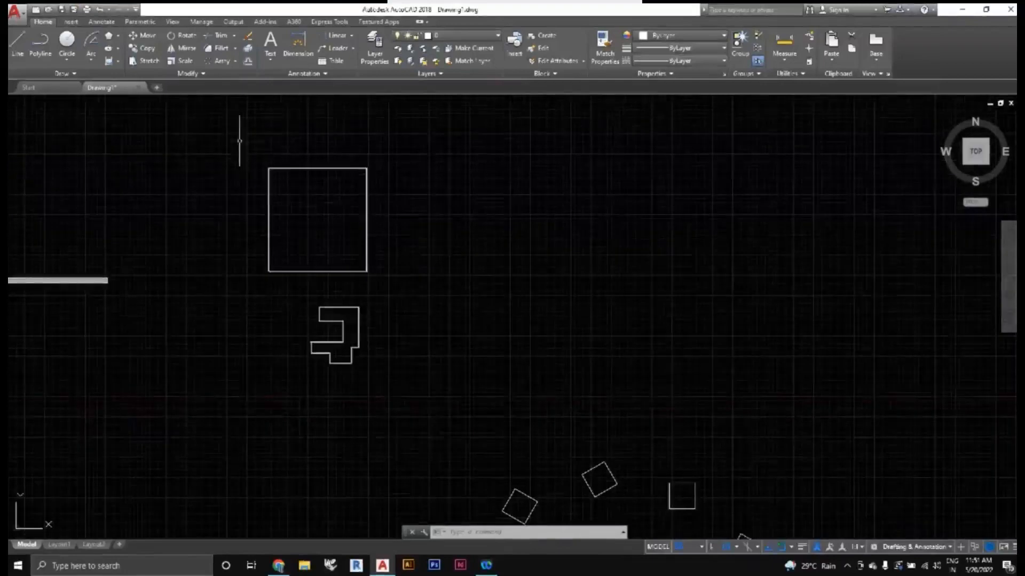
# Step: Explode the stepped multiline outline into separate lines
pyautogui.scroll(6, 357, 342)
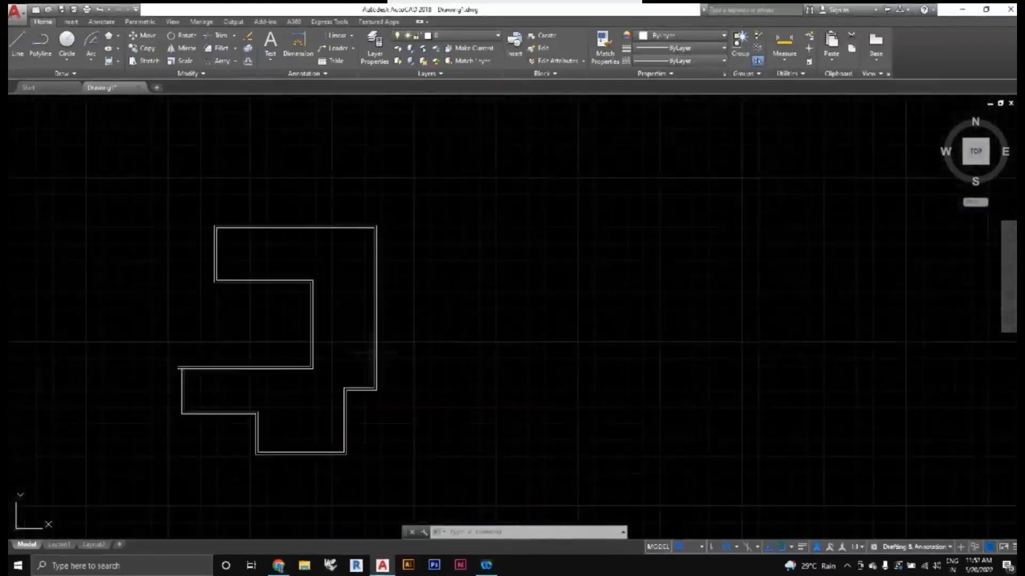
pyautogui.moveTo(375, 382); pyautogui.dragTo(414, 415, button='middle')
pyautogui.click(412, 407)
pyautogui.click(391, 377)
pyautogui.scroll(-6, 426, 319)
pyautogui.scroll(4, 415, 400)
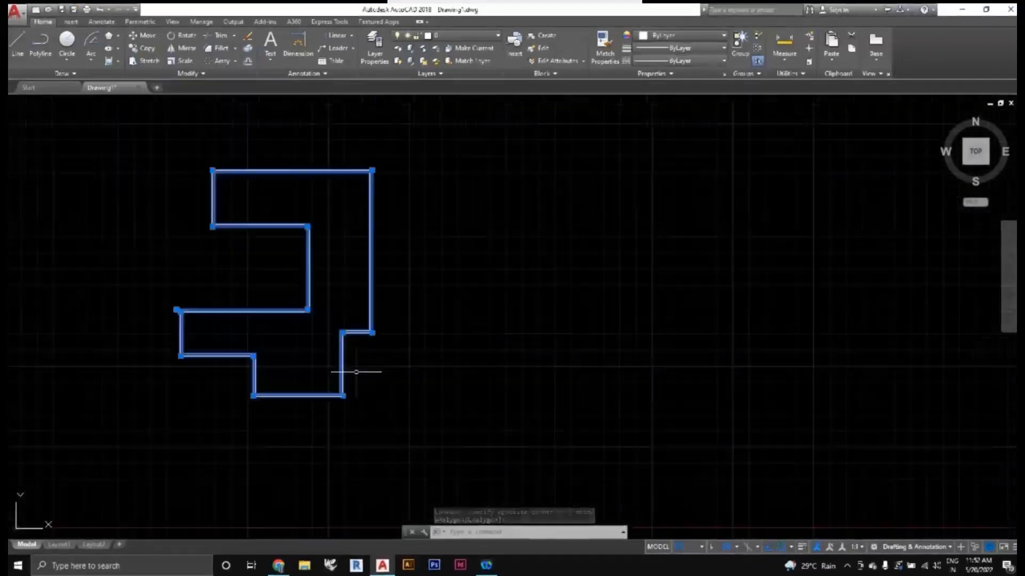
pyautogui.moveTo(344, 370); pyautogui.dragTo(366, 375, button='middle')
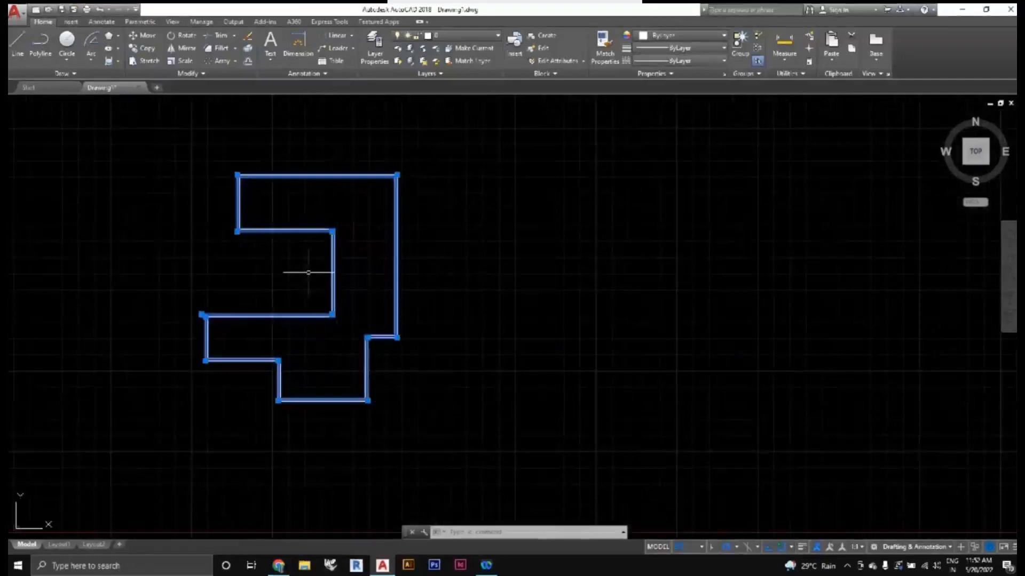
pyautogui.scroll(2, 359, 314)
pyautogui.scroll(-2, 354, 350)
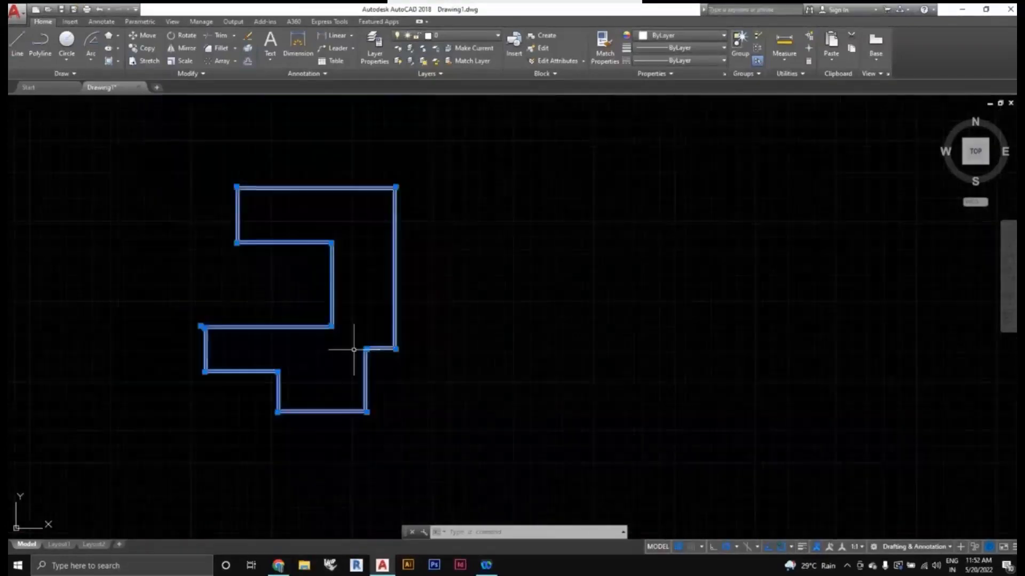
pyautogui.moveTo(353, 350); pyautogui.dragTo(345, 376, button='middle')
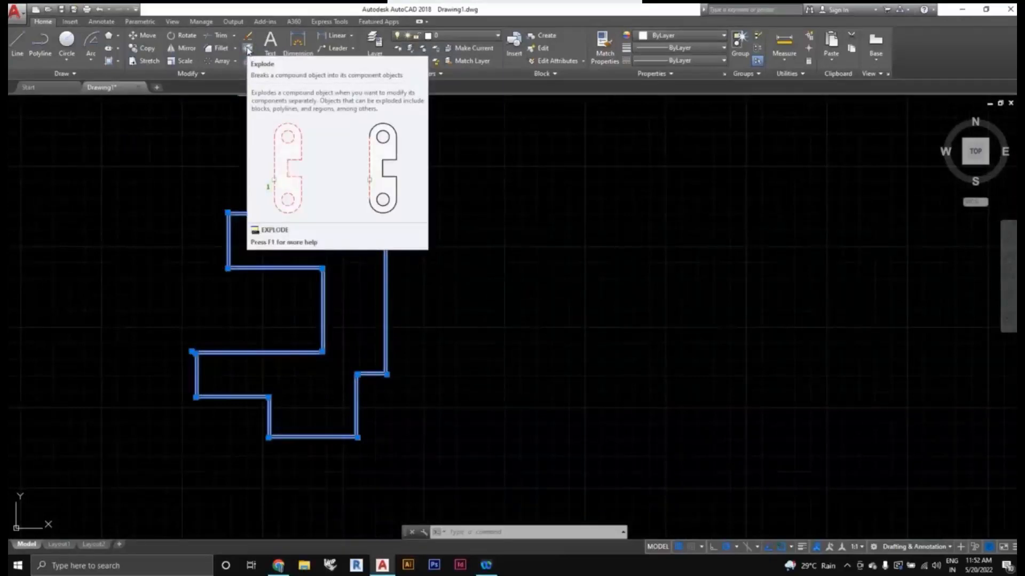
pyautogui.click(248, 49)
pyautogui.scroll(4, 366, 418)
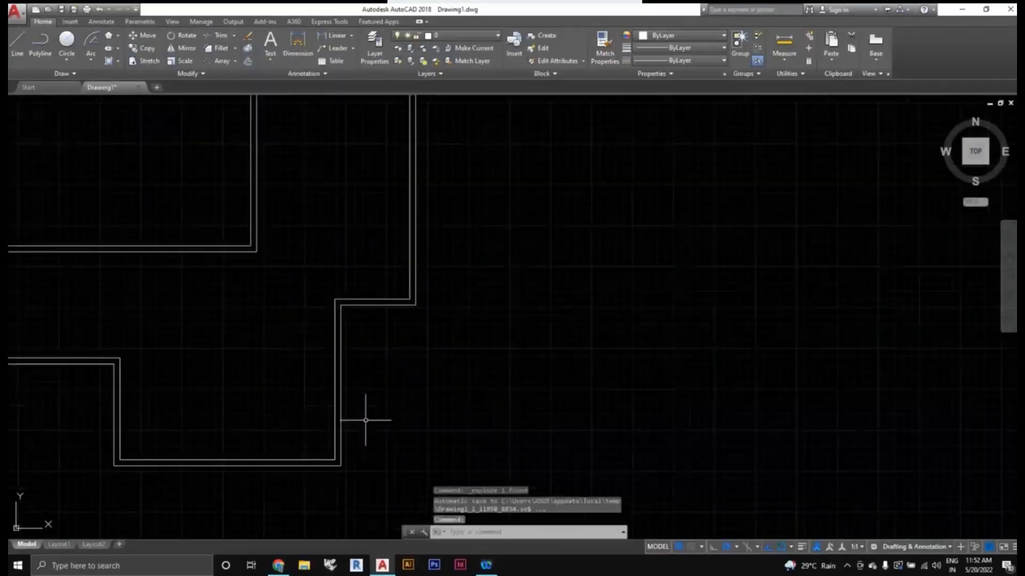
# Step: Select individual lines around the outline's lower-right step to check that they are separate, and clear the selection
pyautogui.click(335, 419)
pyautogui.click(341, 395)
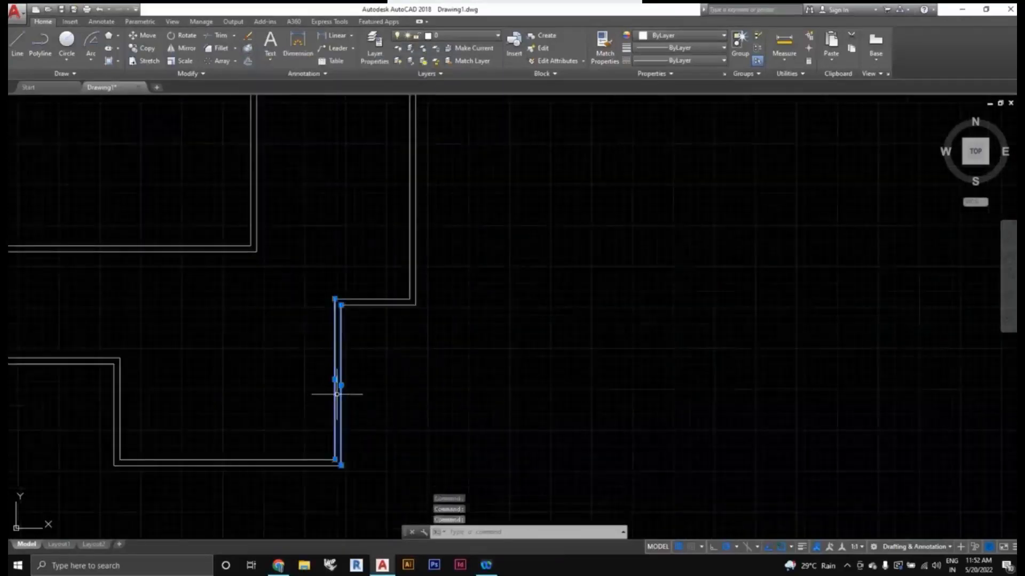
pyautogui.click(354, 307)
pyautogui.click(346, 291)
pyautogui.scroll(-4, 425, 393)
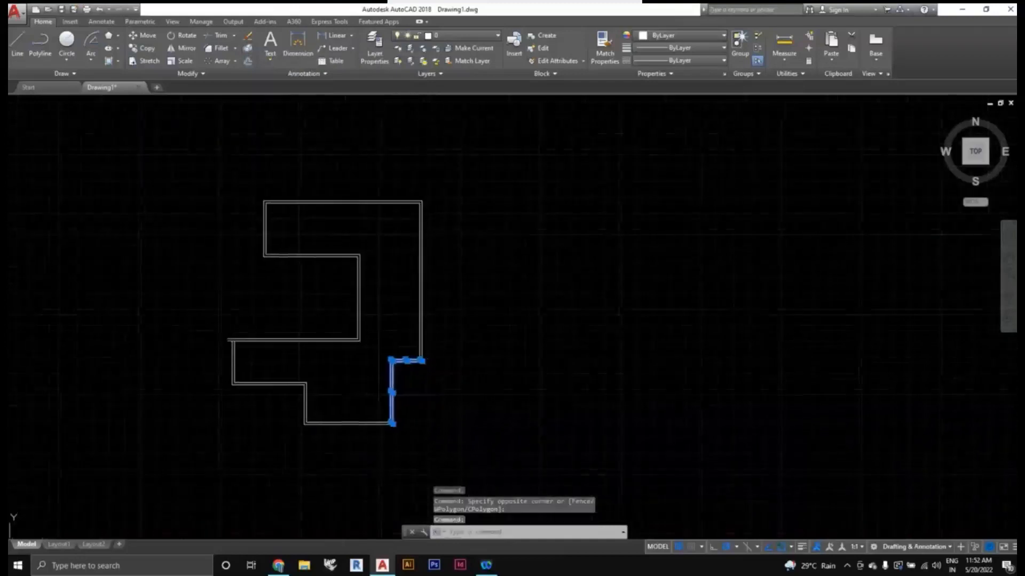
pyautogui.press('Escape')
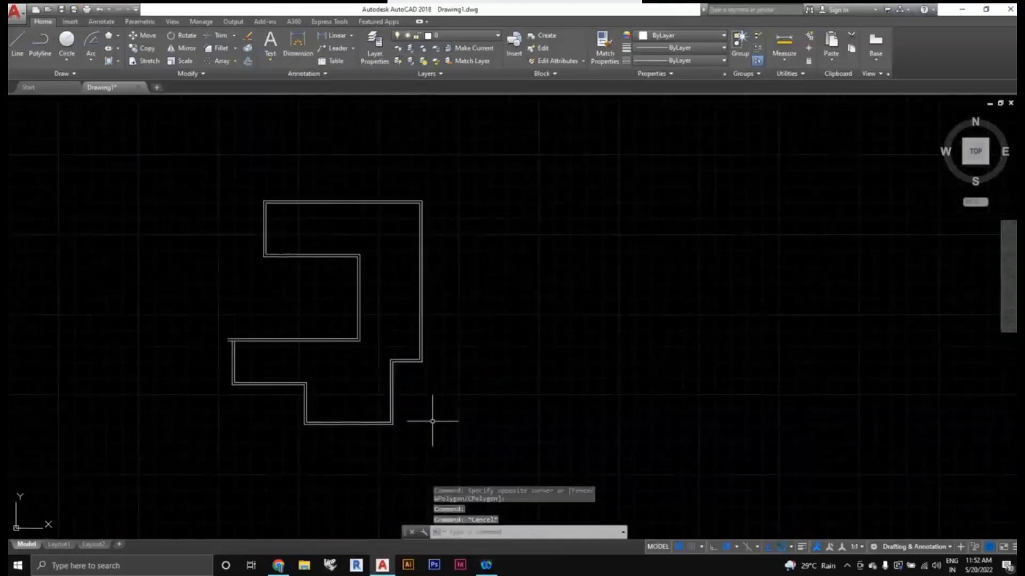
# Step: Undo the explosion of the multiline outline
pyautogui.hotkey('ctrl', 'z')
pyautogui.hotkey('ctrl', 'z')
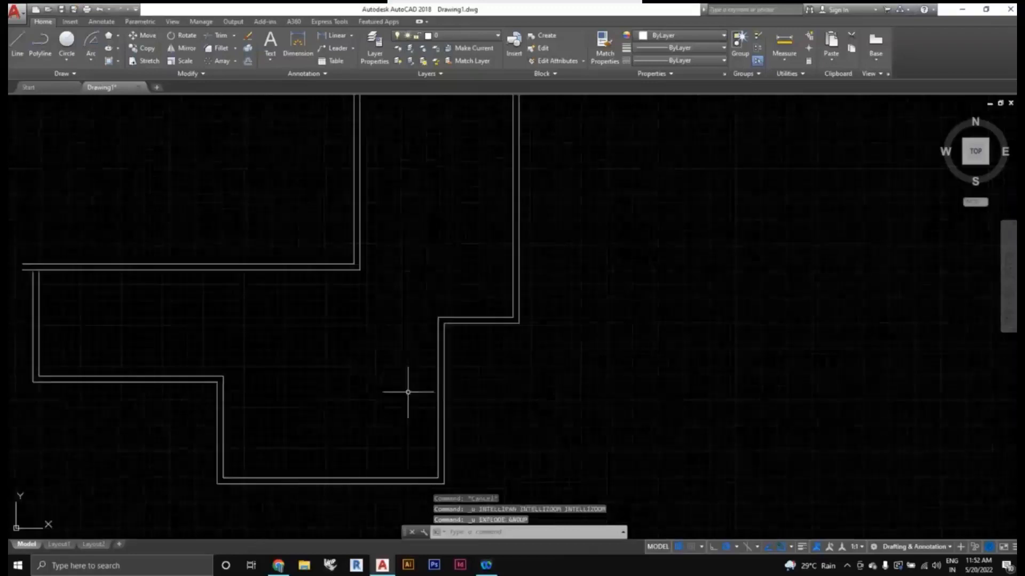
# Step: Select the restored multiline outline and explode it again into individual lines
pyautogui.click(407, 392)
pyautogui.click(414, 389)
pyautogui.scroll(-5, 424, 390)
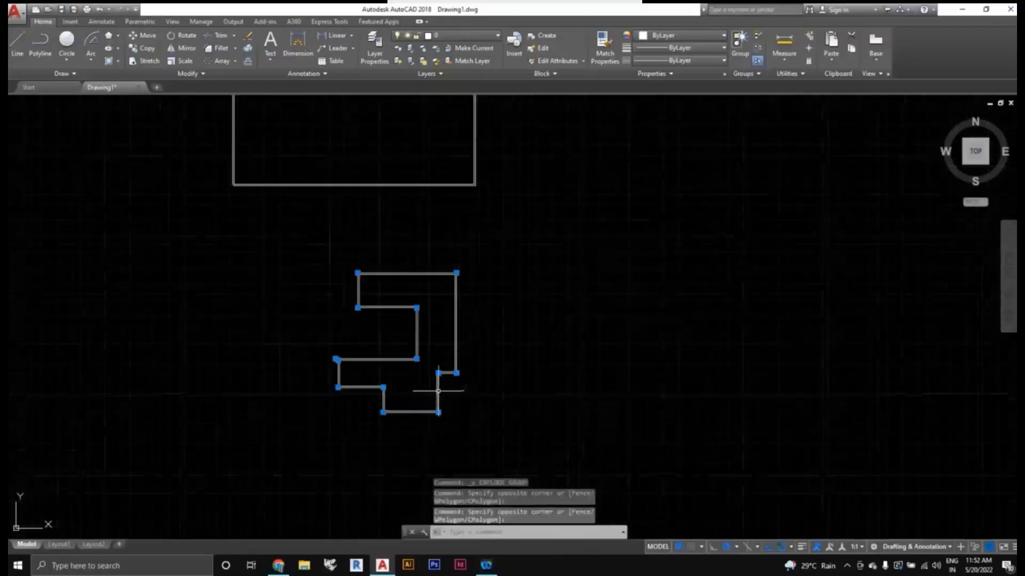
pyautogui.moveTo(466, 375); pyautogui.dragTo(466, 350, button='middle')
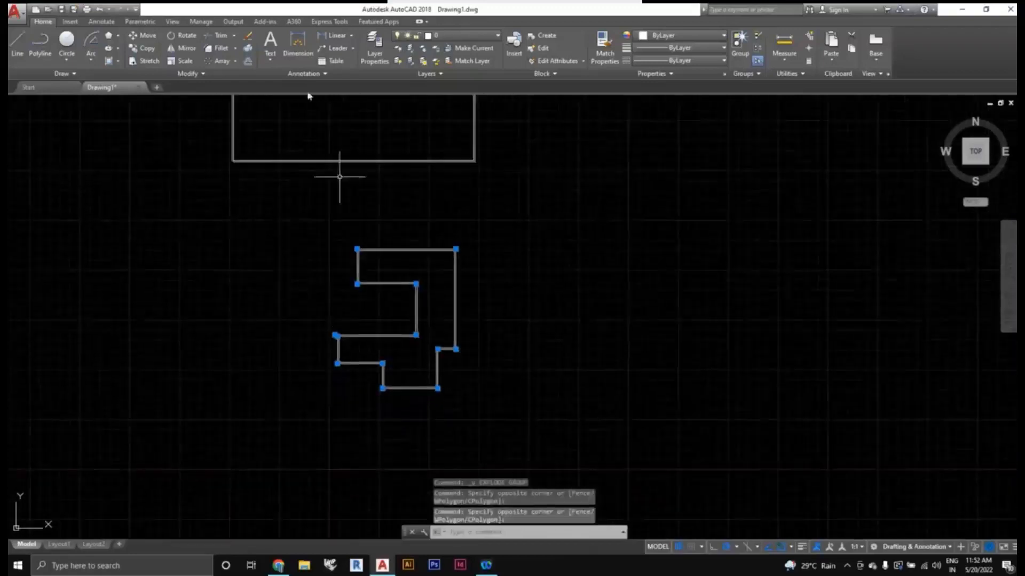
pyautogui.click(247, 49)
pyautogui.scroll(-3, 342, 160)
pyautogui.scroll(-2, 370, 340)
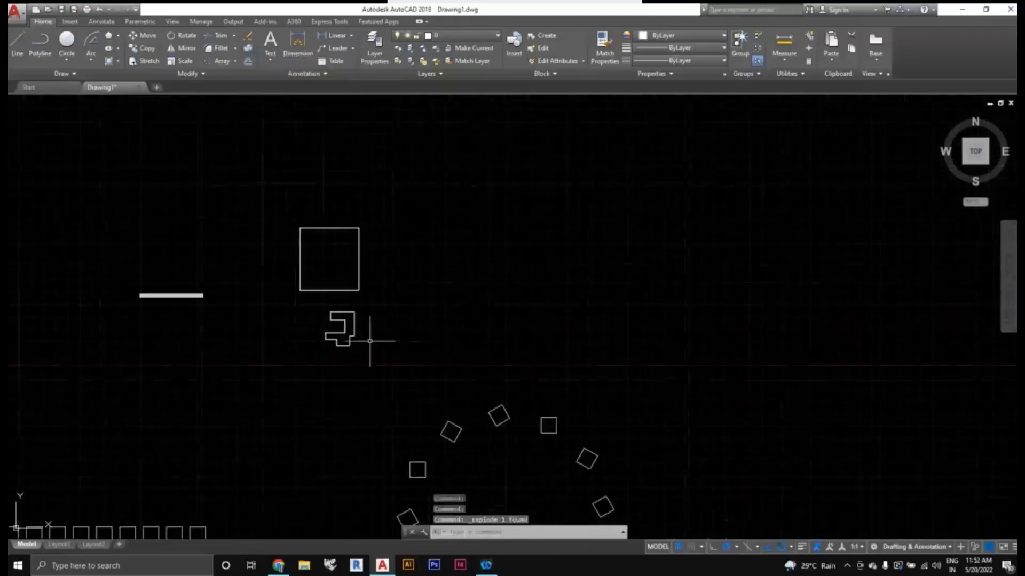
# Step: Review all the practice shapes in the drawing, including the arrays, the double-line square and the stepped outline
pyautogui.moveTo(374, 343)
pyautogui.mouseDown(button='middle')
pyautogui.moveTo(399, 380)
pyautogui.moveTo(450, 338)
pyautogui.mouseUp(button='middle')
pyautogui.scroll(4, 396, 368)
pyautogui.scroll(-6, 427, 359)
pyautogui.scroll(-4, 467, 388)
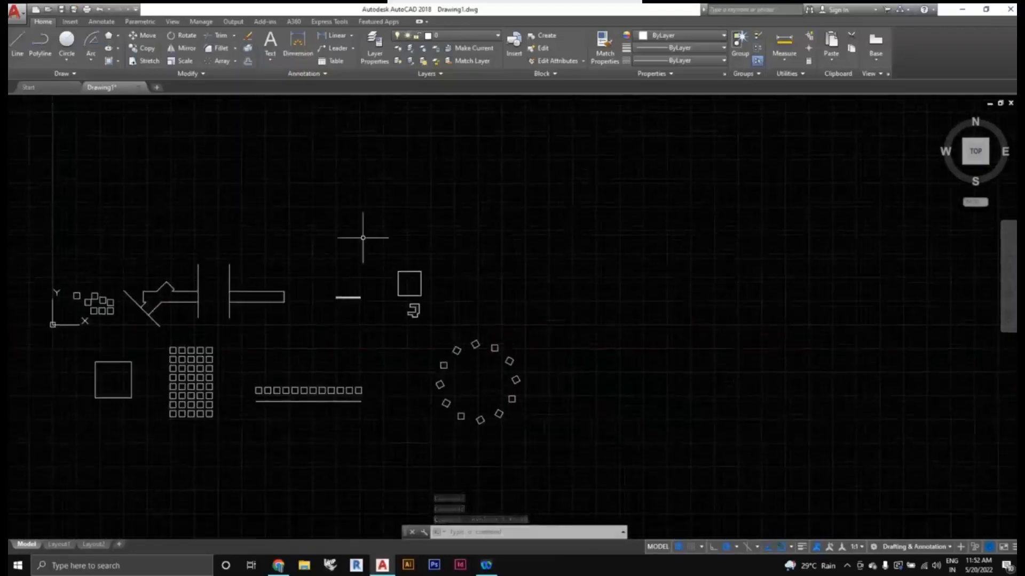
pyautogui.moveTo(393, 258); pyautogui.dragTo(361, 226, button='middle')
pyautogui.moveTo(416, 316); pyautogui.dragTo(390, 291, button='middle')
pyautogui.scroll(3, 368, 320)
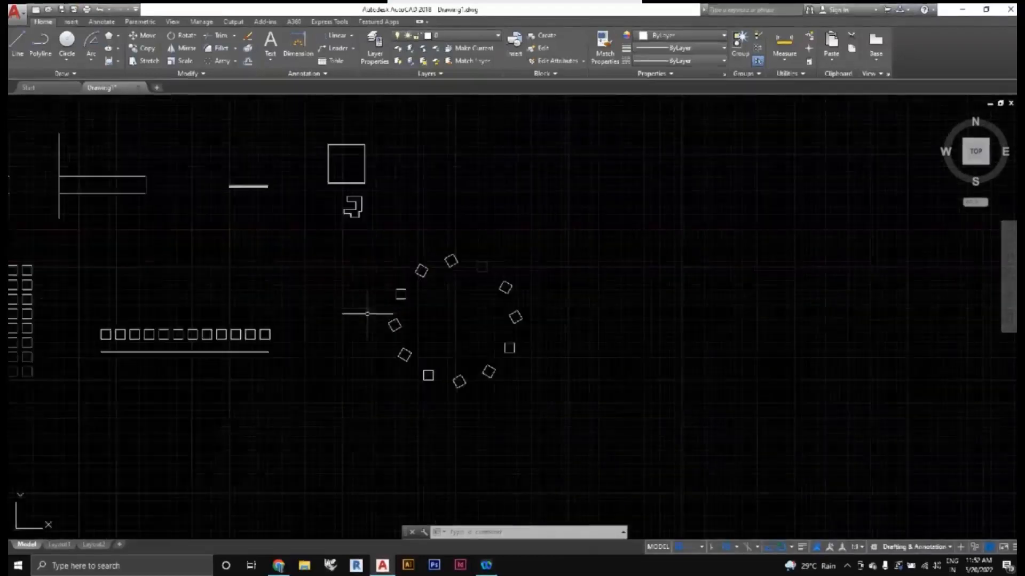
pyautogui.scroll(-2, 367, 313)
pyautogui.moveTo(501, 301)
pyautogui.mouseDown(button='middle')
pyautogui.moveTo(457, 347)
pyautogui.moveTo(425, 361)
pyautogui.moveTo(400, 355)
pyautogui.mouseUp(button='middle')
pyautogui.scroll(2, 418, 340)
pyautogui.scroll(-2, 417, 341)
pyautogui.moveTo(487, 419); pyautogui.dragTo(419, 348, button='middle')
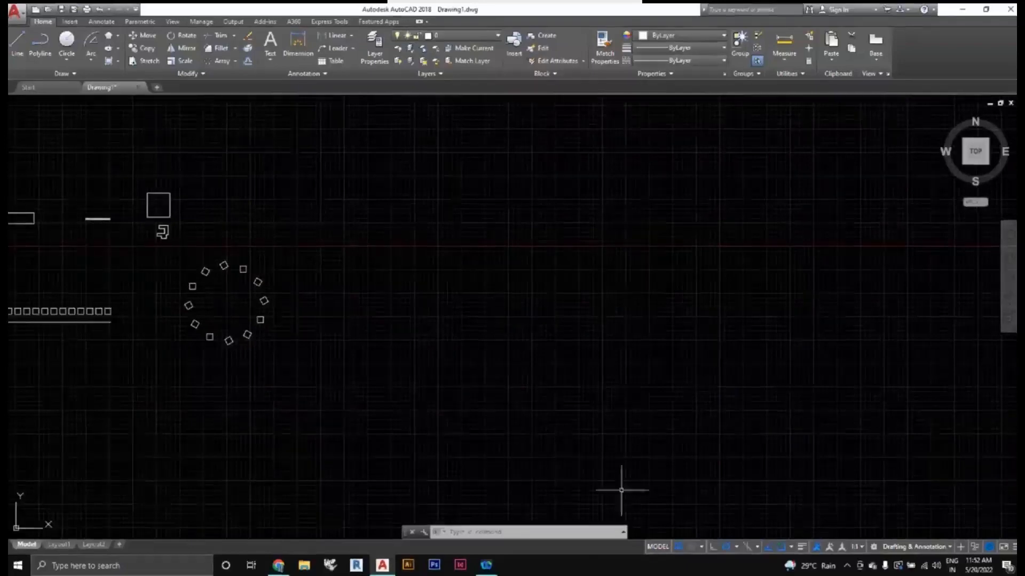
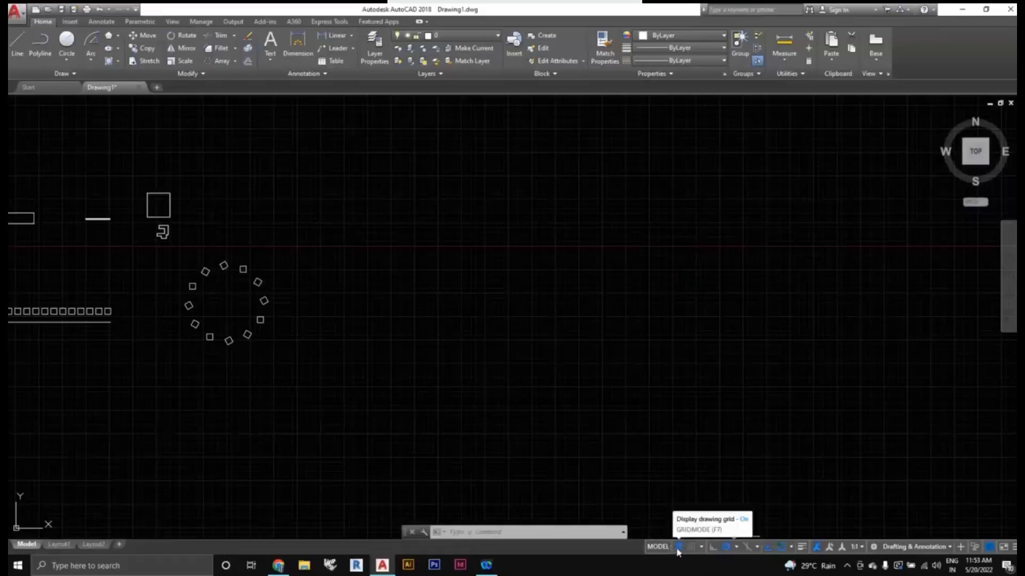
# Step: Toggle the drawing grid to compare both displays, leave it off and bring all the shapes into view
pyautogui.click(679, 547)
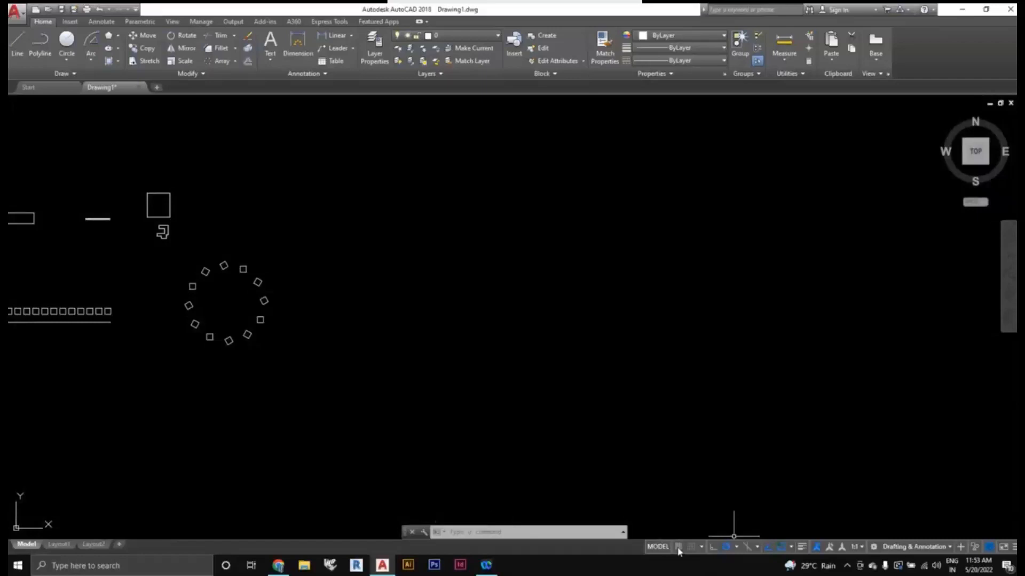
pyautogui.click(679, 547)
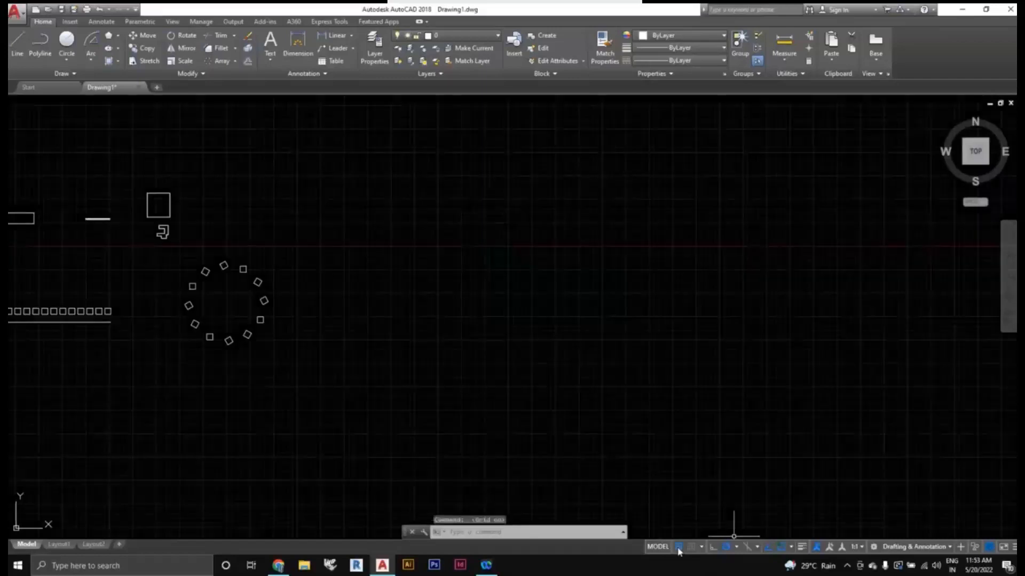
pyautogui.click(677, 549)
pyautogui.scroll(-2, 363, 336)
pyautogui.moveTo(277, 329); pyautogui.dragTo(576, 356, button='middle')
pyautogui.scroll(2, 576, 356)
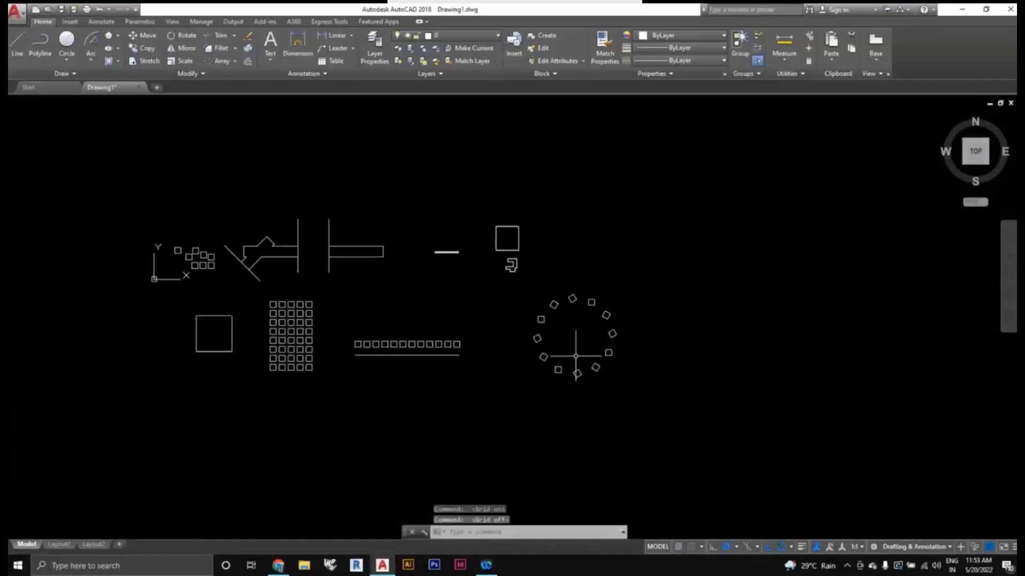
# Step: Toggle the drawing grid several times to compare the display, leaving it off
pyautogui.click(676, 552)
pyautogui.click(676, 552)
pyautogui.click(676, 552)
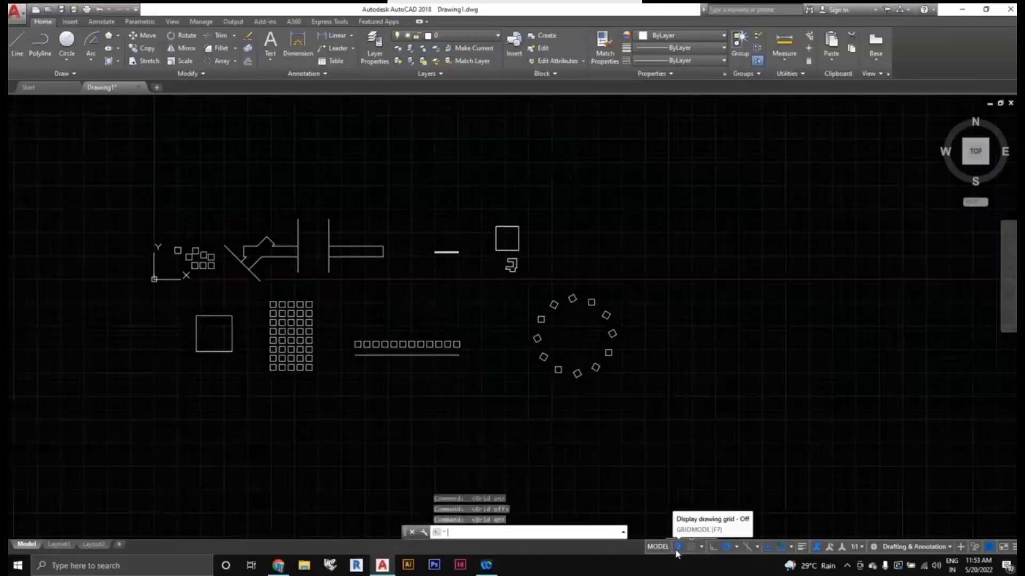
pyautogui.click(676, 552)
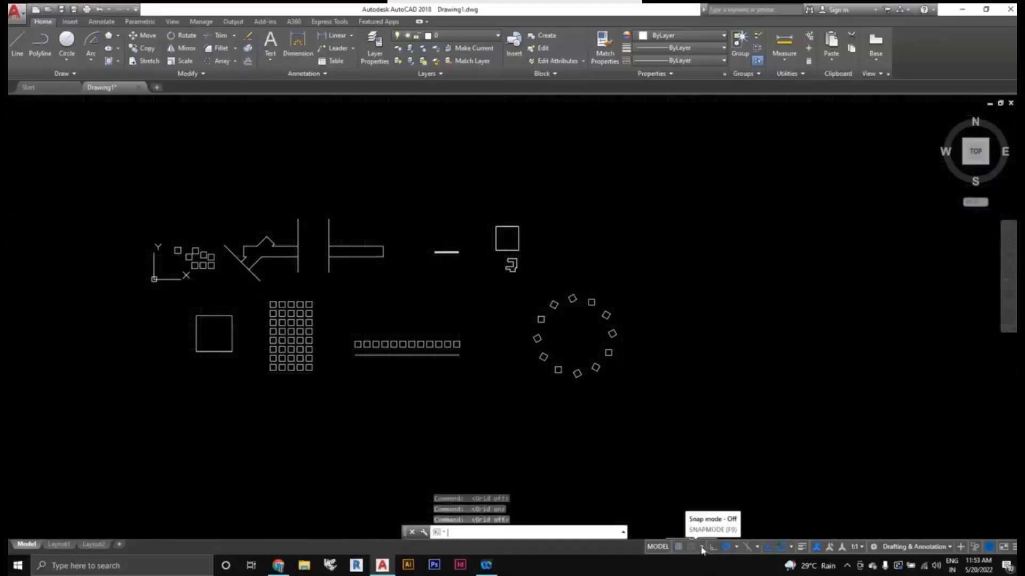
# Step: Turn on snap mode, check its Polar Snap and Grid Snap options, and turn it off again
pyautogui.click(693, 548)
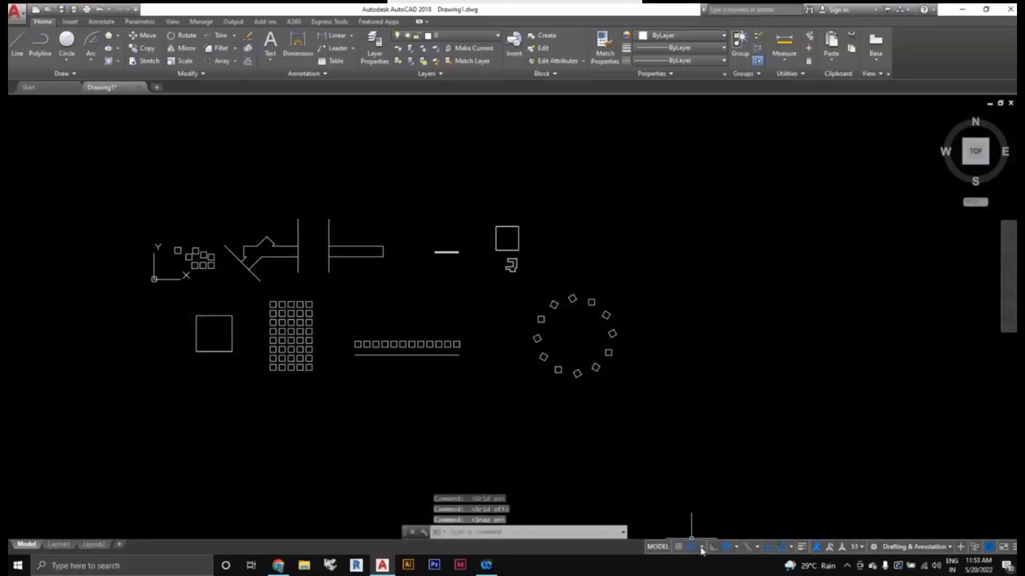
pyautogui.click(701, 548)
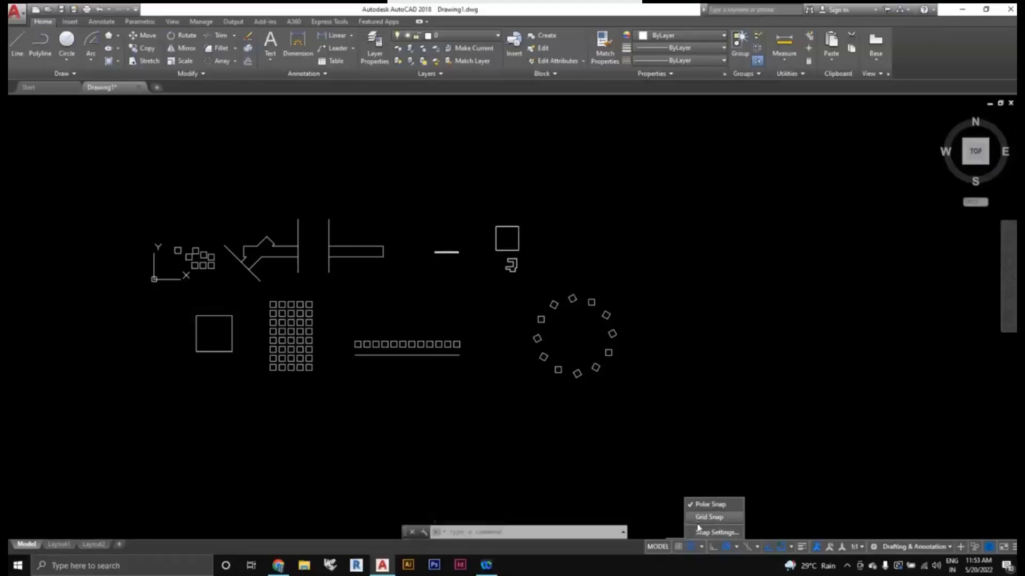
pyautogui.click(693, 547)
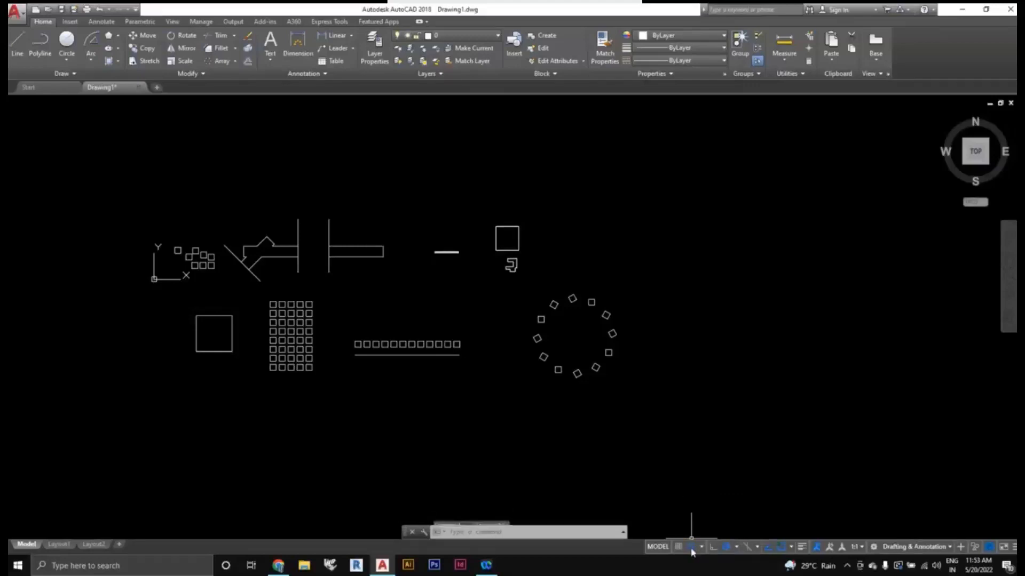
# Step: Start a line in the empty area to the right of the practice shapes and switch on Ortho mode
pyautogui.scroll(-3, 714, 523)
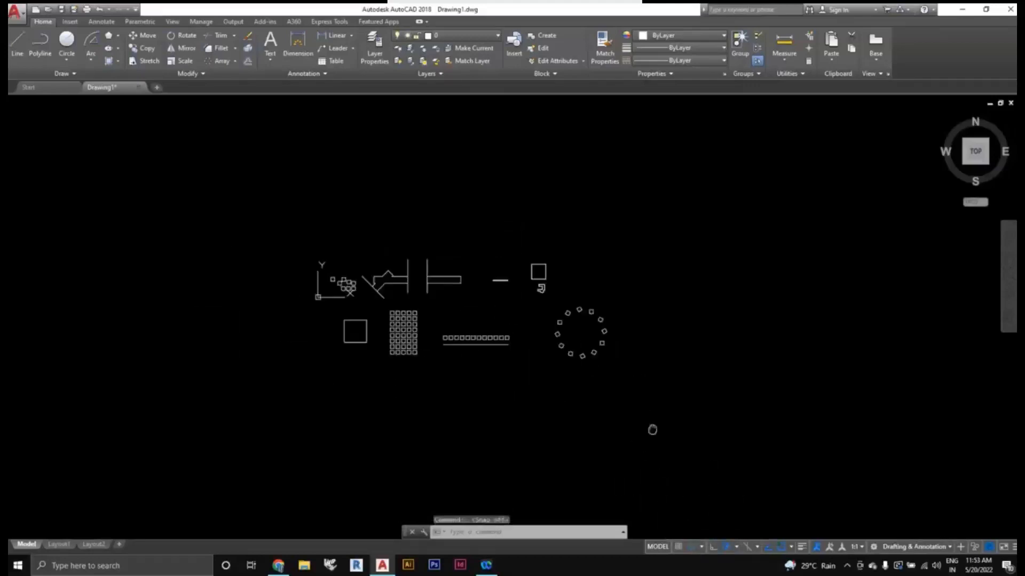
pyautogui.moveTo(640, 430); pyautogui.dragTo(528, 433, button='middle')
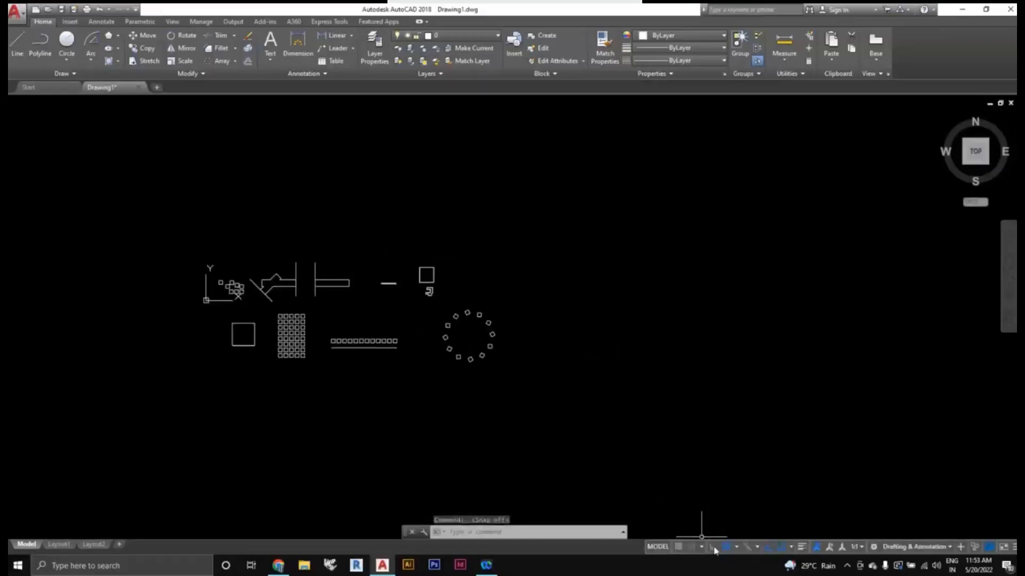
pyautogui.moveTo(683, 444); pyautogui.dragTo(633, 457, button='middle')
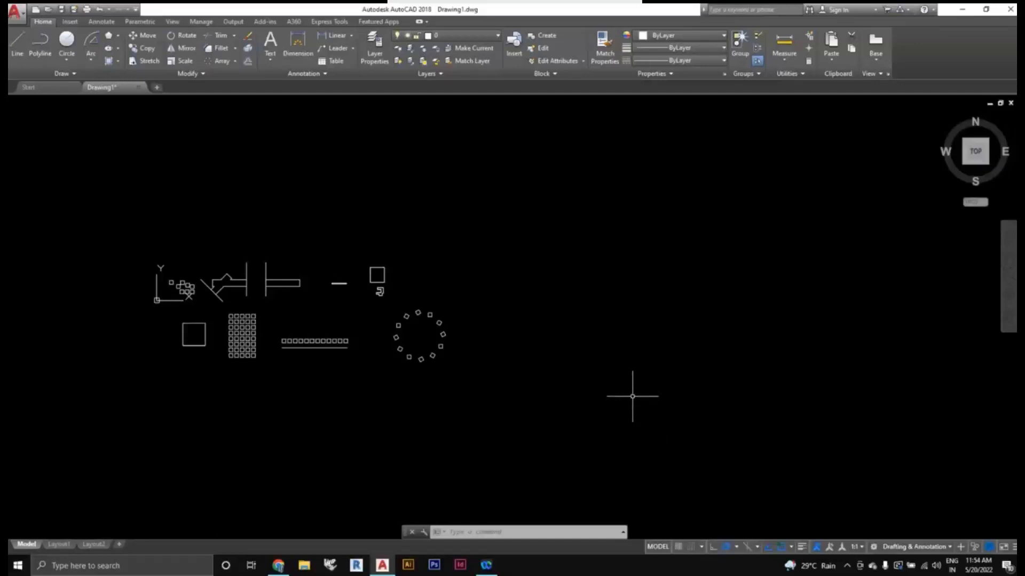
pyautogui.write('l')
pyautogui.press('Return')
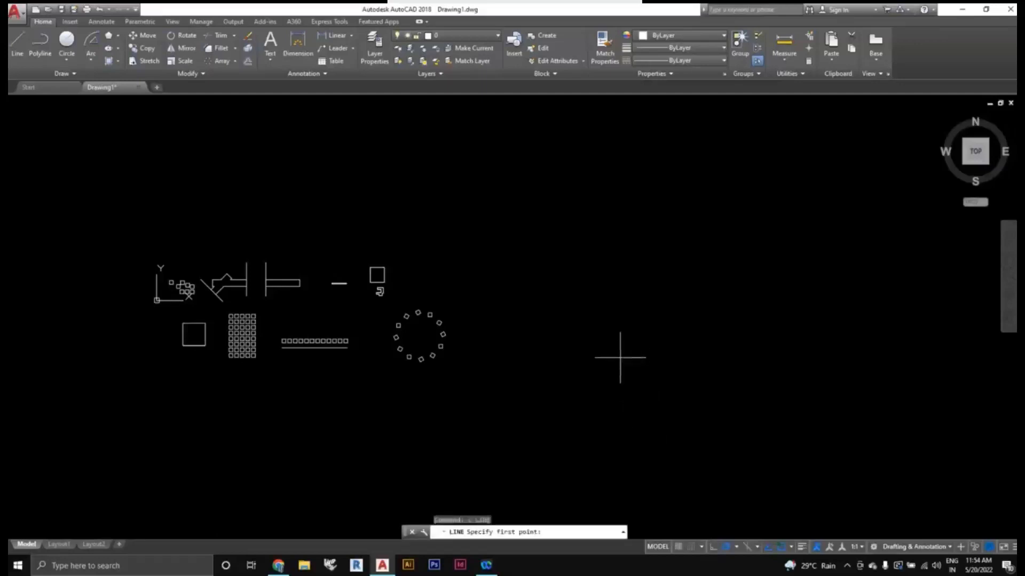
pyautogui.moveTo(682, 384); pyautogui.dragTo(654, 386, button='middle')
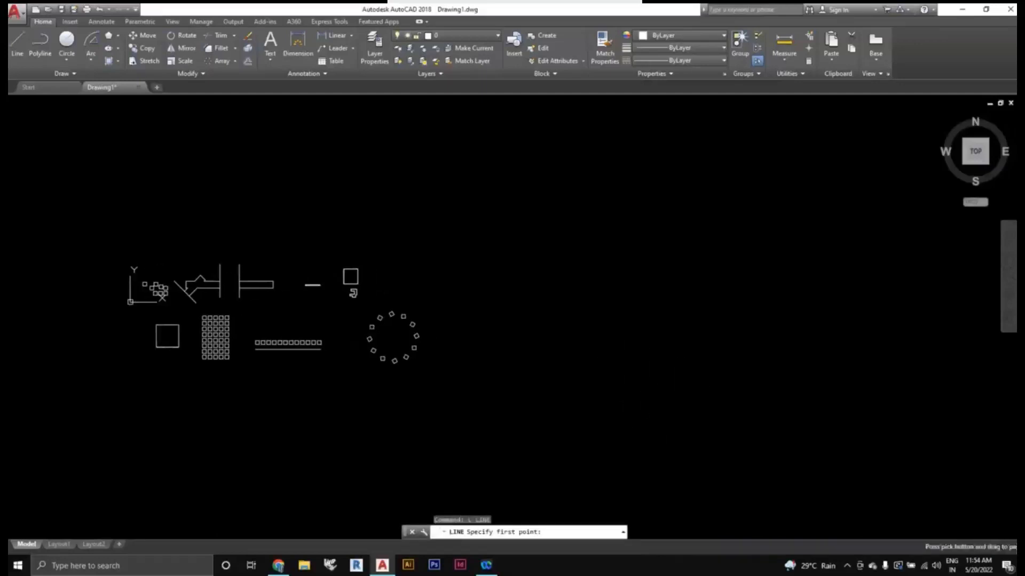
pyautogui.click(618, 359)
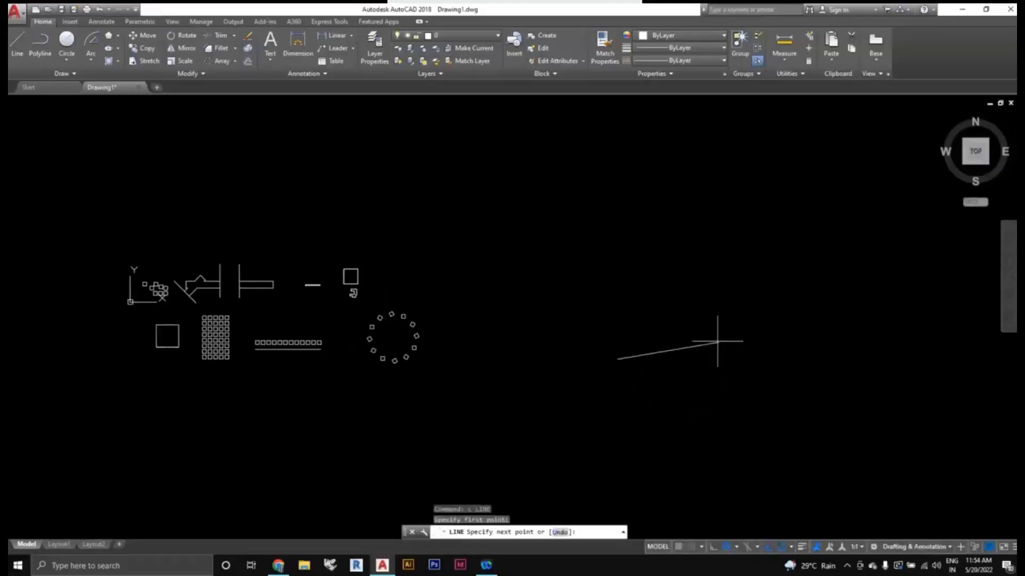
pyautogui.moveTo(800, 411); pyautogui.dragTo(730, 427, button='middle')
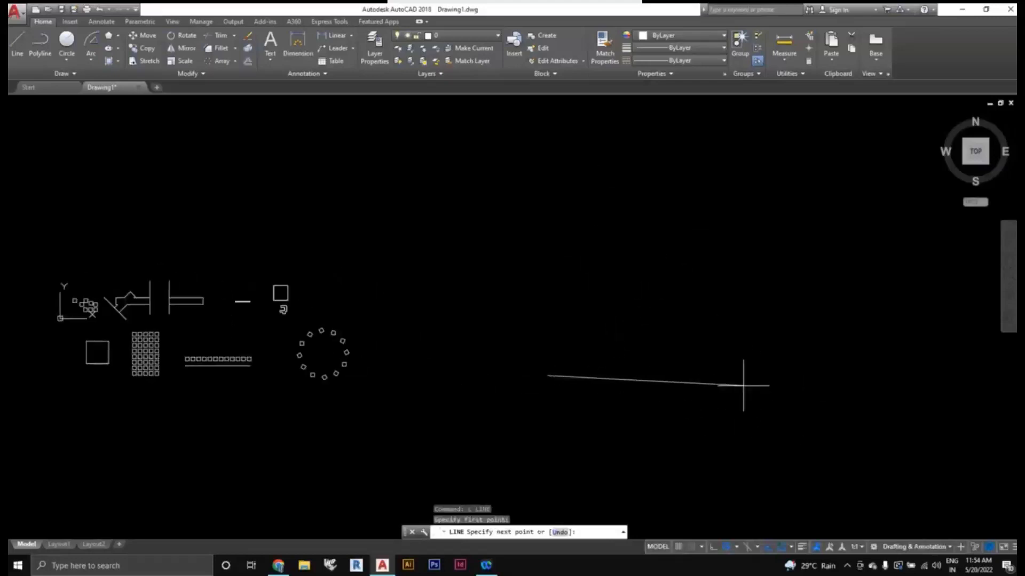
pyautogui.press('F8')
pyautogui.press('F8')
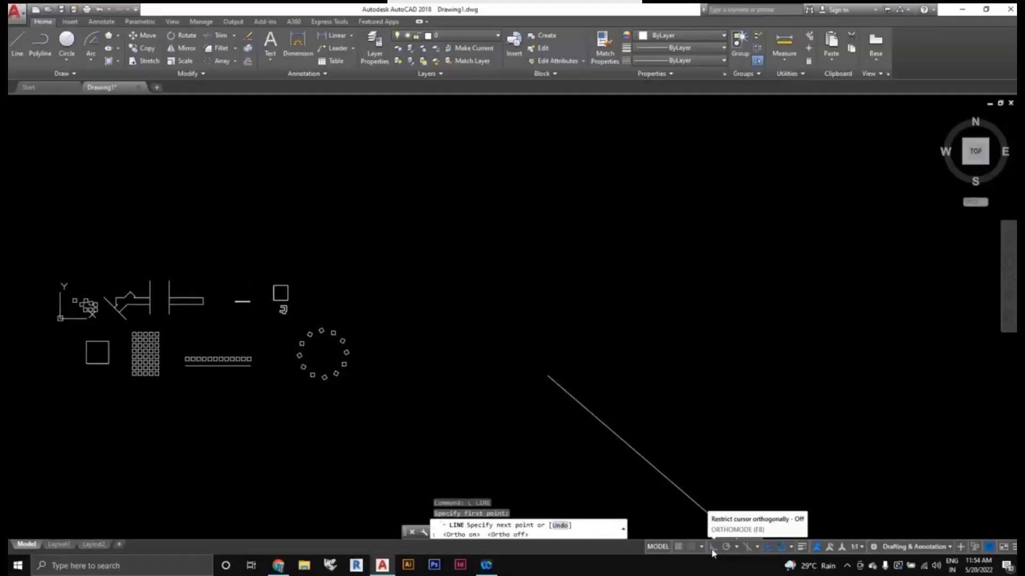
pyautogui.click(713, 550)
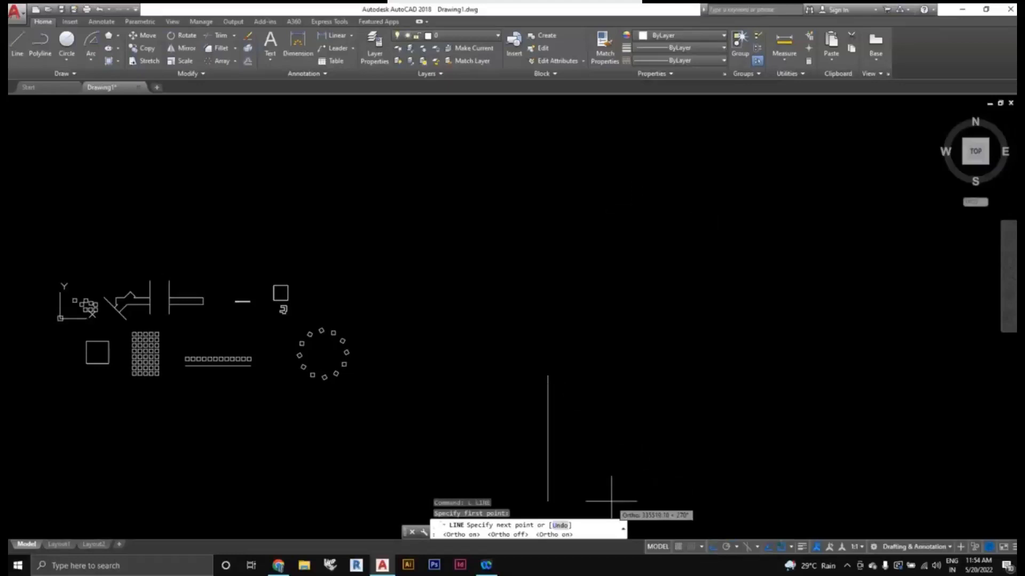
pyautogui.moveTo(611, 502); pyautogui.dragTo(614, 319, button='middle')
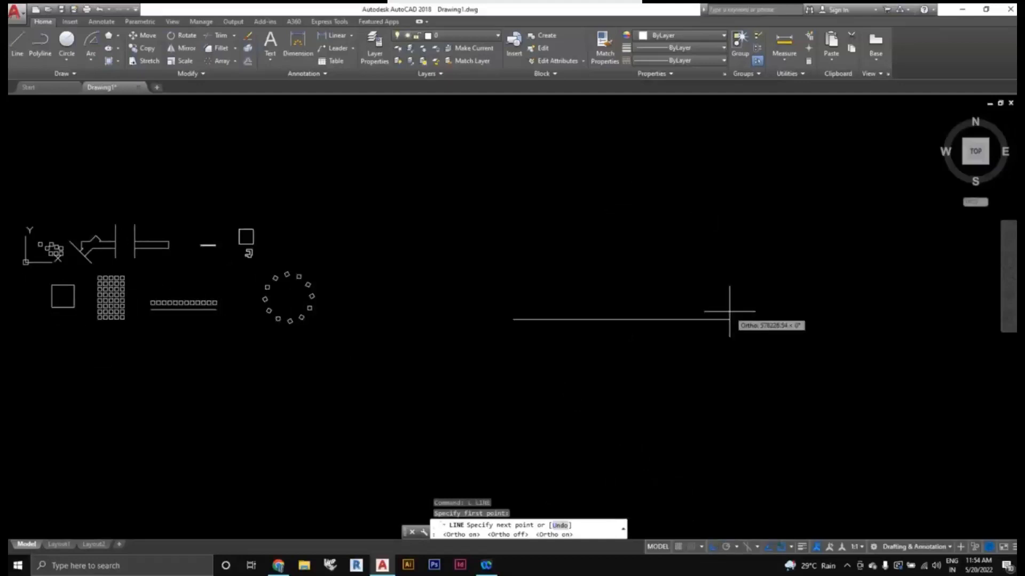
# Step: Draw a chain of eight orthogonal line segments forming a large rectangular loop that crosses itself at one corner
pyautogui.click(636, 319)
pyautogui.click(636, 422)
pyautogui.click(815, 422)
pyautogui.click(815, 257)
pyautogui.click(618, 257)
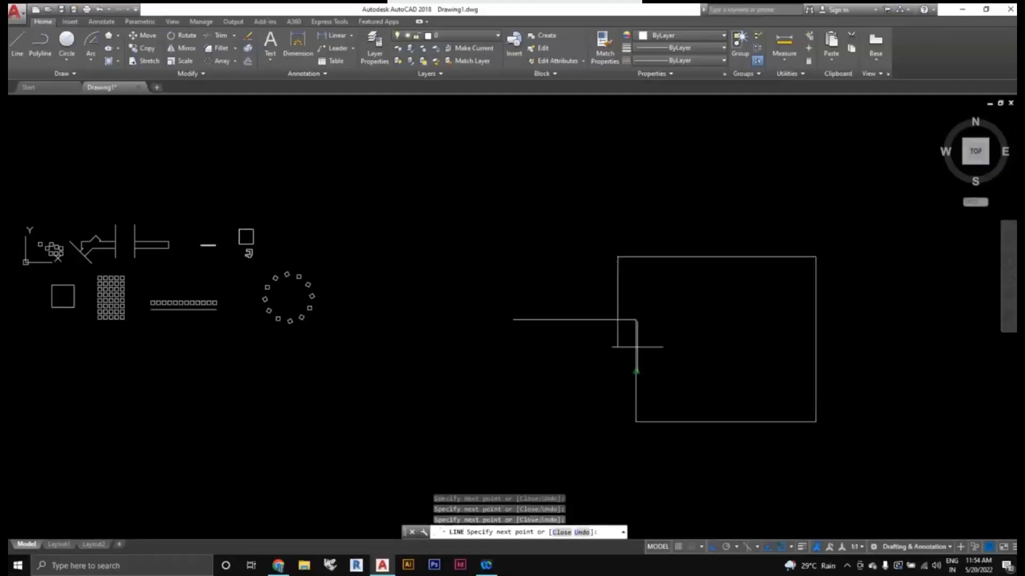
pyautogui.click(617, 369)
pyautogui.click(687, 369)
pyautogui.click(687, 460)
pyautogui.press('Escape')
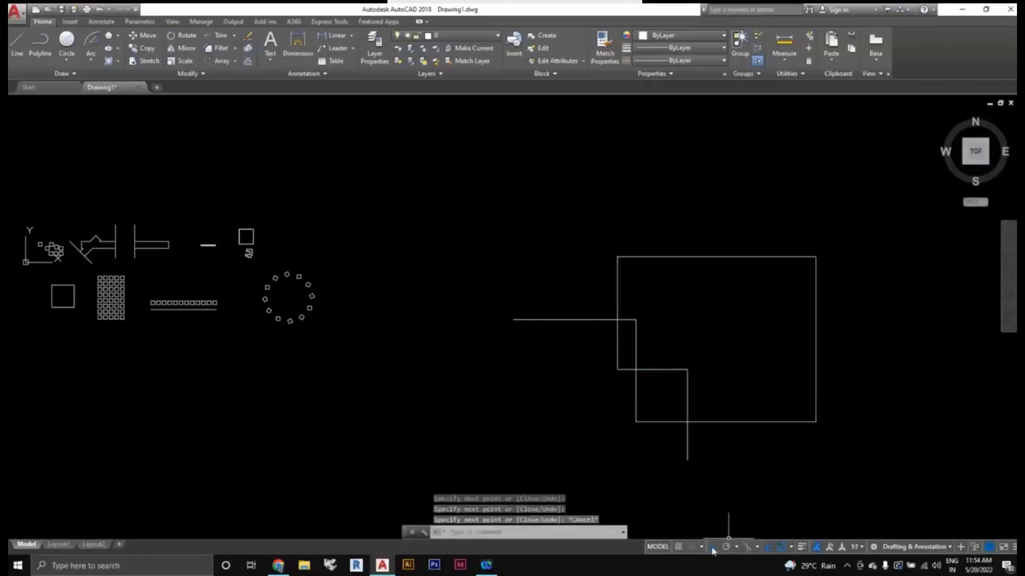
# Step: Switch off Ortho mode and switch on polar tracking
pyautogui.click(713, 548)
pyautogui.scroll(-4, 755, 394)
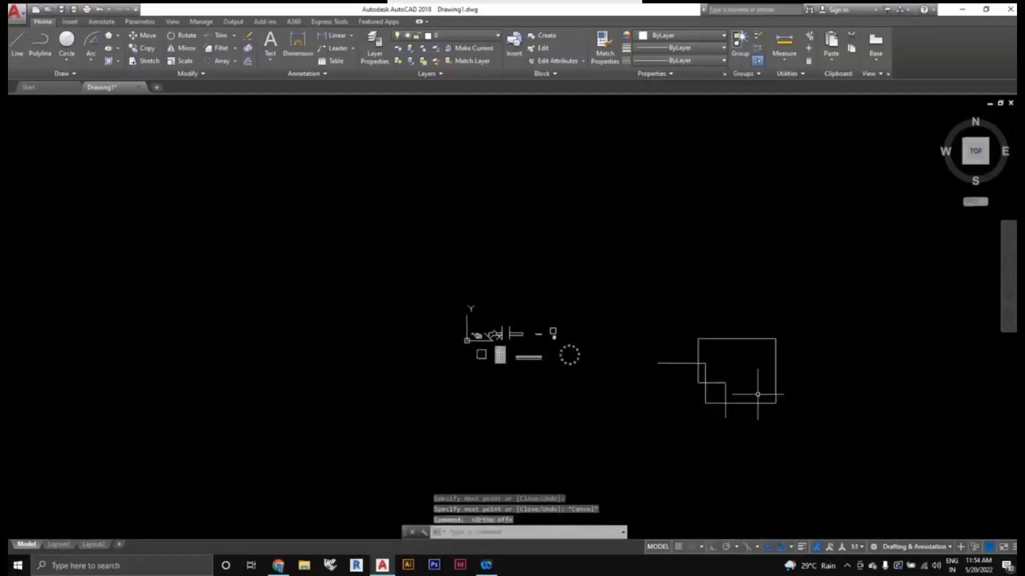
pyautogui.moveTo(755, 395); pyautogui.dragTo(705, 405, button='middle')
pyautogui.scroll(2, 736, 513)
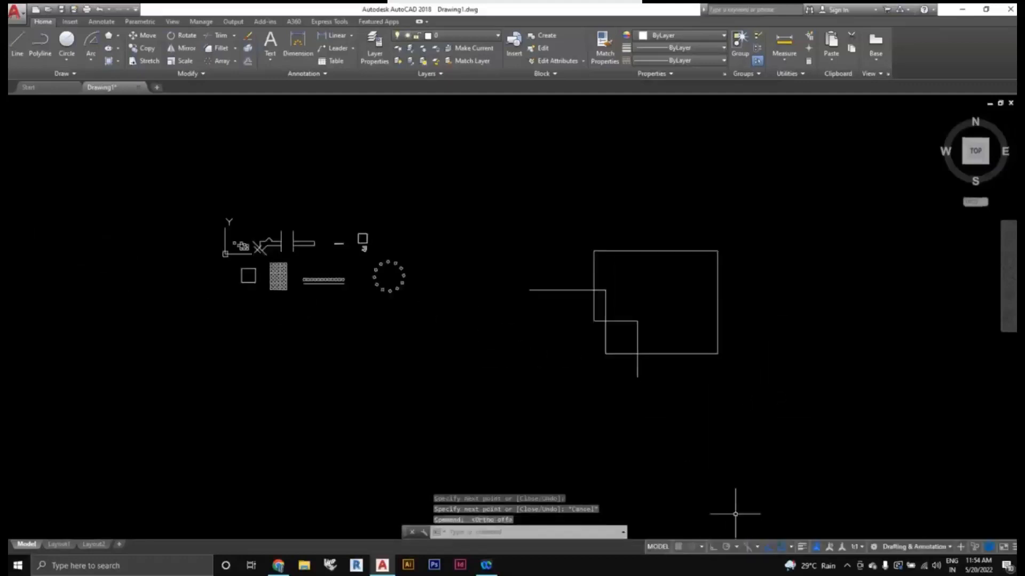
pyautogui.click(727, 547)
# Step: Draw three line segments as an inverted triangle beside the rectangular chain, tracking the first side at 135° and the second horizontally
pyautogui.scroll(-2, 697, 316)
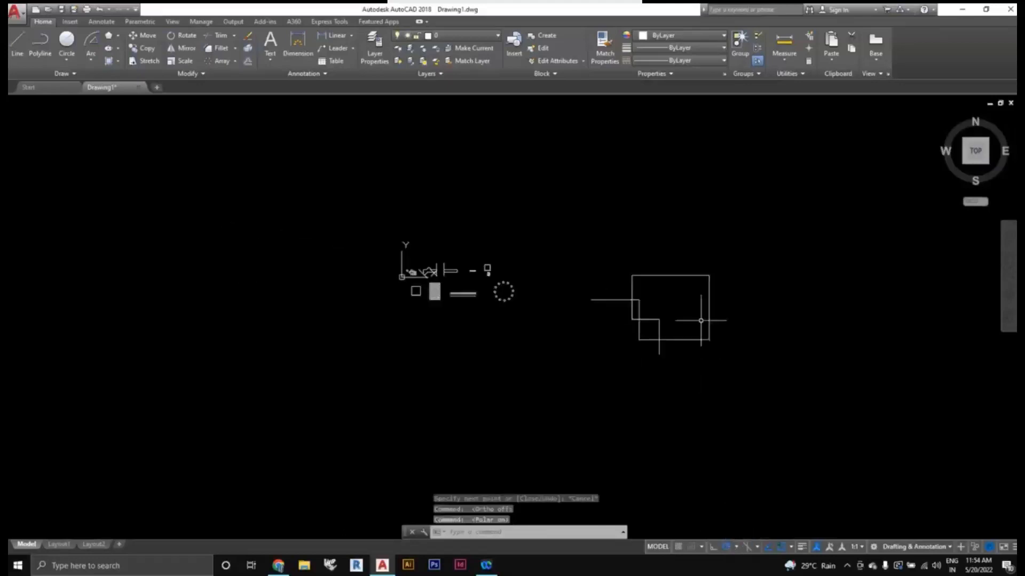
pyautogui.moveTo(713, 329); pyautogui.dragTo(598, 348, button='middle')
pyautogui.write('l')
pyautogui.press('Return')
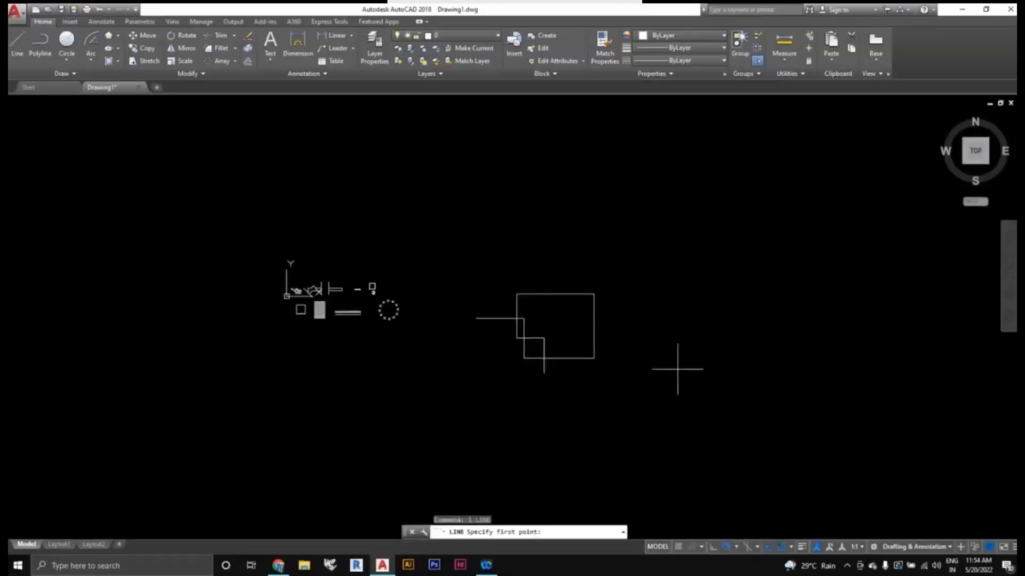
pyautogui.moveTo(677, 366); pyautogui.dragTo(607, 346, button='middle')
pyautogui.scroll(2, 608, 346)
pyautogui.click(603, 352)
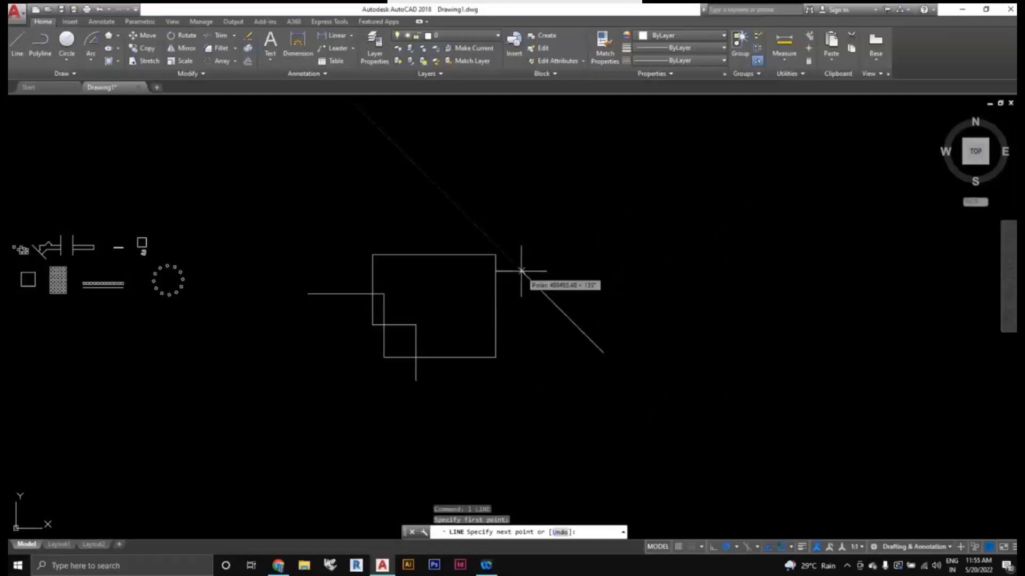
pyautogui.click(521, 271)
pyautogui.click(693, 271)
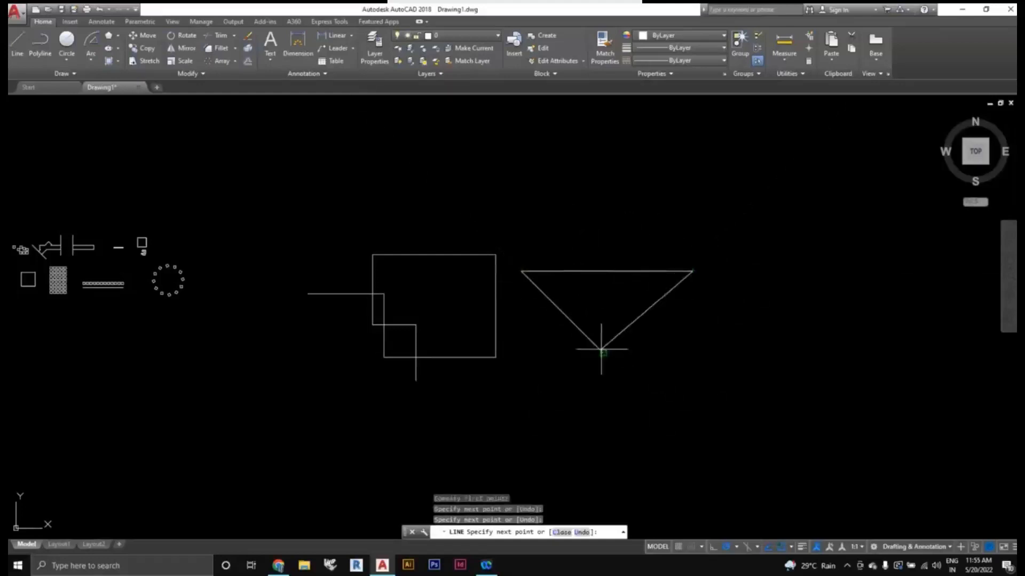
pyautogui.scroll(5, 602, 349)
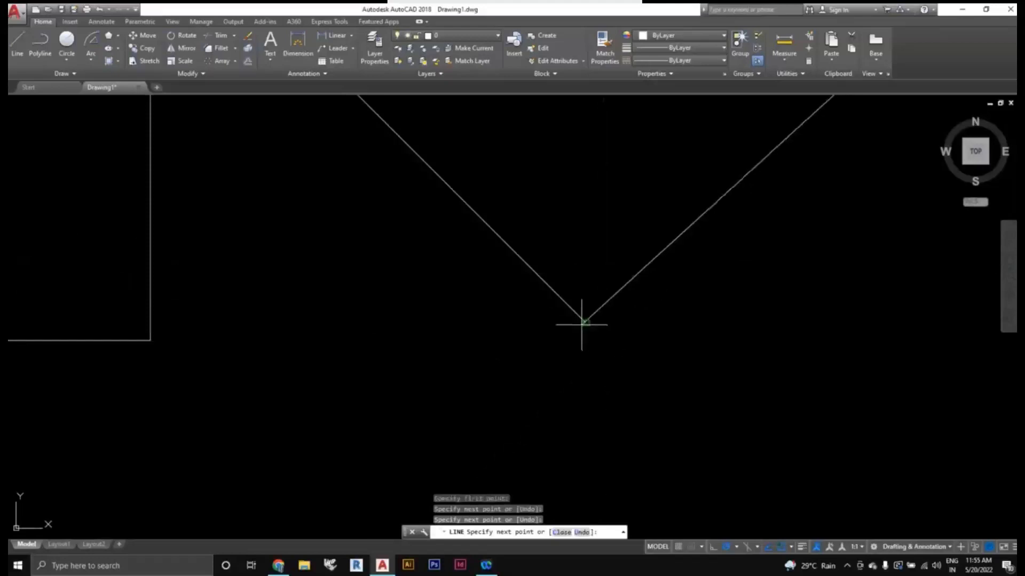
pyautogui.scroll(-5, 581, 325)
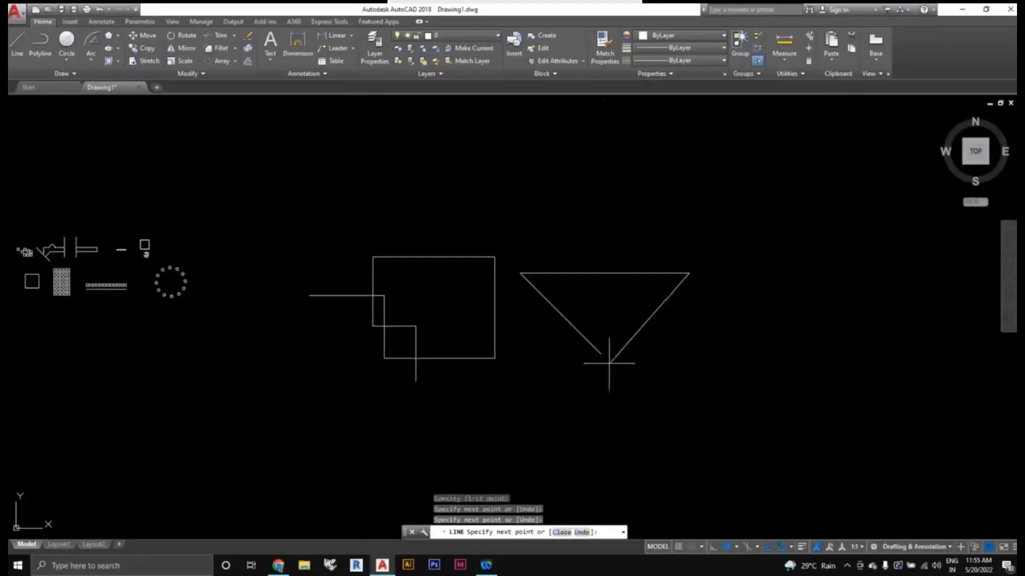
pyautogui.click(604, 358)
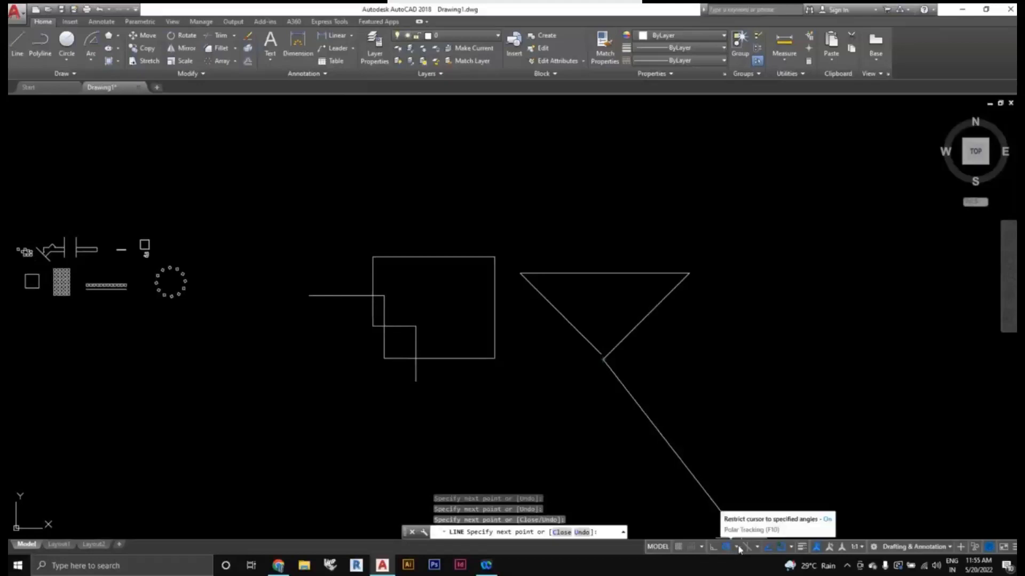
# Step: Examine the available polar tracking angles and the list of object snap modes
pyautogui.click(737, 548)
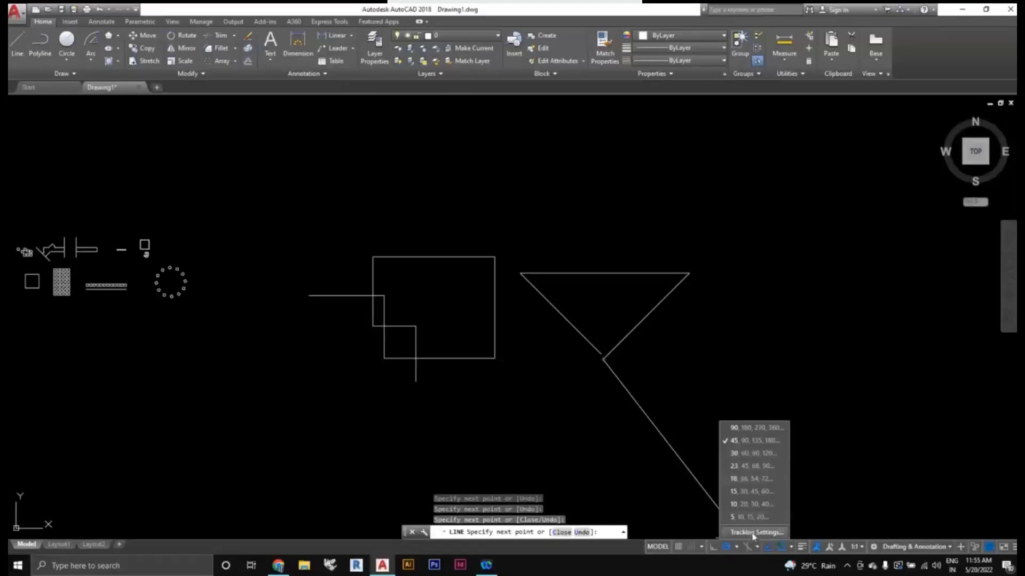
pyautogui.click(570, 21)
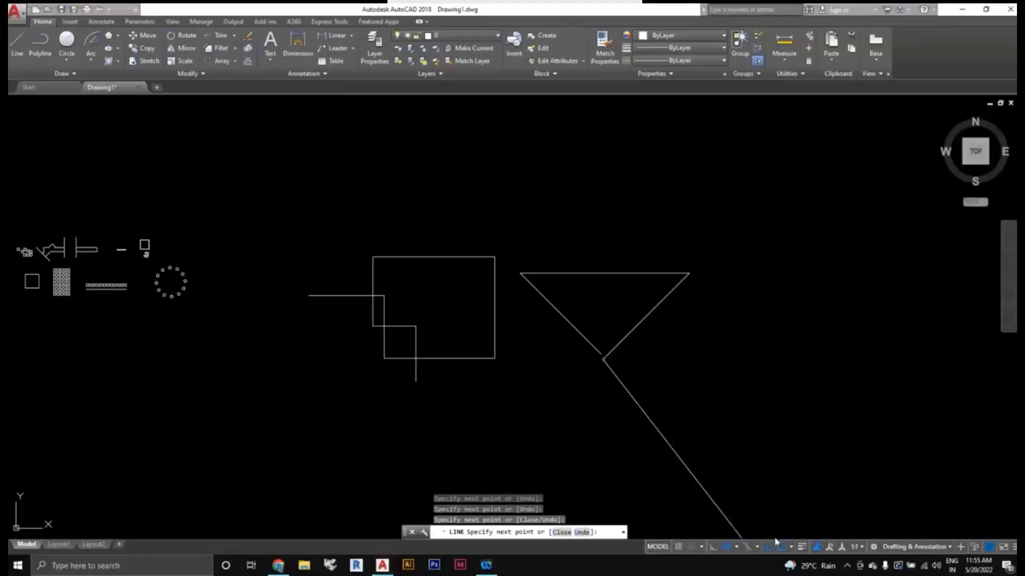
pyautogui.click(791, 547)
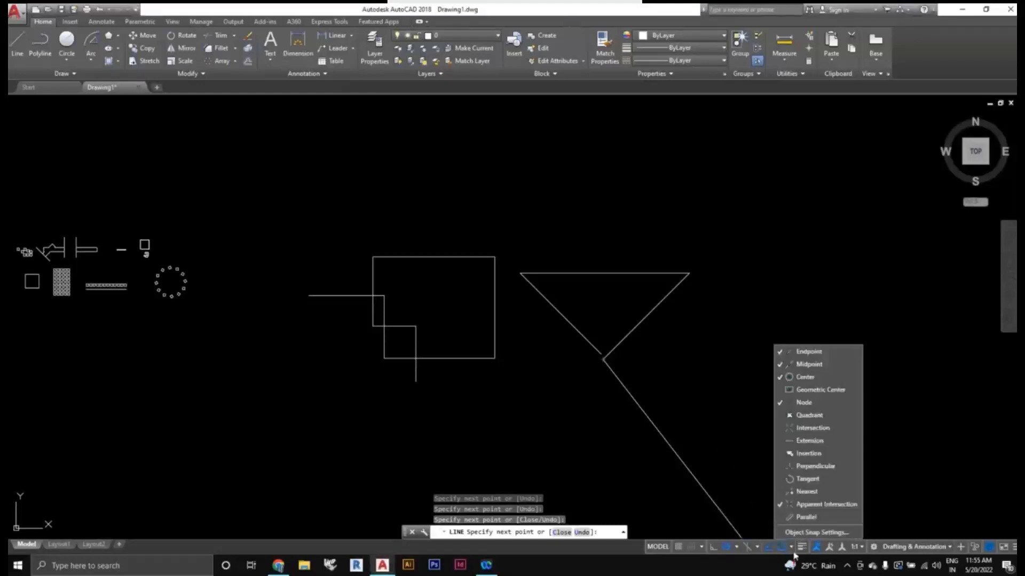
pyautogui.click(736, 549)
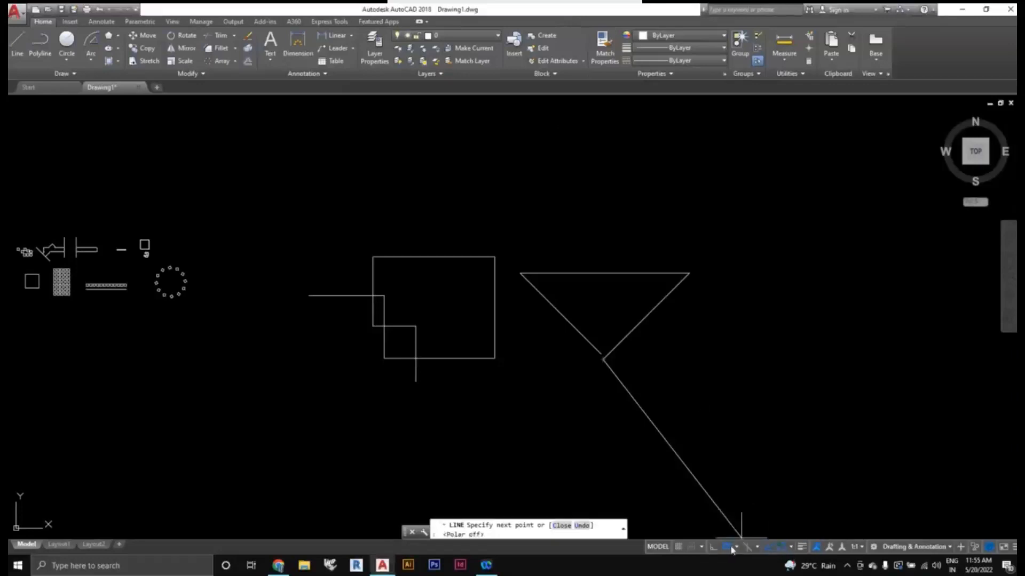
# Step: Set the polar tracking increment angle to 15 in the drafting settings
pyautogui.click(737, 548)
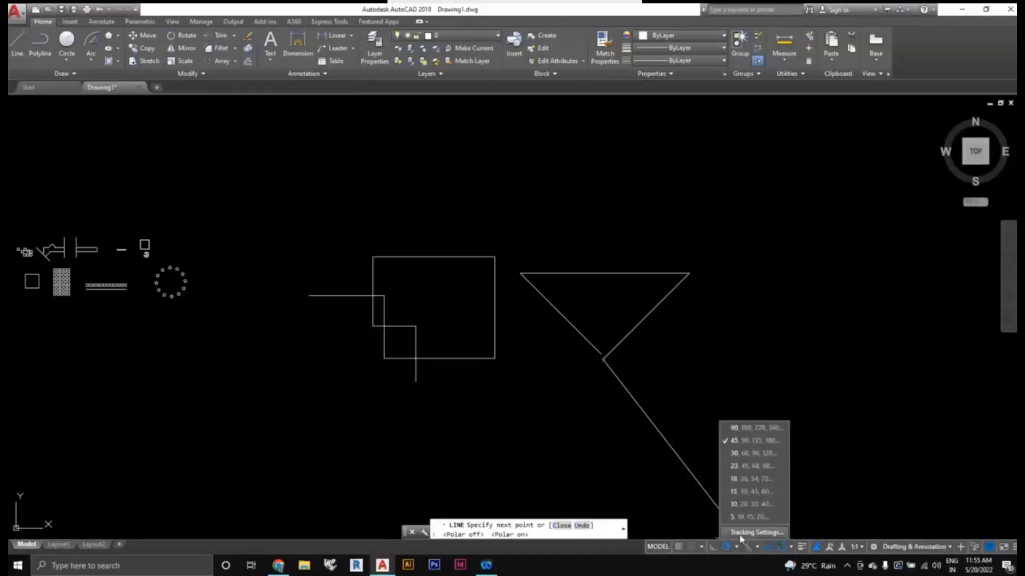
pyautogui.click(747, 532)
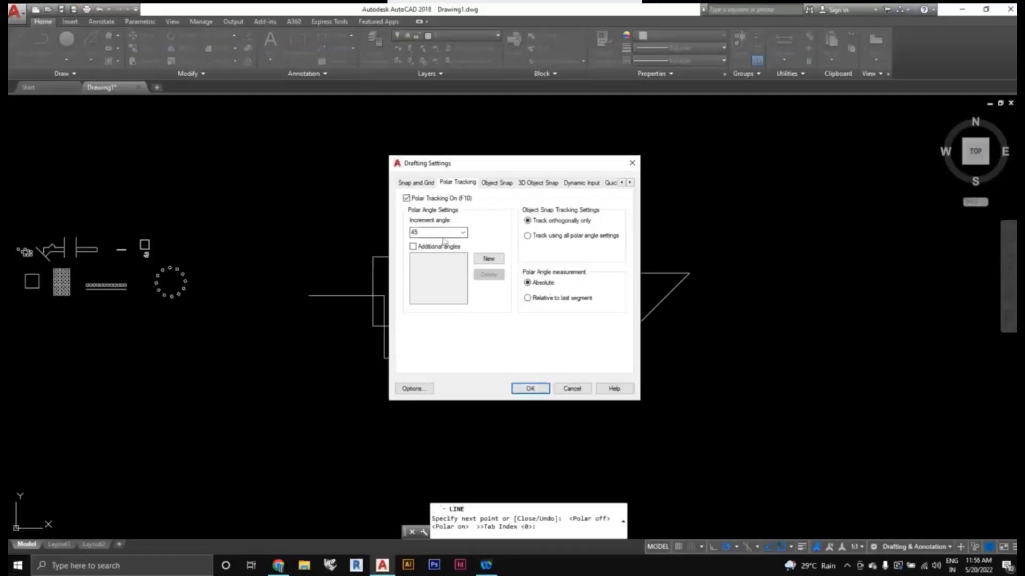
pyautogui.moveTo(431, 235); pyautogui.dragTo(375, 233)
pyautogui.write('15')
pyautogui.click(530, 389)
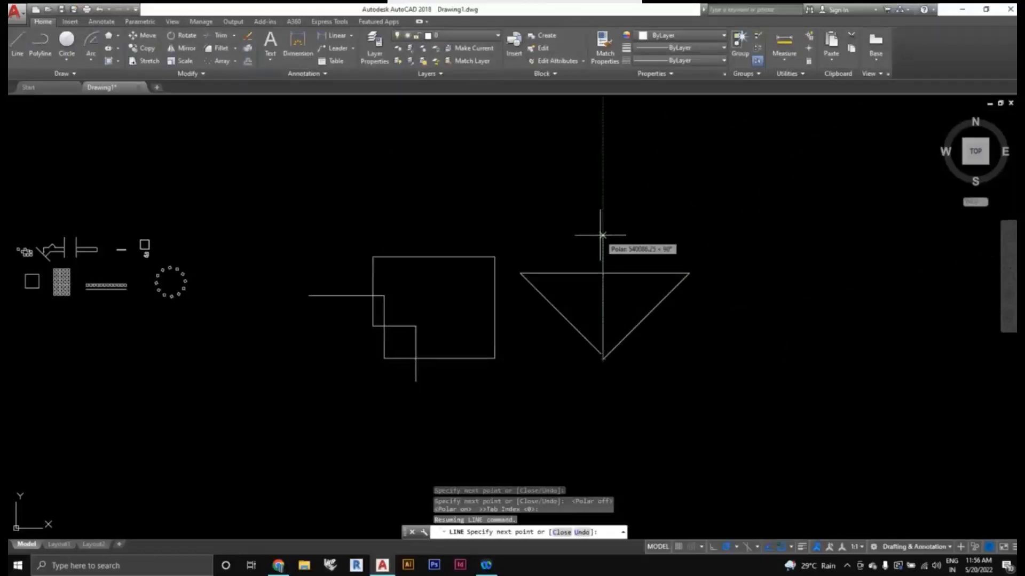
# Step: Set polar tracking to the 45, 90, 135, 180 angles and end the Line command without another segment
pyautogui.click(737, 548)
pyautogui.click(745, 444)
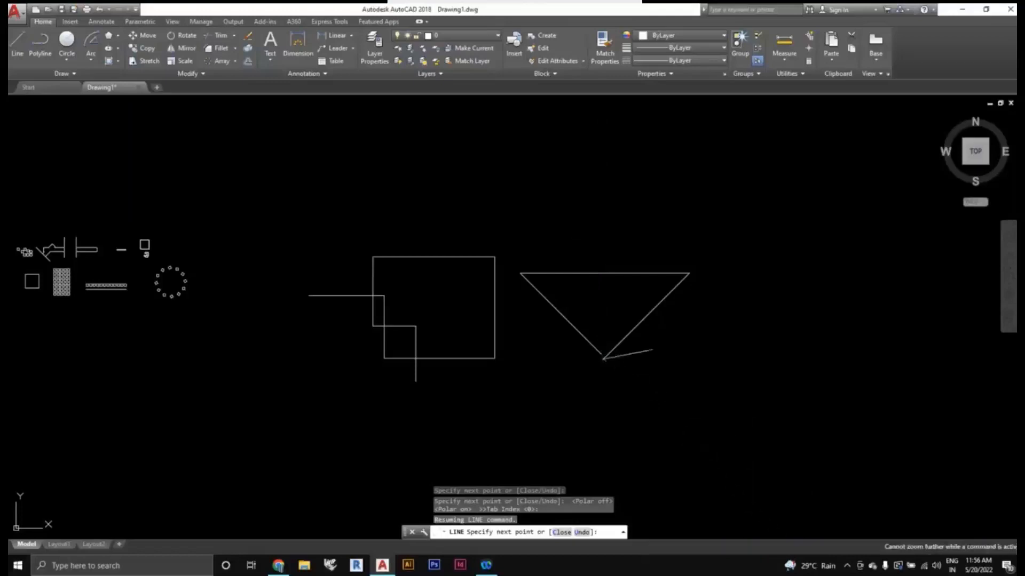
pyautogui.moveTo(673, 349)
pyautogui.mouseDown(button='middle')
pyautogui.moveTo(618, 379)
pyautogui.moveTo(588, 371)
pyautogui.mouseUp(button='middle')
pyautogui.press('Escape')
pyautogui.scroll(-3, 694, 401)
pyautogui.scroll(3, 588, 405)
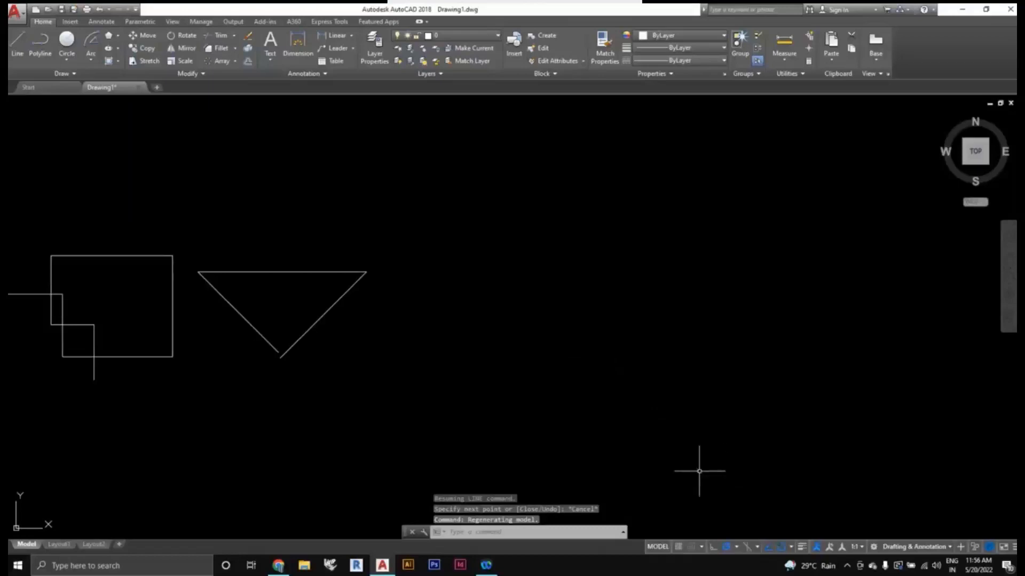
# Step: Turn object snap tracking off and back on
pyautogui.moveTo(722, 503); pyautogui.dragTo(786, 471, button='middle')
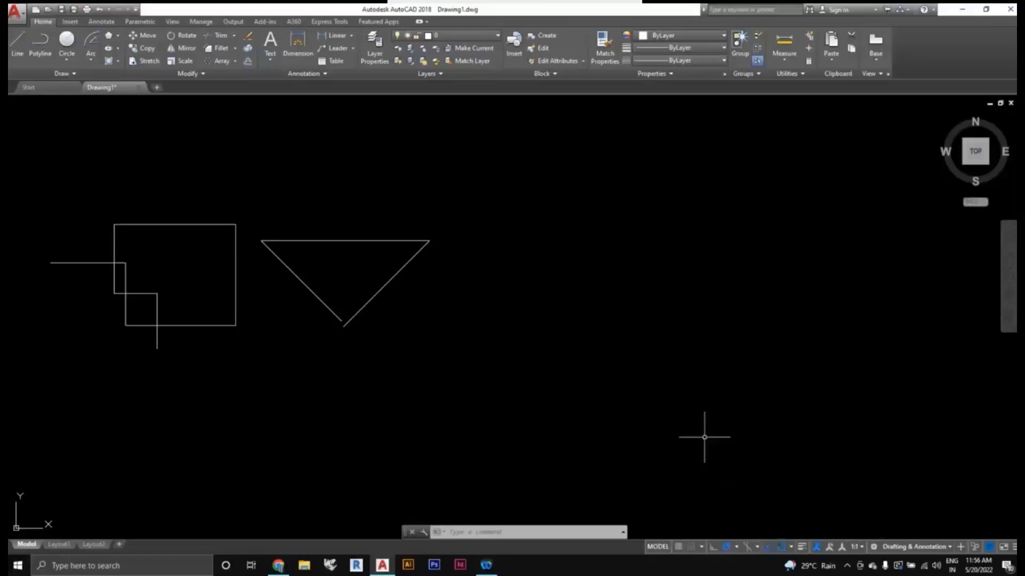
pyautogui.press('F11')
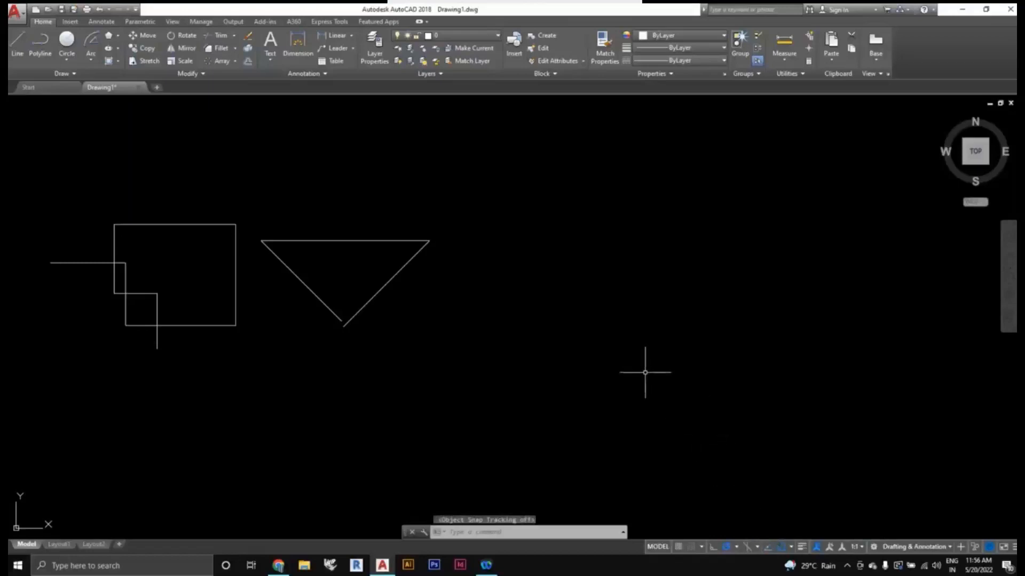
pyautogui.press('F11')
# Step: Draw a single long vertical line in the empty area beside the inverted triangle
pyautogui.scroll(-2, 602, 348)
pyautogui.moveTo(601, 348)
pyautogui.mouseDown(button='middle')
pyautogui.moveTo(609, 380)
pyautogui.moveTo(656, 367)
pyautogui.moveTo(632, 381)
pyautogui.moveTo(622, 366)
pyautogui.moveTo(614, 375)
pyautogui.mouseUp(button='middle')
pyautogui.scroll(2, 622, 386)
pyautogui.write('l')
pyautogui.press('Return')
pyautogui.click(525, 336)
pyautogui.click(540, 222)
pyautogui.press('Escape')
pyautogui.scroll(4, 552, 266)
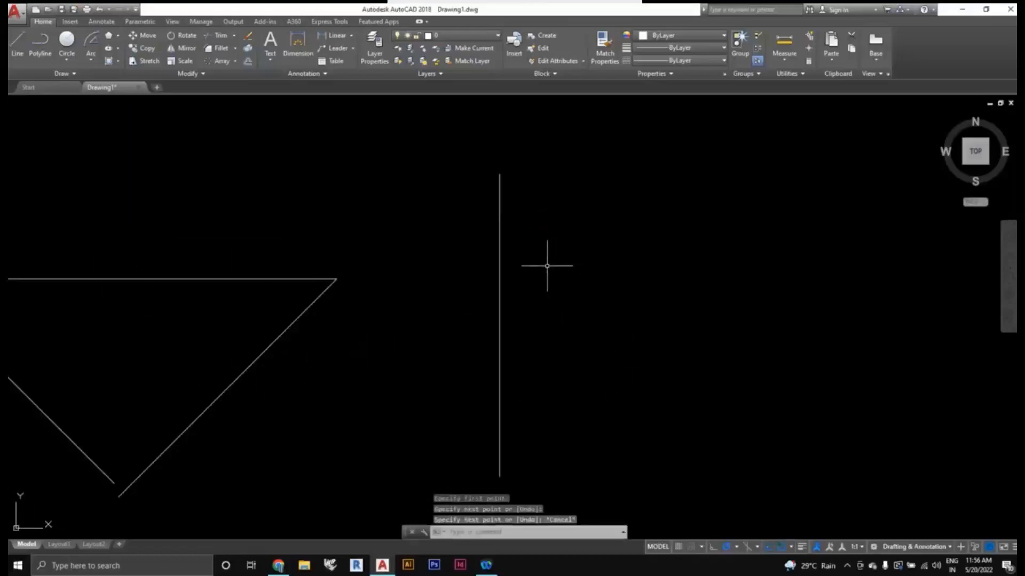
# Step: With the Line command active, compare tracking from the vertical line's upper endpoint with object snap tracking off and on again
pyautogui.write('l')
pyautogui.press('Return')
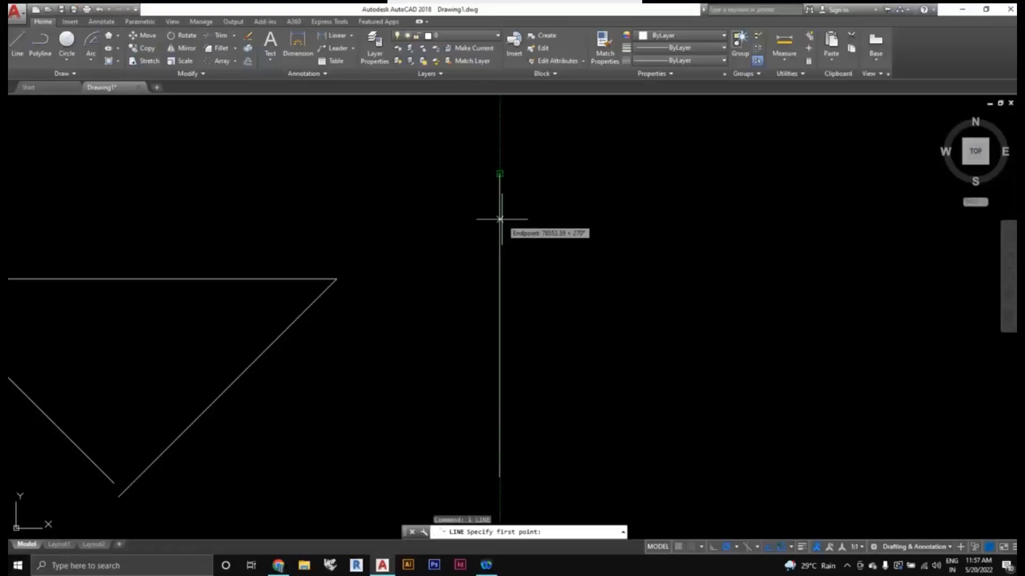
pyautogui.scroll(4, 507, 211)
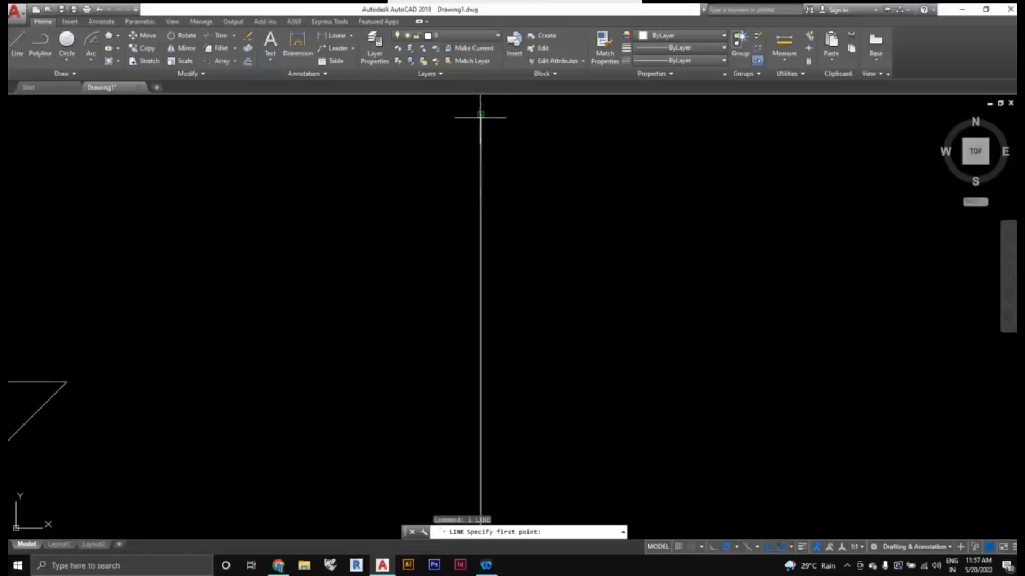
pyautogui.scroll(-2, 549, 178)
pyautogui.scroll(2, 472, 151)
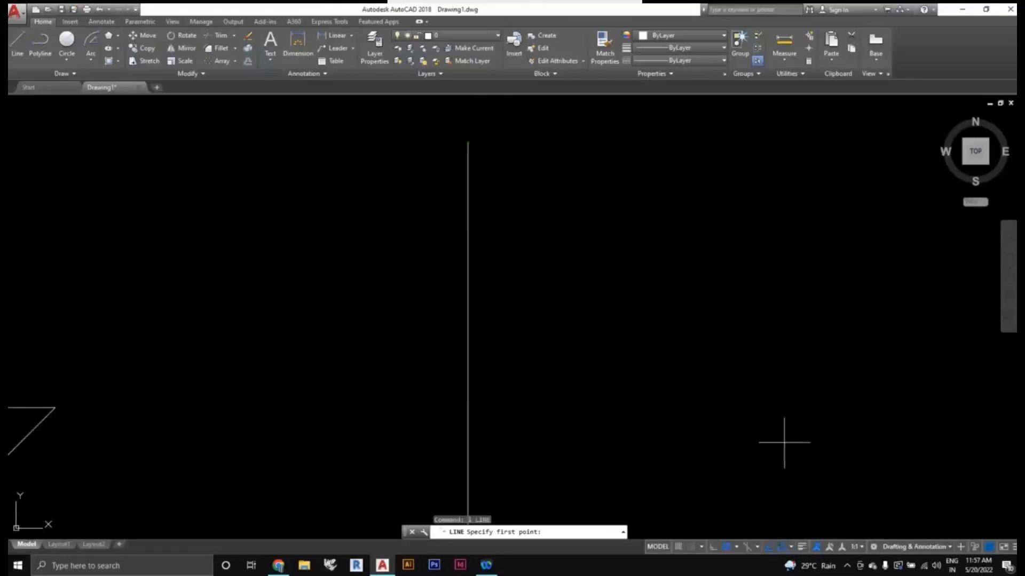
pyautogui.press('F11')
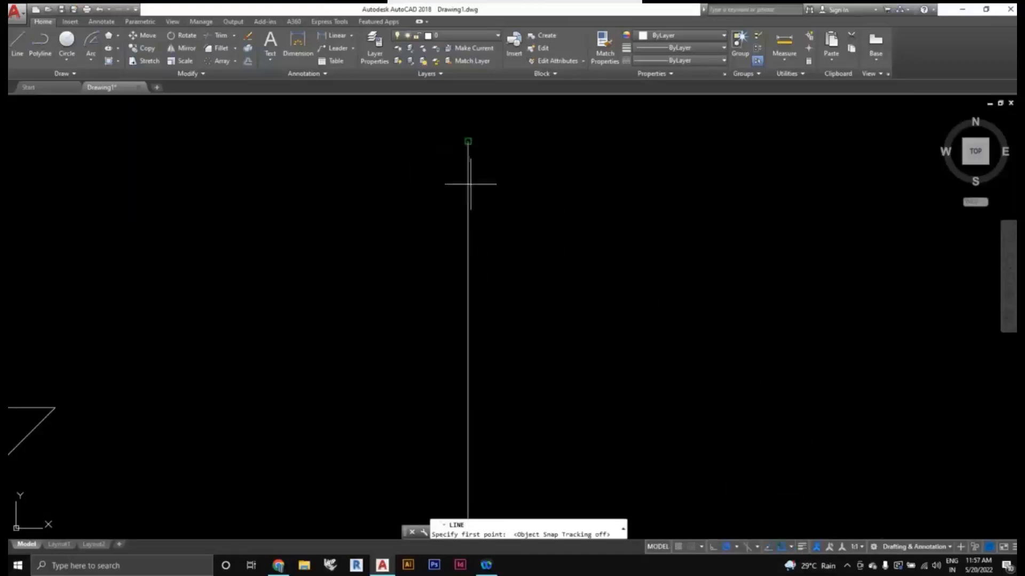
pyautogui.click(768, 548)
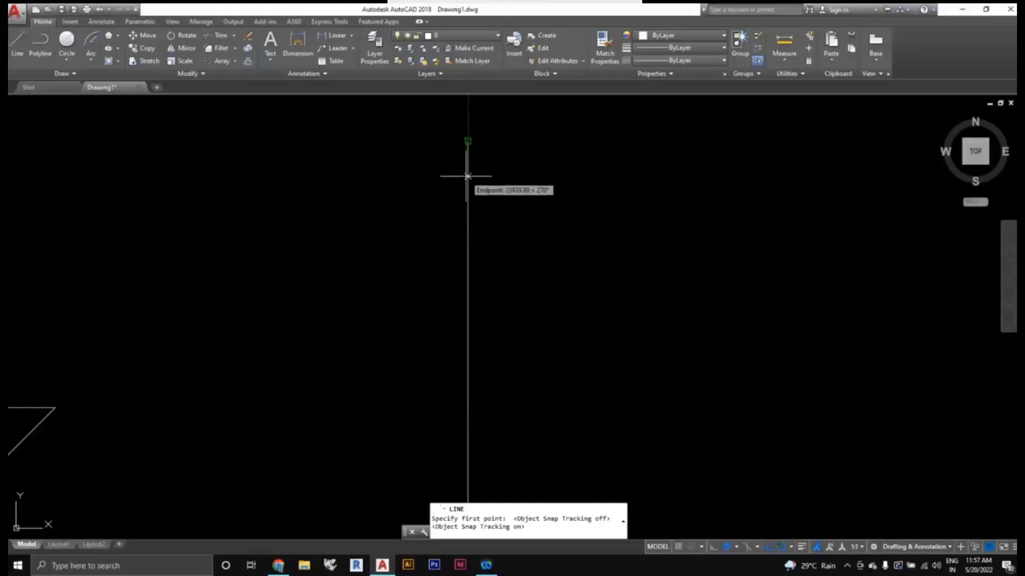
# Step: Start the line 20000 below the vertical line's upper endpoint using object snap tracking and draw a short horizontal segment to its right
pyautogui.write('20000')
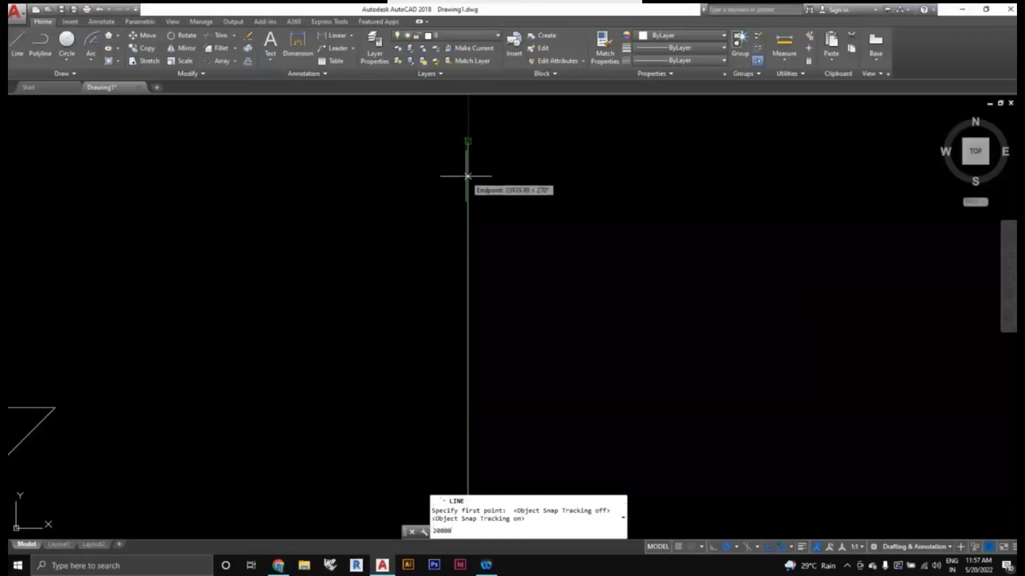
pyautogui.press('Return')
pyautogui.scroll(-2, 558, 192)
pyautogui.moveTo(559, 193); pyautogui.dragTo(551, 262, button='middle')
pyautogui.scroll(3, 550, 262)
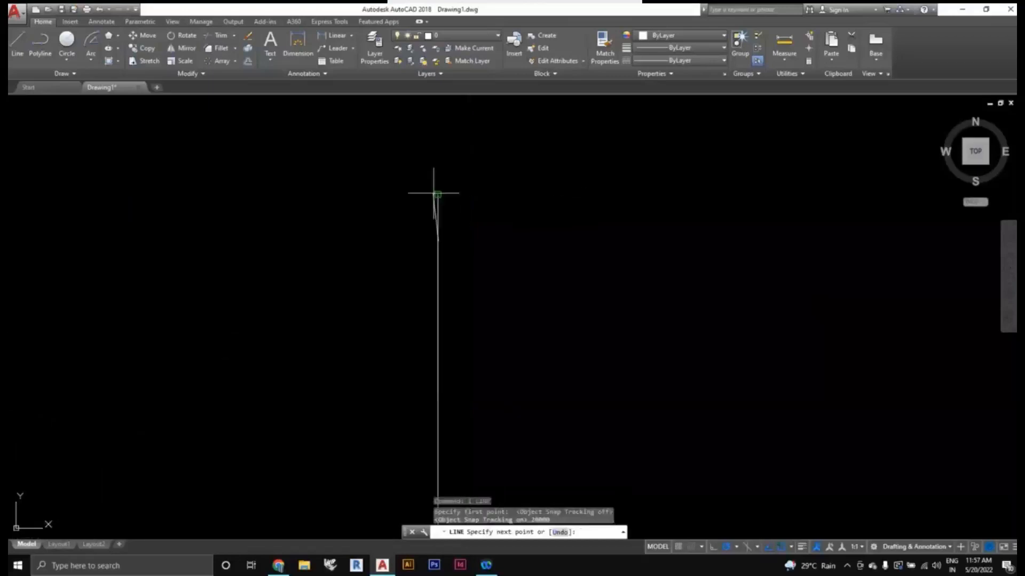
pyautogui.click(437, 244)
pyautogui.click(601, 238)
pyautogui.scroll(-4, 533, 283)
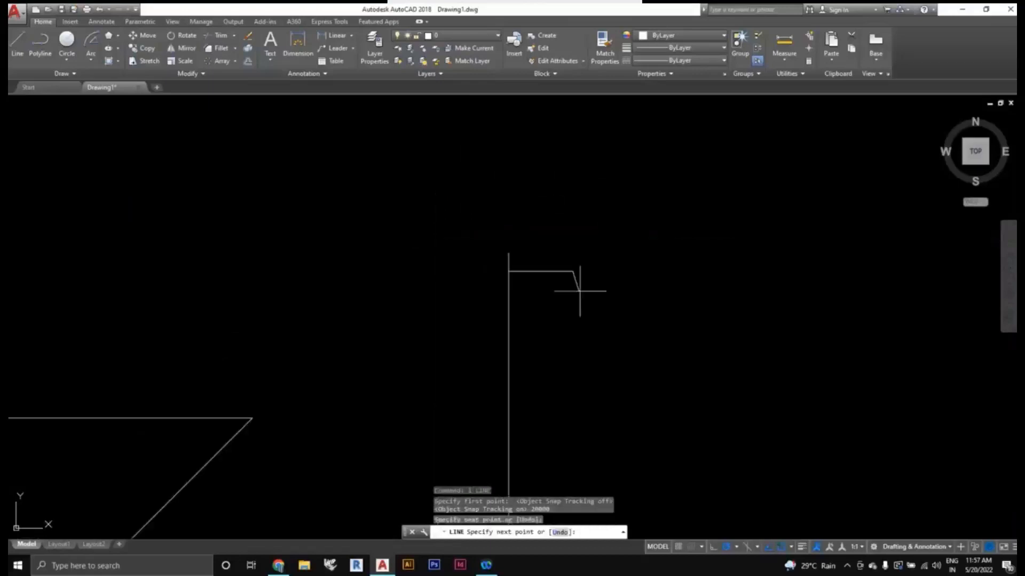
pyautogui.press('Escape')
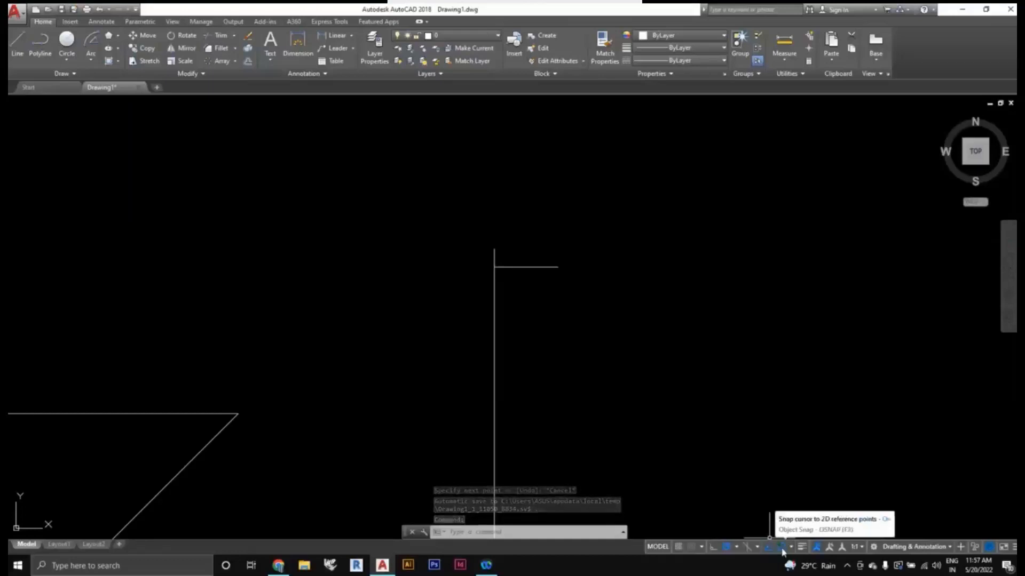
# Step: Examine the list of available object snap modes
pyautogui.scroll(-2, 702, 319)
pyautogui.moveTo(703, 319); pyautogui.dragTo(630, 313, button='middle')
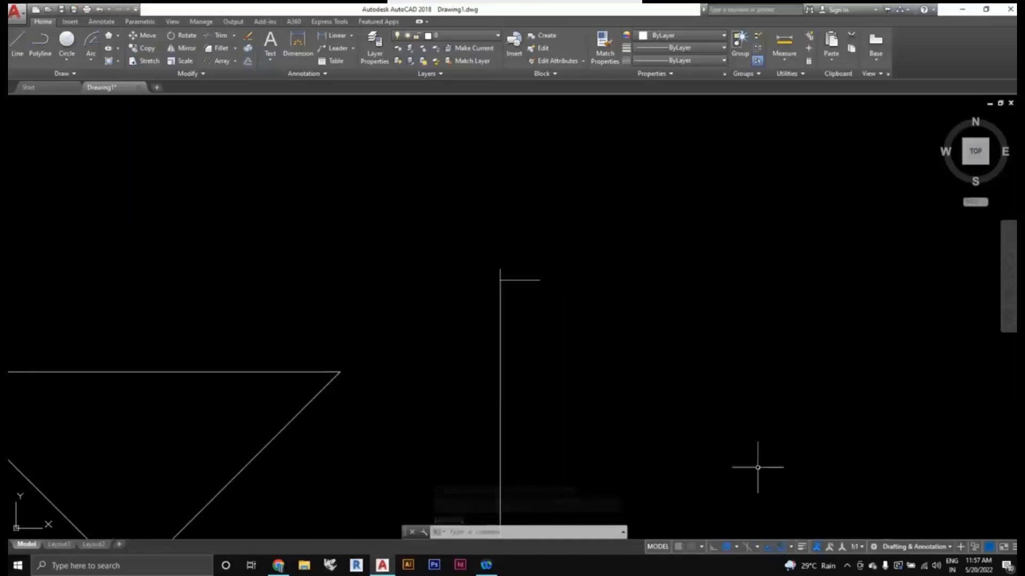
pyautogui.click(790, 547)
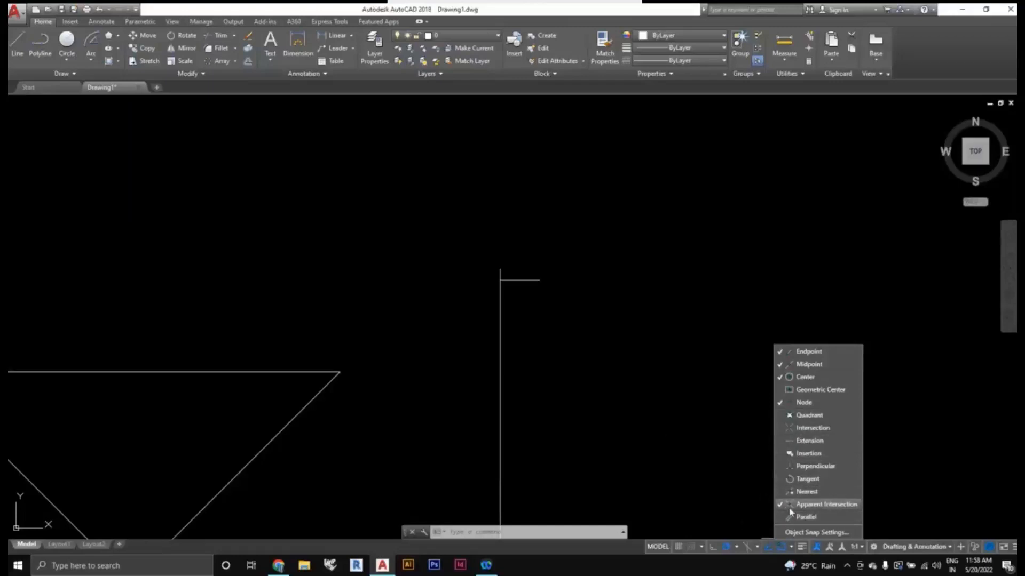
pyautogui.click(620, 409)
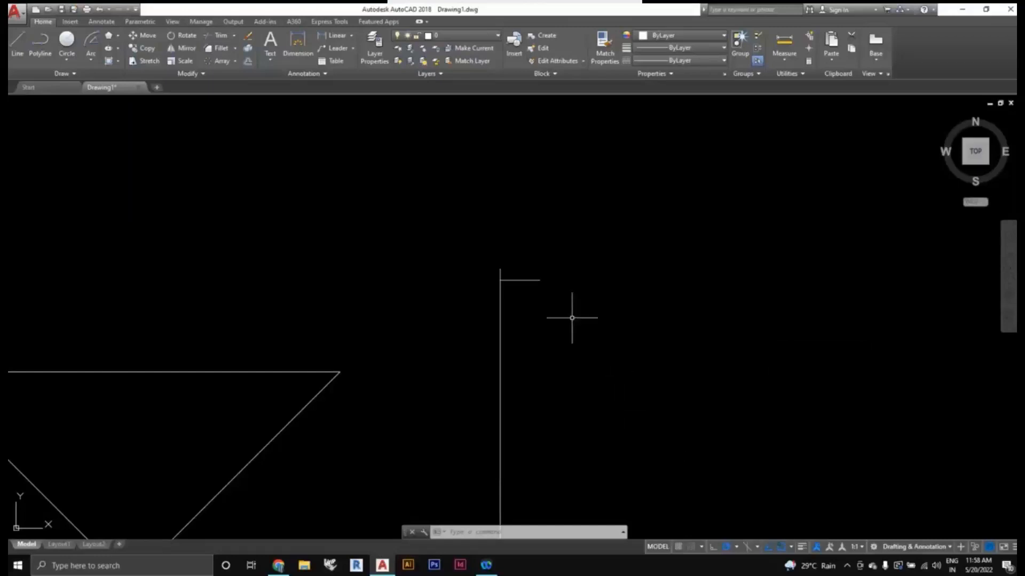
# Step: Inspect the endpoint and midpoint snap markers on the short horizontal segment with the Line command active
pyautogui.scroll(-3, 567, 320)
pyautogui.scroll(5, 558, 326)
pyautogui.scroll(5, 559, 319)
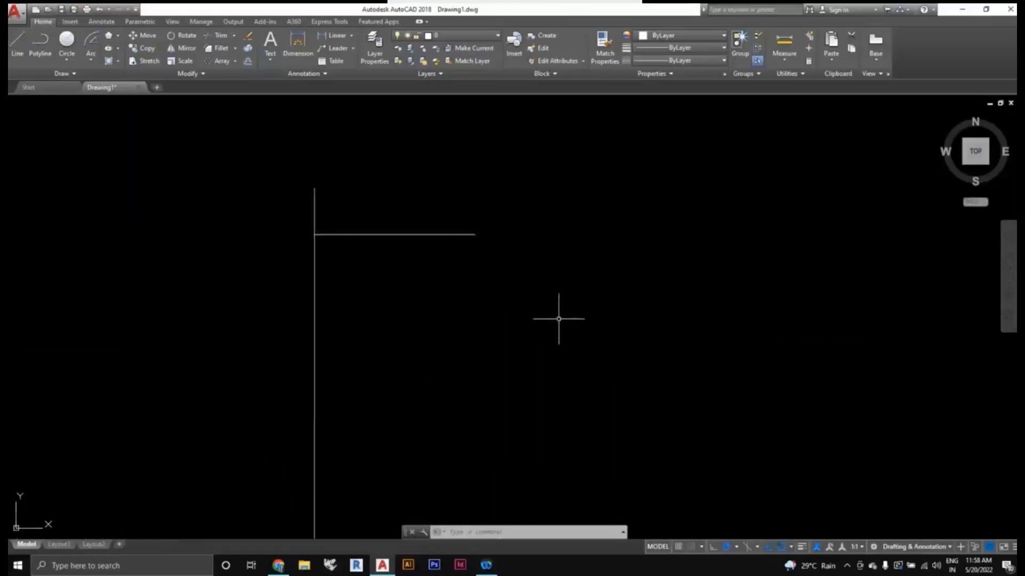
pyautogui.scroll(-2, 490, 261)
pyautogui.moveTo(489, 261); pyautogui.dragTo(545, 361, button='middle')
pyautogui.scroll(2, 545, 358)
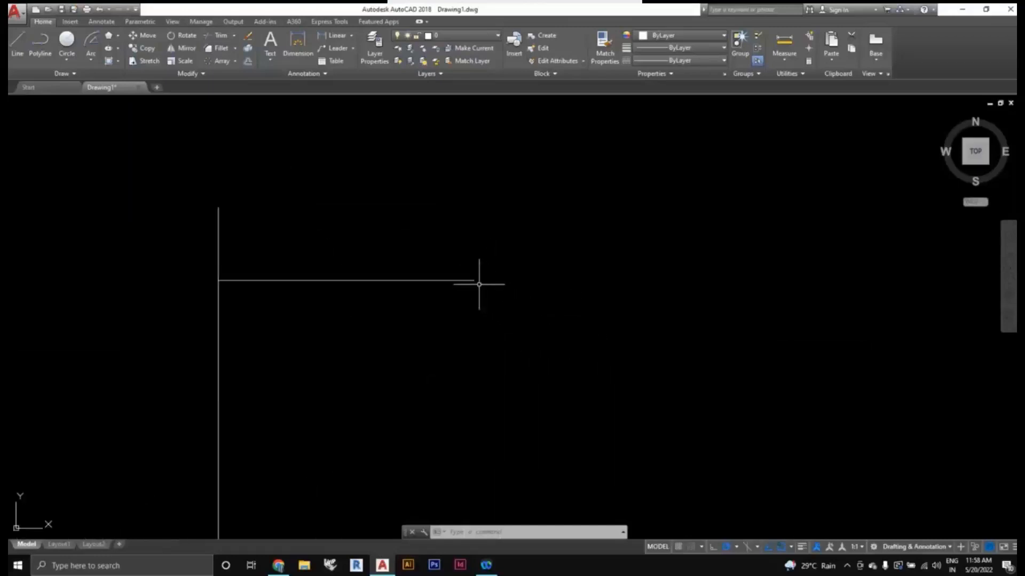
pyautogui.scroll(-2, 505, 305)
pyautogui.moveTo(530, 321); pyautogui.dragTo(539, 324, button='middle')
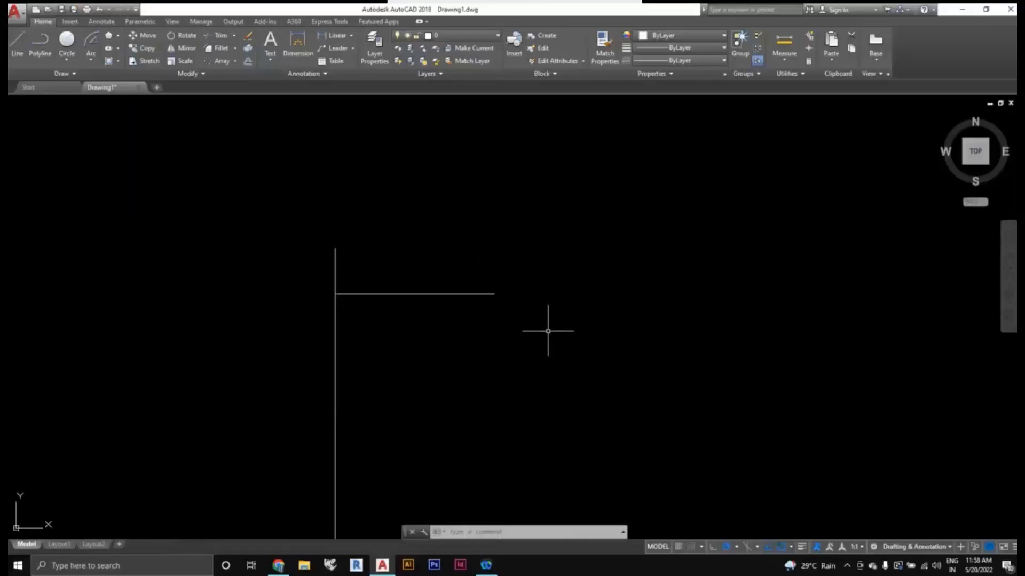
pyautogui.write('l')
pyautogui.press('Return')
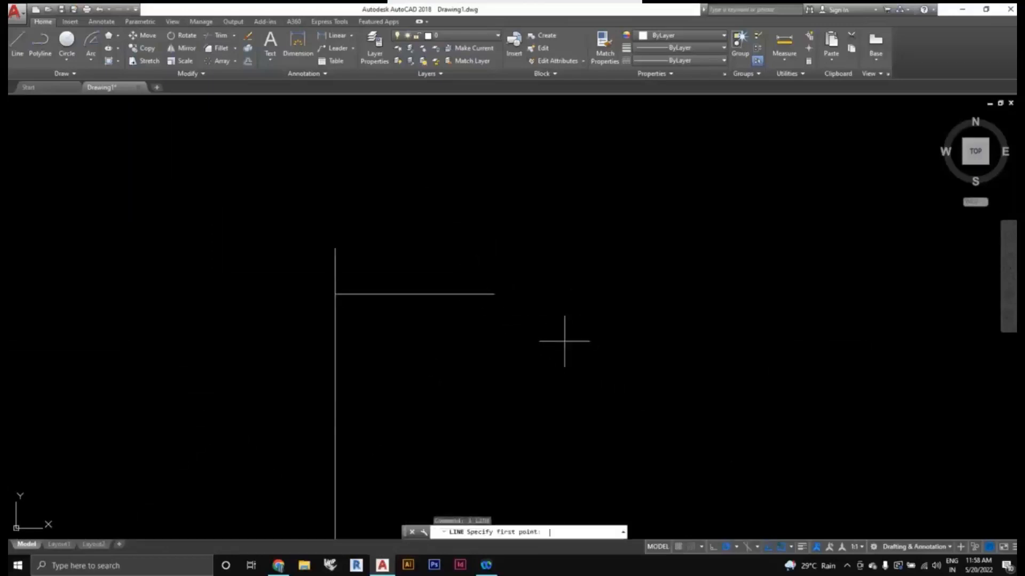
pyautogui.scroll(3, 544, 304)
pyautogui.scroll(-2, 529, 303)
pyautogui.moveTo(499, 304); pyautogui.dragTo(507, 295, button='middle')
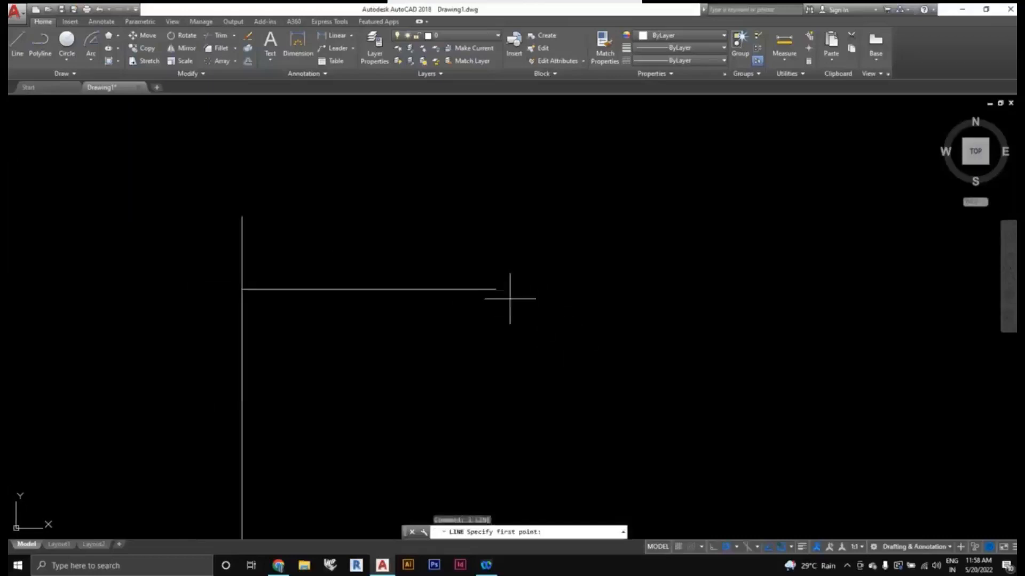
pyautogui.scroll(2, 496, 295)
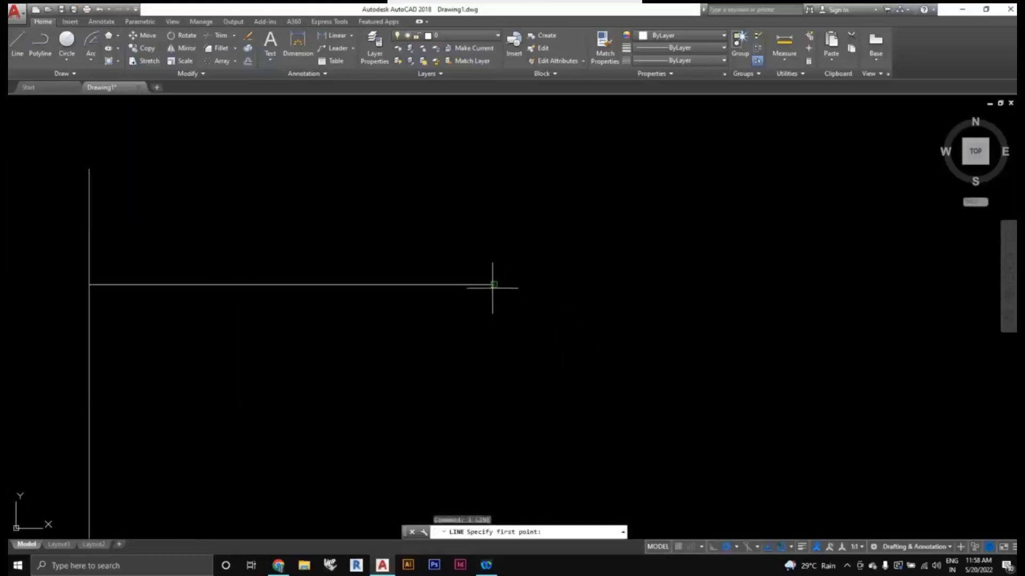
pyautogui.scroll(2, 493, 284)
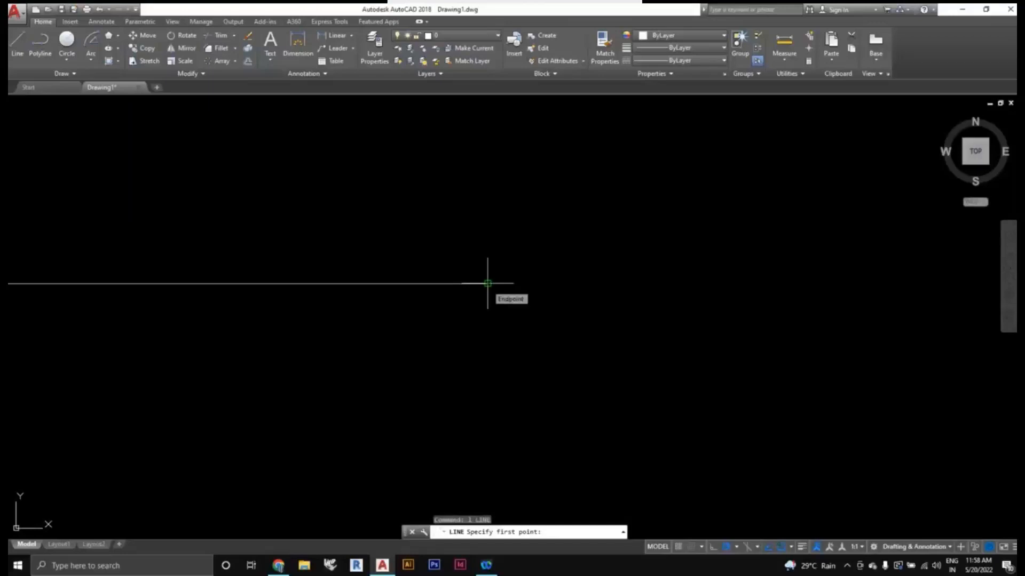
pyautogui.scroll(-1, 487, 283)
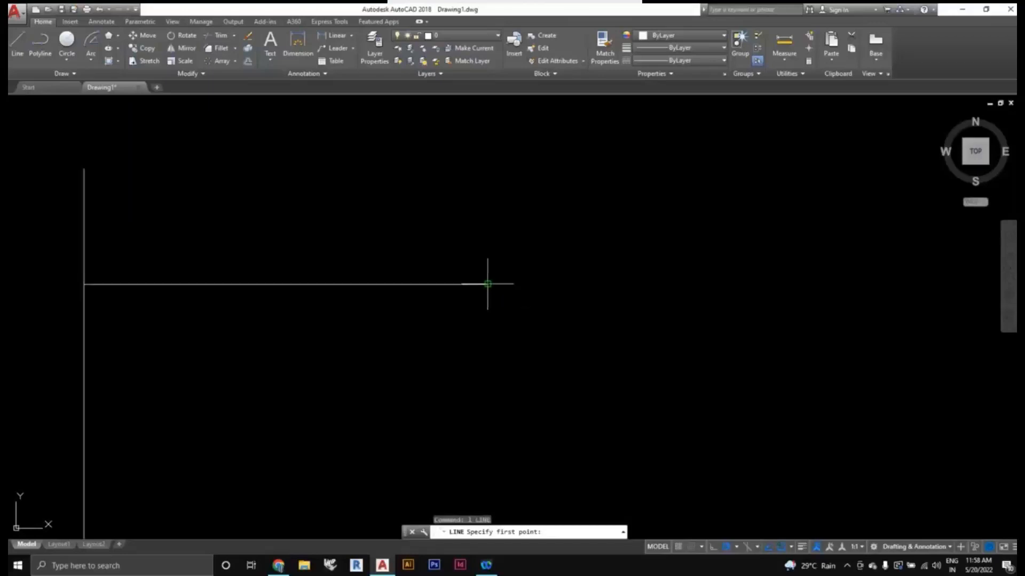
pyautogui.scroll(-2, 487, 284)
pyautogui.moveTo(487, 284); pyautogui.dragTo(516, 284, button='middle')
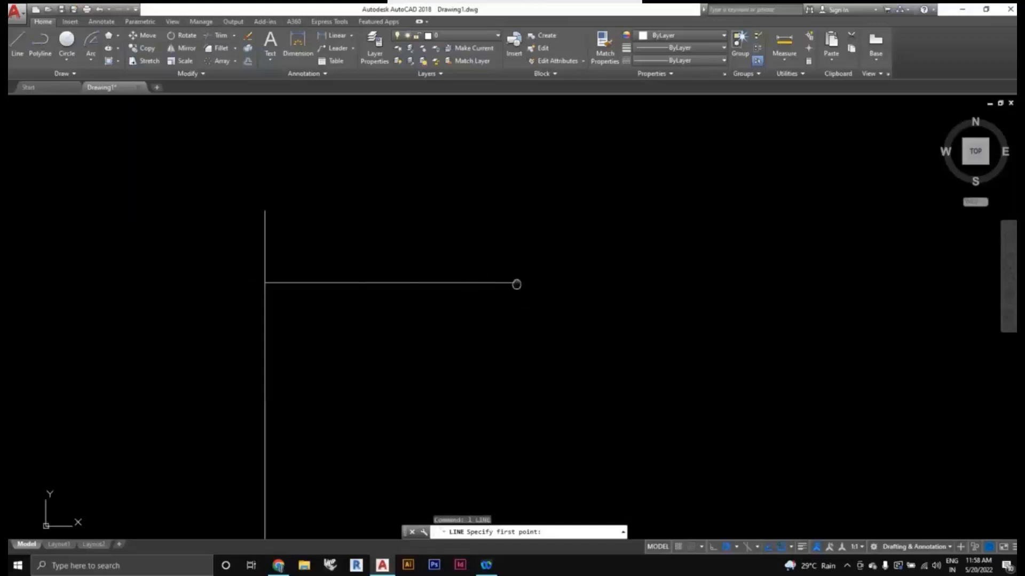
pyautogui.scroll(4, 392, 283)
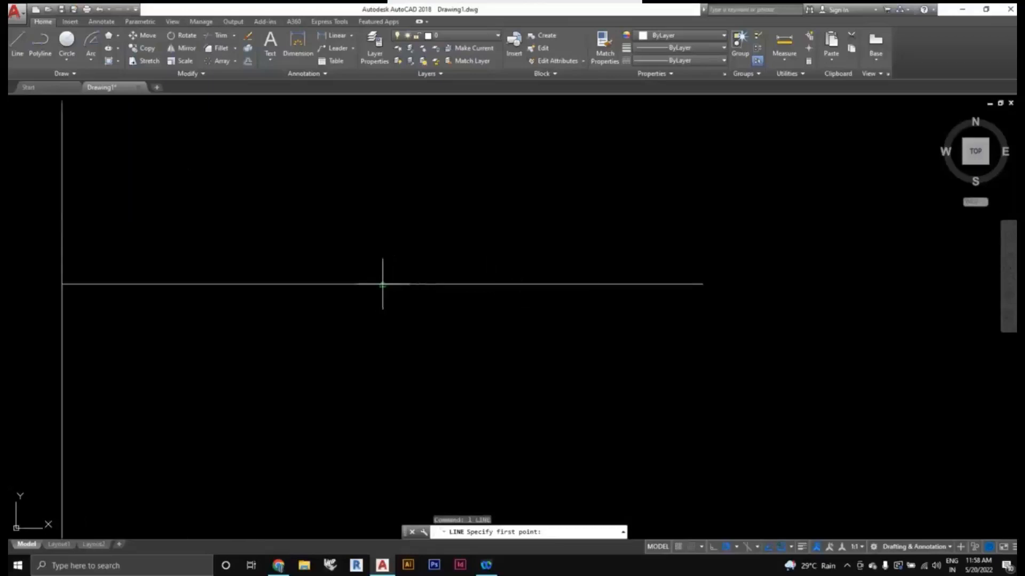
pyautogui.scroll(-2, 403, 309)
pyautogui.moveTo(402, 312); pyautogui.dragTo(518, 309, button='middle')
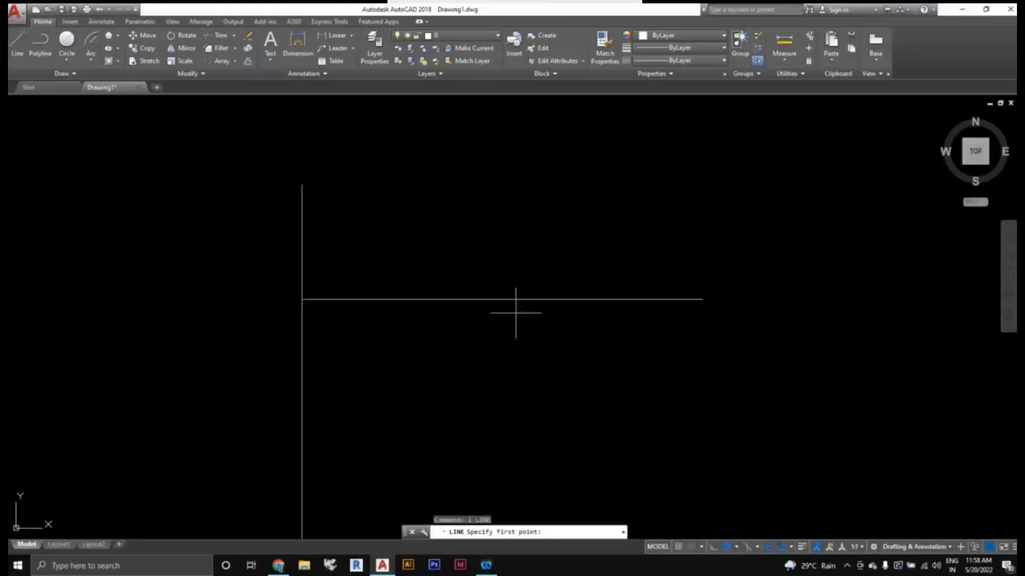
pyautogui.scroll(-4, 336, 320)
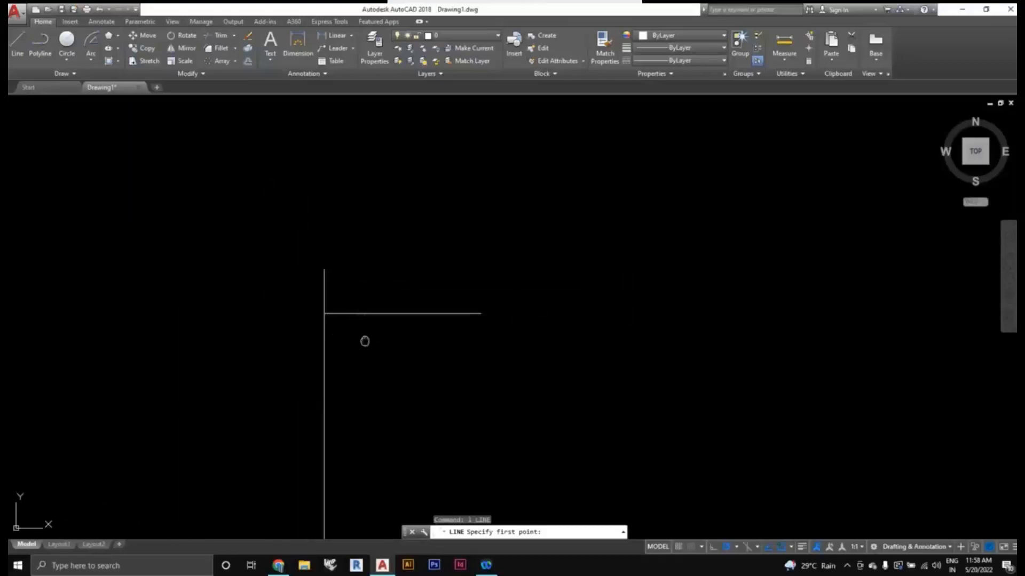
# Step: Start a line below the horizontal segment and try snapping its next point to the vertical line
pyautogui.moveTo(366, 338); pyautogui.dragTo(398, 272, button='middle')
pyautogui.click(436, 305)
pyautogui.scroll(4, 368, 394)
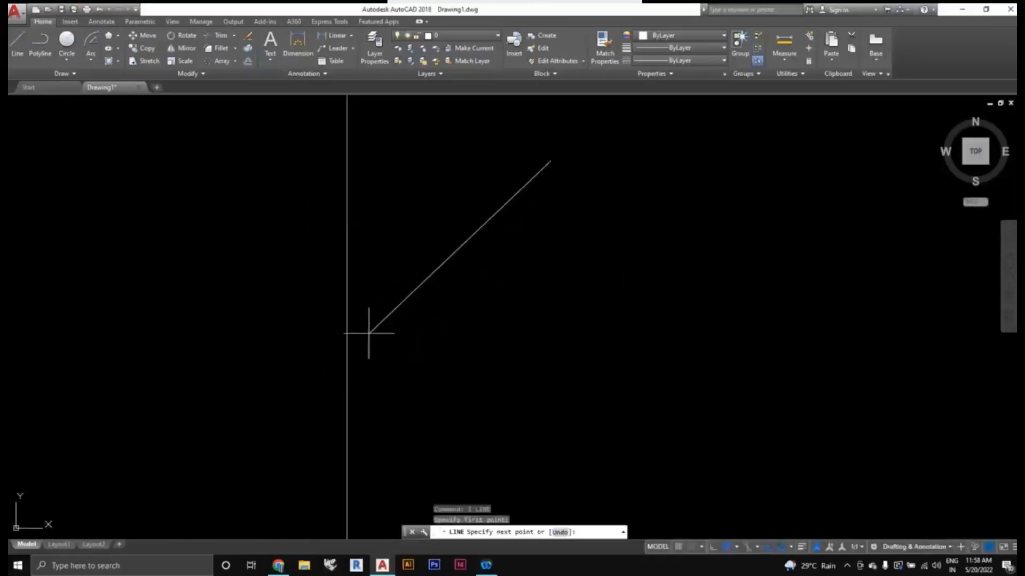
pyautogui.scroll(3, 353, 363)
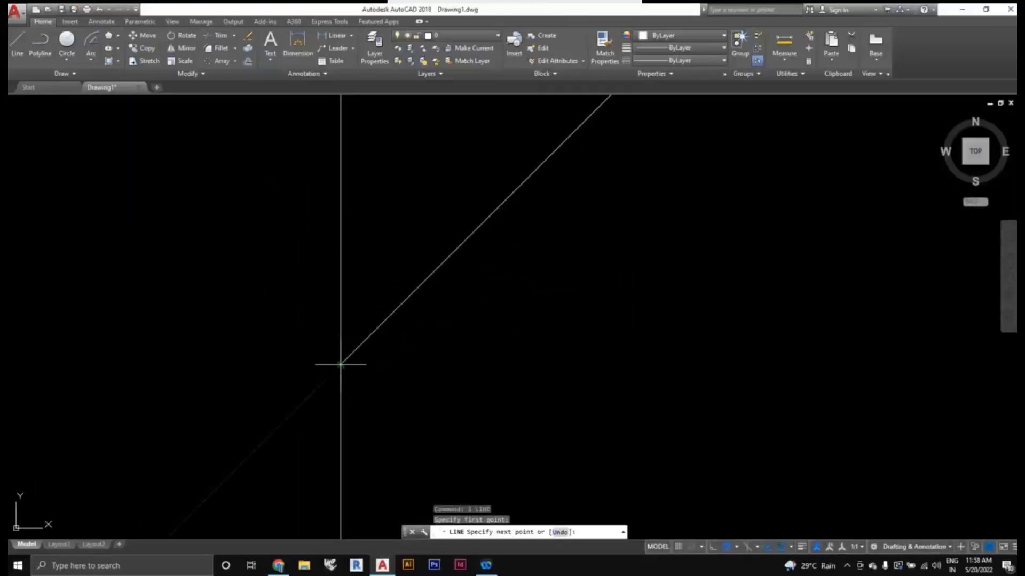
pyautogui.scroll(-3, 354, 360)
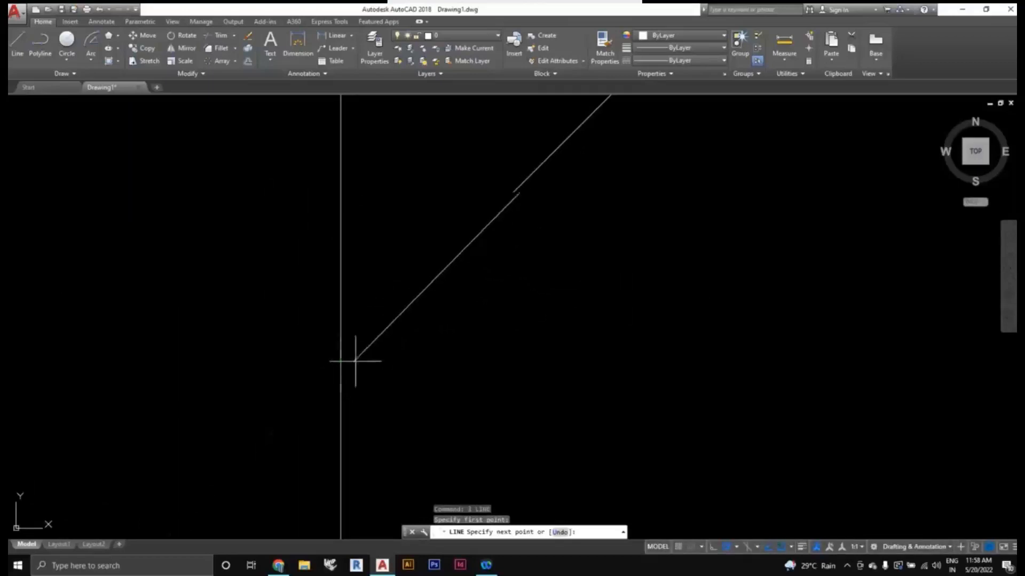
# Step: Turn object snap off, test the pending diagonal line against the vertical line, and cancel the Line command
pyautogui.click(780, 546)
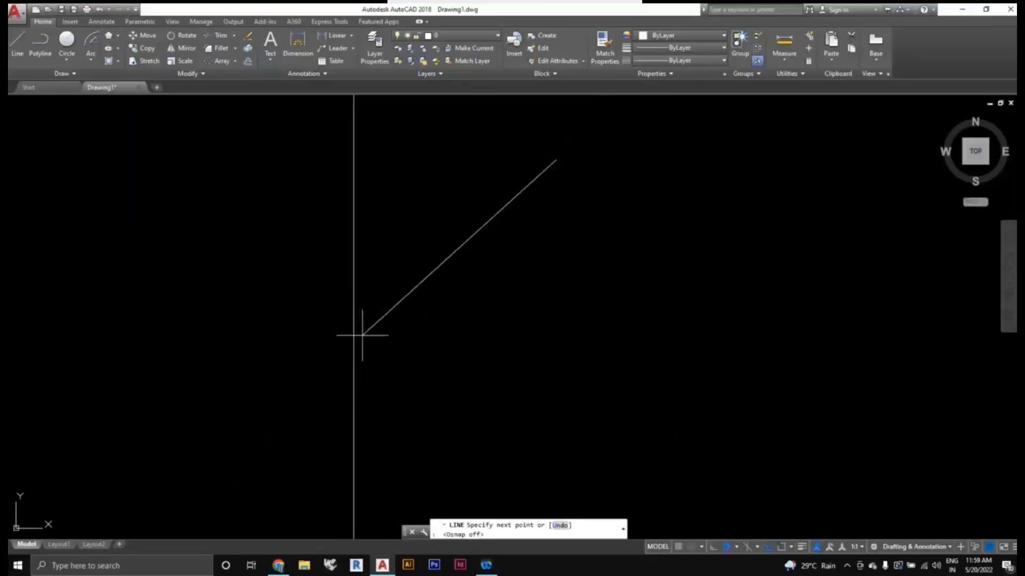
pyautogui.scroll(-4, 355, 363)
pyautogui.moveTo(355, 362); pyautogui.dragTo(338, 384, button='middle')
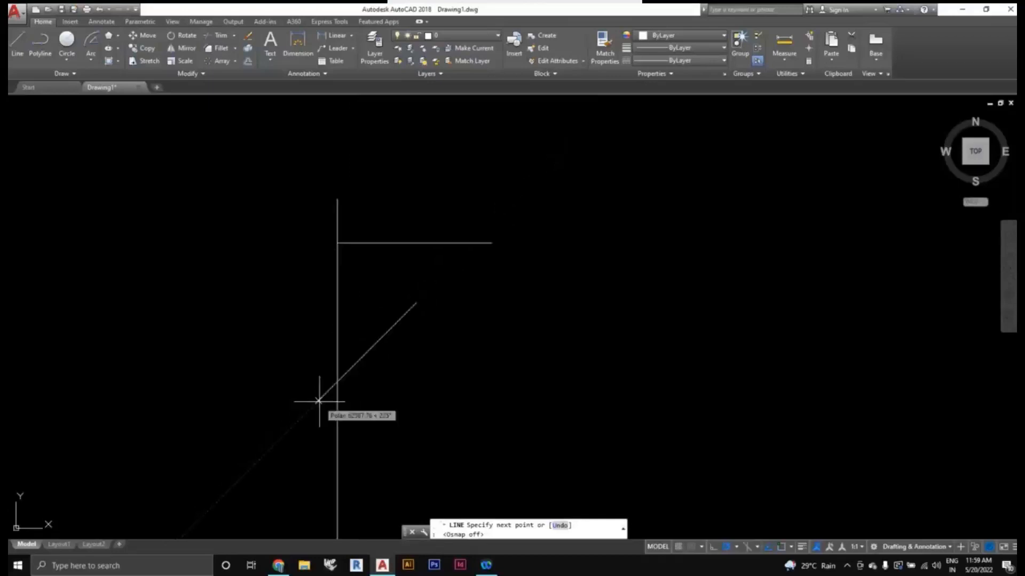
pyautogui.scroll(4, 323, 400)
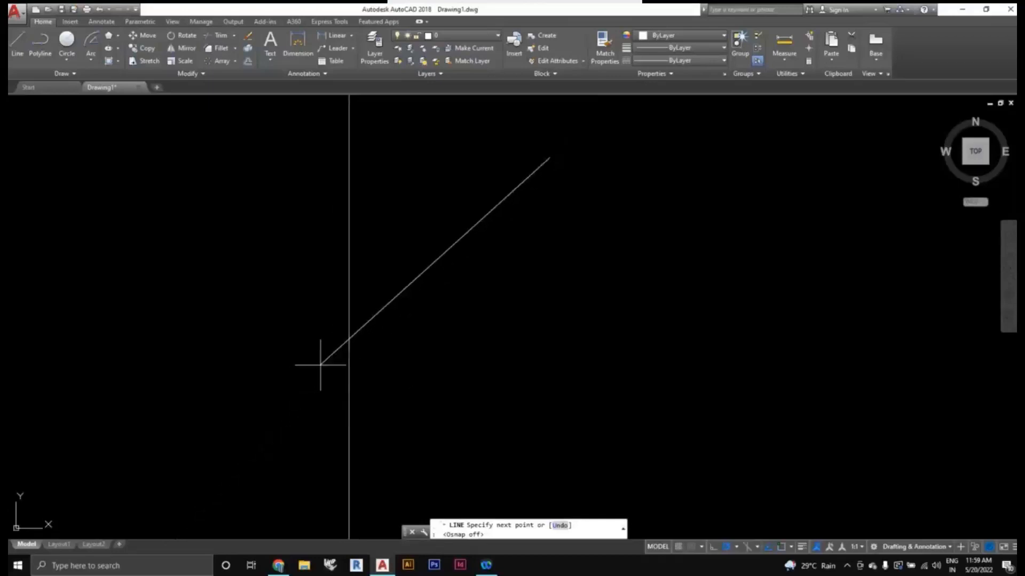
pyautogui.scroll(-4, 320, 365)
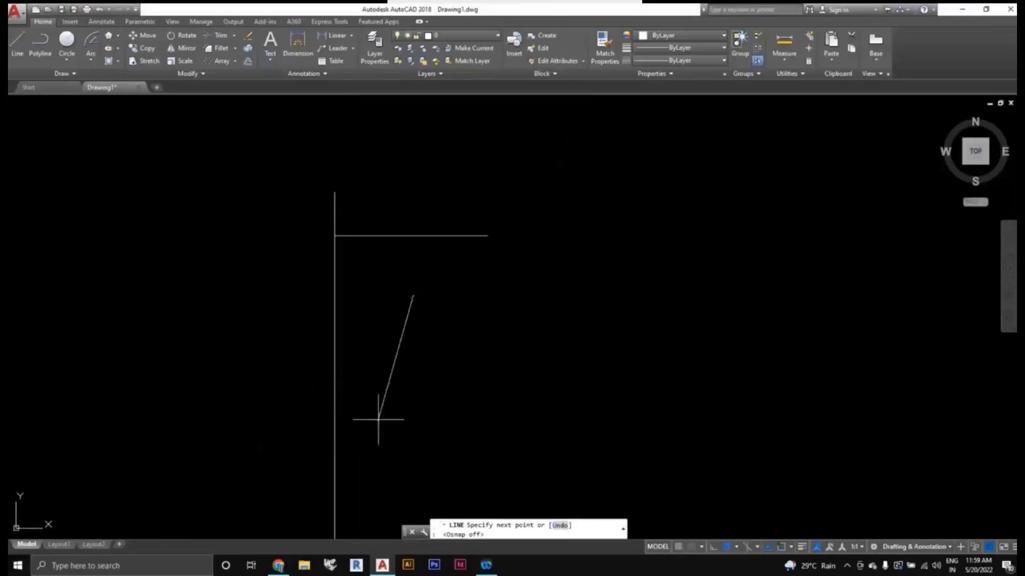
pyautogui.press('Escape')
pyautogui.scroll(-2, 572, 442)
pyautogui.moveTo(572, 442); pyautogui.dragTo(569, 383, button='middle')
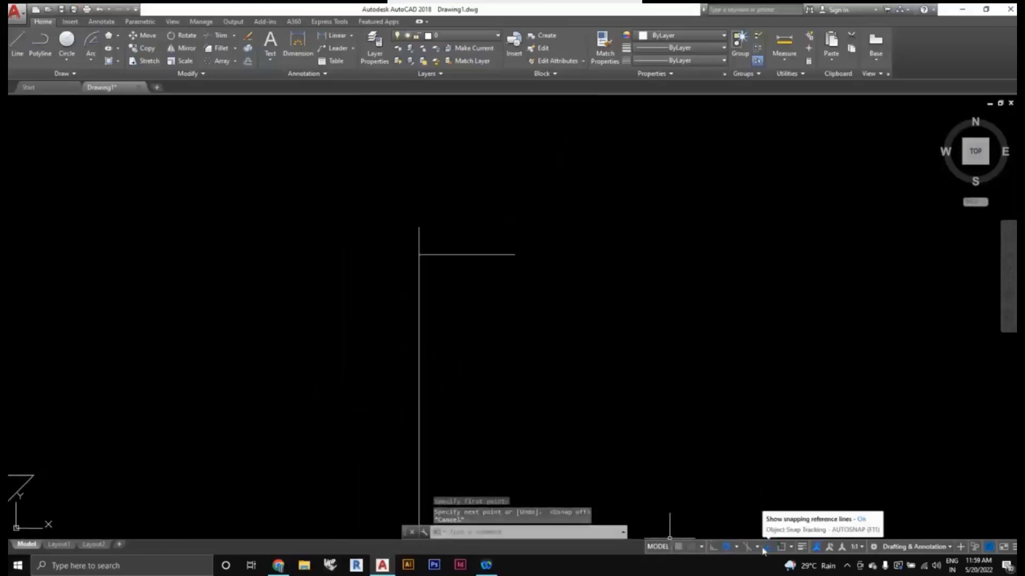
# Step: Draw a rectangle in the empty area below the triangle
pyautogui.scroll(-2, 607, 430)
pyautogui.moveTo(650, 453); pyautogui.dragTo(648, 405, button='middle')
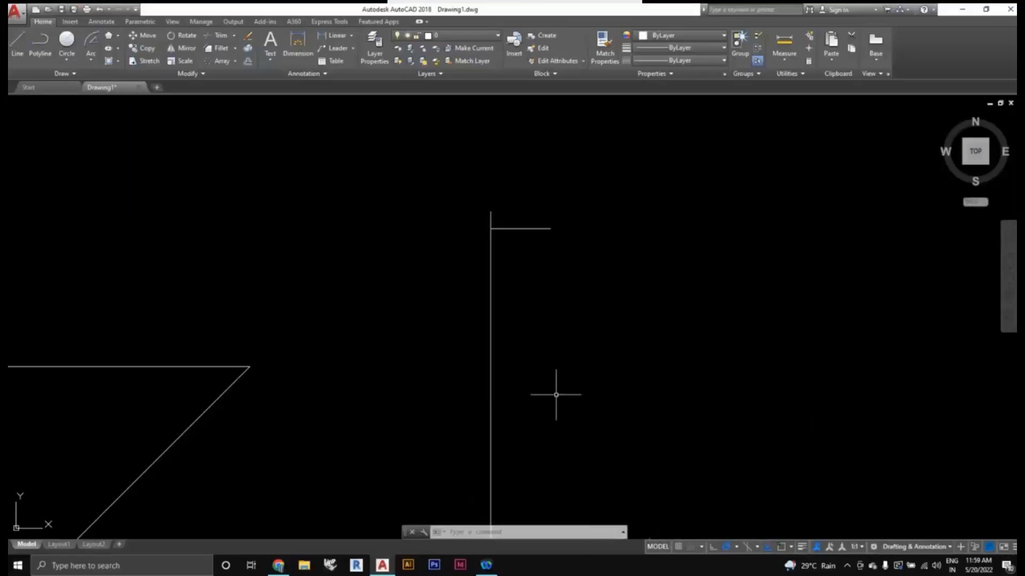
pyautogui.scroll(-2, 503, 347)
pyautogui.moveTo(503, 347); pyautogui.dragTo(528, 320, button='middle')
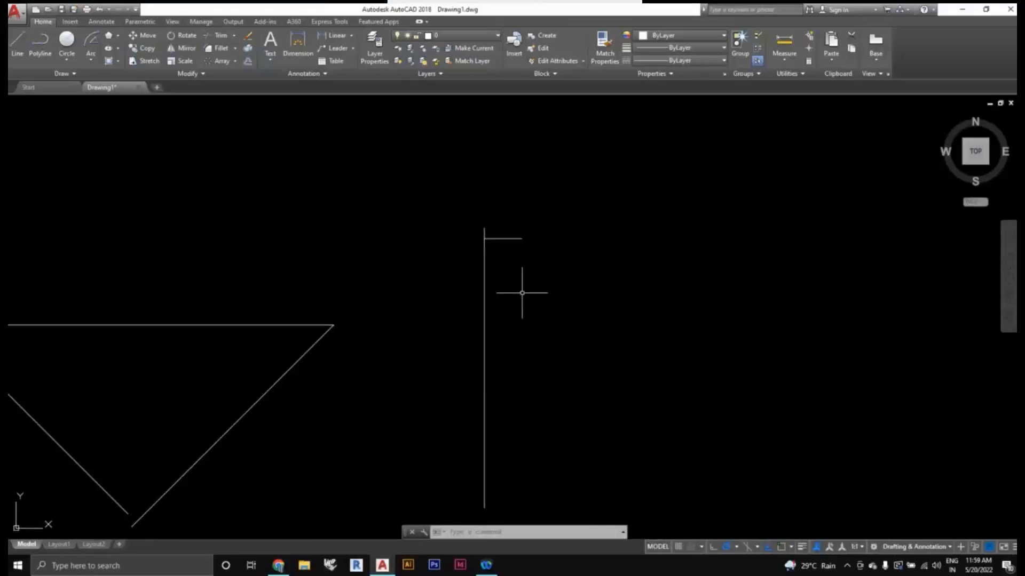
pyautogui.scroll(-2, 504, 292)
pyautogui.moveTo(503, 291)
pyautogui.mouseDown(button='middle')
pyautogui.moveTo(648, 288)
pyautogui.moveTo(503, 224)
pyautogui.mouseUp(button='middle')
pyautogui.scroll(-4, 649, 287)
pyautogui.moveTo(516, 308)
pyautogui.mouseDown(button='middle')
pyautogui.moveTo(414, 274)
pyautogui.moveTo(442, 286)
pyautogui.mouseUp(button='middle')
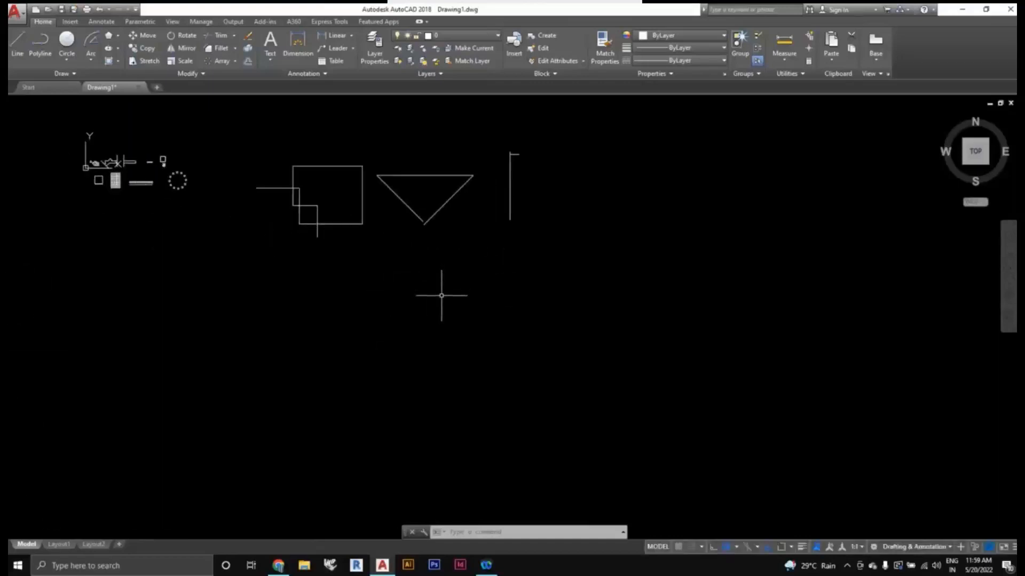
pyautogui.write('rec')
pyautogui.press('Return')
pyautogui.click(385, 361)
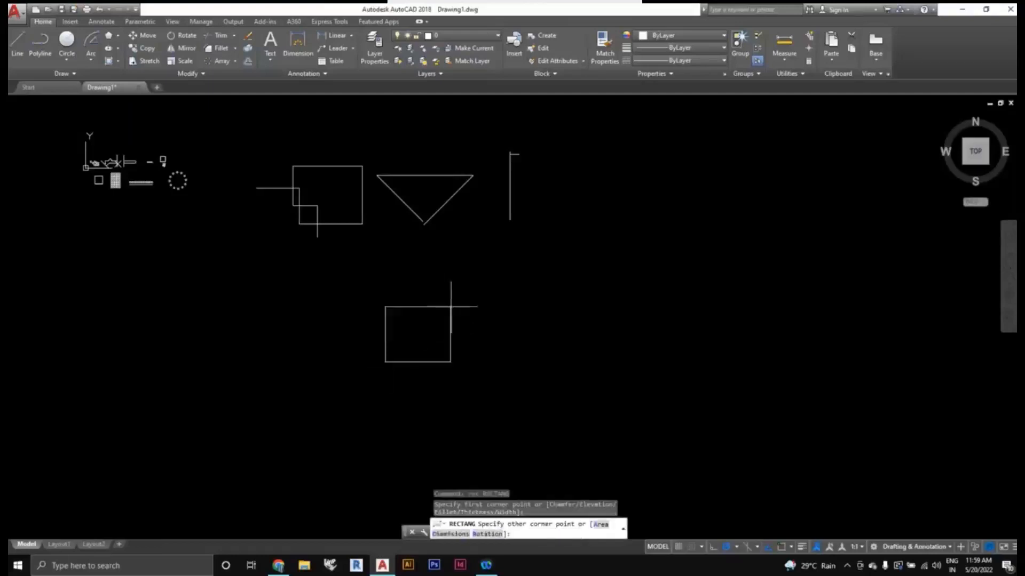
pyautogui.scroll(2, 454, 306)
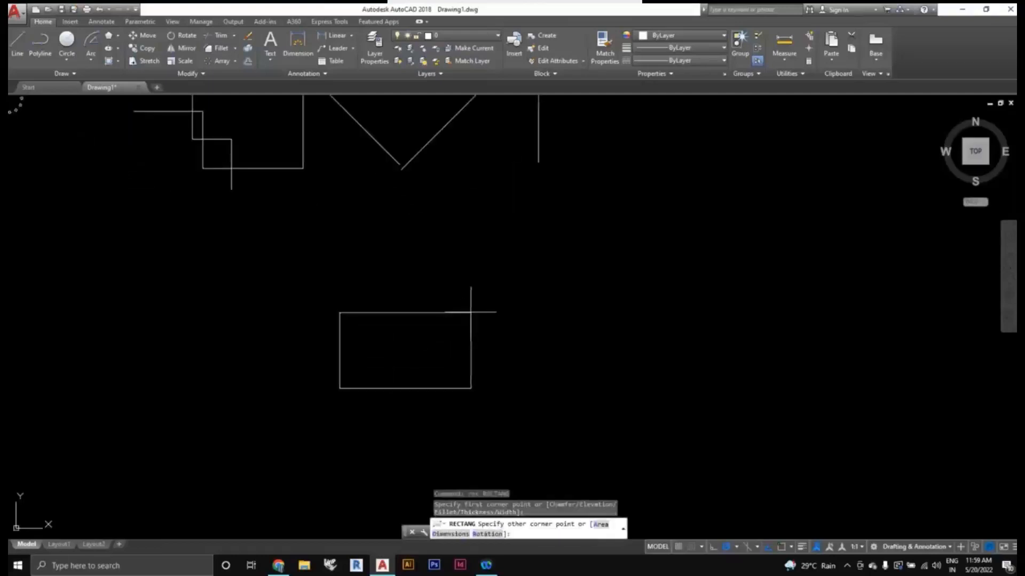
pyautogui.click(470, 312)
# Step: Draw a second, larger rectangle overlapping the upper-right corner of the first one
pyautogui.press('Return')
pyautogui.click(558, 362)
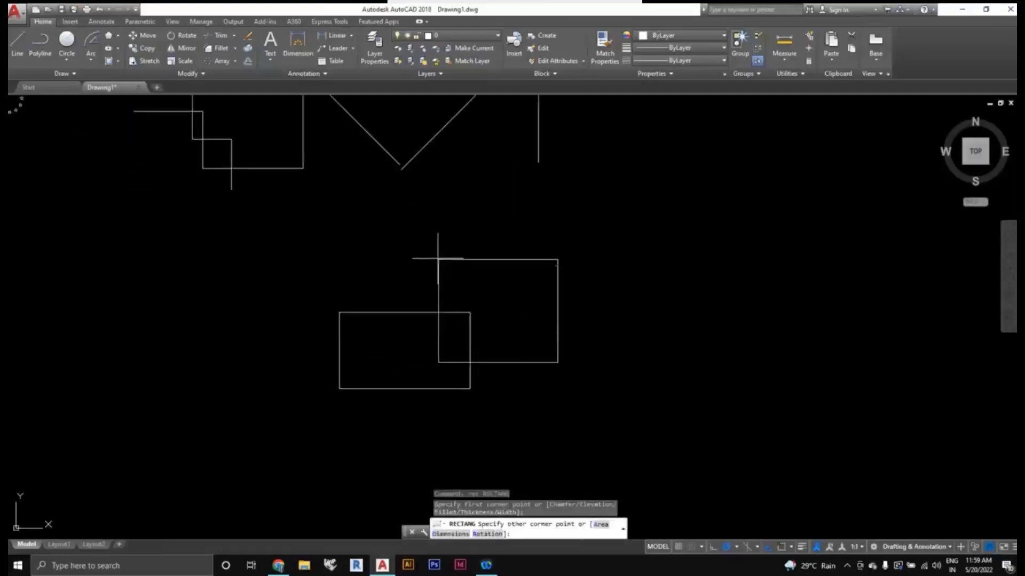
pyautogui.click(437, 259)
pyautogui.scroll(2, 482, 398)
pyautogui.scroll(-2, 477, 395)
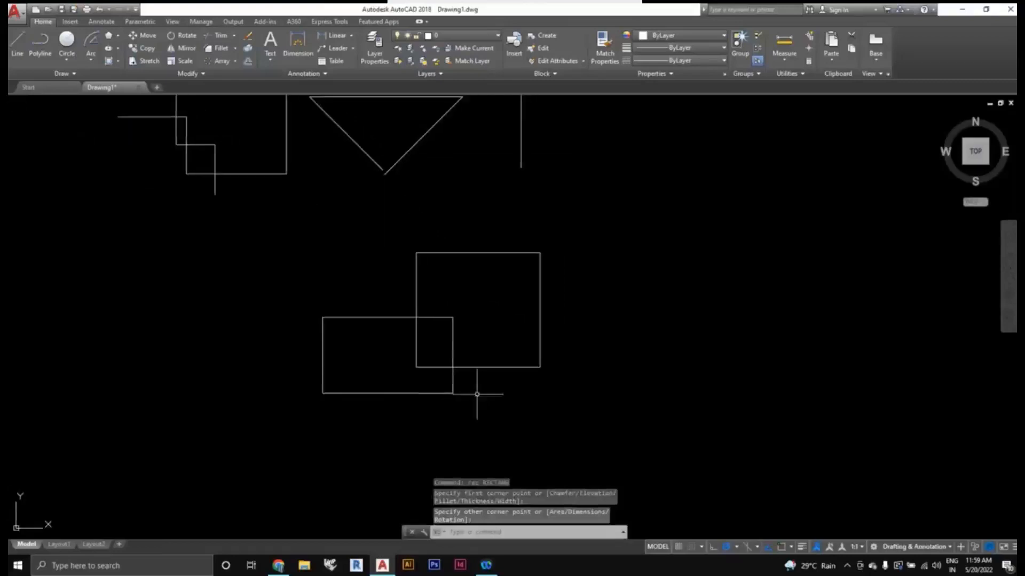
pyautogui.scroll(1, 477, 395)
pyautogui.scroll(-1, 417, 374)
pyautogui.moveTo(385, 361)
pyautogui.mouseDown(button='middle')
pyautogui.moveTo(403, 343)
pyautogui.moveTo(454, 355)
pyautogui.mouseUp(button='middle')
pyautogui.scroll(2, 400, 347)
pyautogui.scroll(-2, 457, 374)
pyautogui.scroll(2, 434, 361)
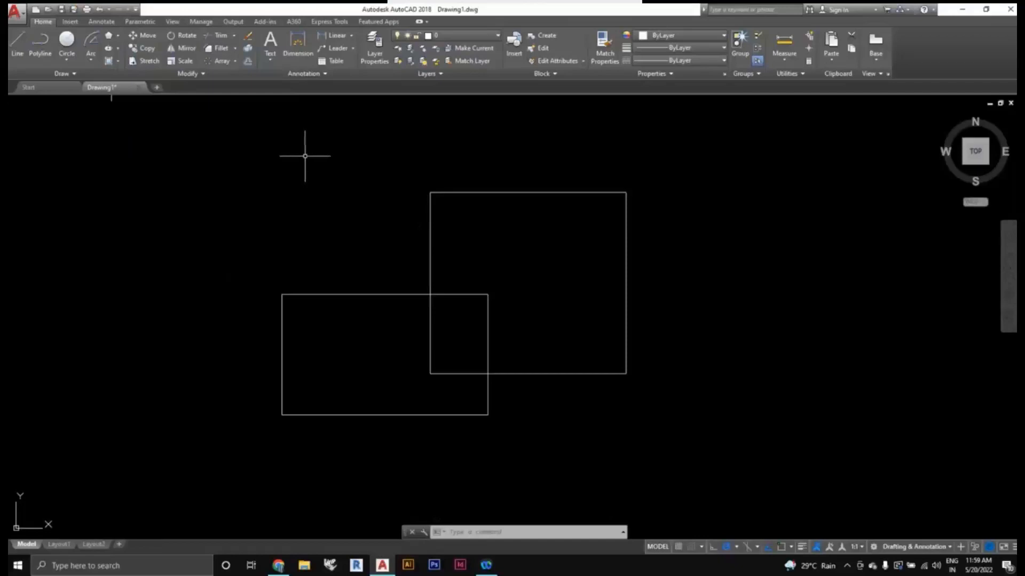
# Step: Start the Hatch command and choose the BRICK pattern
pyautogui.write('h')
pyautogui.press('Return')
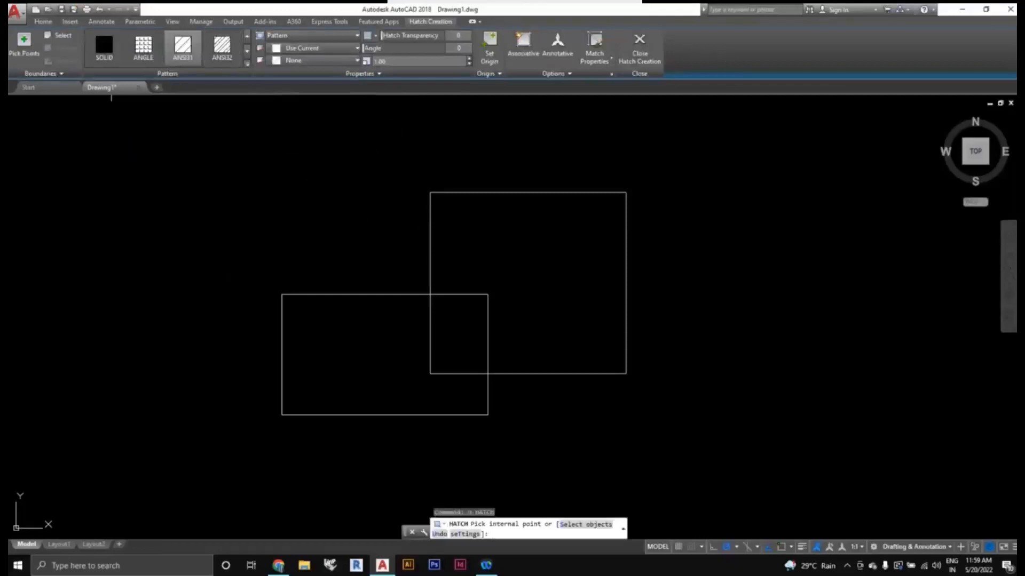
pyautogui.moveTo(457, 169)
pyautogui.mouseDown(button='middle')
pyautogui.moveTo(442, 178)
pyautogui.moveTo(443, 169)
pyautogui.mouseUp(button='middle')
pyautogui.moveTo(437, 253); pyautogui.dragTo(454, 224, button='middle')
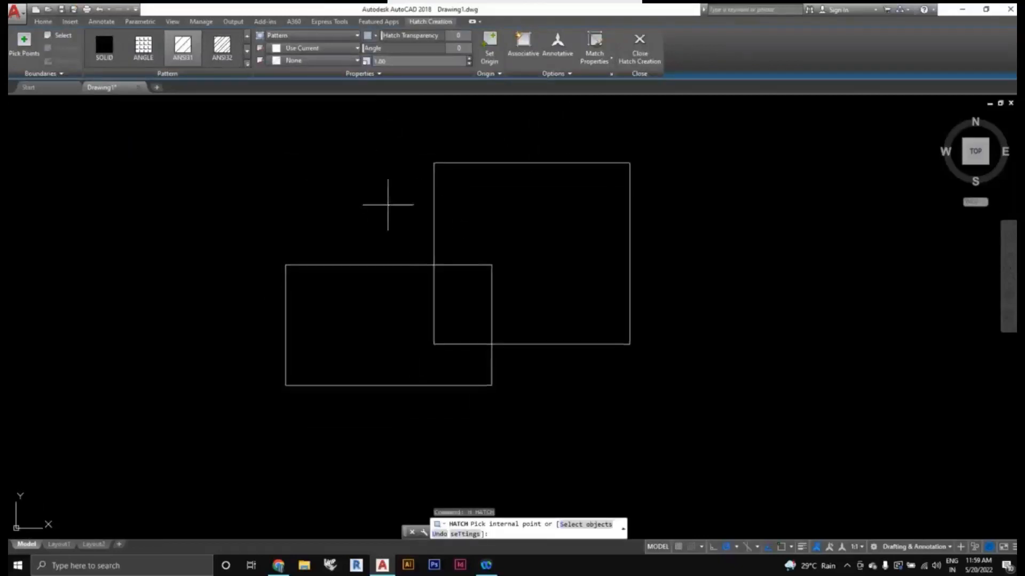
pyautogui.click(246, 63)
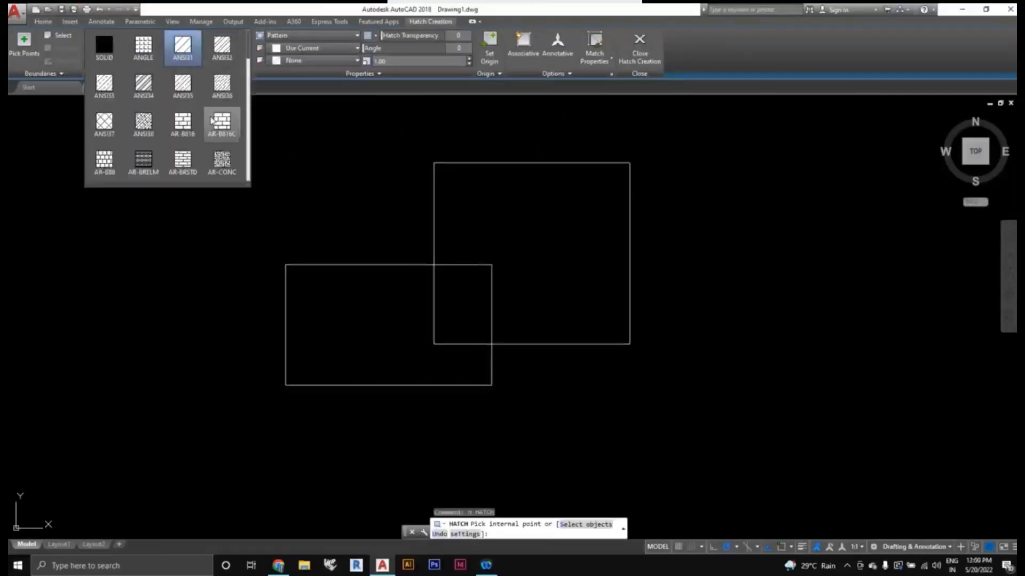
pyautogui.scroll(-3, 212, 120)
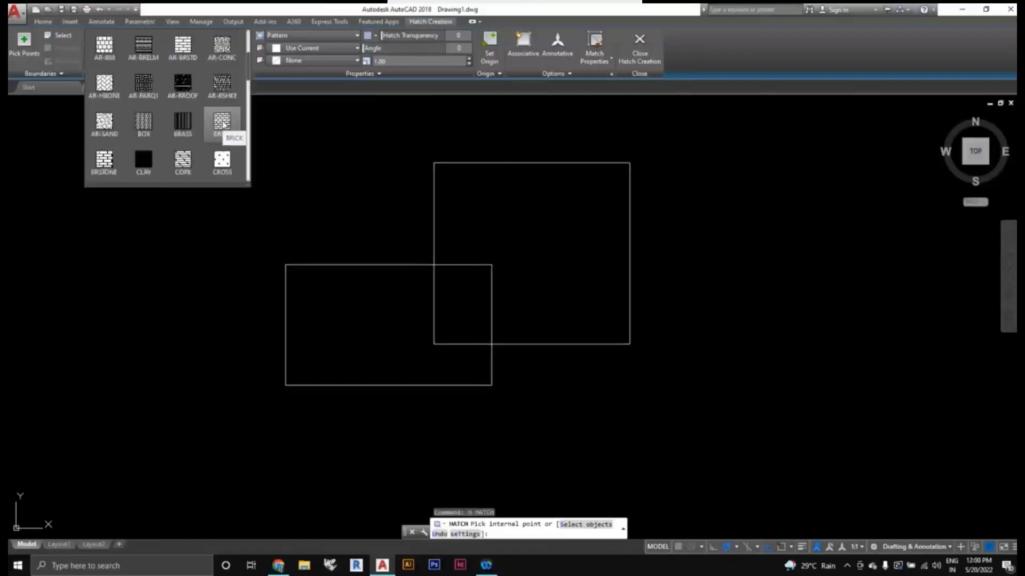
pyautogui.click(226, 126)
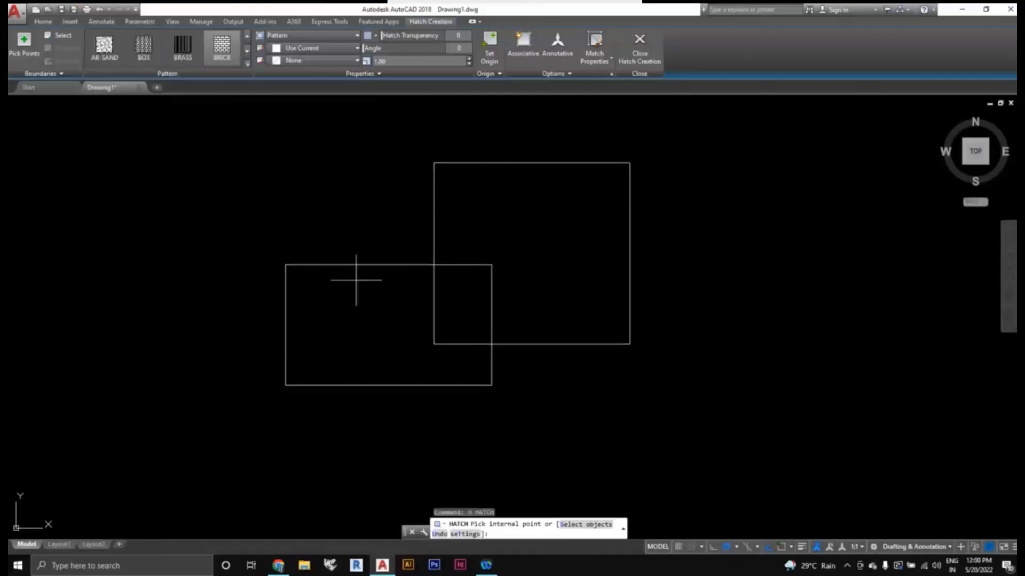
# Step: Hatch the L-shaped part of the lower-left rectangle outside the overlap, letting the hatch scale adjust automatically
pyautogui.scroll(-1, 317, 269)
pyautogui.moveTo(316, 269); pyautogui.dragTo(309, 293, button='middle')
pyautogui.scroll(2, 309, 293)
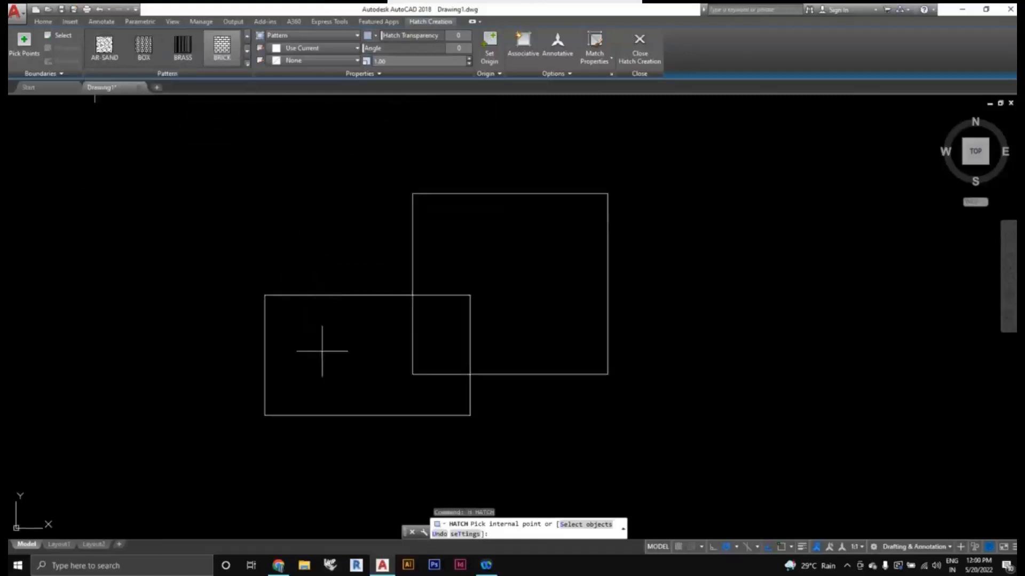
pyautogui.click(312, 320)
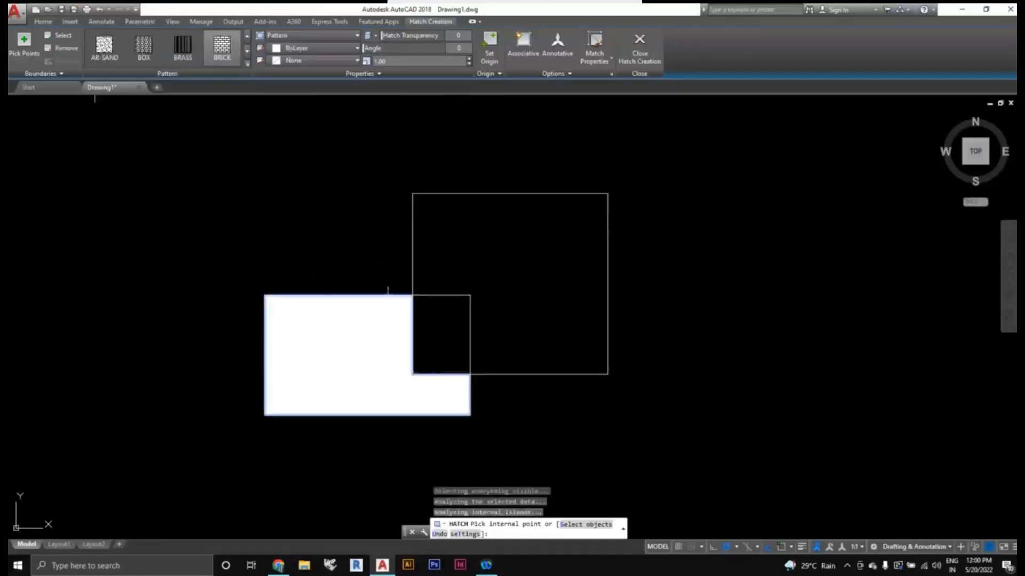
pyautogui.scroll(2, 347, 323)
pyautogui.scroll(-2, 307, 270)
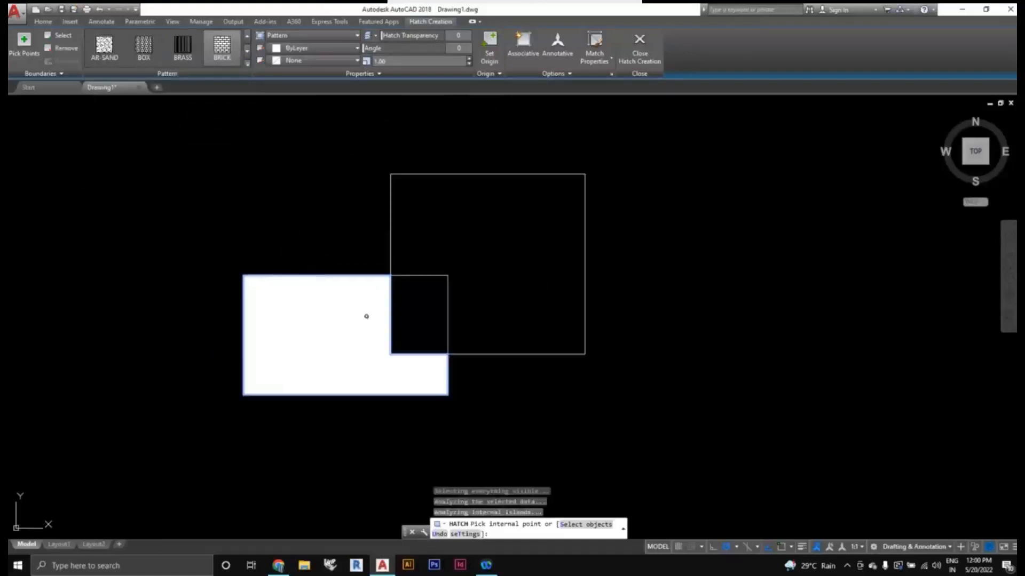
pyautogui.scroll(2, 366, 316)
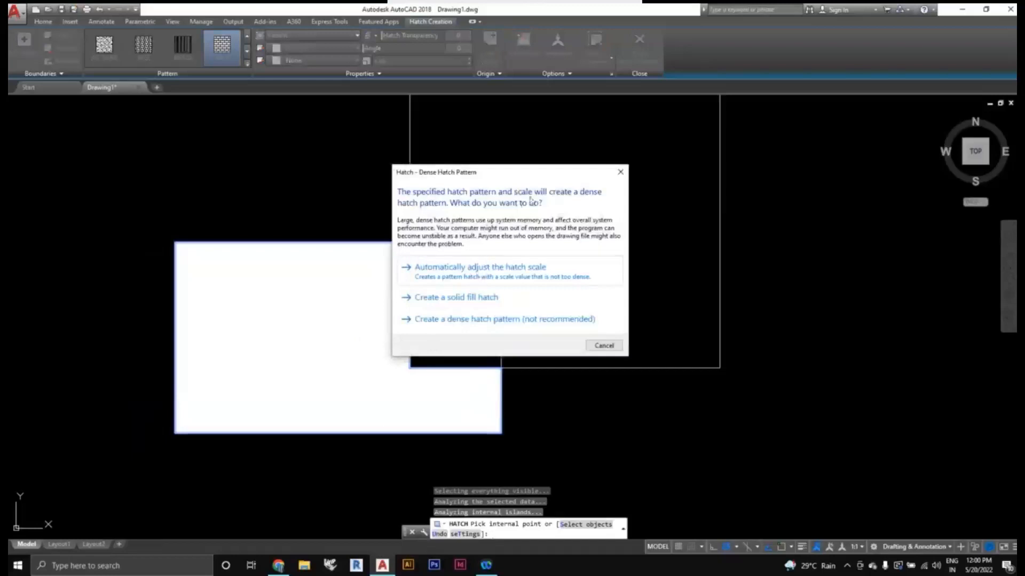
pyautogui.click(527, 274)
pyautogui.scroll(-2, 498, 283)
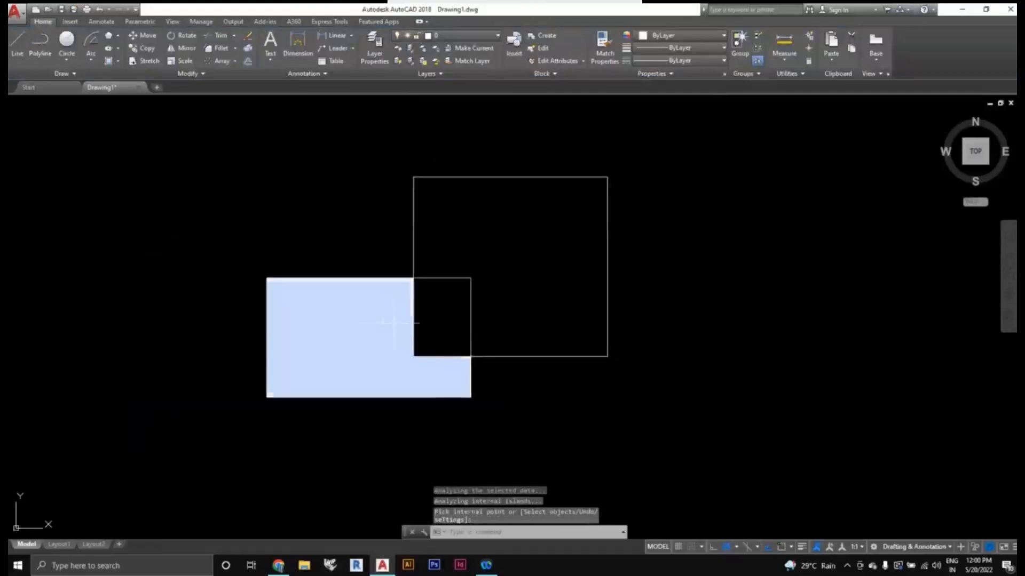
# Step: Set the L-shaped brick hatch's pattern scale to 100000
pyautogui.scroll(3, 499, 284)
pyautogui.scroll(-2, 378, 318)
pyautogui.scroll(2, 379, 318)
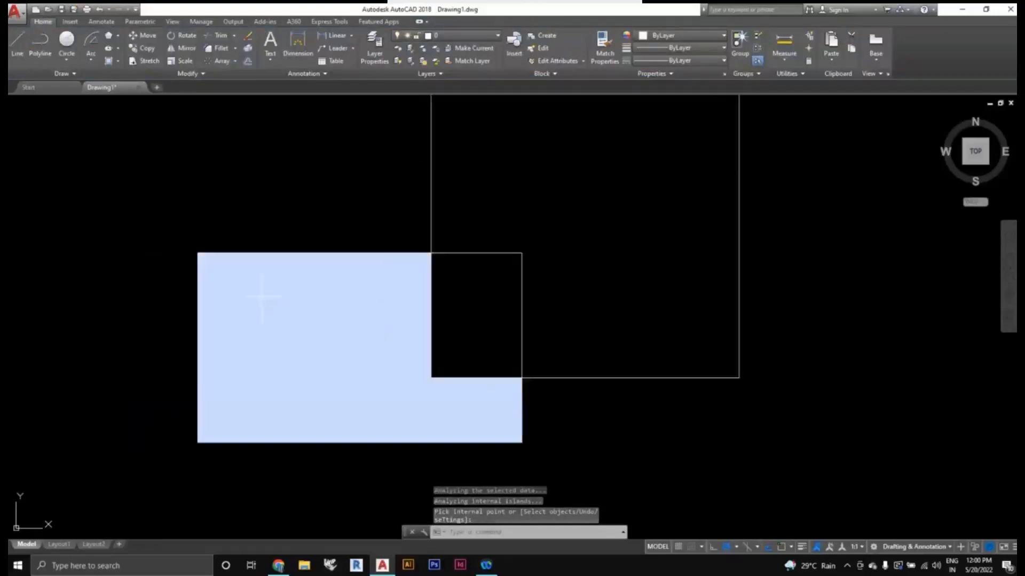
pyautogui.click(348, 300)
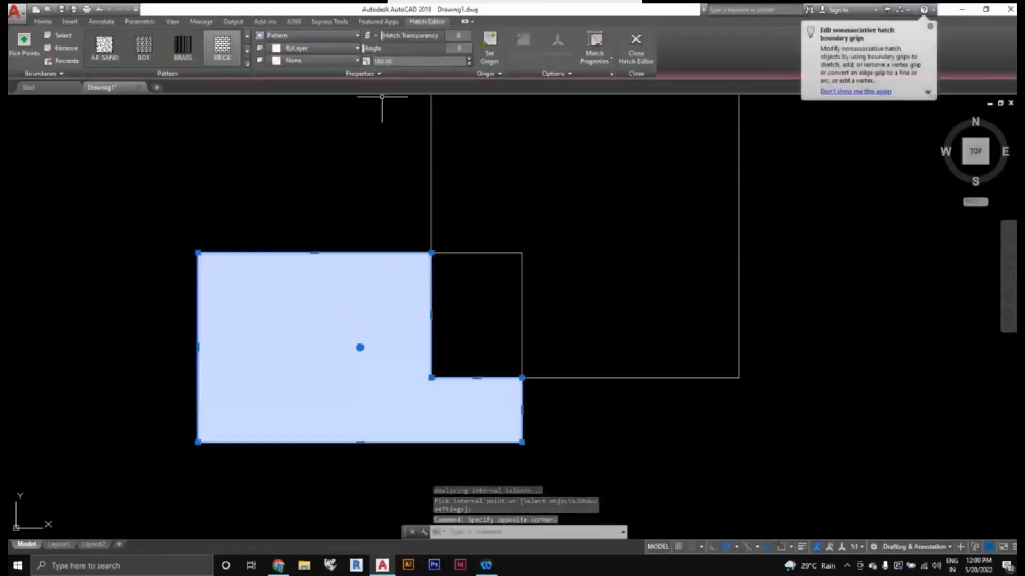
pyautogui.click(408, 60)
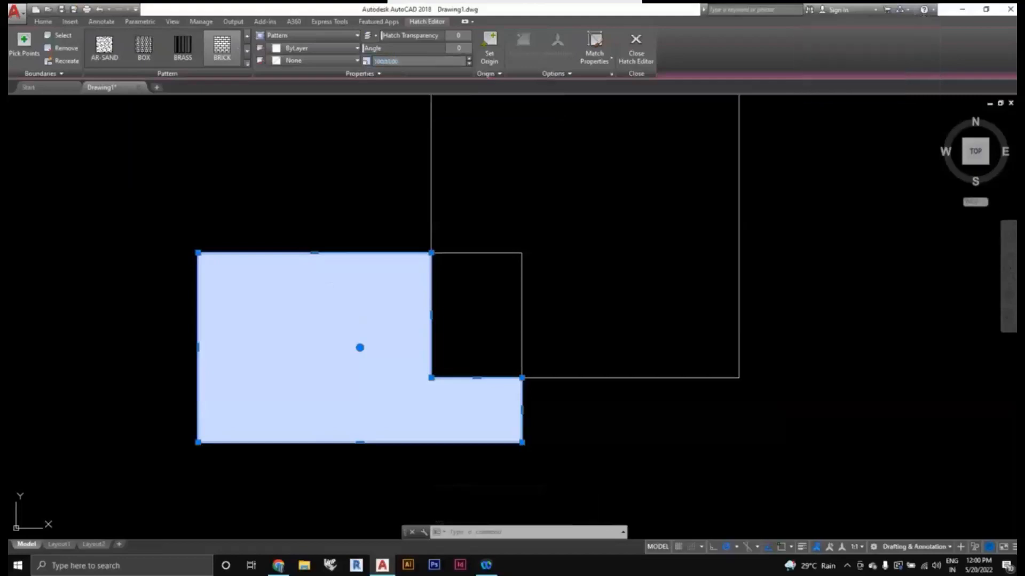
pyautogui.scroll(4, 399, 385)
pyautogui.scroll(-4, 399, 384)
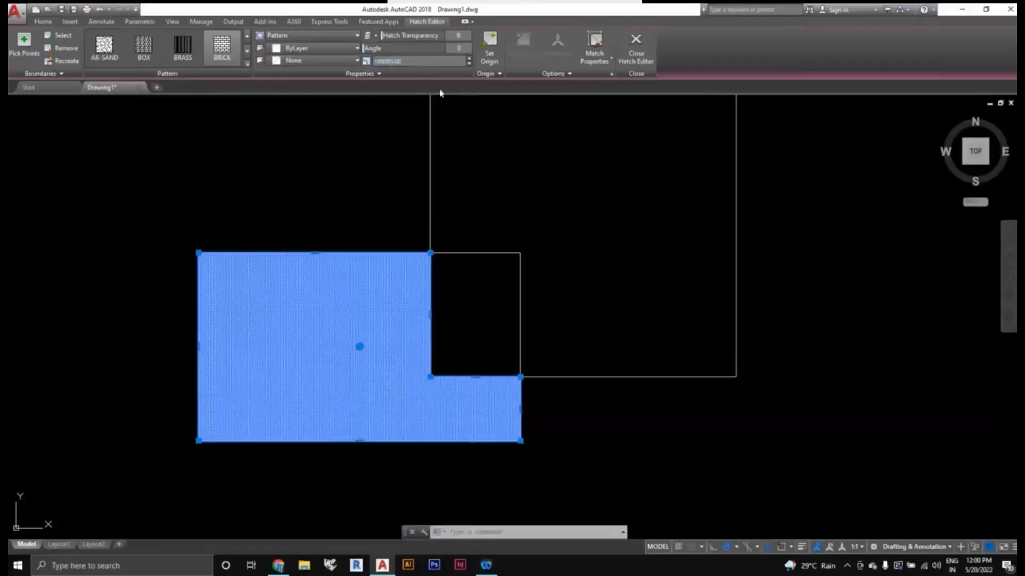
pyautogui.click(485, 160)
pyautogui.scroll(-3, 460, 320)
pyautogui.moveTo(507, 241); pyautogui.dragTo(506, 220, button='middle')
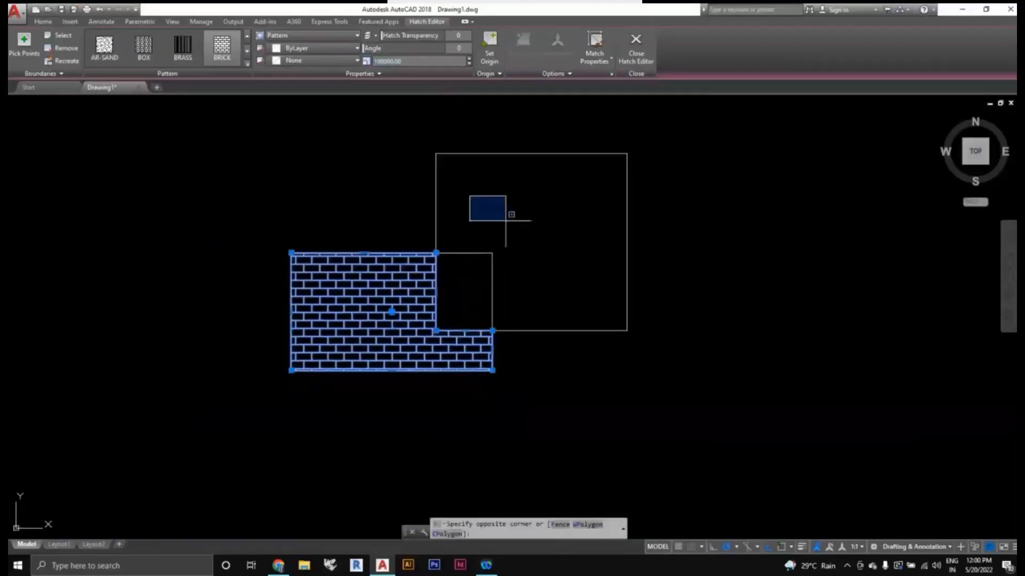
pyautogui.press('Escape')
pyautogui.moveTo(418, 301); pyautogui.dragTo(399, 319, button='middle')
pyautogui.scroll(3, 374, 325)
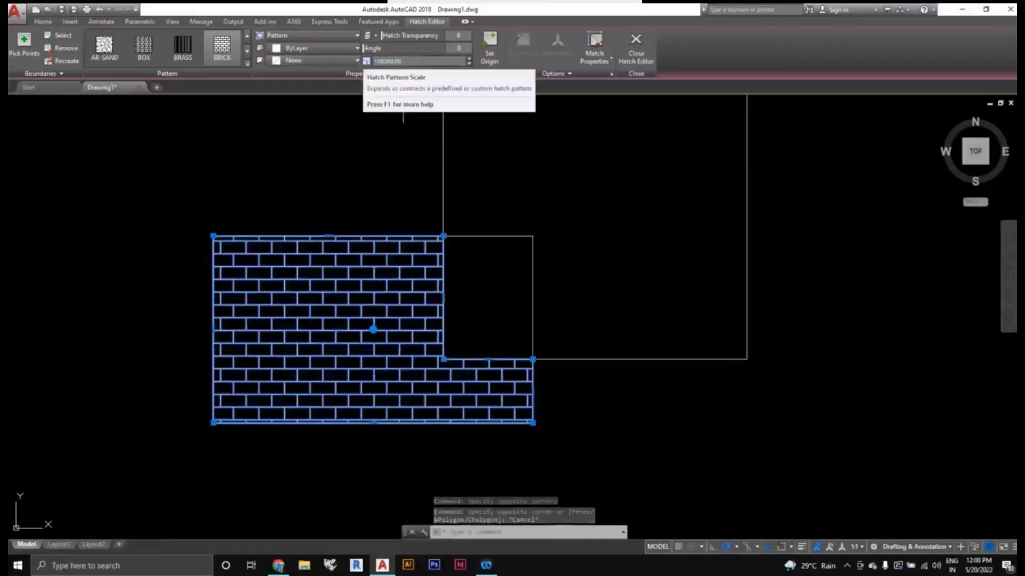
pyautogui.click(398, 62)
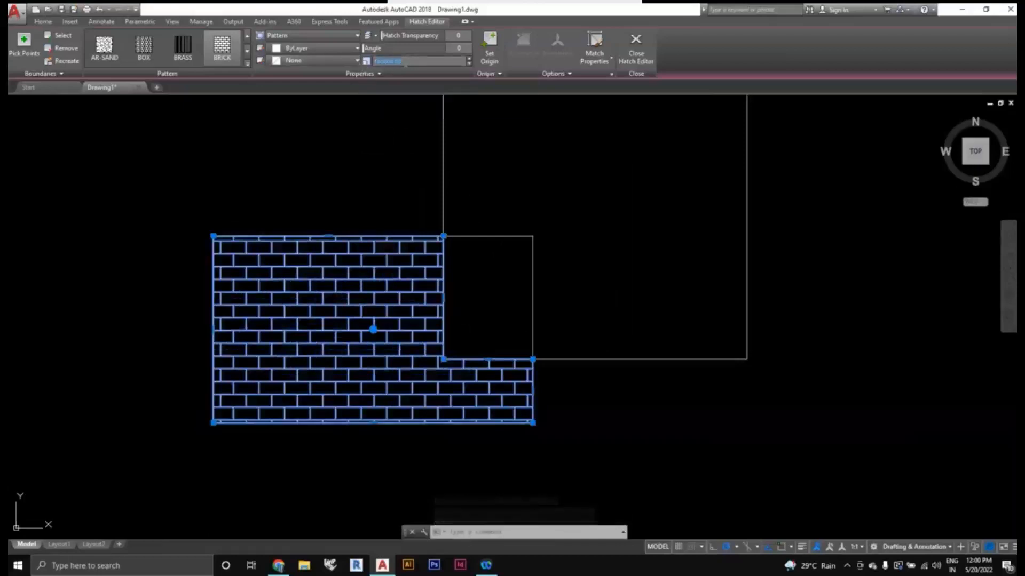
pyautogui.scroll(-5, 480, 264)
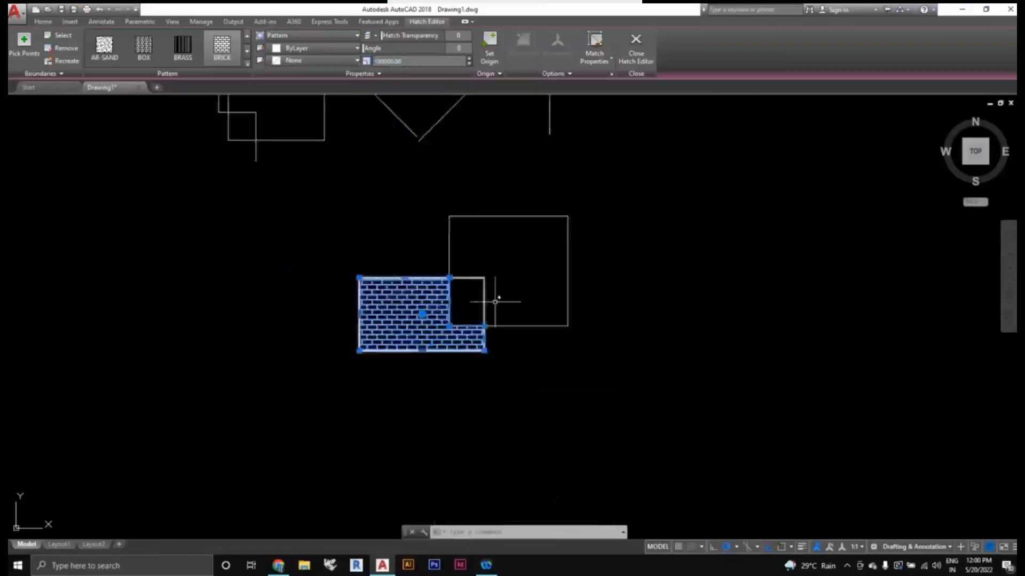
pyautogui.scroll(2, 427, 299)
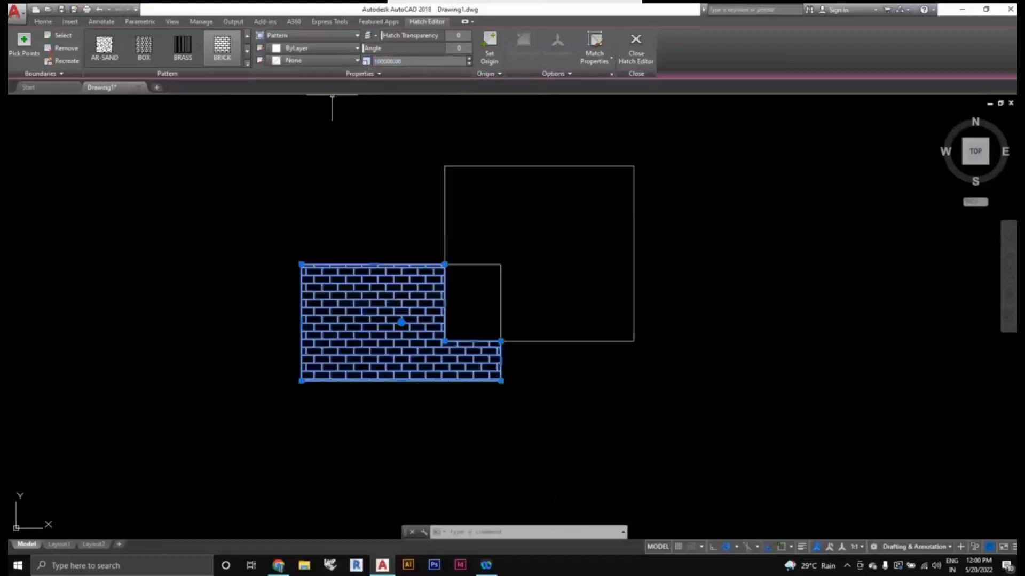
pyautogui.click(392, 289)
pyautogui.press('Escape')
pyautogui.press('Escape')
# Step: Set the brick hatch's colour to red 205,32,39 and its background colour to pink 247,171,174
pyautogui.click(407, 315)
pyautogui.click(383, 297)
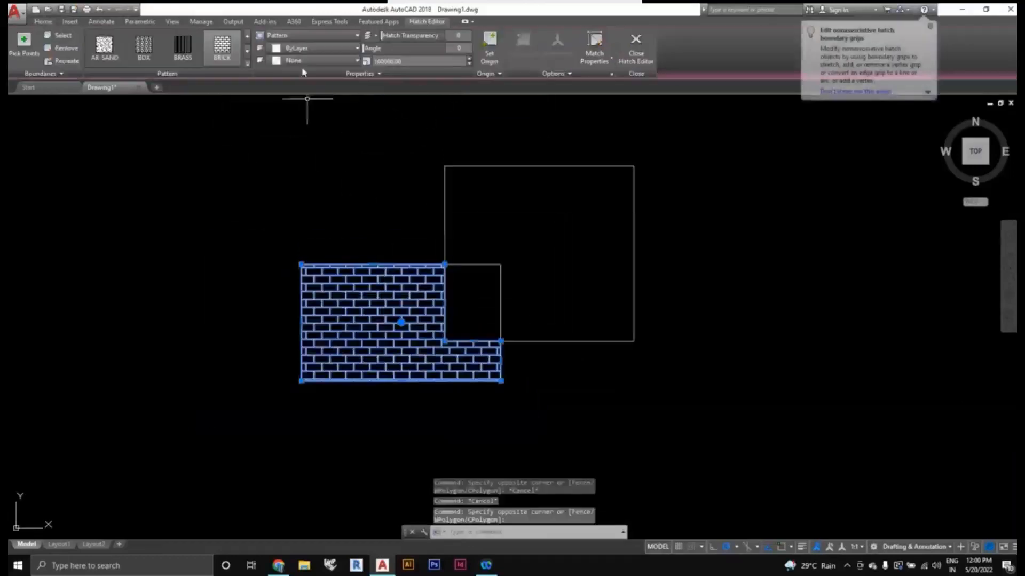
pyautogui.click(310, 50)
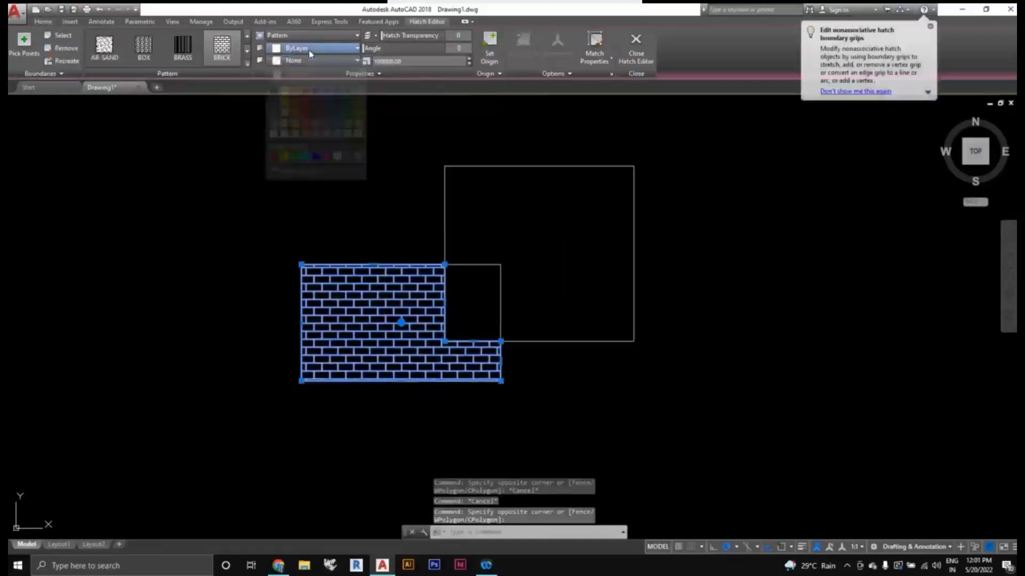
pyautogui.click(306, 106)
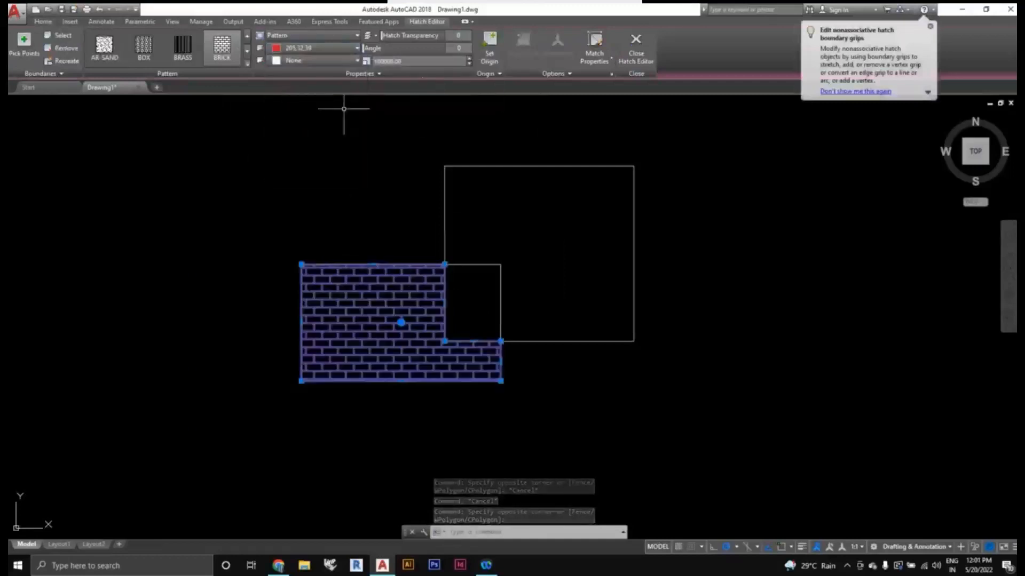
pyautogui.click(301, 60)
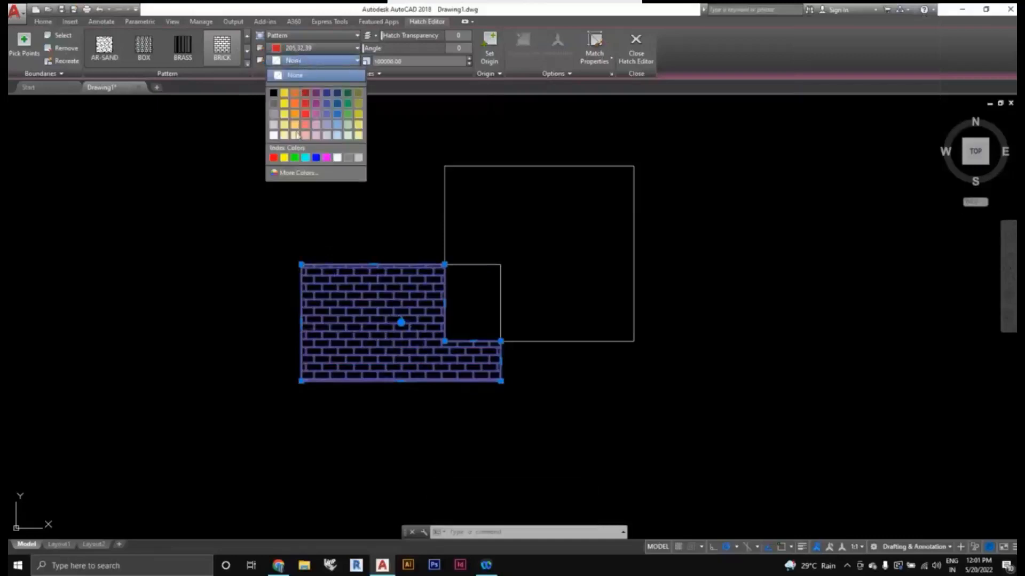
pyautogui.click(307, 136)
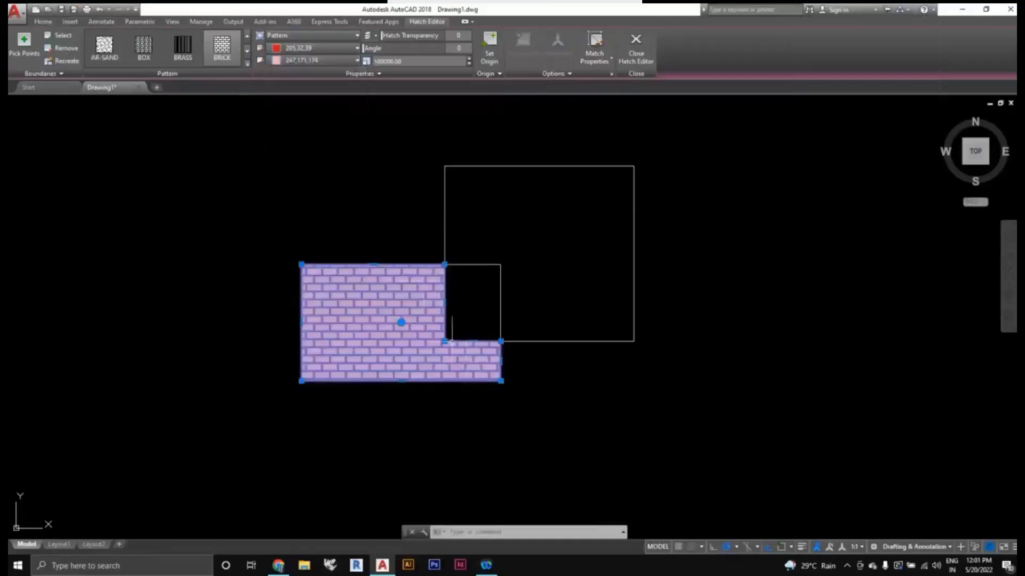
# Step: Switch the L-shaped hatch to a gradient fill and return it to the pattern type
pyautogui.click(297, 36)
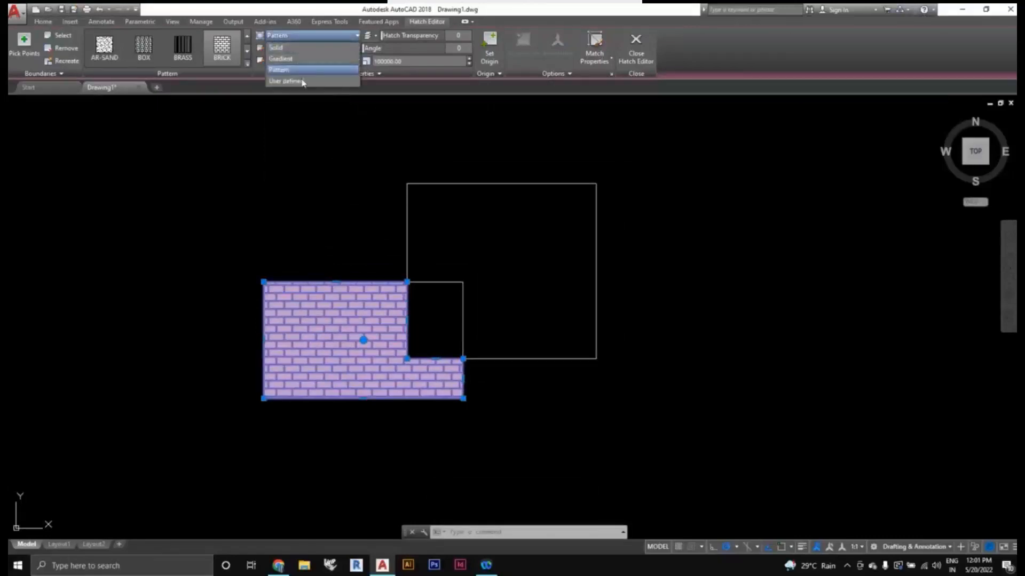
pyautogui.click(304, 59)
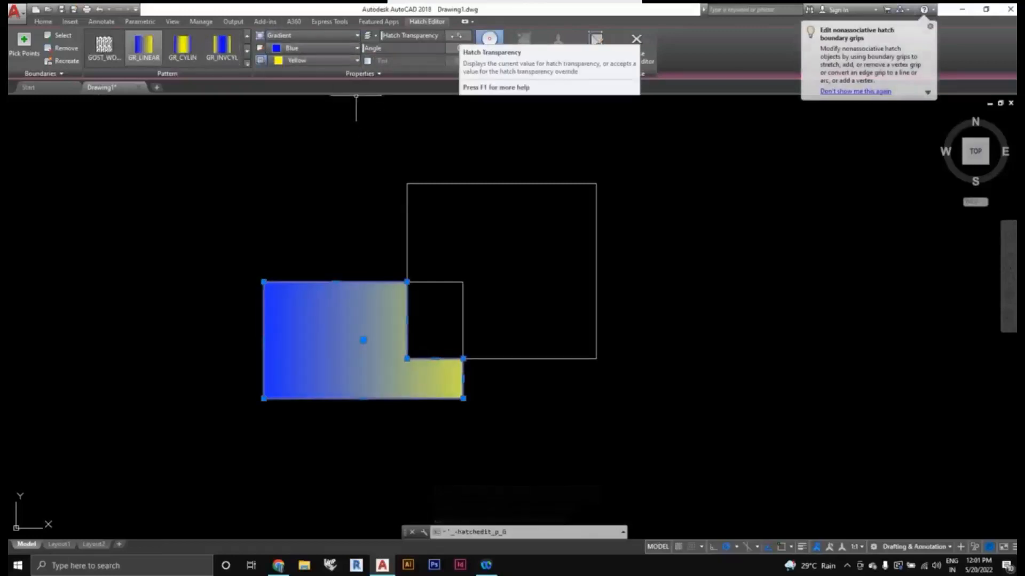
pyautogui.click(313, 35)
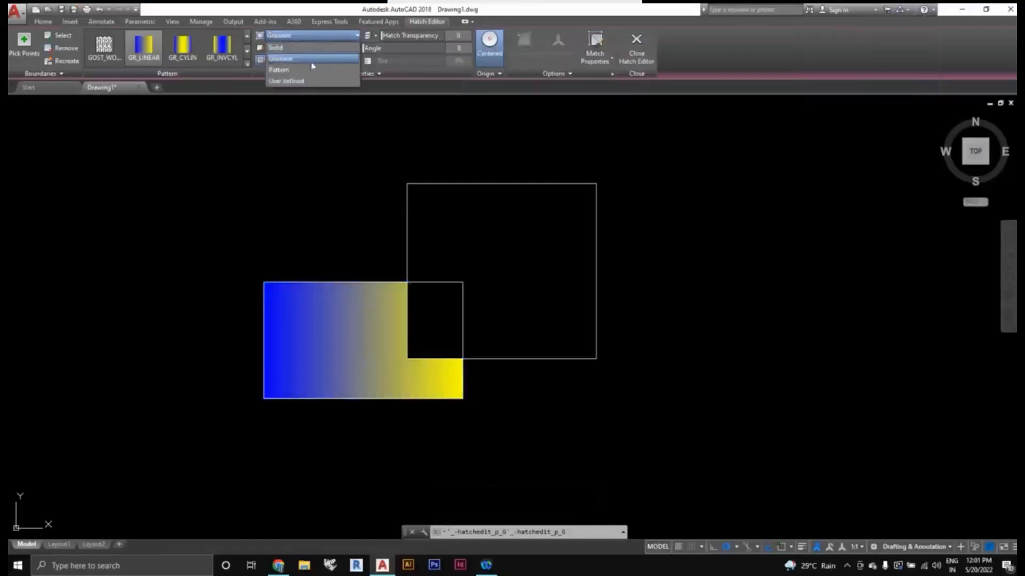
pyautogui.click(312, 69)
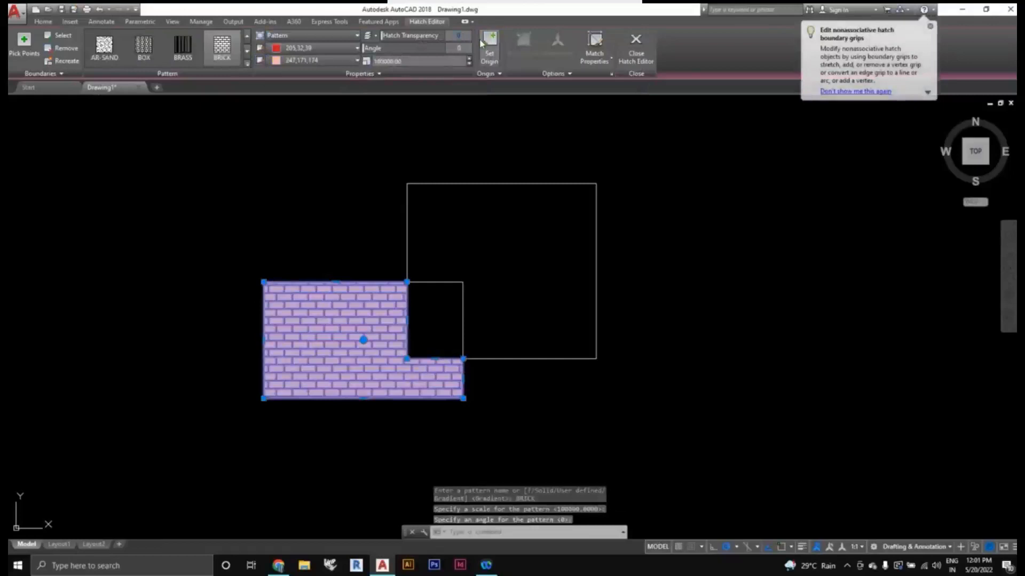
# Step: Set the L-shaped brick hatch's transparency to 50 and its angle to 45, and finish editing the hatch
pyautogui.press('Return')
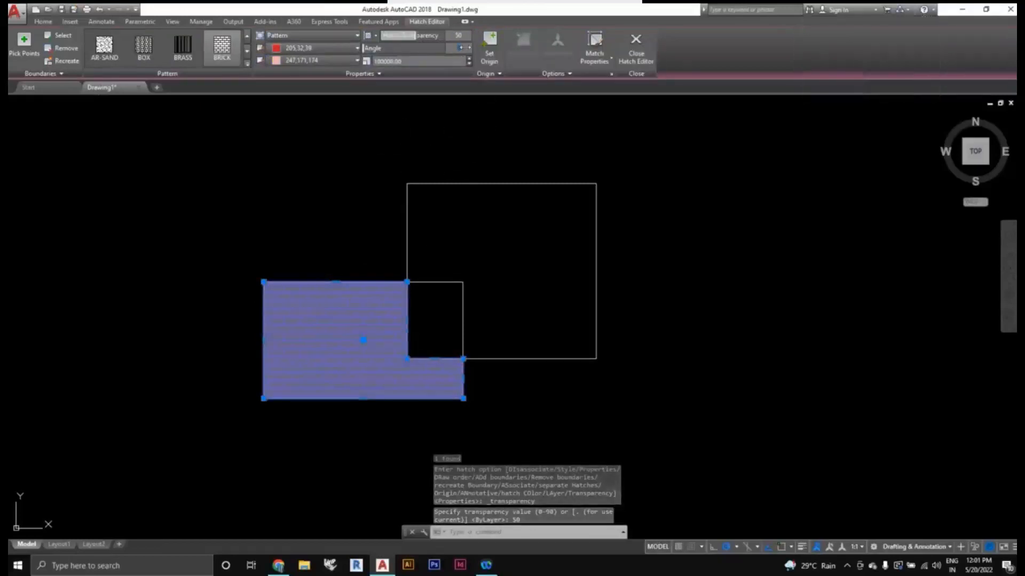
pyautogui.write('45')
pyautogui.press('Return')
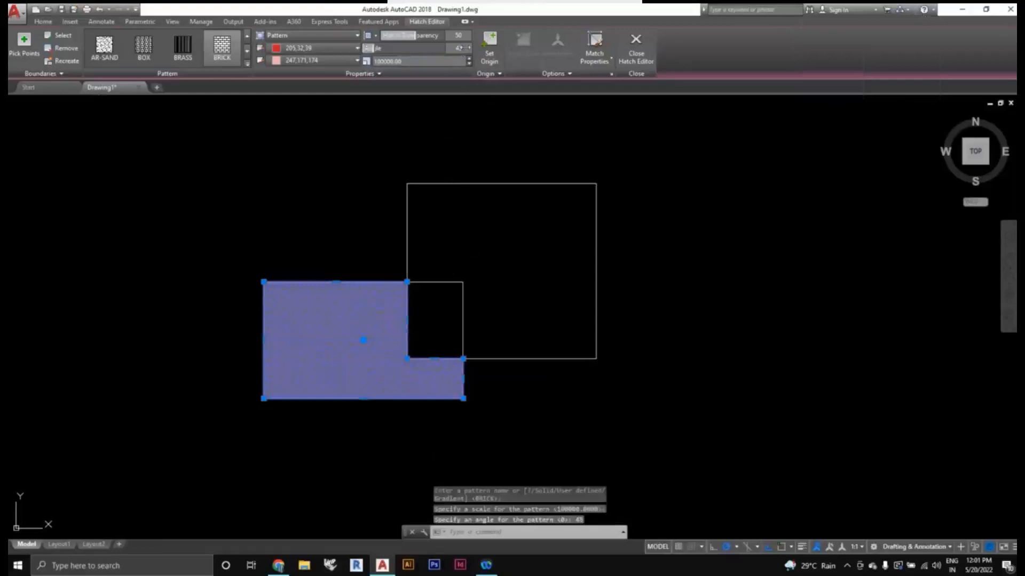
pyautogui.scroll(-3, 561, 251)
pyautogui.scroll(3, 464, 293)
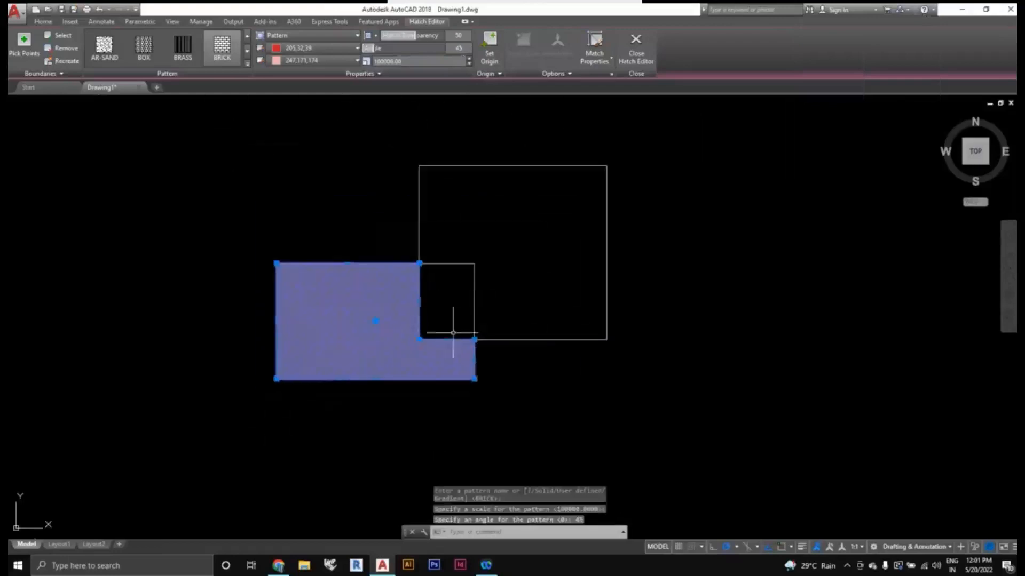
pyautogui.moveTo(454, 333); pyautogui.dragTo(438, 346, button='middle')
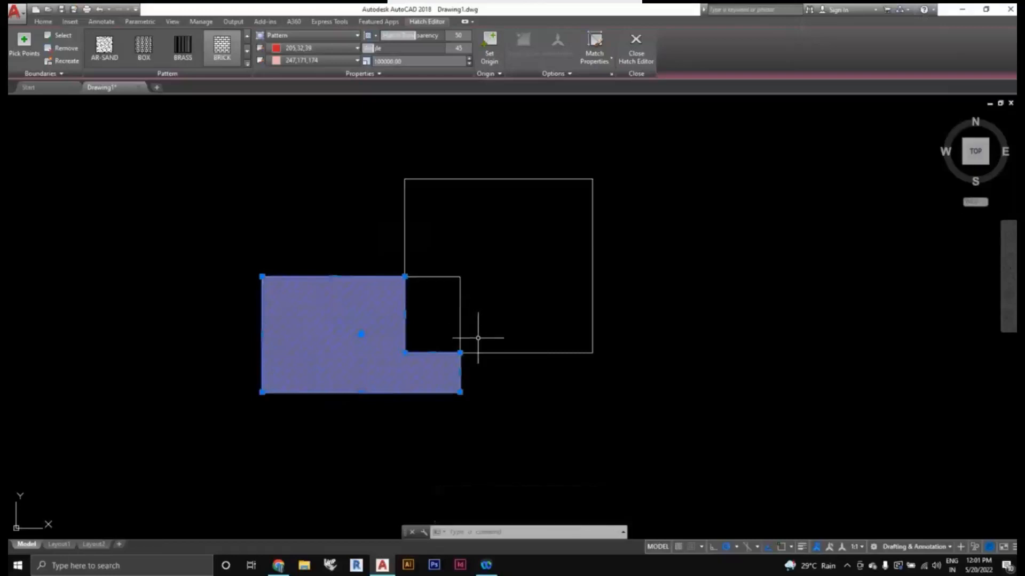
pyautogui.press('Escape')
pyautogui.scroll(-5, 499, 377)
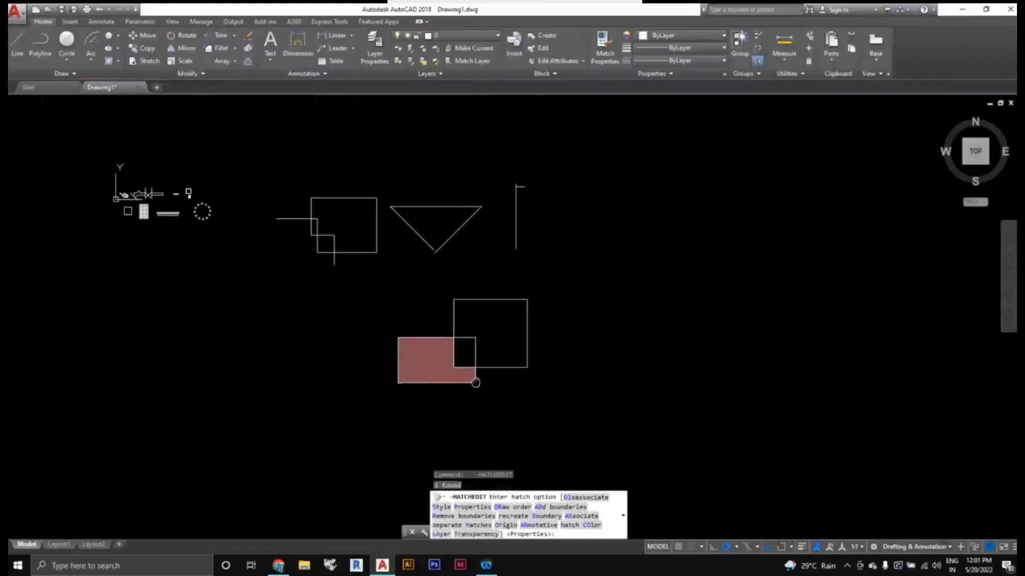
pyautogui.scroll(1, 472, 386)
pyautogui.scroll(4, 480, 391)
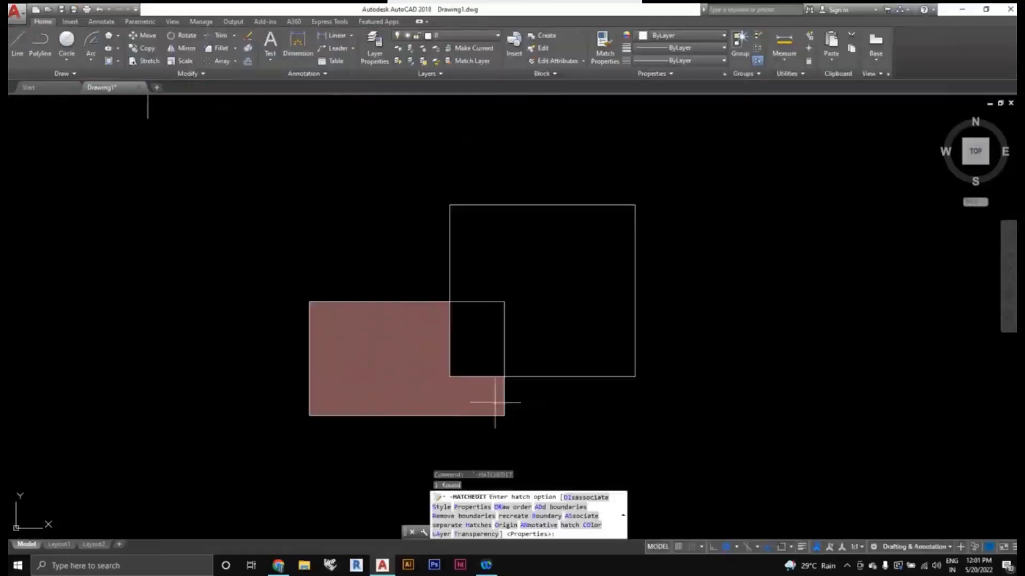
pyautogui.scroll(-4, 495, 403)
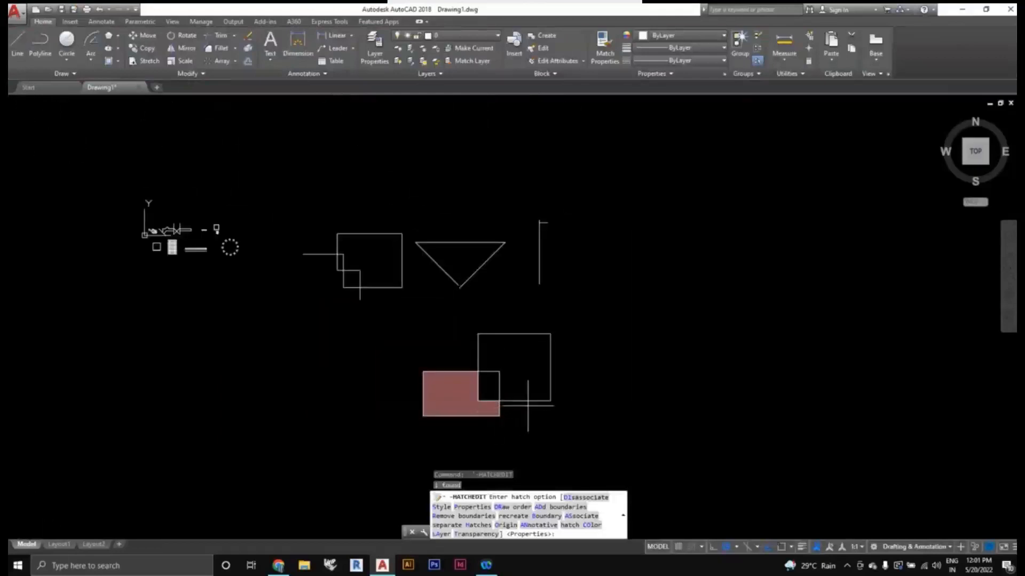